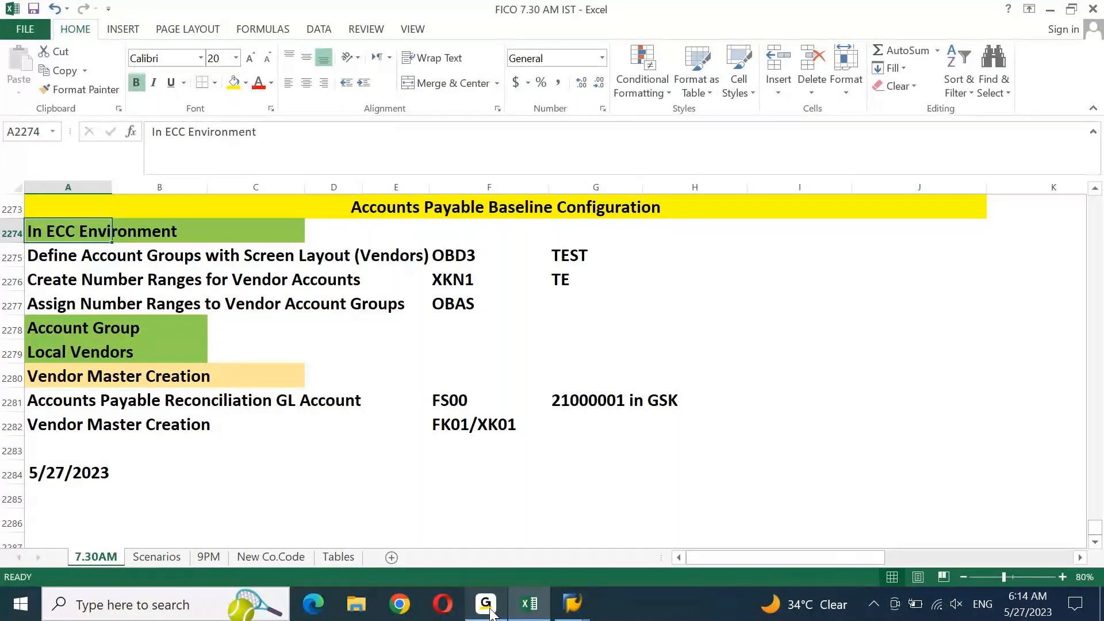
Select rows 2274–2282, the In ECC Environment configuration block
{"action": "key", "text": "Down"}
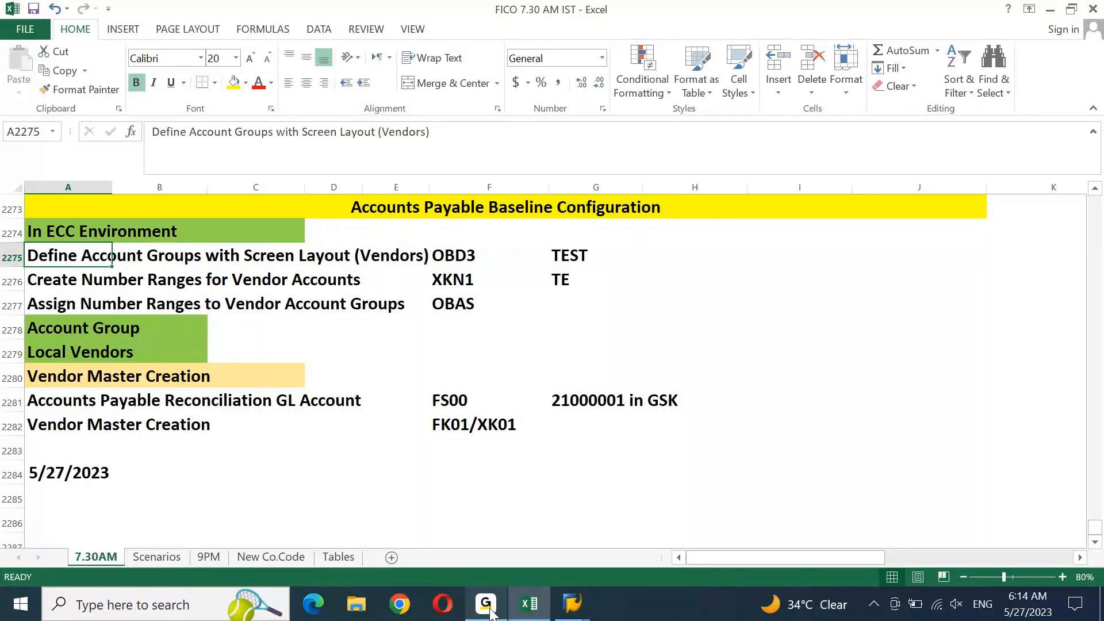
{"action": "key", "text": "Up"}
{"action": "key", "text": "shift+space"}
{"action": "key", "text": "shift+Down"}
{"action": "key", "text": "shift+Down"}
{"action": "key", "text": "shift+Down"}
{"action": "key", "text": "shift+Down"}
{"action": "key", "text": "shift+Down"}
{"action": "key", "text": "shift+Down"}
{"action": "key", "text": "shift+Down"}
{"action": "key", "text": "shift+Down"}
{"action": "key", "text": "shift+Down"}
{"action": "key", "text": "shift+Down"}
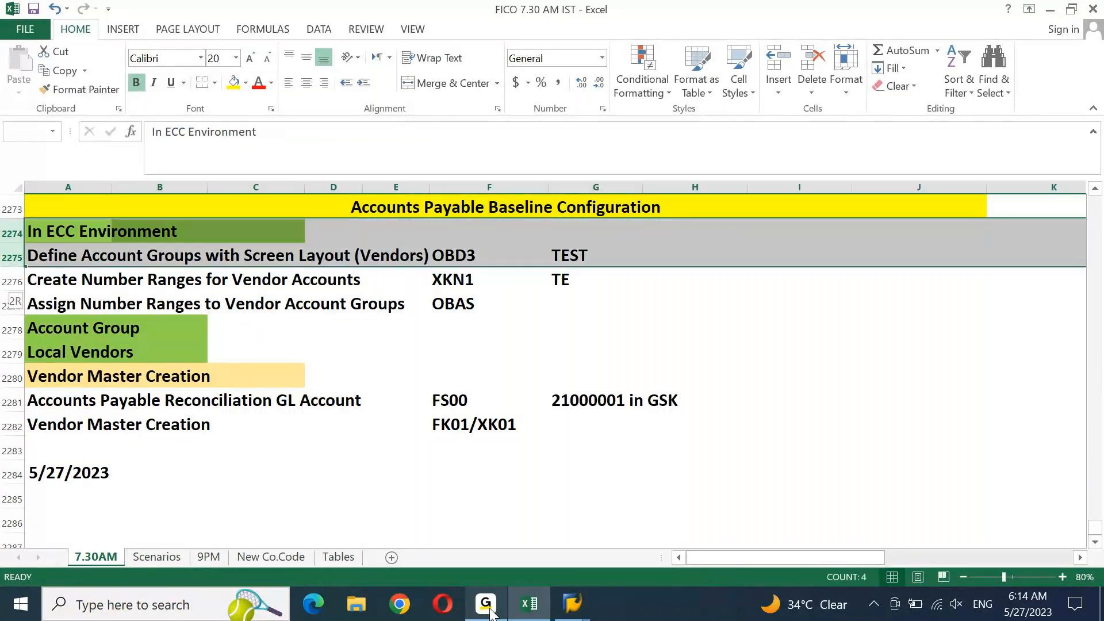
{"action": "key", "text": "shift+Up"}
{"action": "key", "text": "shift+Up"}
{"action": "key", "text": "shift+Up"}
{"action": "key", "text": "shift+Down"}
Copy the ECC block and paste it starting at row 2286, below the 5/27/2023 date
{"action": "key", "text": "ctrl+c"}
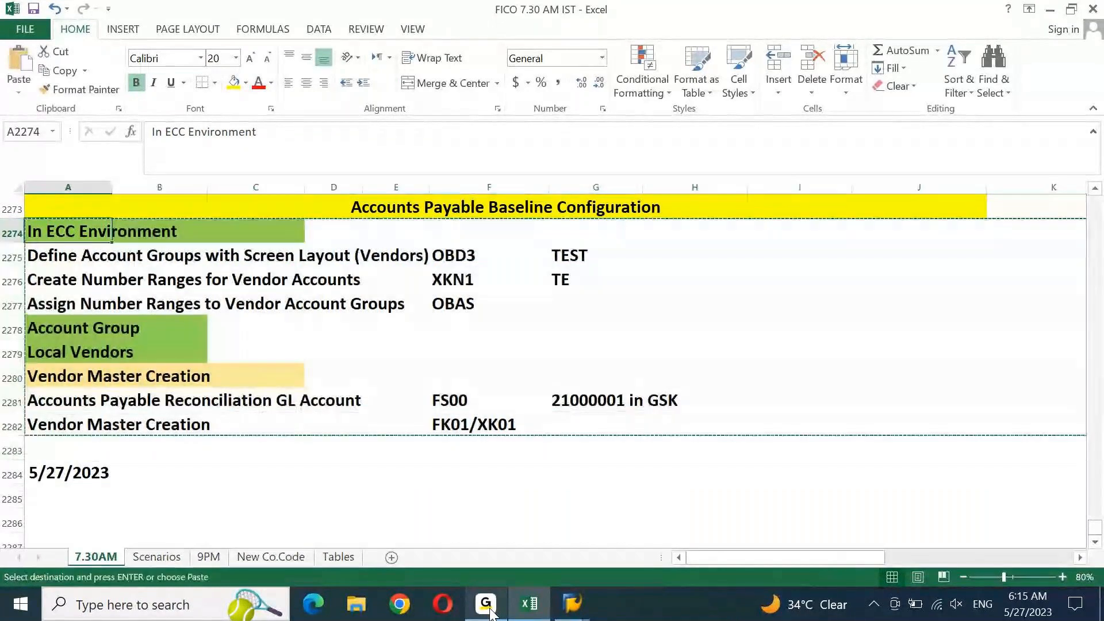
{"action": "key", "text": "Down"}
{"action": "key", "text": "Down"}
{"action": "key", "text": "Down"}
{"action": "key", "text": "Down"}
{"action": "key", "text": "Down"}
{"action": "key", "text": "Down"}
{"action": "key", "text": "Down"}
{"action": "key", "text": "Down"}
{"action": "key", "text": "Down"}
{"action": "key", "text": "Down"}
{"action": "key", "text": "Down"}
{"action": "key", "text": "Down"}
{"action": "key", "text": "Down"}
{"action": "key", "text": "Down"}
{"action": "key", "text": "Down"}
{"action": "key", "text": "Down"}
{"action": "key", "text": "Down"}
{"action": "key", "text": "Down"}
{"action": "key", "text": "Down"}
{"action": "key", "text": "Down"}
{"action": "key", "text": "ctrl+Up"}
{"action": "key", "text": "Down"}
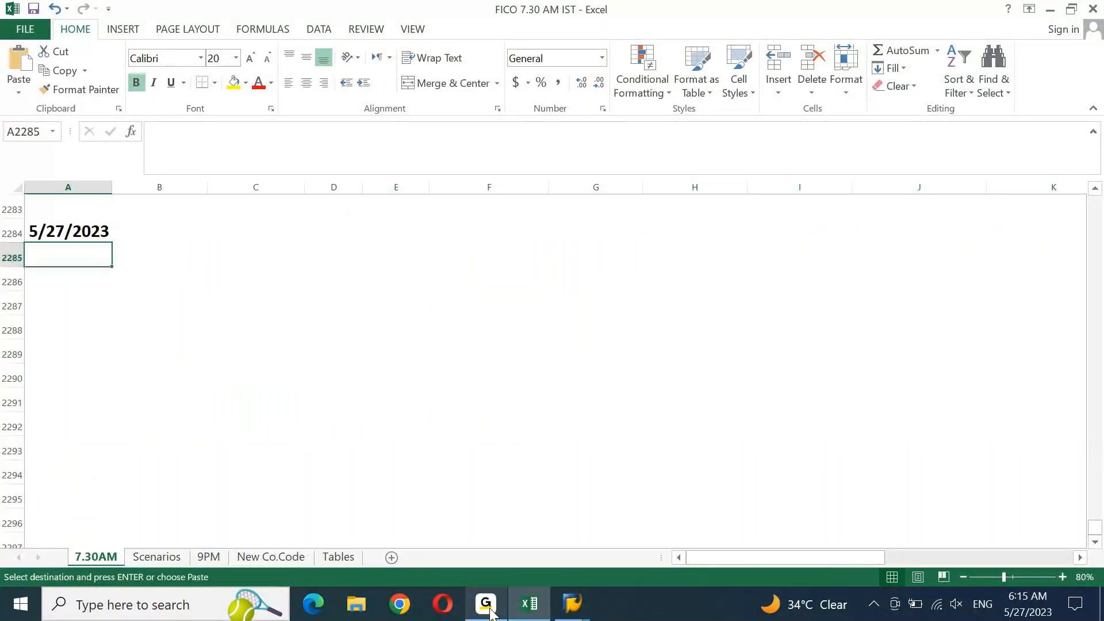
{"action": "key", "text": "Down"}
{"action": "key", "text": "ctrl+v"}
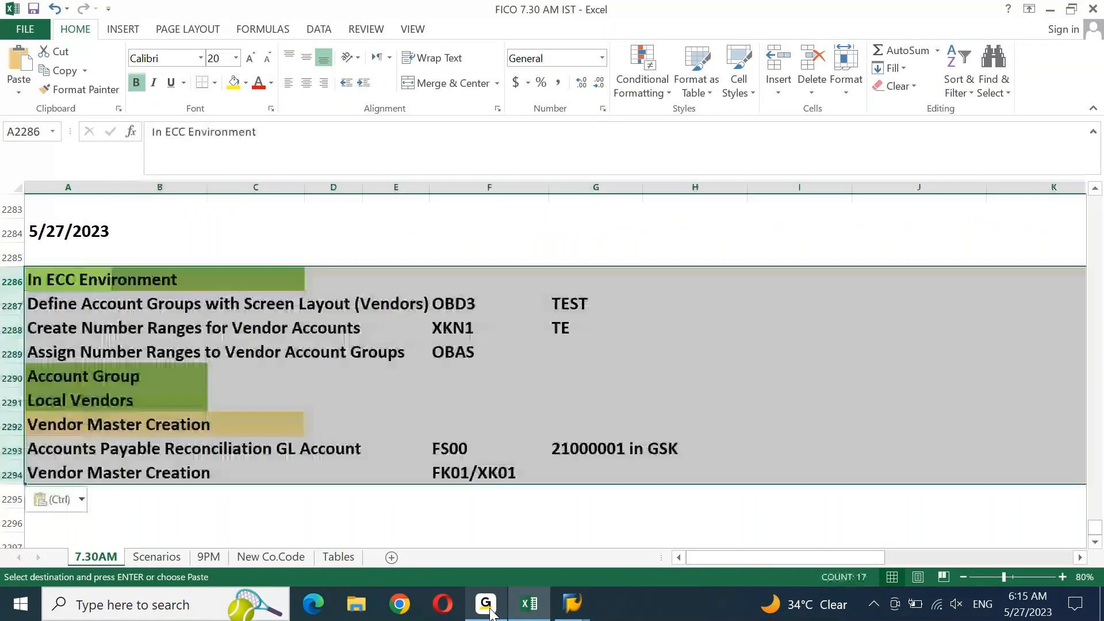
{"action": "key", "text": "Return"}
Retitle the pasted heading in A2286 to 'In S4HANA Environment'
{"action": "key", "text": "F2"}
{"action": "key", "text": "ctrl+Left"}
{"action": "key", "text": "ctrl+Left"}
{"action": "key", "text": "Right"}
{"action": "key", "text": "Left"}
{"action": "key", "text": "shift+Right"}
{"action": "key", "text": "shift+Right"}
{"action": "key", "text": "shift+Right"}
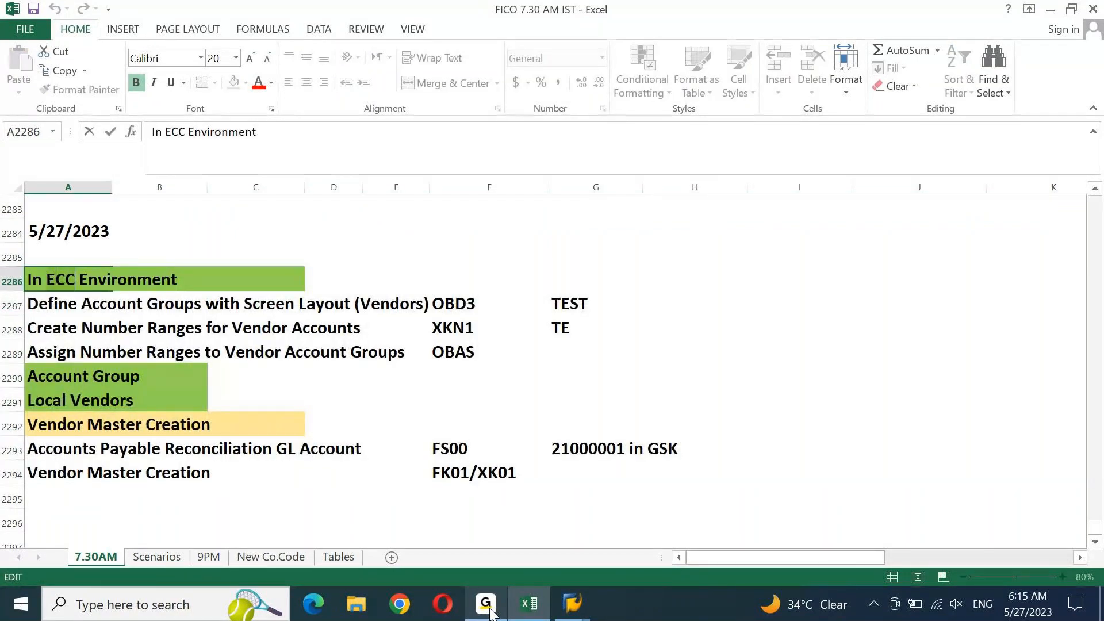
{"action": "type", "text": "S4"}
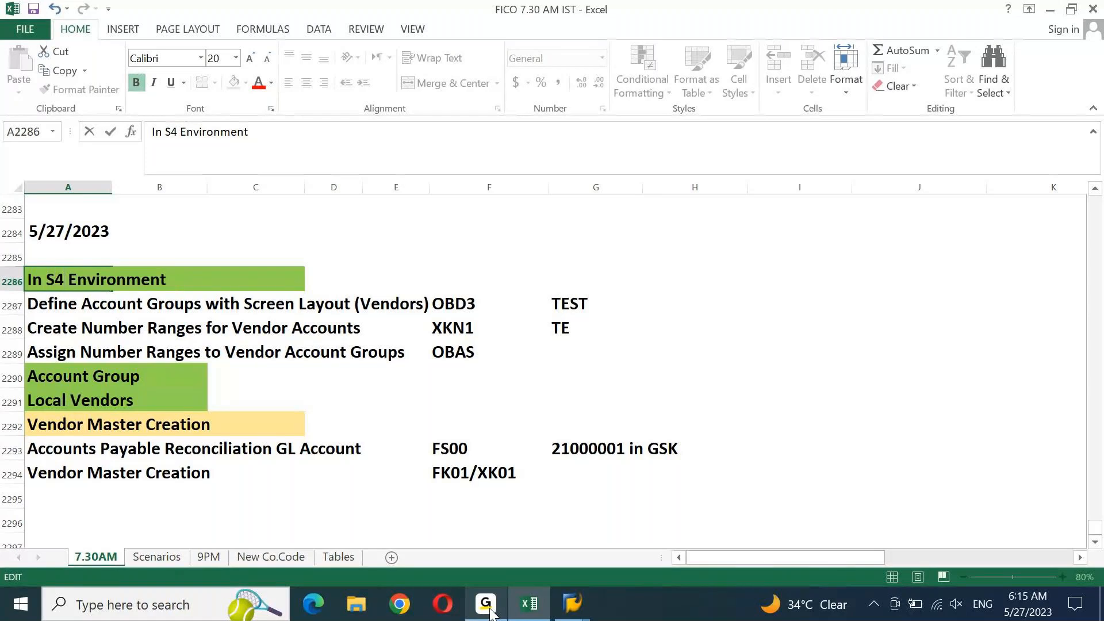
{"action": "type", "text": "HANA"}
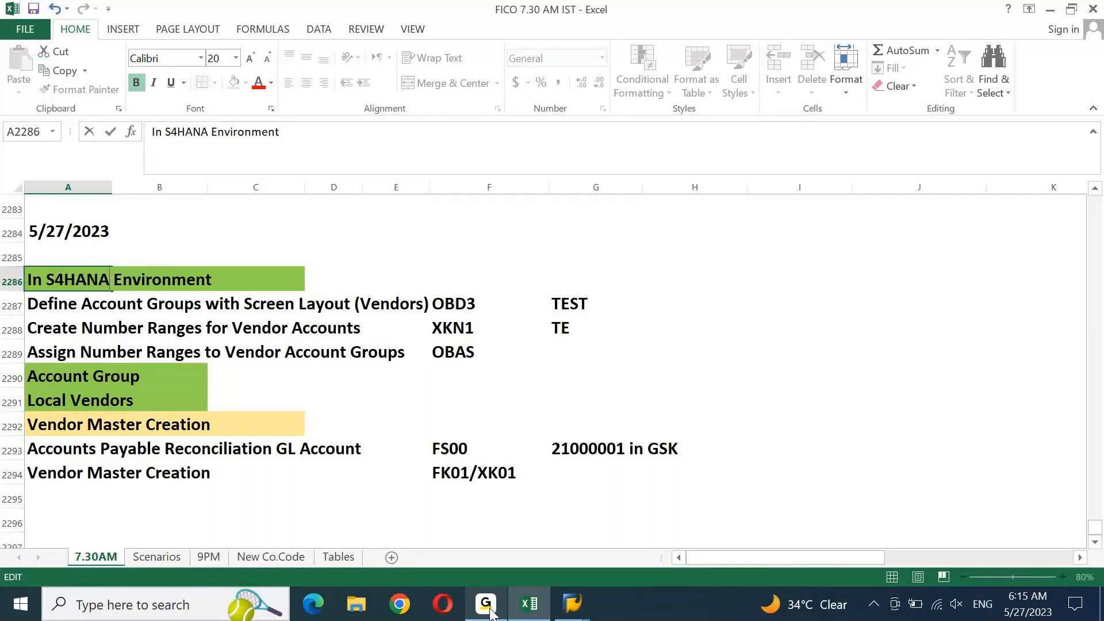
{"action": "key", "text": "Return"}
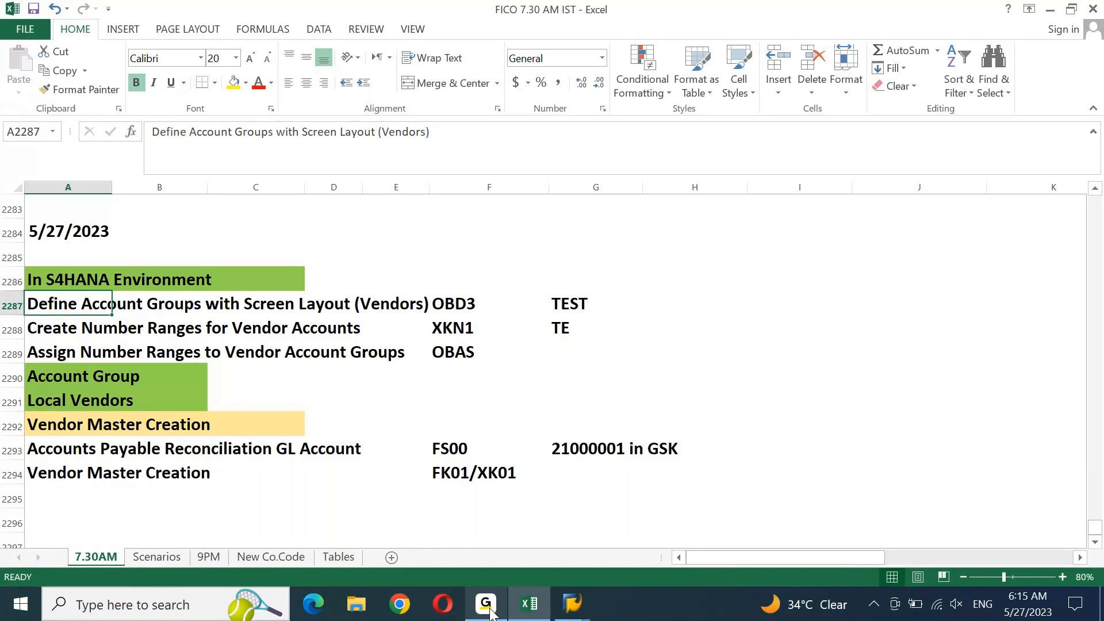
Open vendor account groups with OBD3 and start a new entry
{"action": "mouse_move", "coordinate": [578, 595]}
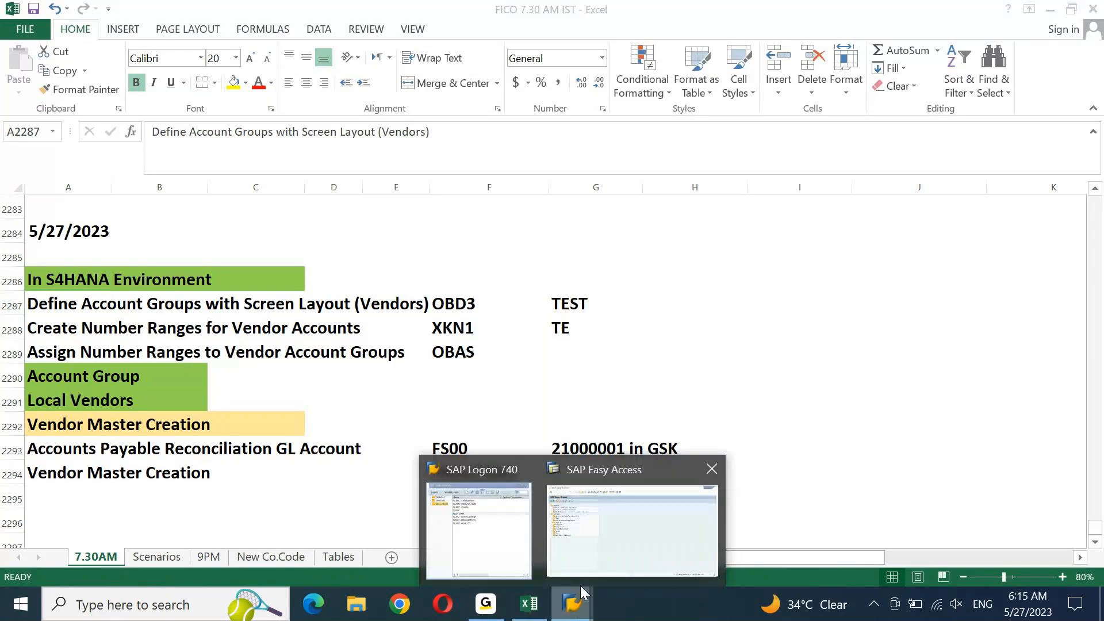
{"action": "left_click", "coordinate": [645, 509]}
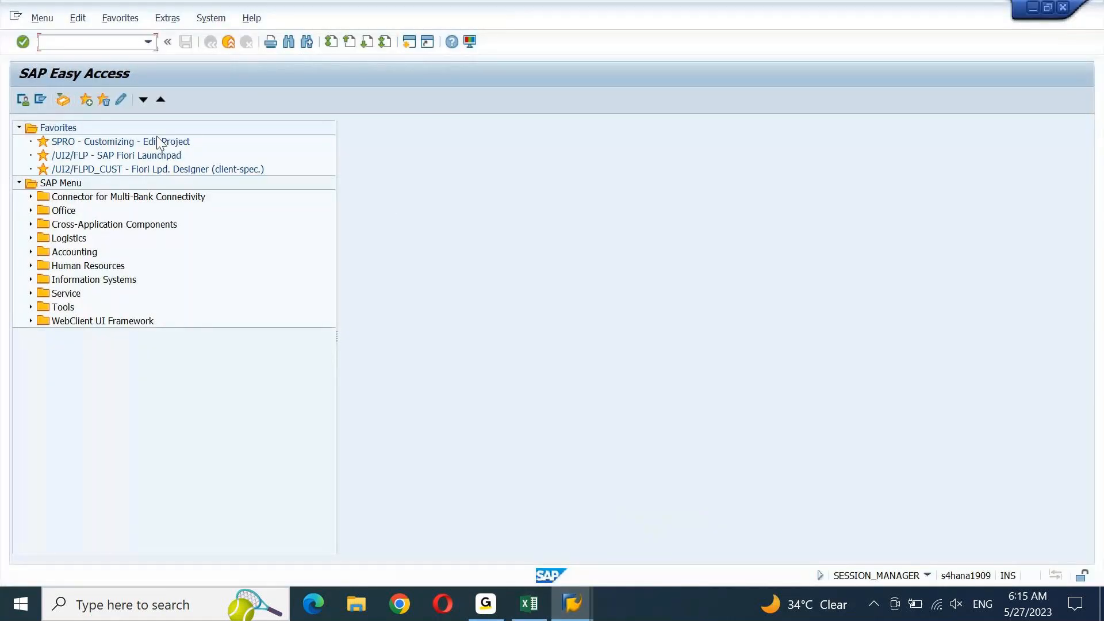
{"action": "type", "text": "OBD3"}
{"action": "key", "text": "Return"}
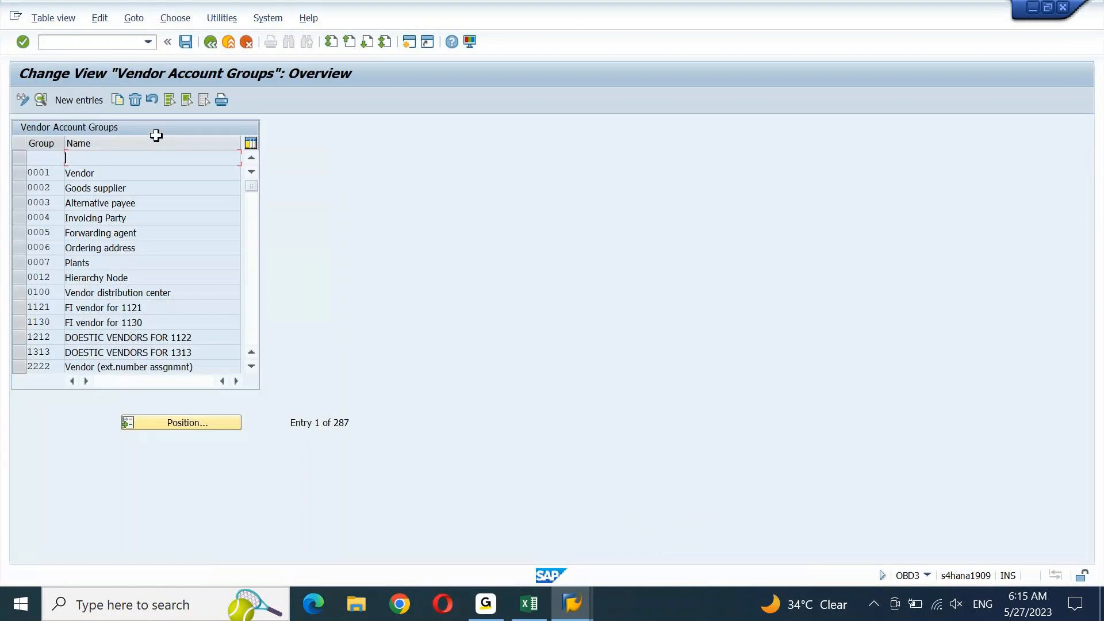
{"action": "left_click", "coordinate": [80, 98]}
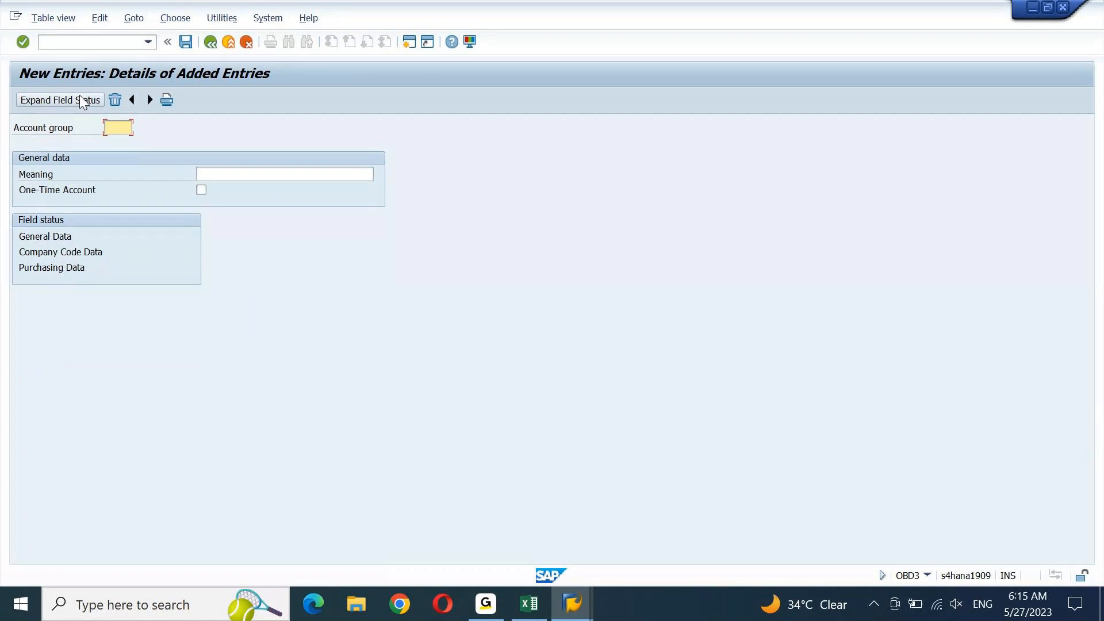
Create account group TEST with meaning 'TEST: LOCAL VENDORS' and save it under a customizing request
{"action": "type", "text": "TEST"}
{"action": "key", "text": "Tab"}
{"action": "key", "text": "BackSpace"}
{"action": "key", "text": "Down"}
{"action": "key", "text": "Return"}
{"action": "key", "text": "Return"}
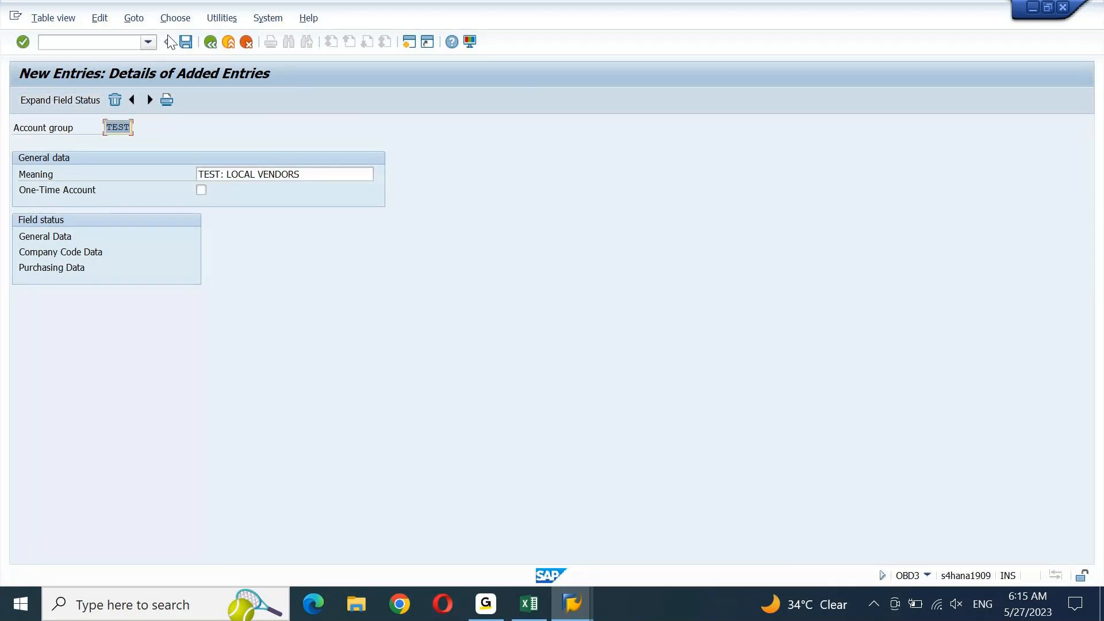
{"action": "left_click", "coordinate": [185, 41]}
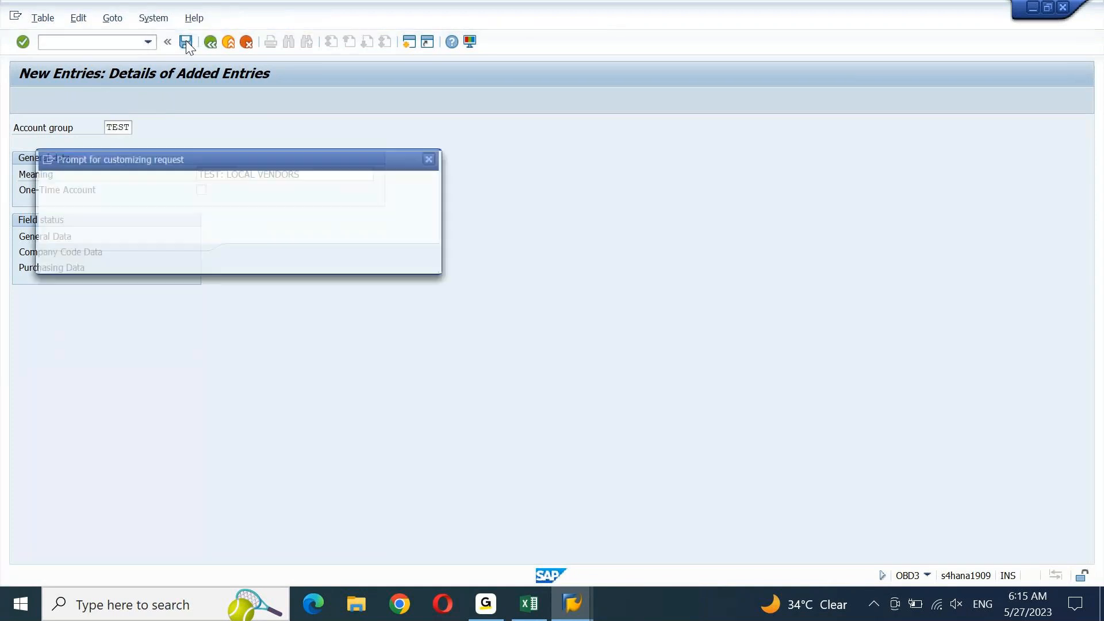
{"action": "key", "text": "Return"}
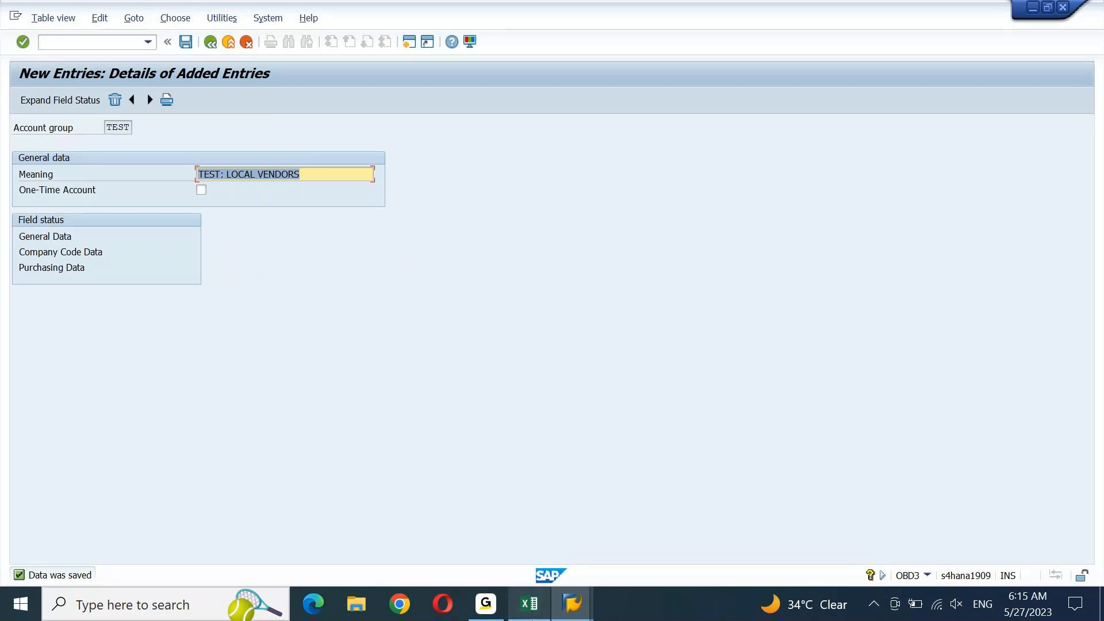
{"action": "left_click", "coordinate": [529, 603]}
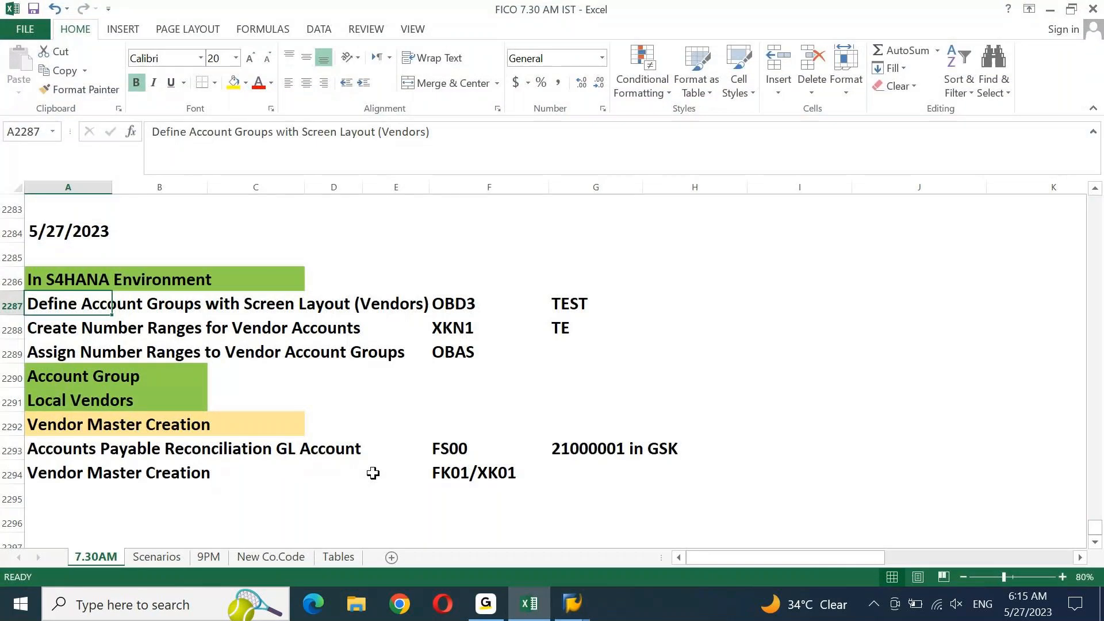
Copy the XKN1 transaction code from the Create Number Ranges row in Excel
{"action": "key", "text": "Down"}
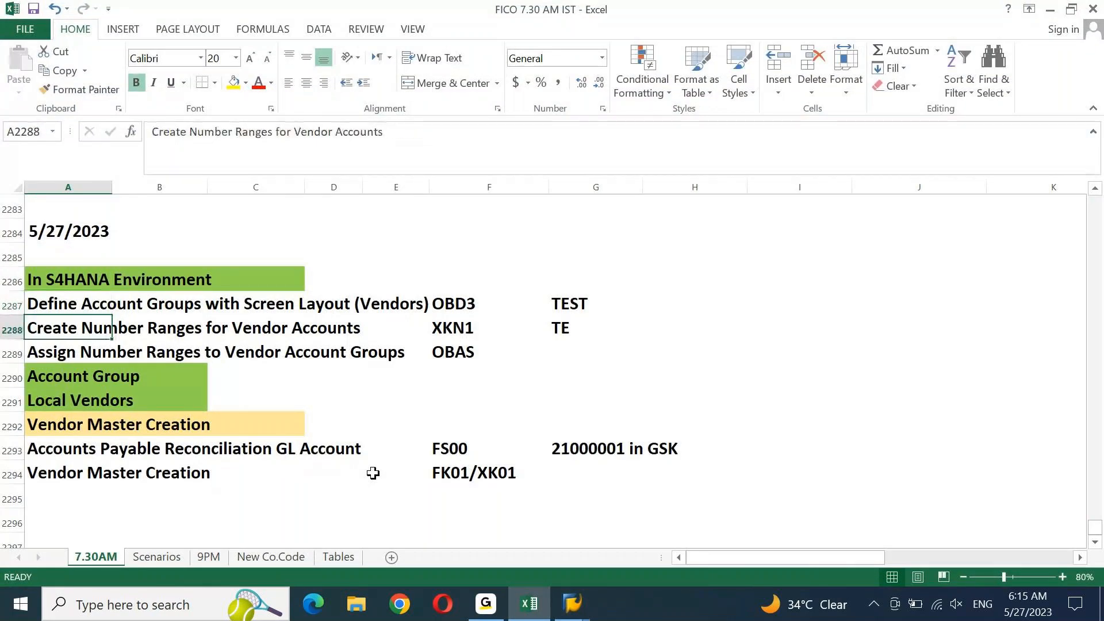
{"action": "key", "text": "ctrl+Right"}
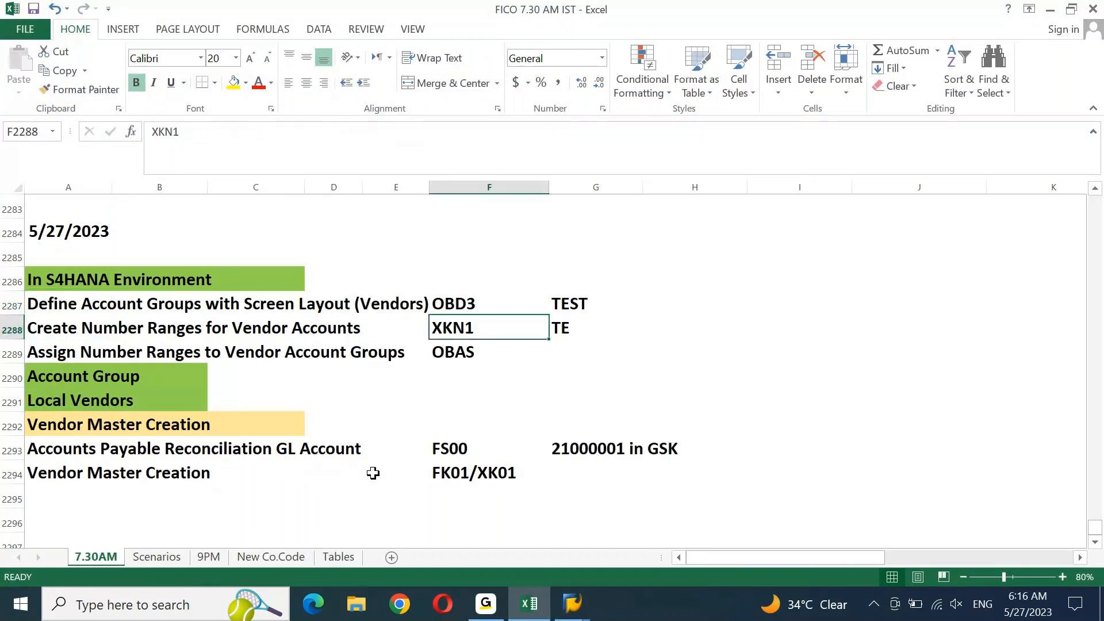
{"action": "key", "text": "ctrl+c"}
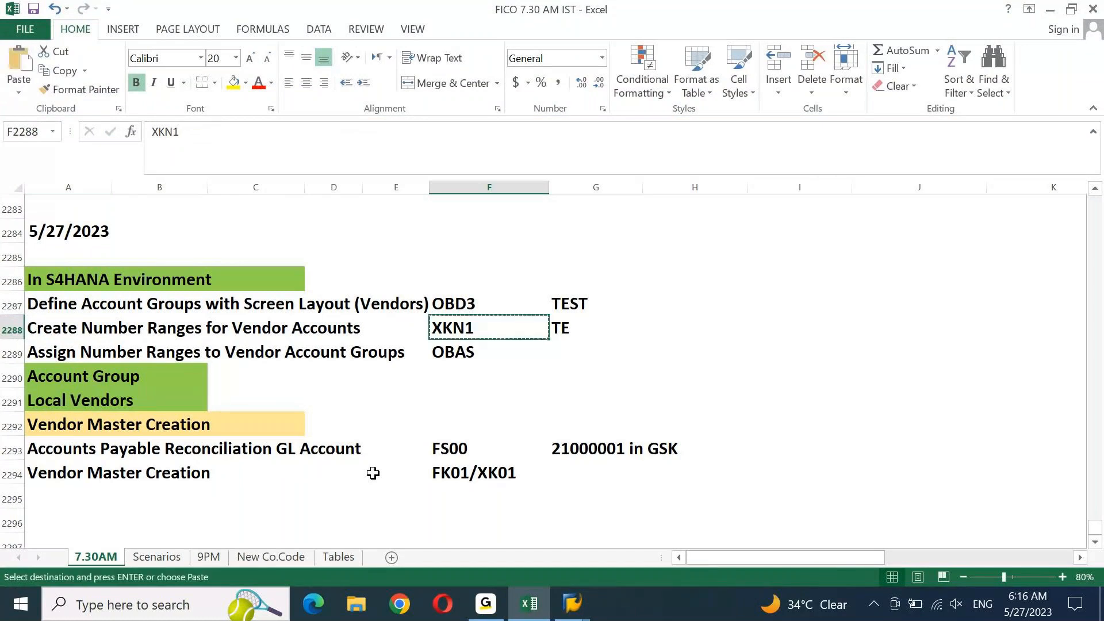
{"action": "left_click", "coordinate": [585, 593]}
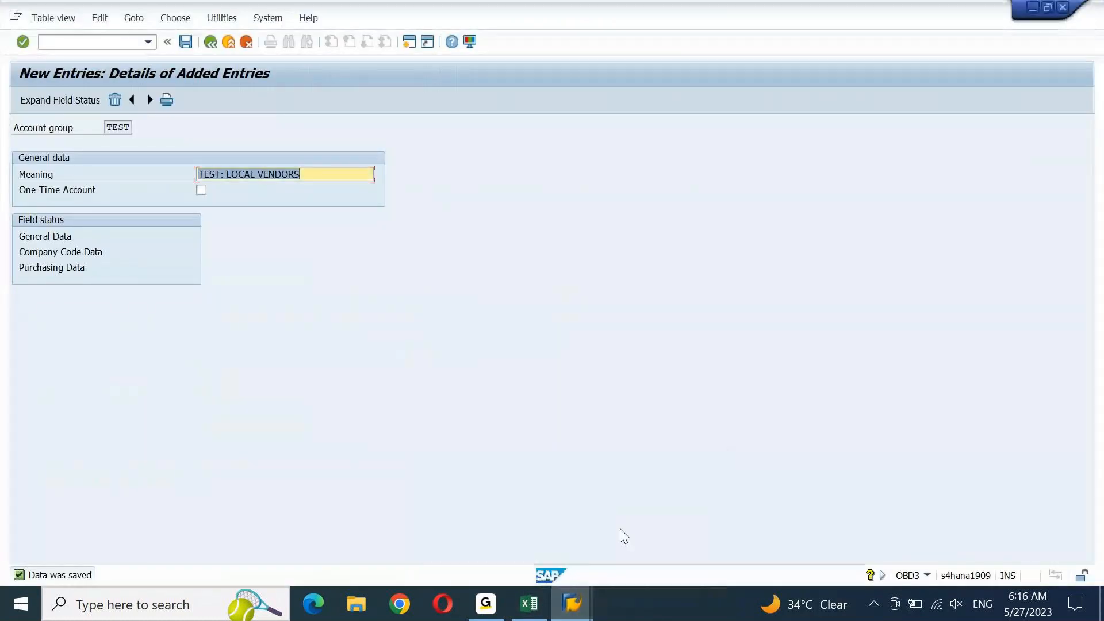
{"action": "left_click", "coordinate": [127, 41]}
{"action": "type", "text": "/NXKN1"}
{"action": "key", "text": "Return"}
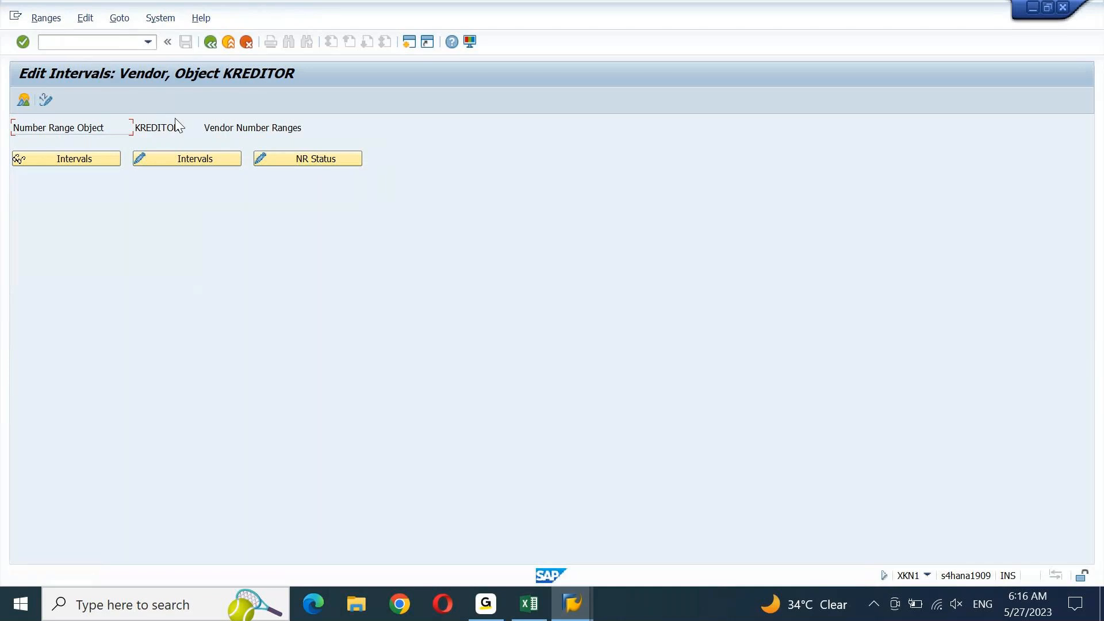
{"action": "left_click", "coordinate": [190, 163]}
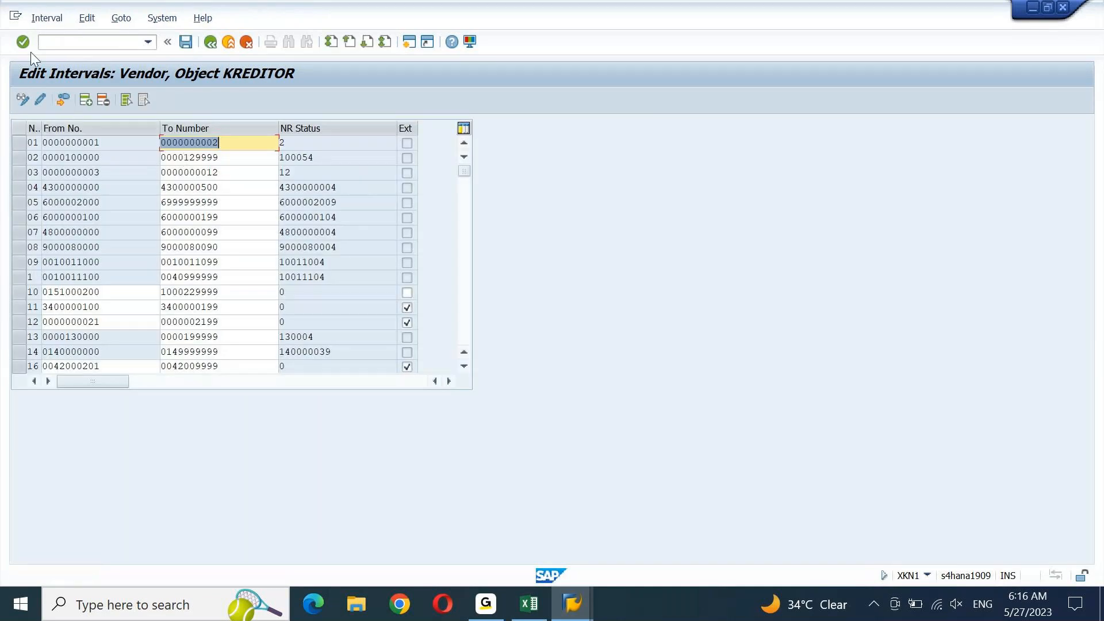
{"action": "left_click", "coordinate": [45, 19]}
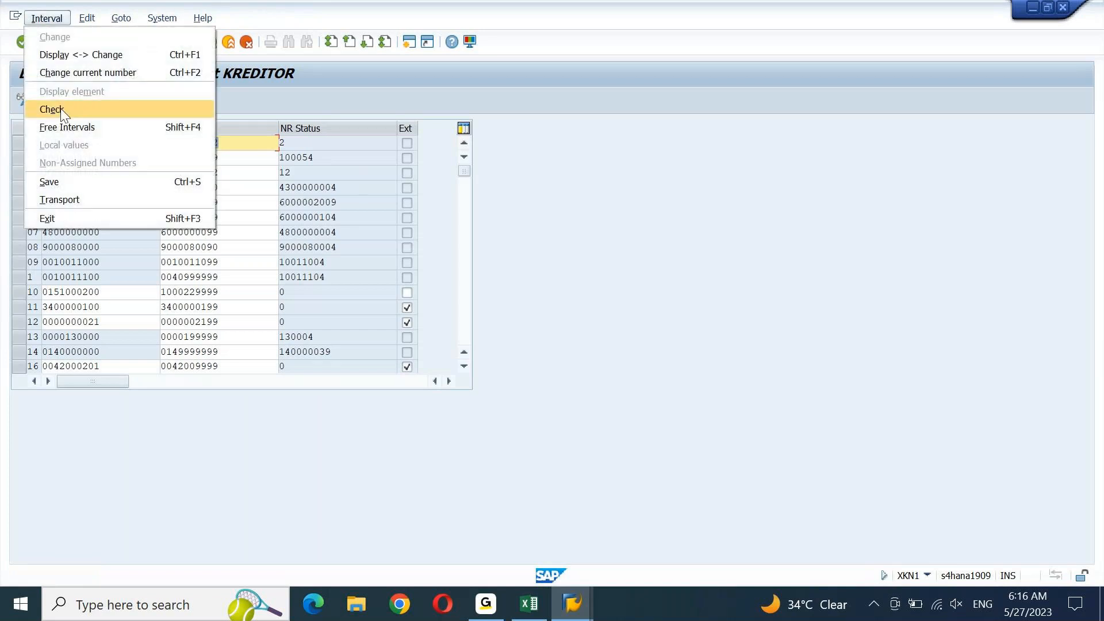
{"action": "left_click", "coordinate": [67, 122]}
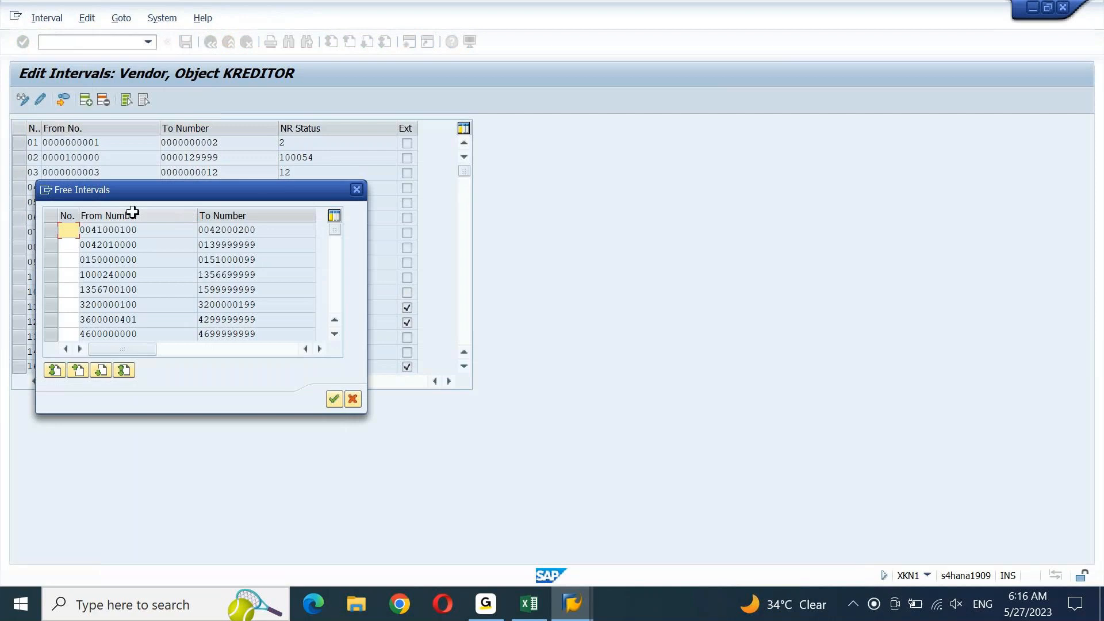
{"action": "type", "text": "TE"}
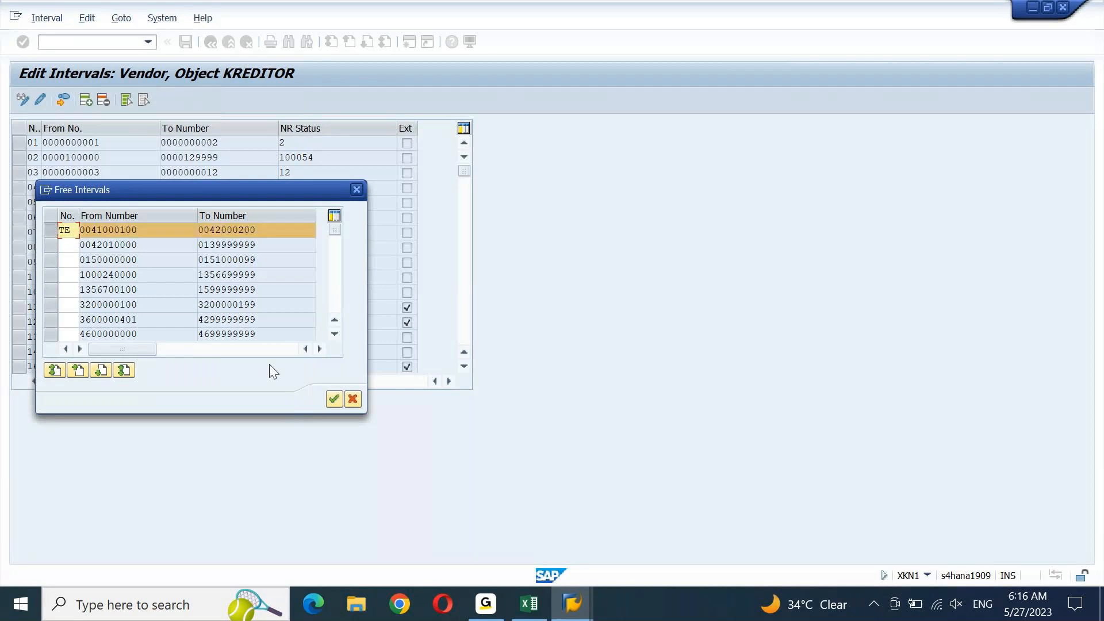
{"action": "left_click", "coordinate": [333, 399]}
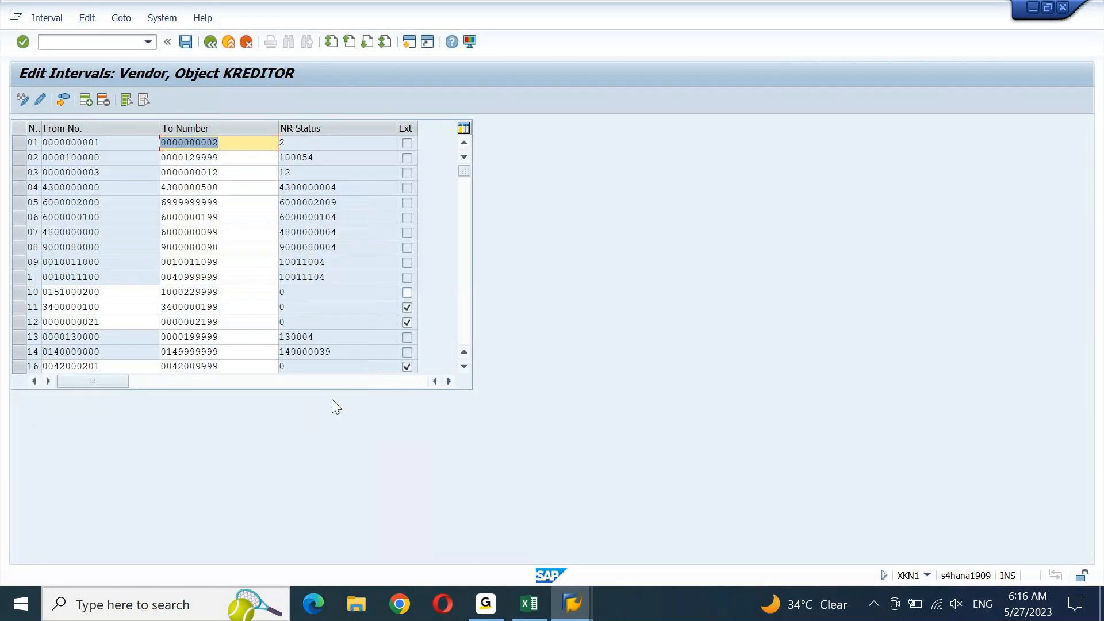
{"action": "left_click", "coordinate": [466, 325]}
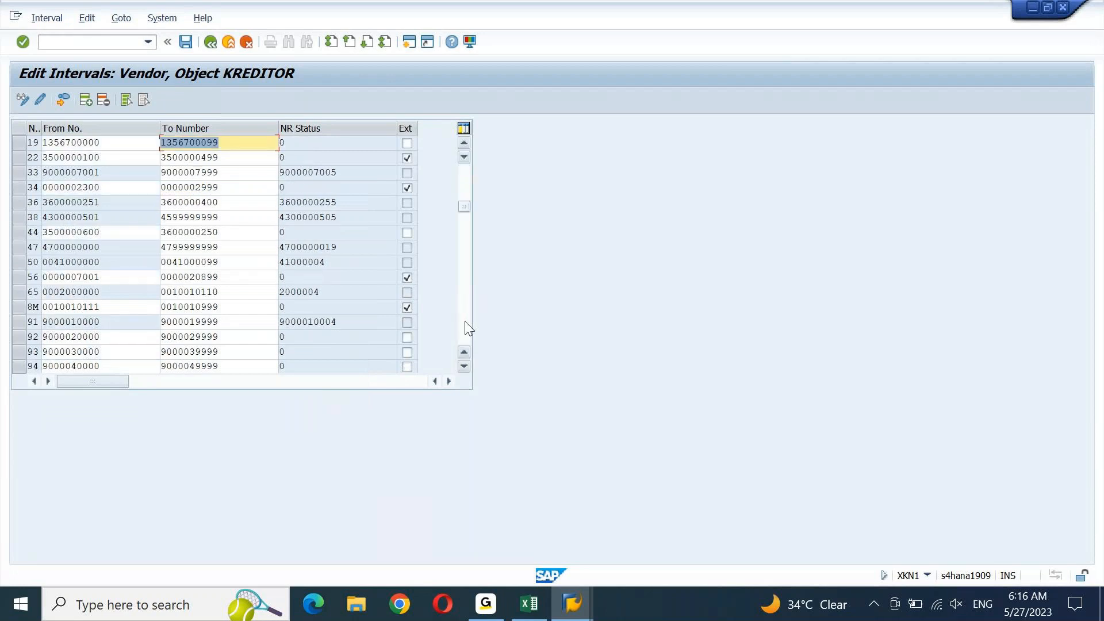
{"action": "left_click", "coordinate": [465, 322]}
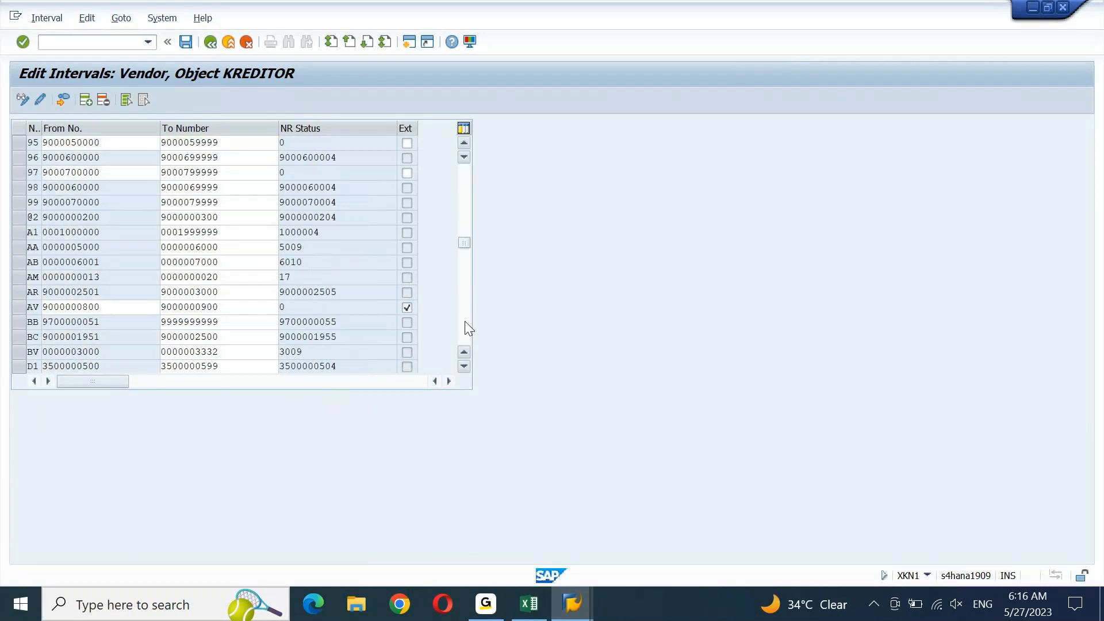
{"action": "left_click", "coordinate": [466, 323]}
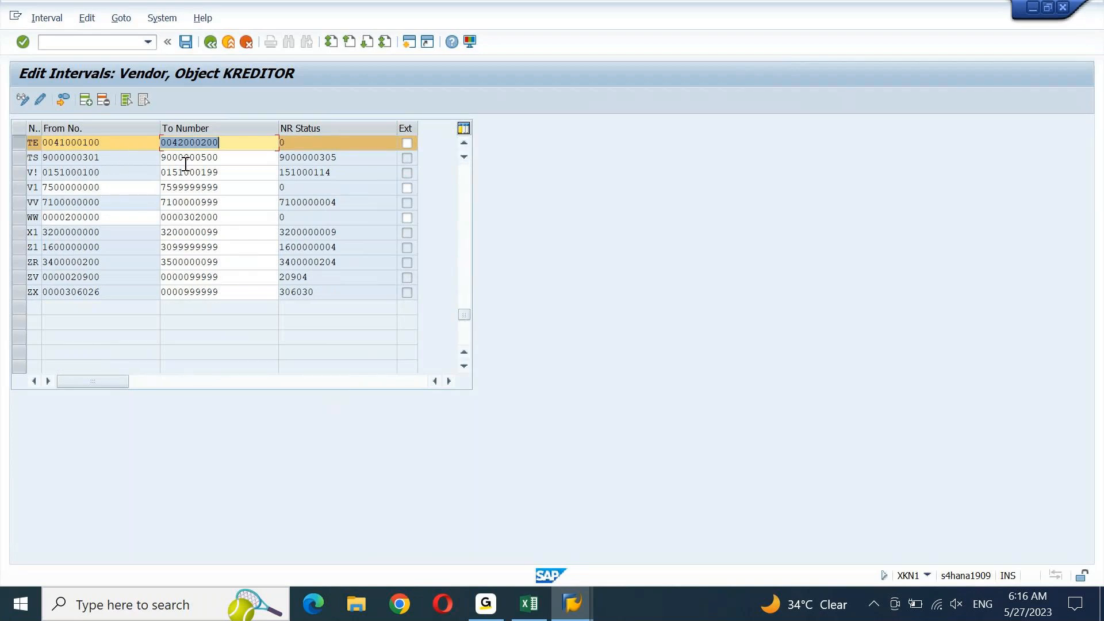
{"action": "key", "text": "shift+Tab"}
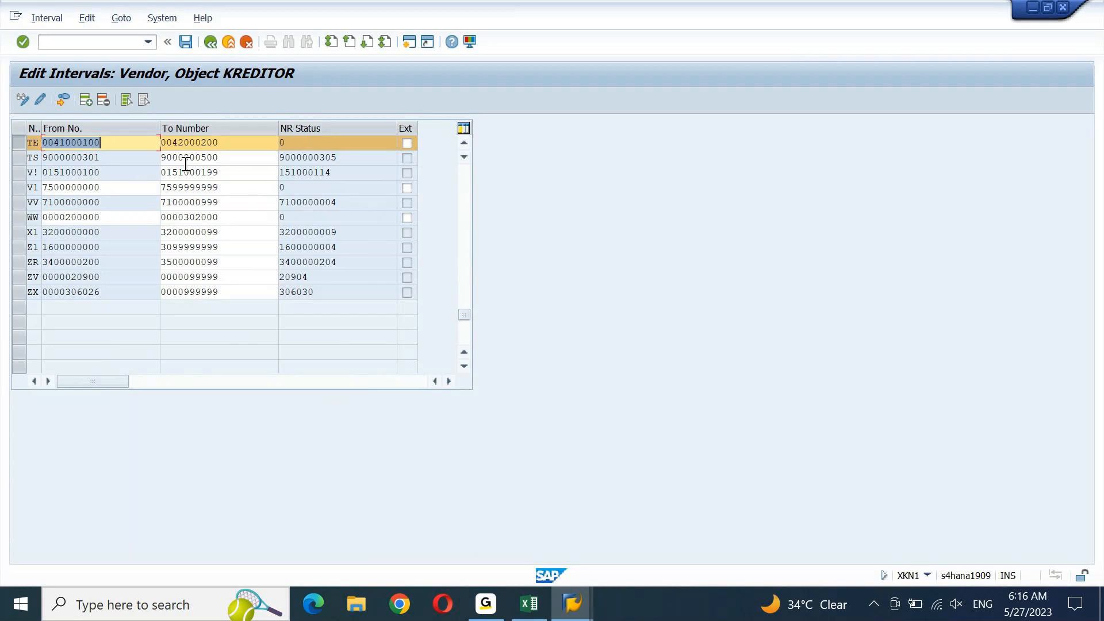
{"action": "key", "text": "Tab"}
{"action": "key", "text": "ctrl+v"}
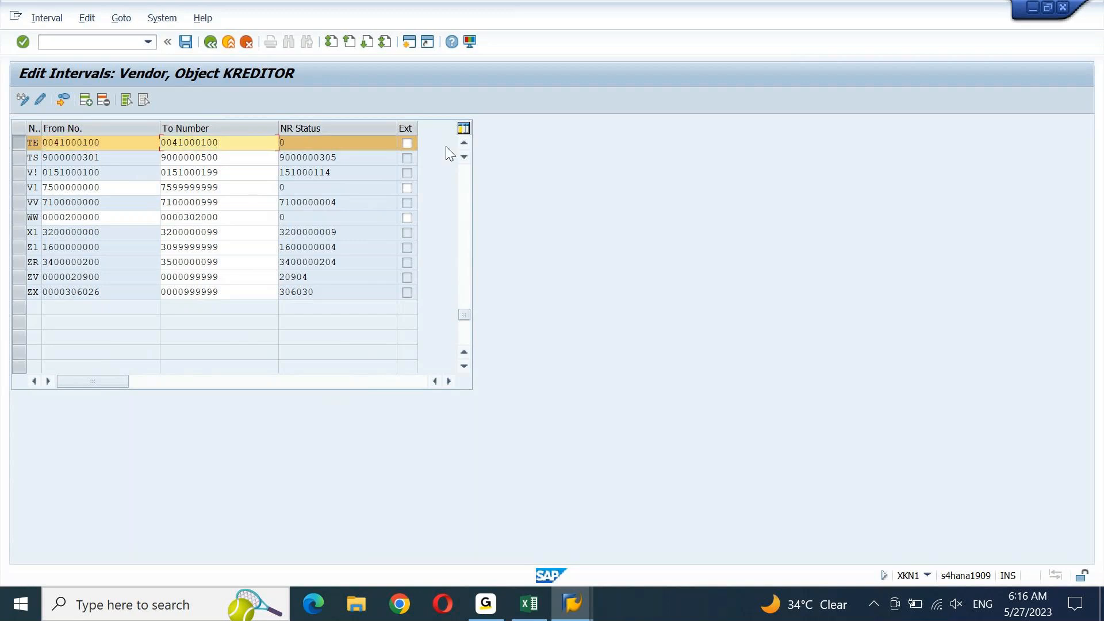
{"action": "key", "text": "Left"}
{"action": "key", "text": "Left"}
{"action": "key", "text": "shift+Right"}
{"action": "type", "text": "2"}
{"action": "key", "text": "Return"}
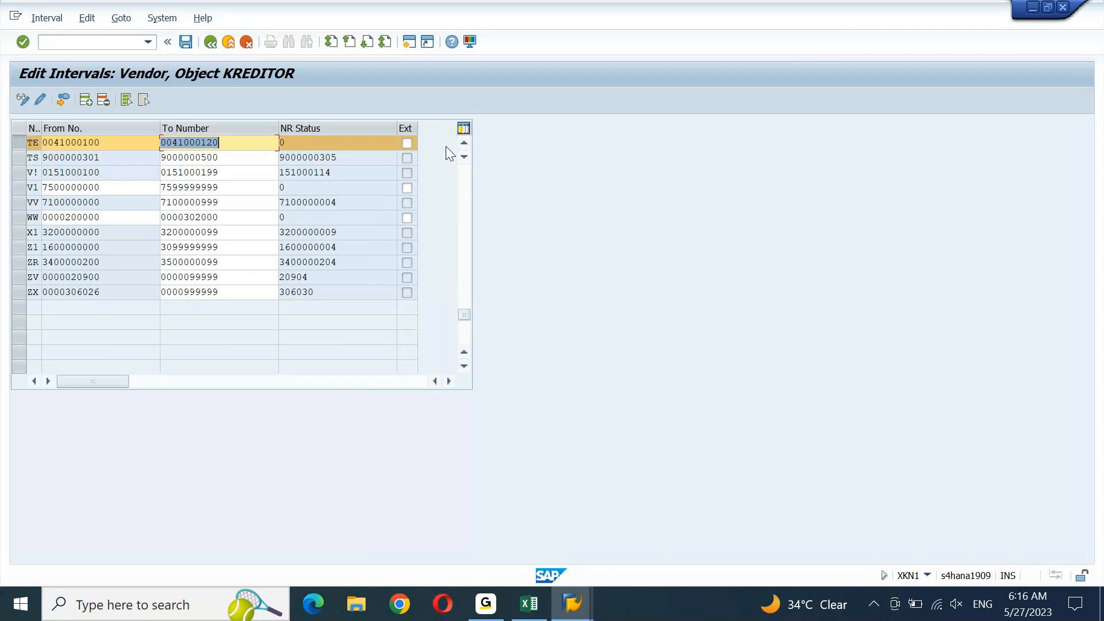
Save the TE interval, acknowledge the transport notice, and return to the main menu with /n
{"action": "left_click", "coordinate": [186, 50]}
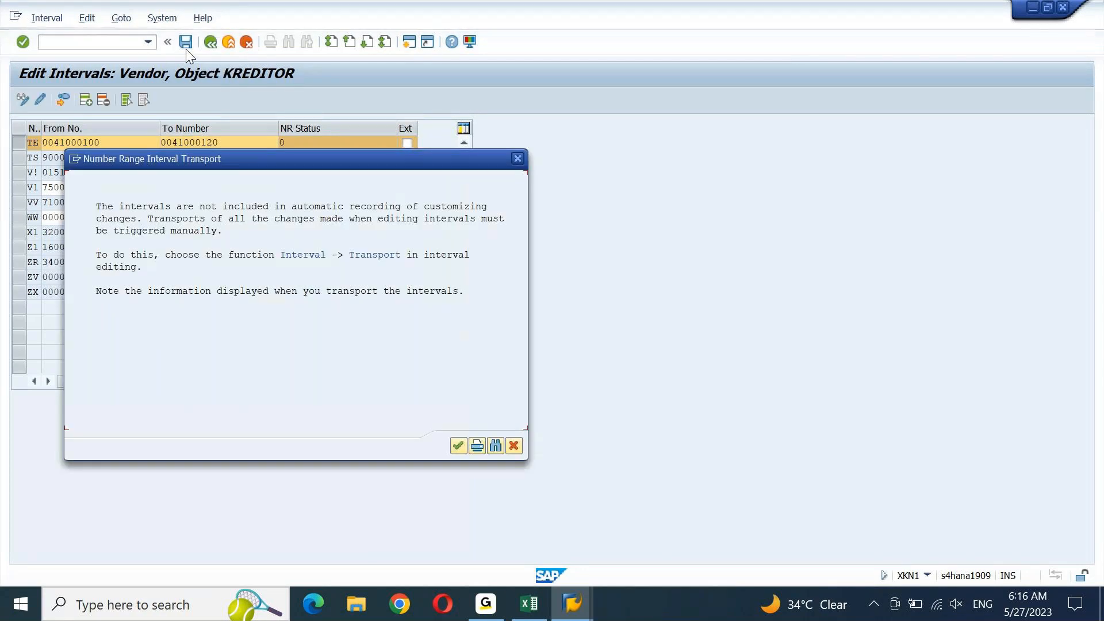
{"action": "left_click", "coordinate": [458, 445]}
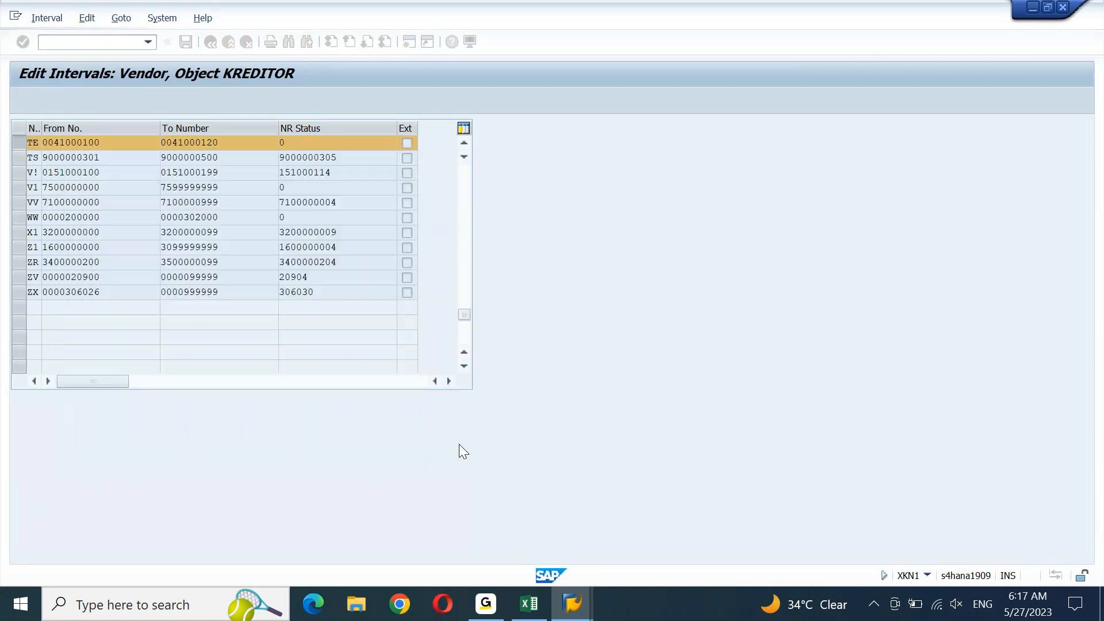
{"action": "left_click", "coordinate": [116, 42]}
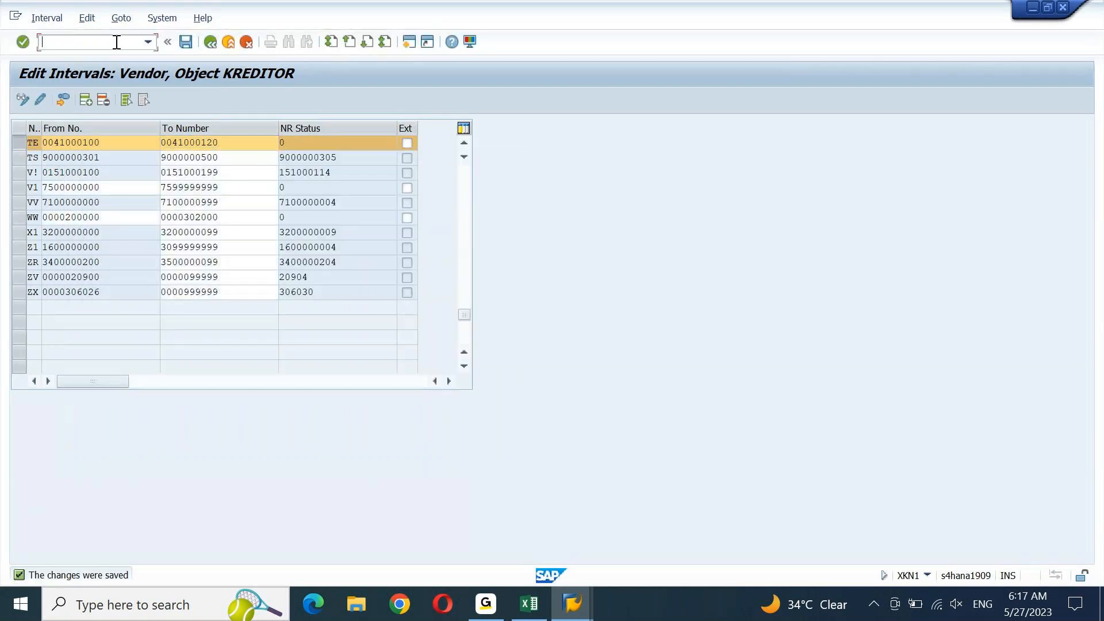
{"action": "type", "text": "/n"}
{"action": "key", "text": "Return"}
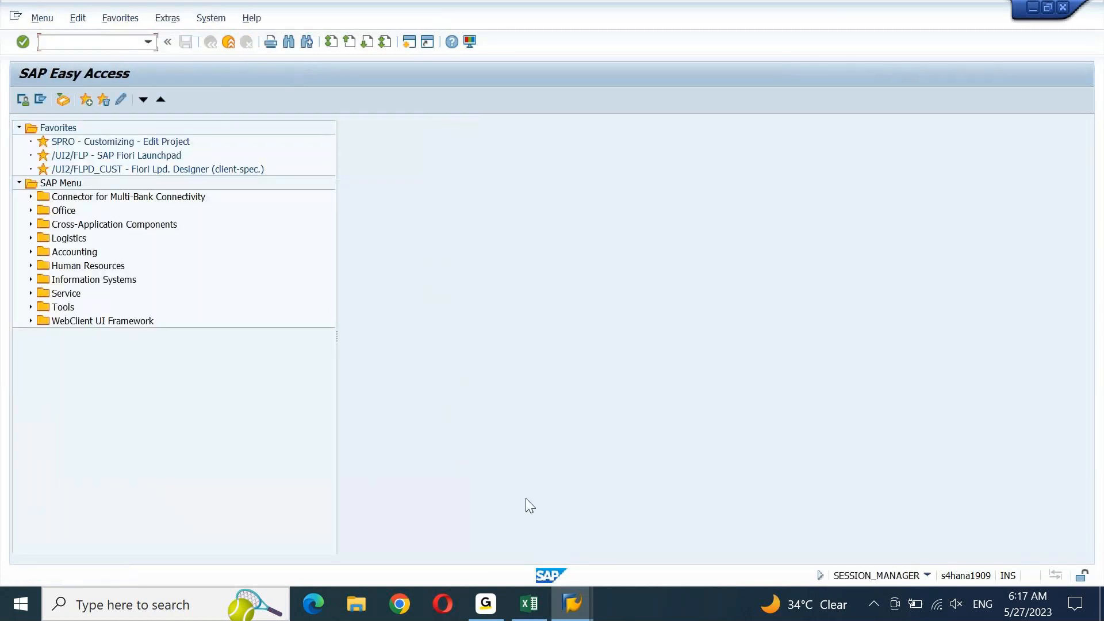
{"action": "left_click", "coordinate": [538, 603]}
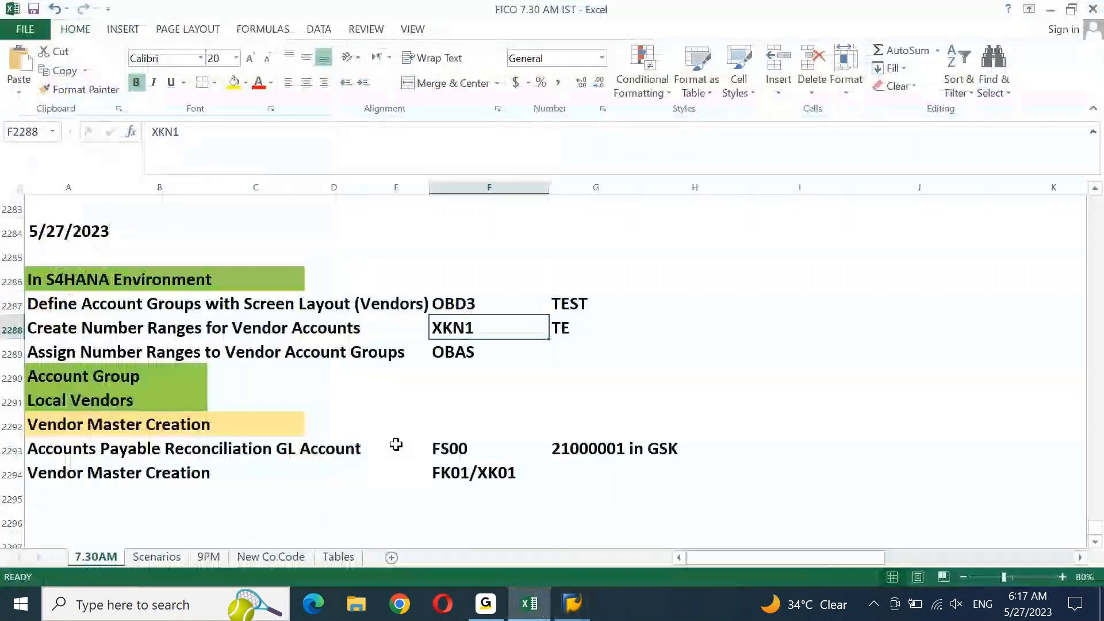
Copy OBAS from the Assign Number Ranges row and return to SAP Easy Access
{"action": "key", "text": "Down"}
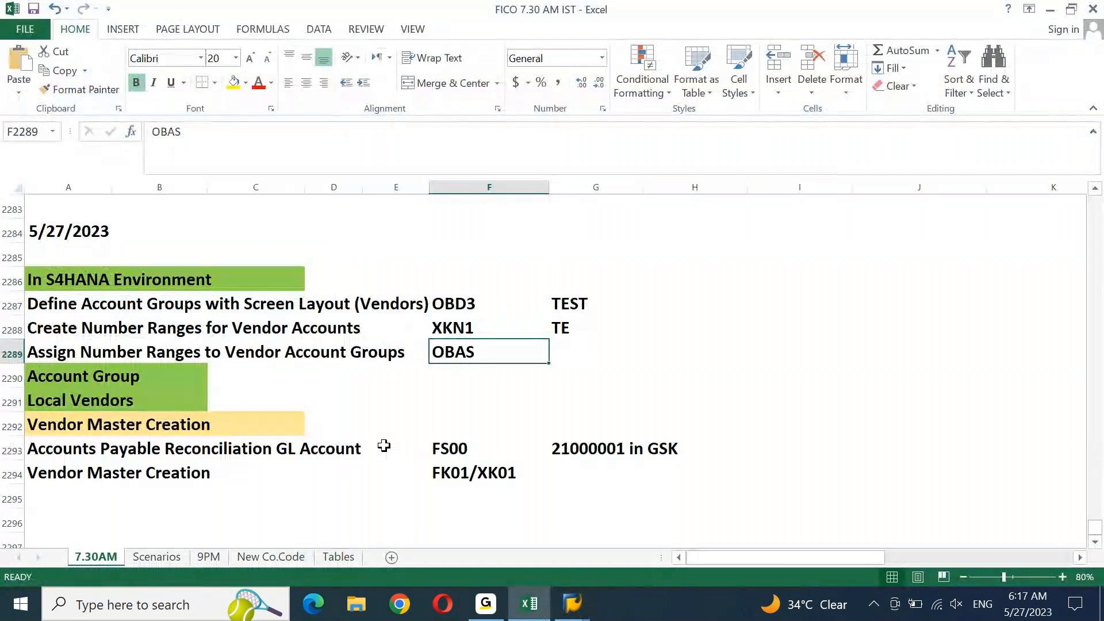
{"action": "key", "text": "ctrl+c"}
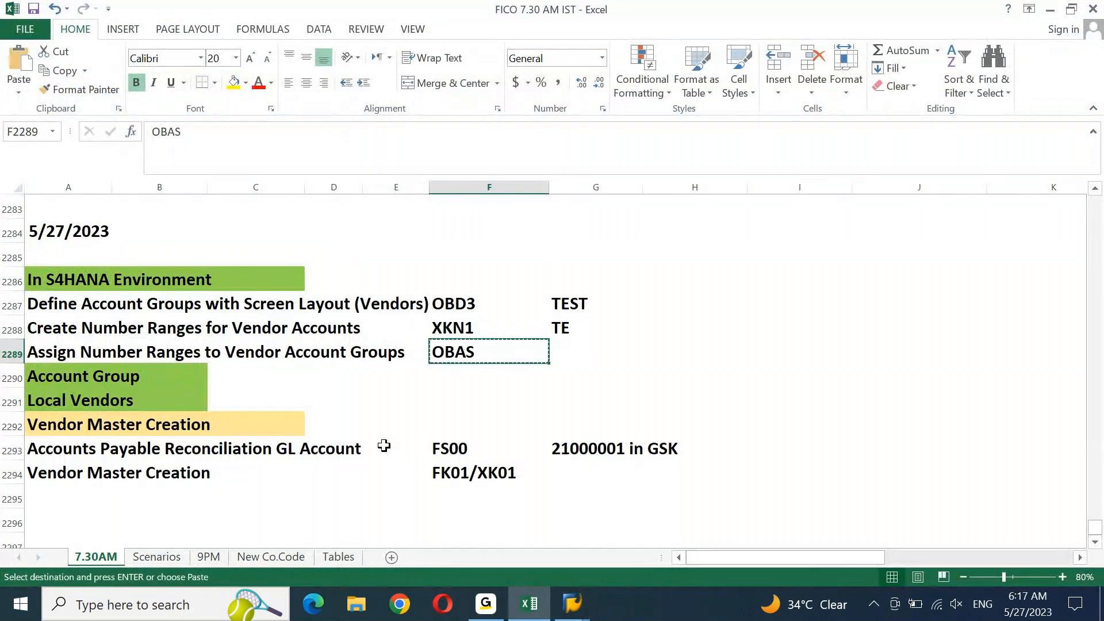
{"action": "mouse_move", "coordinate": [573, 603]}
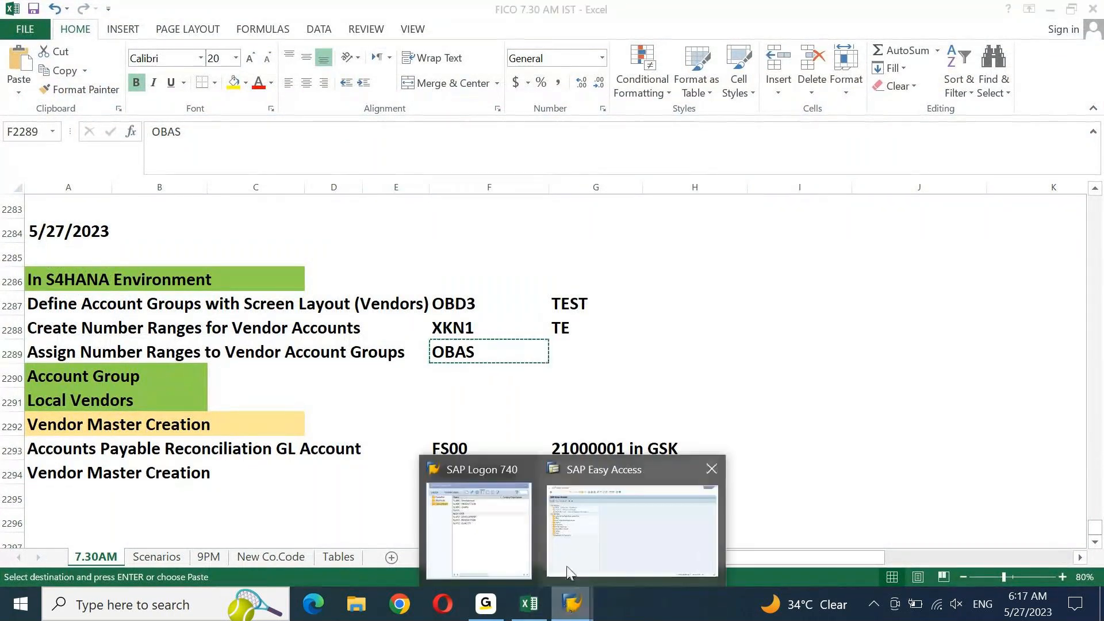
{"action": "left_click", "coordinate": [616, 543]}
In OBAS, locate account group TEST and assign it number range TE
{"action": "key", "text": "ctrl+v"}
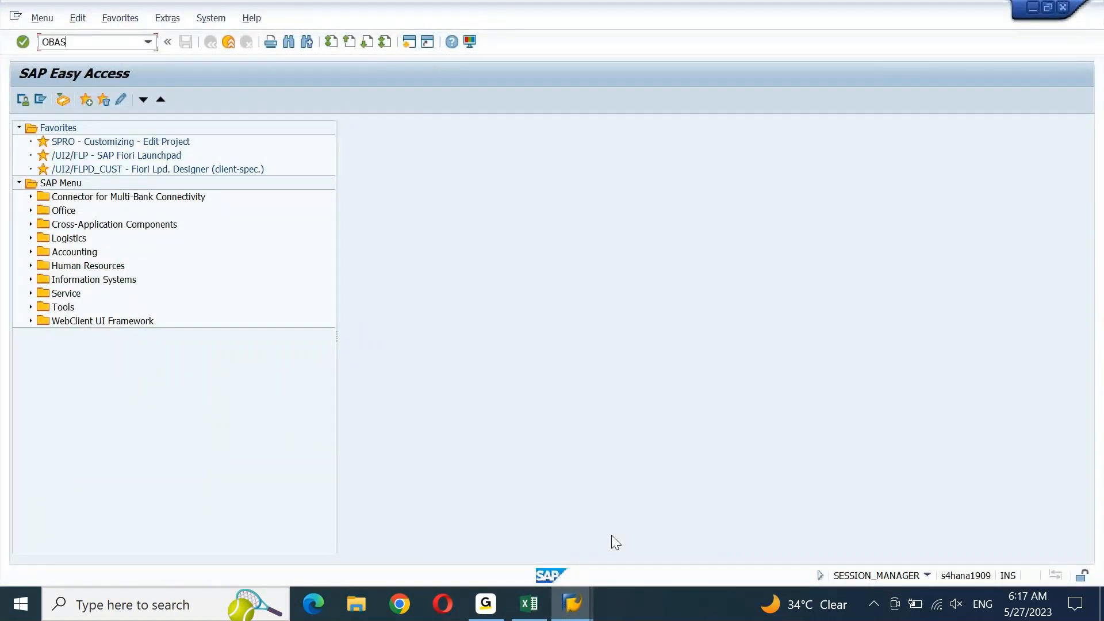
{"action": "key", "text": "Return"}
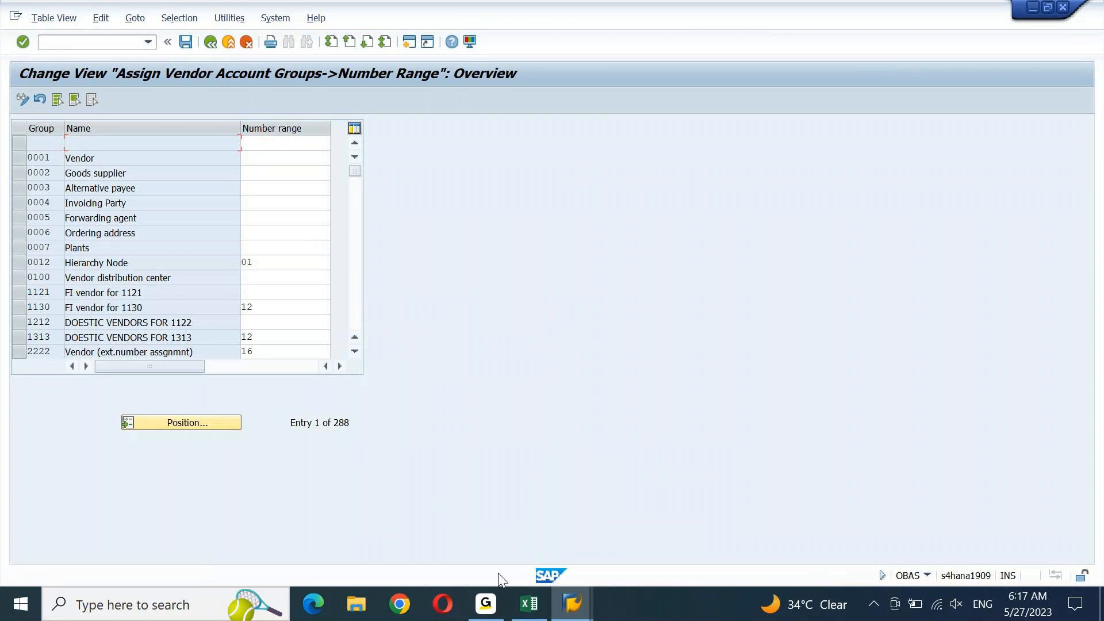
{"action": "left_click", "coordinate": [199, 426]}
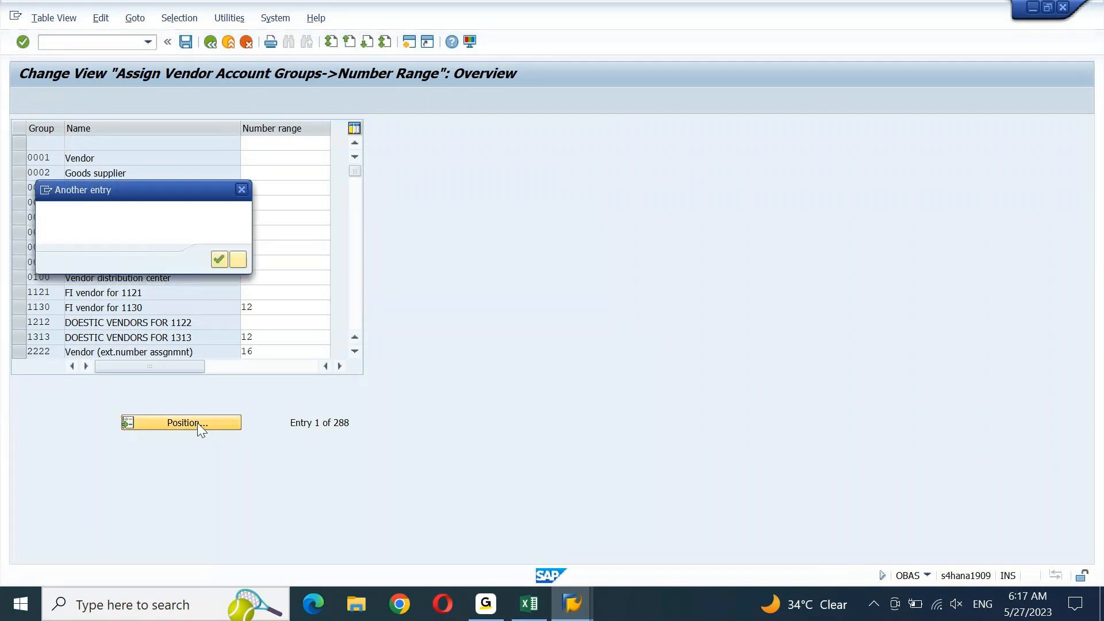
{"action": "type", "text": "TEST"}
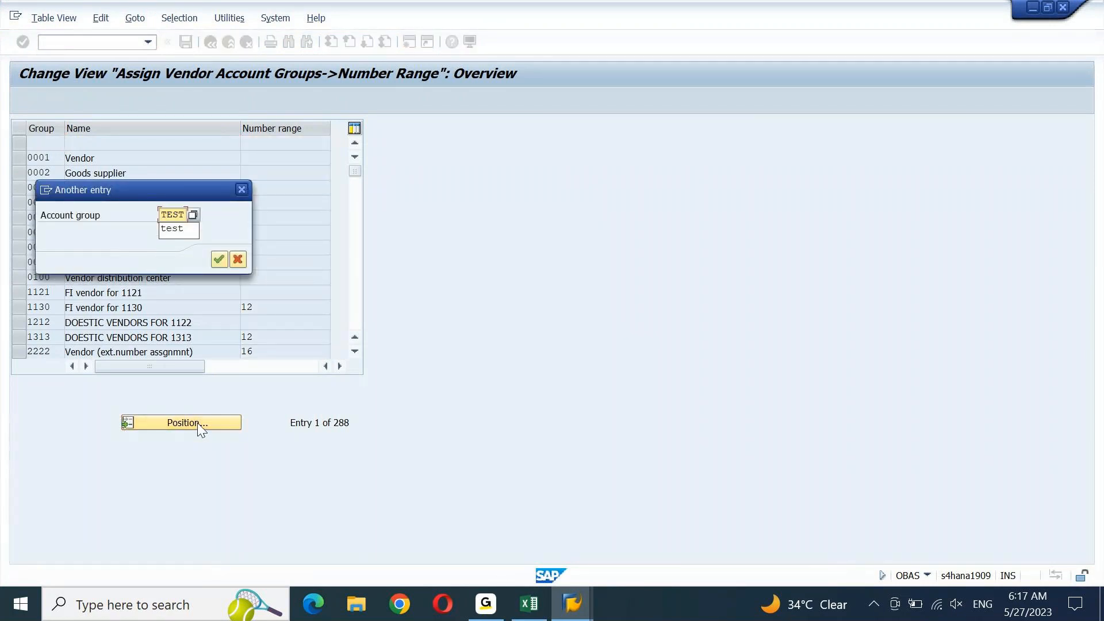
{"action": "key", "text": "Return"}
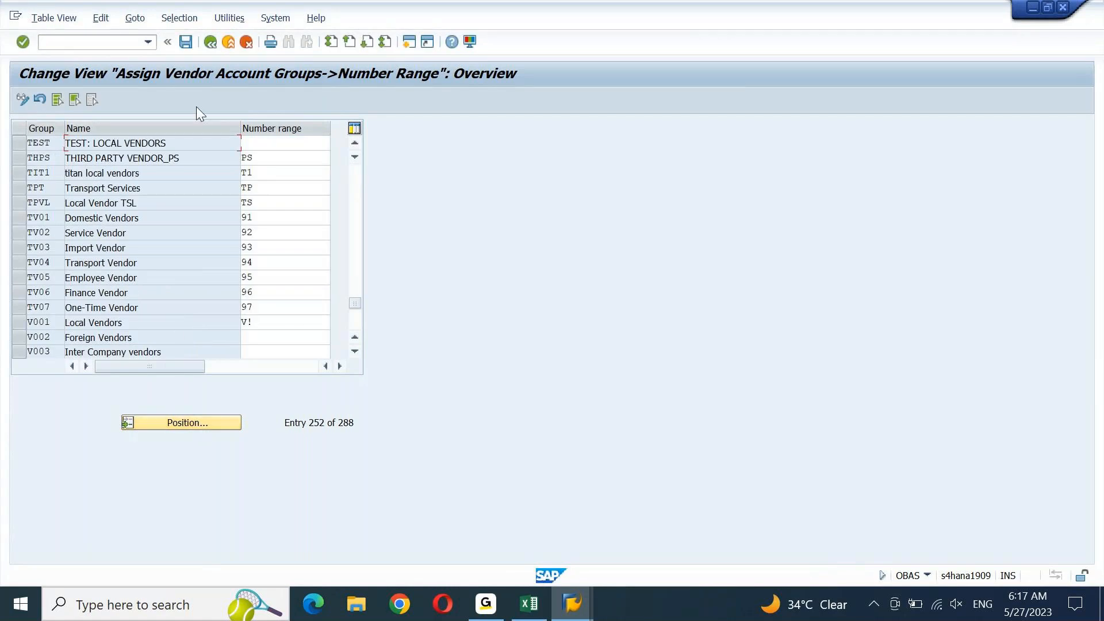
{"action": "left_click", "coordinate": [300, 142]}
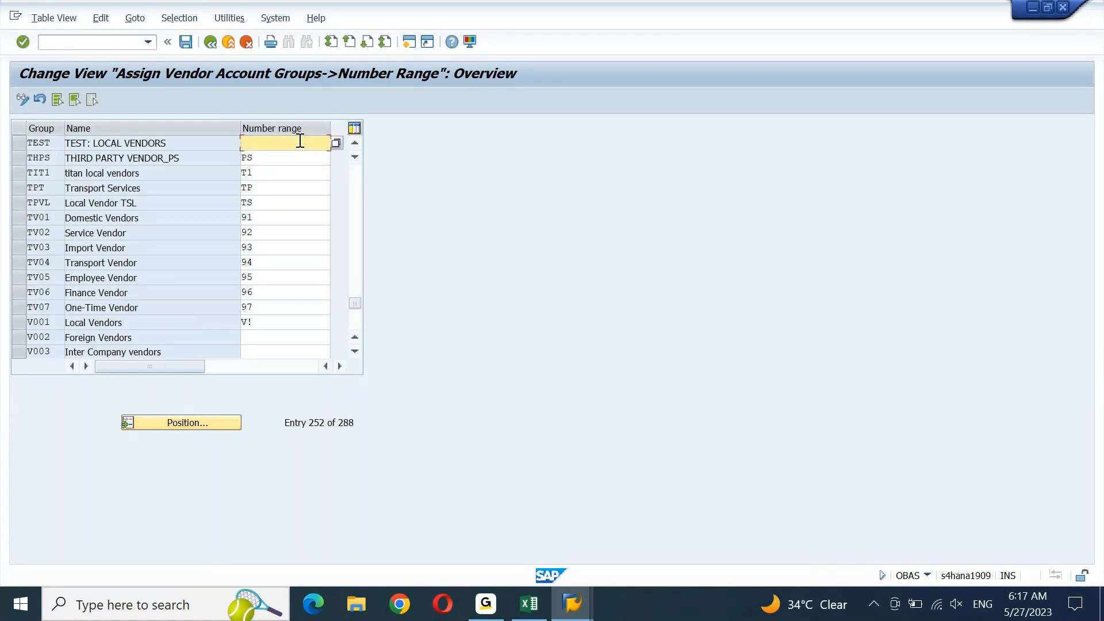
{"action": "type", "text": "TE"}
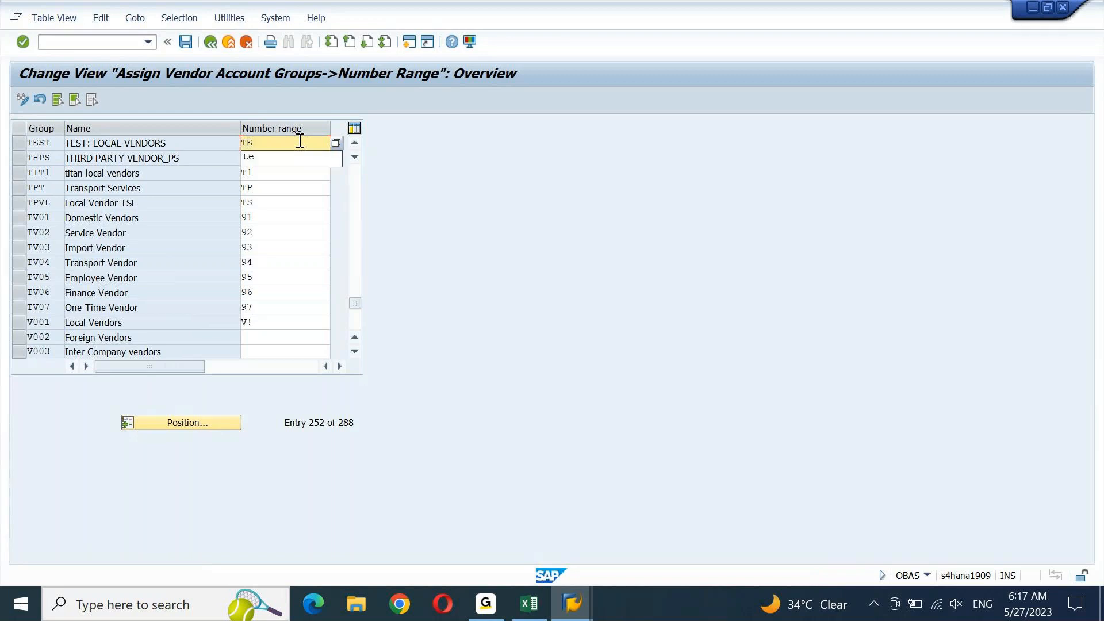
{"action": "key", "text": "Return"}
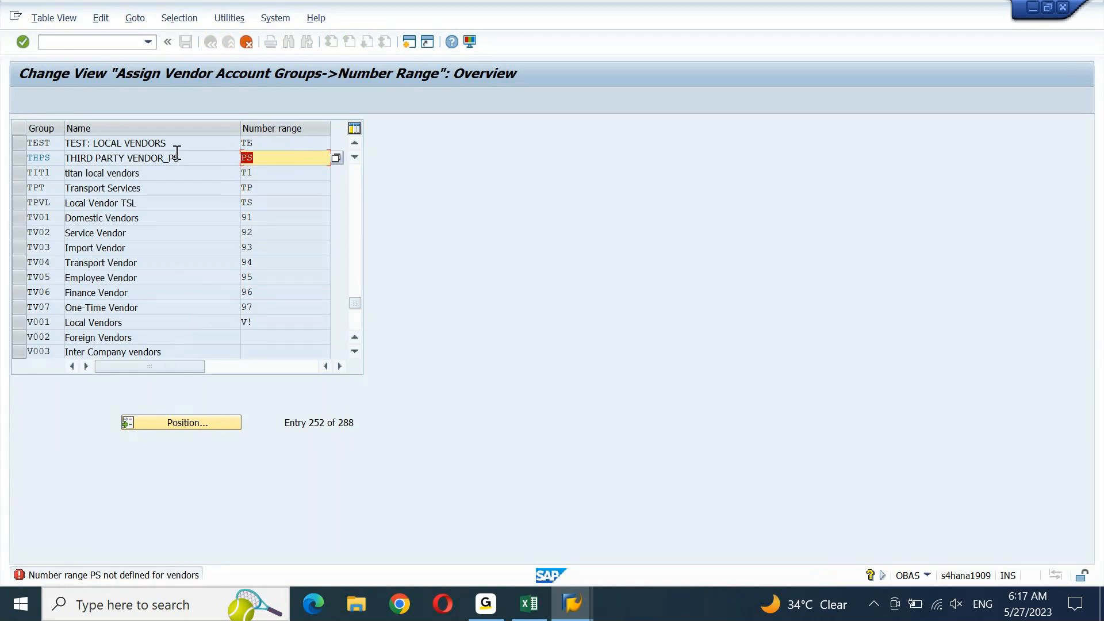
Clear undefined ranges PS, T1 and TP, save under the customizing request, and exit
{"action": "key", "text": "BackSpace"}
{"action": "key", "text": "Return"}
{"action": "key", "text": "BackSpace"}
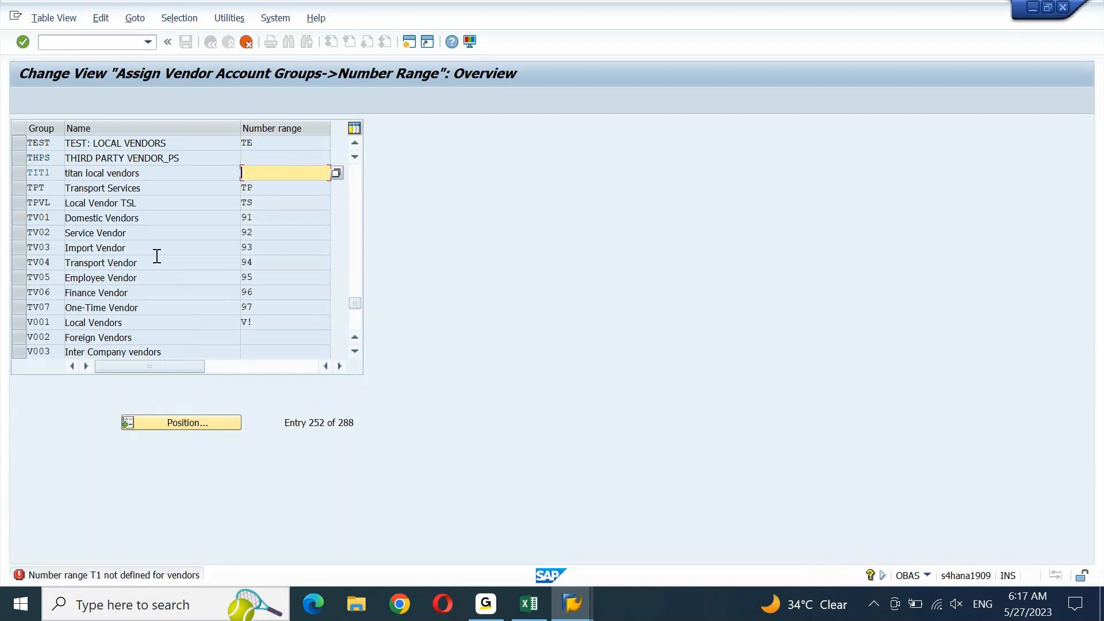
{"action": "key", "text": "Return"}
{"action": "key", "text": "BackSpace"}
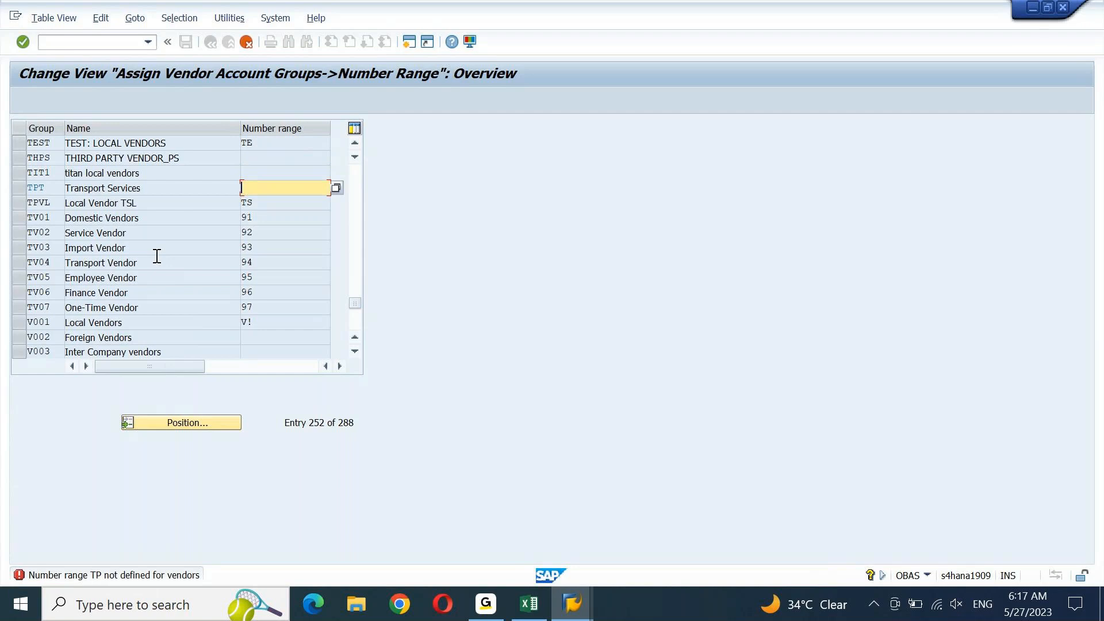
{"action": "key", "text": "Return"}
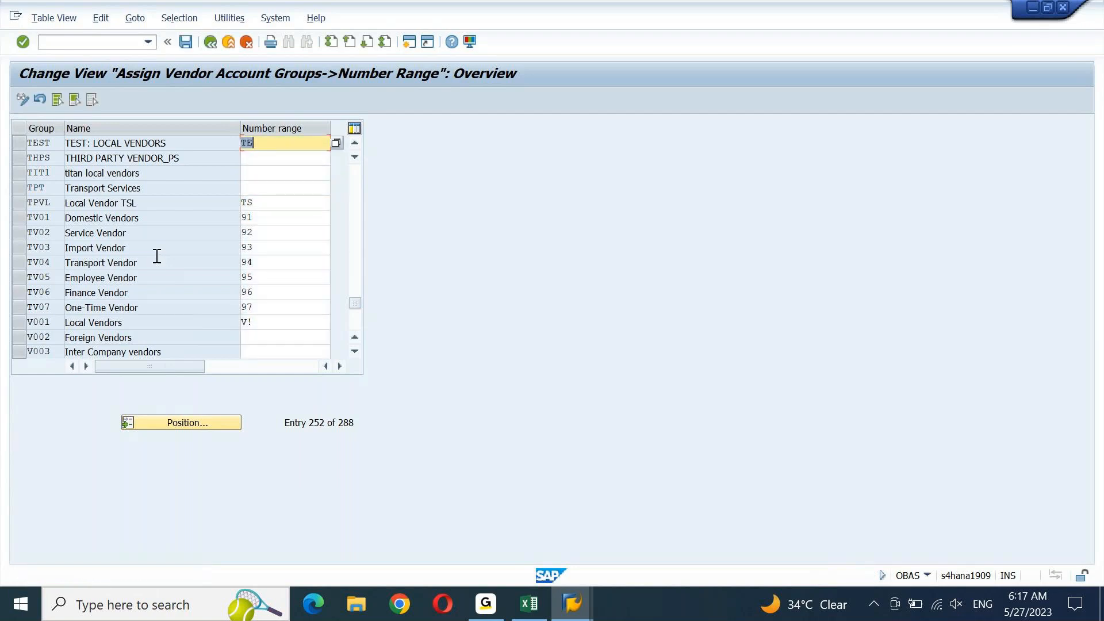
{"action": "key", "text": "BackSpace"}
{"action": "key", "text": "ctrl+s"}
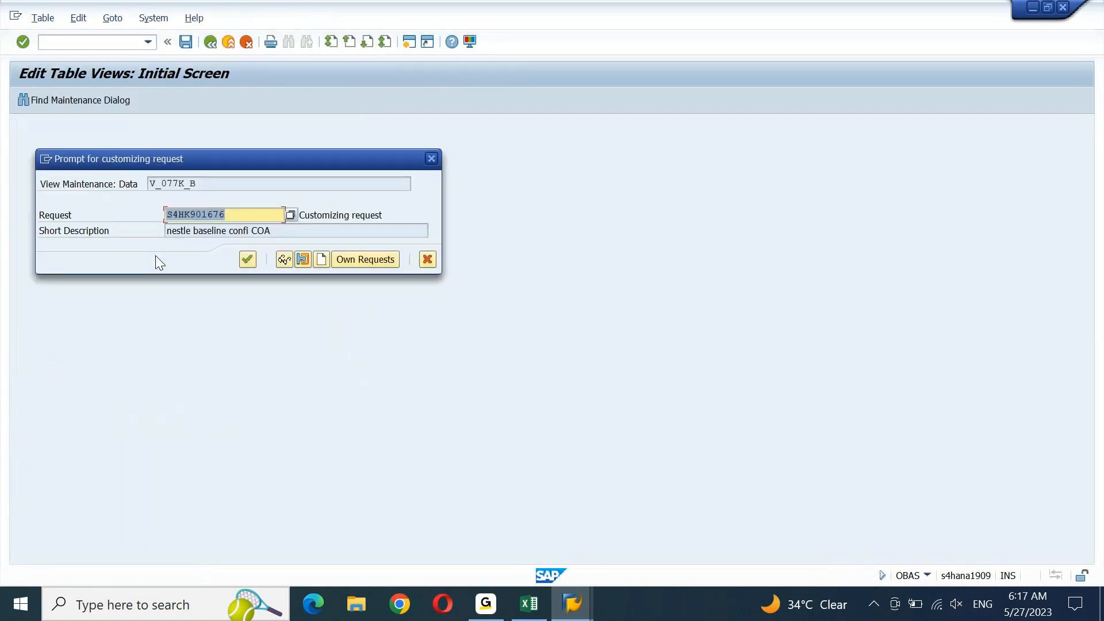
{"action": "key", "text": "Return"}
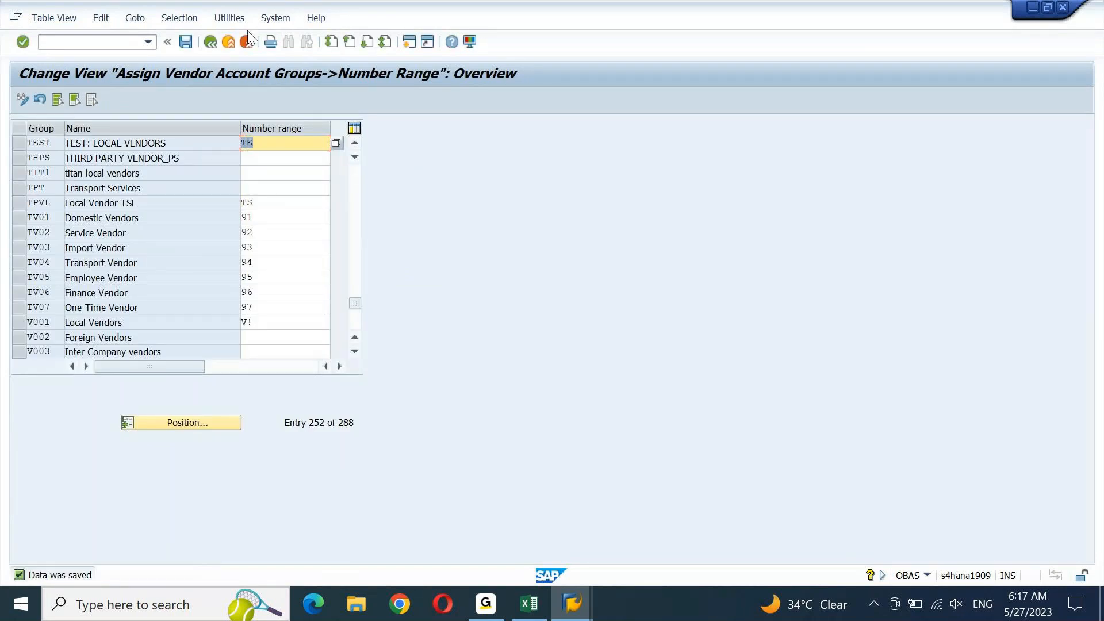
{"action": "left_click", "coordinate": [232, 44]}
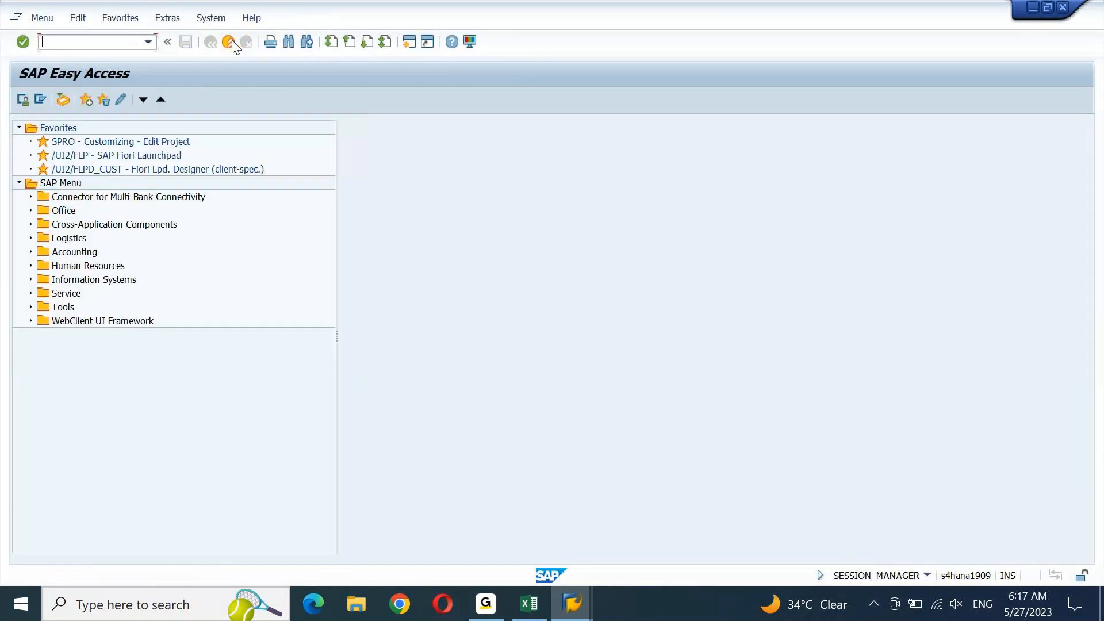
Cancel the pending Excel copy, review the Vendor Master Creation notes, then return to SAP Easy Access
{"action": "left_click", "coordinate": [529, 602]}
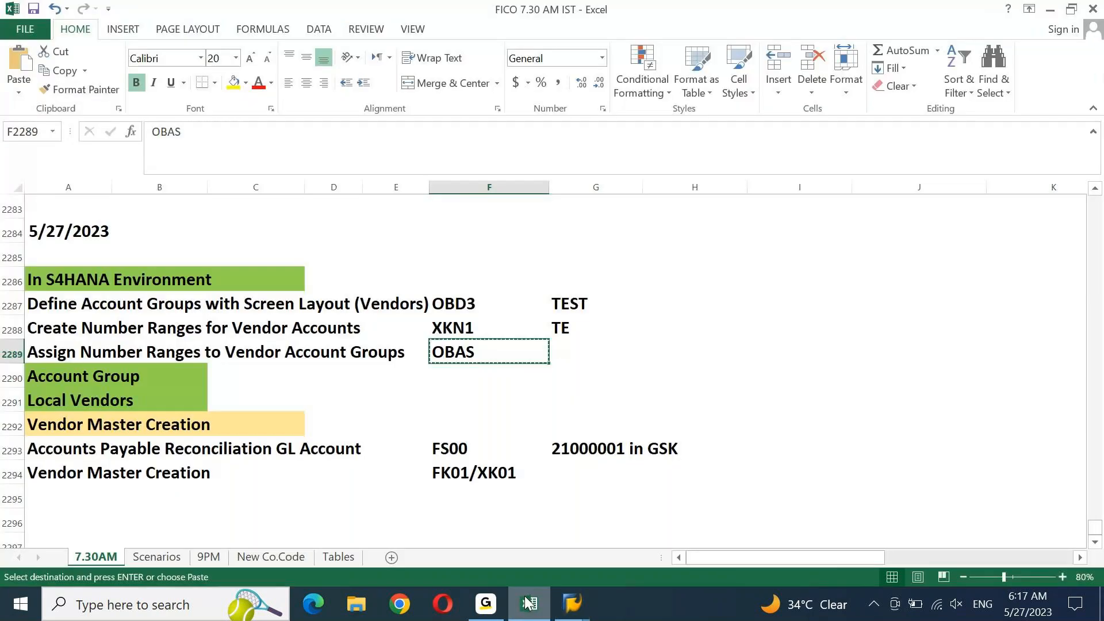
{"action": "key", "text": "Home"}
{"action": "key", "text": "Escape"}
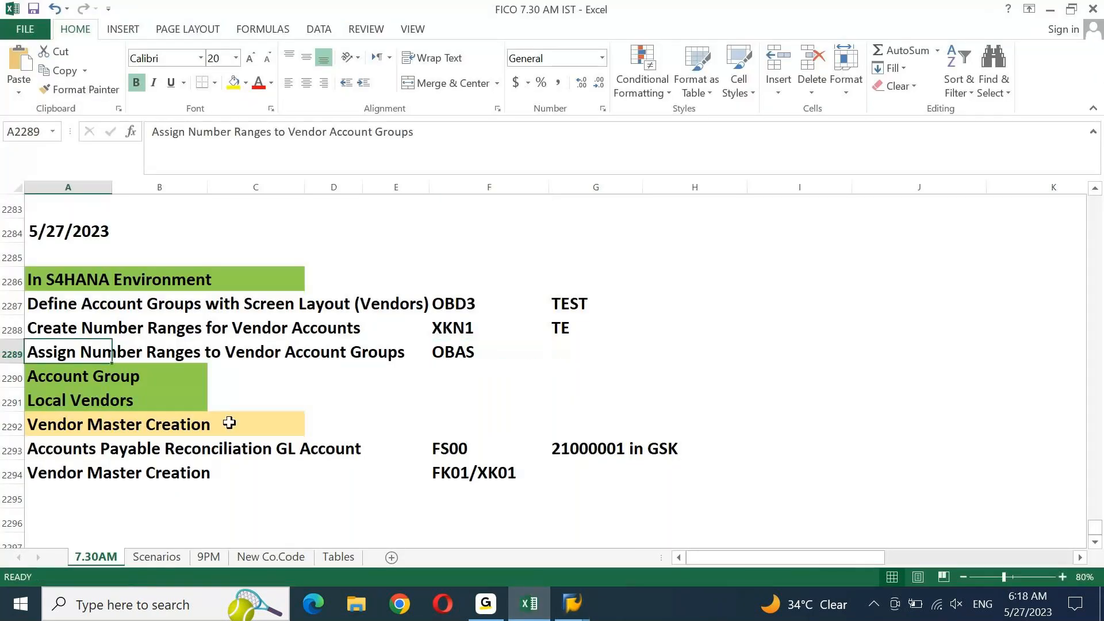
{"action": "key", "text": "Down"}
{"action": "key", "text": "Down"}
{"action": "key", "text": "Down"}
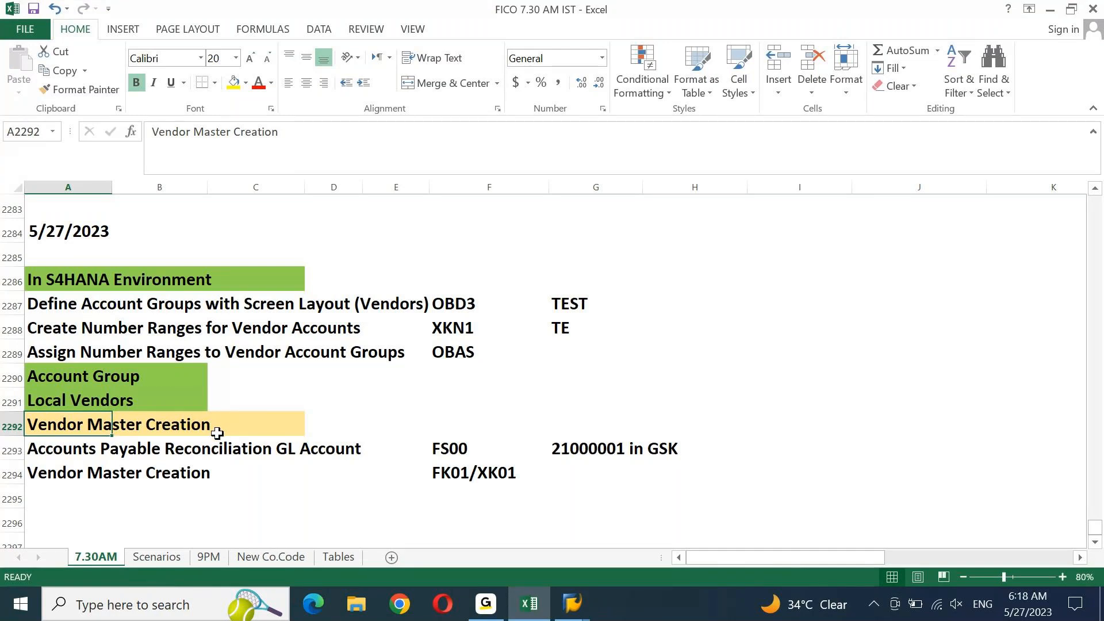
{"action": "left_click", "coordinate": [219, 465]}
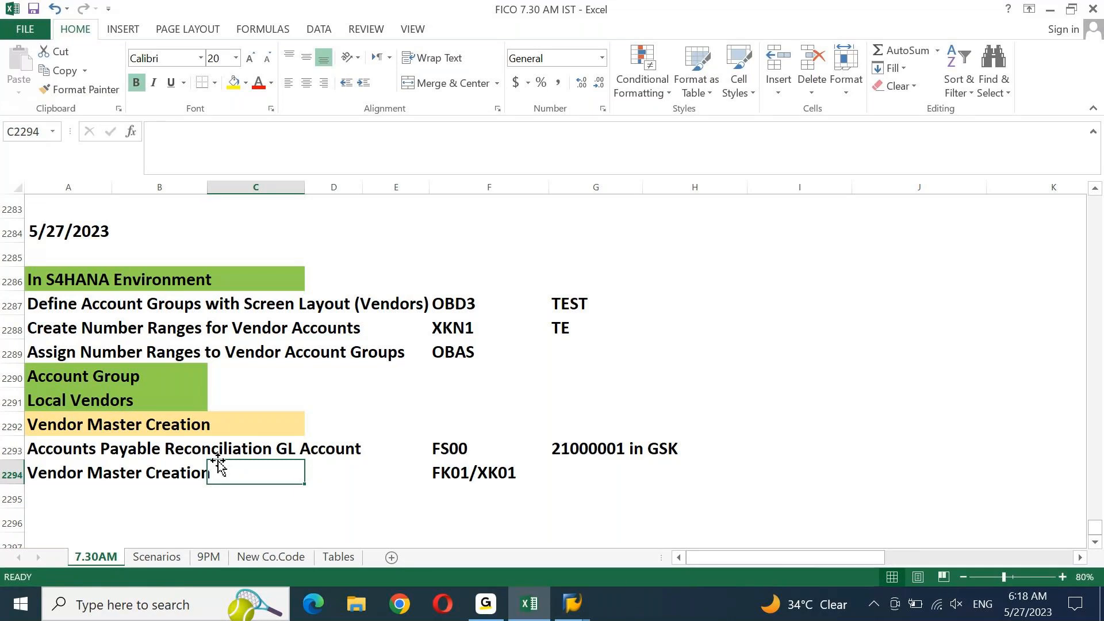
{"action": "left_click", "coordinate": [572, 604]}
{"action": "left_click", "coordinate": [611, 564]}
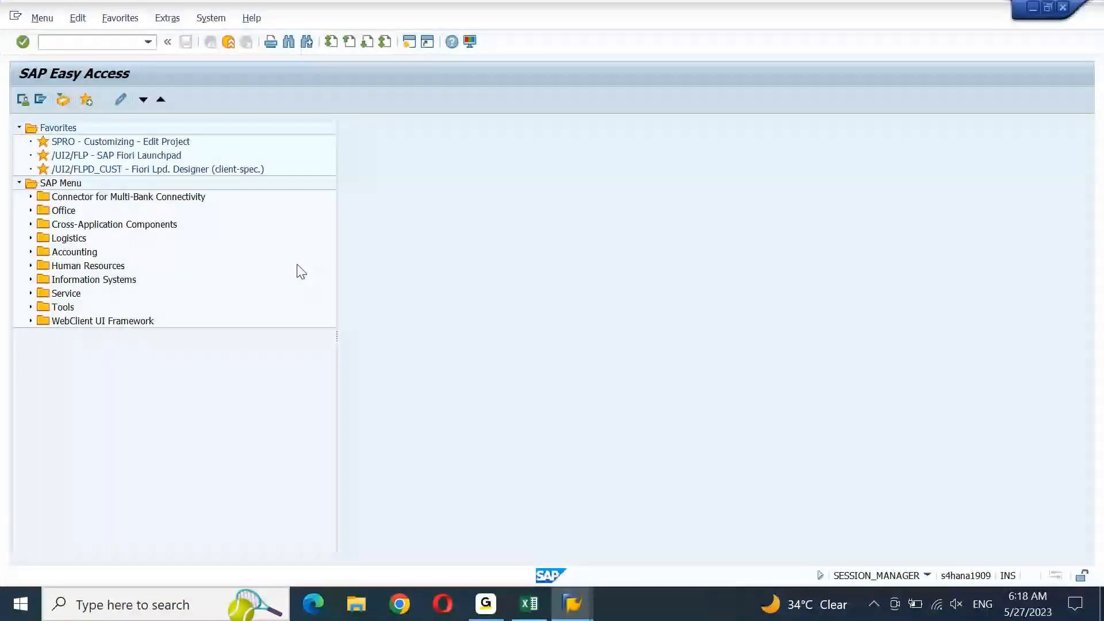
Open central G/L account maintenance and switch the account tree to company code DEIN
{"action": "double_click", "coordinate": [151, 160]}
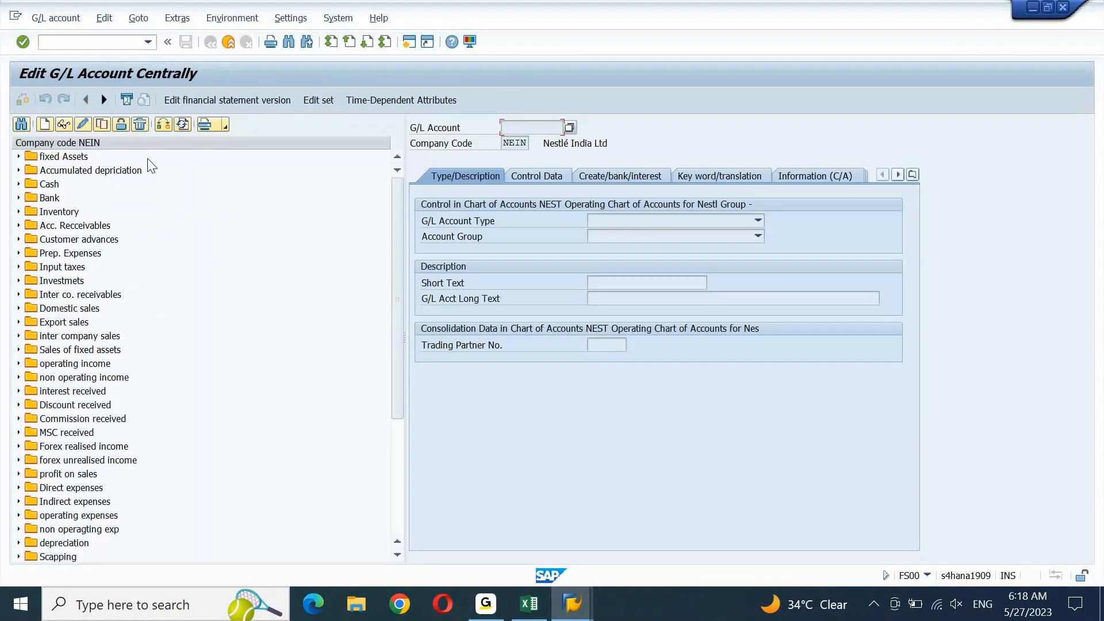
{"action": "left_click", "coordinate": [163, 124]}
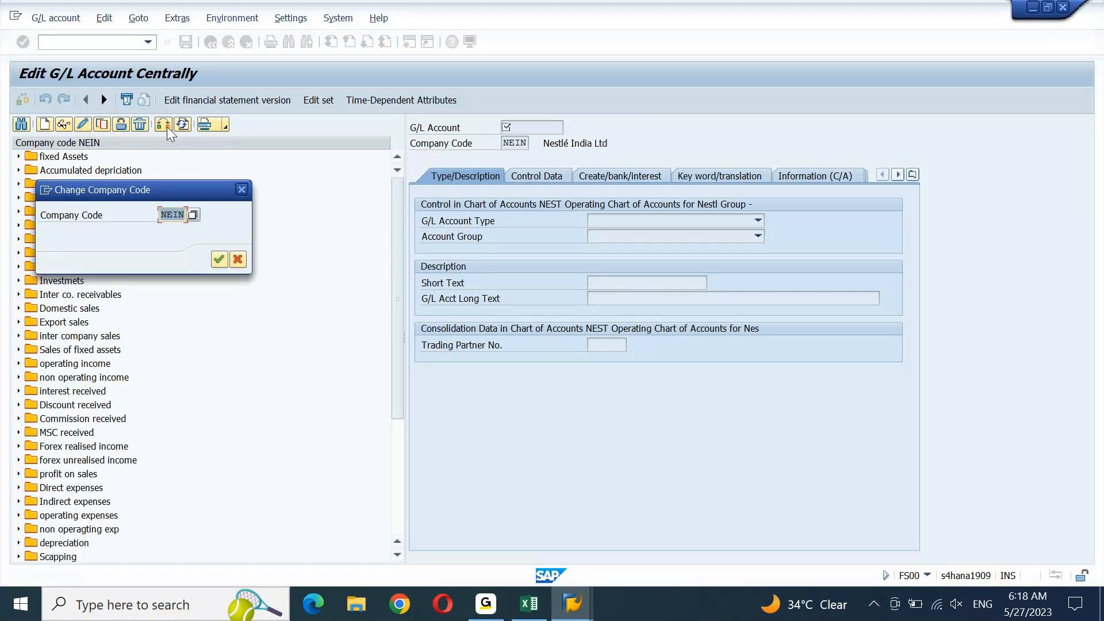
{"action": "type", "text": "DEIN"}
{"action": "key", "text": "Return"}
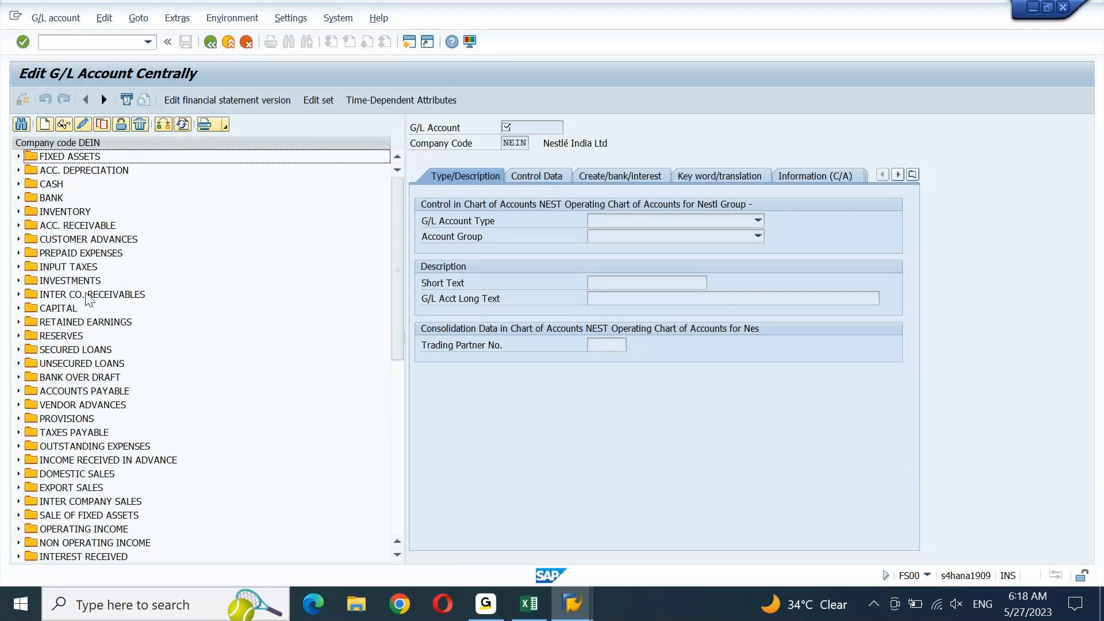
Expand ACCOUNTS PAYABLE to list G/L accounts 24100000–24100005
{"action": "left_click", "coordinate": [84, 393]}
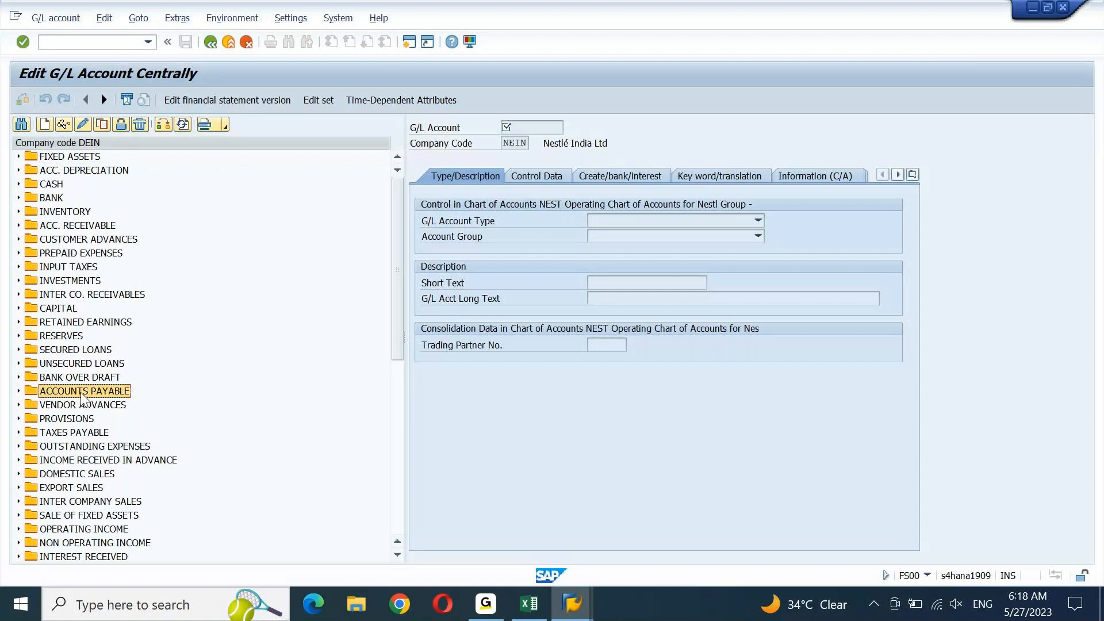
{"action": "left_click", "coordinate": [18, 392]}
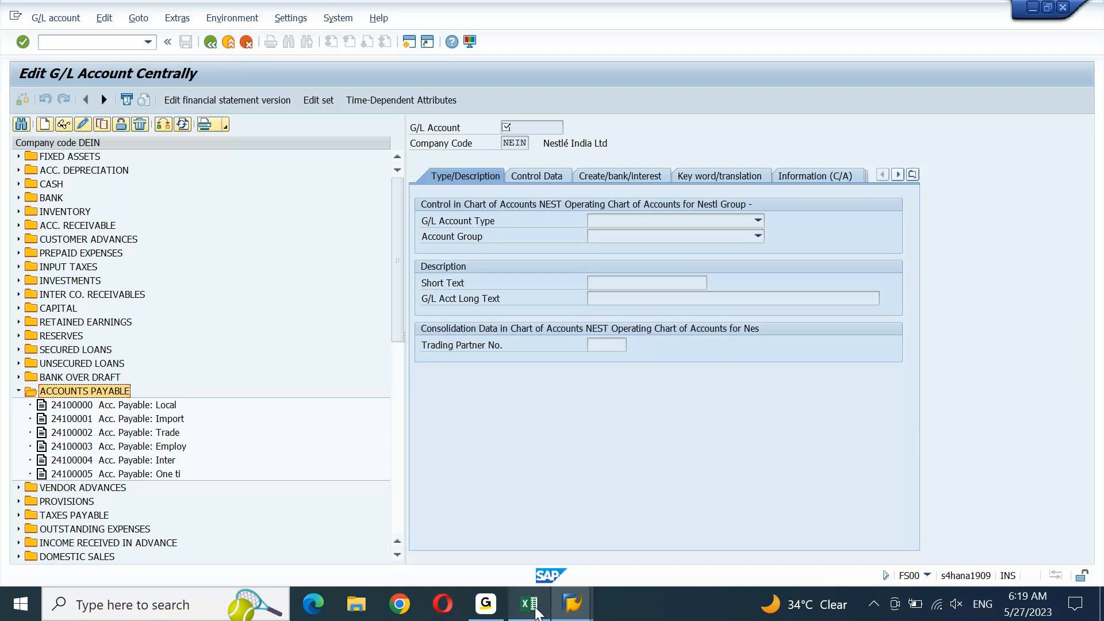
{"action": "left_click", "coordinate": [534, 610]}
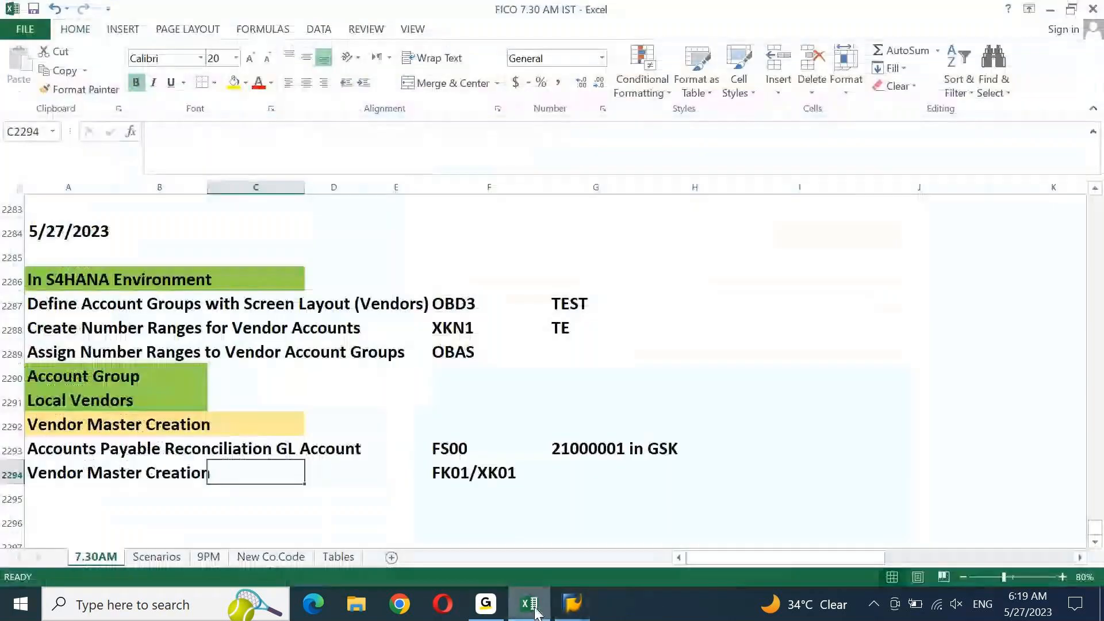
Select the Vendor Master Creation note in A2294, then return to Edit G/L Account Centrally
{"action": "left_click", "coordinate": [78, 472]}
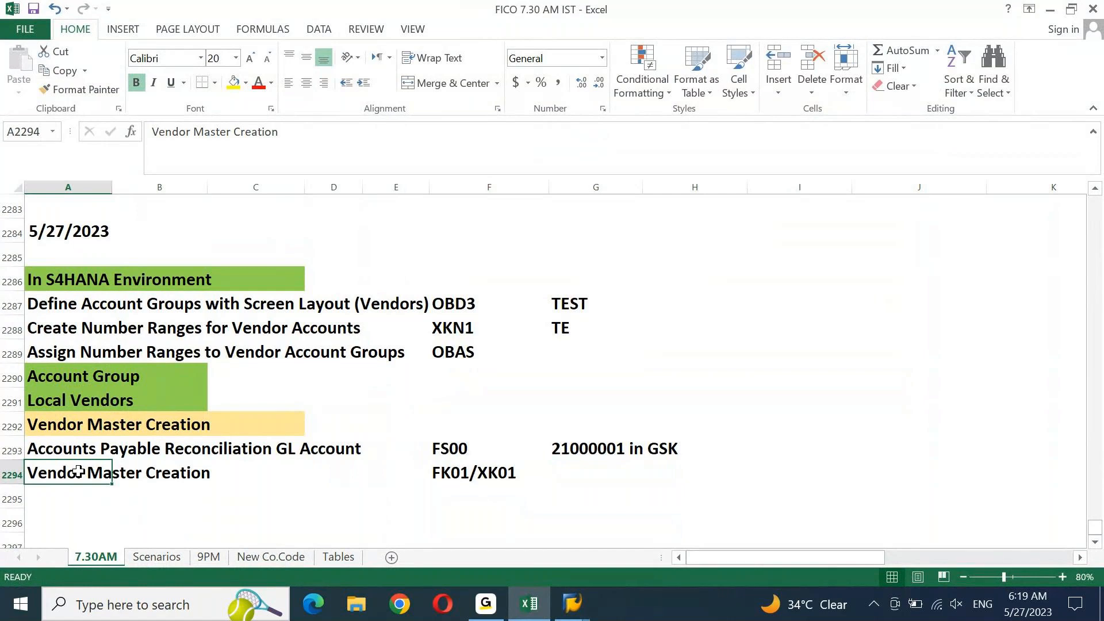
{"action": "left_click", "coordinate": [580, 612]}
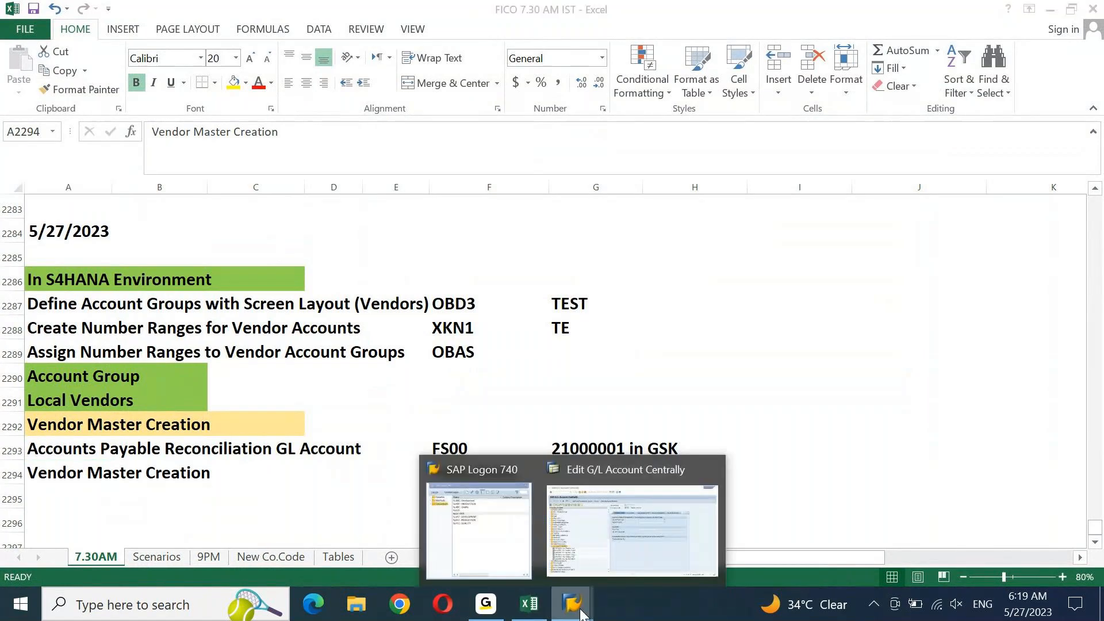
{"action": "left_click", "coordinate": [624, 538]}
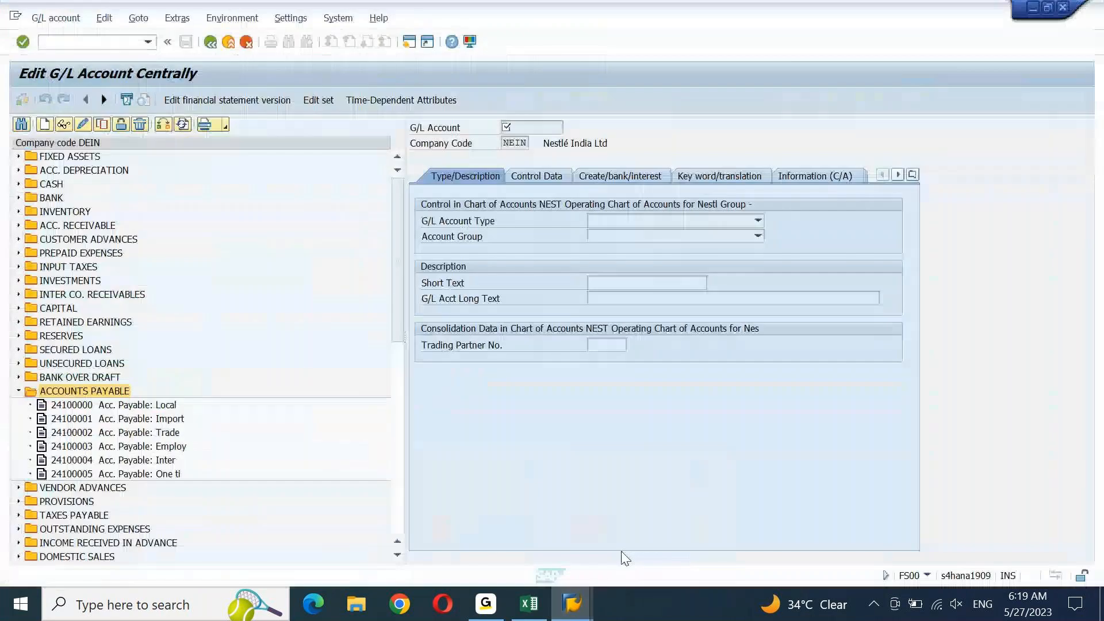
In a new session, run FK01, then cancel the Create Business Partner prompt
{"action": "left_click", "coordinate": [411, 46]}
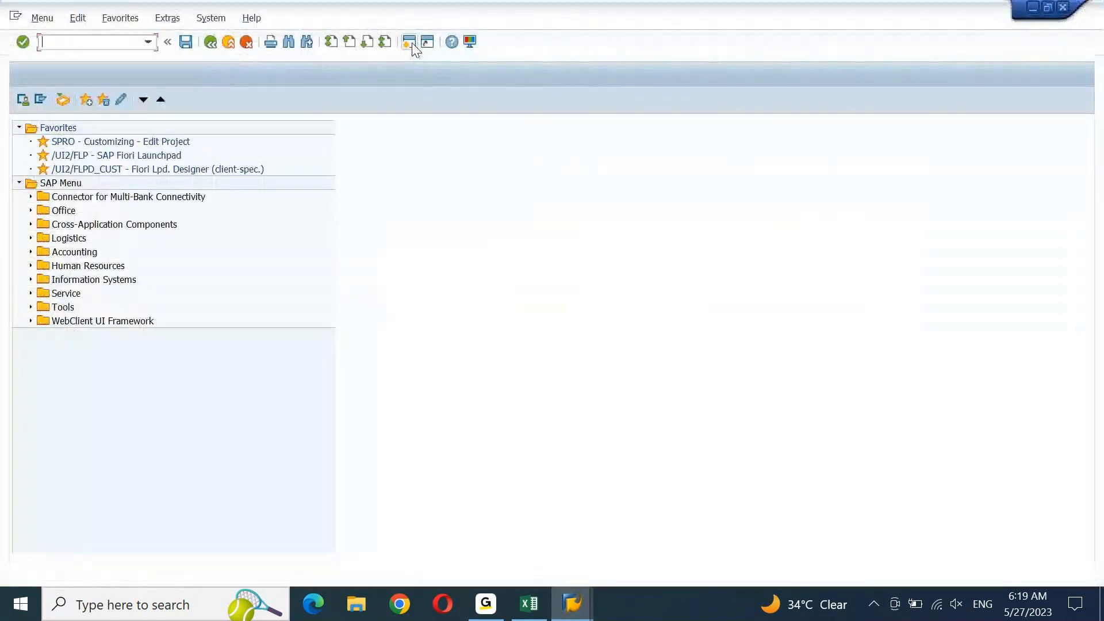
{"action": "type", "text": "FK01"}
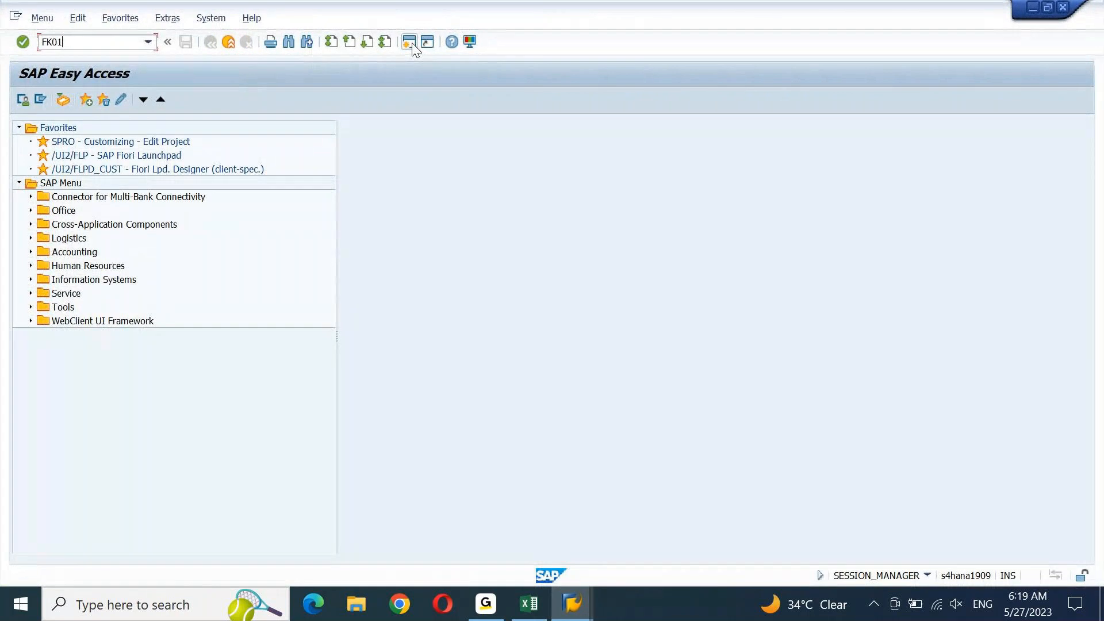
{"action": "key", "text": "Return"}
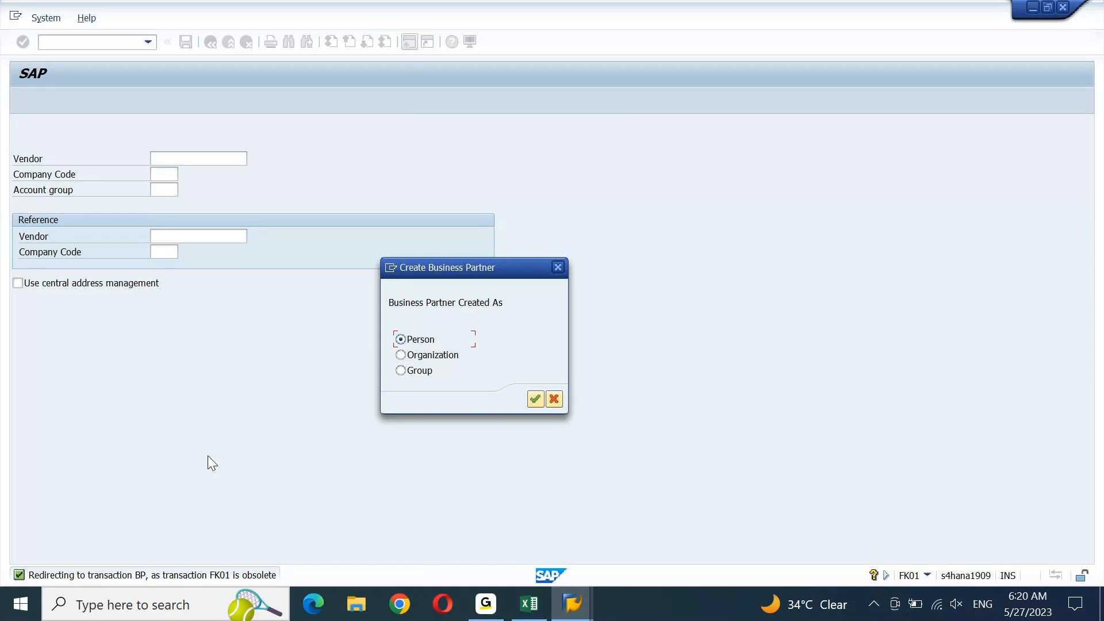
{"action": "left_click", "coordinate": [555, 267]}
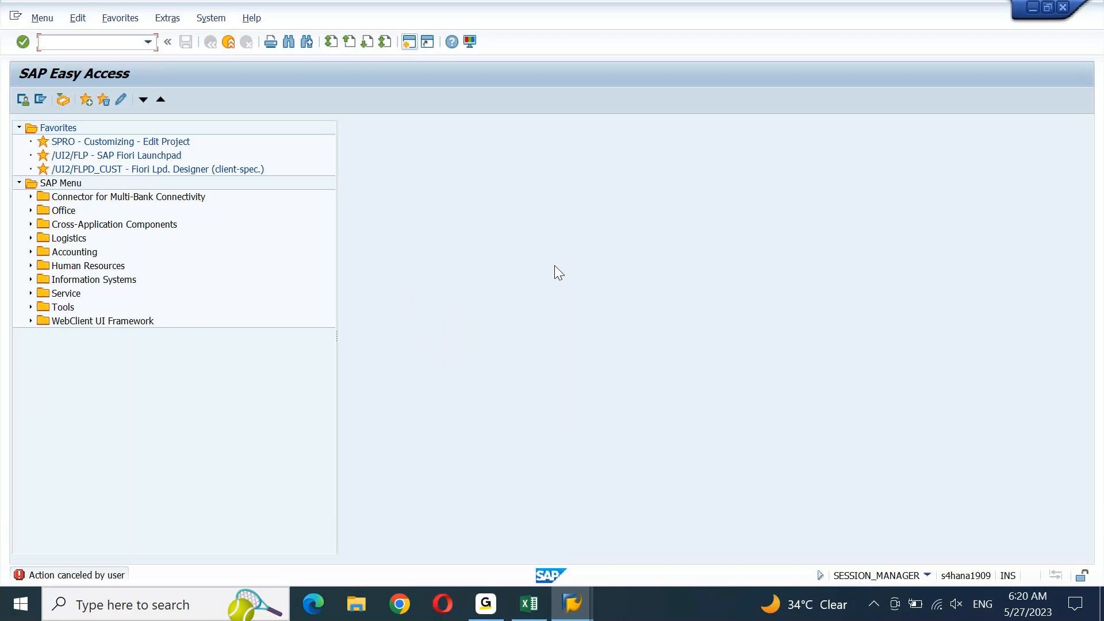
{"action": "left_click", "coordinate": [534, 615]}
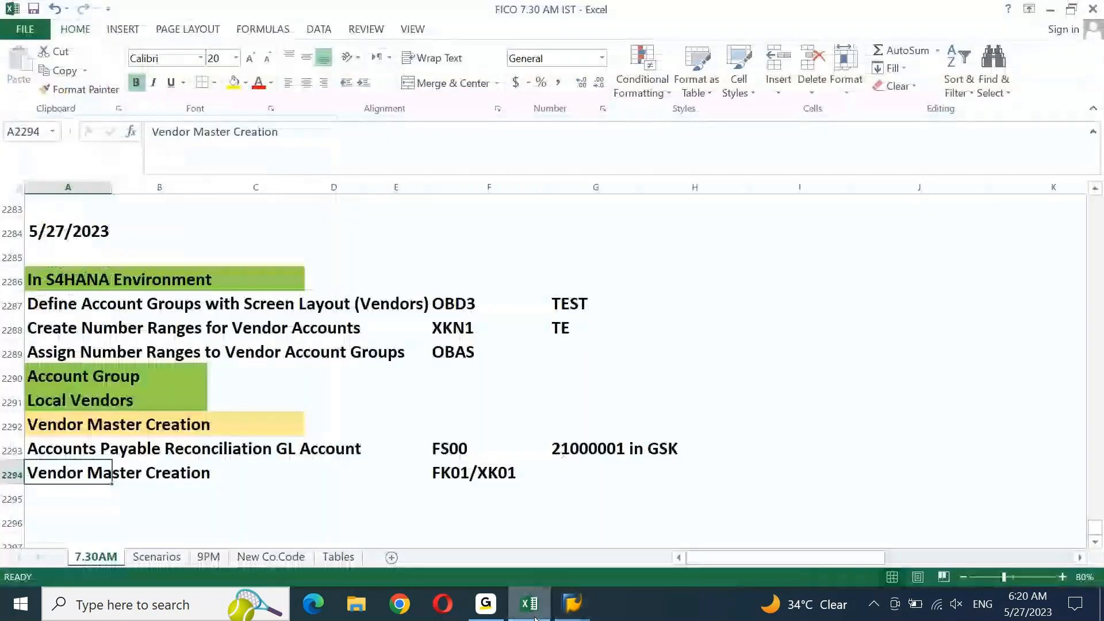
Enter 'Business Partner Settings' in A2296 and fill A2296:C2296 yellow
{"action": "key", "text": "Down"}
{"action": "key", "text": "Down"}
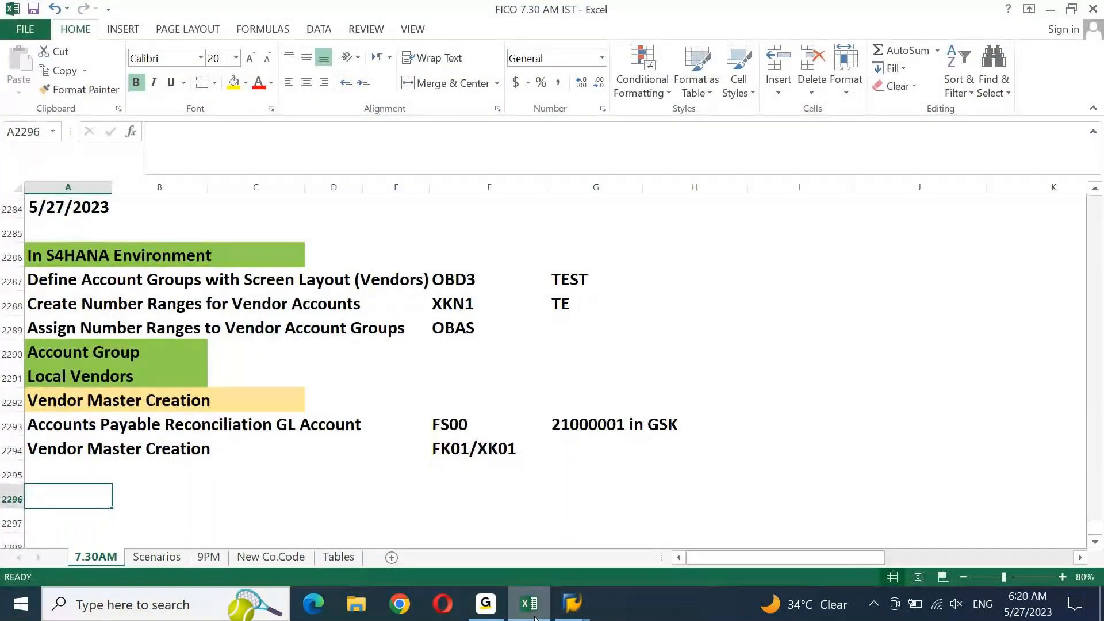
{"action": "type", "text": "b"}
{"action": "type", "text": "USINESS Pa"}
{"action": "type", "text": "rtne"}
{"action": "type", "text": "r Se"}
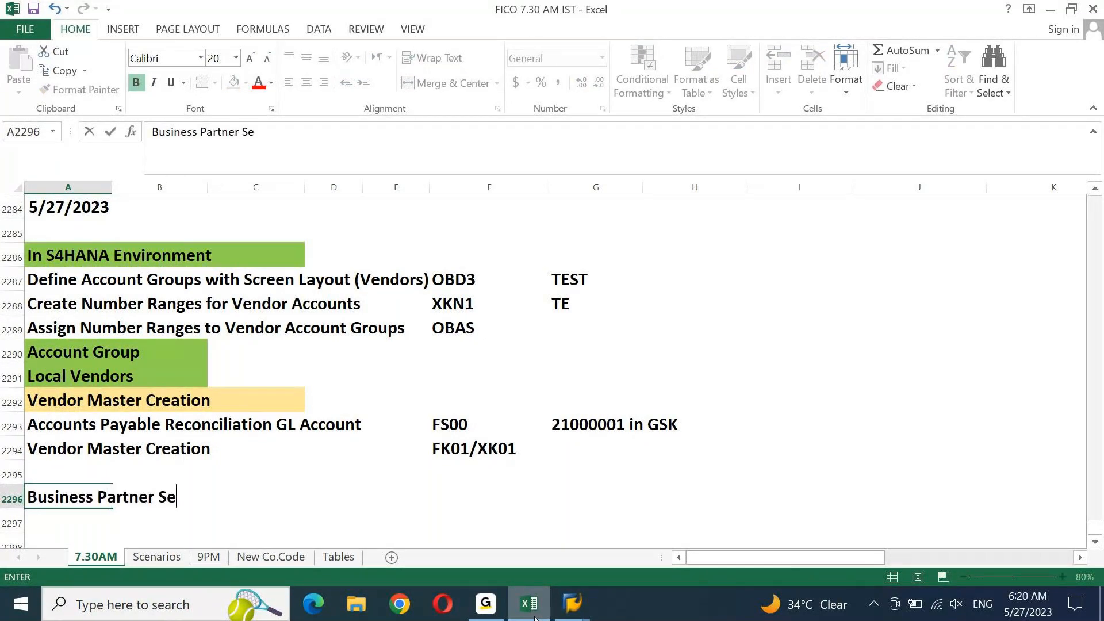
{"action": "type", "text": "ttings"}
{"action": "key", "text": "ctrl+Return"}
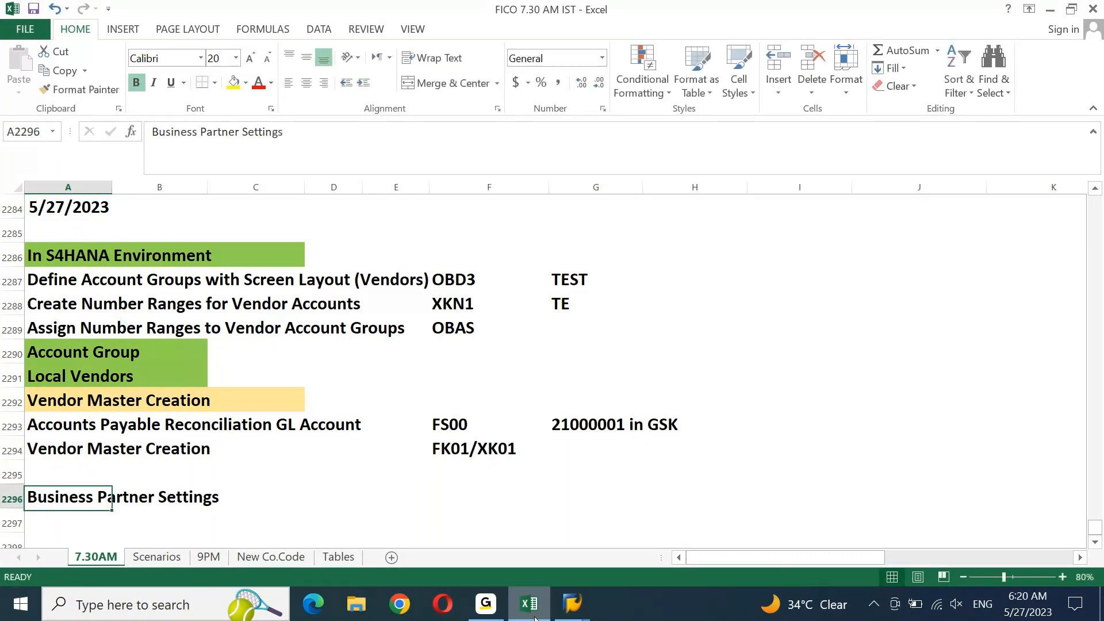
{"action": "key", "text": "shift+Right"}
{"action": "key", "text": "shift+Right"}
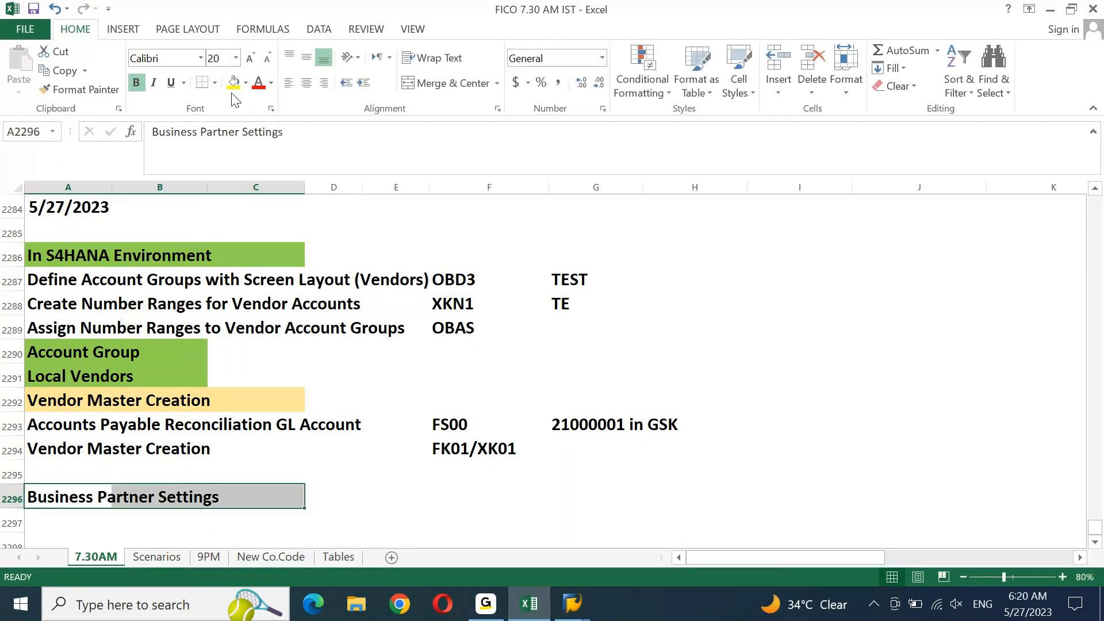
{"action": "left_click", "coordinate": [233, 83]}
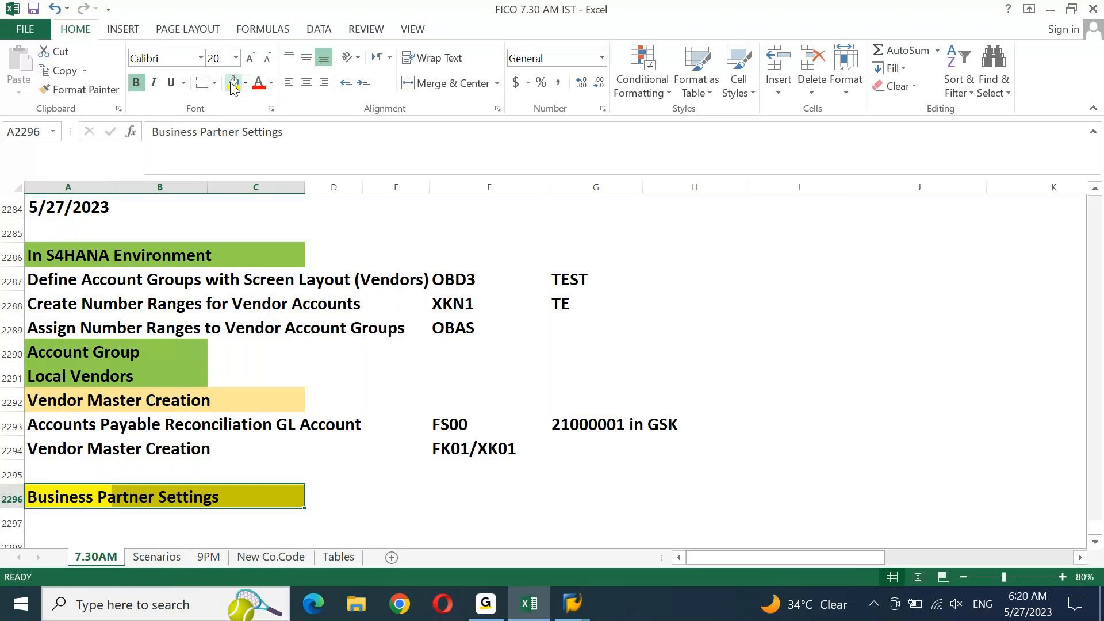
{"action": "key", "text": "Down"}
{"action": "key", "text": "Down"}
{"action": "key", "text": "Down"}
{"action": "key", "text": "Down"}
{"action": "left_click", "coordinate": [572, 604]}
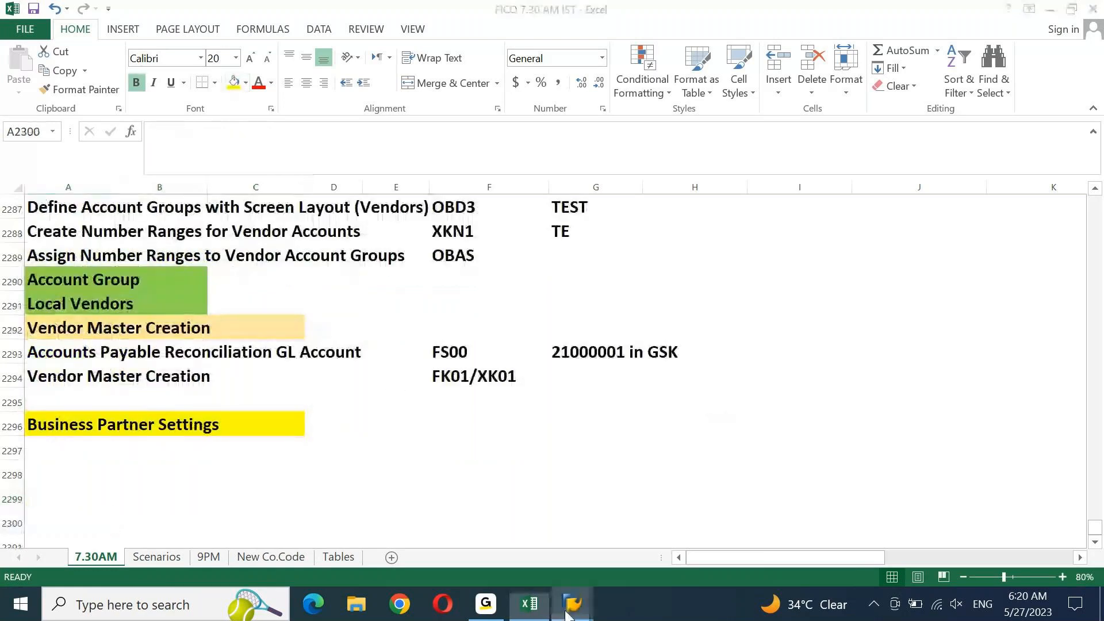
{"action": "left_click", "coordinate": [690, 529]}
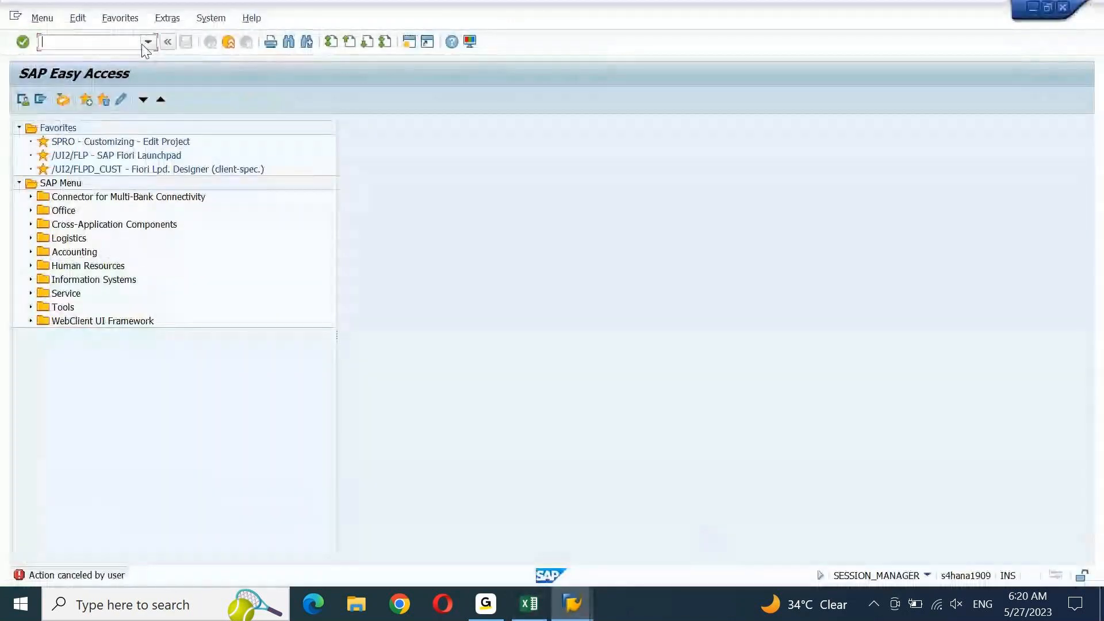
Run SPRO and open the SAP Reference IMG tree
{"action": "type", "text": "spro"}
{"action": "key", "text": "Return"}
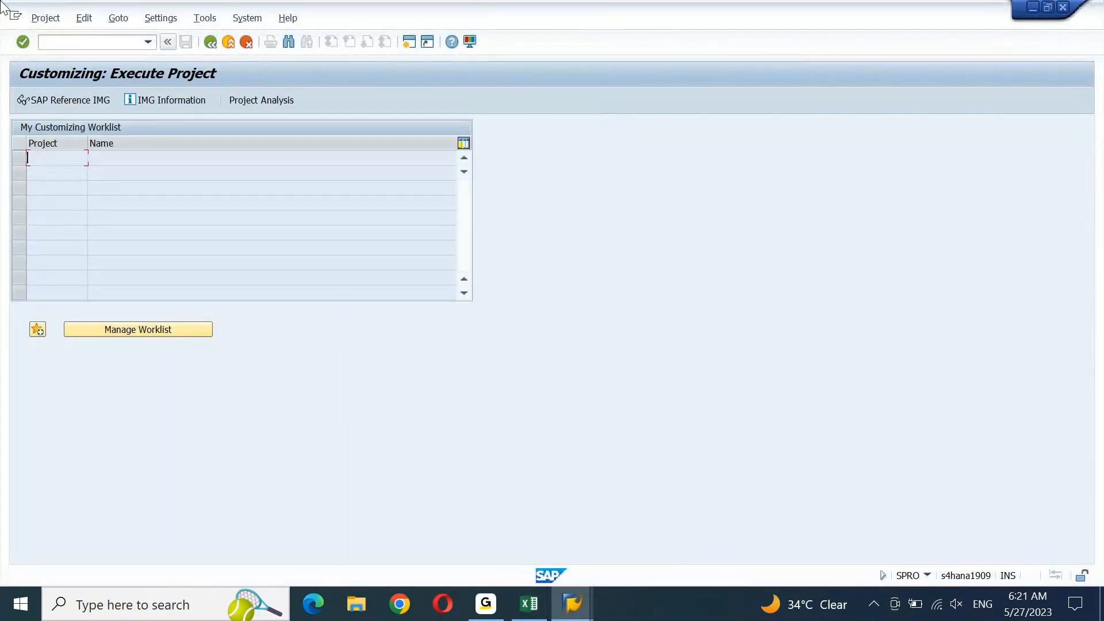
{"action": "left_click", "coordinate": [73, 99]}
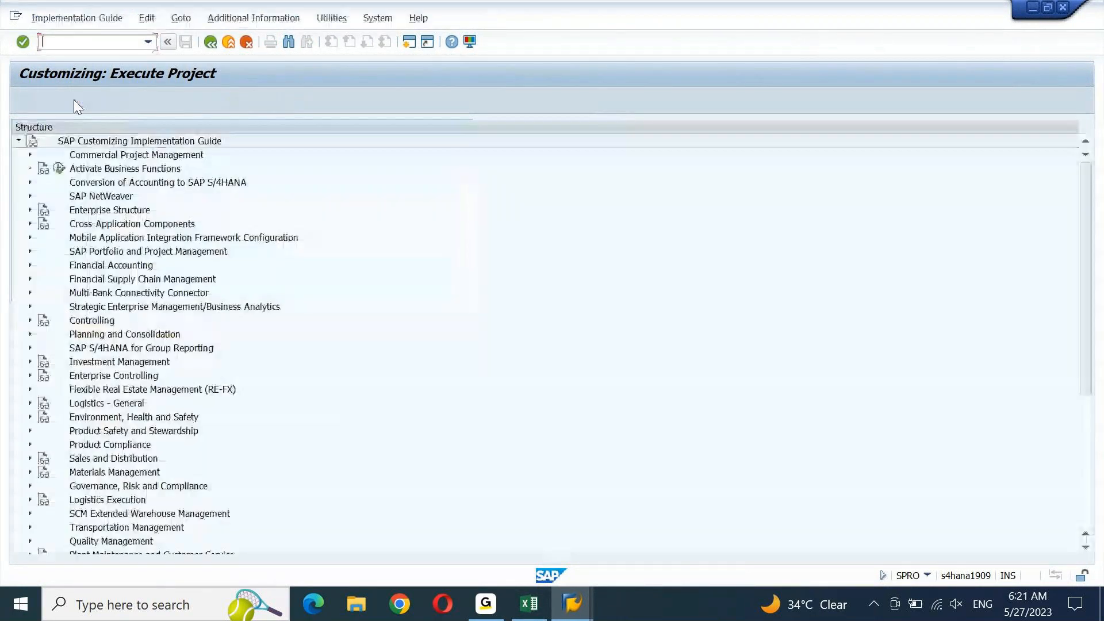
Collapse SAP NetWeaver, then expand Cross-Application Components and the SAP Business Partner branch
{"action": "left_click", "coordinate": [100, 197]}
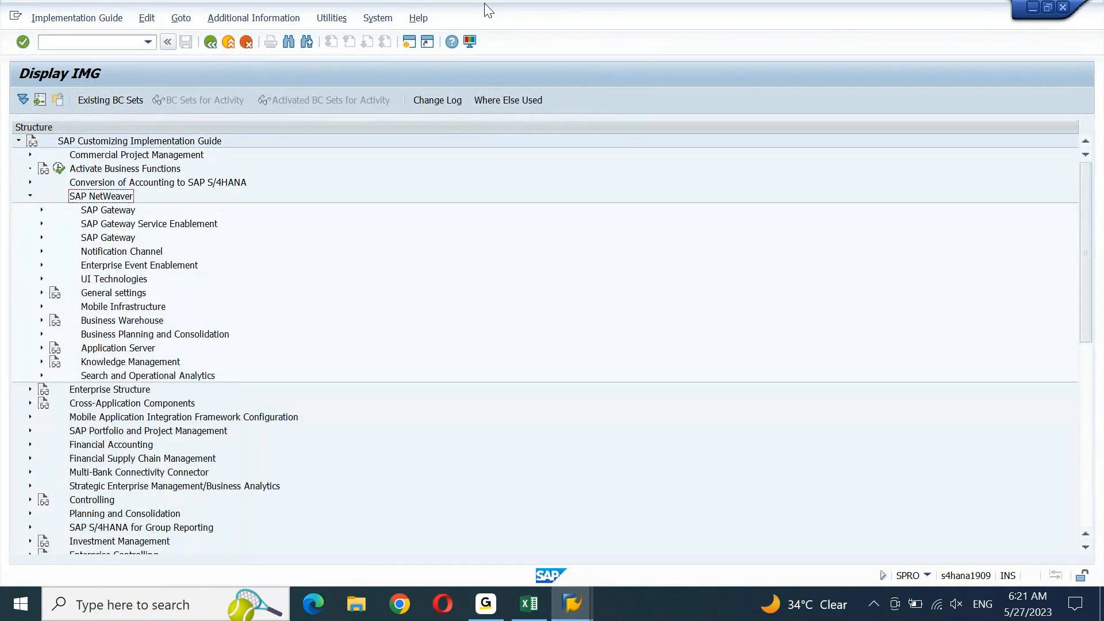
{"action": "key", "text": "Down"}
{"action": "key", "text": "Down"}
{"action": "key", "text": "Down"}
{"action": "key", "text": "Down"}
{"action": "key", "text": "Down"}
{"action": "key", "text": "Down"}
{"action": "key", "text": "Down"}
{"action": "key", "text": "Right"}
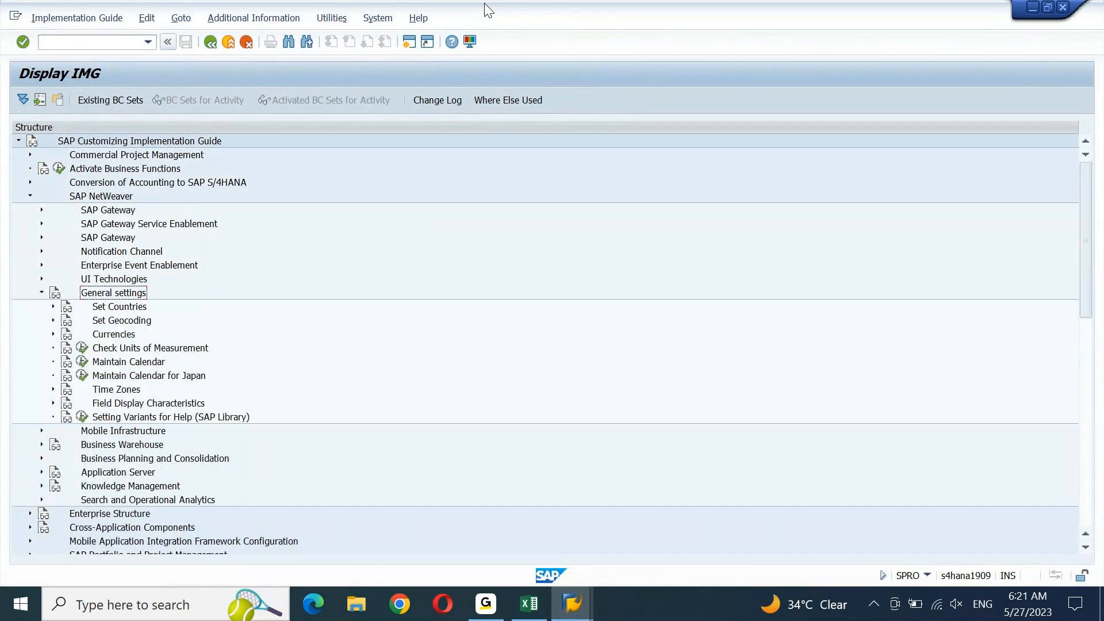
{"action": "key", "text": "Left"}
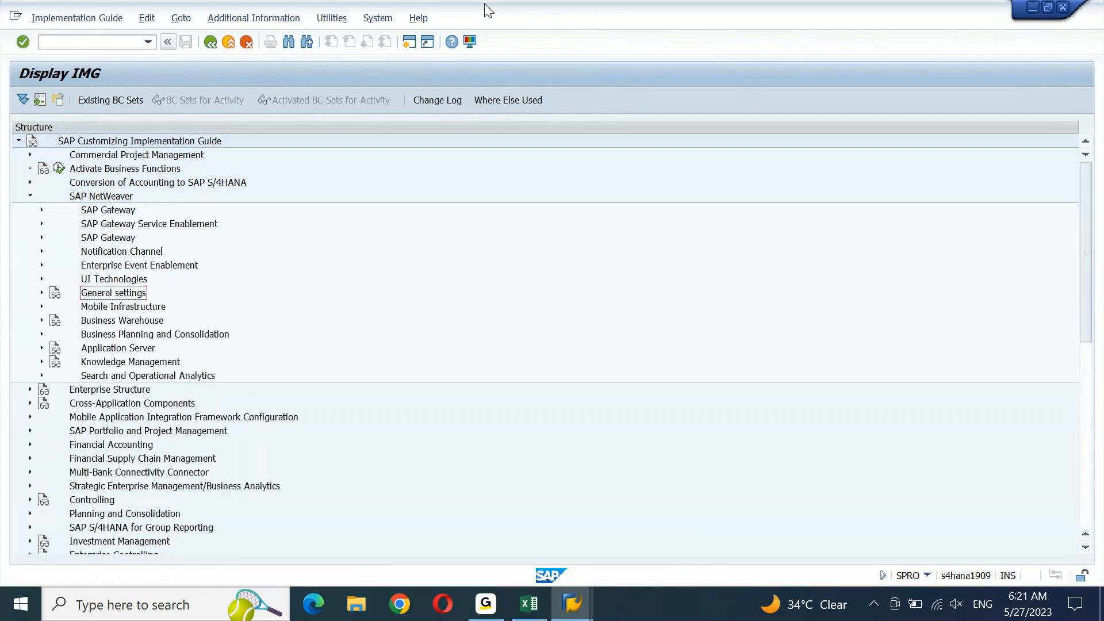
{"action": "key", "text": "Up"}
{"action": "key", "text": "Up"}
{"action": "key", "text": "Up"}
{"action": "key", "text": "Up"}
{"action": "key", "text": "Up"}
{"action": "key", "text": "Up"}
{"action": "key", "text": "Left"}
{"action": "key", "text": "Down"}
{"action": "key", "text": "Up"}
{"action": "key", "text": "Right"}
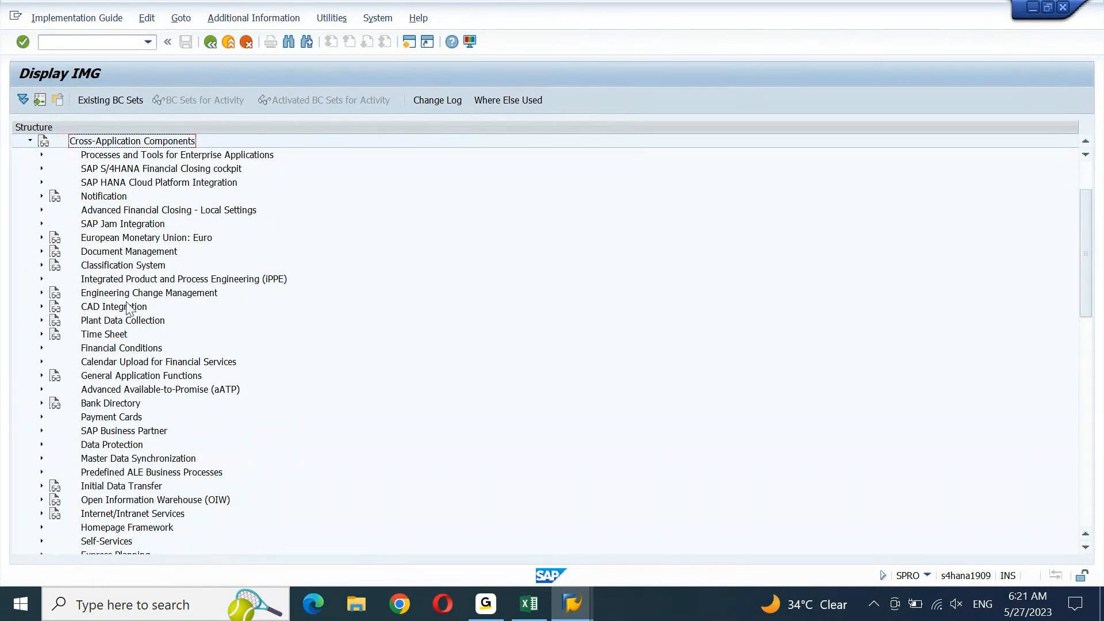
{"action": "double_click", "coordinate": [122, 433]}
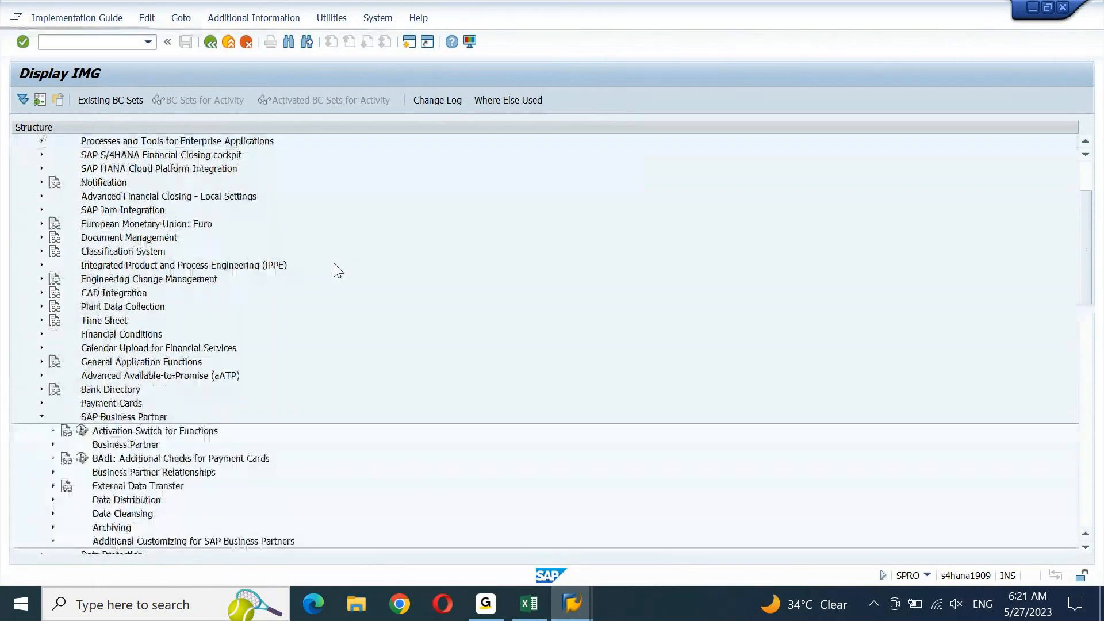
Expand Business Partner > Basic Settings > Number Ranges and Groupings and select Define Number Ranges
{"action": "key", "text": "Down"}
{"action": "key", "text": "Down"}
{"action": "key", "text": "Down"}
{"action": "key", "text": "Down"}
{"action": "key", "text": "Down"}
{"action": "key", "text": "Down"}
{"action": "key", "text": "Down"}
{"action": "key", "text": "Down"}
{"action": "key", "text": "Down"}
{"action": "key", "text": "Down"}
{"action": "key", "text": "Down"}
{"action": "key", "text": "Down"}
{"action": "key", "text": "Down"}
{"action": "key", "text": "Down"}
{"action": "key", "text": "Down"}
{"action": "key", "text": "Down"}
{"action": "key", "text": "Down"}
{"action": "key", "text": "Down"}
{"action": "key", "text": "Down"}
{"action": "key", "text": "Down"}
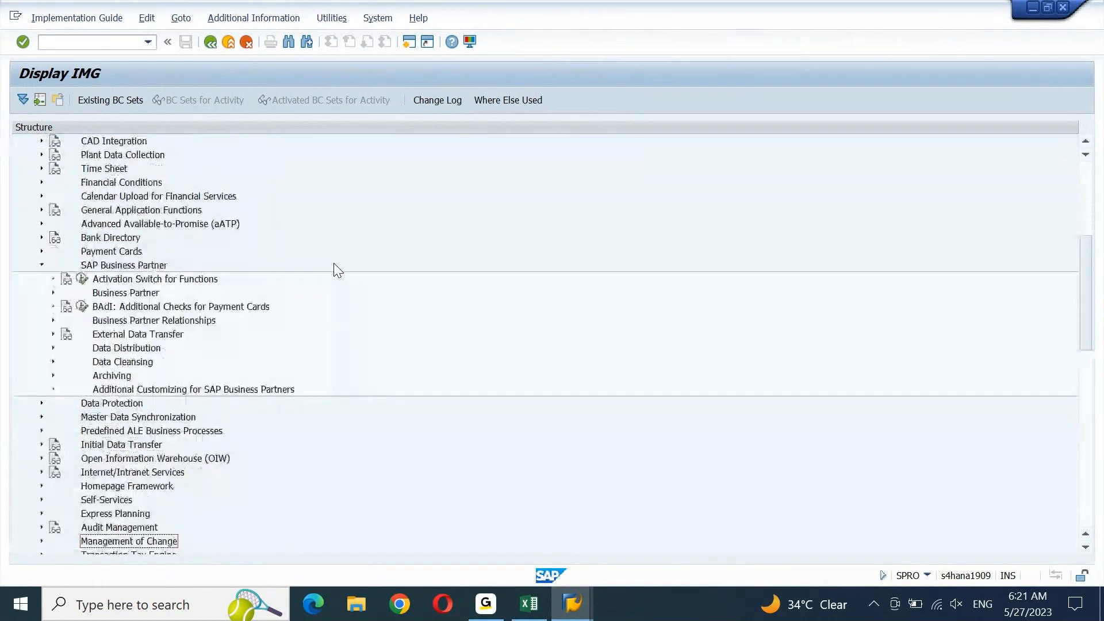
{"action": "key", "text": "Down"}
{"action": "key", "text": "Down"}
{"action": "key", "text": "Down"}
{"action": "key", "text": "Down"}
{"action": "key", "text": "Down"}
{"action": "key", "text": "Down"}
{"action": "key", "text": "Down"}
{"action": "key", "text": "Down"}
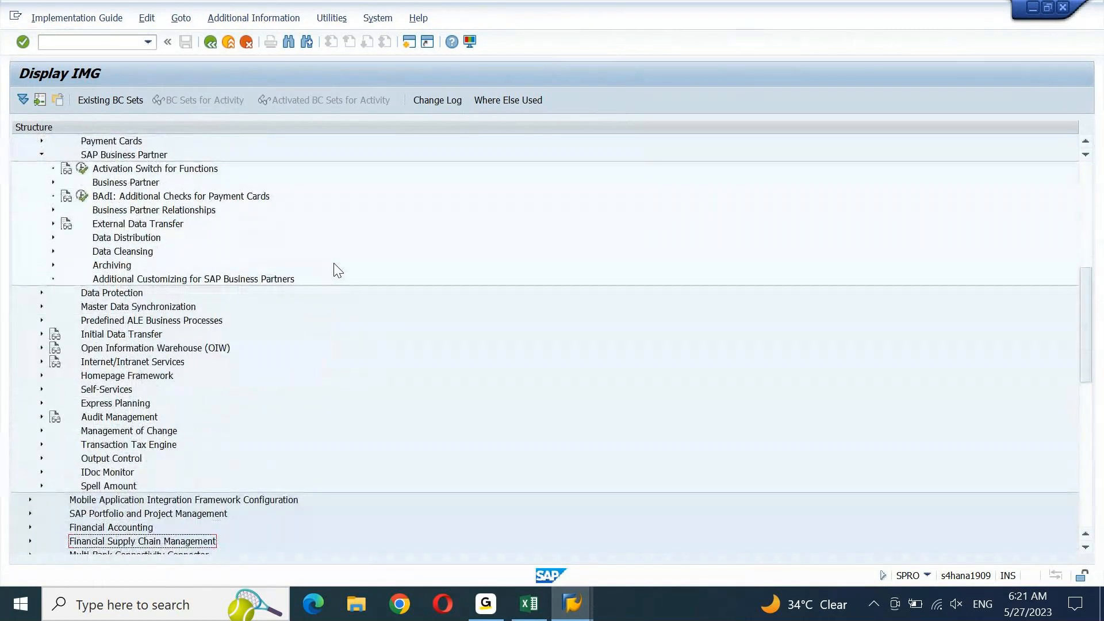
{"action": "left_click", "coordinate": [111, 184]}
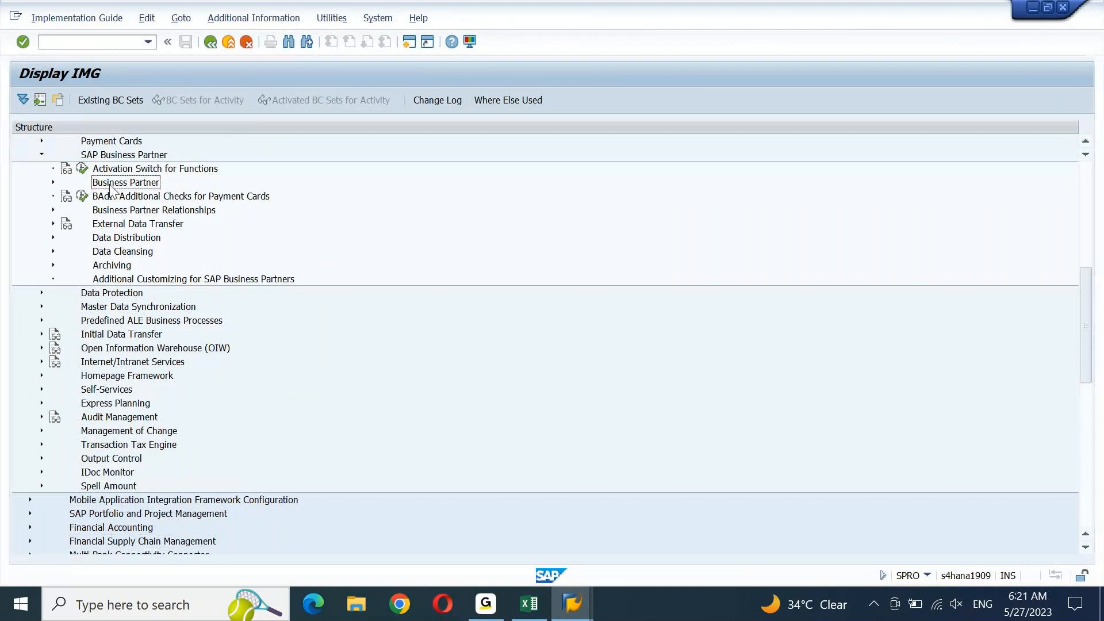
{"action": "double_click", "coordinate": [110, 186]}
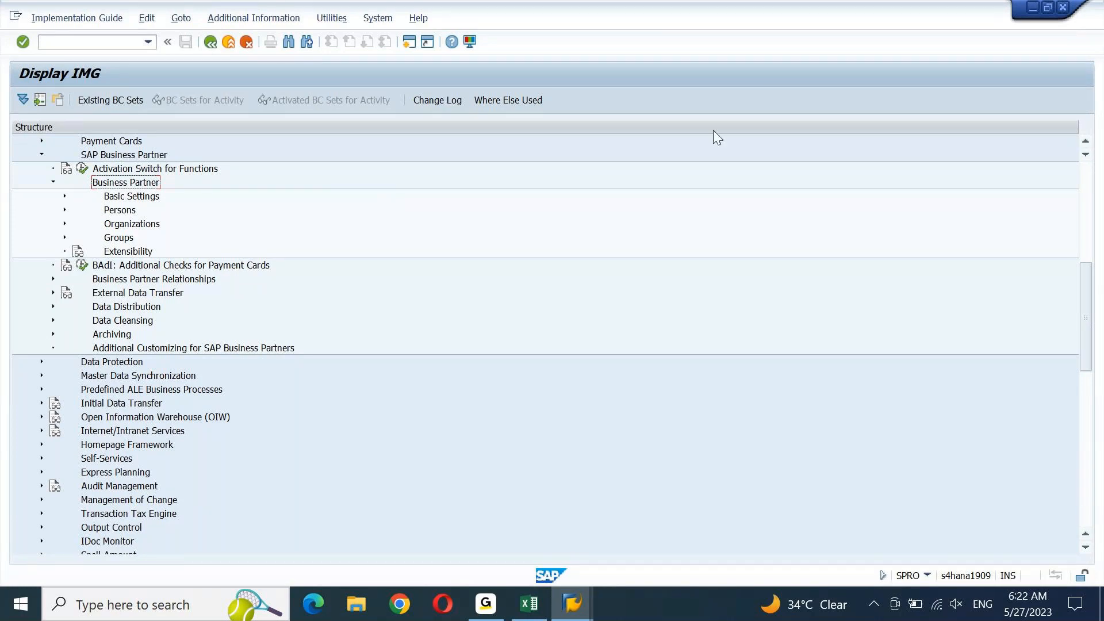
{"action": "key", "text": "Down"}
{"action": "key", "text": "Right"}
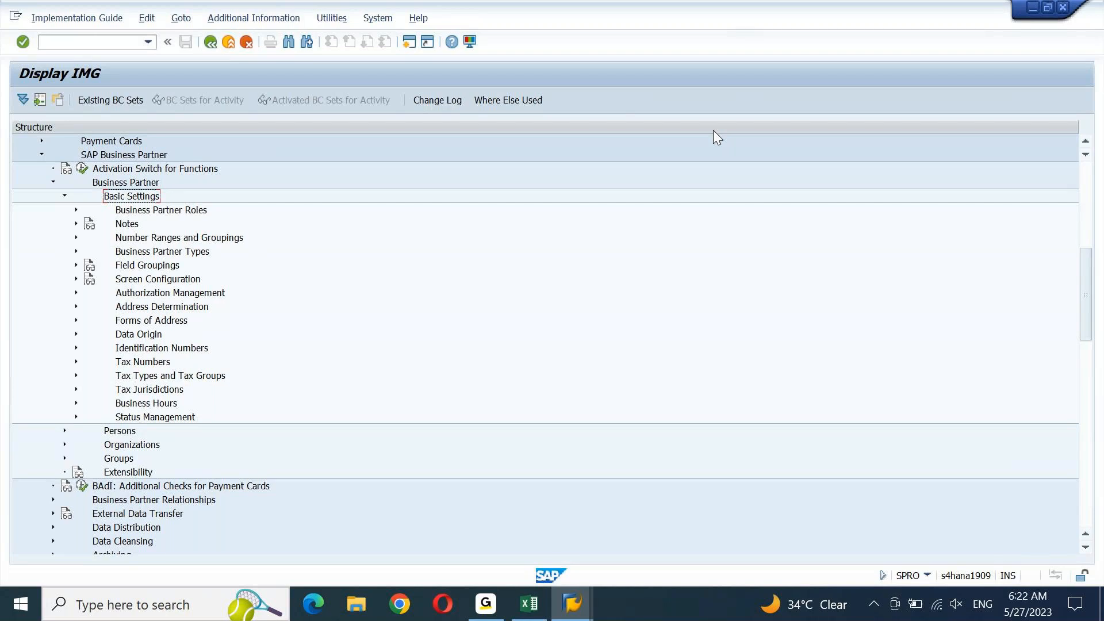
{"action": "key", "text": "Down"}
{"action": "key", "text": "Down"}
{"action": "key", "text": "Down"}
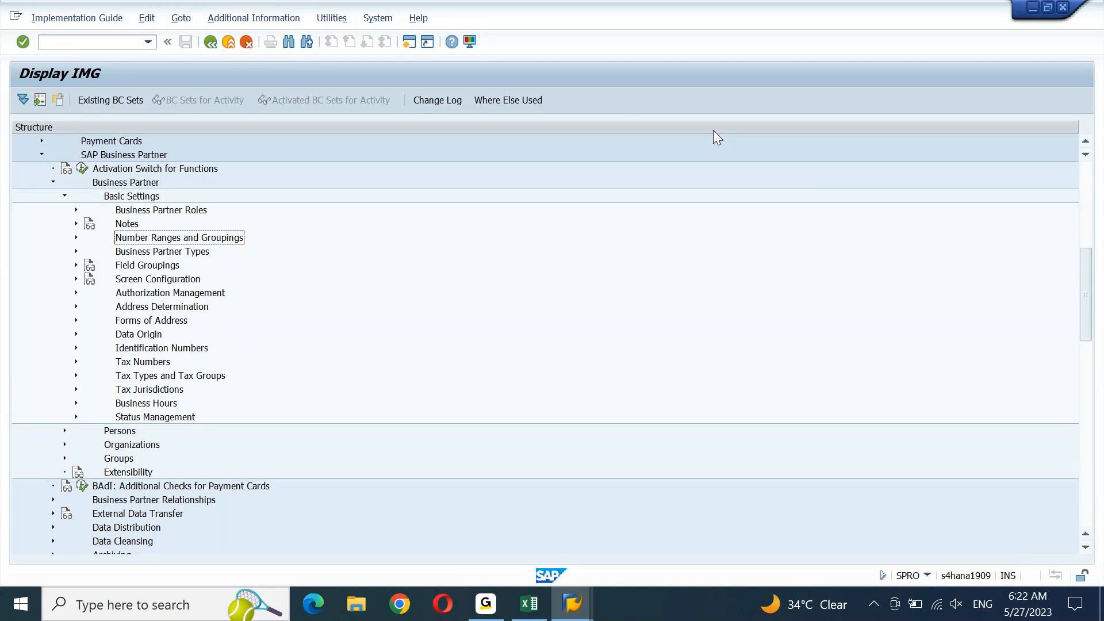
{"action": "key", "text": "Right"}
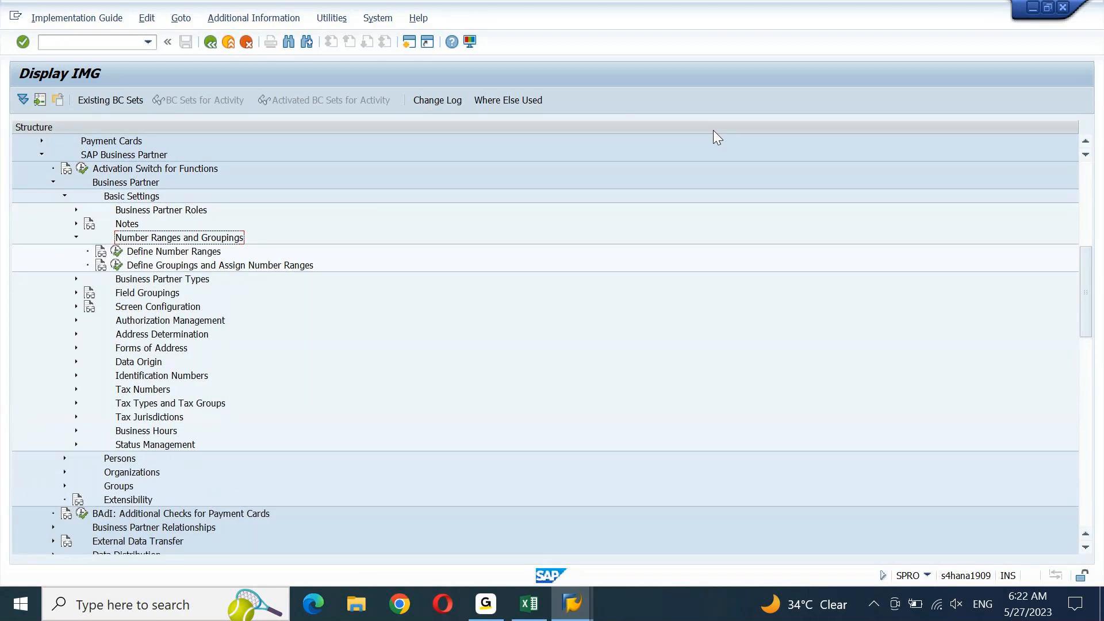
{"action": "key", "text": "Down"}
{"action": "key", "text": "alt+Tab"}
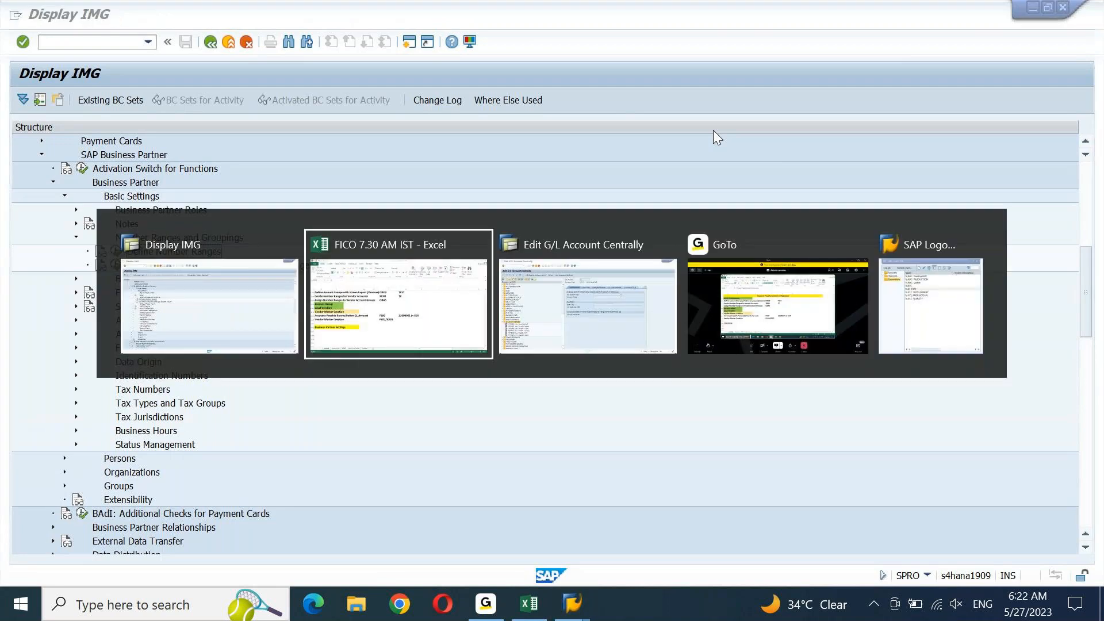
Paste 'Define Number Ranges' into A2297 beneath the heading, then return to SAP
{"action": "type", "text": "Define Number Ranges"}
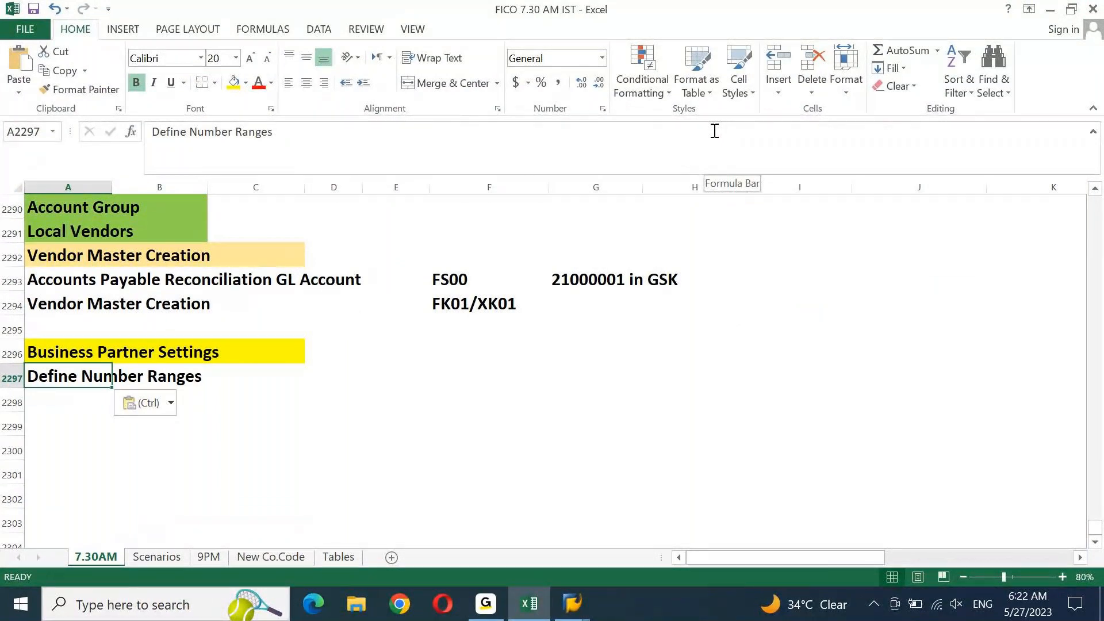
{"action": "left_click", "coordinate": [527, 613]}
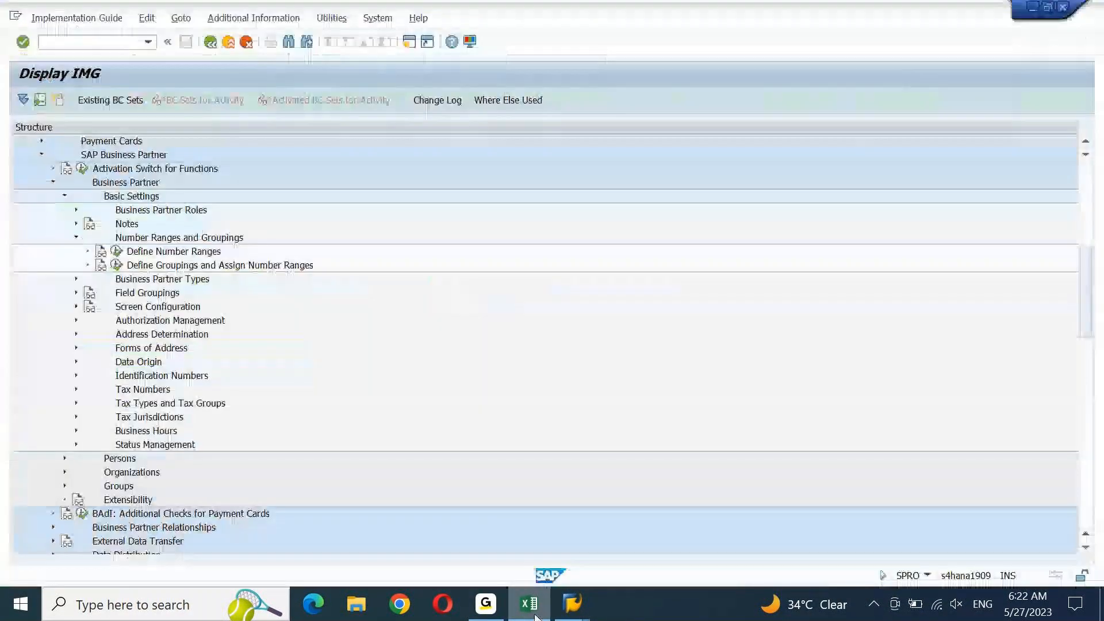
Show IMG activity keys beside the tree, widen that column and select _CABP_BUCF
{"action": "left_click", "coordinate": [275, 23]}
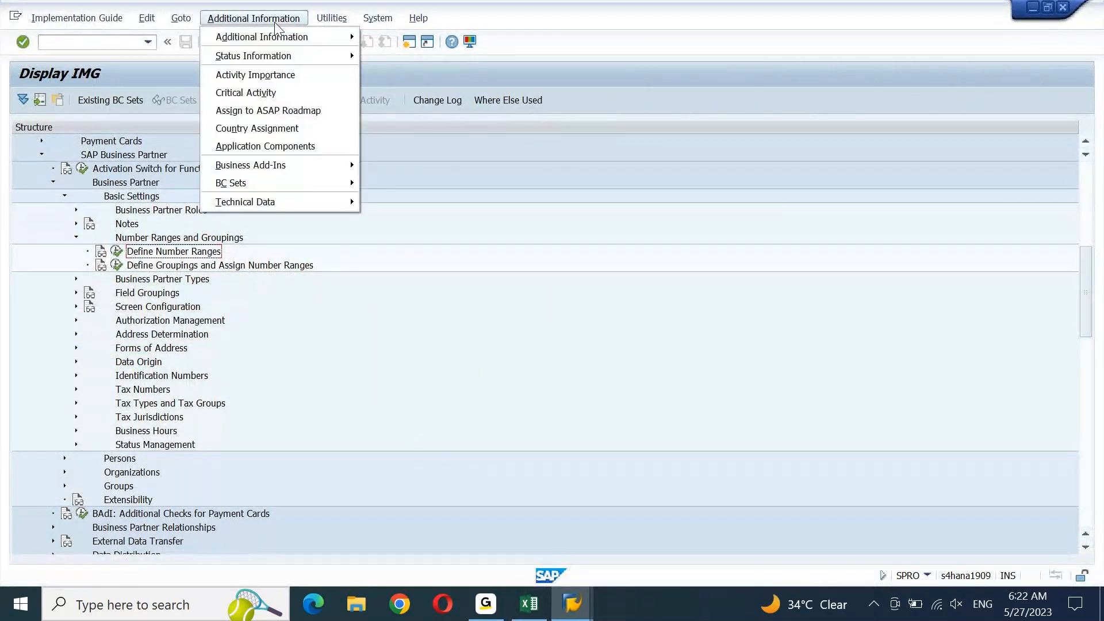
{"action": "mouse_move", "coordinate": [305, 43]}
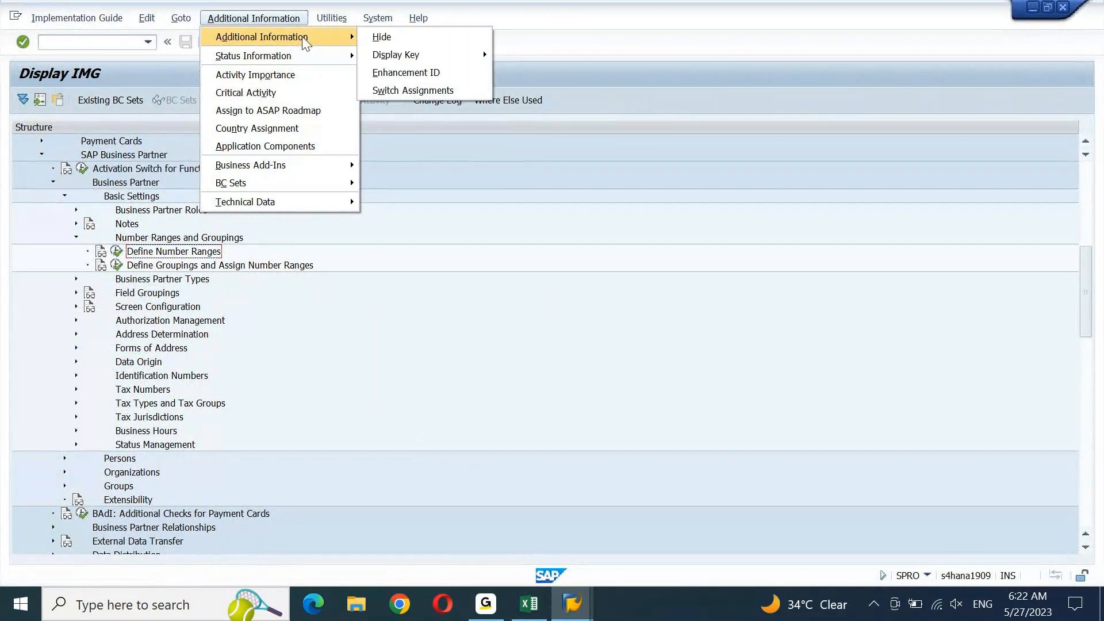
{"action": "mouse_move", "coordinate": [397, 56]}
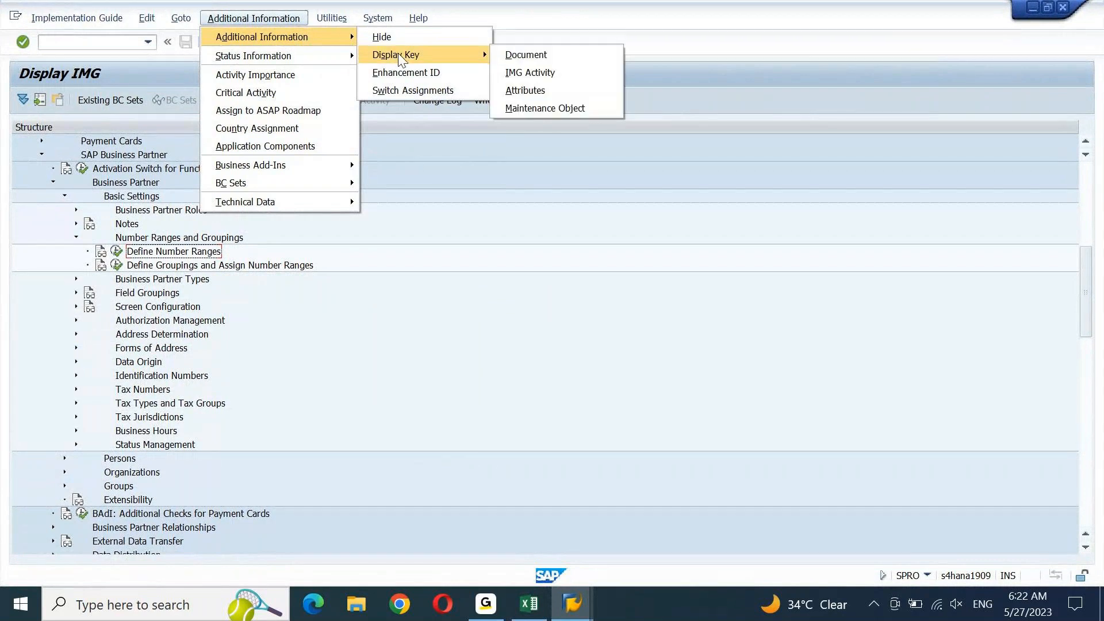
{"action": "left_click", "coordinate": [543, 75]}
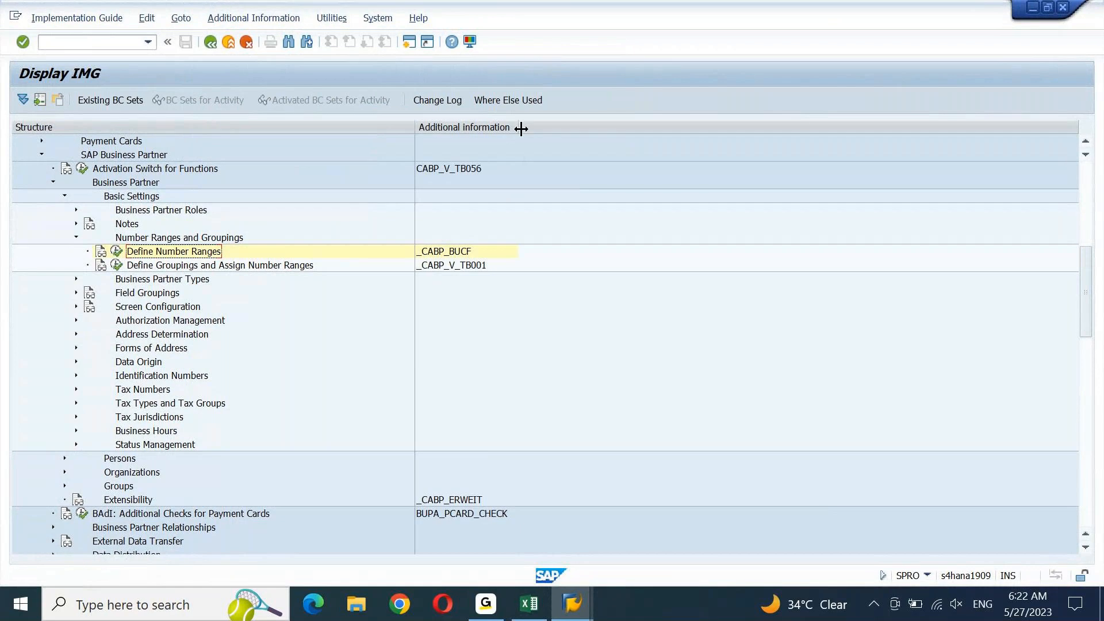
{"action": "left_click_drag", "start_coordinate": [521, 129], "coordinate": [593, 127]}
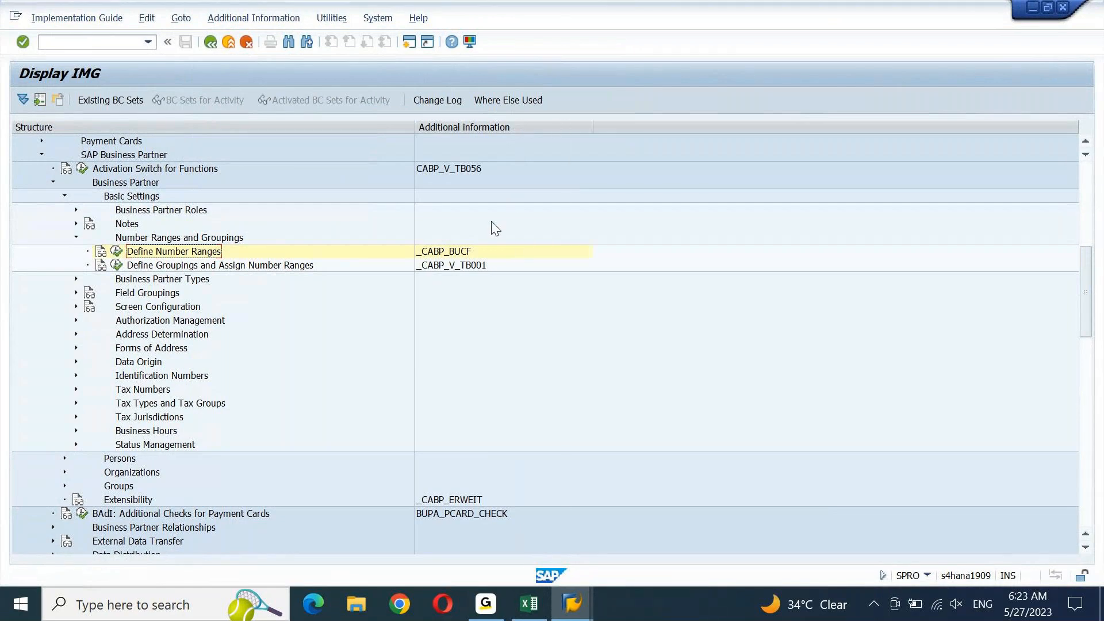
{"action": "left_click", "coordinate": [458, 256]}
In a new session, run BUCF to view the BU_PARTNER number ranges
{"action": "left_click", "coordinate": [409, 42]}
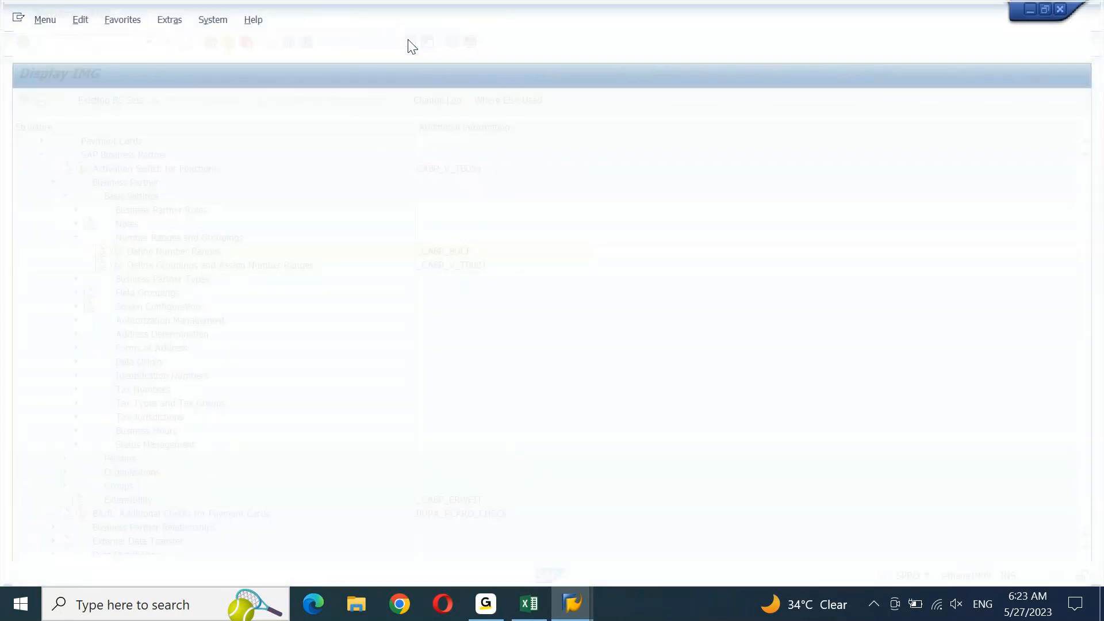
{"action": "type", "text": "bucf"}
{"action": "key", "text": "Return"}
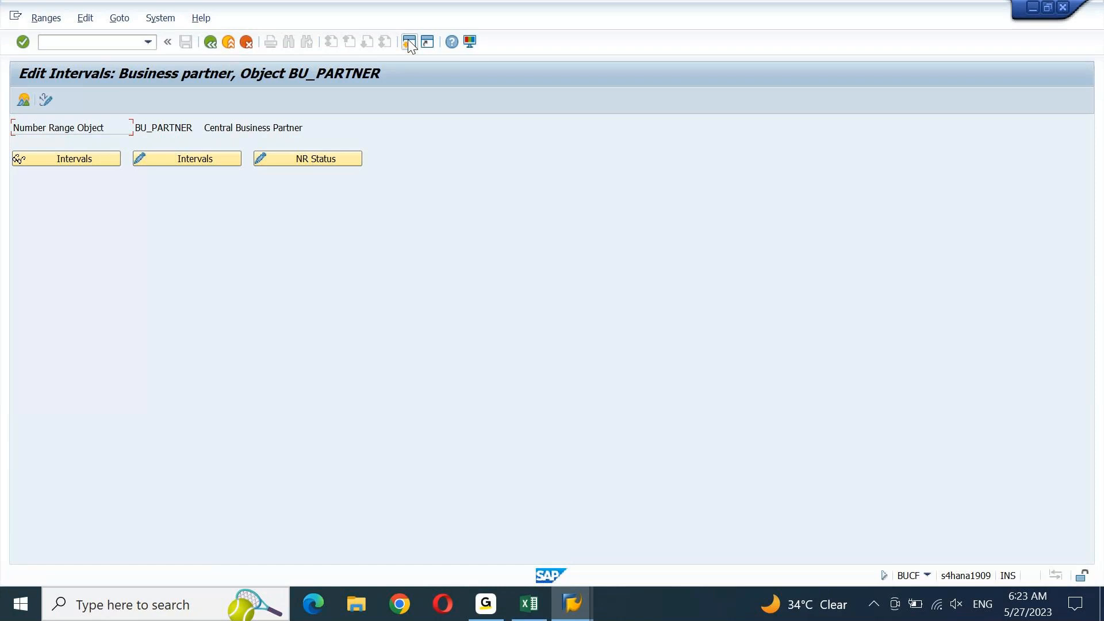
Open another session and select the _CABP_V_TB001 key for Define Groupings and Assign Number Ranges
{"action": "left_click", "coordinate": [408, 41]}
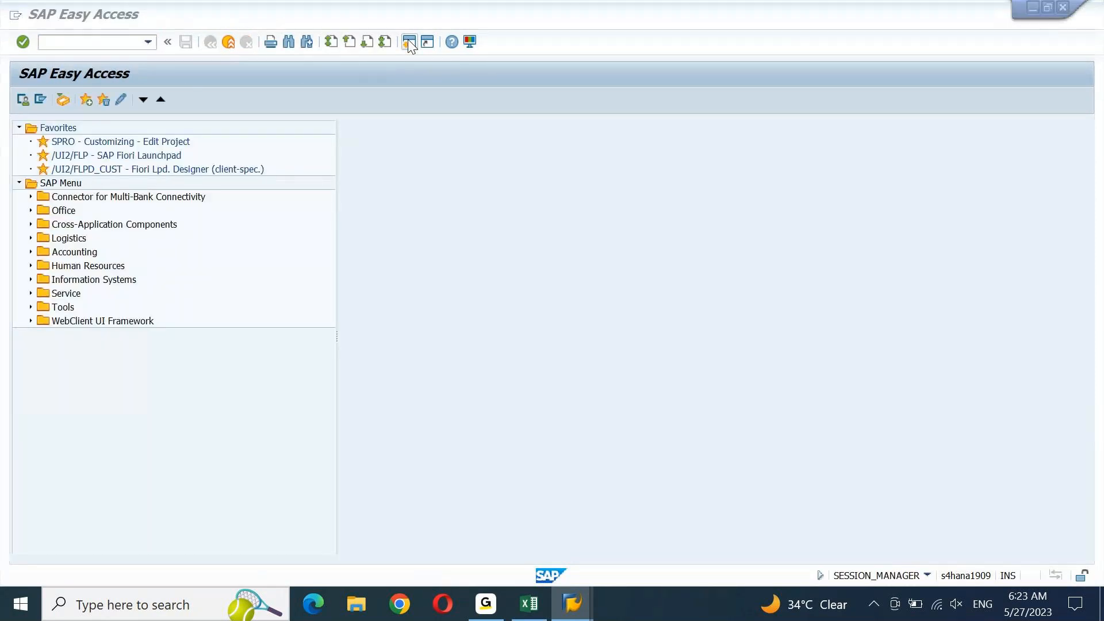
{"action": "key", "text": "alt+Tab"}
{"action": "key", "text": "alt+Tab"}
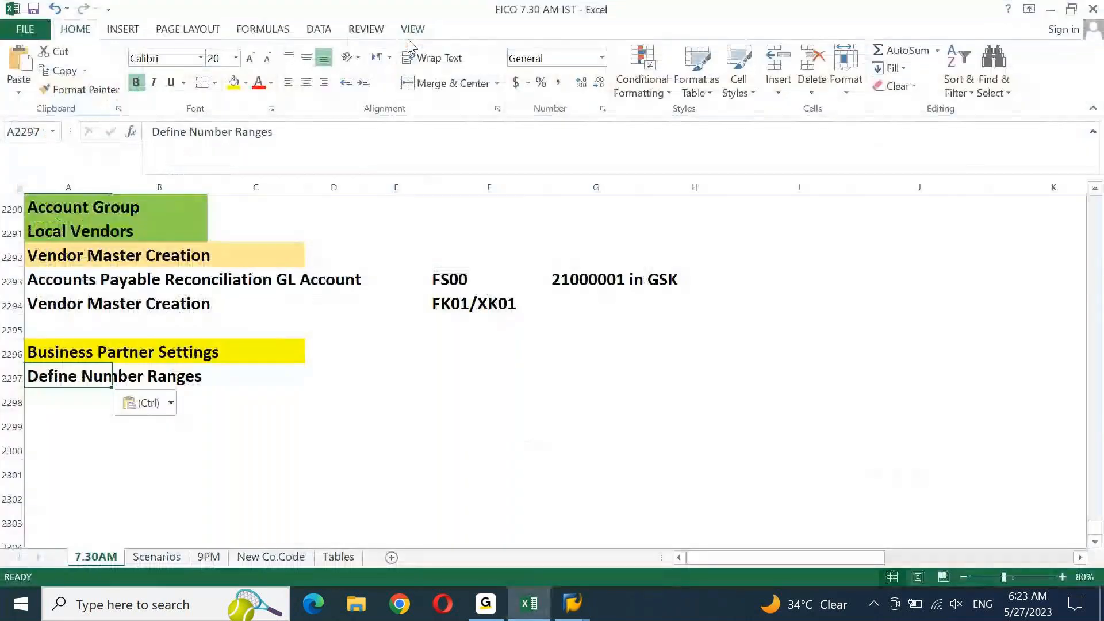
{"action": "key", "text": "alt+Tab"}
{"action": "key", "text": "alt+Tab"}
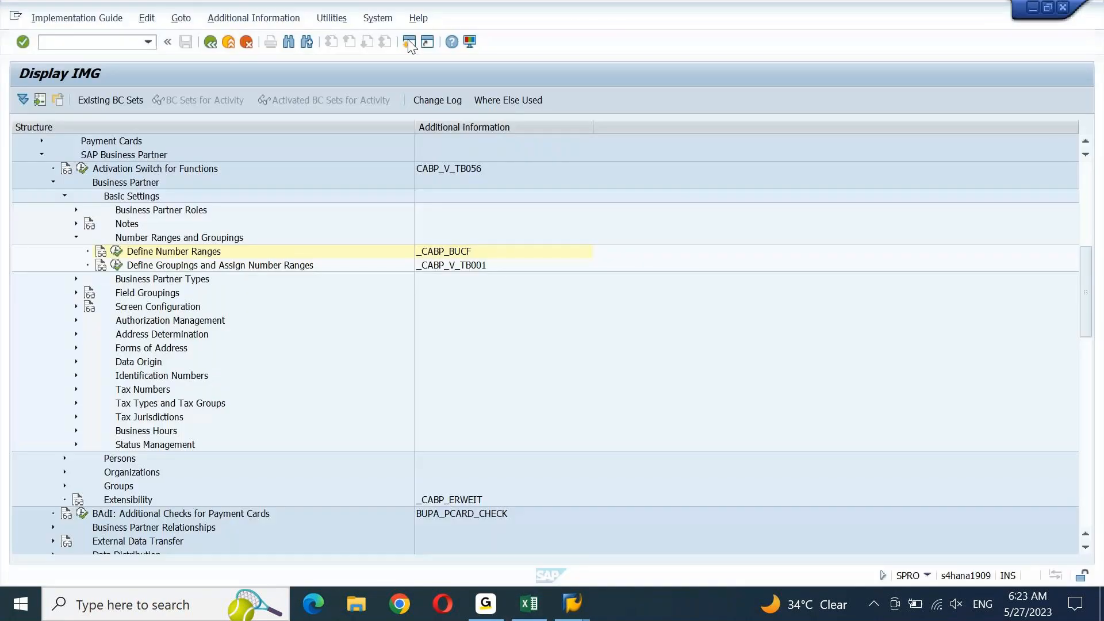
{"action": "left_click", "coordinate": [284, 270]}
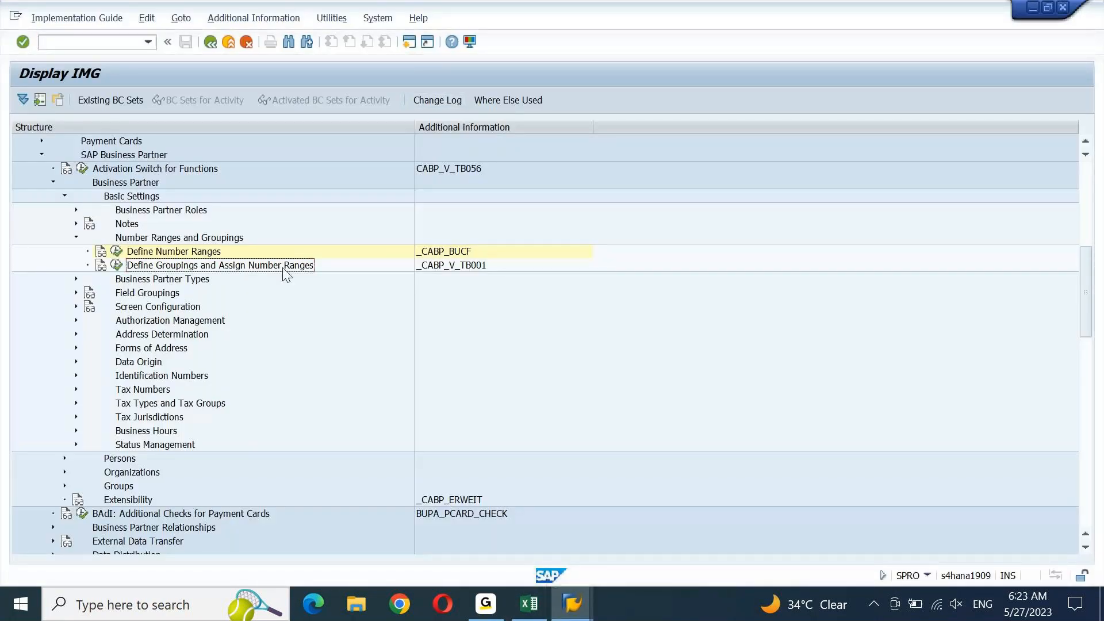
{"action": "left_click", "coordinate": [462, 271]}
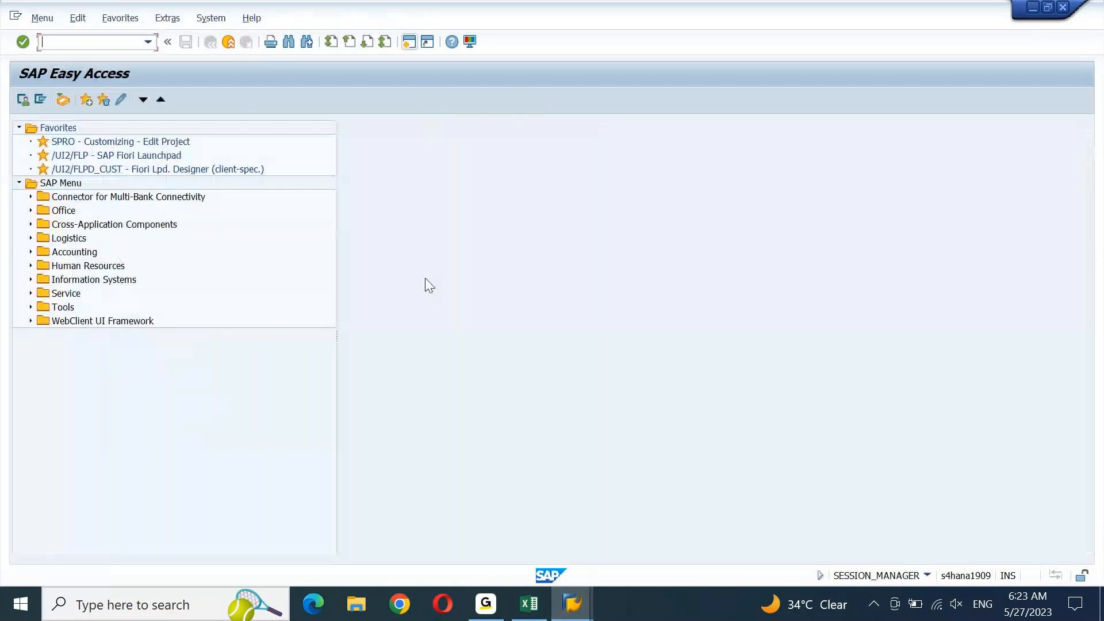
Try TB001 as a transaction, then reselect the number range activities in the IMG tree
{"action": "type", "text": "tb001"}
{"action": "key", "text": "Return"}
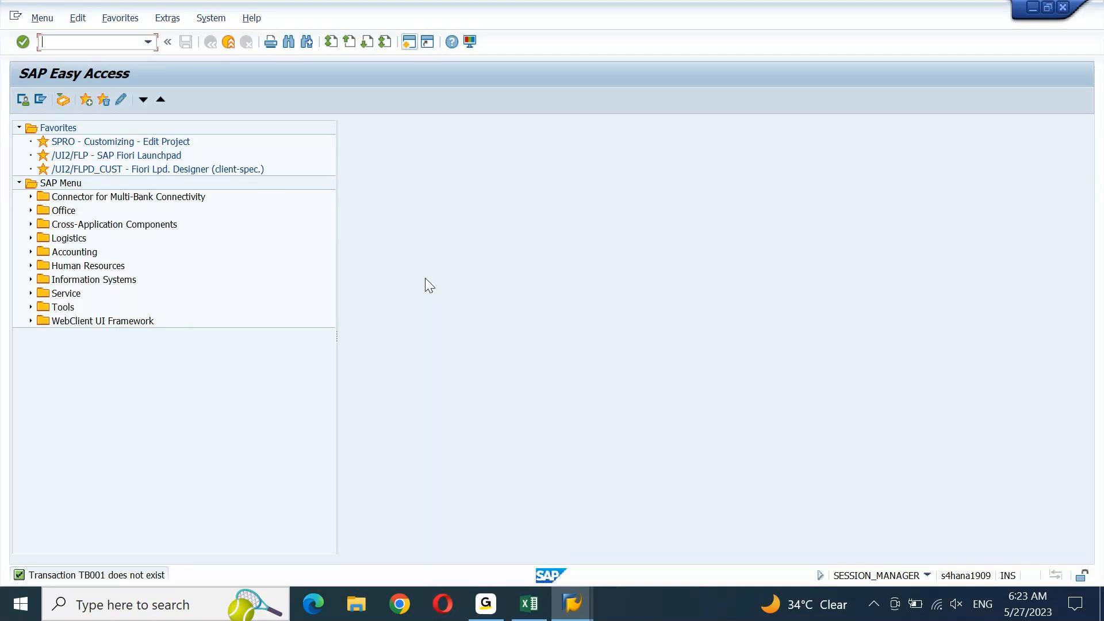
{"action": "key", "text": "alt+Tab"}
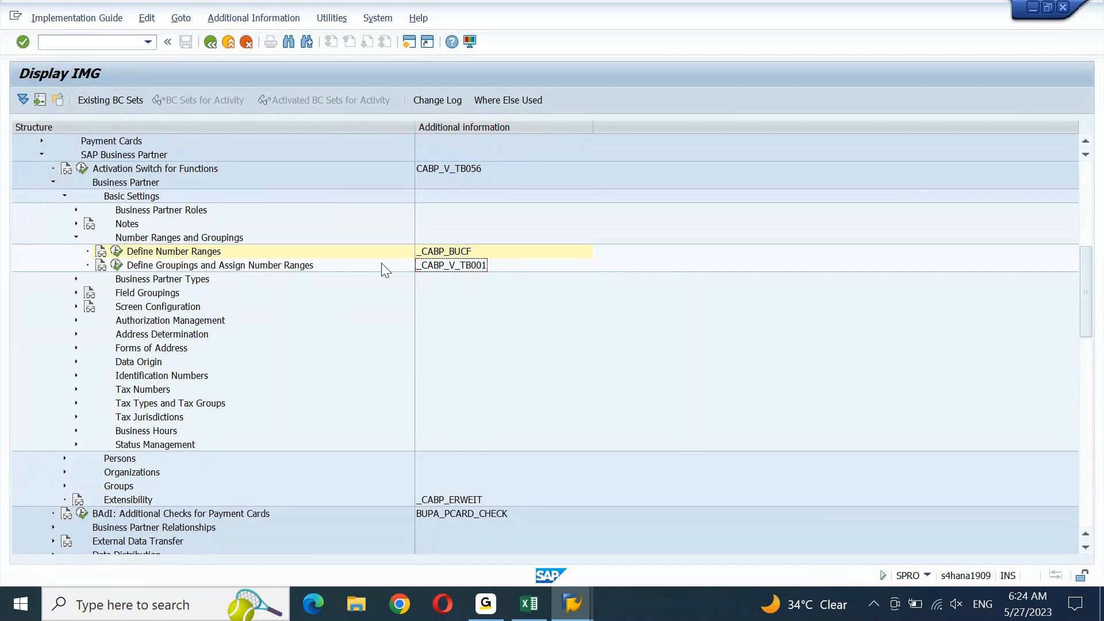
{"action": "left_click", "coordinate": [213, 253]}
{"action": "left_click", "coordinate": [205, 266]}
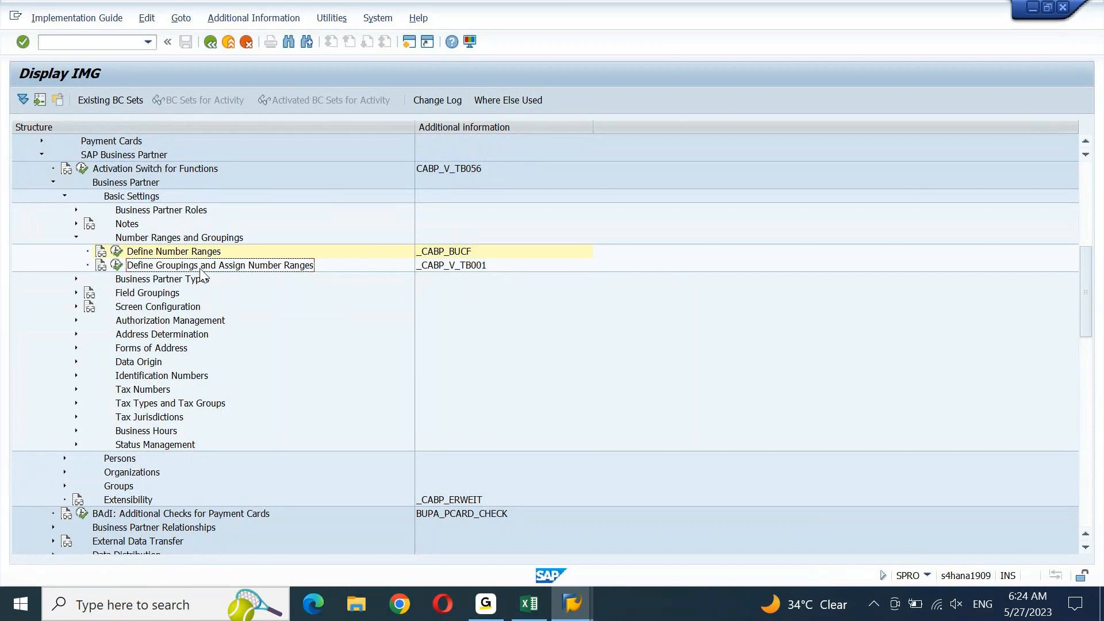
Paste 'Define Groupings and Assign Number Ranges' into A2298, save, and move up to the In S4HANA Environment heading
{"action": "left_click", "coordinate": [526, 605]}
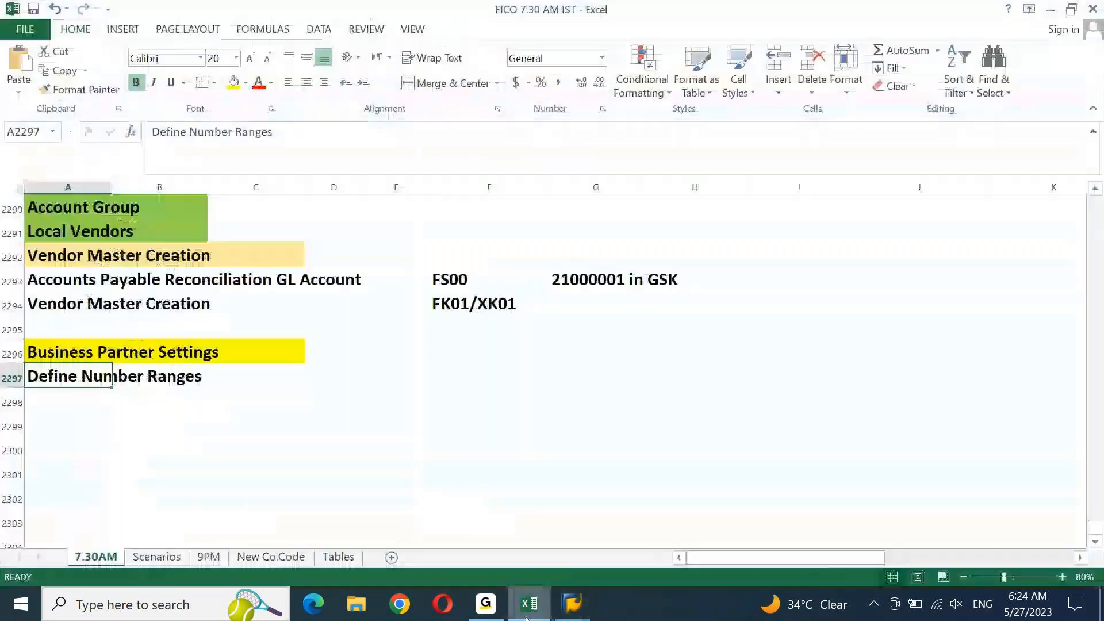
{"action": "key", "text": "Down"}
{"action": "type", "text": "Define Groupings and Assign Number Ranges"}
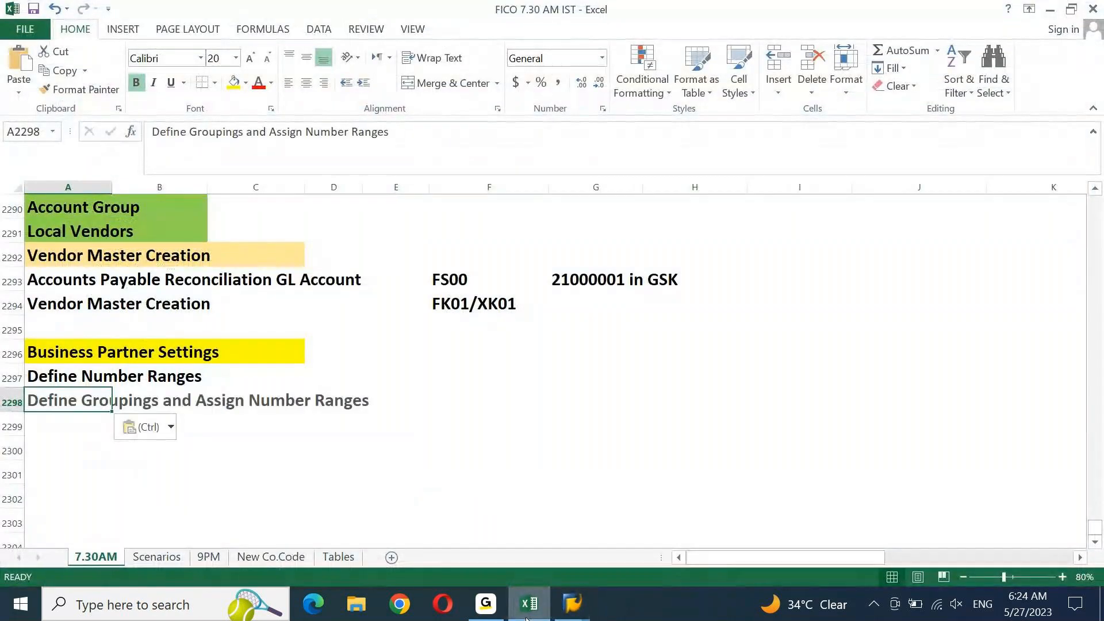
{"action": "key", "text": "ctrl+s"}
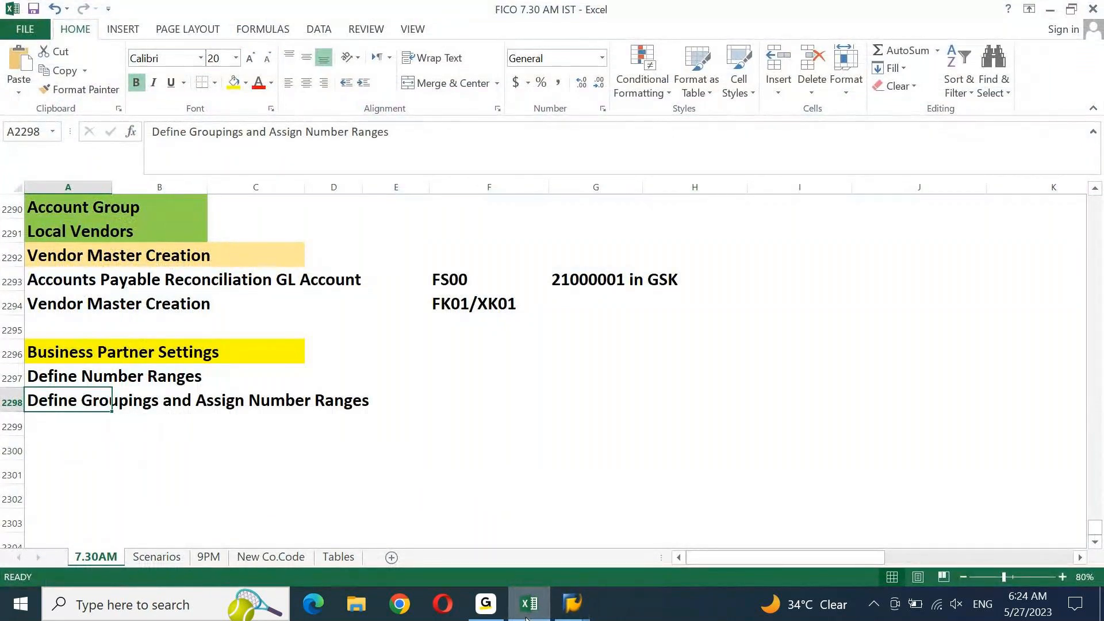
{"action": "key", "text": "ctrl+Up"}
{"action": "key", "text": "ctrl+Up"}
{"action": "key", "text": "ctrl+Up"}
{"action": "key", "text": "Up"}
{"action": "key", "text": "Up"}
{"action": "key", "text": "Up"}
{"action": "key", "text": "Up"}
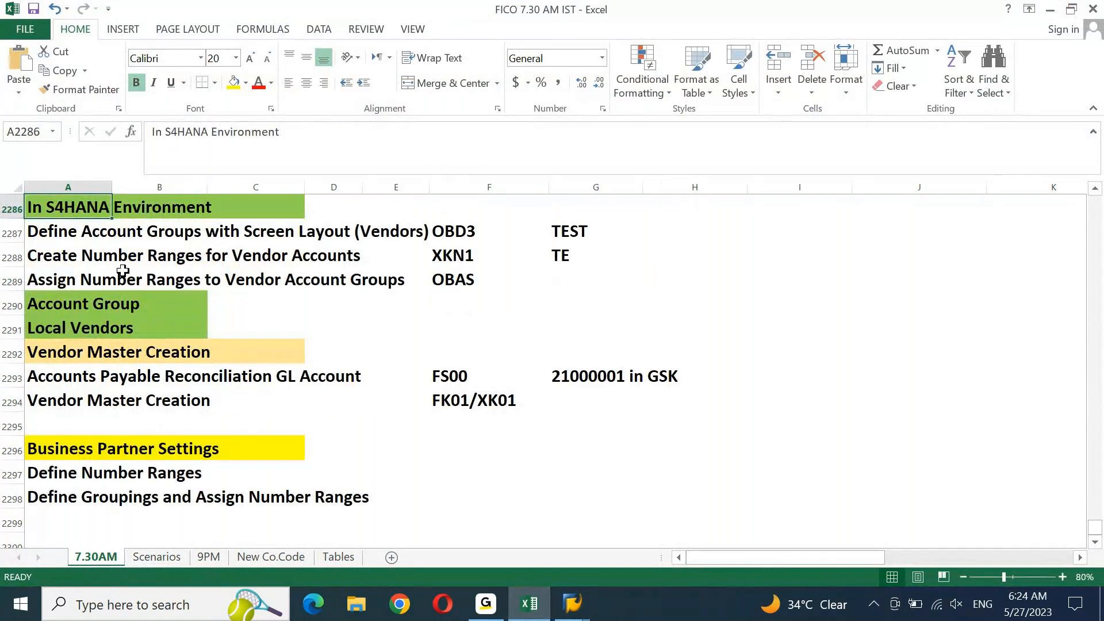
{"action": "left_click", "coordinate": [138, 229]}
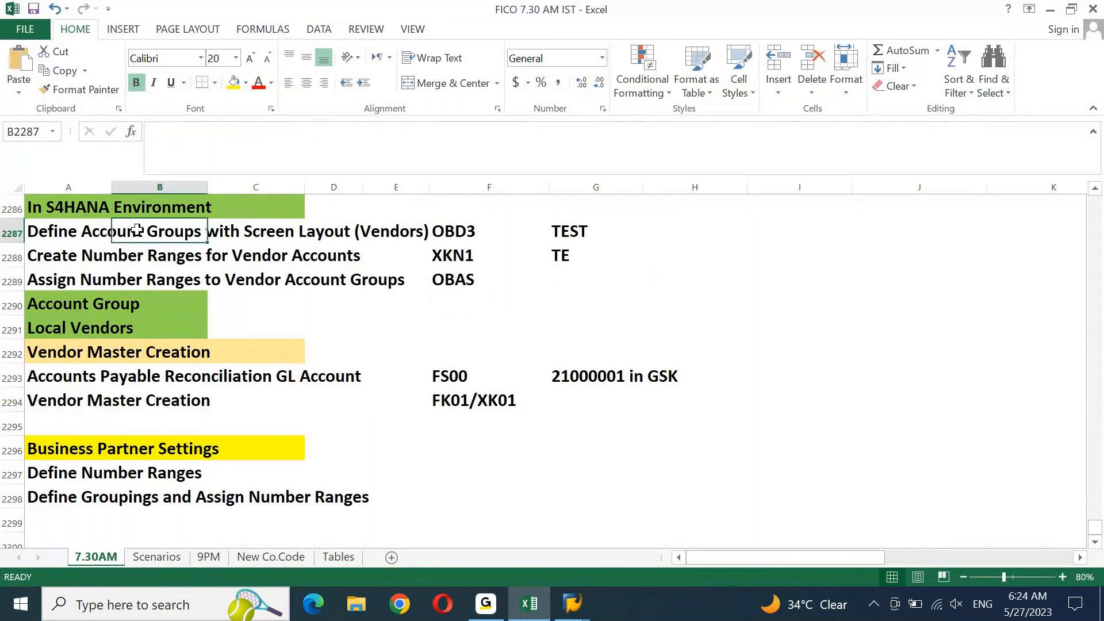
{"action": "left_click", "coordinate": [115, 253]}
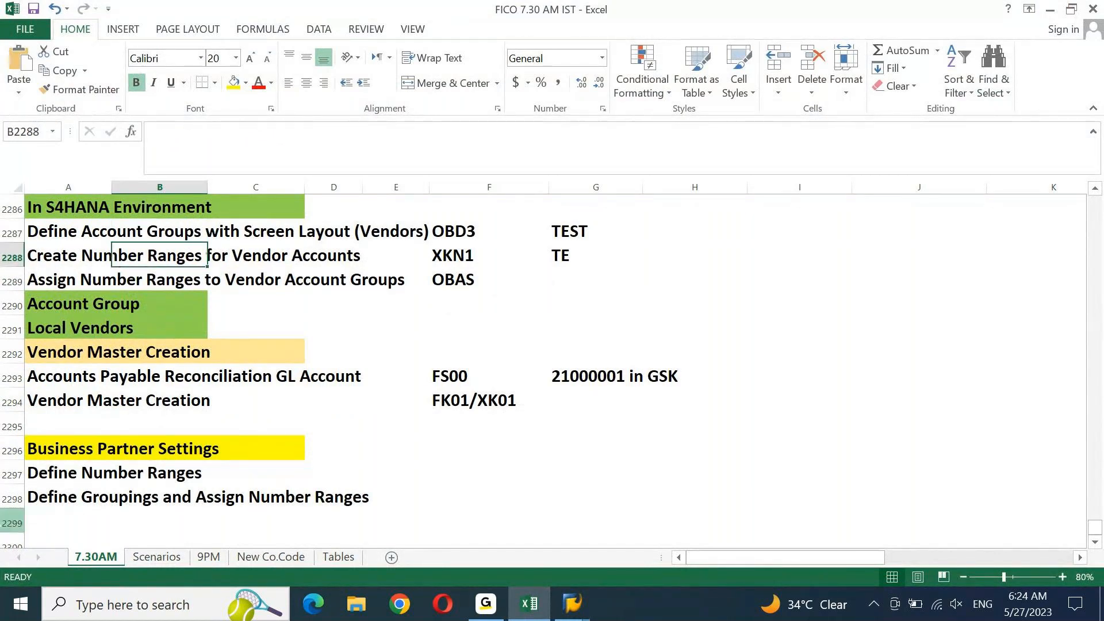
{"action": "left_click", "coordinate": [37, 479]}
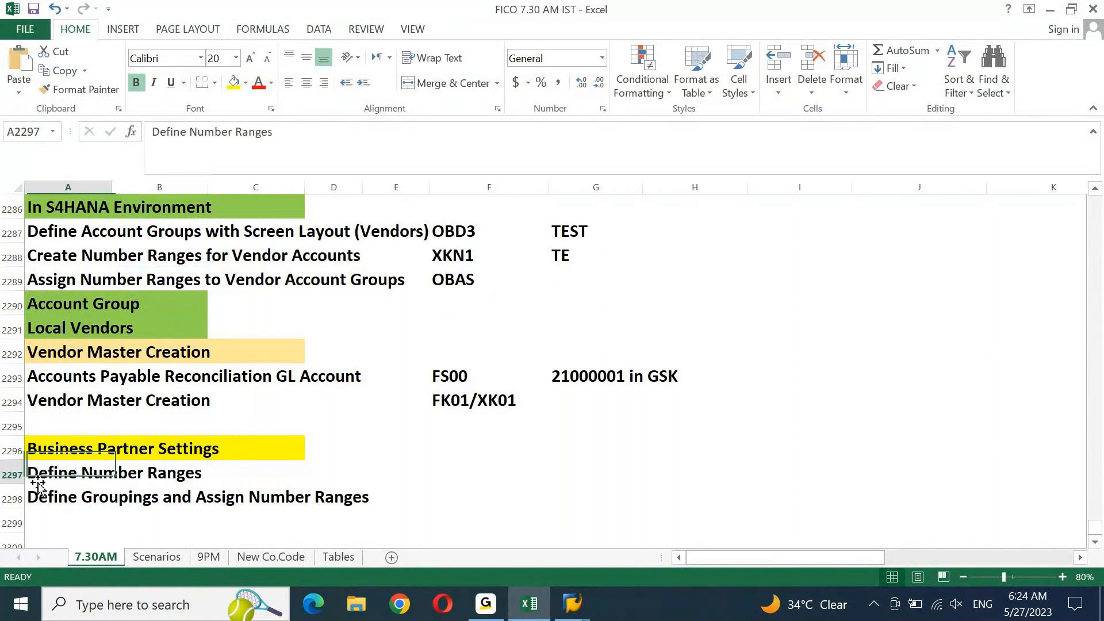
{"action": "left_click", "coordinate": [80, 501]}
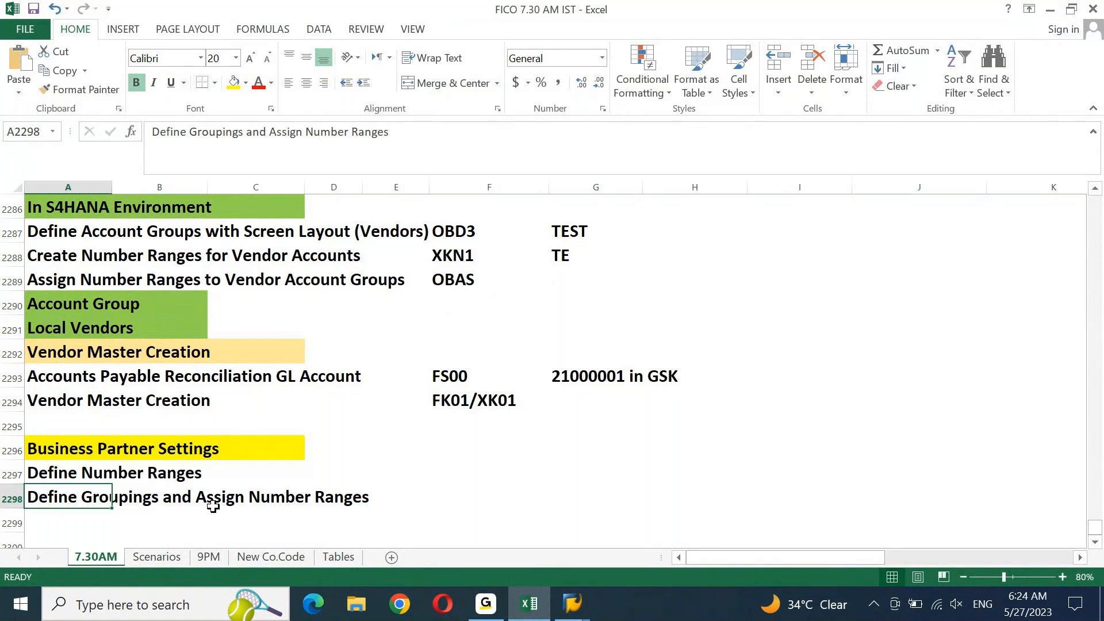
{"action": "left_click", "coordinate": [313, 273]}
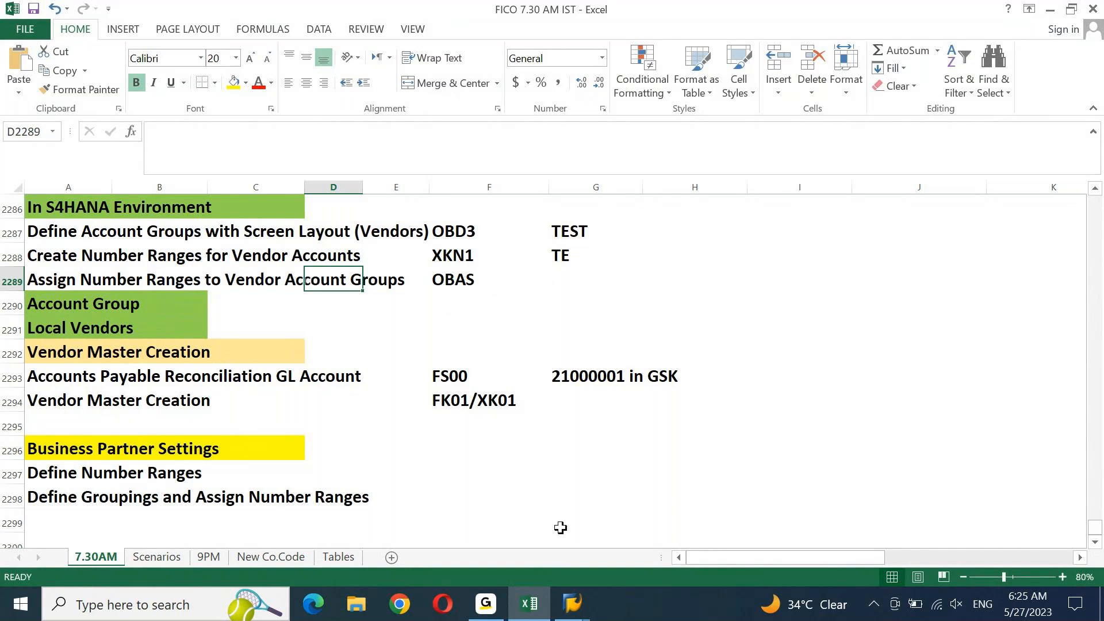
{"action": "left_click", "coordinate": [572, 603]}
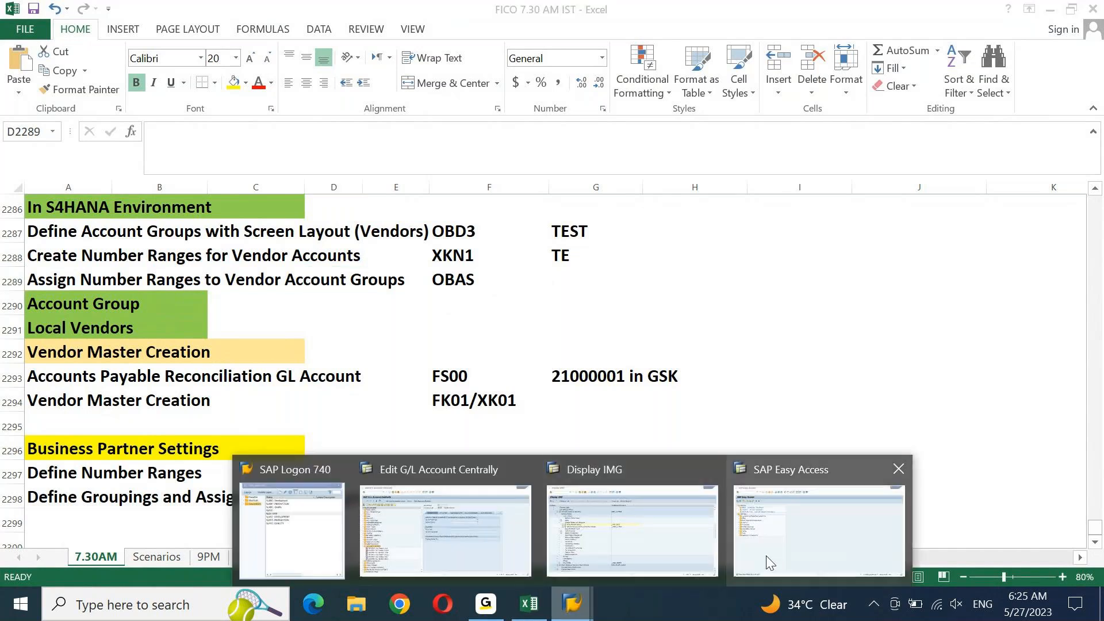
Run XKN1, open the KREDITOR vendor intervals and select the TE interval
{"action": "left_click", "coordinate": [769, 562]}
{"action": "type", "text": "xkn1"}
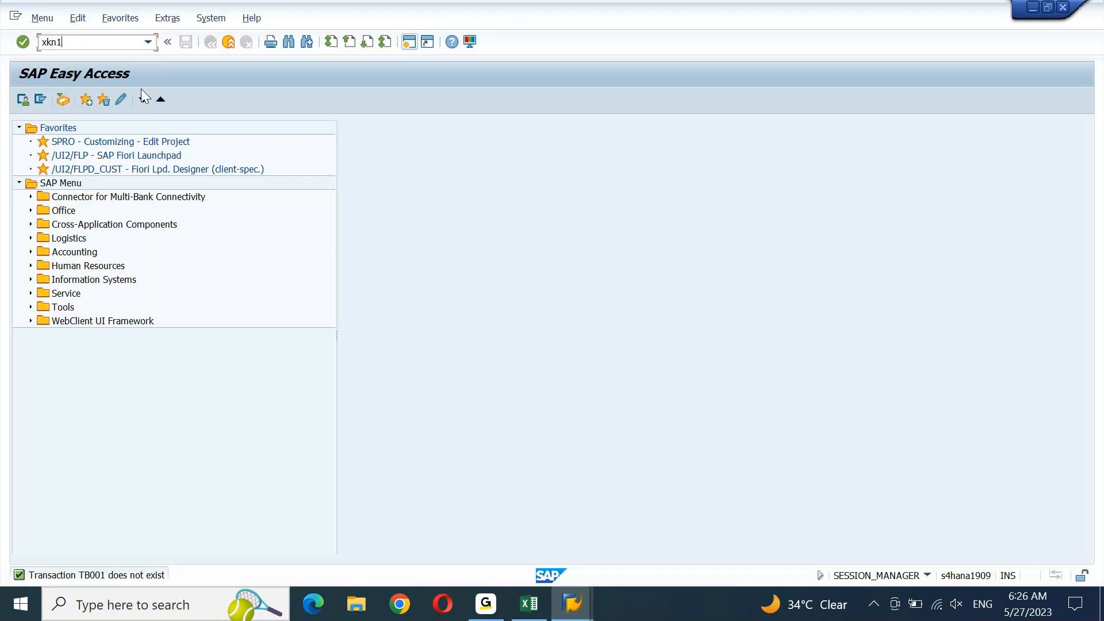
{"action": "key", "text": "Return"}
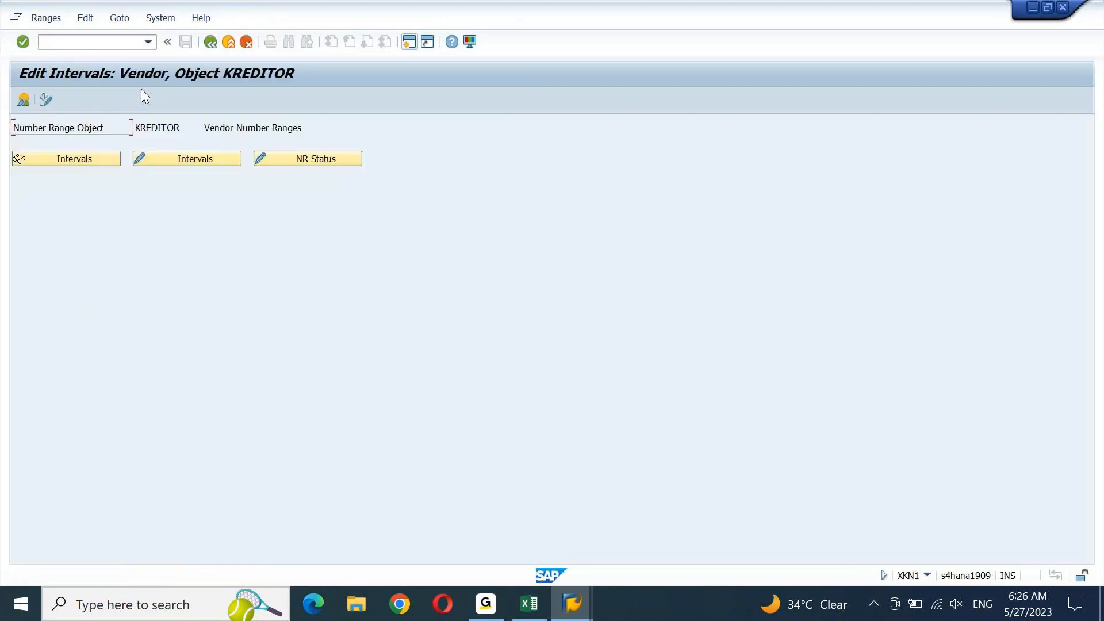
{"action": "left_click", "coordinate": [180, 158]}
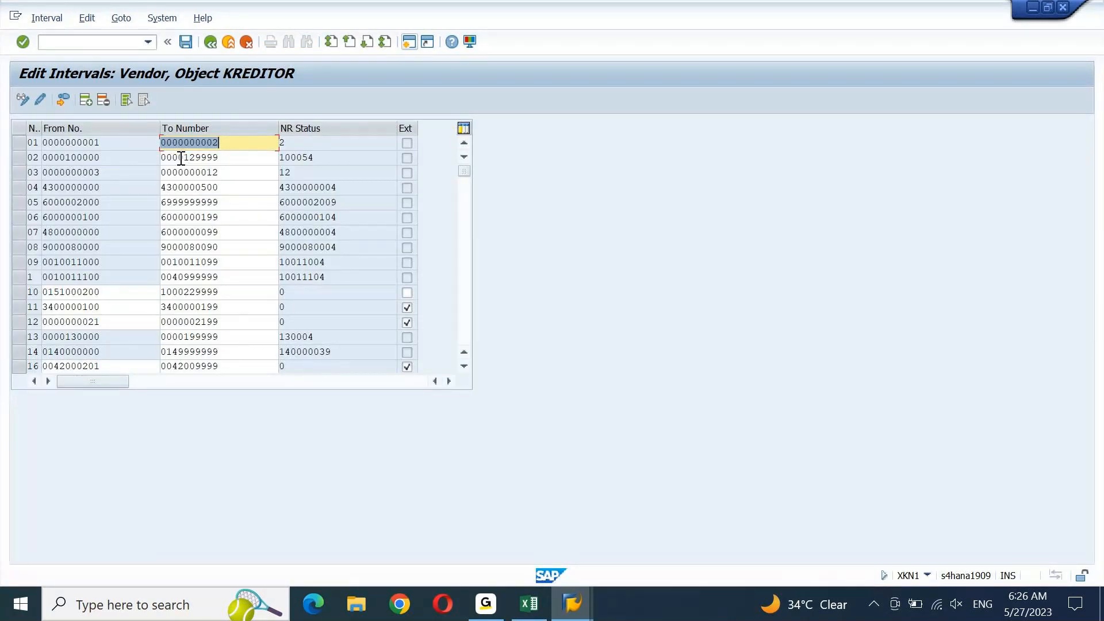
{"action": "left_click", "coordinate": [464, 264]}
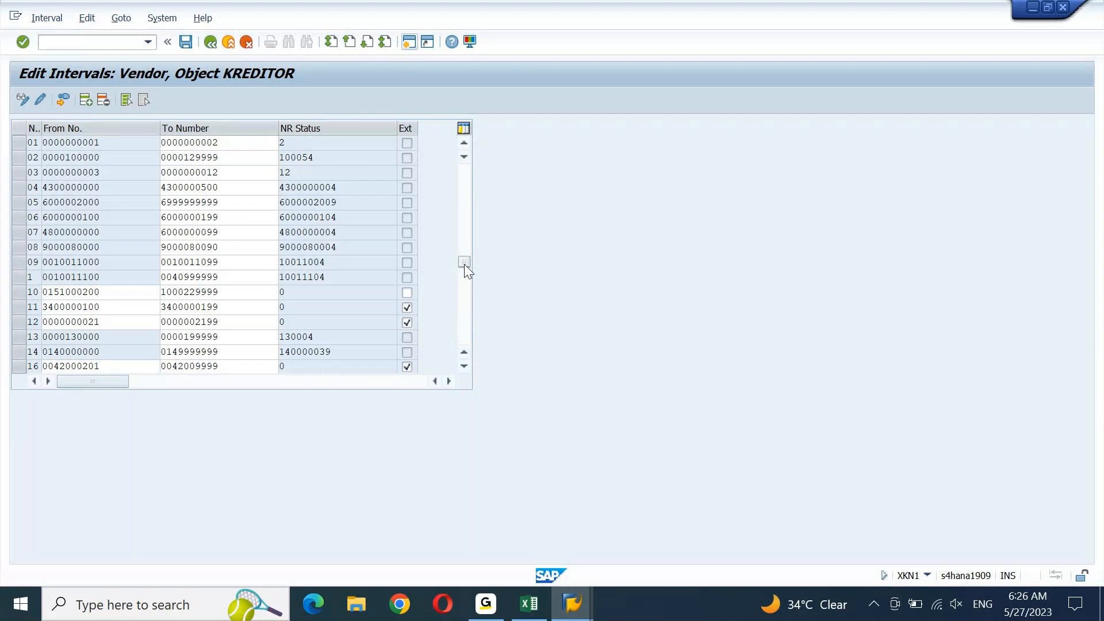
{"action": "left_click_drag", "start_coordinate": [464, 264], "coordinate": [464, 291]}
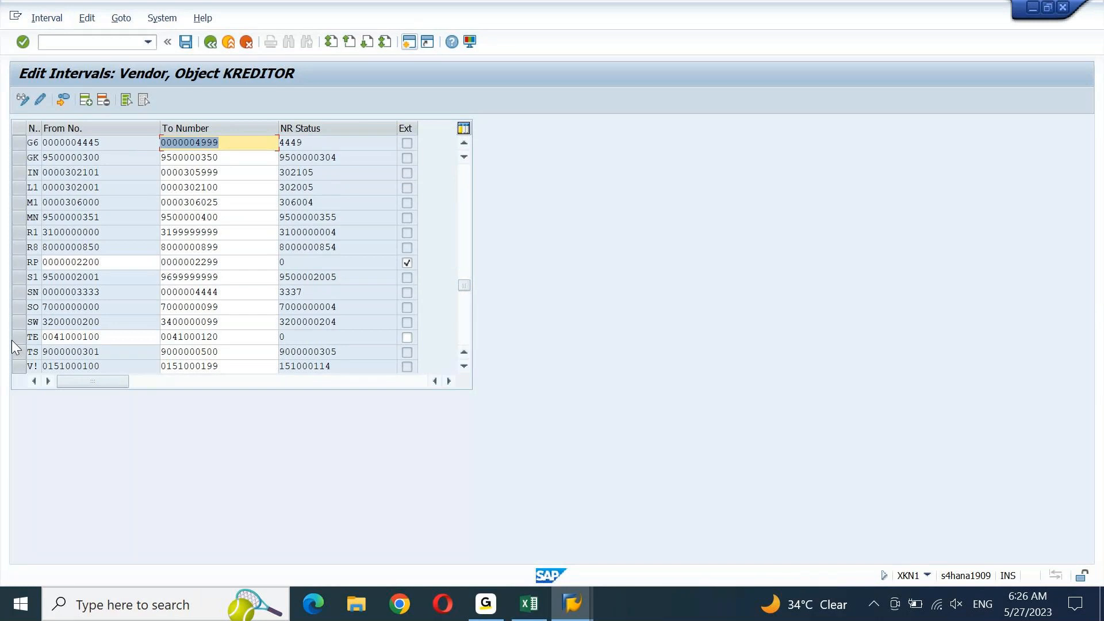
{"action": "left_click", "coordinate": [17, 337]}
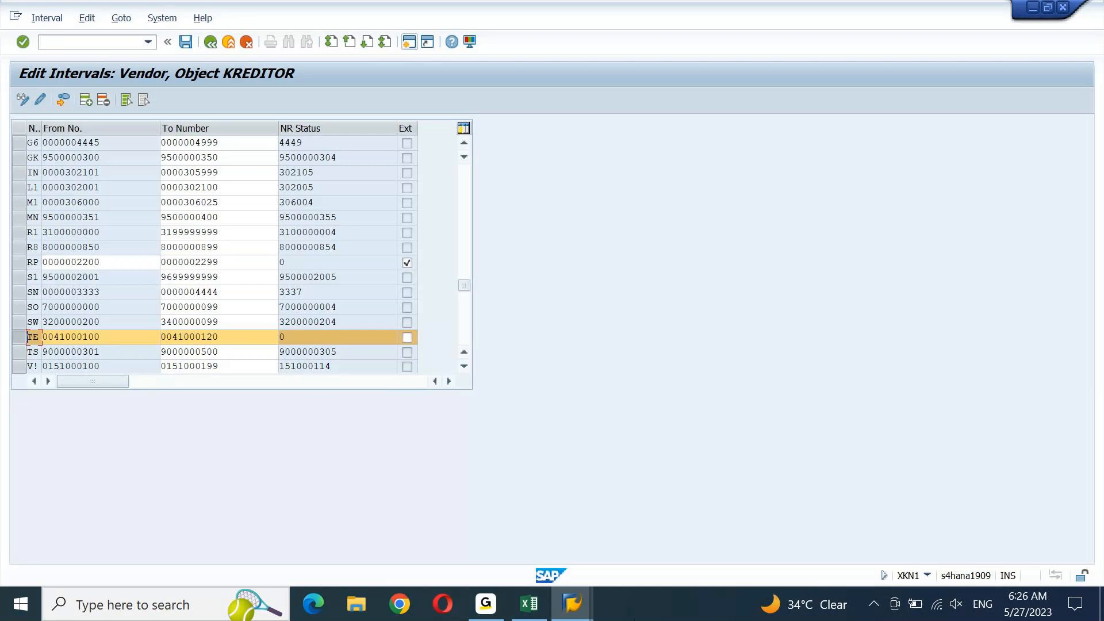
{"action": "mouse_move", "coordinate": [573, 604]}
{"action": "left_click", "coordinate": [617, 547]}
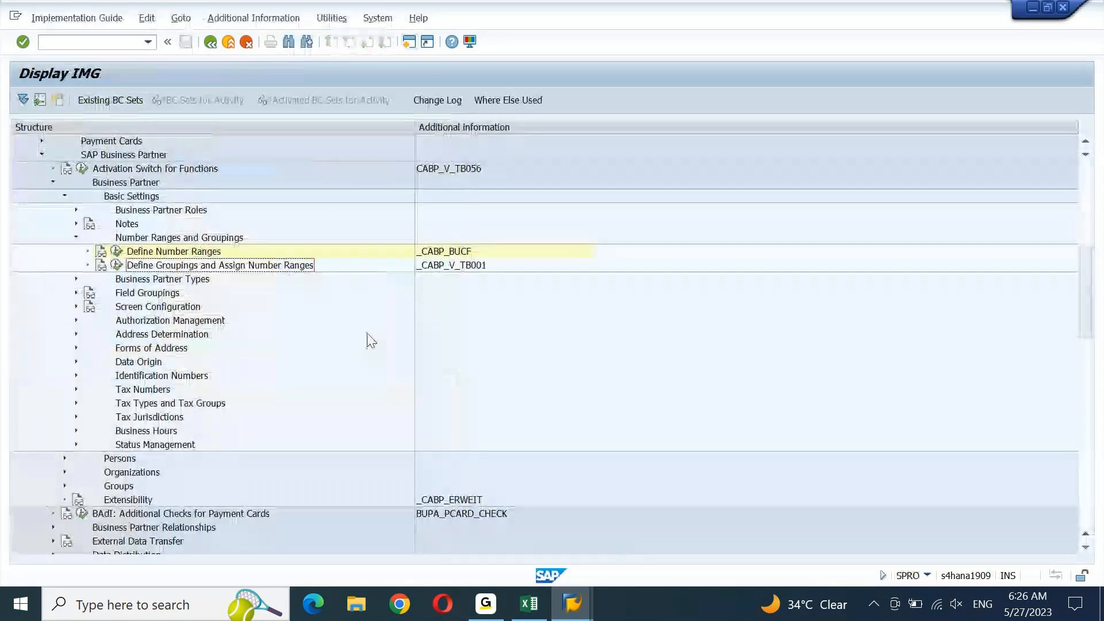
Run Define Number Ranges, open the BU_PARTNER intervals for editing and insert a blank row
{"action": "left_click", "coordinate": [203, 253]}
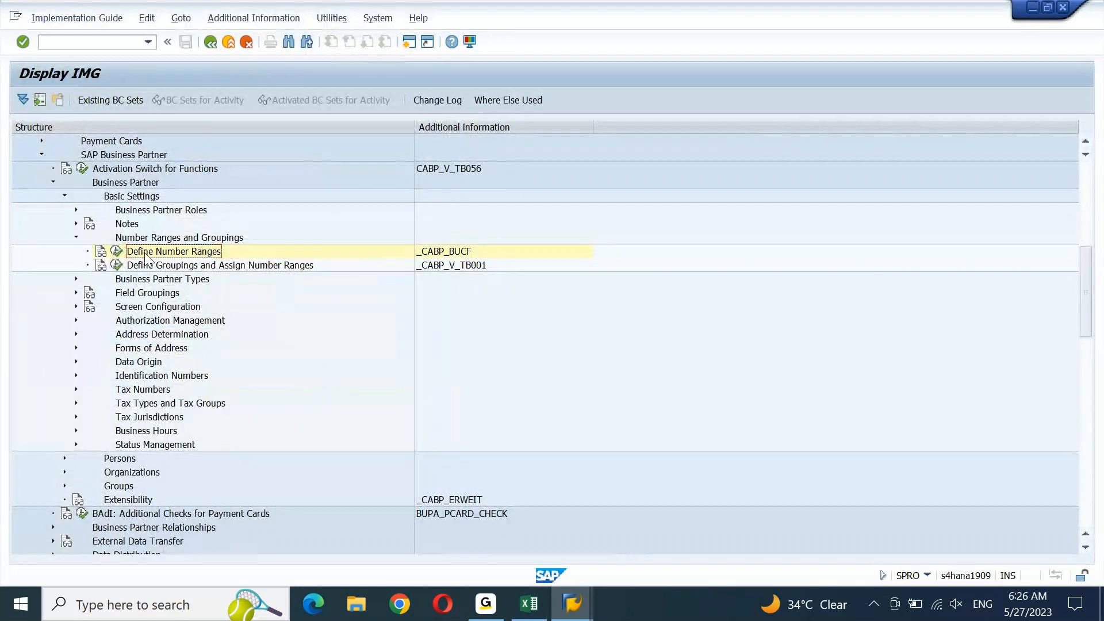
{"action": "left_click", "coordinate": [116, 251]}
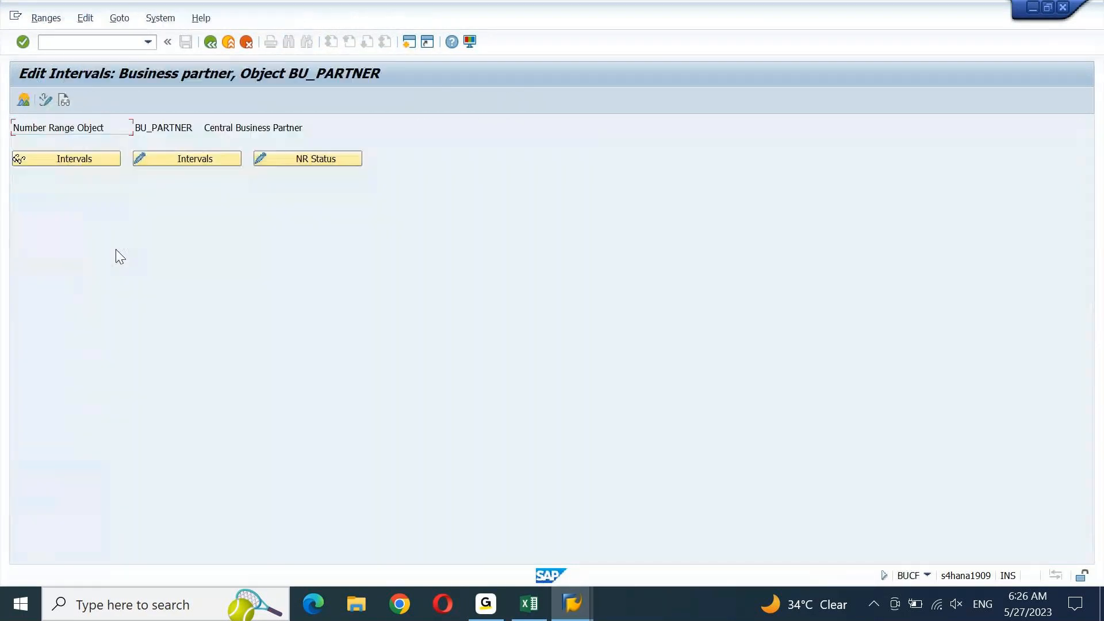
{"action": "left_click", "coordinate": [175, 158]}
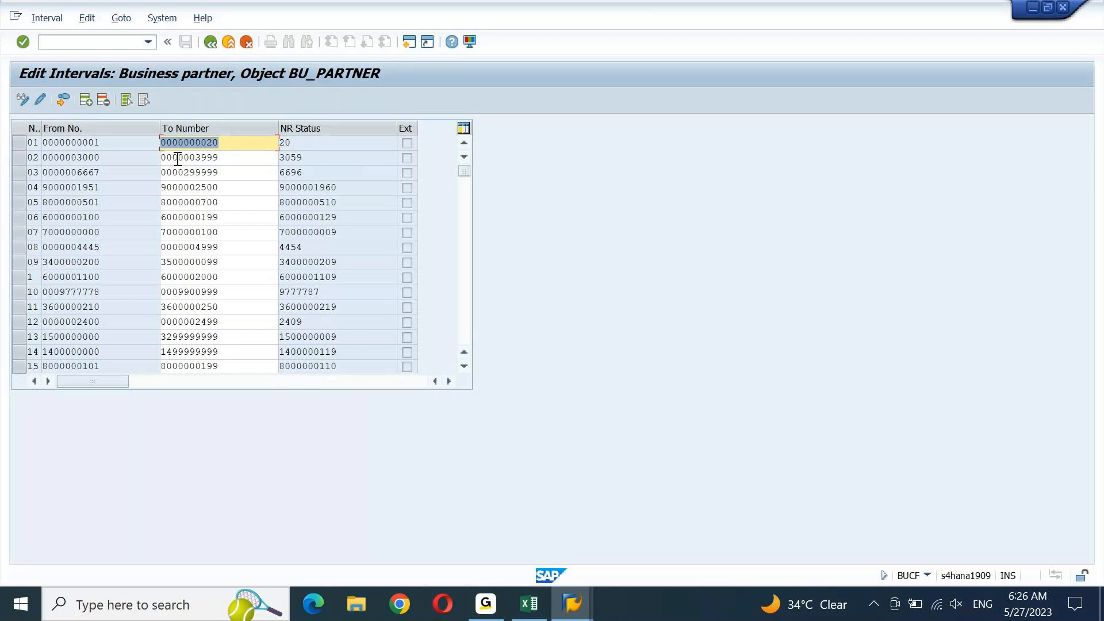
{"action": "left_click", "coordinate": [85, 100]}
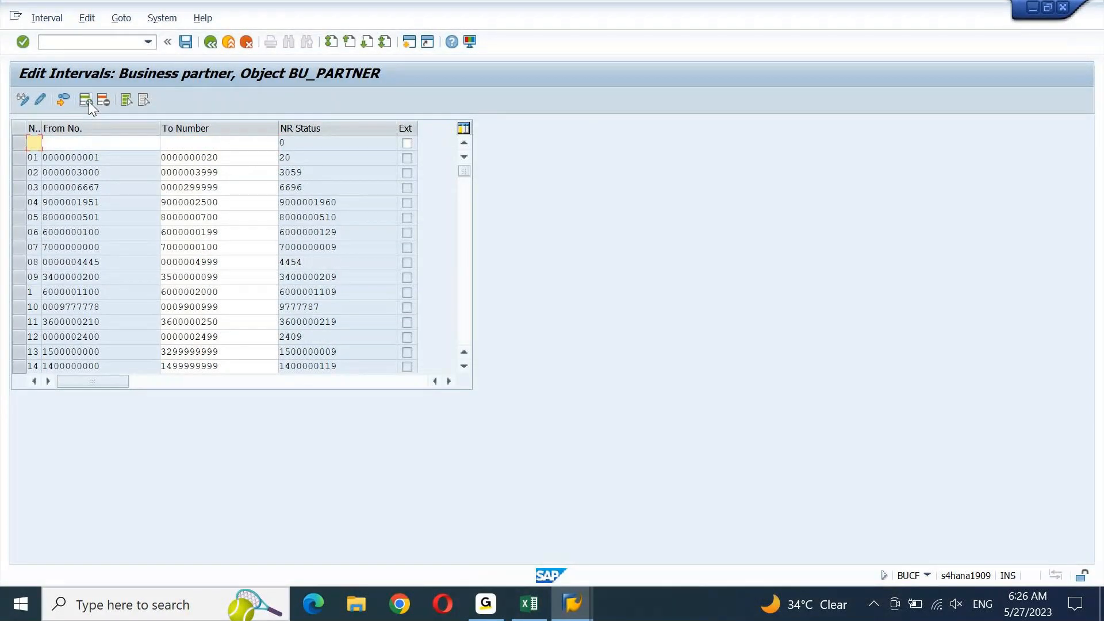
Display the free Business Partner number intervals from the Interval menu
{"action": "left_click", "coordinate": [46, 18]}
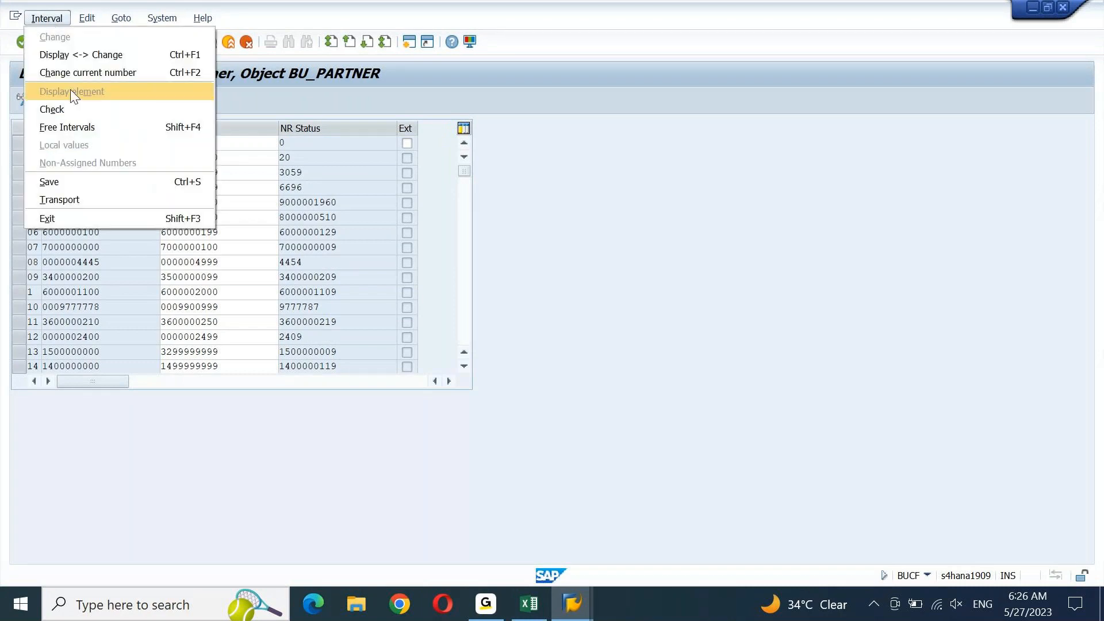
{"action": "left_click", "coordinate": [71, 122]}
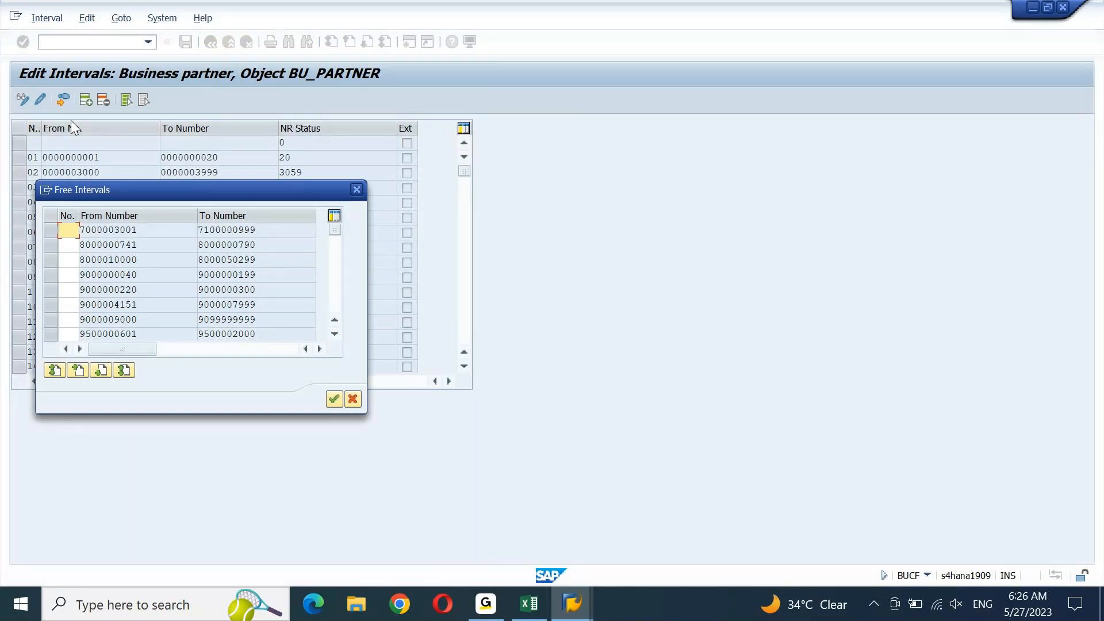
{"action": "key", "text": "alt+Tab"}
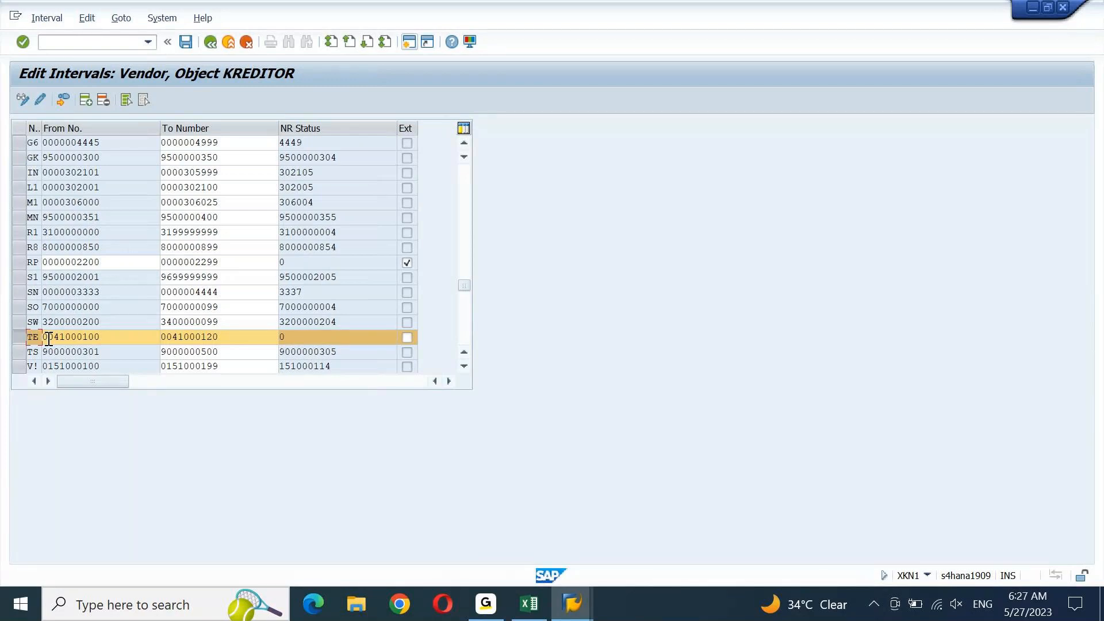
{"action": "key", "text": "alt+Tab"}
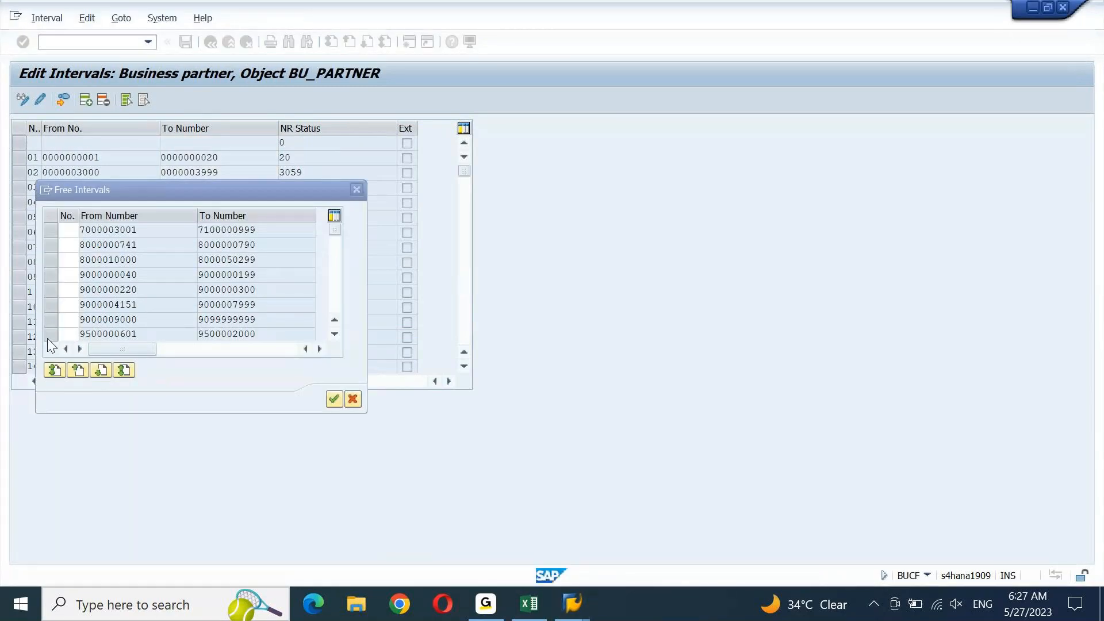
{"action": "left_click", "coordinate": [335, 296]}
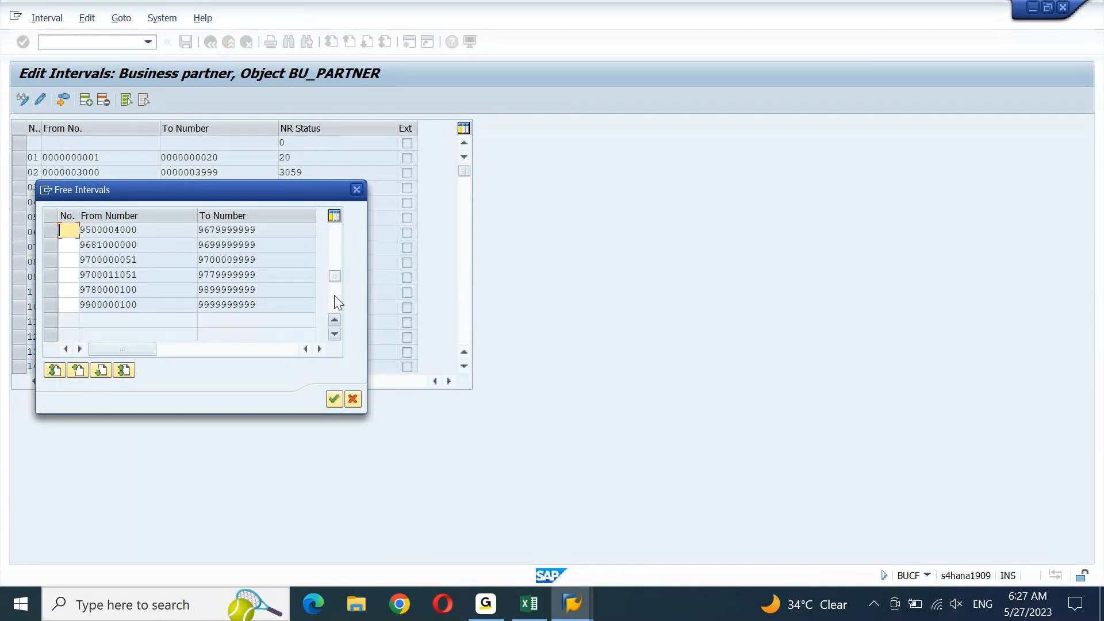
{"action": "left_click", "coordinate": [335, 253]}
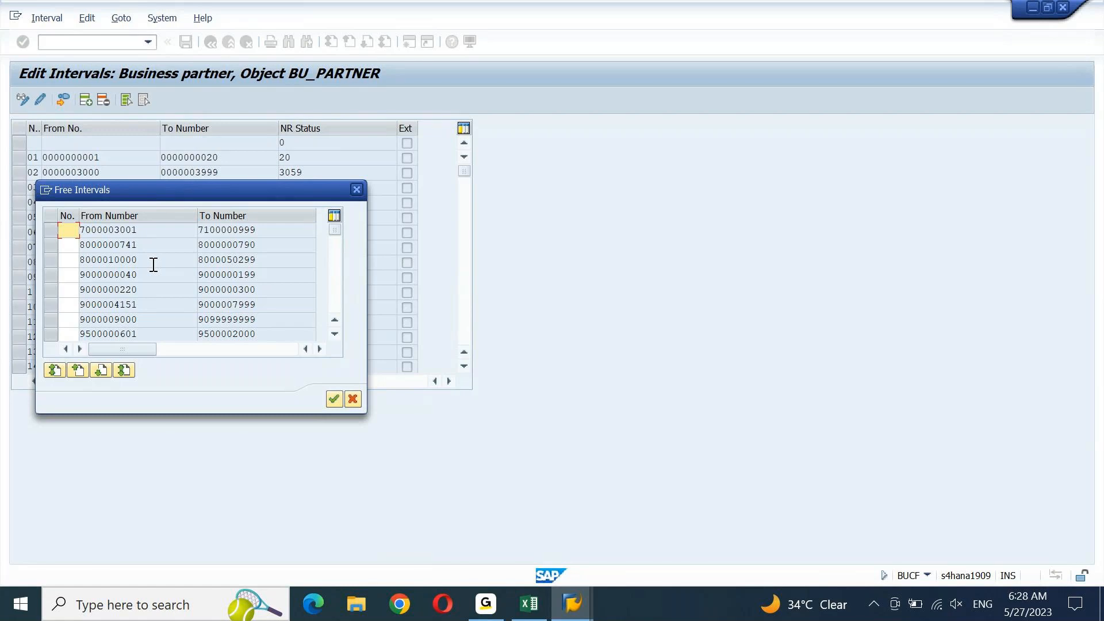
{"action": "left_click", "coordinate": [52, 231]}
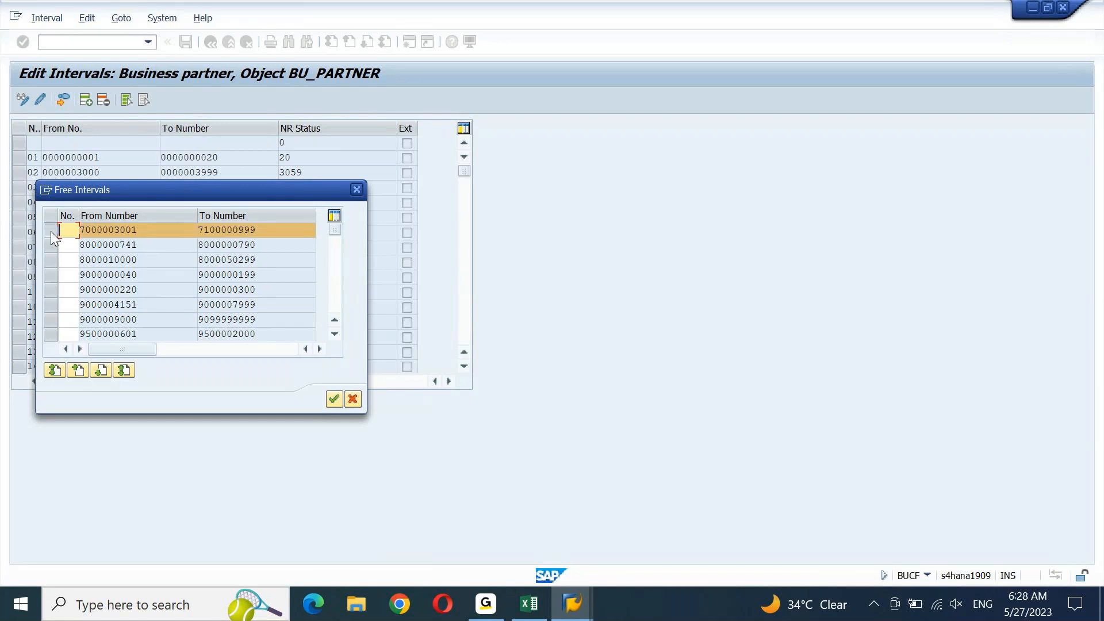
{"action": "key", "text": "alt+Tab"}
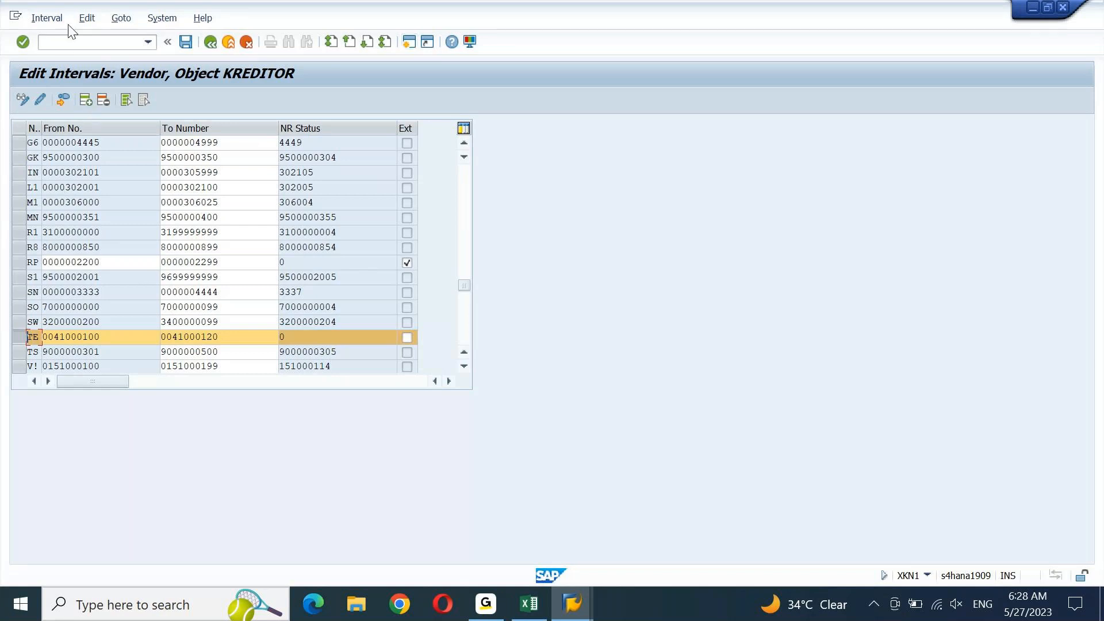
{"action": "left_click", "coordinate": [48, 18]}
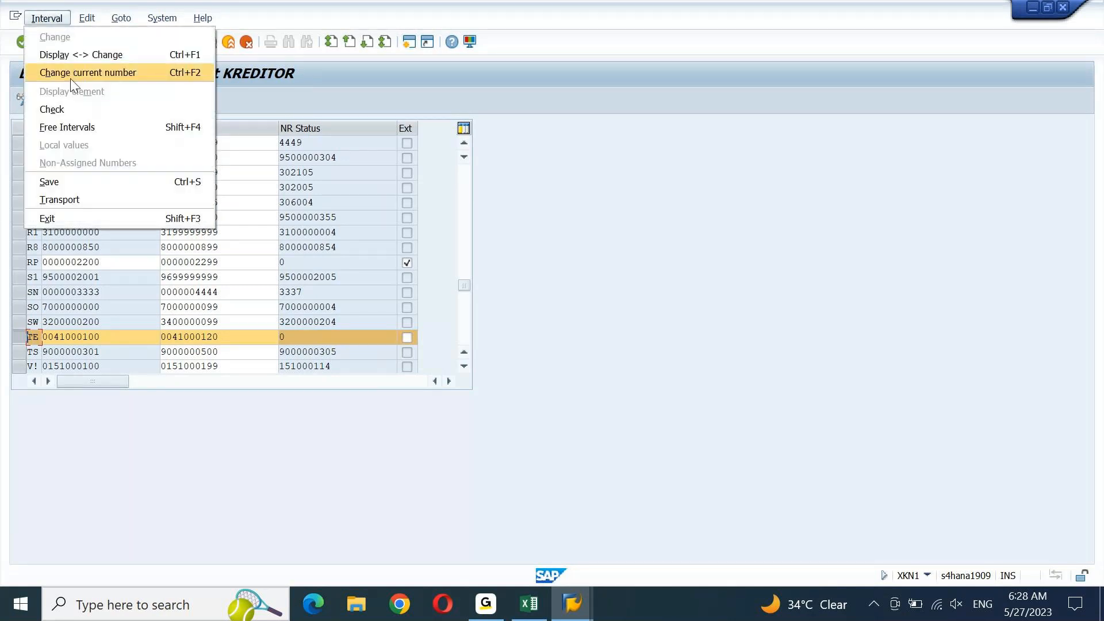
{"action": "left_click", "coordinate": [75, 128]}
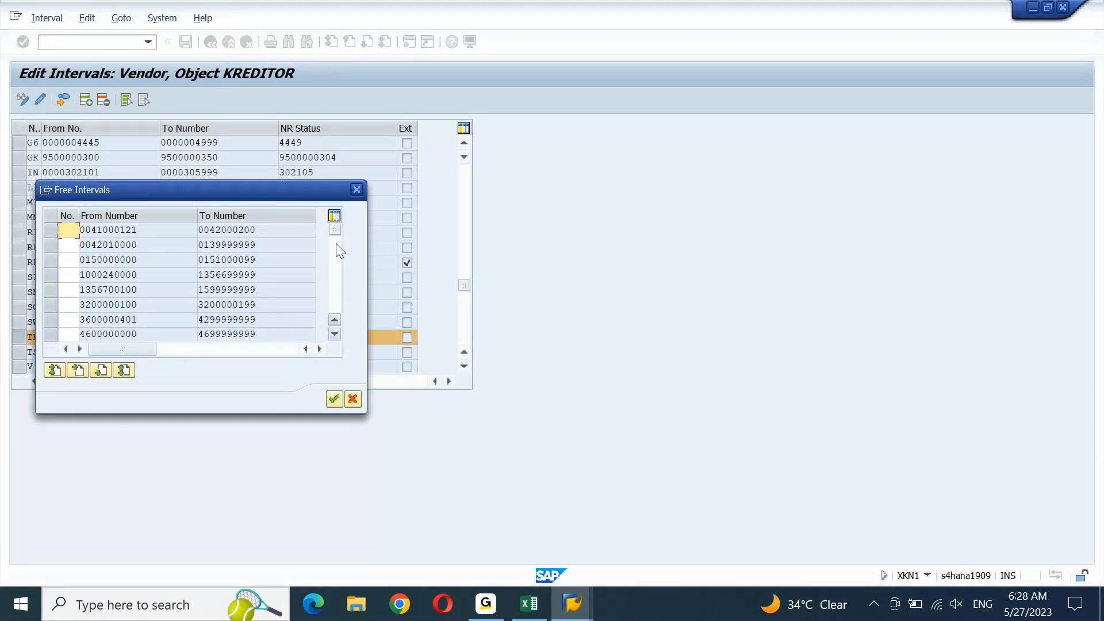
{"action": "scroll", "coordinate": [342, 272], "scroll_direction": "down", "scroll_amount": 3}
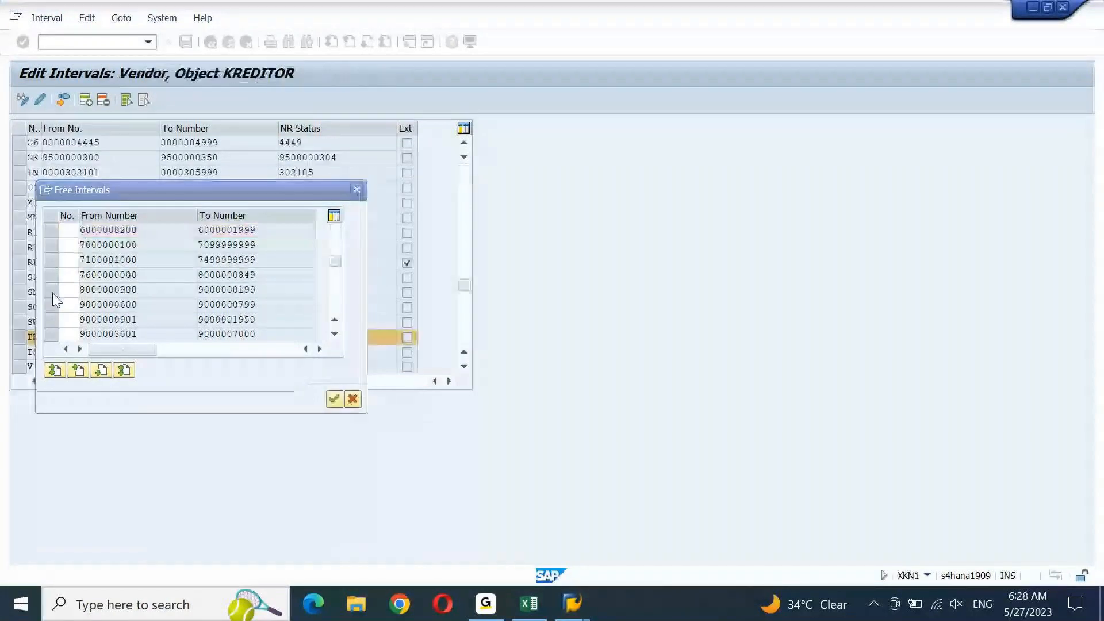
{"action": "left_click", "coordinate": [53, 287]}
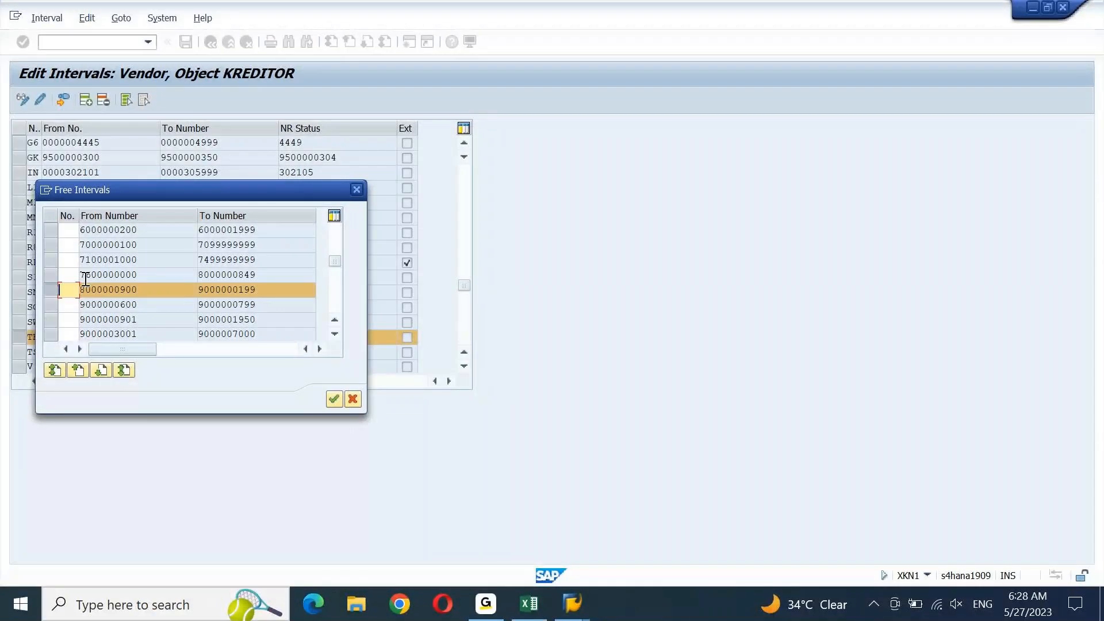
{"action": "left_click", "coordinate": [53, 284]}
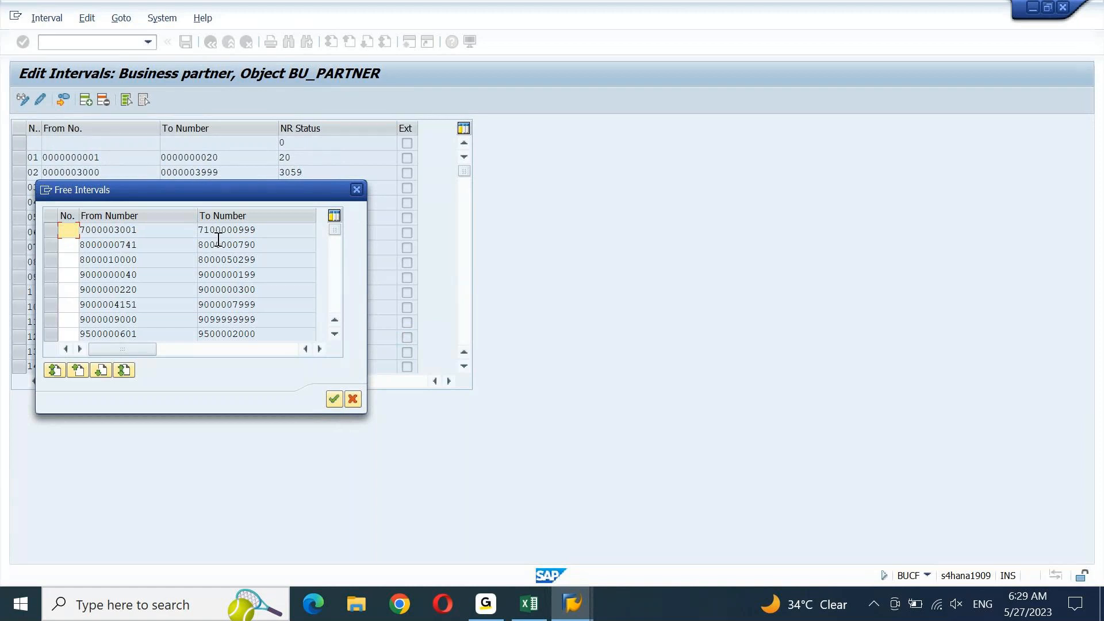
{"action": "key", "text": "Escape"}
{"action": "key", "text": "alt+Tab"}
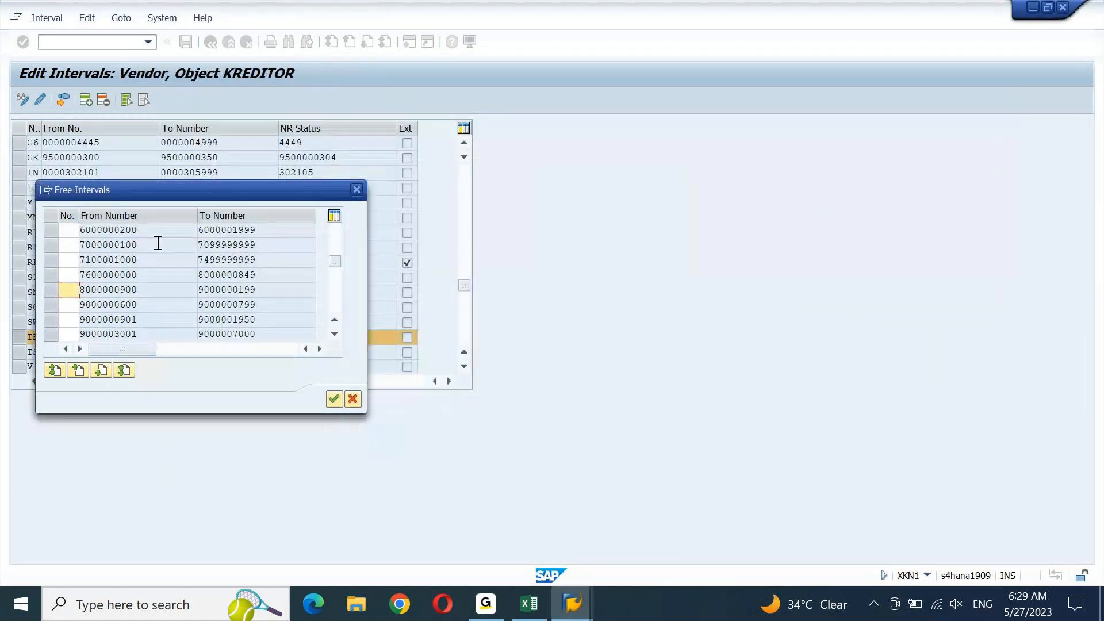
{"action": "left_click", "coordinate": [50, 247]}
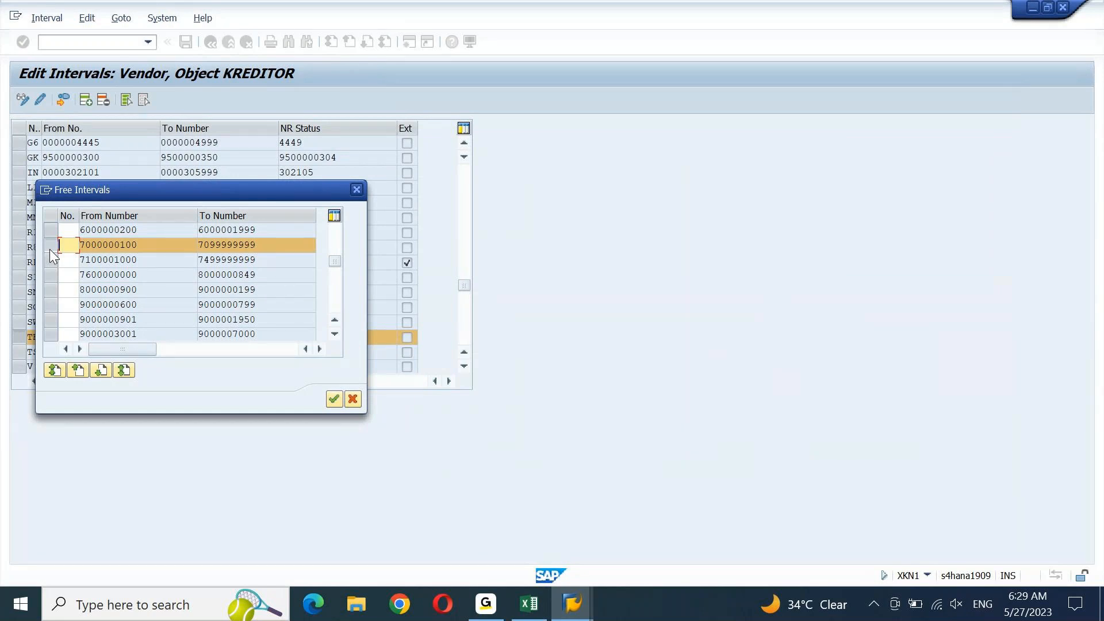
{"action": "key", "text": "alt+Tab"}
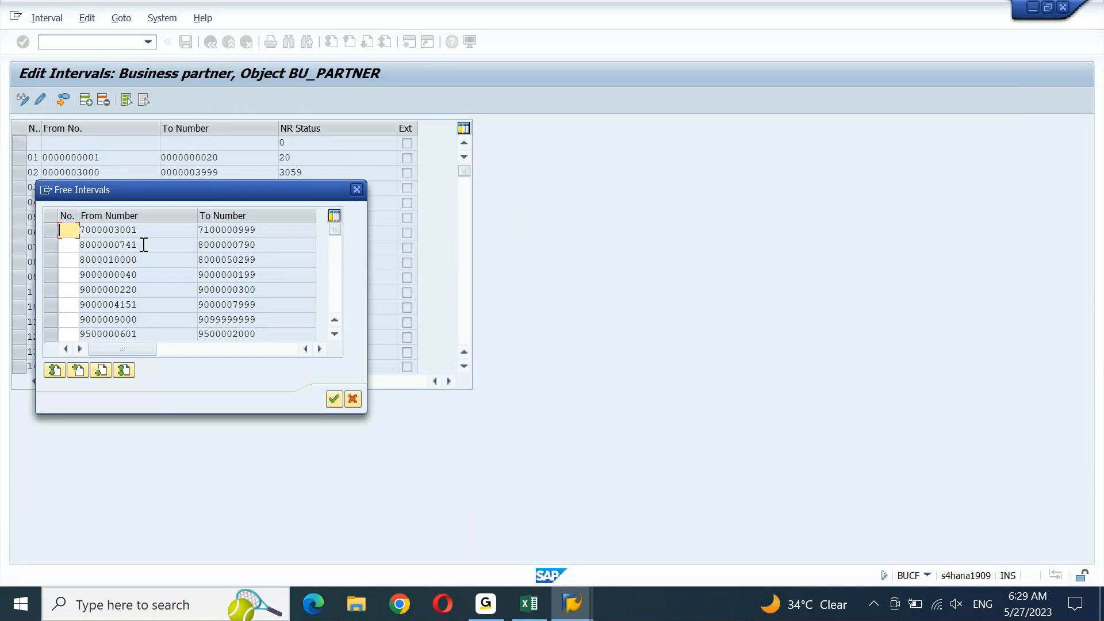
{"action": "key", "text": "alt+Tab"}
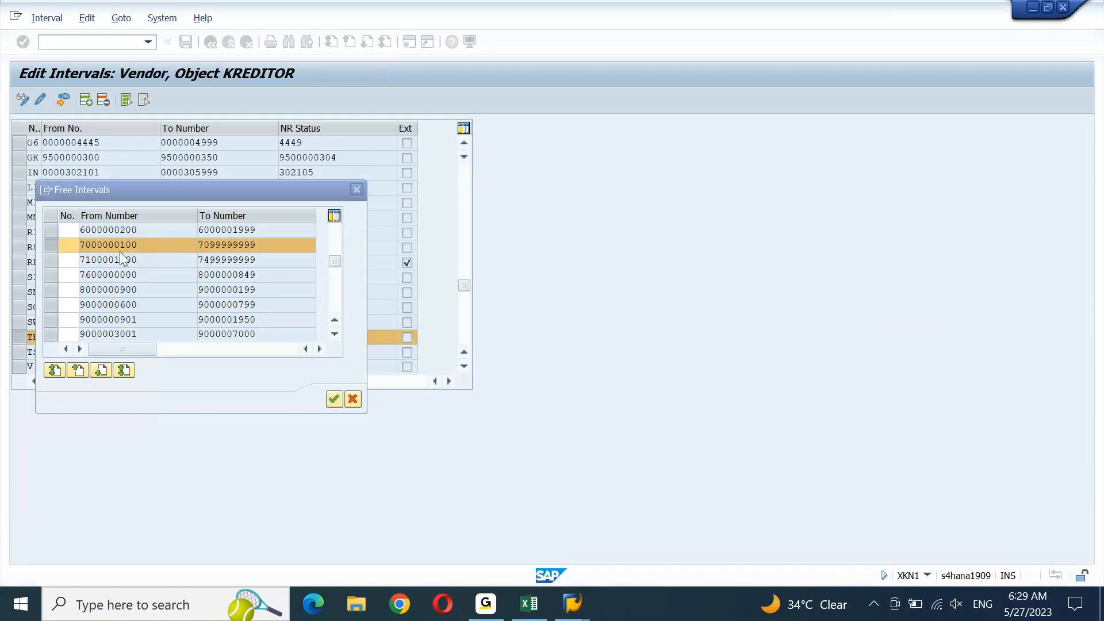
{"action": "left_click", "coordinate": [51, 246]}
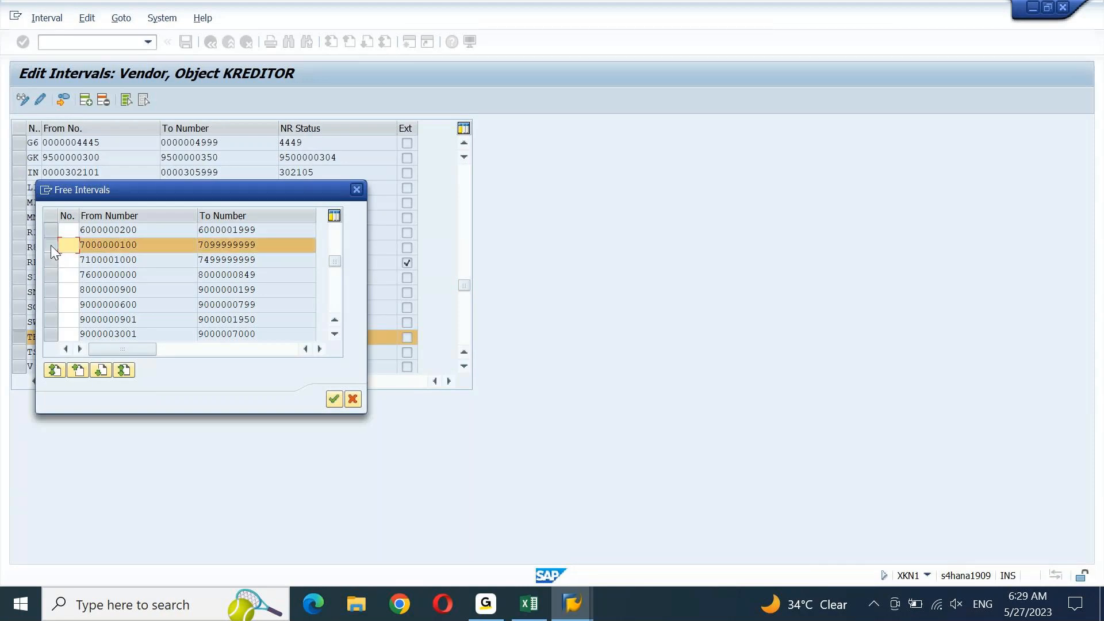
{"action": "left_click", "coordinate": [359, 191]}
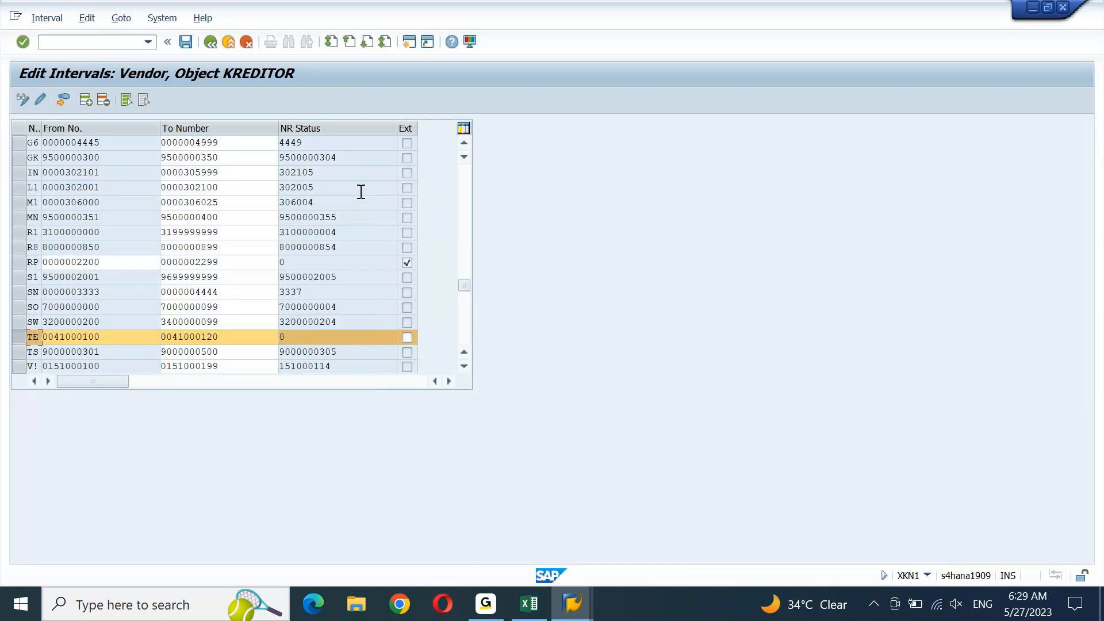
{"action": "left_click", "coordinate": [123, 41]}
Run OBAS and position the assignment list on account group TEST
{"action": "type", "text": "/nobas"}
{"action": "key", "text": "Return"}
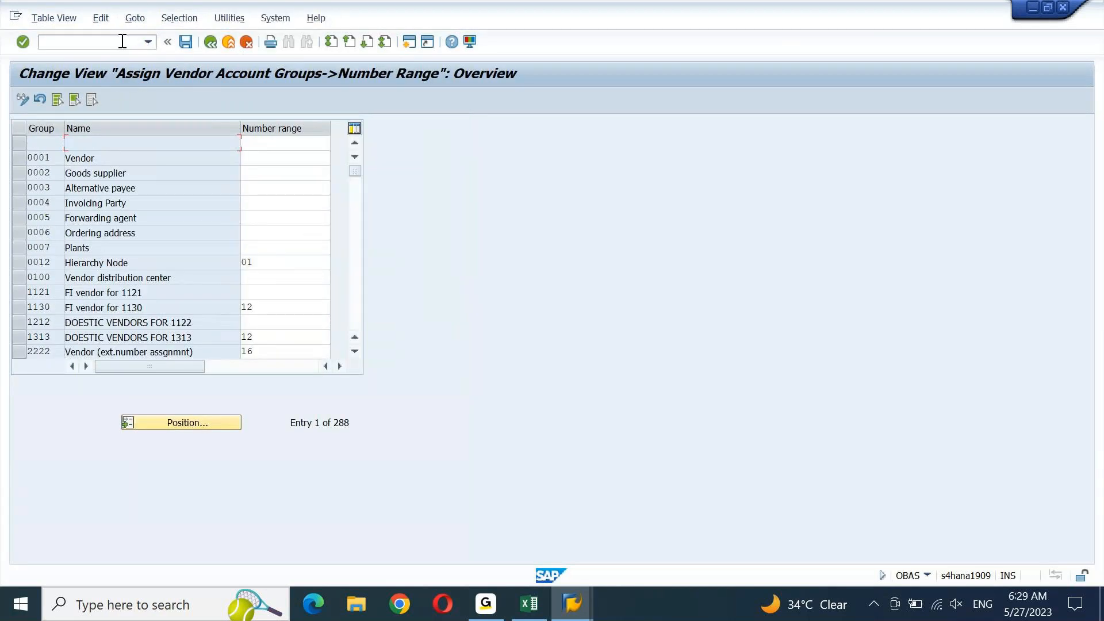
{"action": "left_click", "coordinate": [185, 424]}
{"action": "type", "text": "test"}
{"action": "key", "text": "Return"}
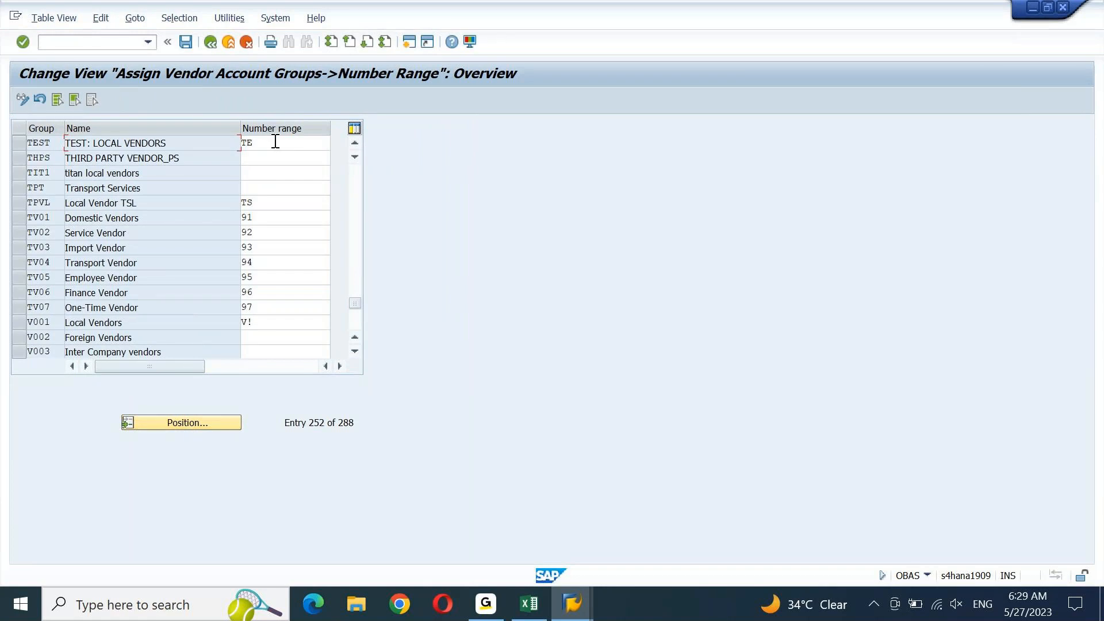
Clear TEST's TE number range assignment and save it under the customizing request
{"action": "left_click_drag", "start_coordinate": [276, 142], "coordinate": [221, 153]}
{"action": "key", "text": "Delete"}
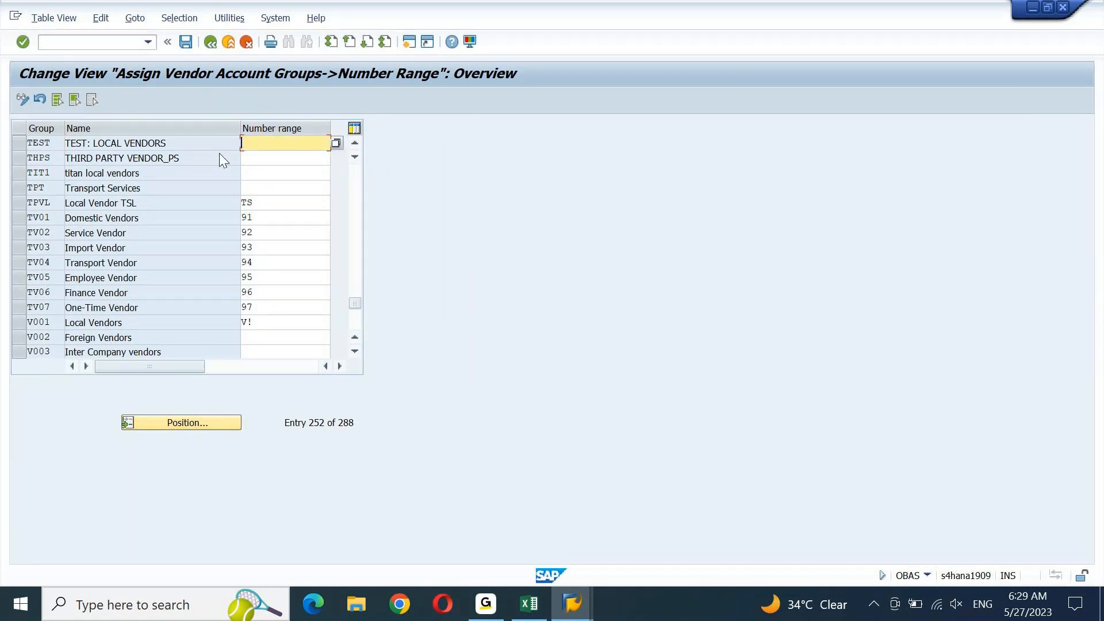
{"action": "key", "text": "ctrl+s"}
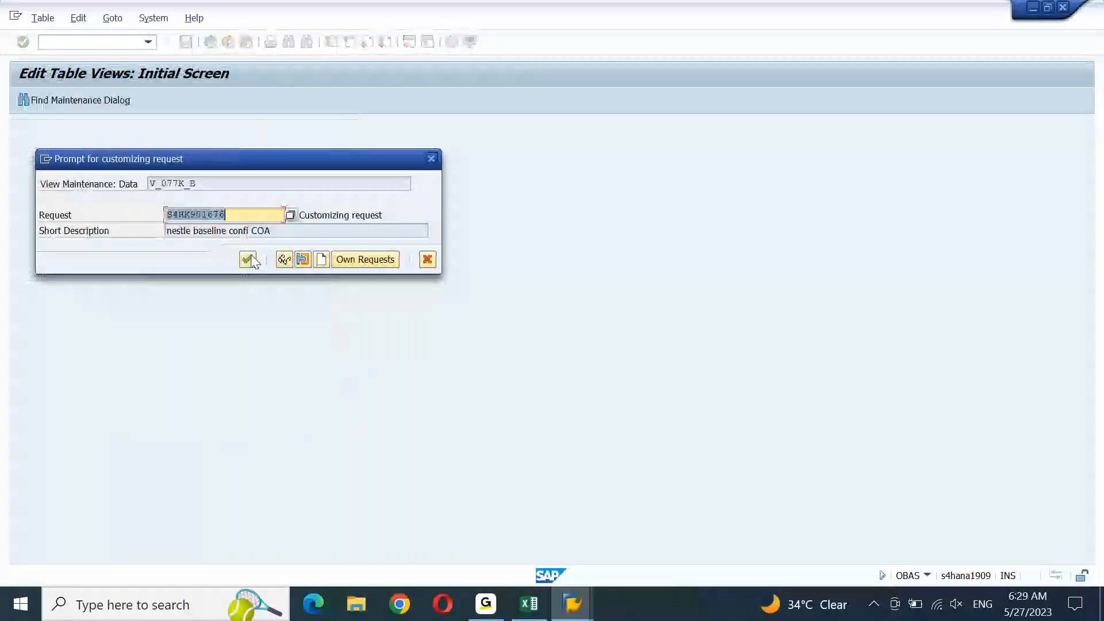
{"action": "left_click", "coordinate": [249, 259]}
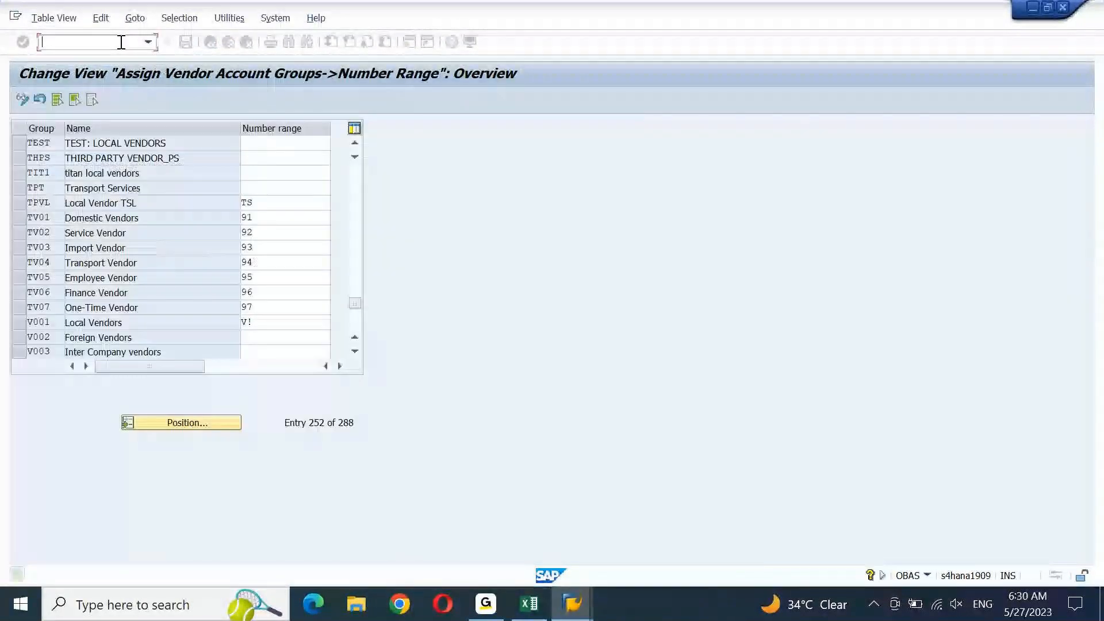
{"action": "type", "text": "/nx"}
{"action": "type", "text": "d"}
{"action": "key", "text": "Return"}
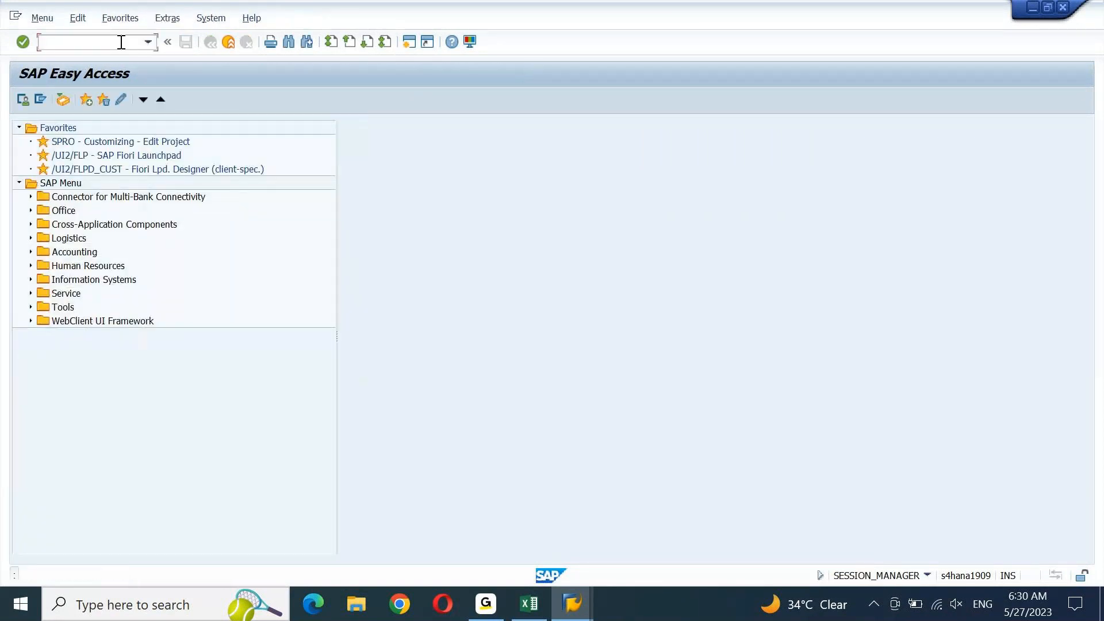
Open the KREDITOR vendor number range intervals for editing with XKN1
{"action": "type", "text": "xkn1"}
{"action": "key", "text": "Return"}
{"action": "left_click", "coordinate": [205, 164]}
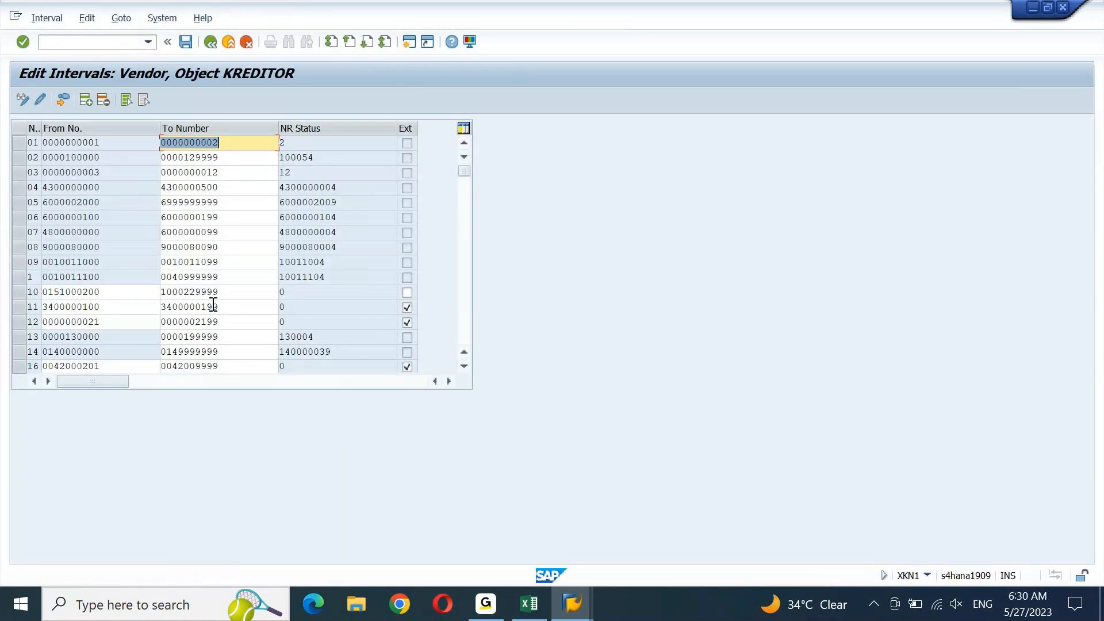
{"action": "left_click_drag", "start_coordinate": [463, 170], "coordinate": [462, 278]}
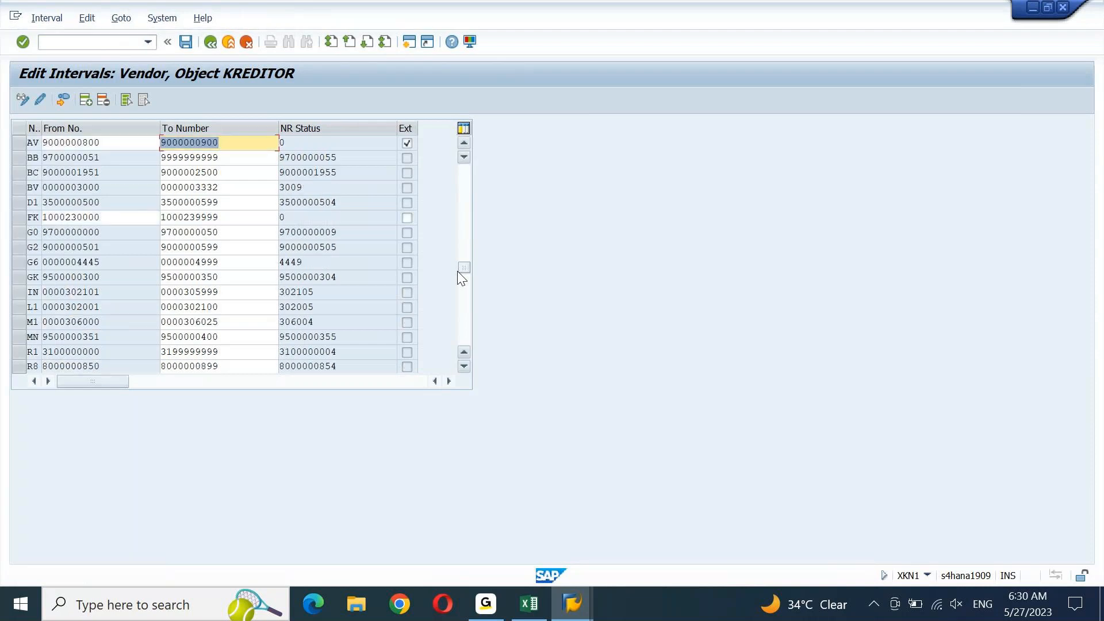
{"action": "scroll", "coordinate": [458, 271], "scroll_direction": "down", "scroll_amount": 5}
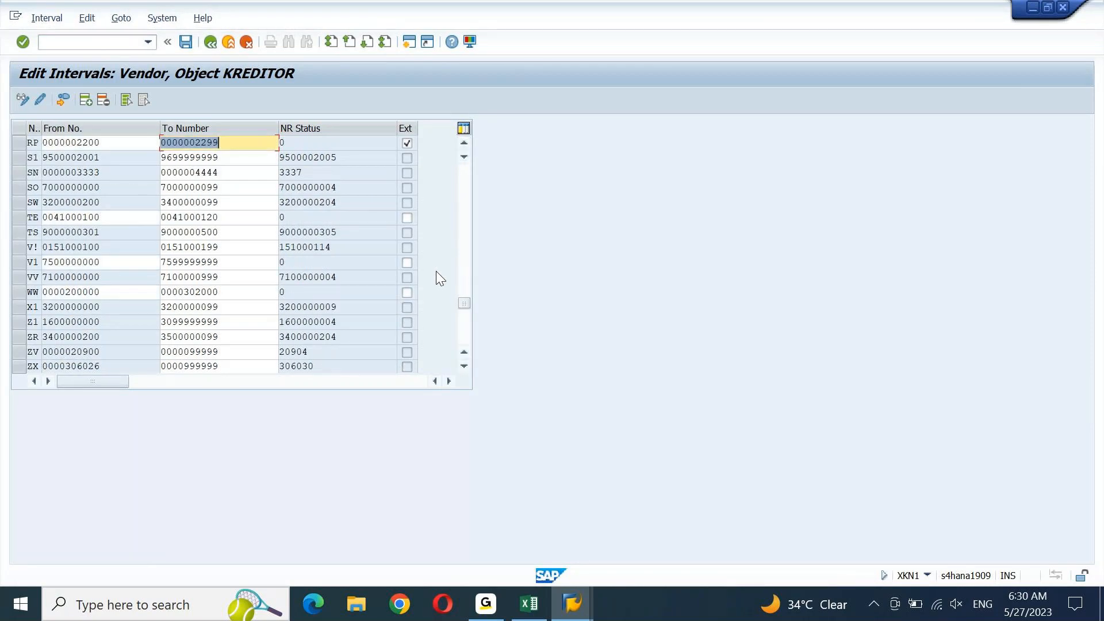
{"action": "left_click", "coordinate": [19, 220]}
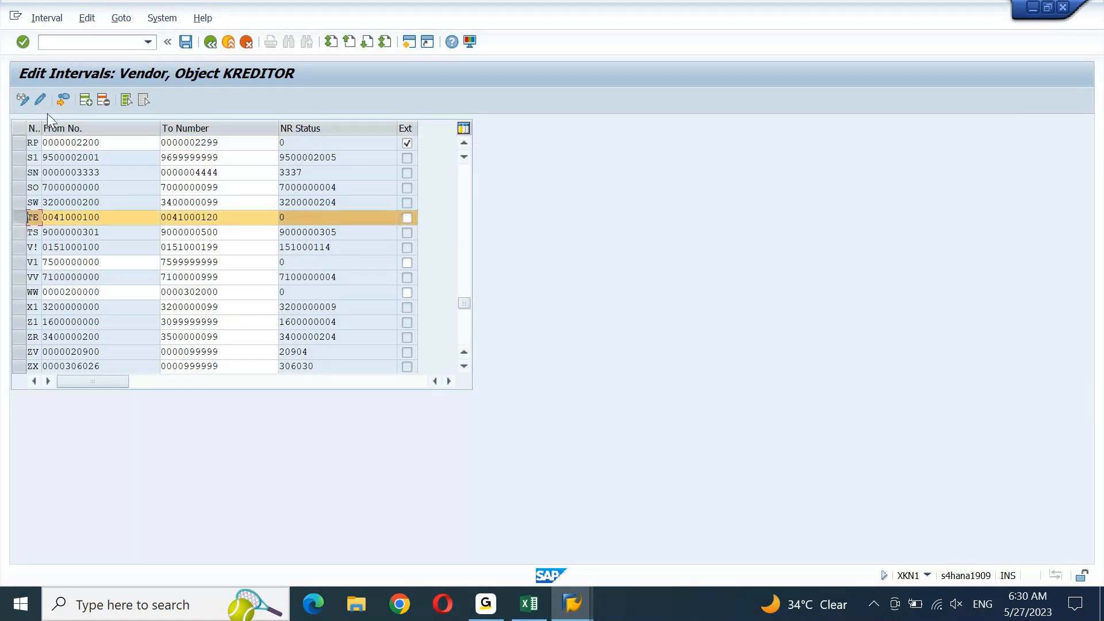
{"action": "left_click", "coordinate": [105, 100]}
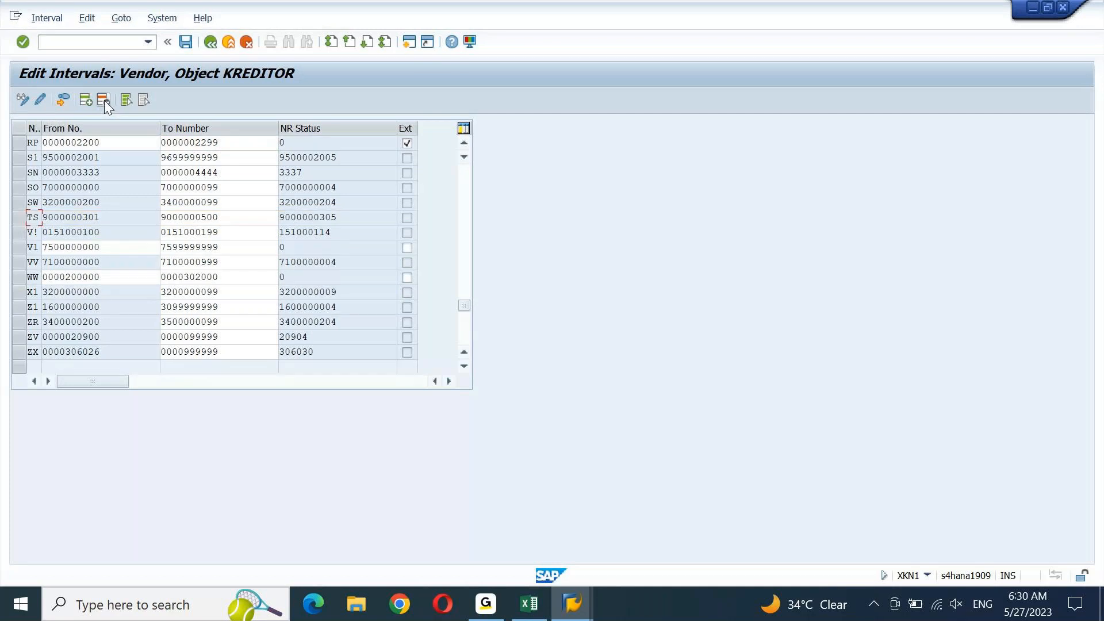
{"action": "left_click", "coordinate": [186, 42]}
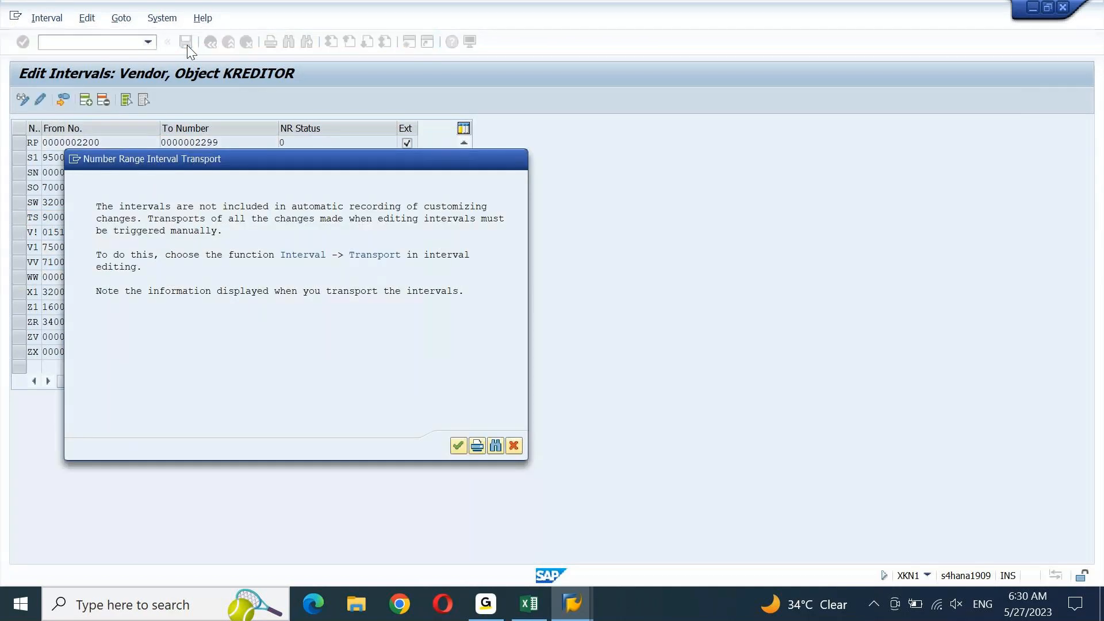
{"action": "key", "text": "Return"}
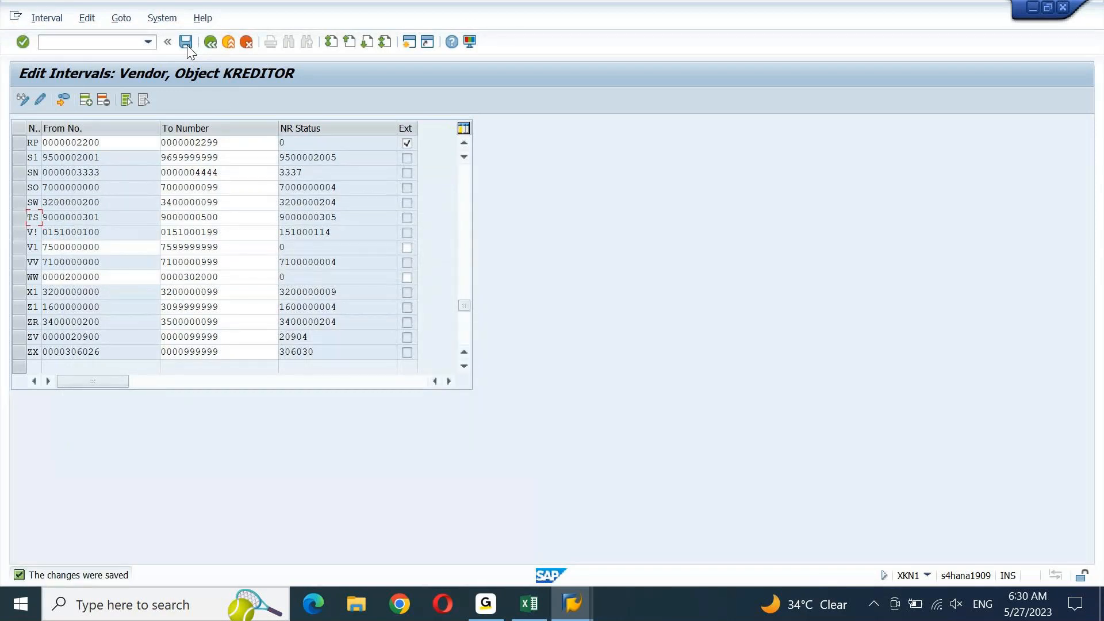
{"action": "left_click", "coordinate": [39, 19]}
{"action": "left_click", "coordinate": [70, 127]}
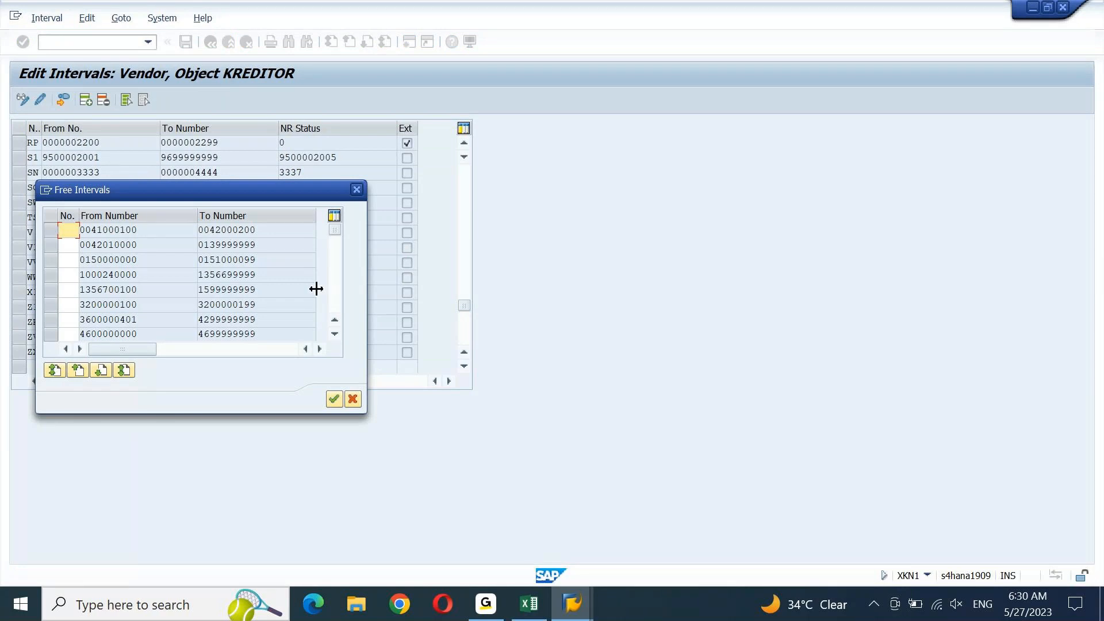
{"action": "left_click", "coordinate": [339, 296]}
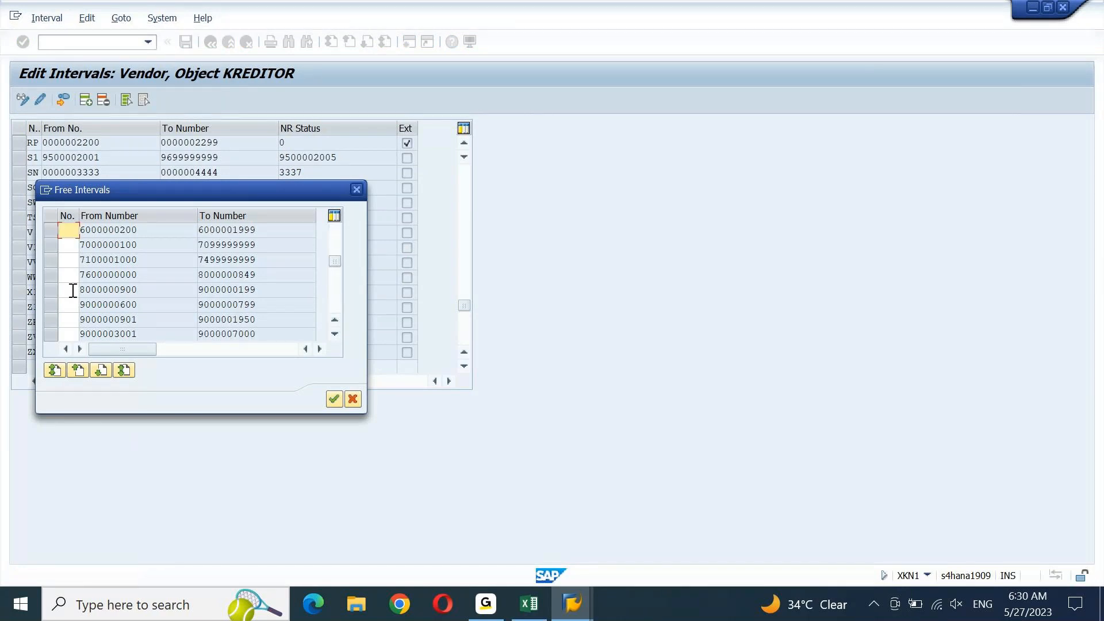
{"action": "left_click", "coordinate": [52, 245]}
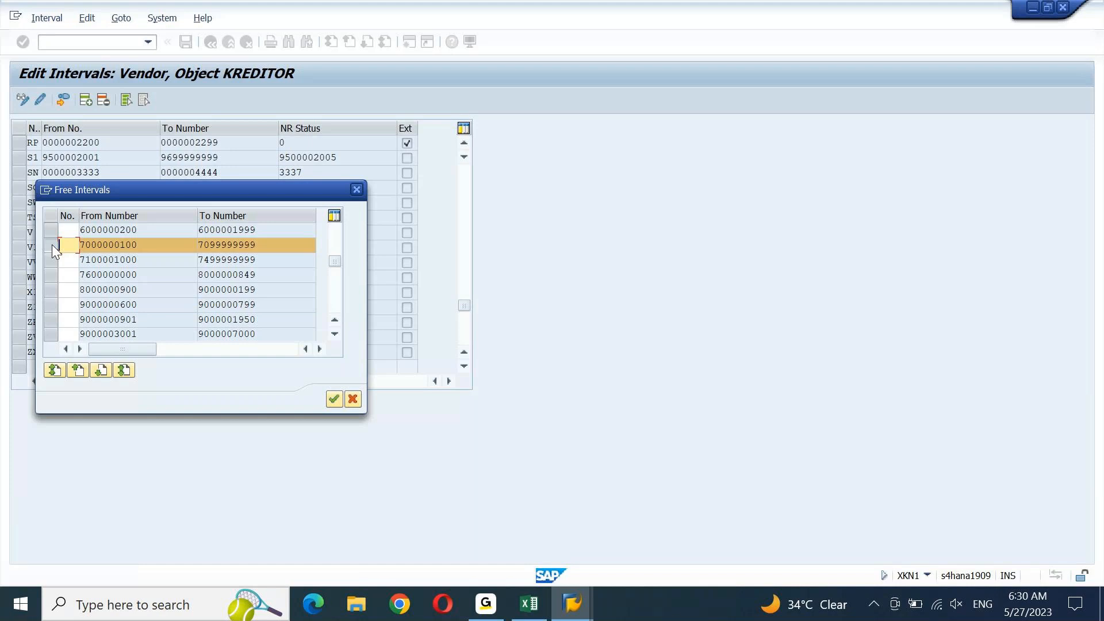
{"action": "key", "text": "alt+Tab"}
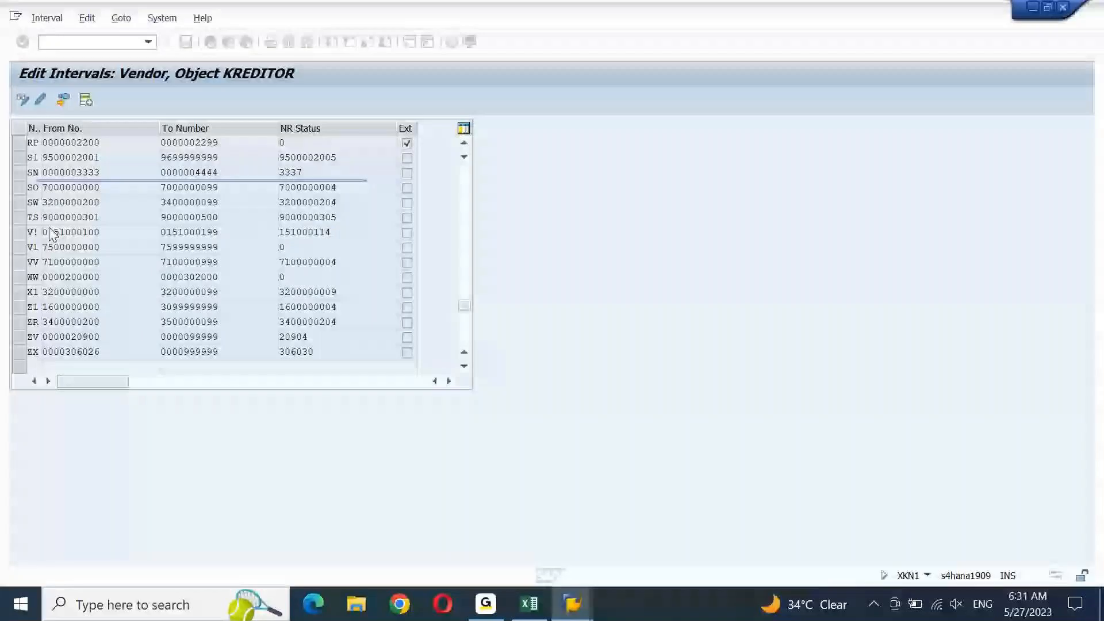
Review the vendor setup notes in Excel, then bring the vendor interval window forward
{"action": "key", "text": "super+d"}
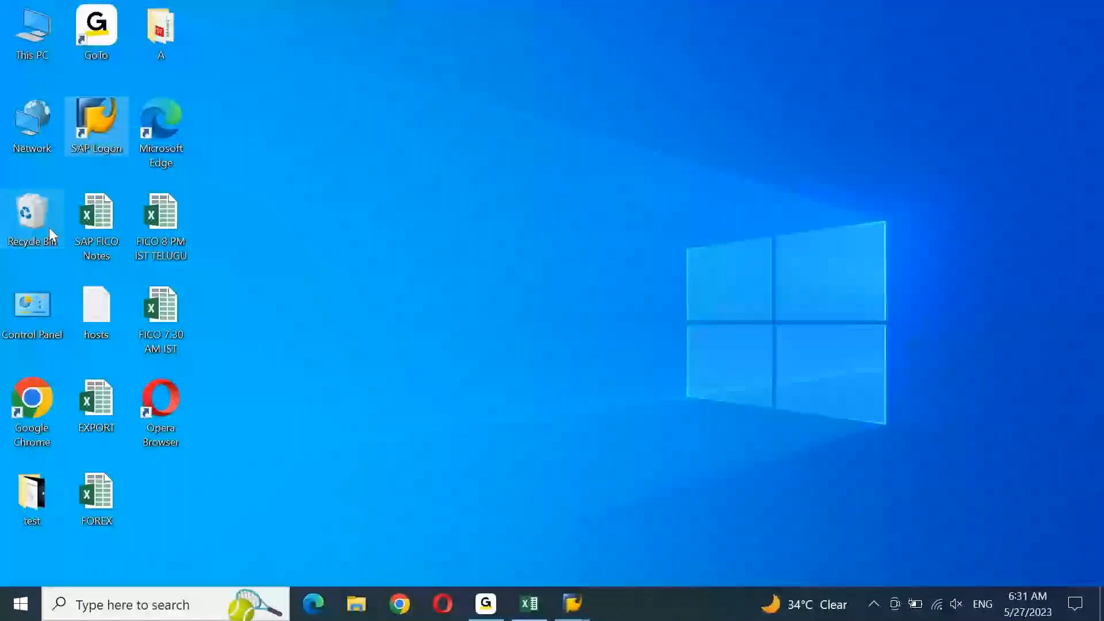
{"action": "key", "text": "super+d"}
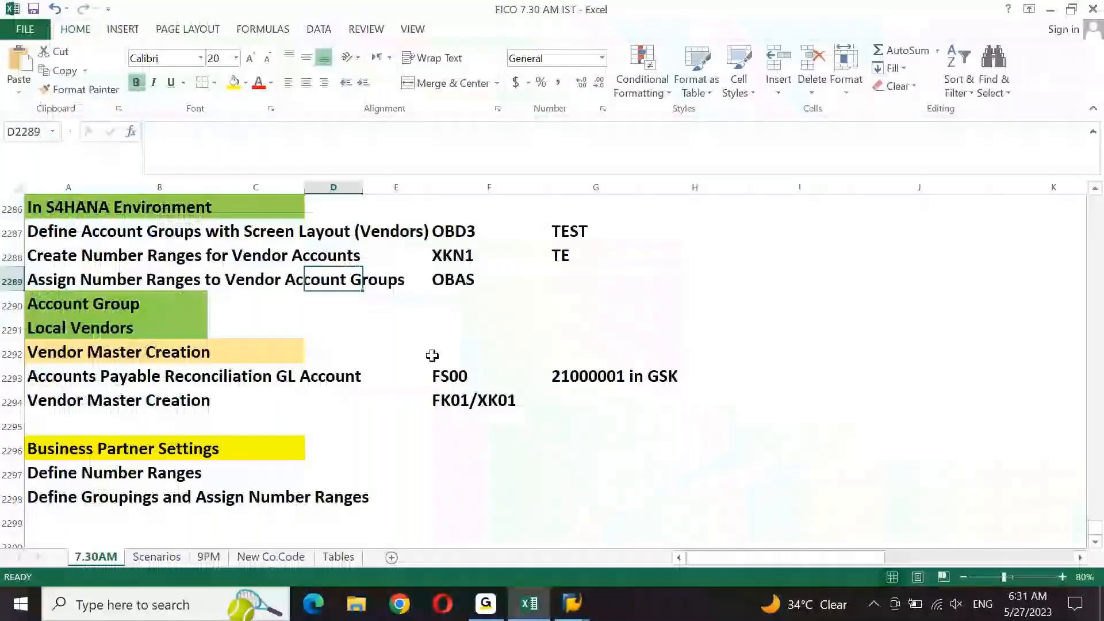
{"action": "left_click", "coordinate": [578, 609]}
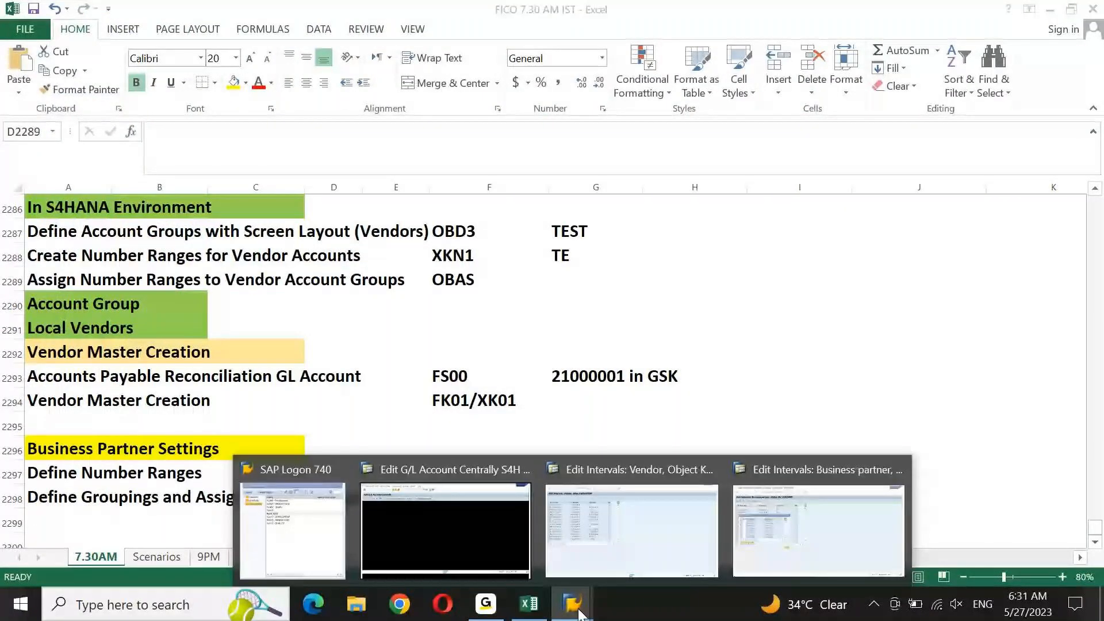
{"action": "mouse_move", "coordinate": [767, 538]}
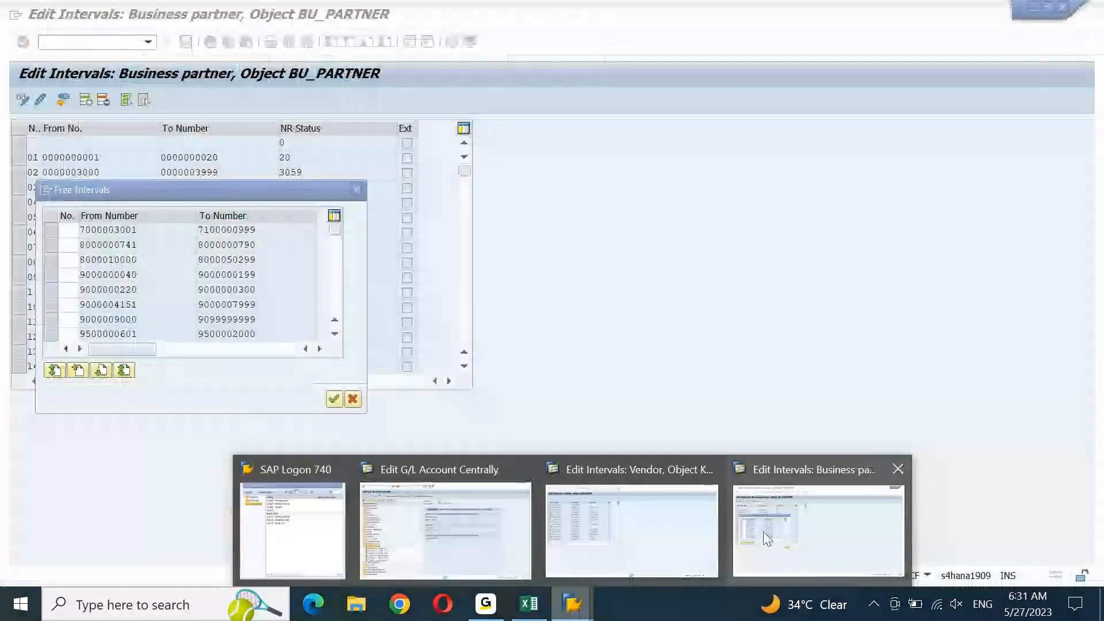
{"action": "left_click", "coordinate": [702, 534]}
{"action": "left_click", "coordinate": [576, 609]}
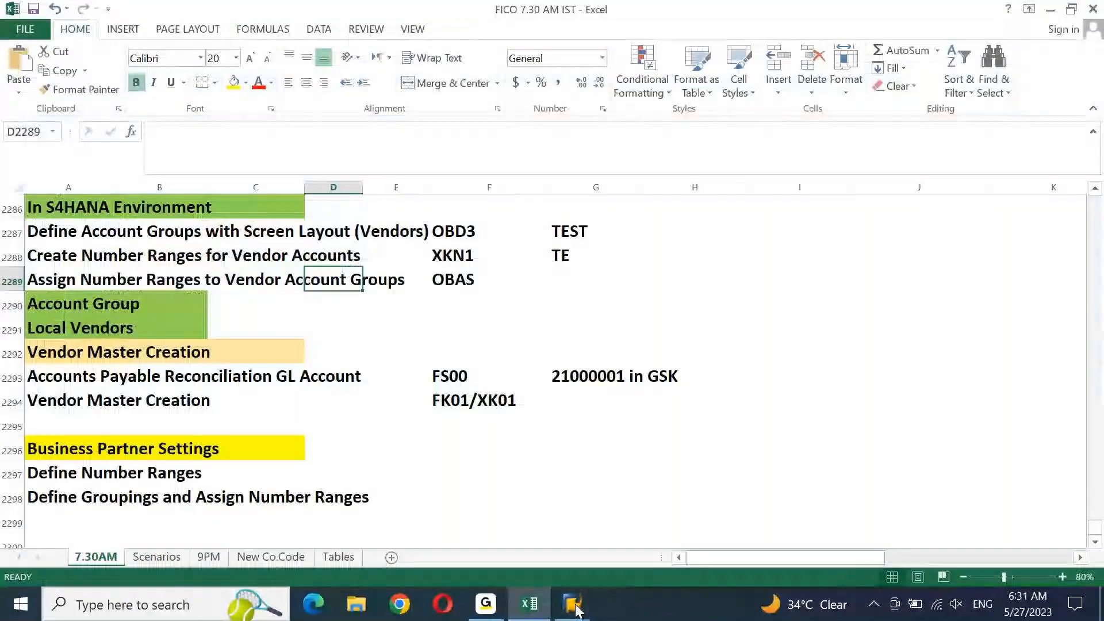
{"action": "mouse_move", "coordinate": [587, 588]}
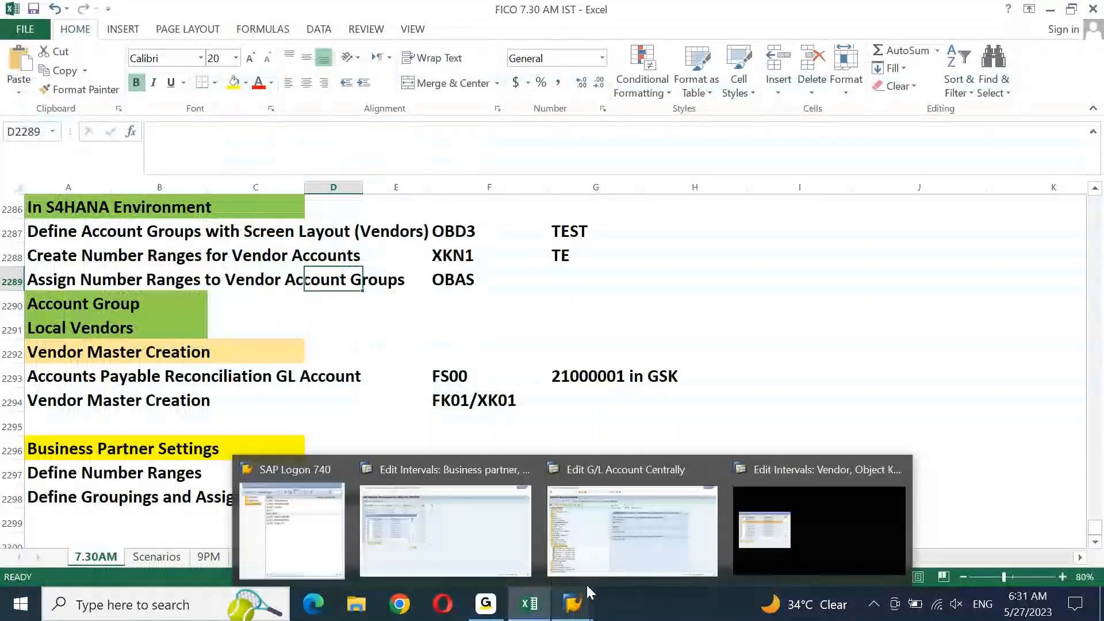
{"action": "left_click", "coordinate": [742, 523]}
{"action": "left_click", "coordinate": [573, 605]}
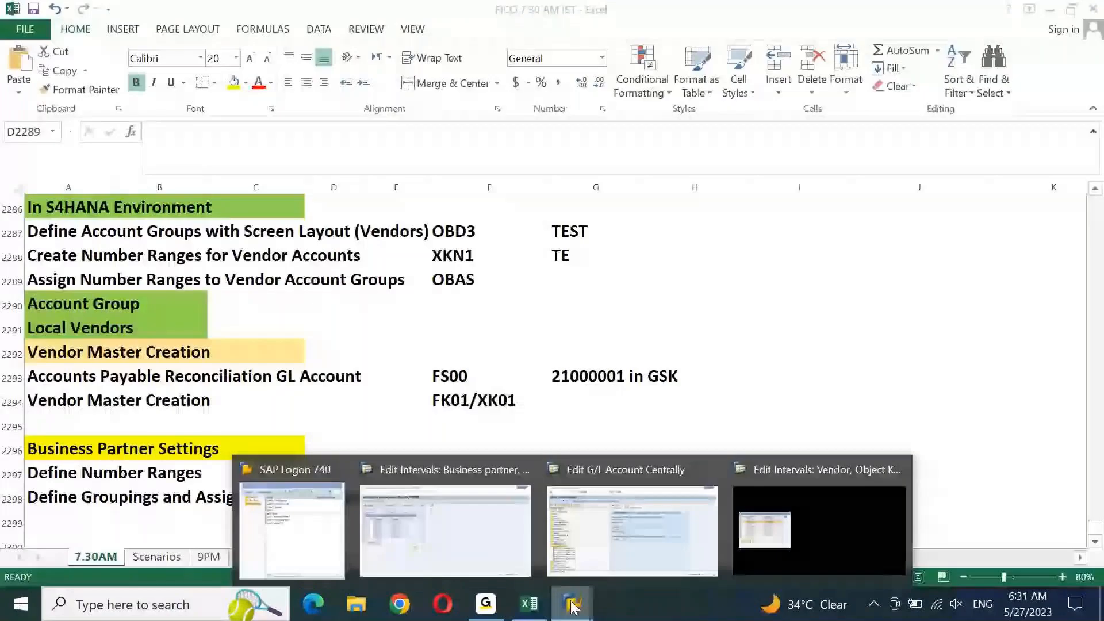
{"action": "left_click", "coordinate": [576, 605]}
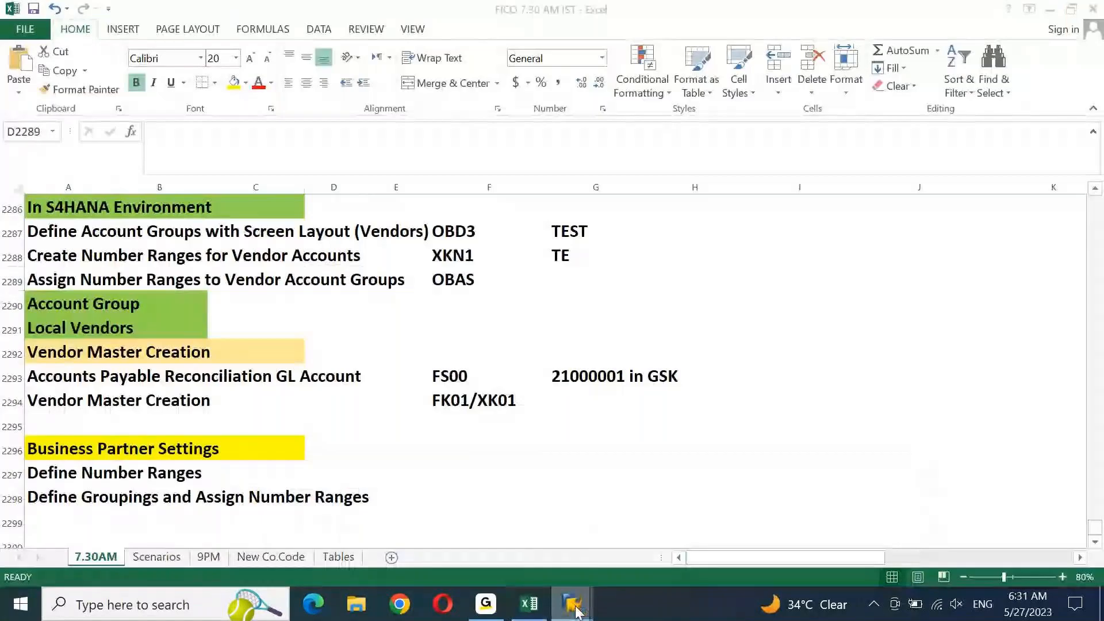
{"action": "left_click", "coordinate": [575, 613]}
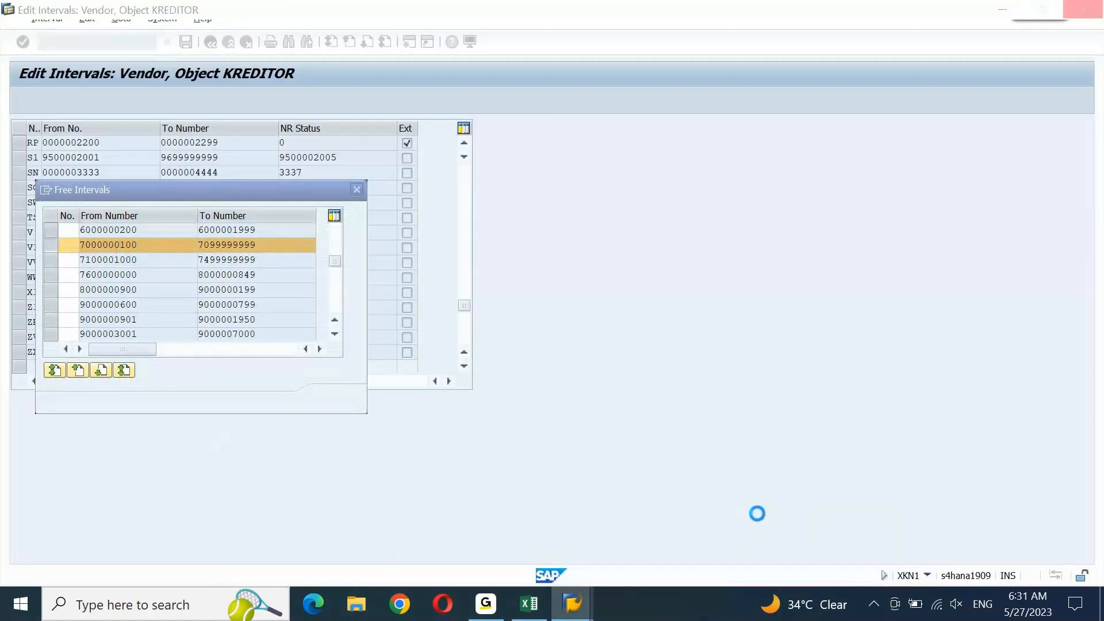
{"action": "key", "text": "alt+Tab"}
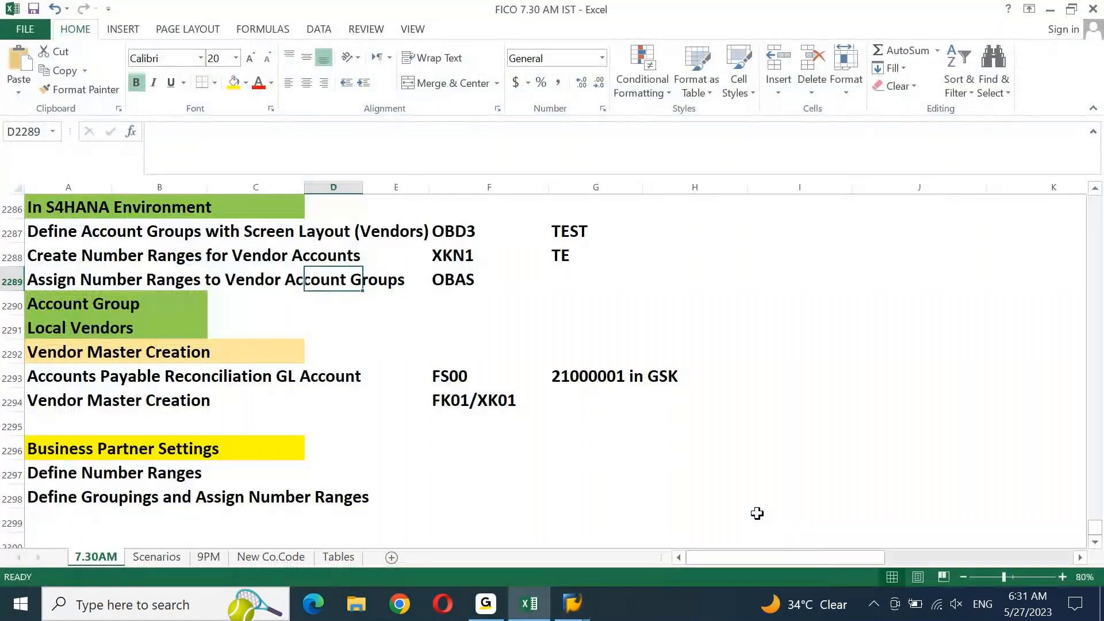
{"action": "key", "text": "alt+Tab"}
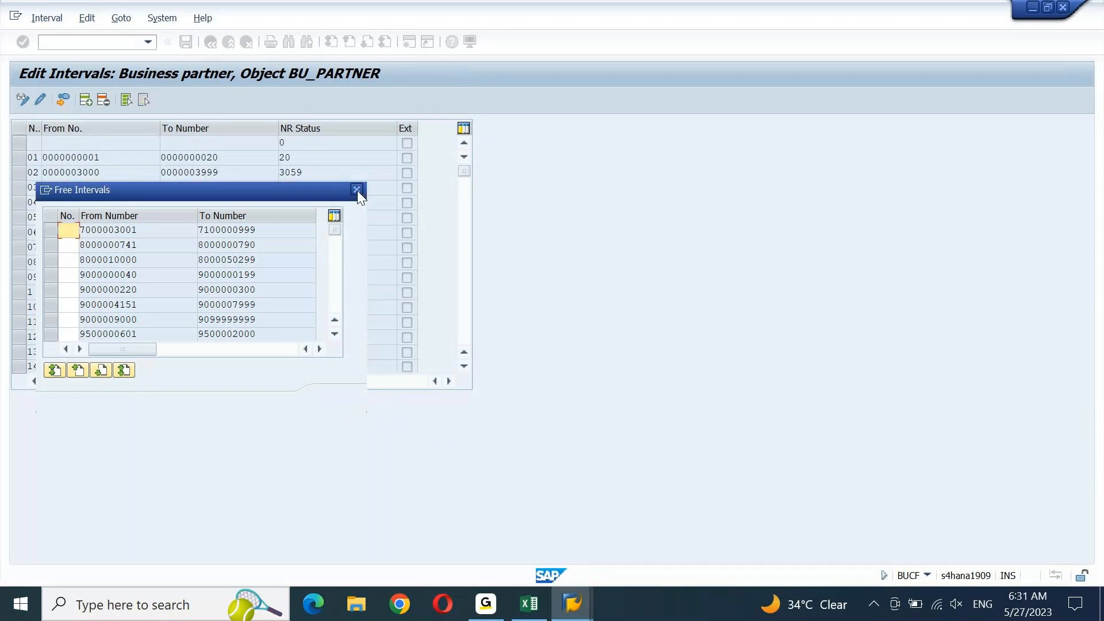
{"action": "left_click", "coordinate": [357, 191]}
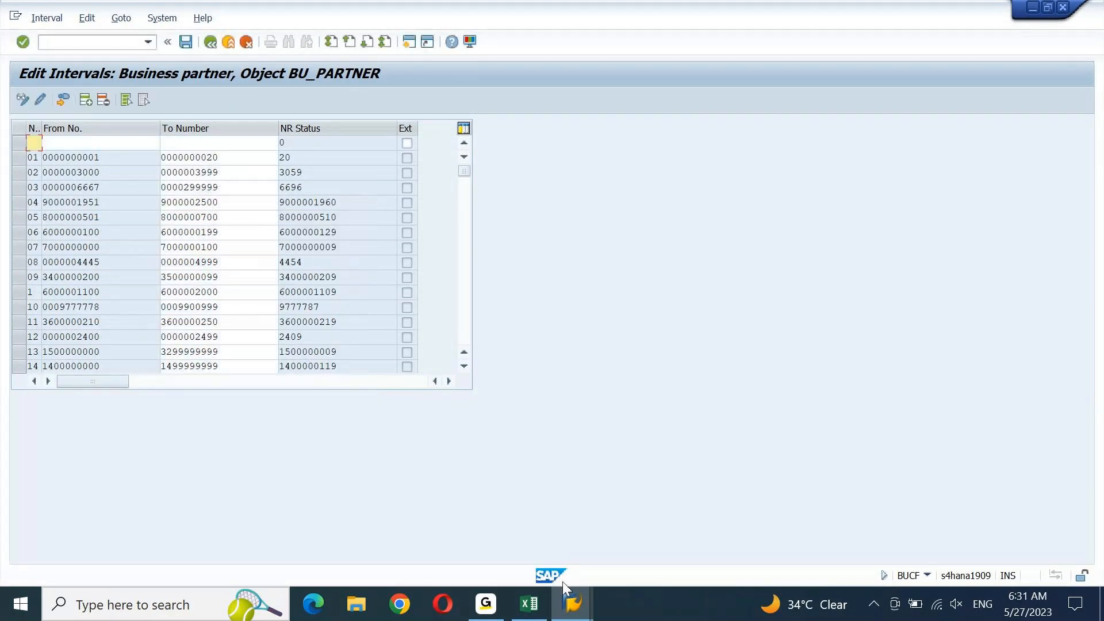
Bring the Business partner interval window forward and close the blank extra SAP window
{"action": "left_click", "coordinate": [571, 601]}
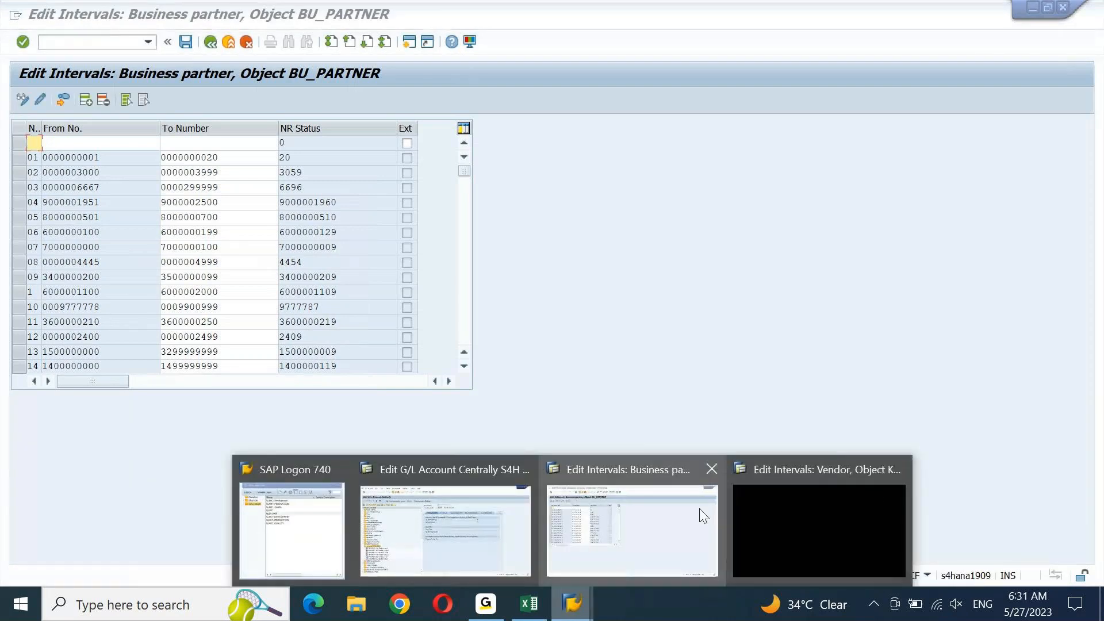
{"action": "left_click", "coordinate": [704, 516]}
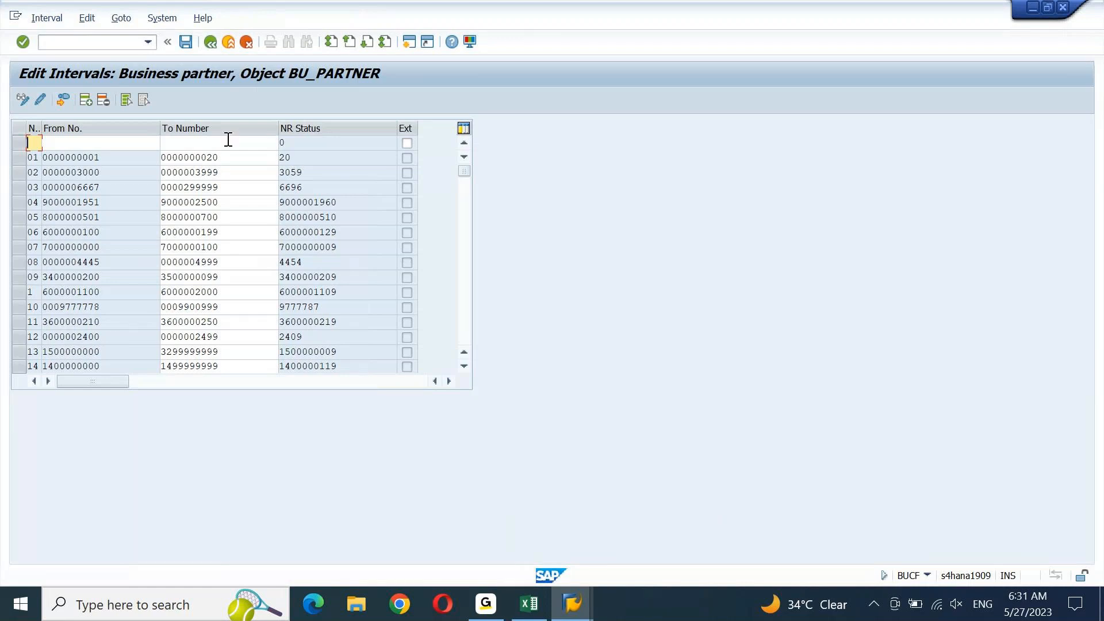
{"action": "mouse_move", "coordinate": [572, 604]}
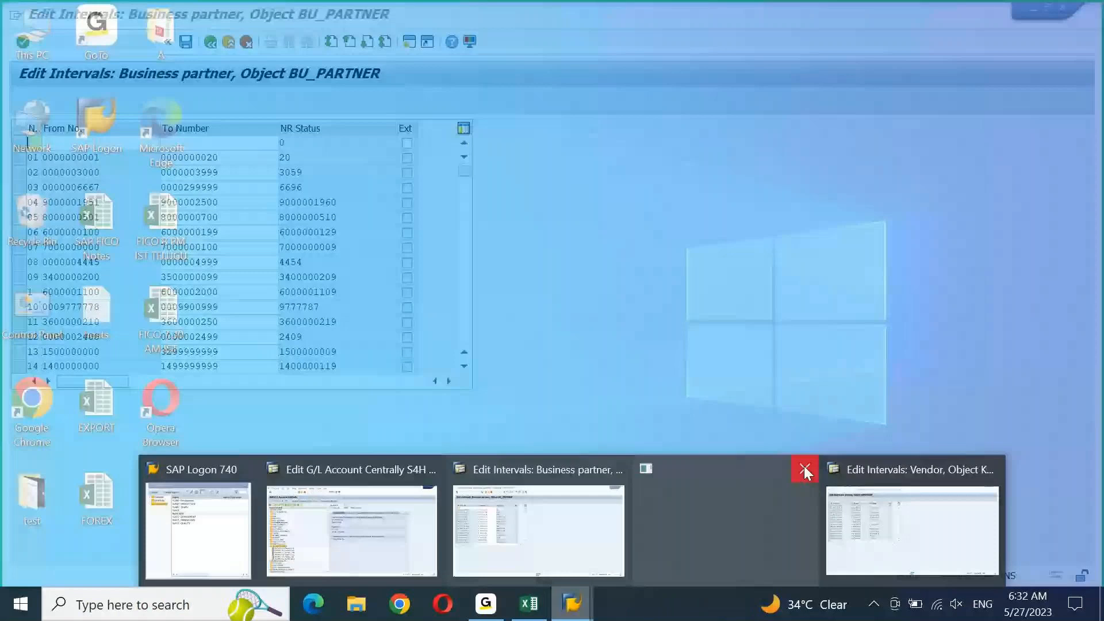
{"action": "left_click", "coordinate": [804, 467]}
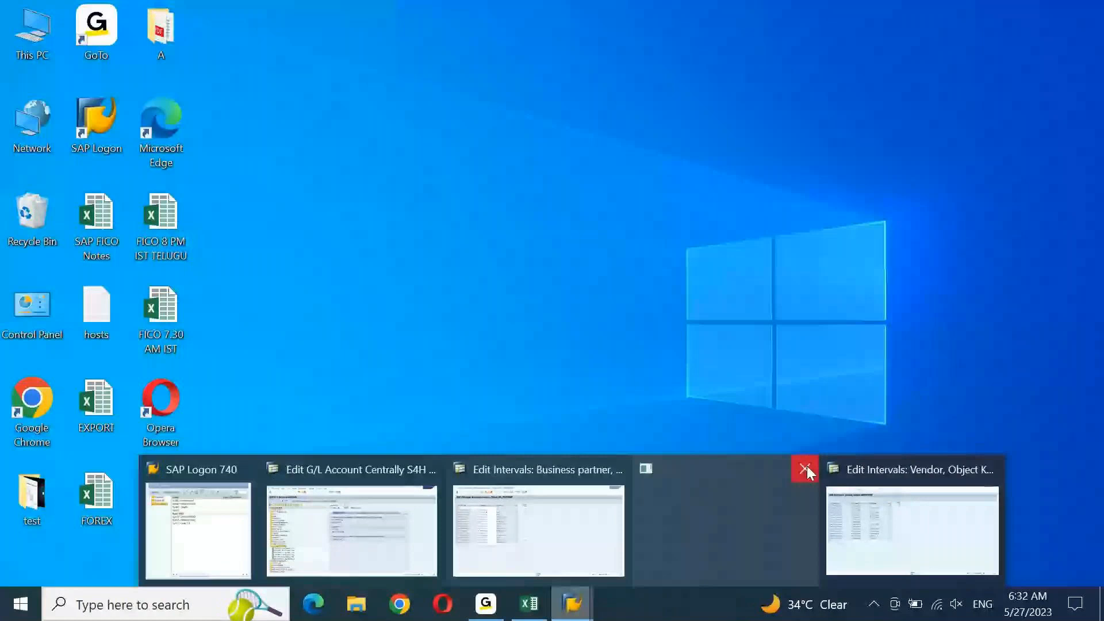
Bring the vendor interval window forward, then close all open SAP sessions
{"action": "left_click", "coordinate": [862, 520]}
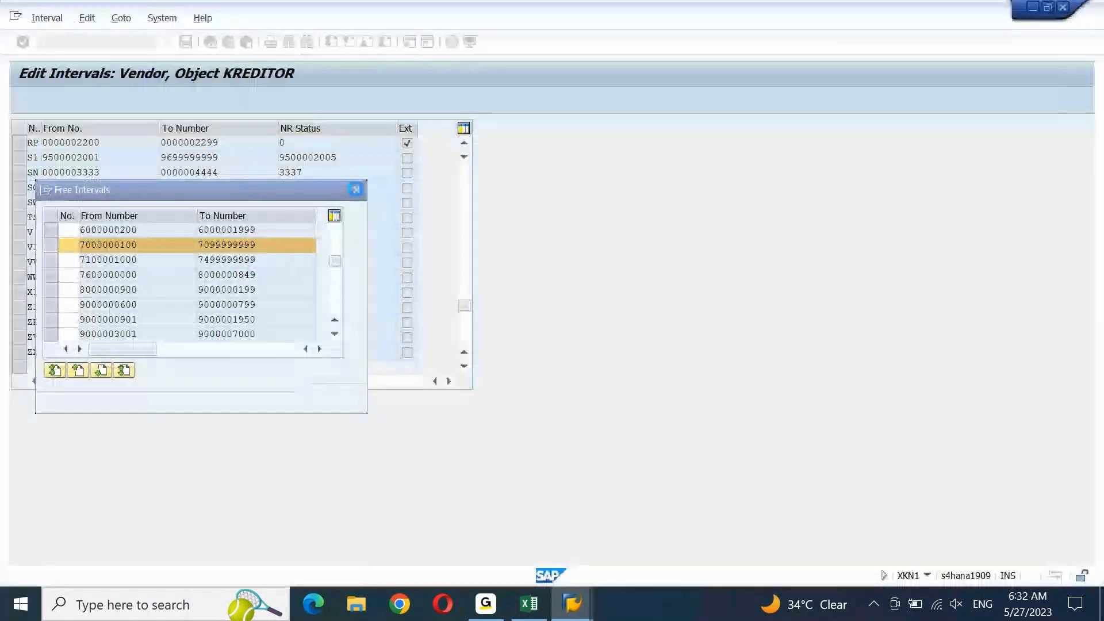
{"action": "mouse_move", "coordinate": [572, 604]}
{"action": "left_click", "coordinate": [898, 466]}
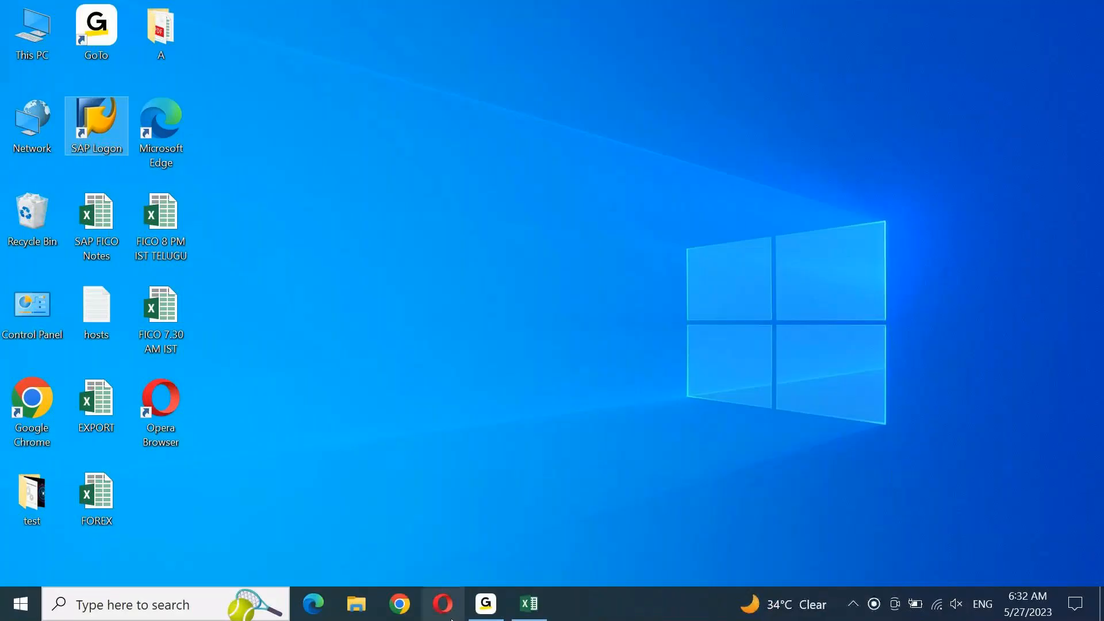
Refresh the desktop and choose the S4 1909 system in SAP Logon
{"action": "right_click", "coordinate": [414, 144]}
{"action": "left_click", "coordinate": [450, 193]}
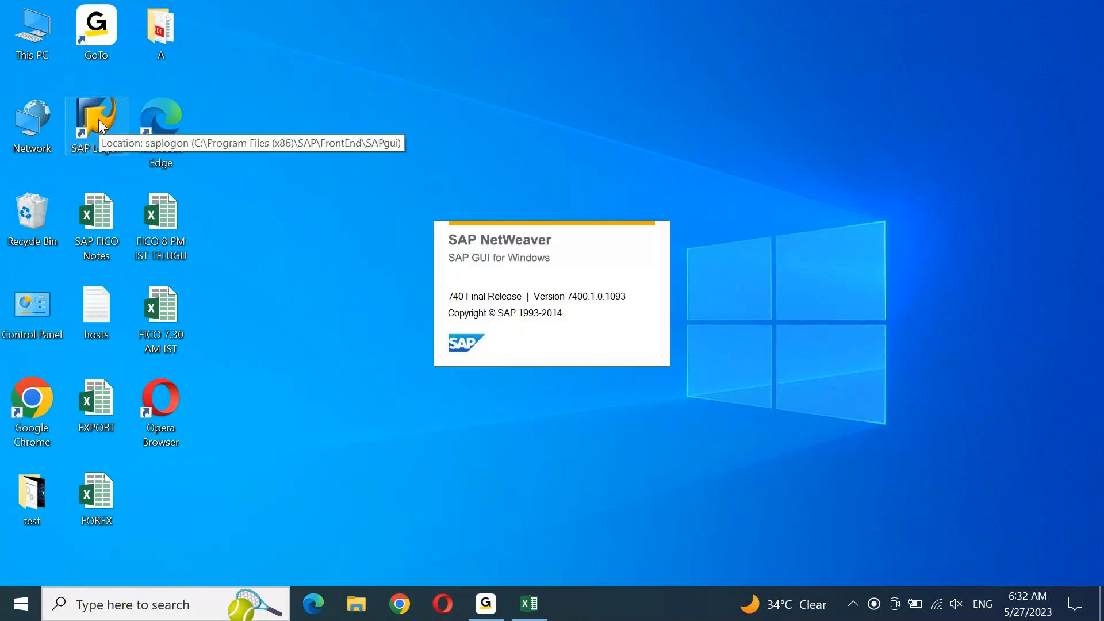
{"action": "key", "text": "Down"}
{"action": "key", "text": "Down"}
{"action": "key", "text": "Down"}
{"action": "key", "text": "Down"}
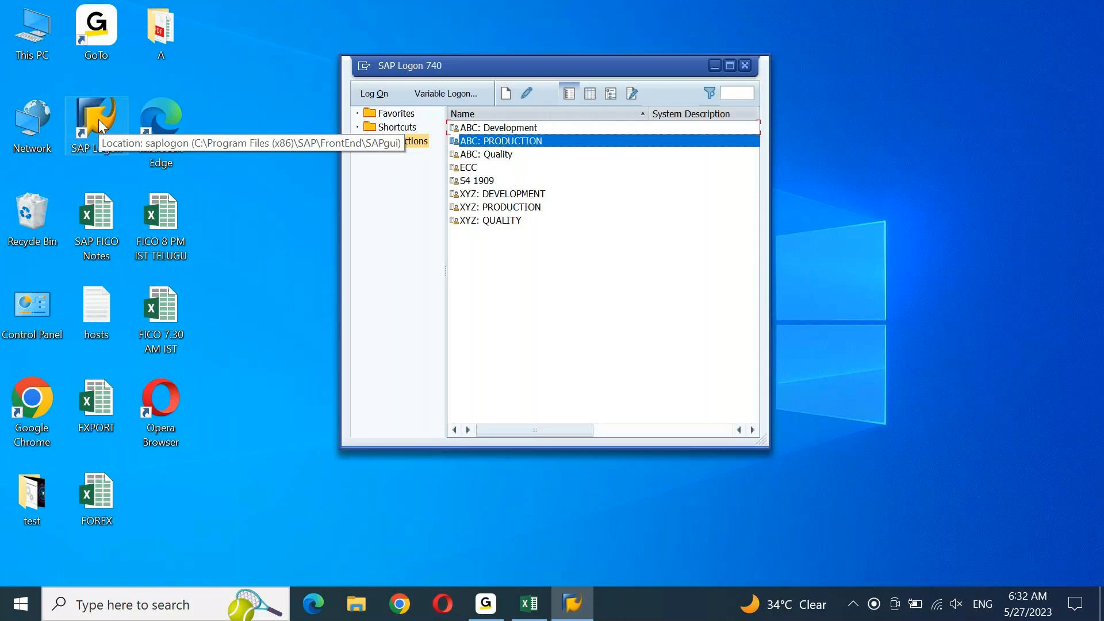
{"action": "key", "text": "Return"}
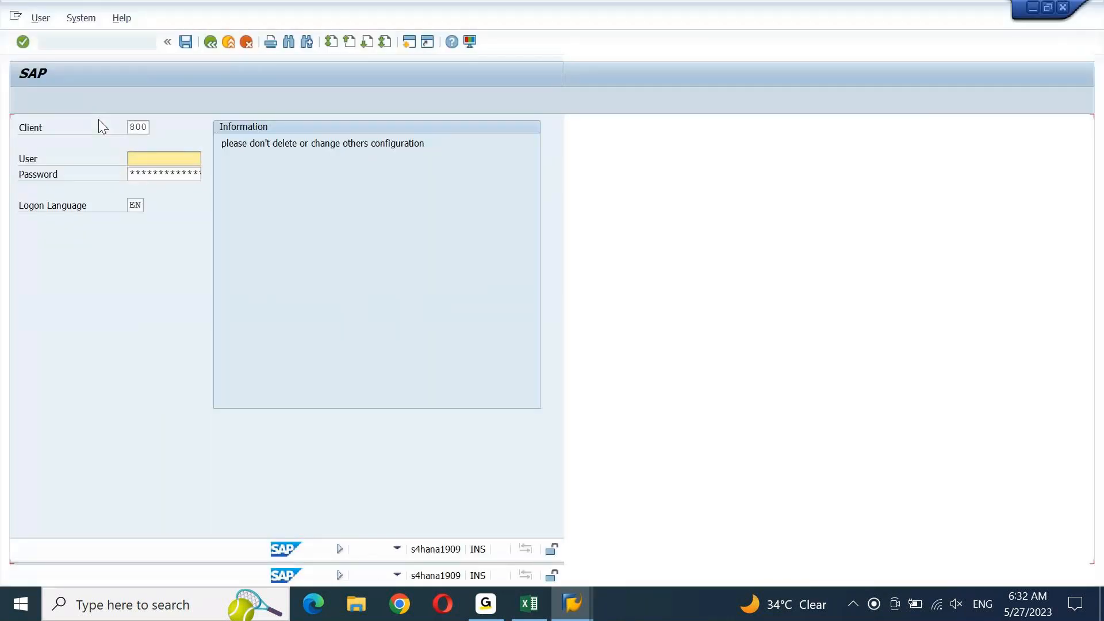
Log on with the user ID and password, then open the vendor number range maintenance
{"action": "type", "text": "ajay"}
{"action": "key", "text": "Tab"}
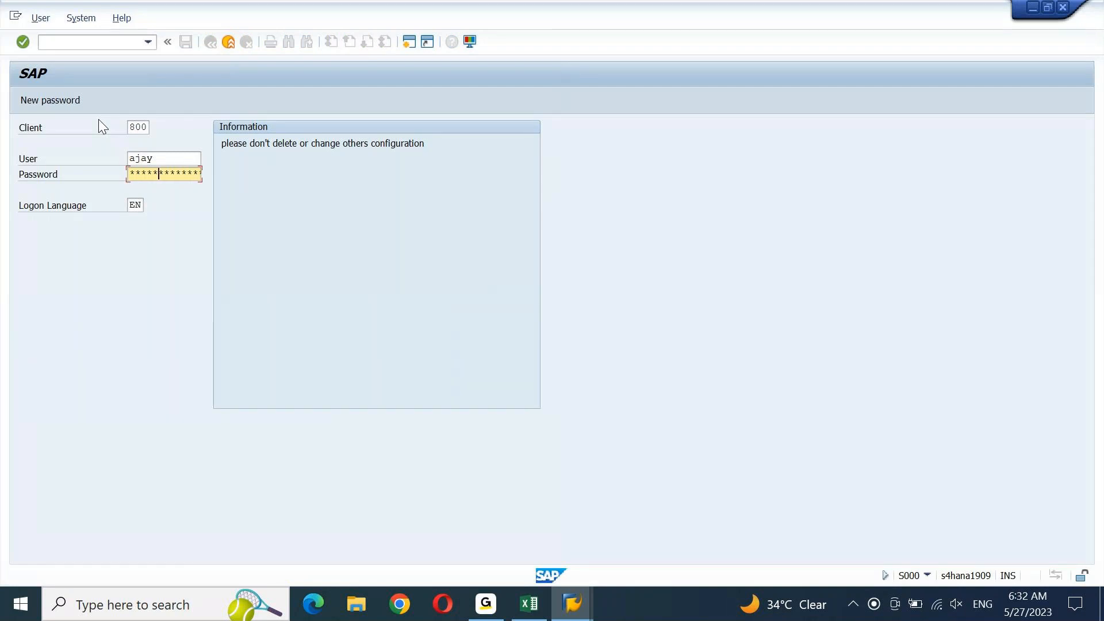
{"action": "key", "text": "Return"}
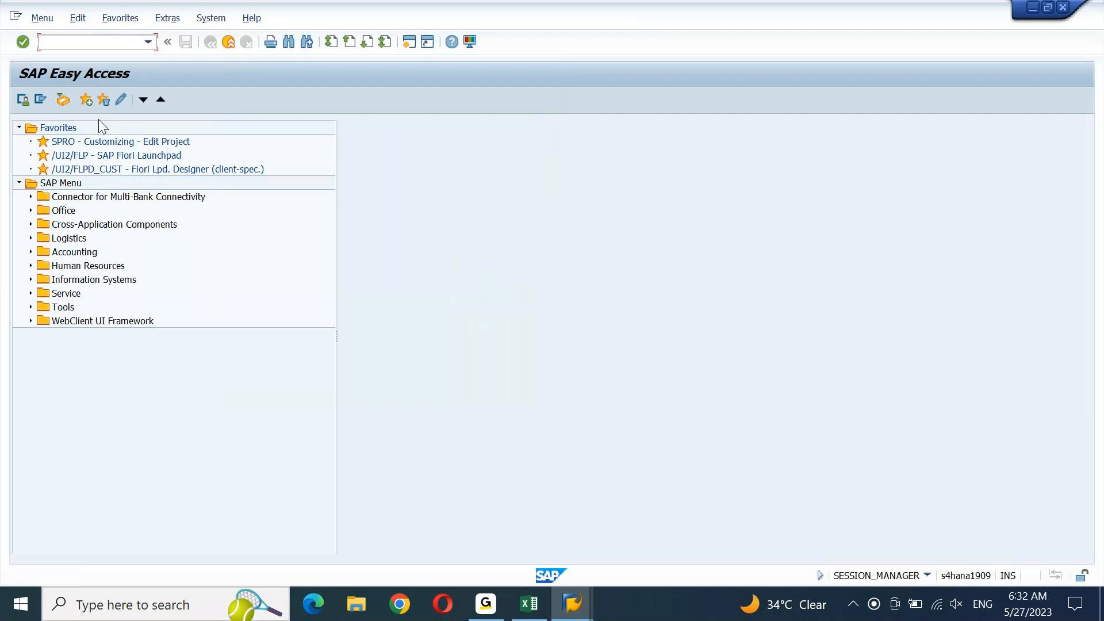
{"action": "type", "text": "se11"}
{"action": "key", "text": "Return"}
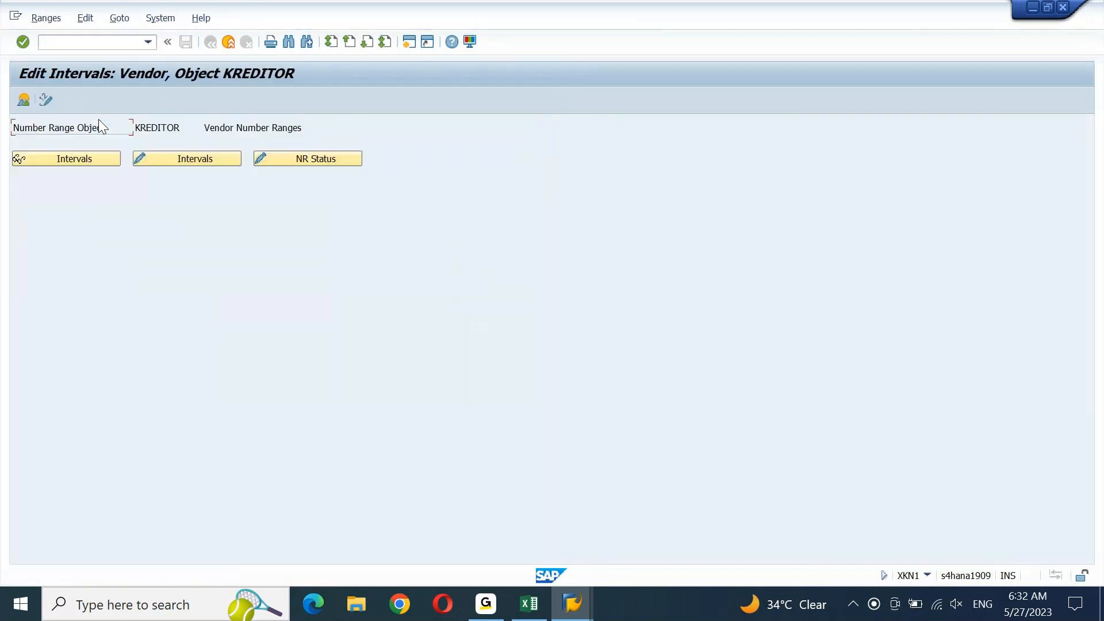
{"action": "left_click", "coordinate": [210, 159]}
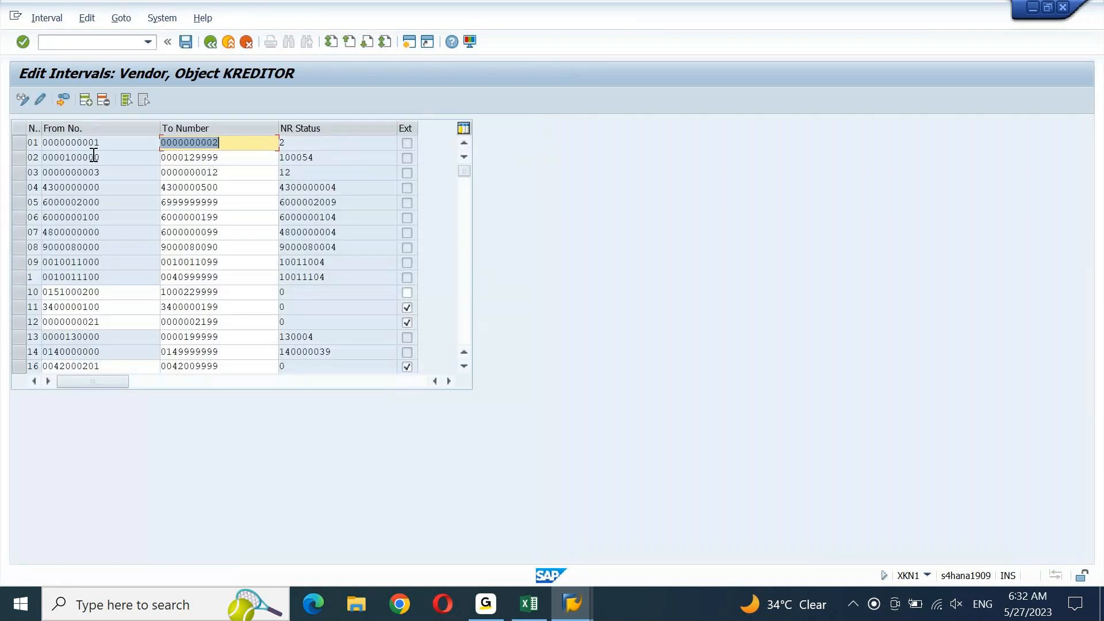
{"action": "left_click", "coordinate": [47, 18]}
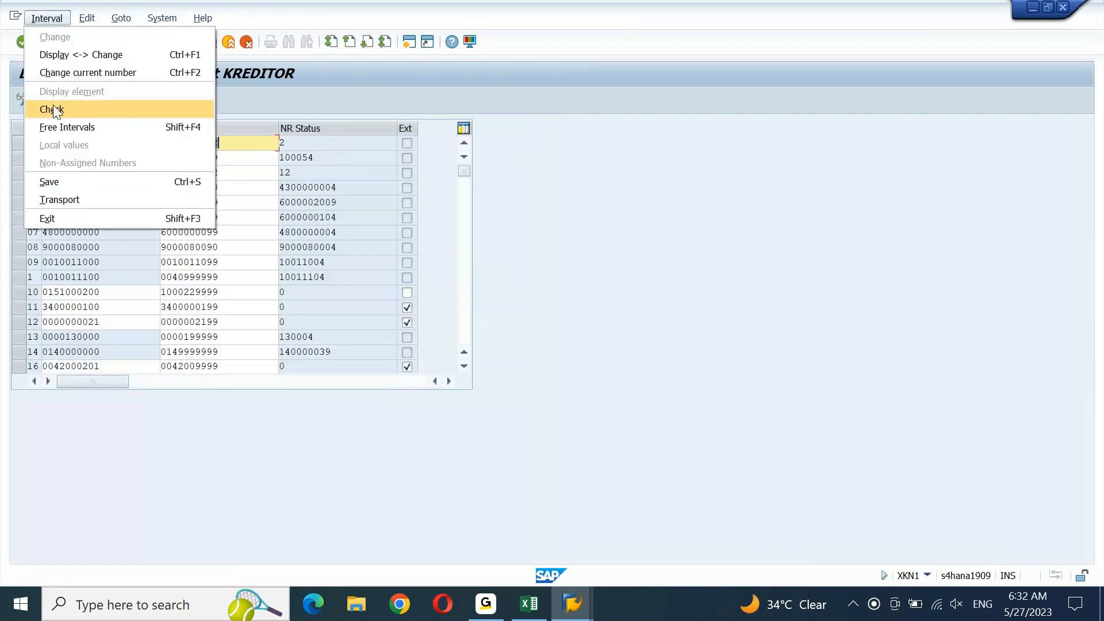
{"action": "left_click", "coordinate": [56, 125]}
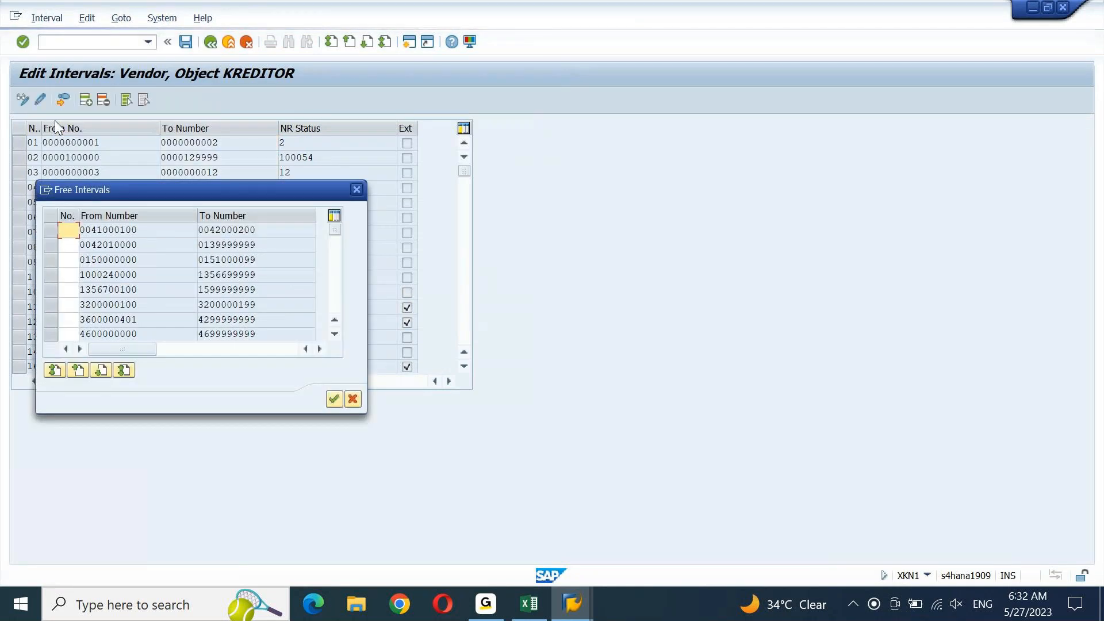
{"action": "left_click", "coordinate": [336, 289]}
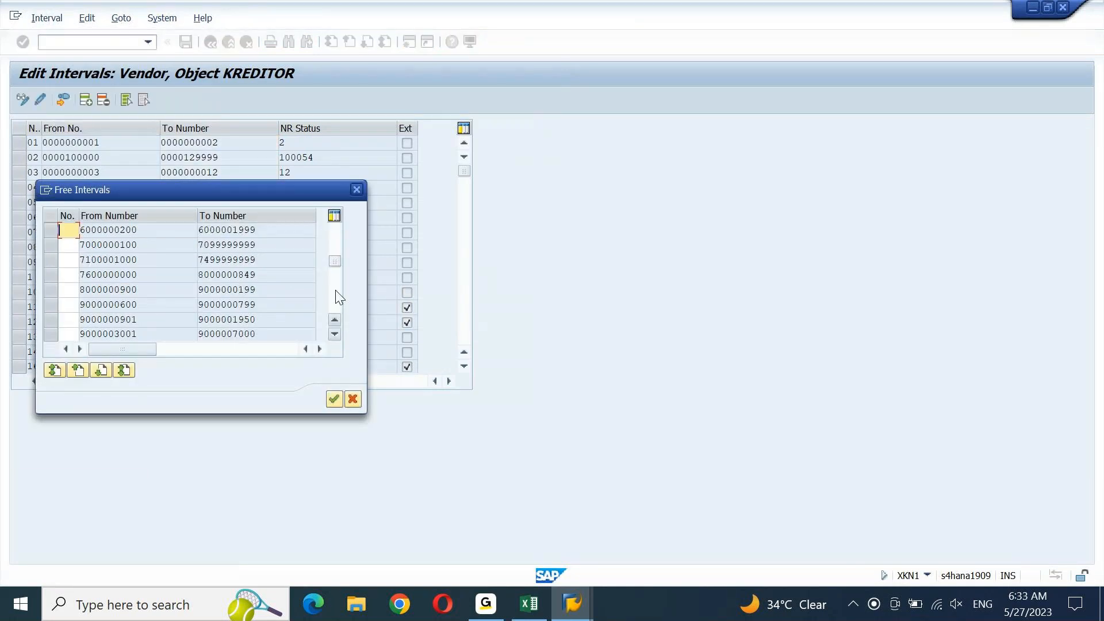
{"action": "left_click", "coordinate": [49, 245]}
{"action": "type", "text": "TE"}
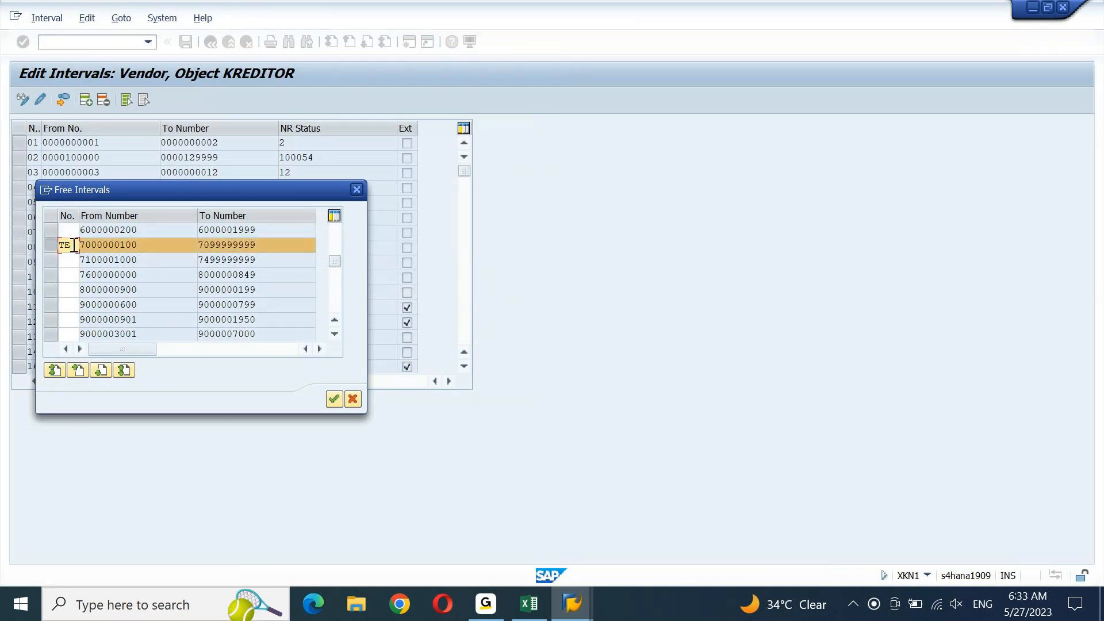
{"action": "left_click", "coordinate": [338, 398]}
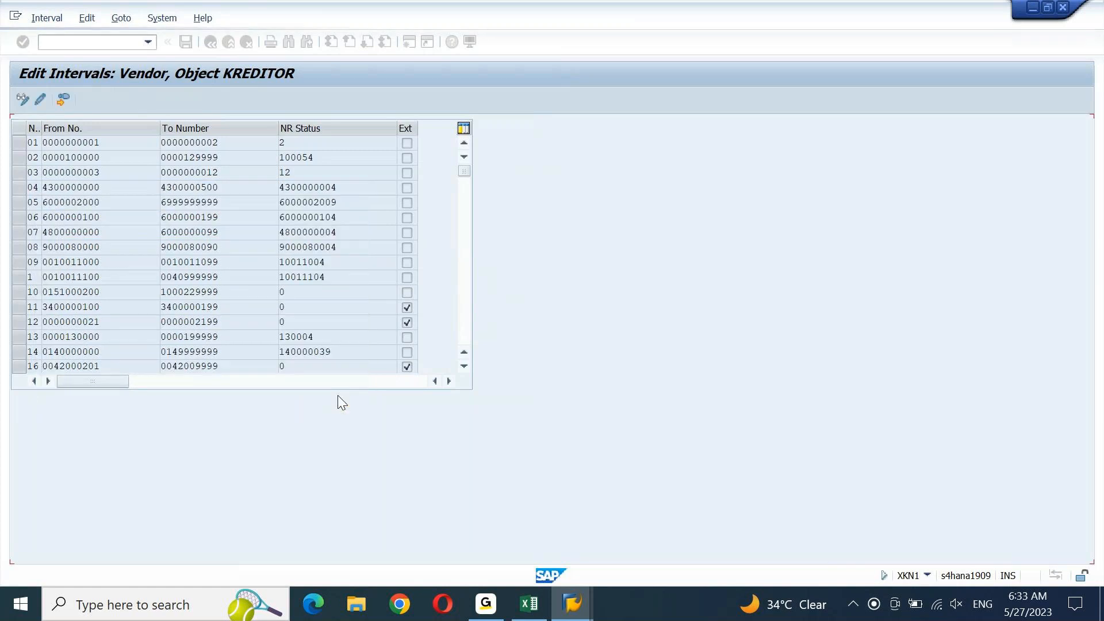
Page down the KREDITOR interval table to confirm TE appears at the end
{"action": "left_click", "coordinate": [469, 314]}
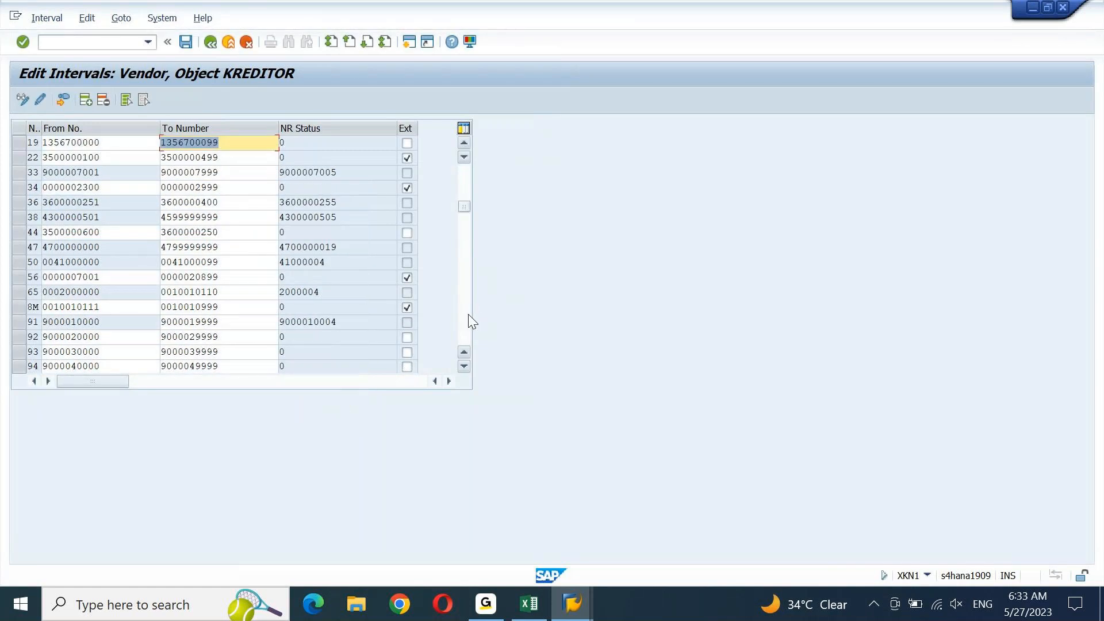
{"action": "left_click", "coordinate": [469, 321]}
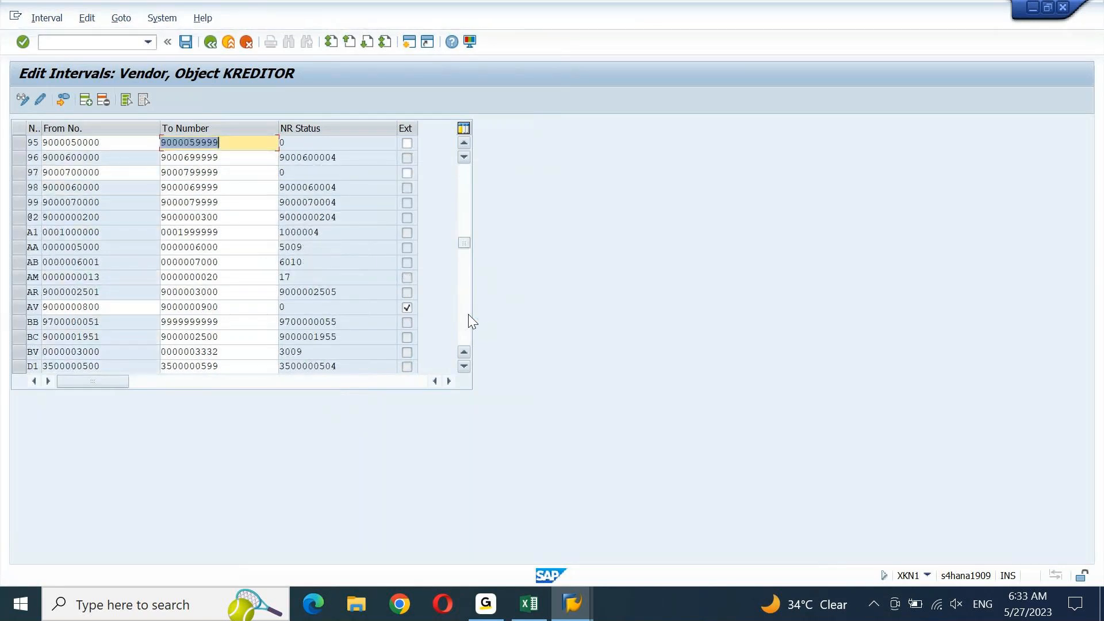
{"action": "left_click", "coordinate": [469, 317]}
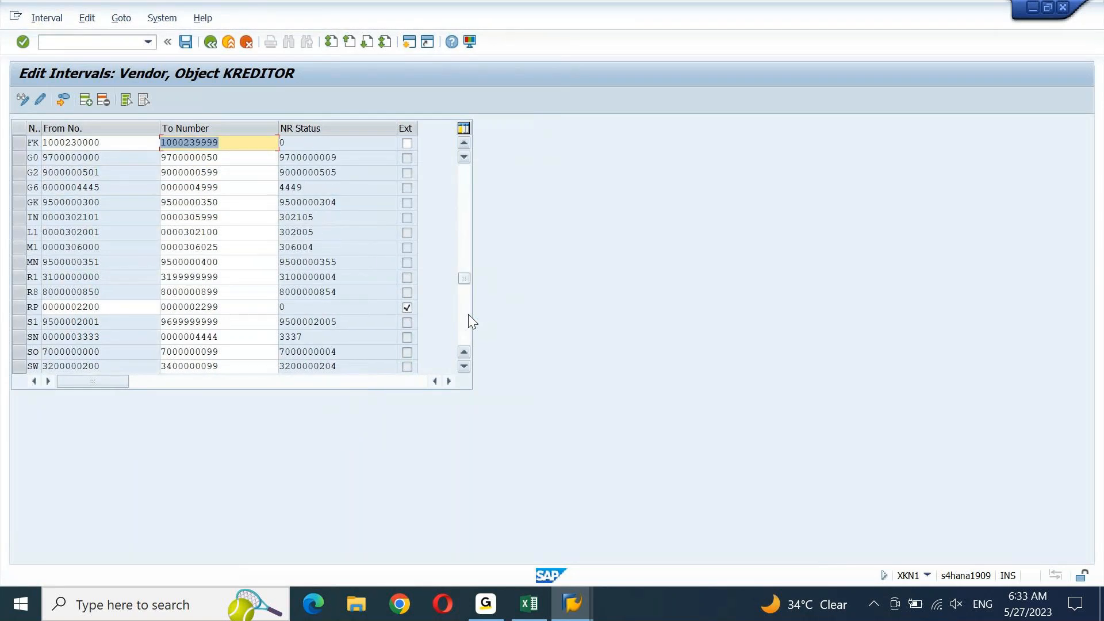
{"action": "left_click", "coordinate": [469, 316]}
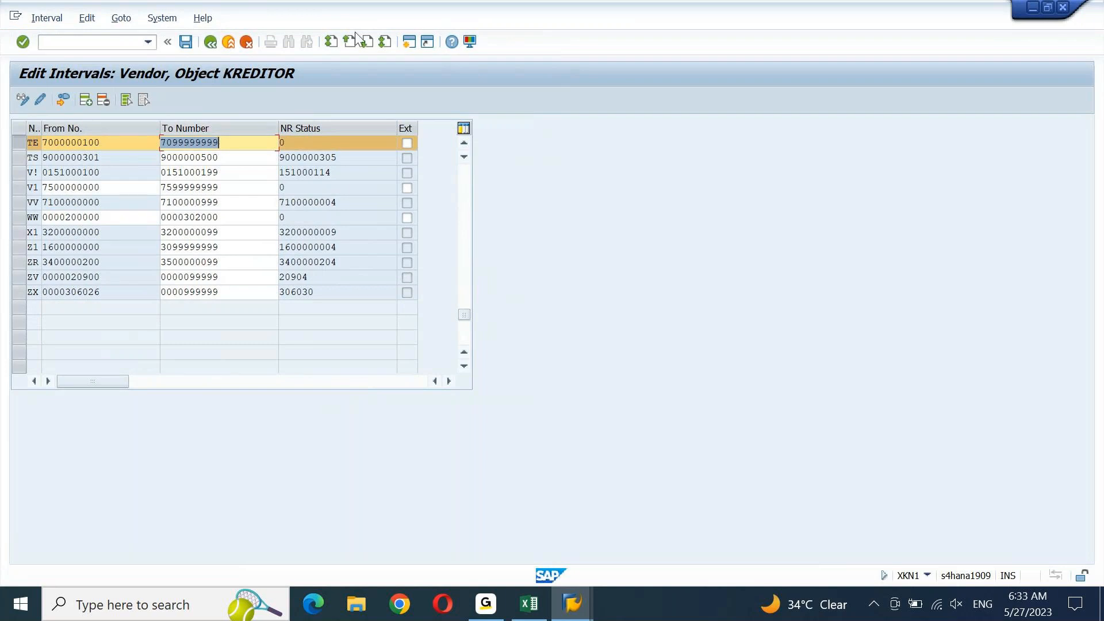
Open a second session at SAP Easy Access and start SPRO
{"action": "left_click", "coordinate": [410, 43]}
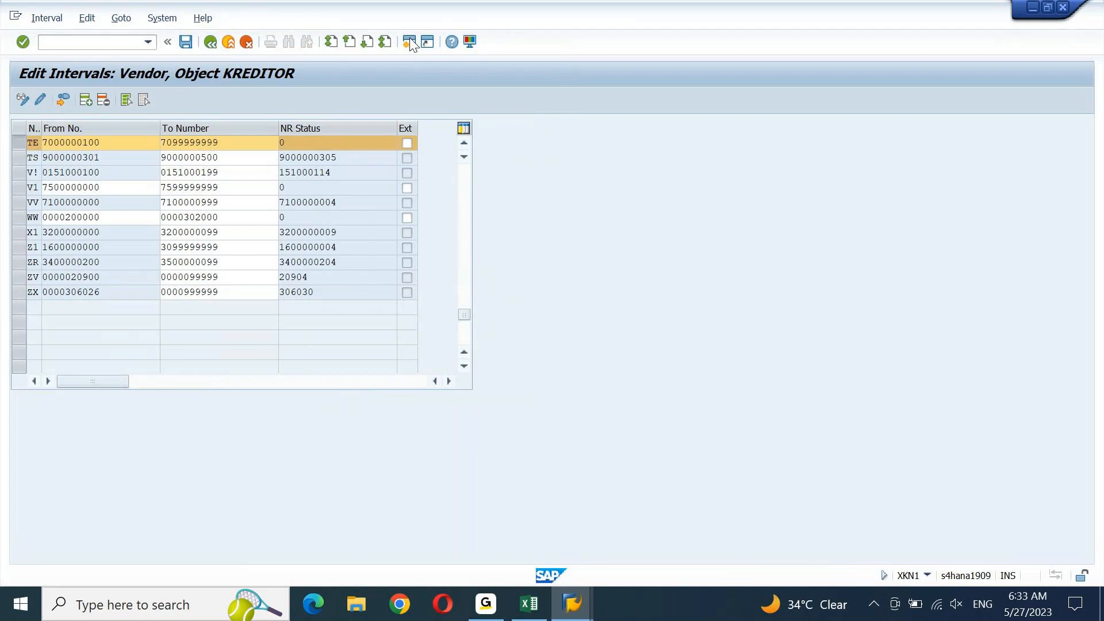
{"action": "left_click", "coordinate": [410, 42]}
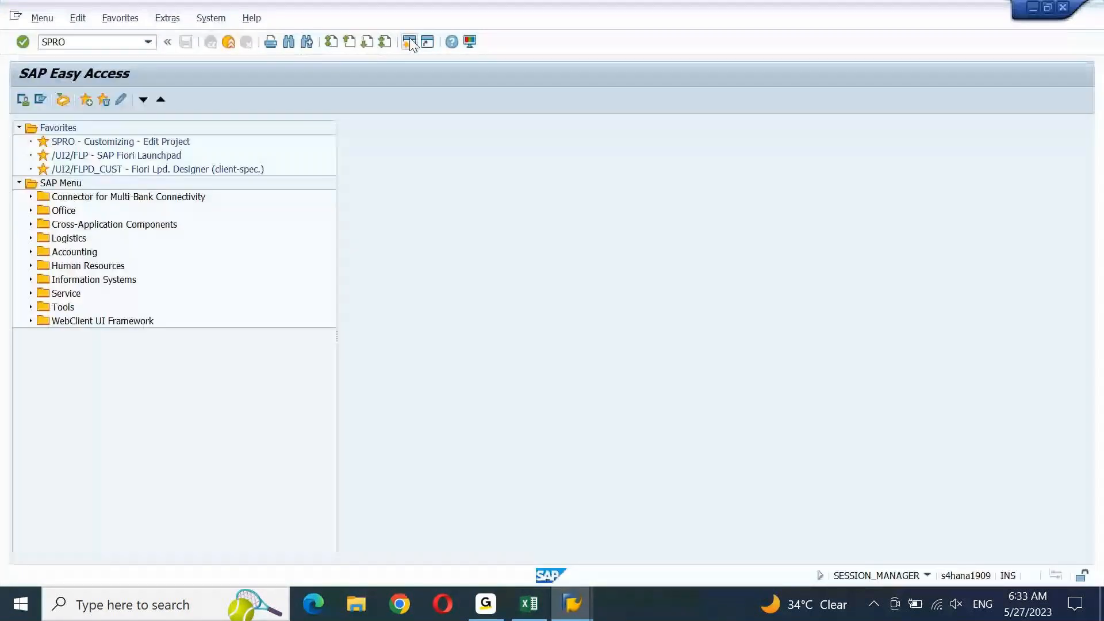
{"action": "key", "text": "Return"}
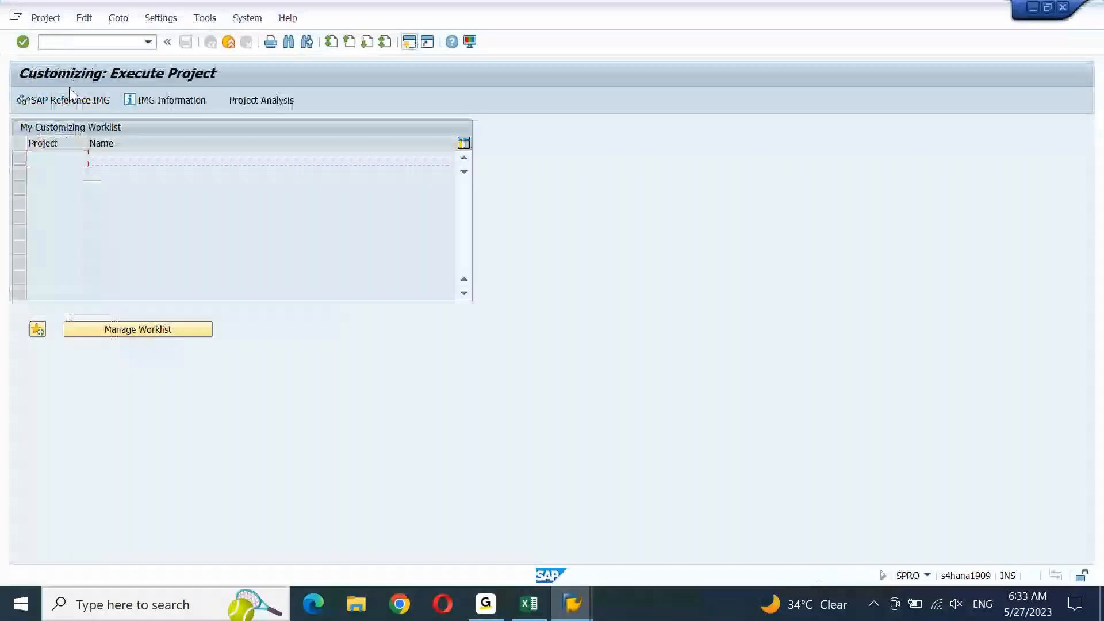
In the SAP Reference IMG, expand Cross-Application Components > SAP Business Partner > Business Partner
{"action": "left_click", "coordinate": [71, 98]}
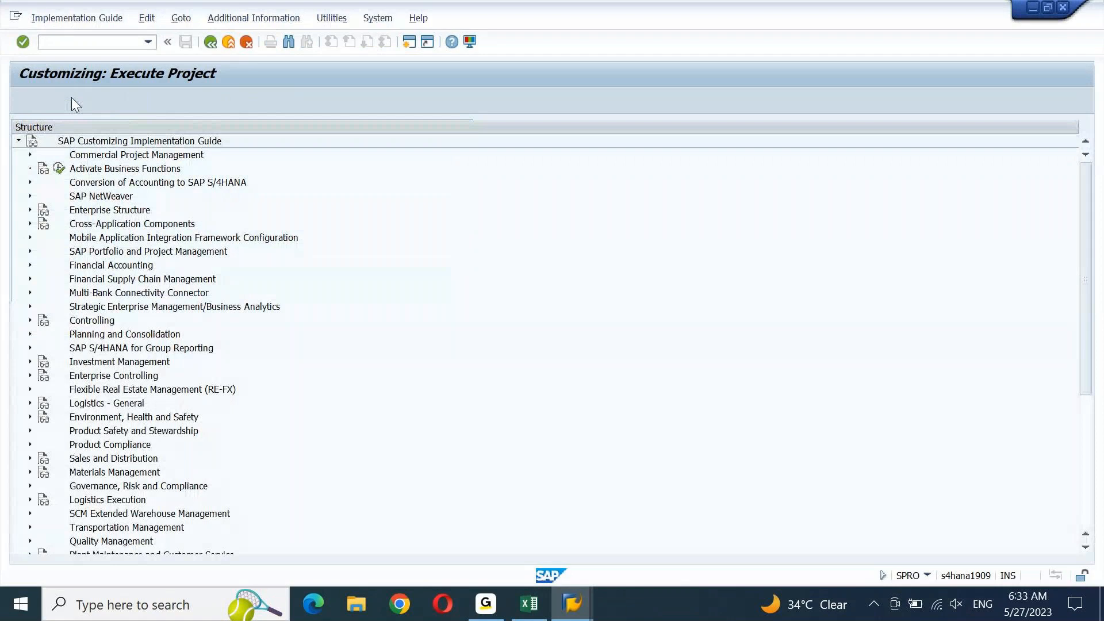
{"action": "left_click", "coordinate": [106, 224]}
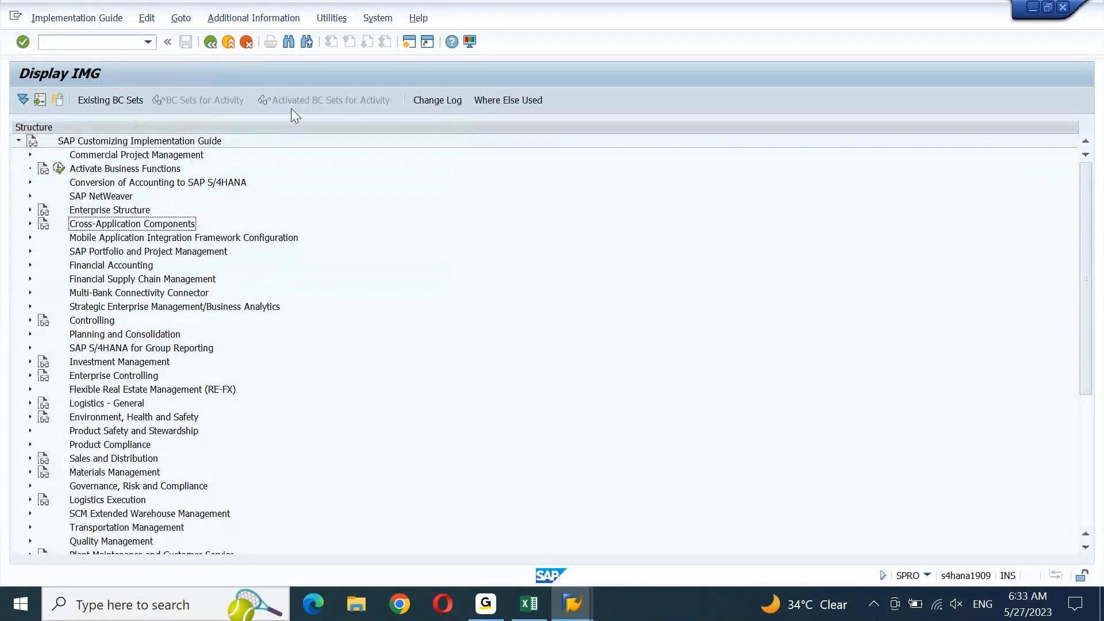
{"action": "key", "text": "Right"}
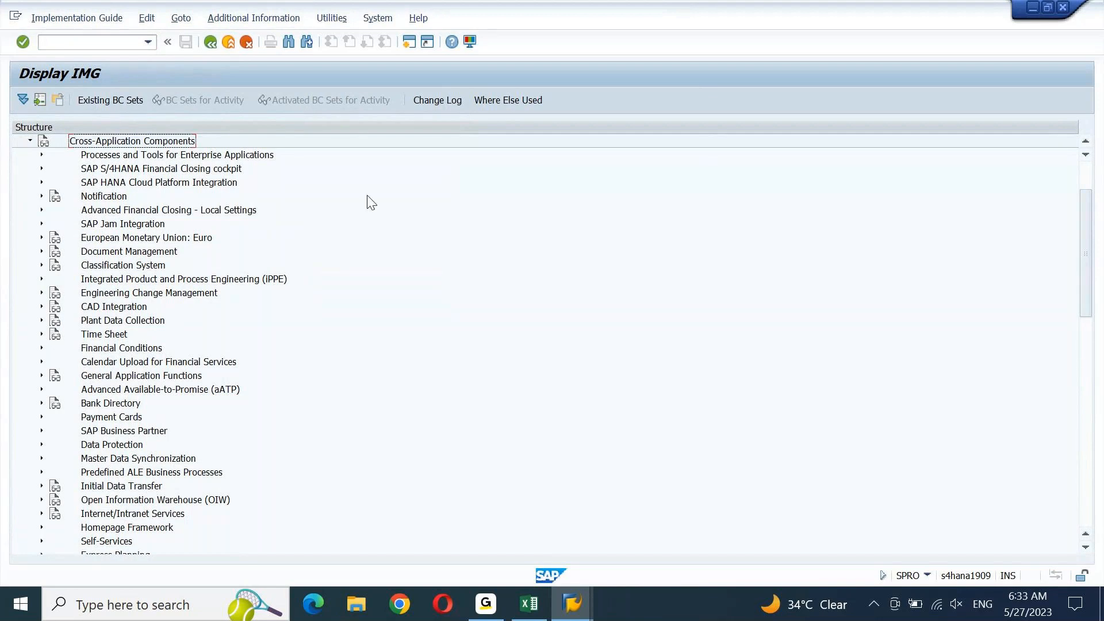
{"action": "left_click", "coordinate": [104, 436]}
{"action": "double_click", "coordinate": [105, 437]}
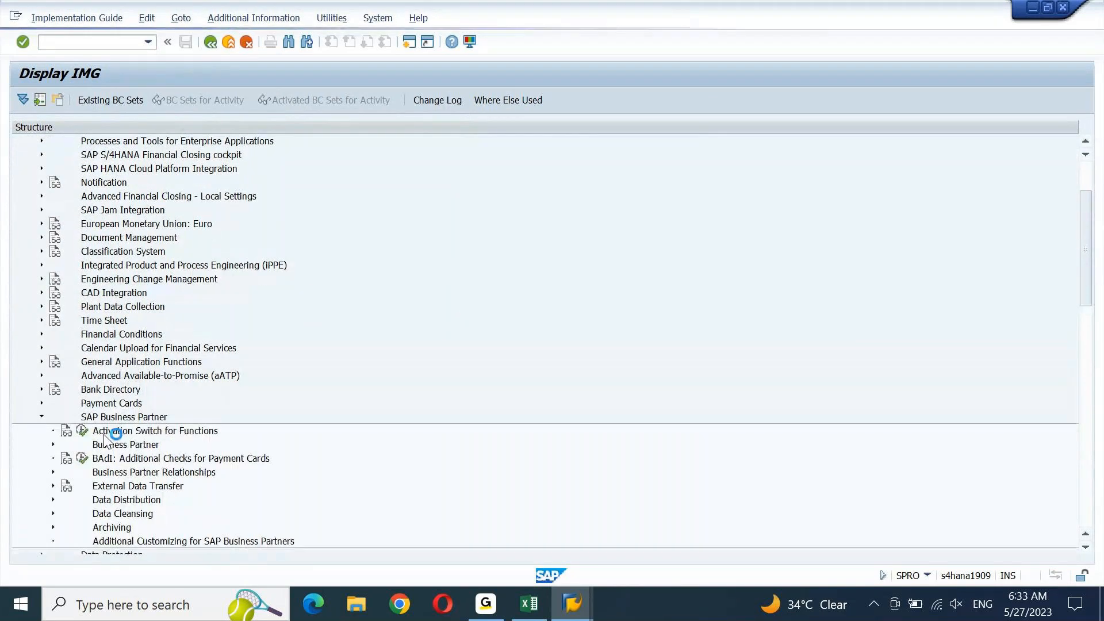
{"action": "double_click", "coordinate": [114, 447]}
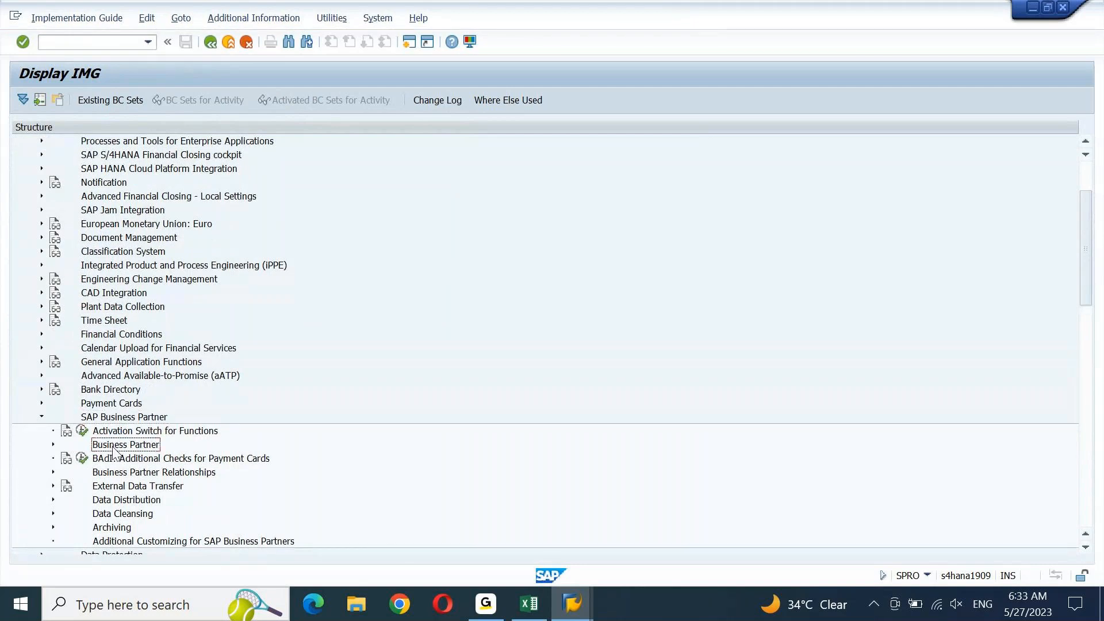
{"action": "key", "text": "Down"}
{"action": "key", "text": "Down"}
{"action": "key", "text": "Down"}
{"action": "key", "text": "Down"}
{"action": "key", "text": "Down"}
{"action": "key", "text": "Down"}
{"action": "key", "text": "Down"}
{"action": "key", "text": "Down"}
{"action": "key", "text": "Down"}
{"action": "key", "text": "Down"}
{"action": "key", "text": "Down"}
{"action": "key", "text": "Down"}
{"action": "key", "text": "Down"}
{"action": "key", "text": "Down"}
{"action": "key", "text": "Down"}
{"action": "key", "text": "Down"}
{"action": "key", "text": "Down"}
{"action": "key", "text": "Down"}
{"action": "key", "text": "Down"}
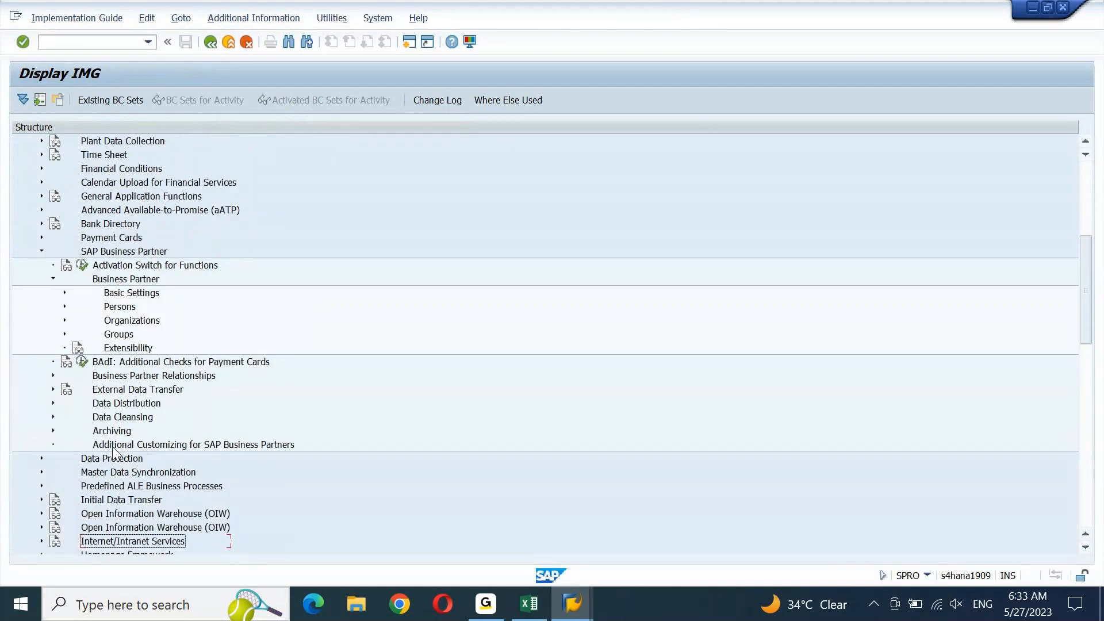
{"action": "scroll", "coordinate": [115, 451], "scroll_direction": "down", "scroll_amount": 3}
Under Basic Settings > Number Ranges and Groupings, run Define Number Ranges and open BU_PARTNER intervals for change
{"action": "double_click", "coordinate": [120, 182]}
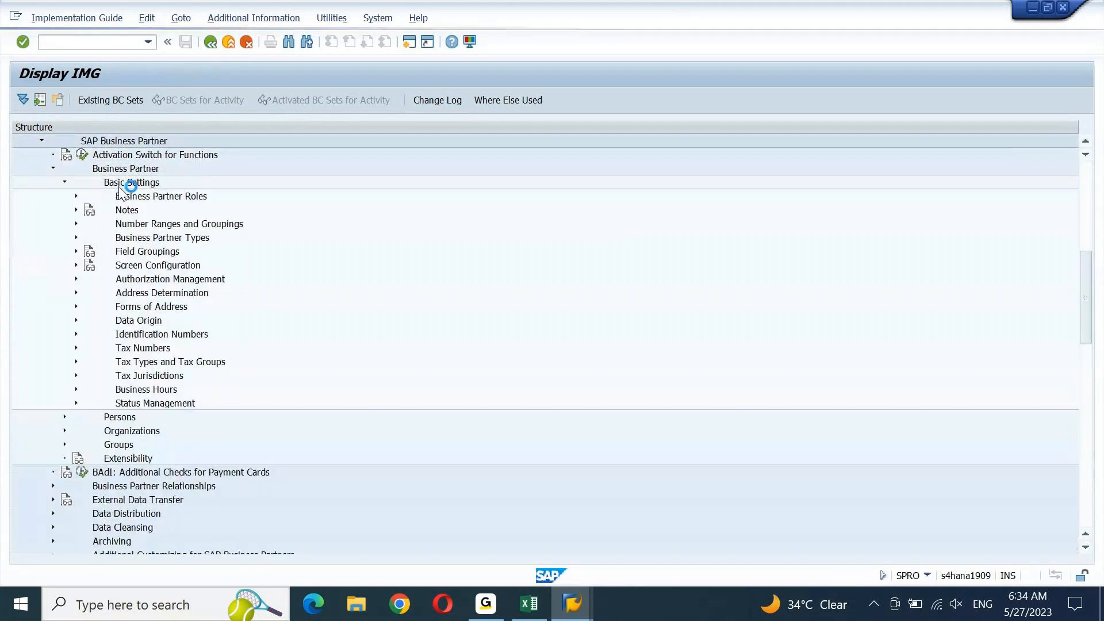
{"action": "left_click", "coordinate": [142, 227]}
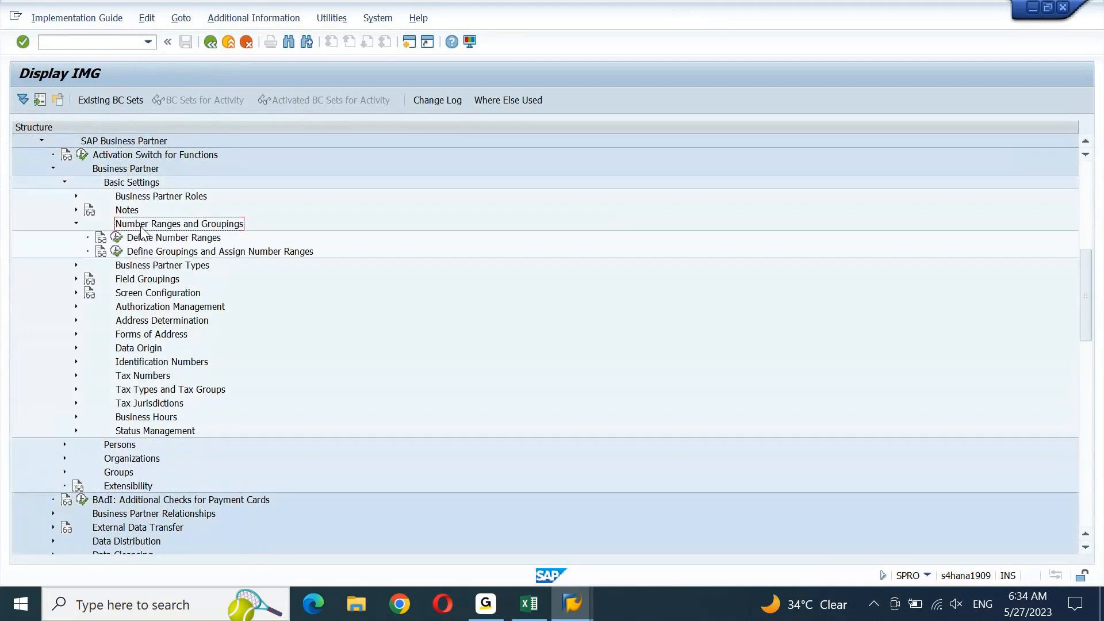
{"action": "left_click", "coordinate": [123, 240]}
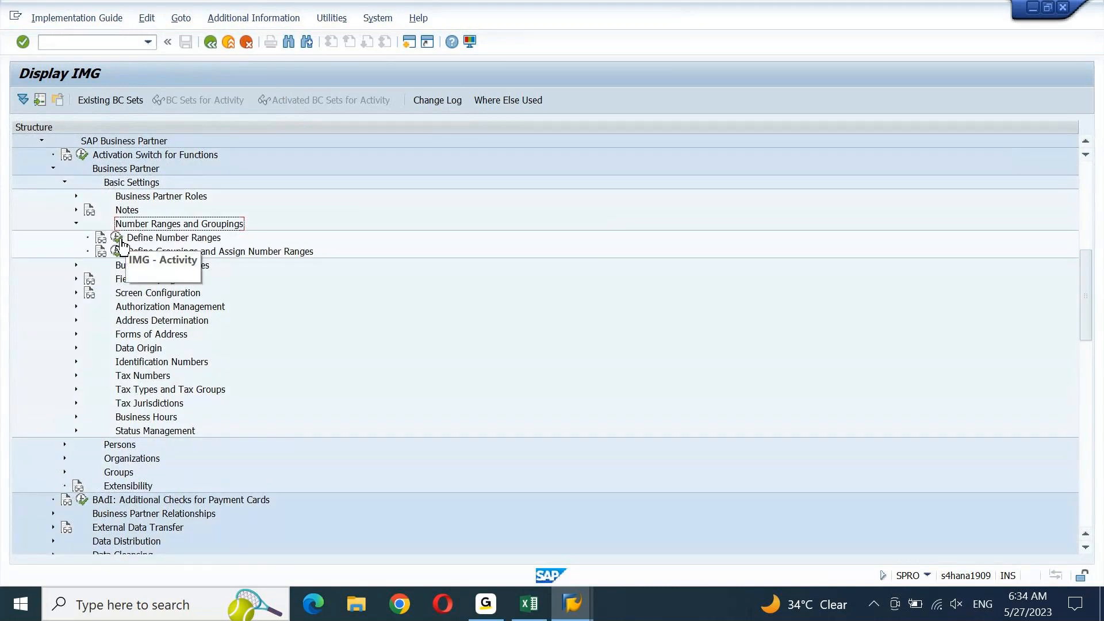
{"action": "left_click", "coordinate": [194, 160]}
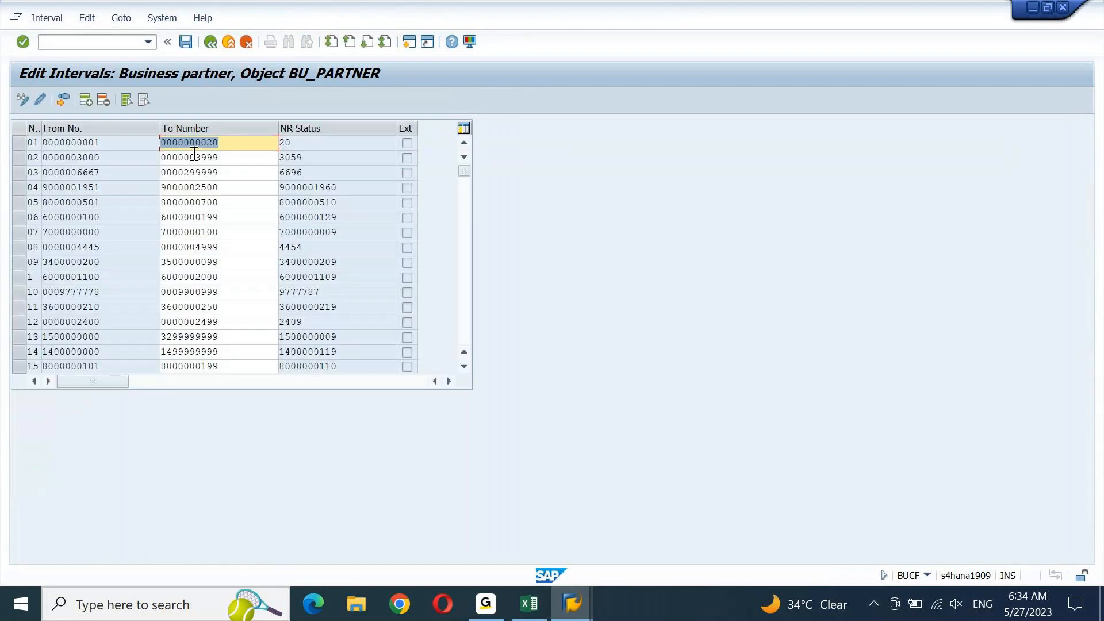
{"action": "left_click", "coordinate": [47, 18]}
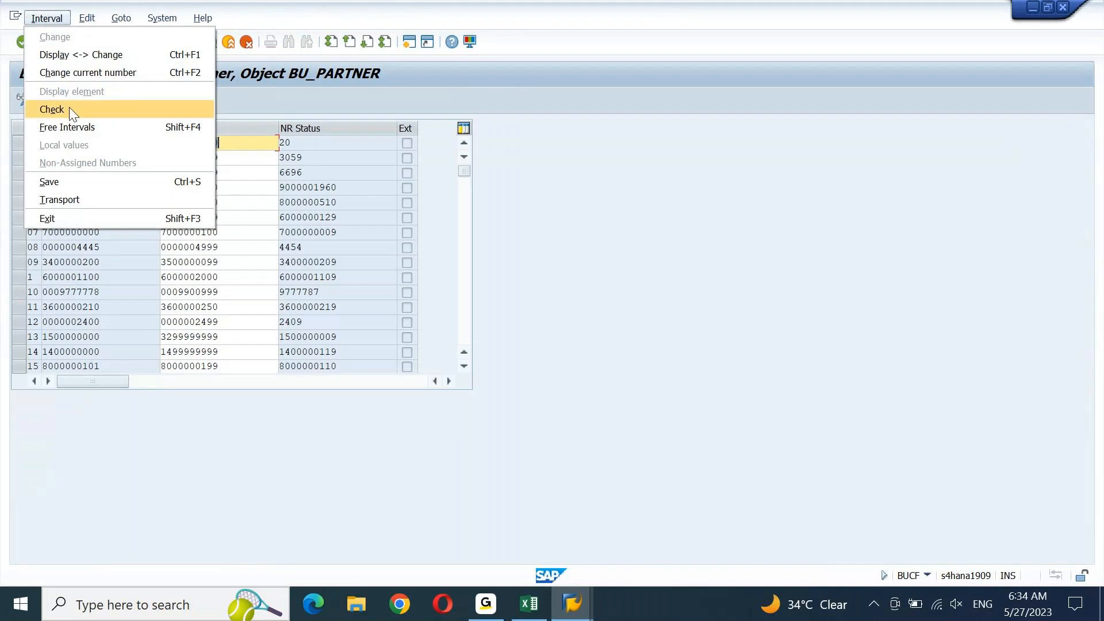
{"action": "left_click", "coordinate": [77, 127]}
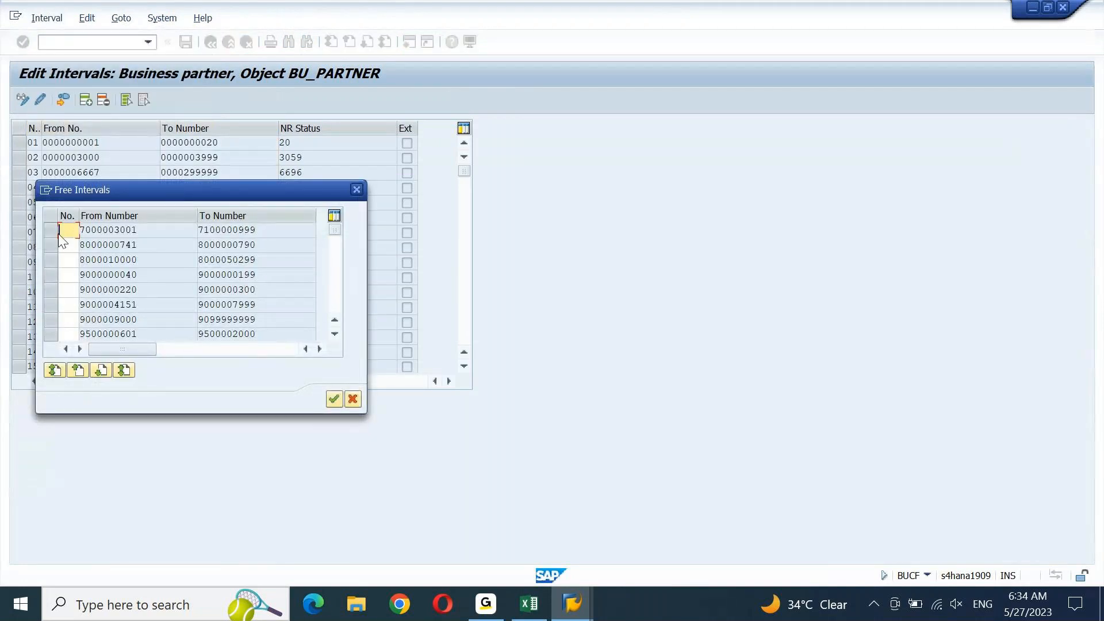
{"action": "type", "text": "TE"}
{"action": "left_click", "coordinate": [47, 233]}
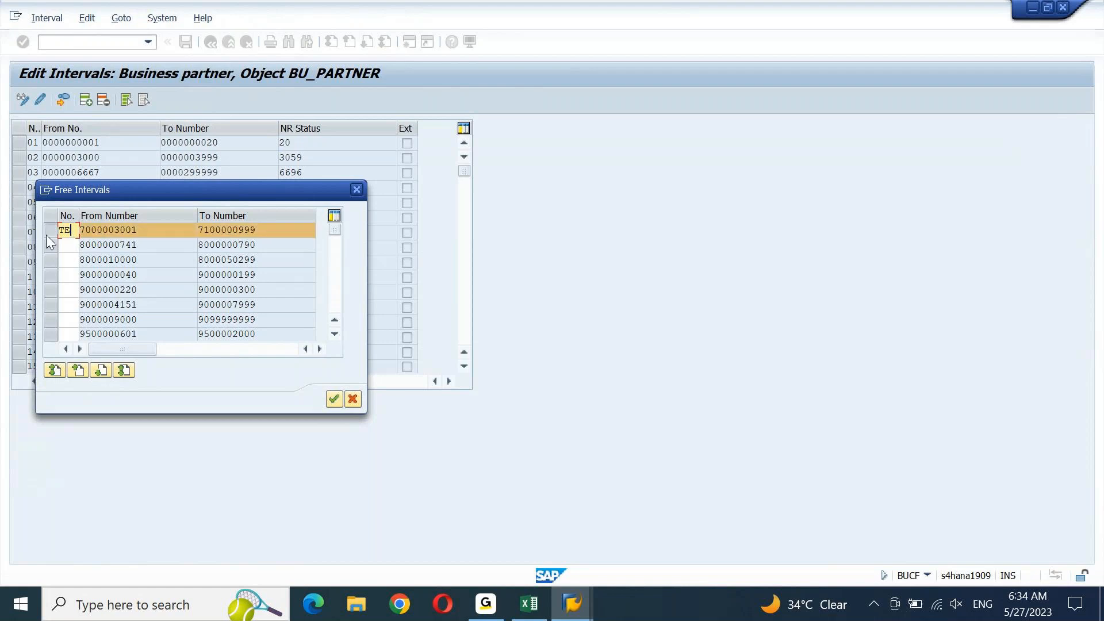
{"action": "left_click", "coordinate": [334, 399]}
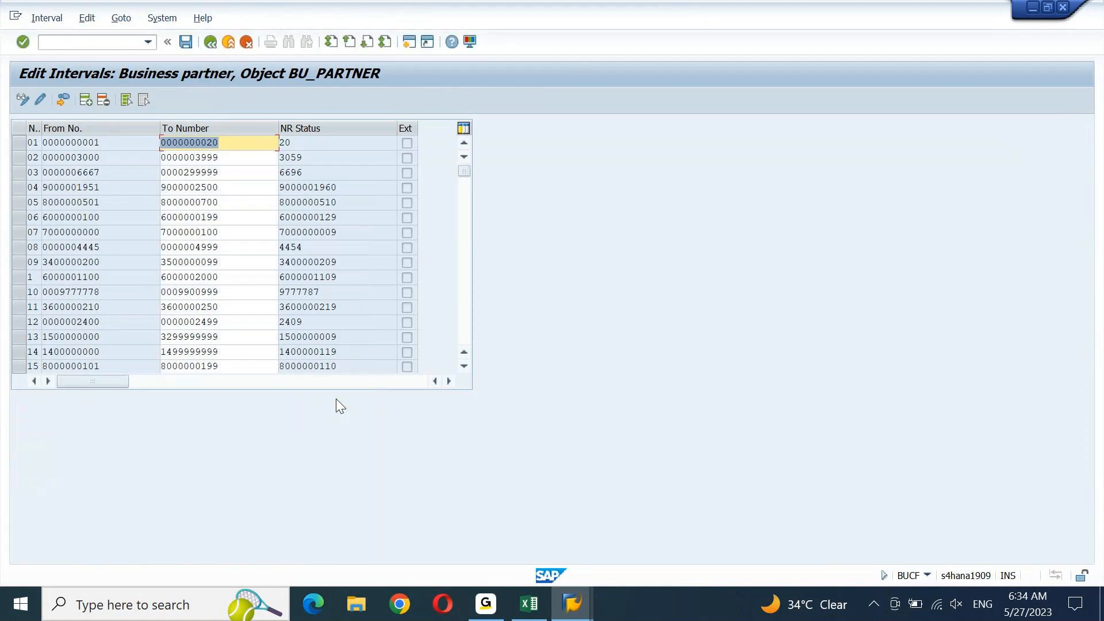
Scroll down the interval list and bring up previews of the open SAP windows
{"action": "key", "text": "Page_Down"}
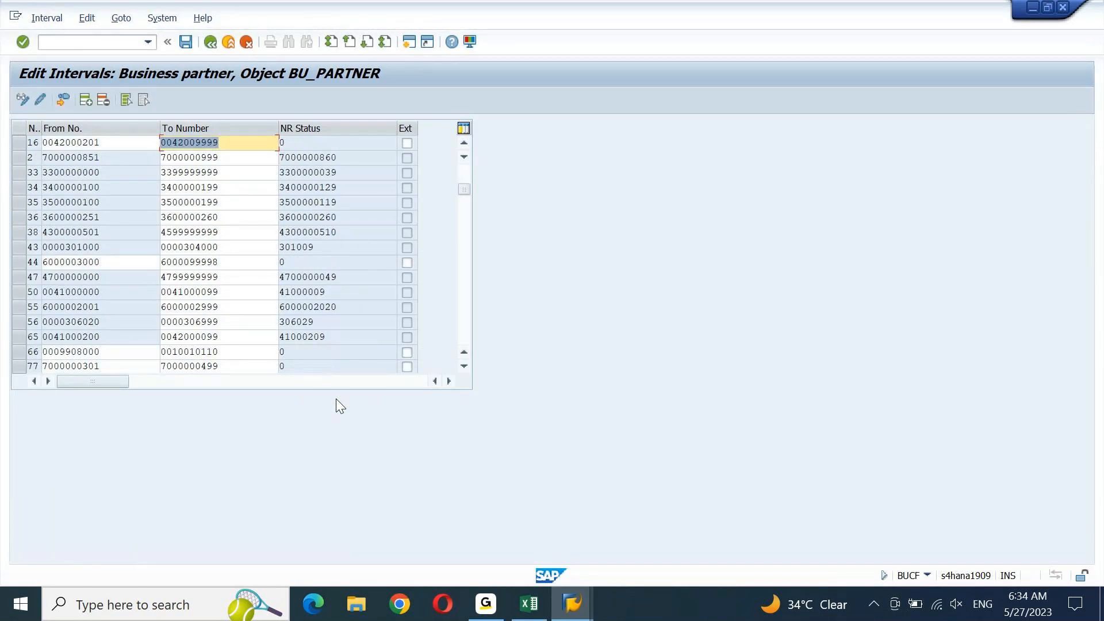
{"action": "key", "text": "Page_Down"}
{"action": "key", "text": "Page_Down"}
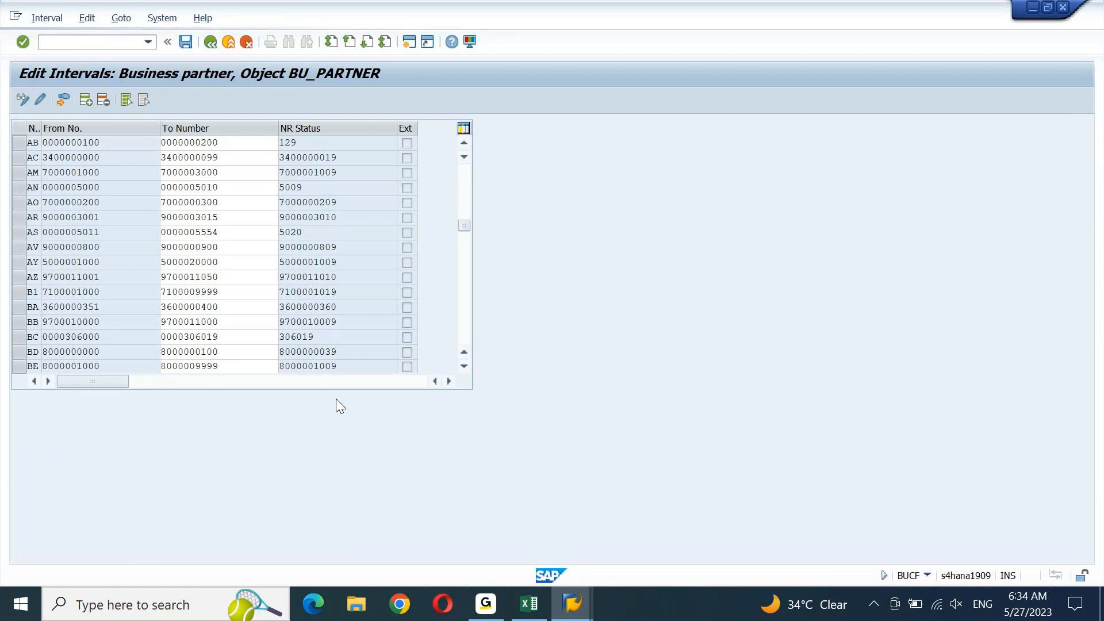
{"action": "key", "text": "Page_Down"}
{"action": "key", "text": "Page_Down"}
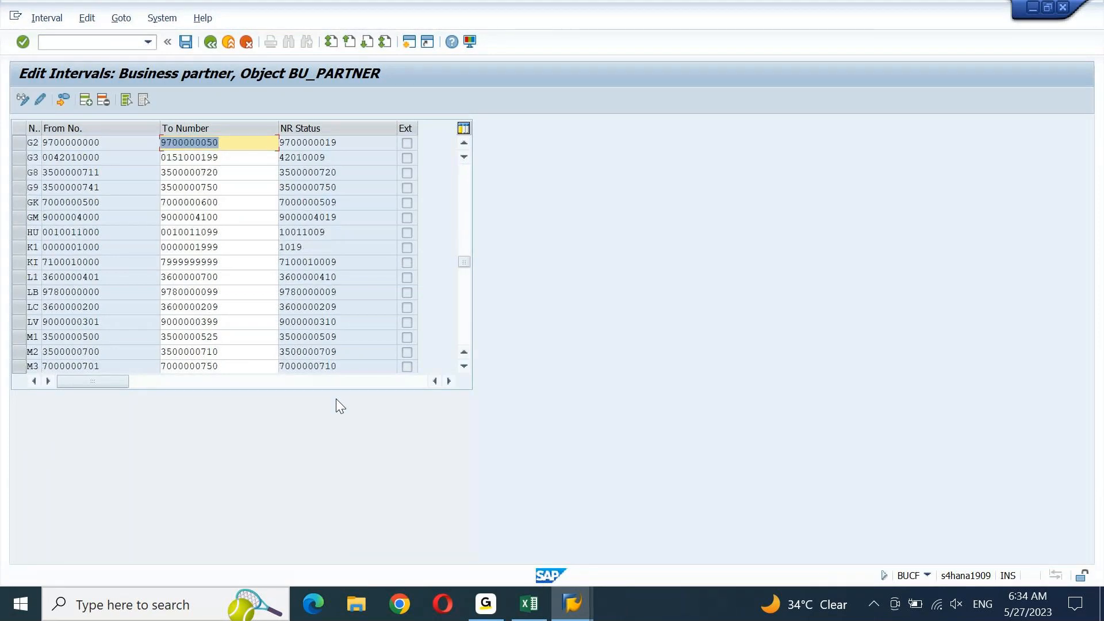
{"action": "key", "text": "Page_Down"}
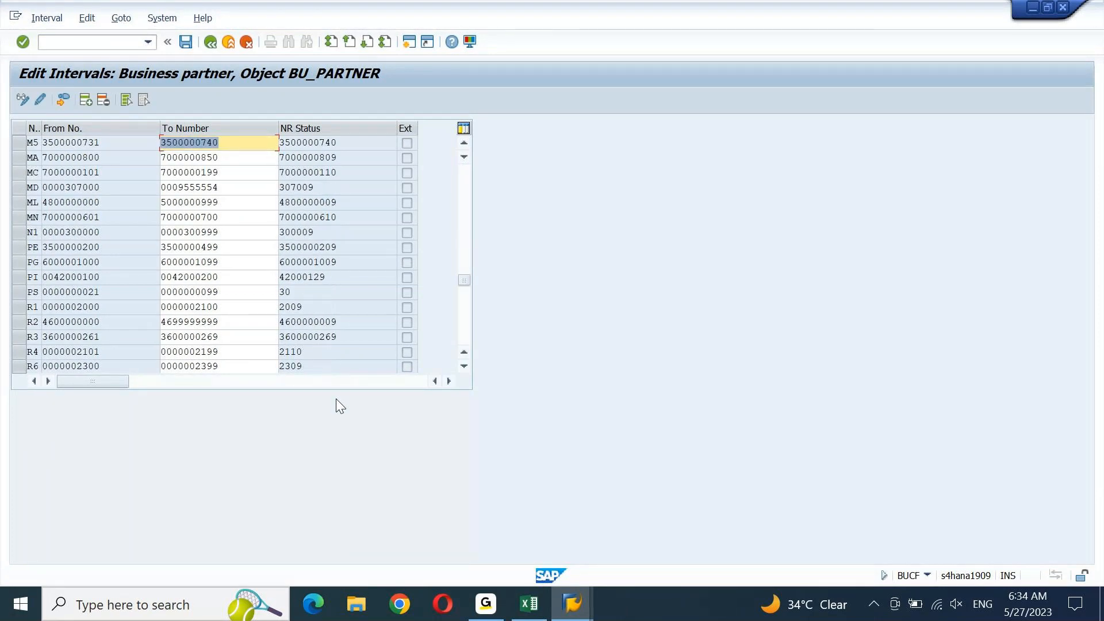
{"action": "key", "text": "Page_Down"}
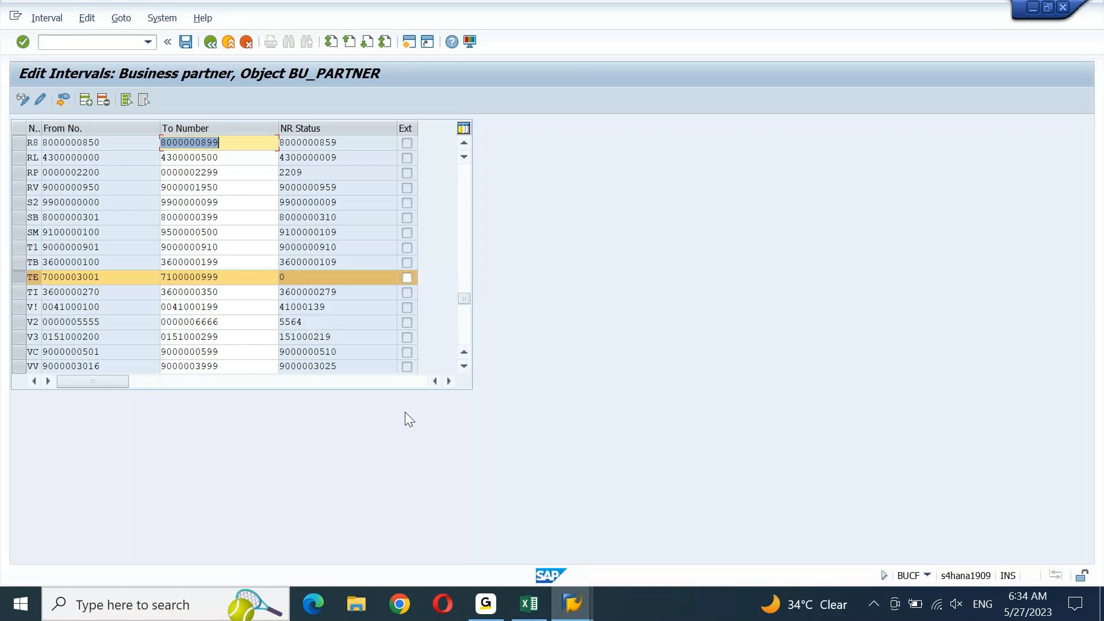
{"action": "left_click", "coordinate": [571, 604]}
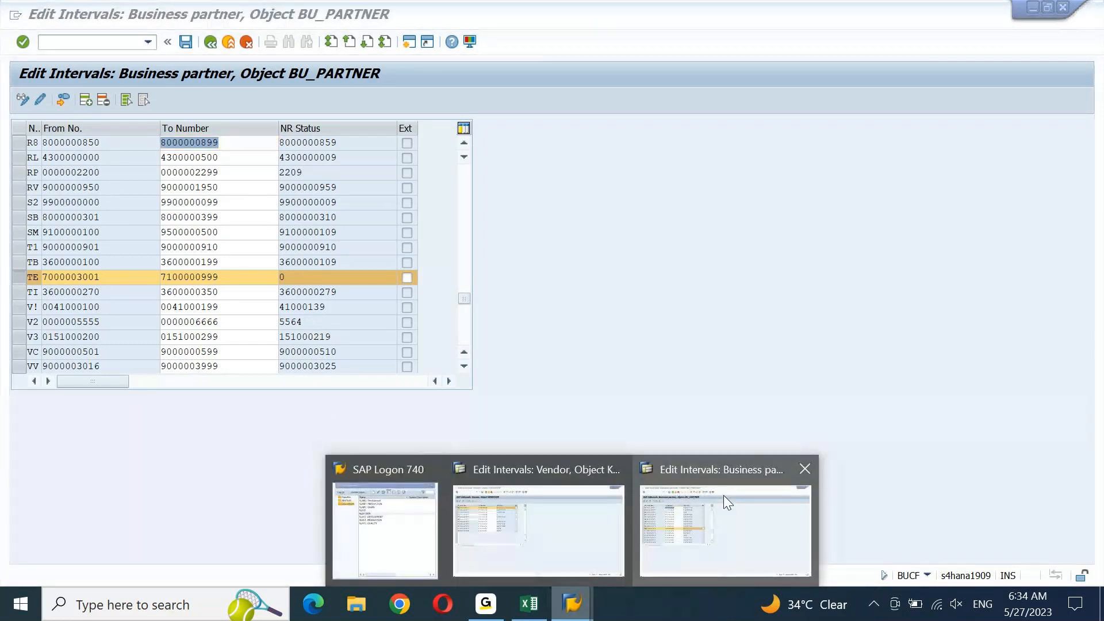
Switch to the Vendor intervals window and back to the Business partner intervals
{"action": "left_click", "coordinate": [585, 512]}
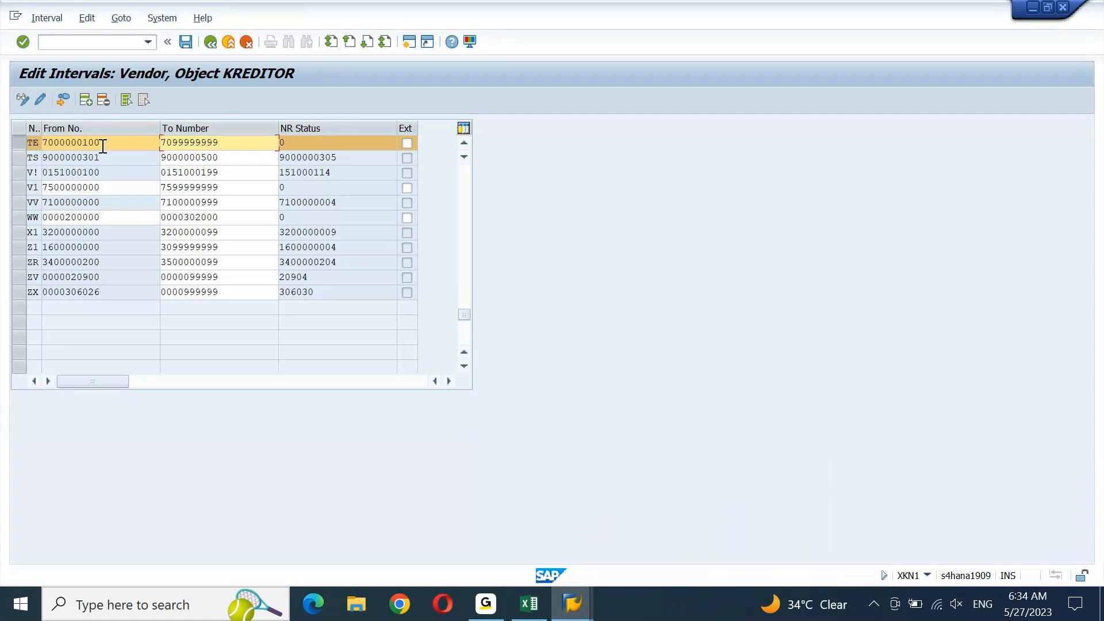
{"action": "left_click", "coordinate": [578, 614]}
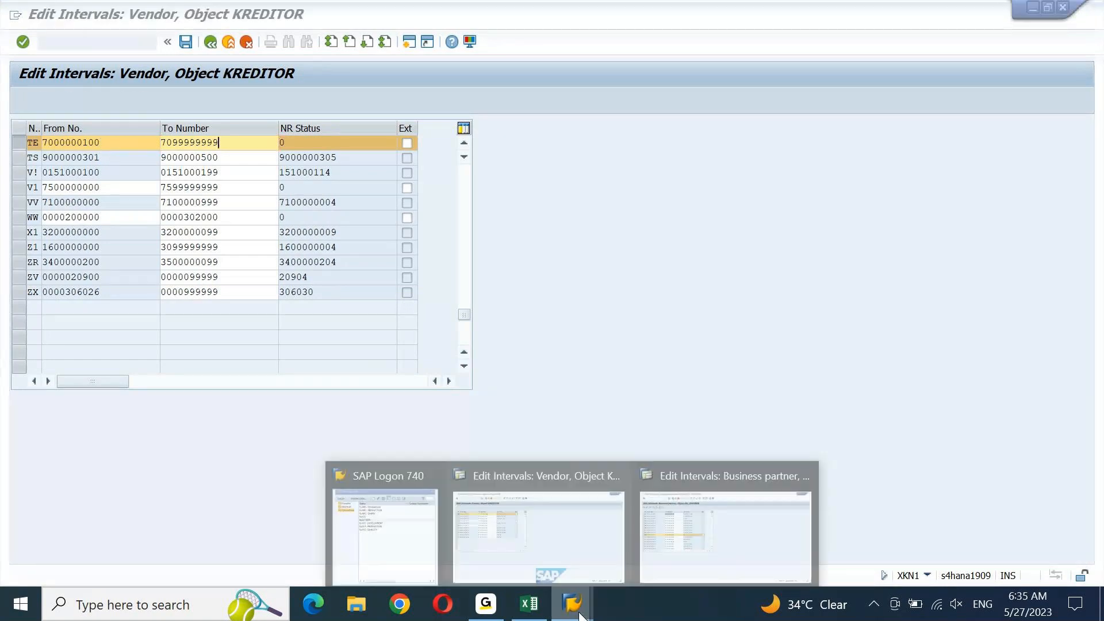
{"action": "left_click", "coordinate": [771, 544]}
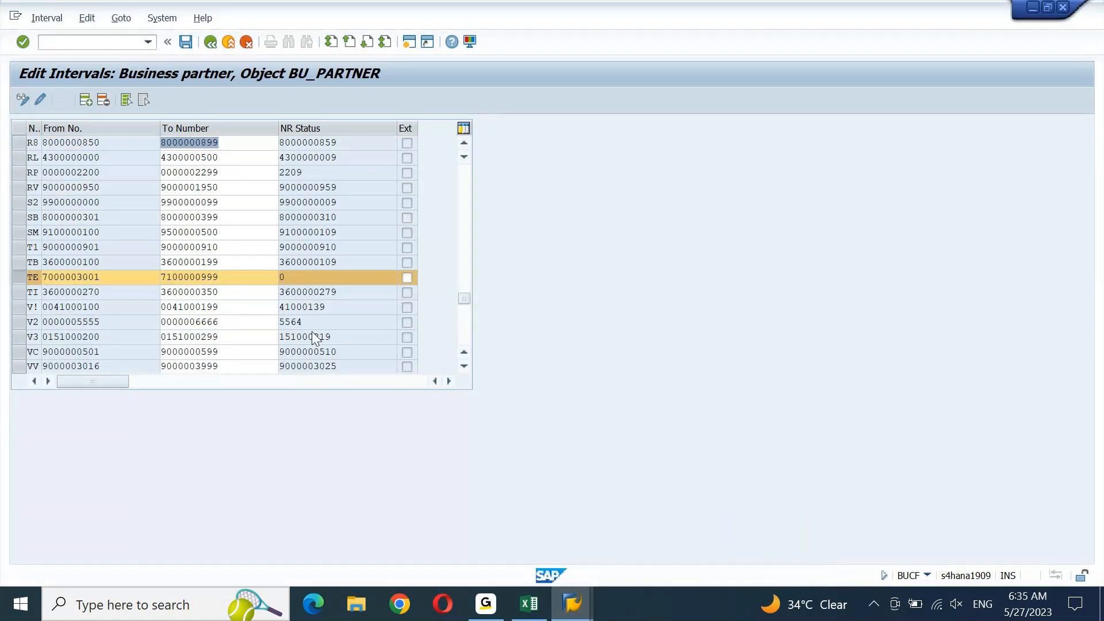
{"action": "left_click_drag", "start_coordinate": [118, 283], "coordinate": [40, 296]}
{"action": "key", "text": "ctrl+c"}
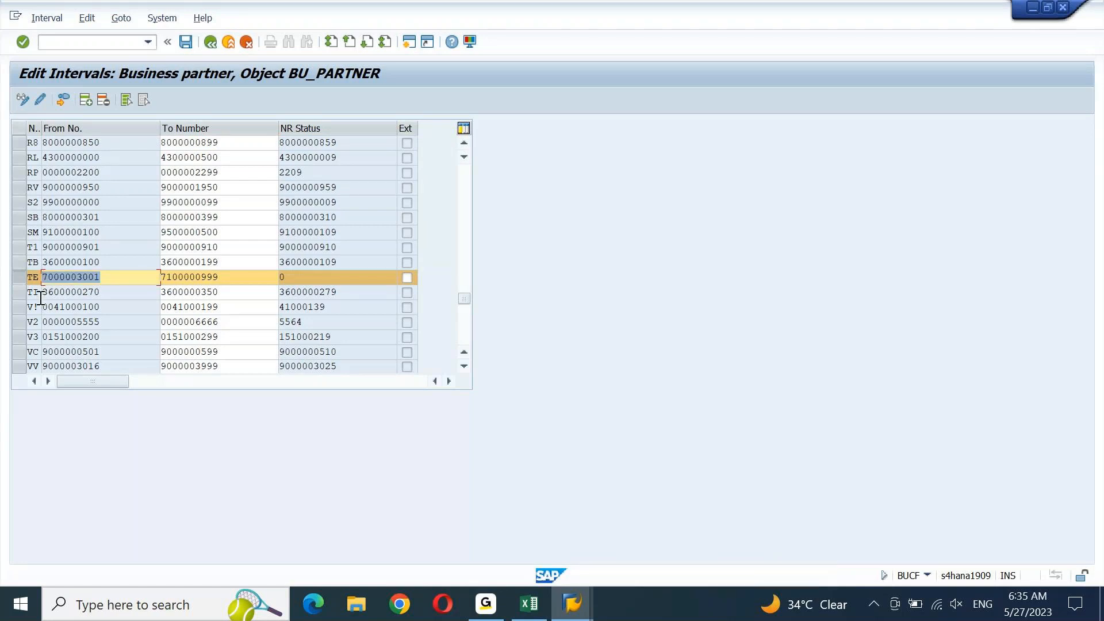
{"action": "key", "text": "Home"}
{"action": "key", "text": "Tab"}
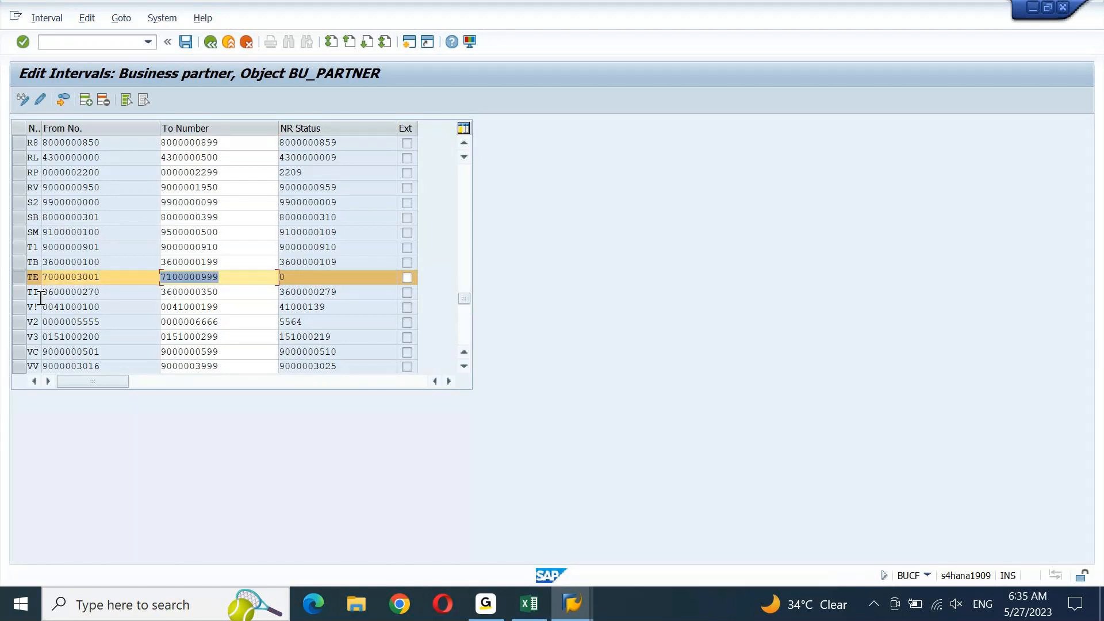
{"action": "key", "text": "ctrl+v"}
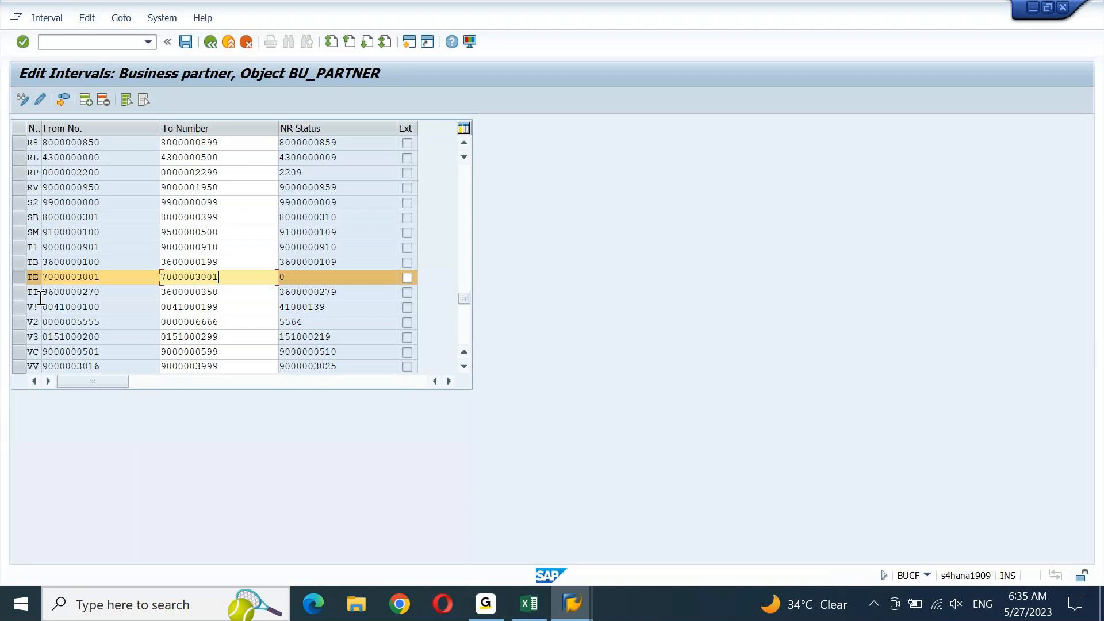
{"action": "key", "text": "shift+Left"}
{"action": "key", "text": "shift+Left"}
{"action": "type", "text": "50"}
{"action": "key", "text": "Return"}
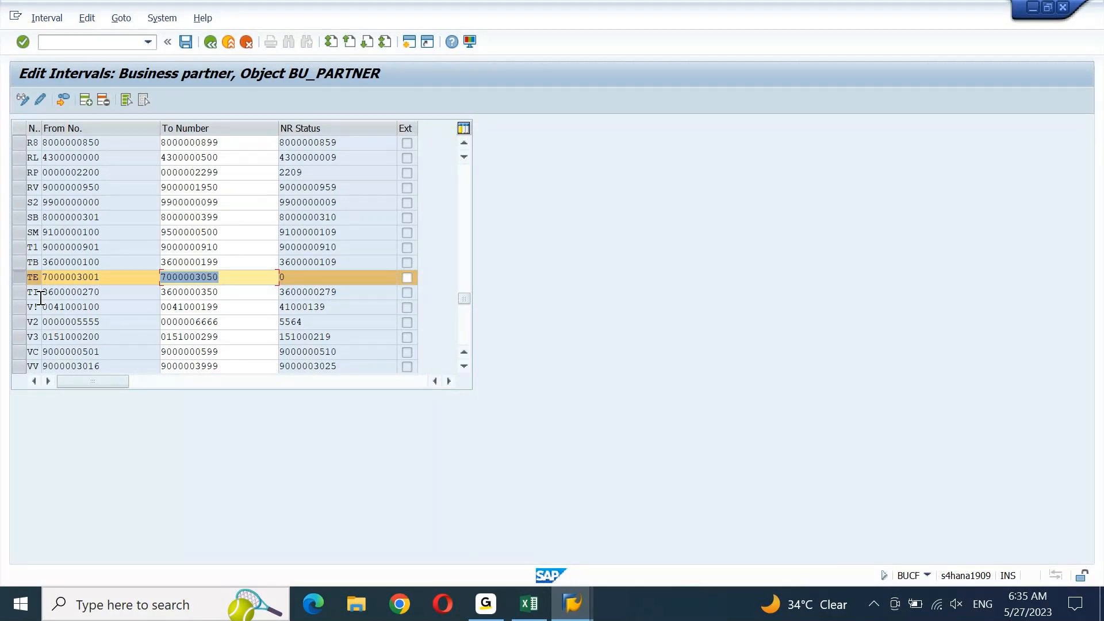
{"action": "left_click", "coordinate": [39, 297]}
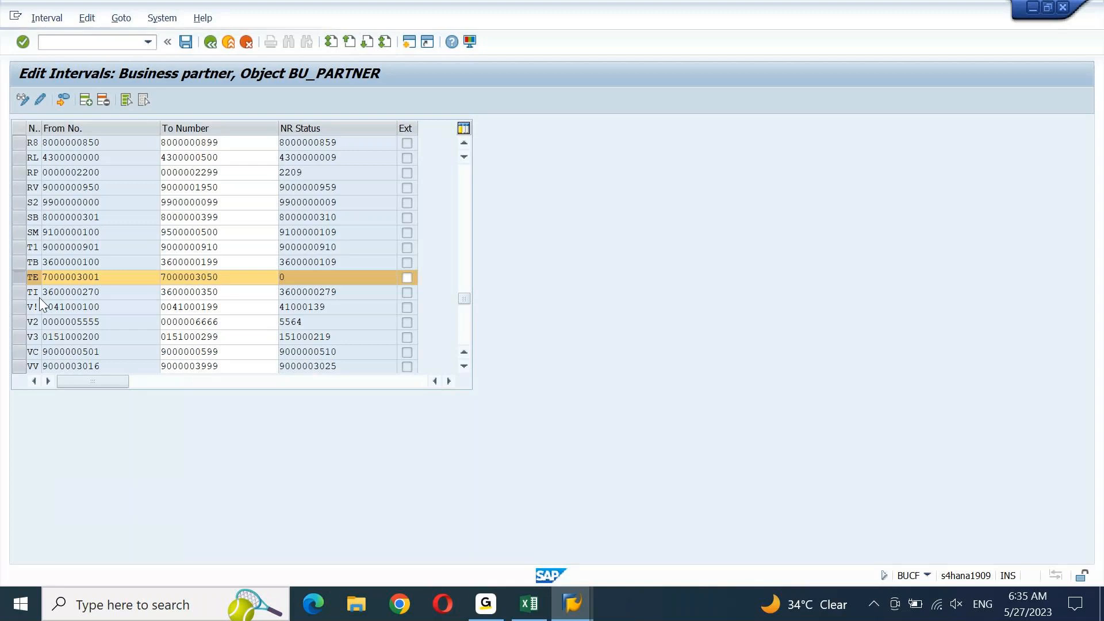
{"action": "left_click", "coordinate": [185, 41]}
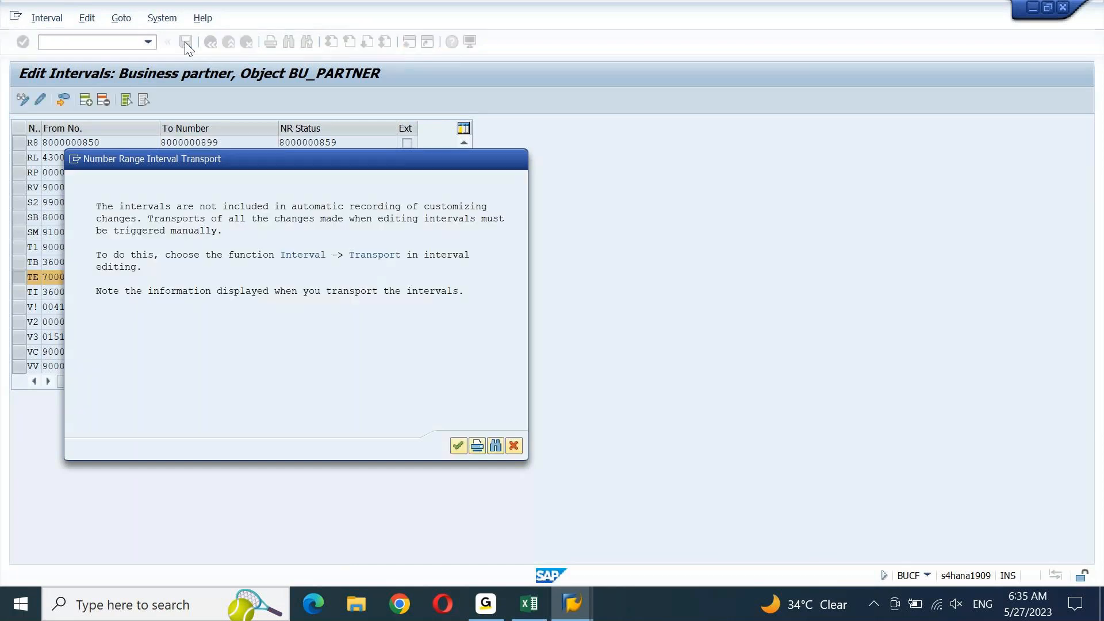
{"action": "key", "text": "Return"}
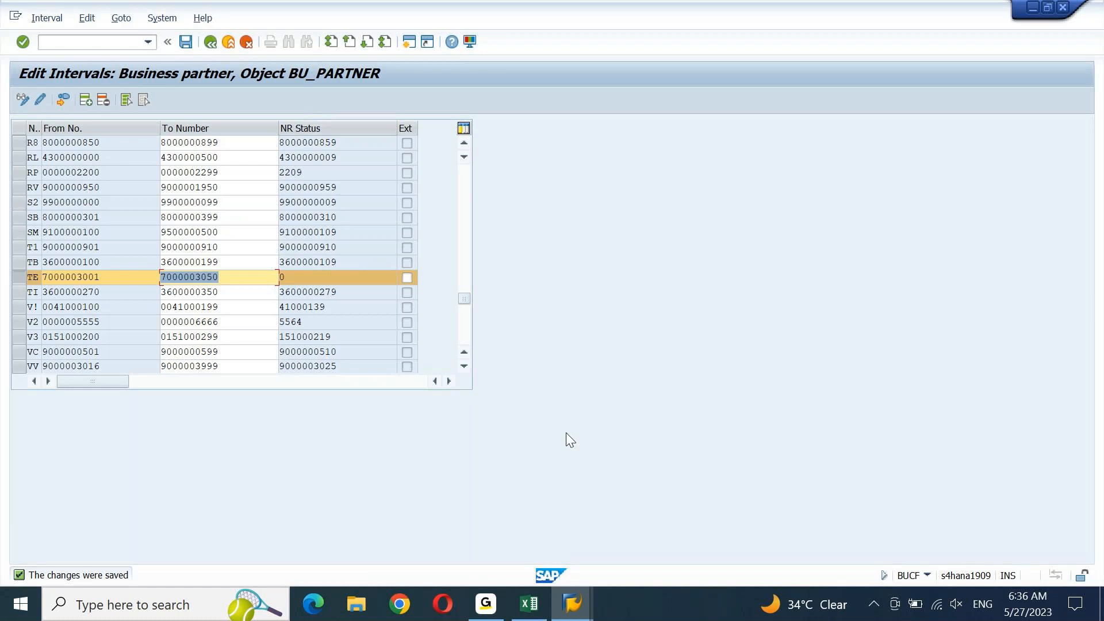
{"action": "mouse_move", "coordinate": [573, 615]}
{"action": "left_click_drag", "start_coordinate": [113, 280], "coordinate": [27, 287]}
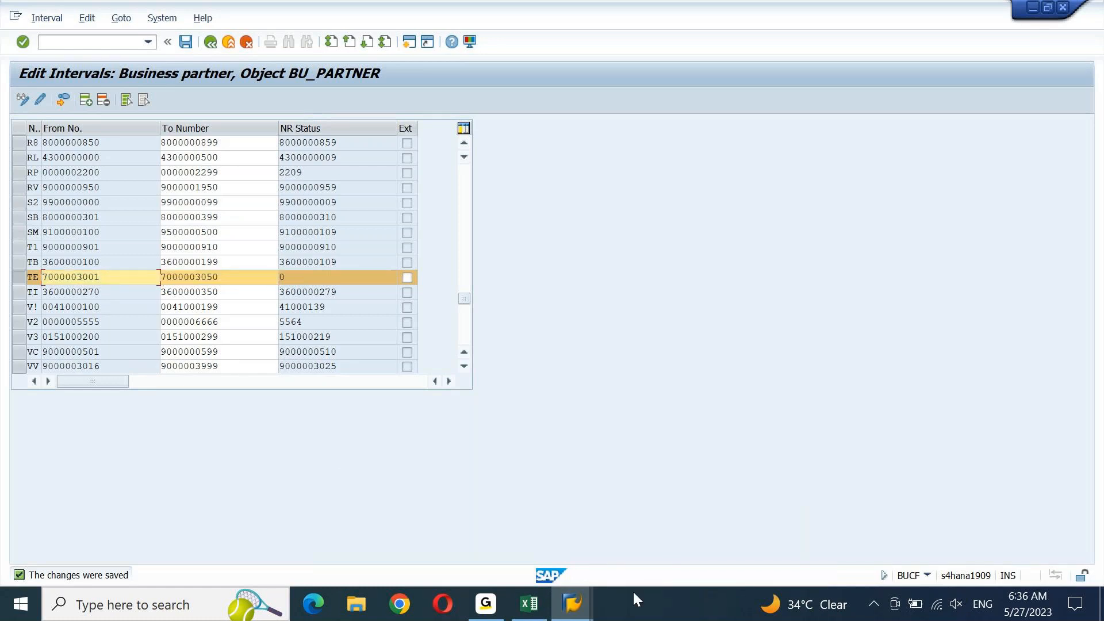
{"action": "left_click", "coordinate": [577, 613]}
{"action": "left_click", "coordinate": [654, 571]}
{"action": "left_click_drag", "start_coordinate": [111, 279], "coordinate": [18, 286]}
{"action": "key", "text": "ctrl+c"}
{"action": "key", "text": "Tab"}
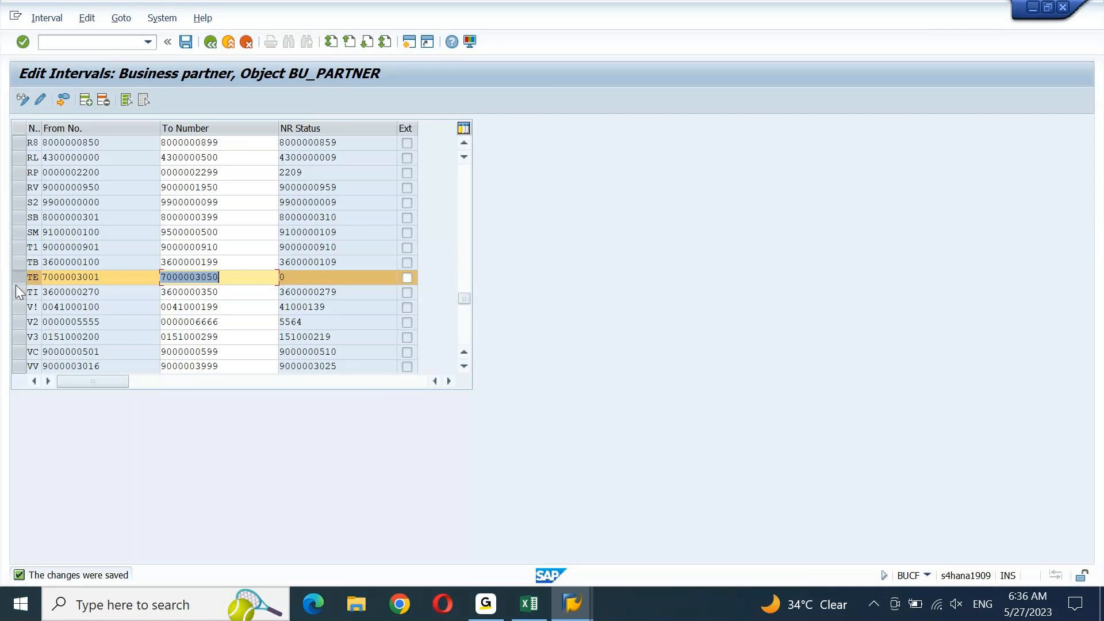
{"action": "key", "text": "alt+Tab"}
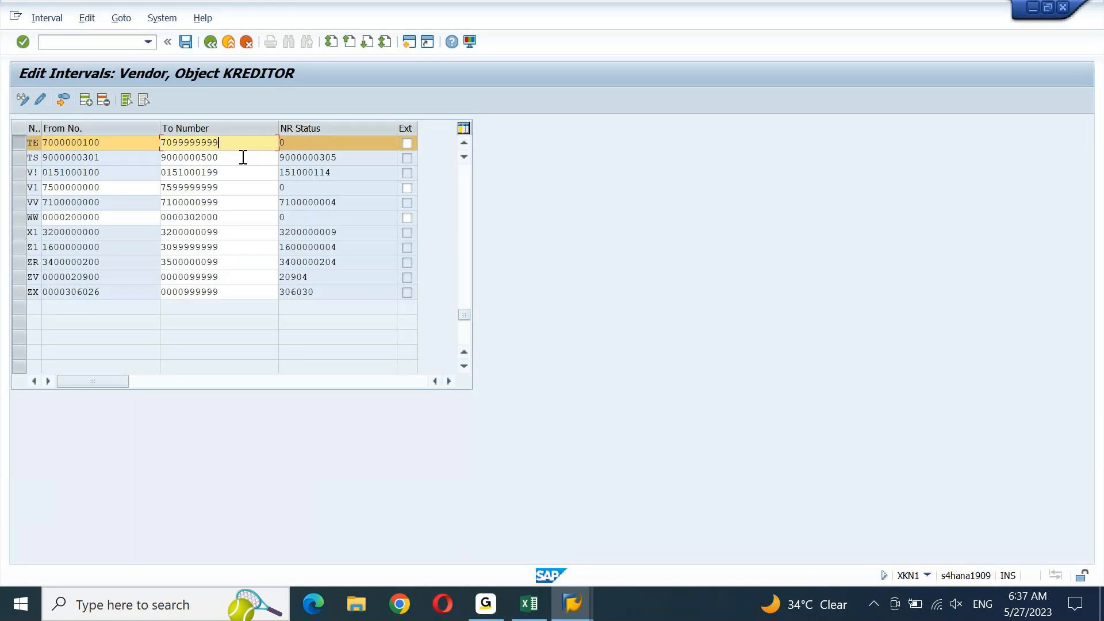
{"action": "key", "text": "alt+Tab"}
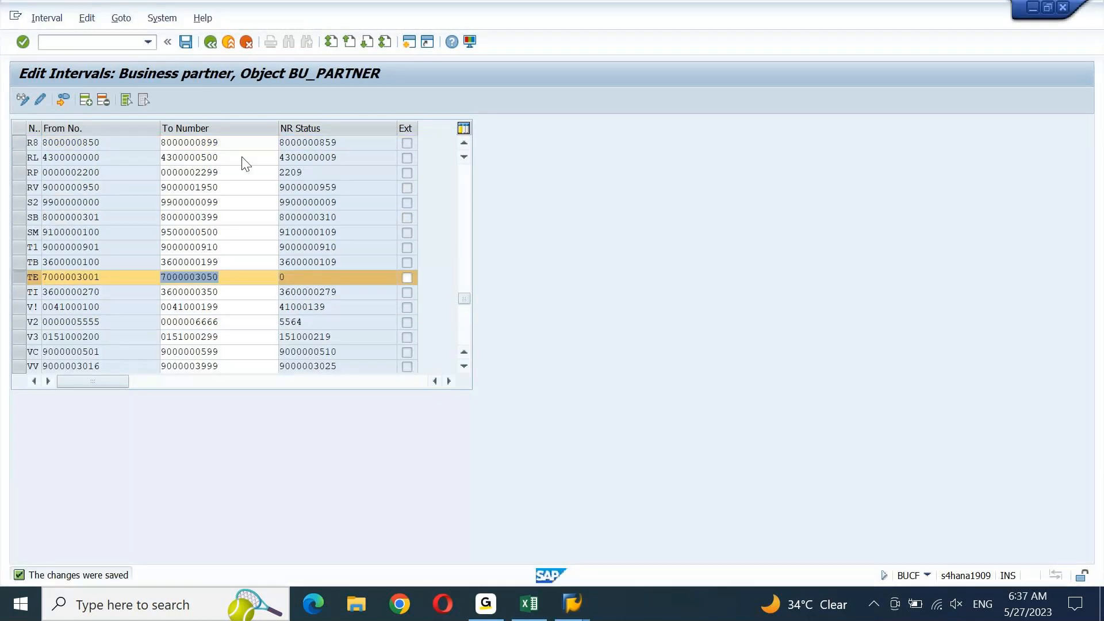
{"action": "key", "text": "End"}
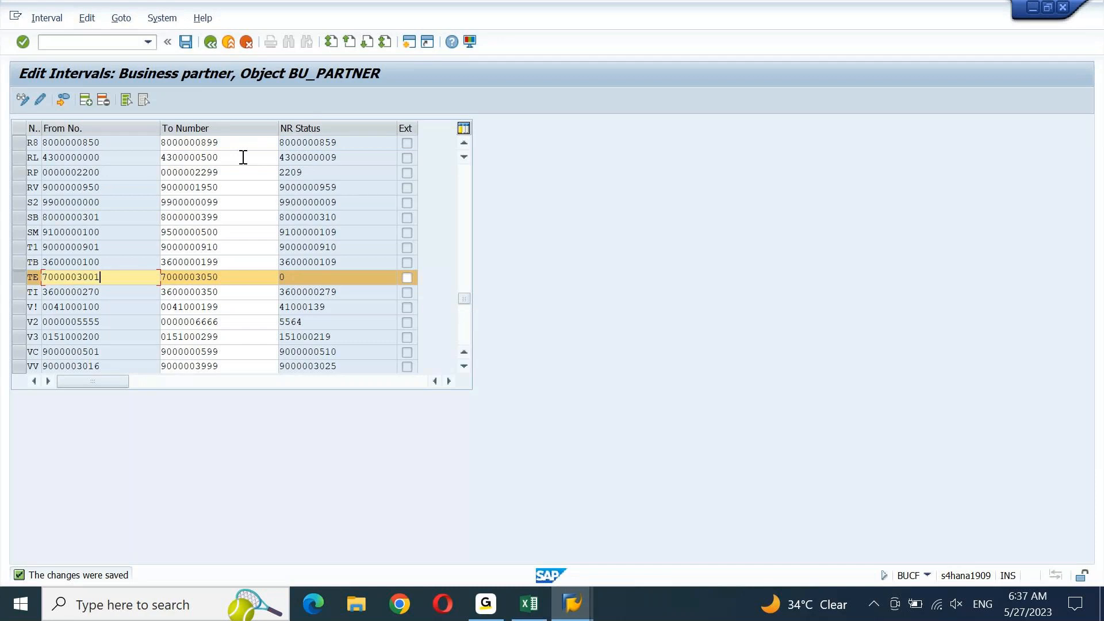
{"action": "key", "text": "alt+Tab"}
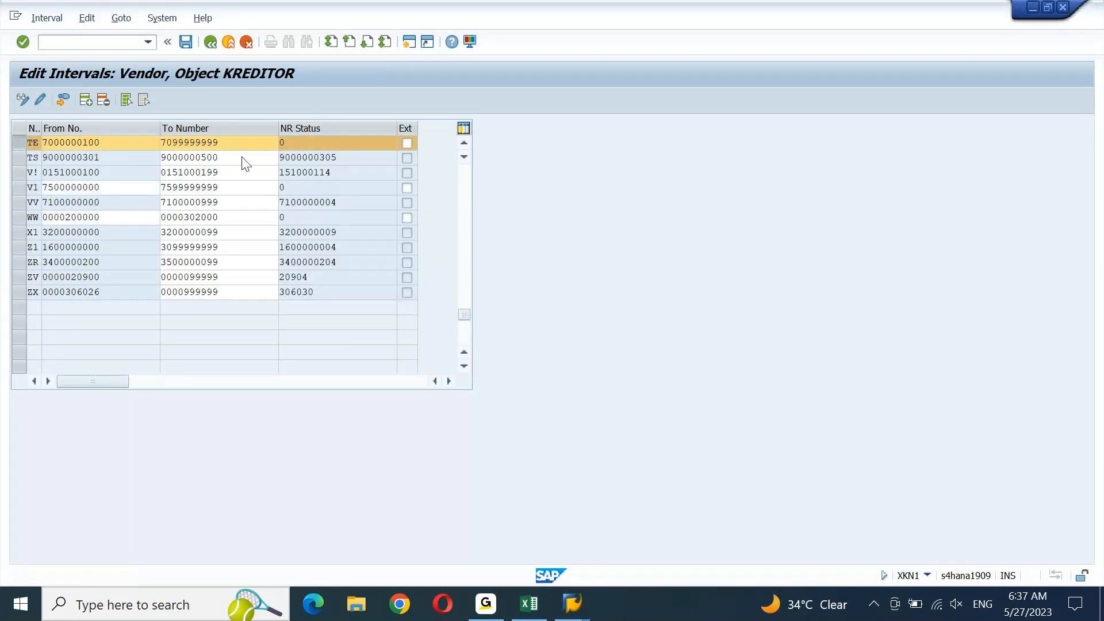
{"action": "key", "text": "ctrl+v"}
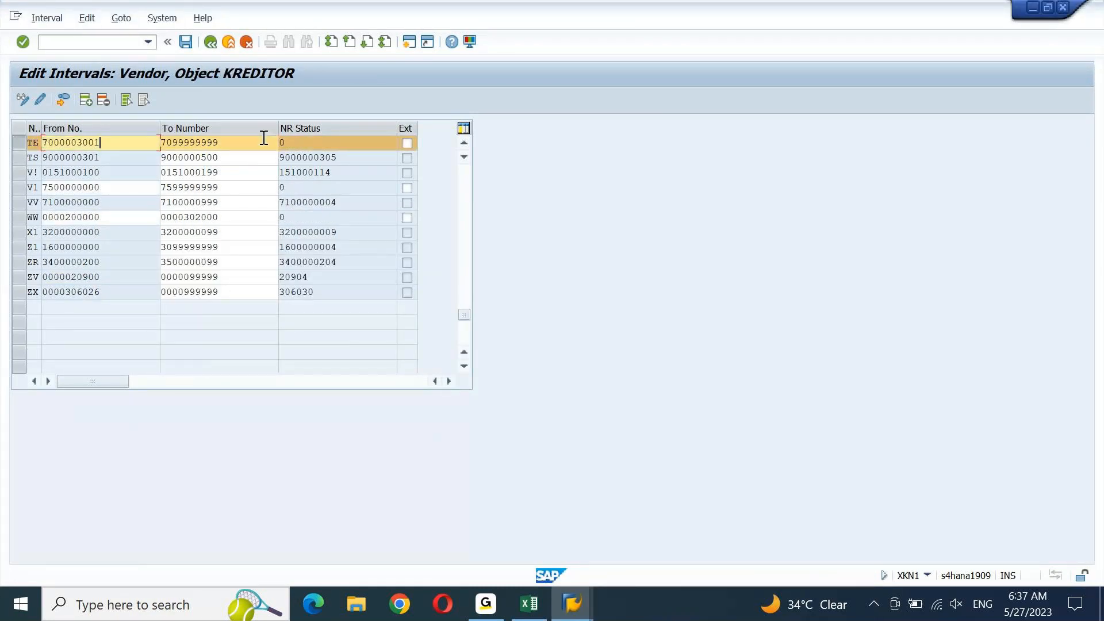
{"action": "key", "text": "Tab"}
{"action": "key", "text": "ctrl+v"}
{"action": "key", "text": "shift+Left"}
{"action": "key", "text": "shift+Left"}
{"action": "type", "text": "50"}
{"action": "key", "text": "Return"}
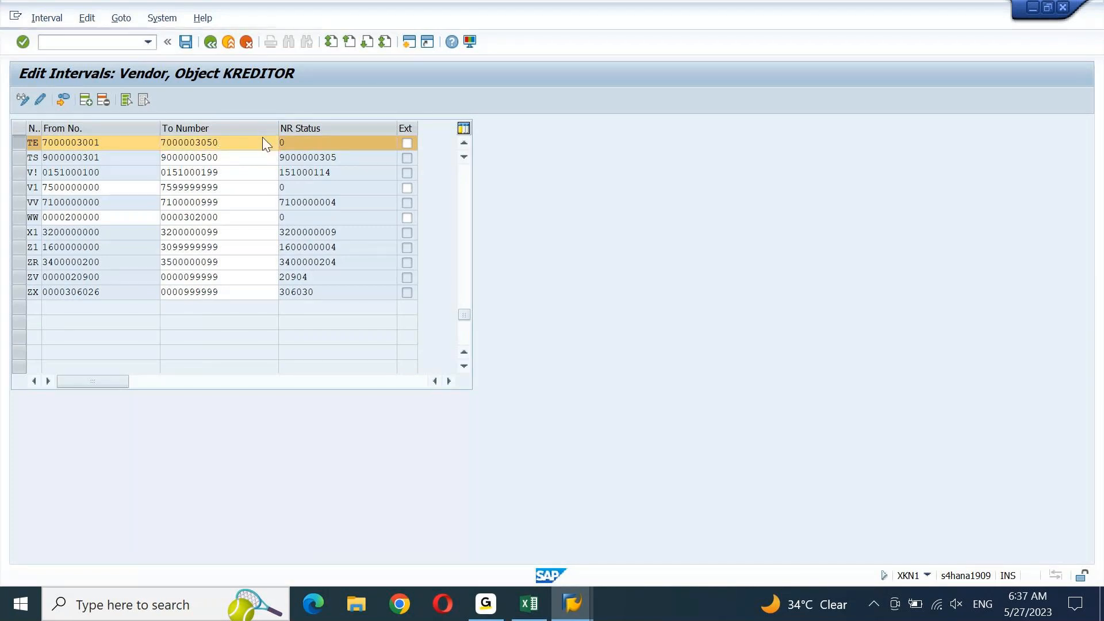
Compare the Vendor TE limits with the Business partner TE interval, then save the Vendor changes
{"action": "left_click", "coordinate": [263, 137]}
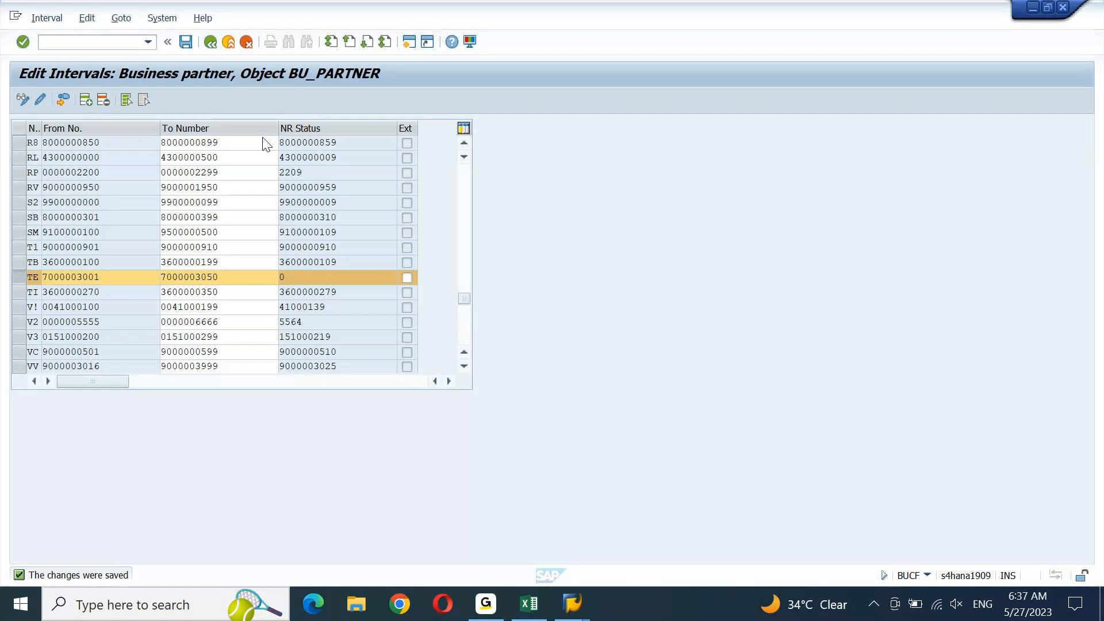
{"action": "left_click", "coordinate": [99, 277]}
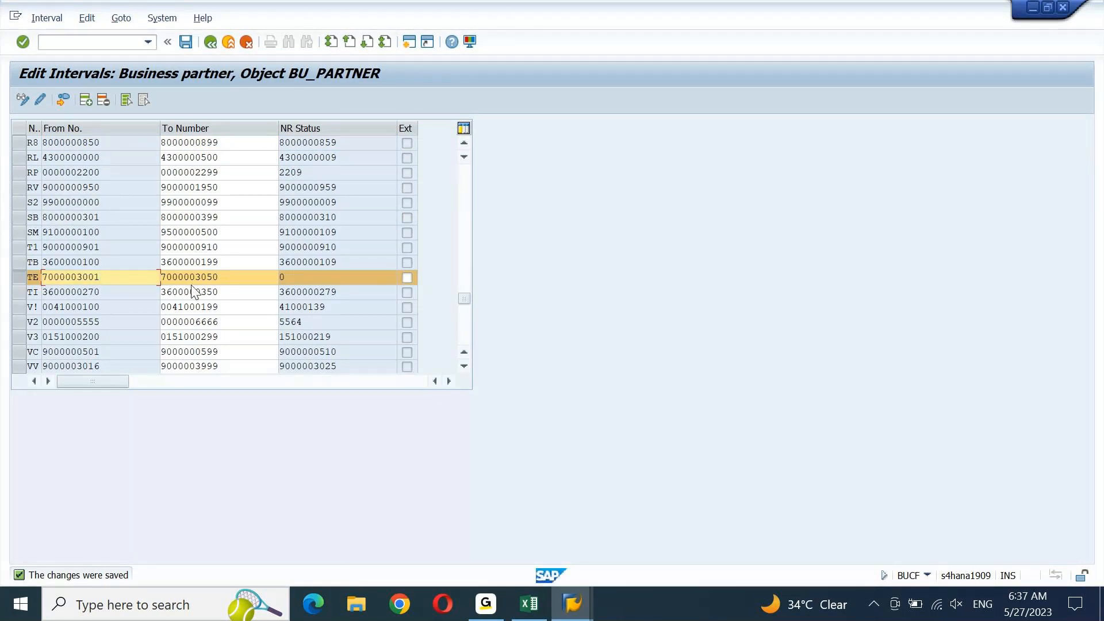
{"action": "key", "text": "alt+Tab"}
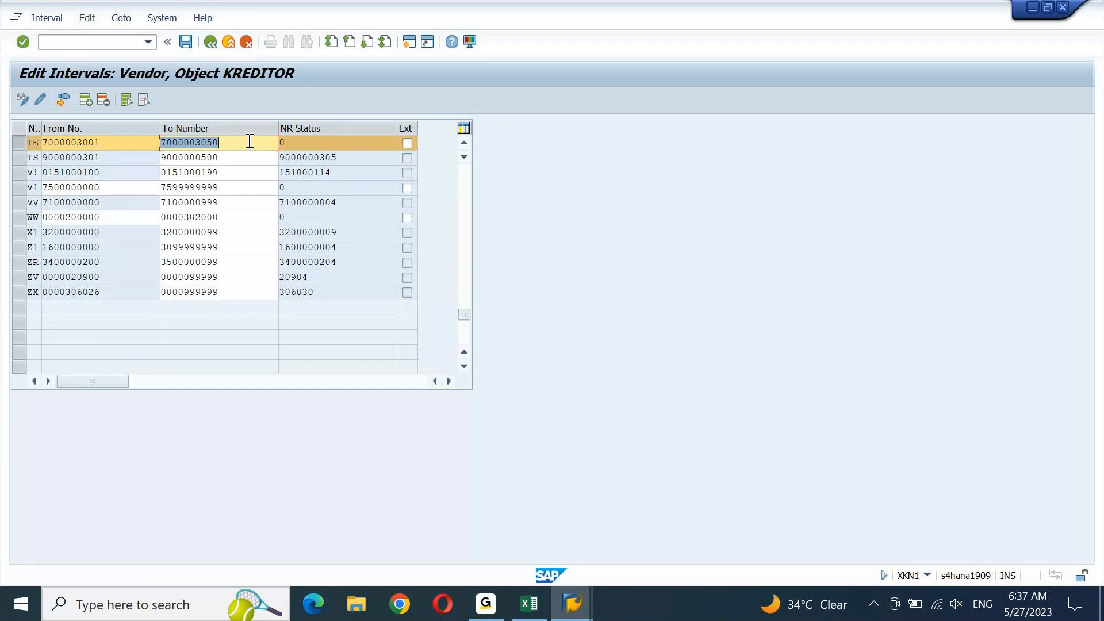
{"action": "left_click", "coordinate": [185, 39]}
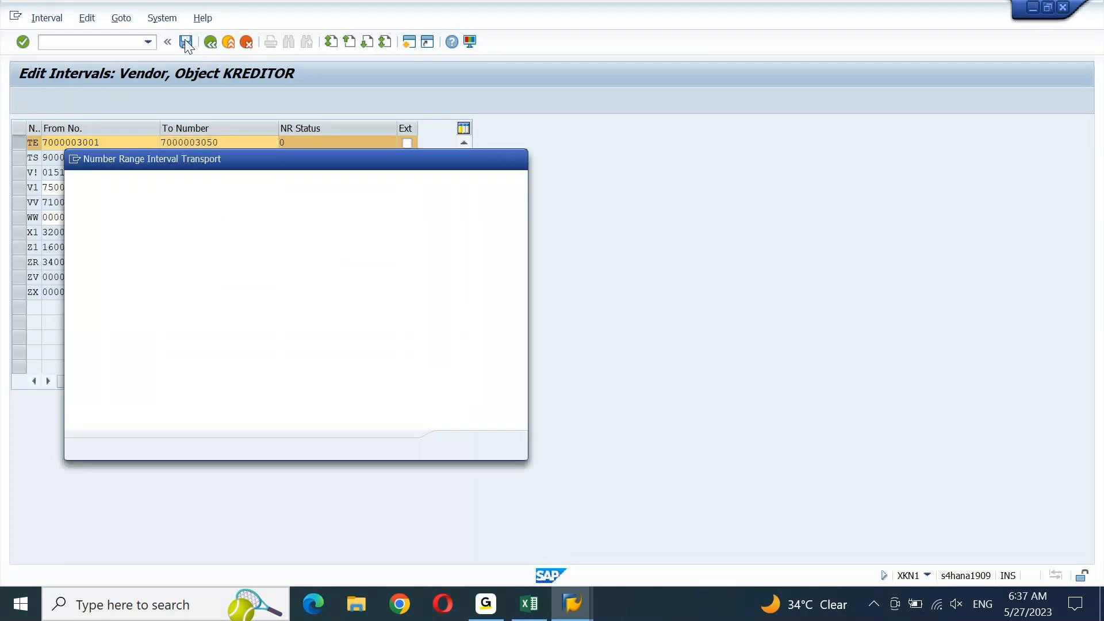
Acknowledge the transport notice and restore down the Vendor window to show both TE intervals side by side
{"action": "key", "text": "Return"}
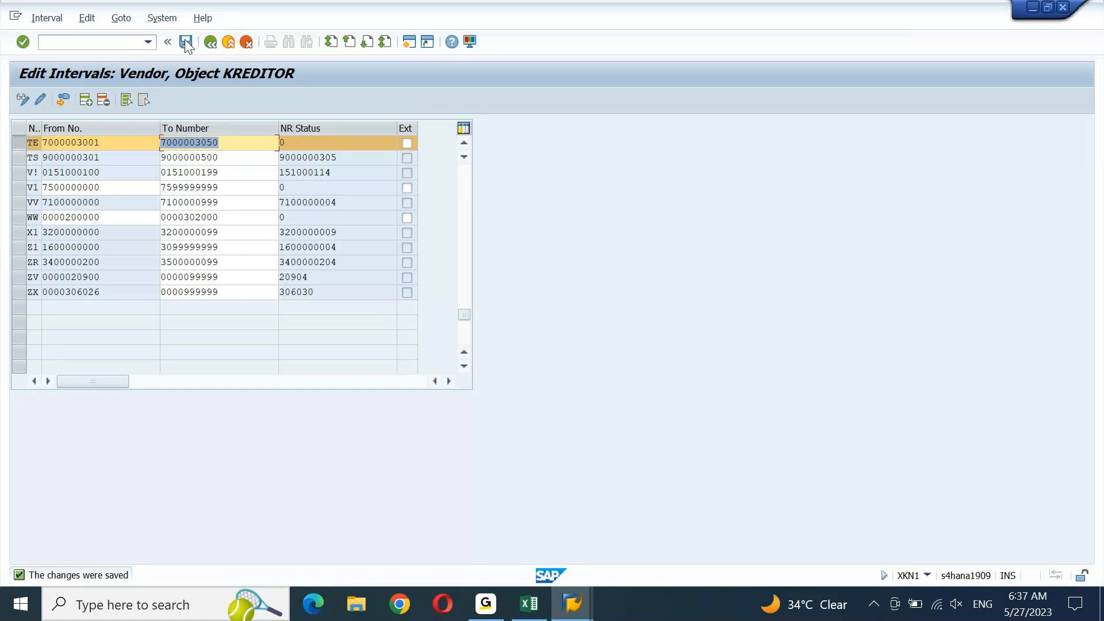
{"action": "key", "text": "super+Down"}
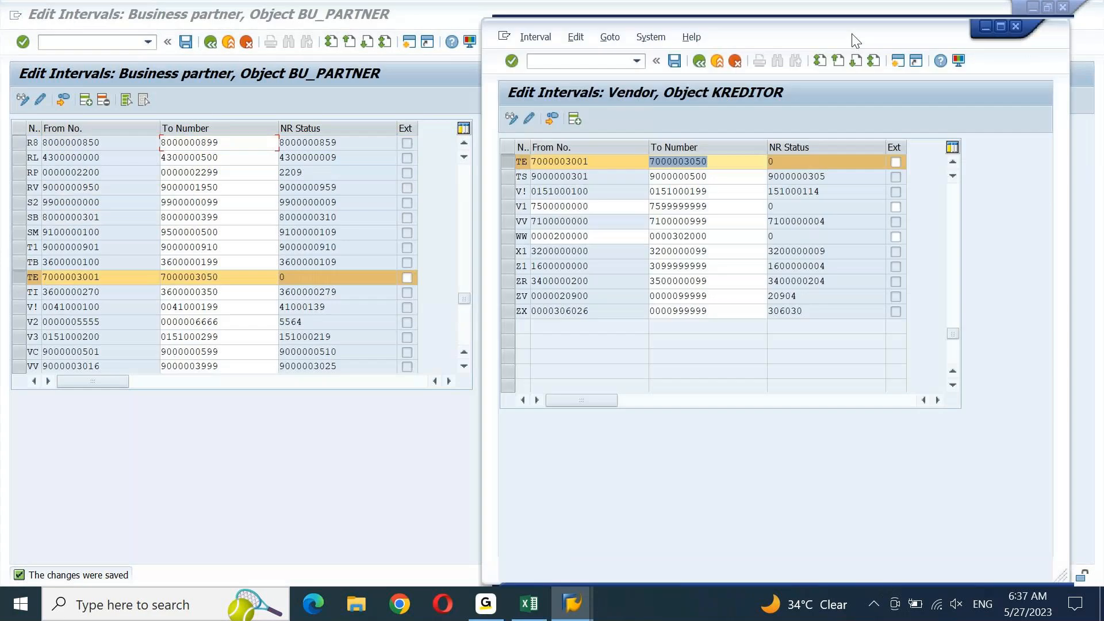
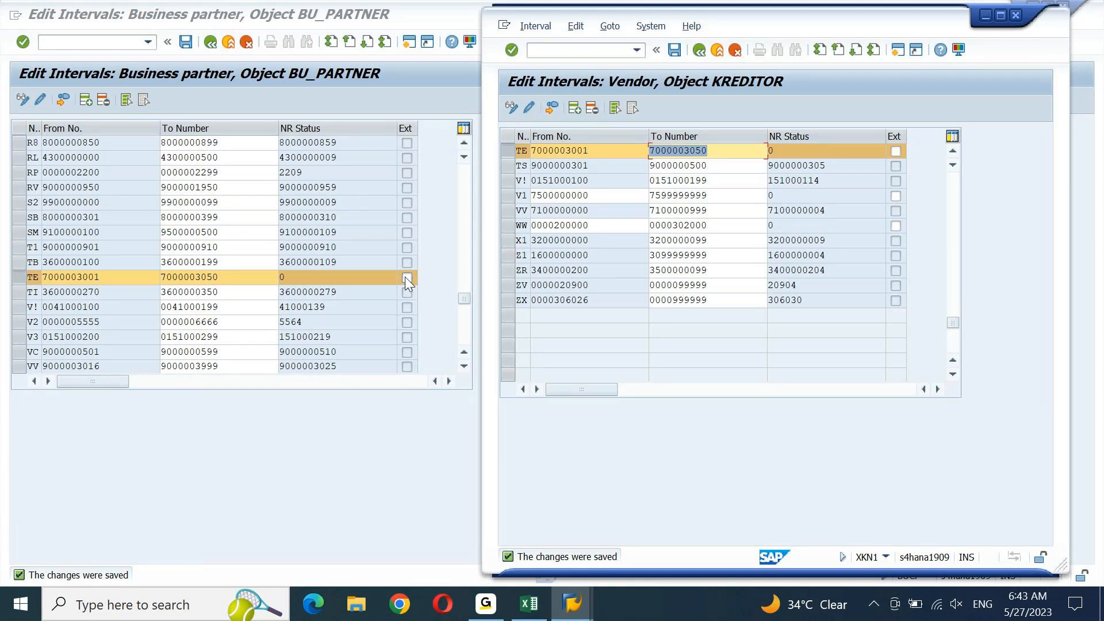
Flag the business partner TE interval as external and save the BU_PARTNER intervals
{"action": "left_click", "coordinate": [406, 277]}
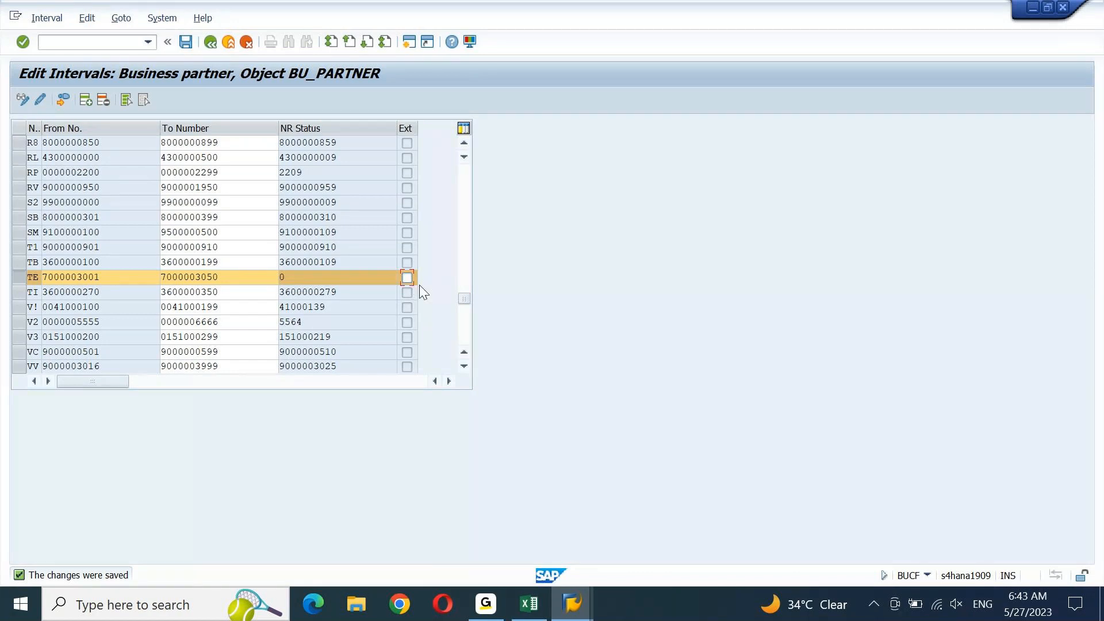
{"action": "left_click", "coordinate": [185, 45]}
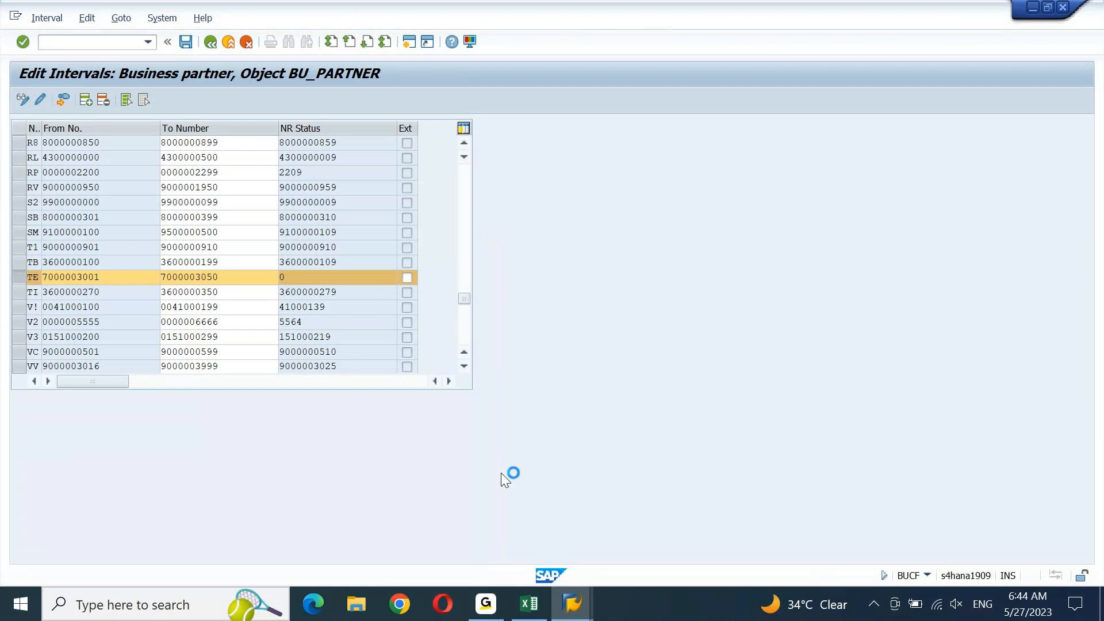
{"action": "left_click", "coordinate": [572, 604]}
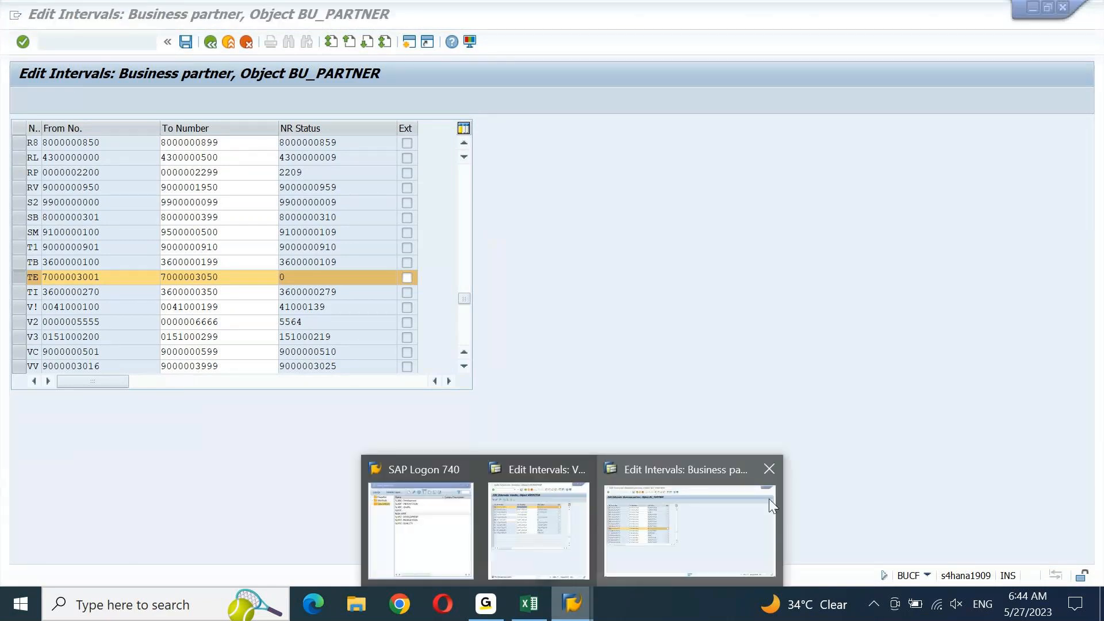
{"action": "left_click", "coordinate": [768, 499]}
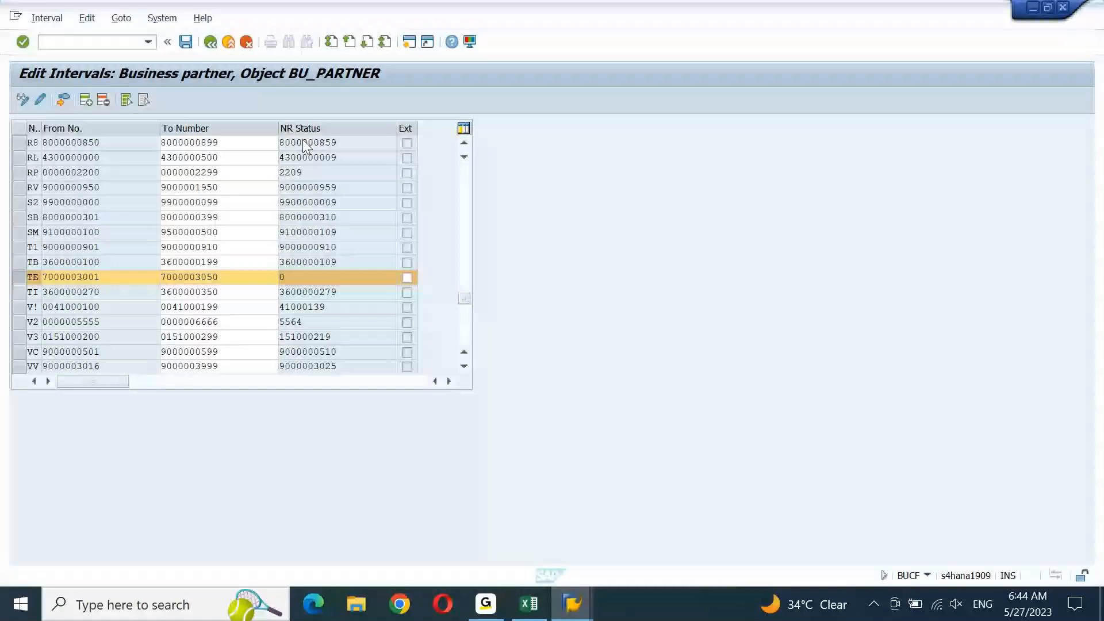
{"action": "left_click", "coordinate": [185, 42]}
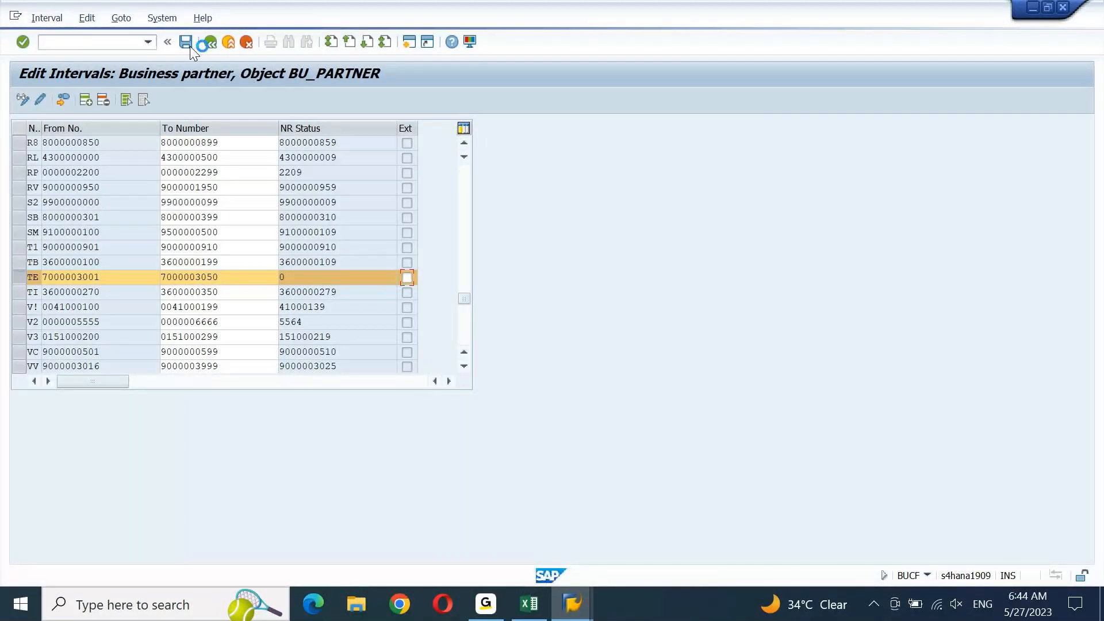
{"action": "mouse_move", "coordinate": [578, 608]}
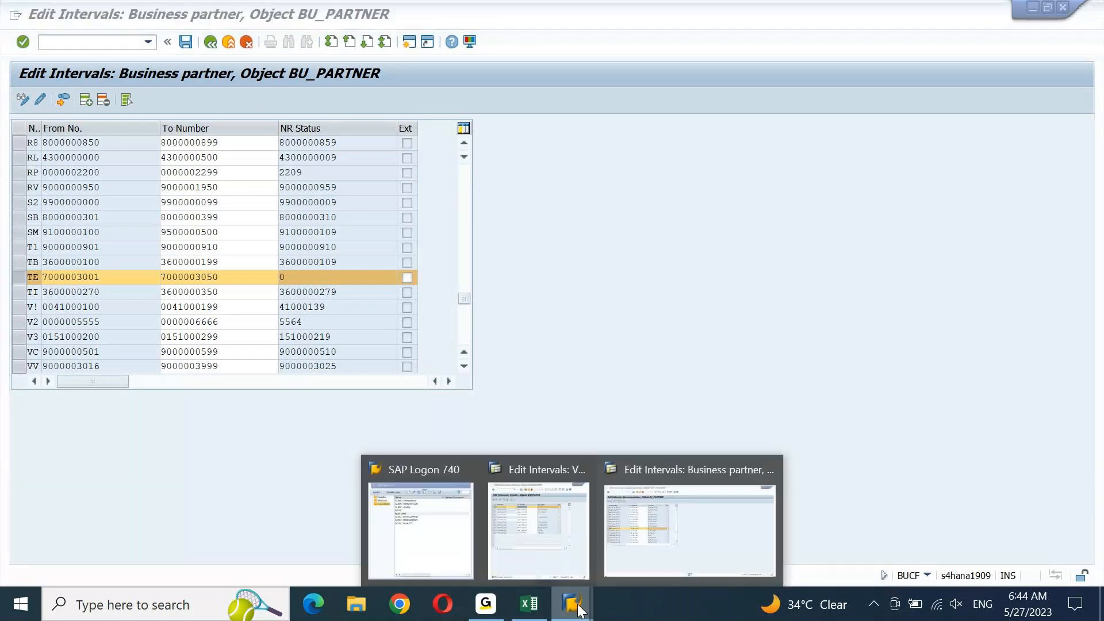
{"action": "left_click", "coordinate": [550, 543]}
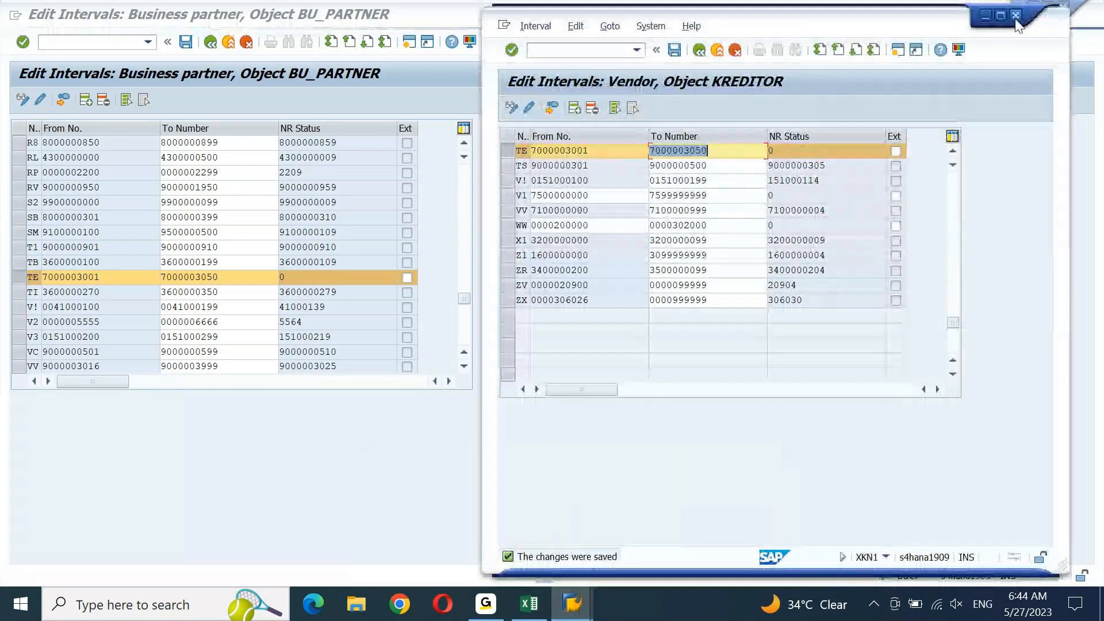
{"action": "left_click", "coordinate": [896, 152]}
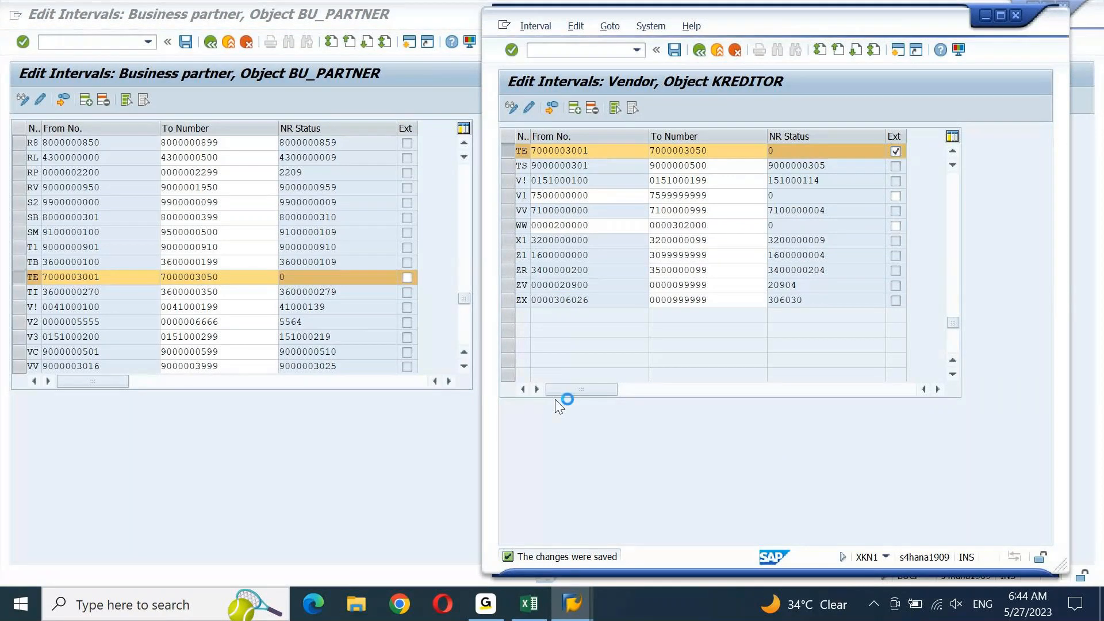
{"action": "left_click", "coordinate": [573, 604]}
{"action": "left_click", "coordinate": [446, 524]}
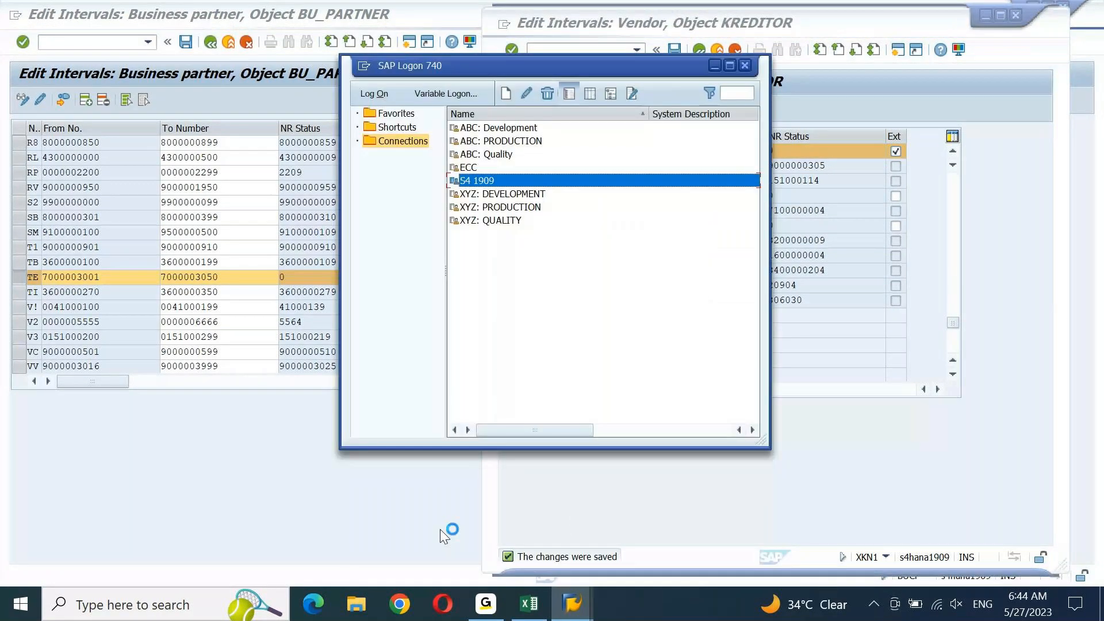
Double-click the S4 1909 connection in SAP Logon 740 to start a logon
{"action": "double_click", "coordinate": [496, 178]}
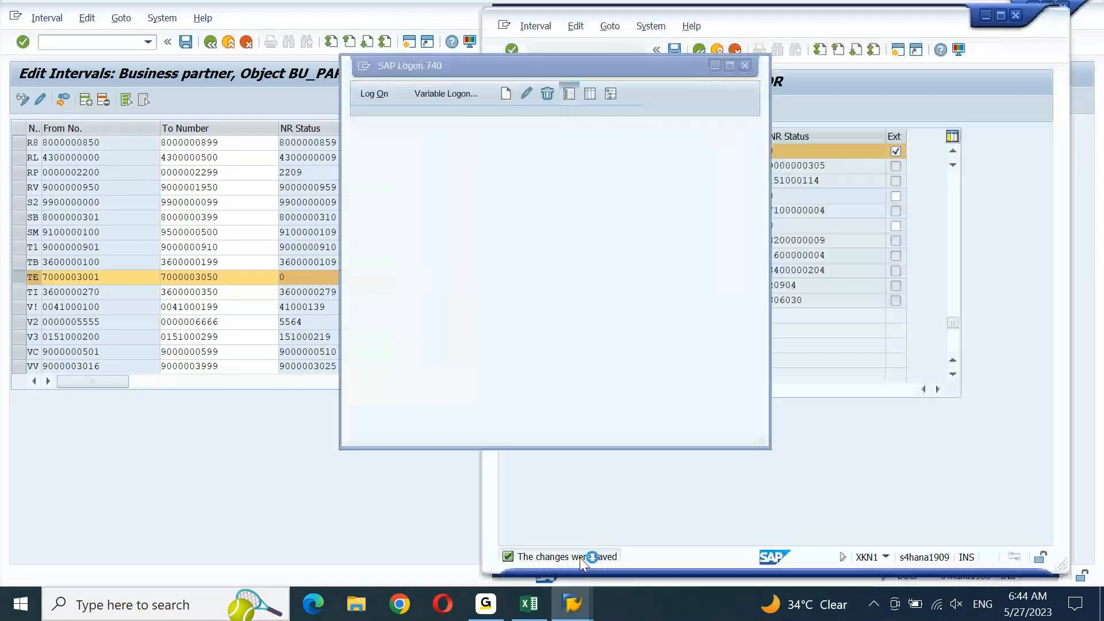
{"action": "mouse_move", "coordinate": [573, 616]}
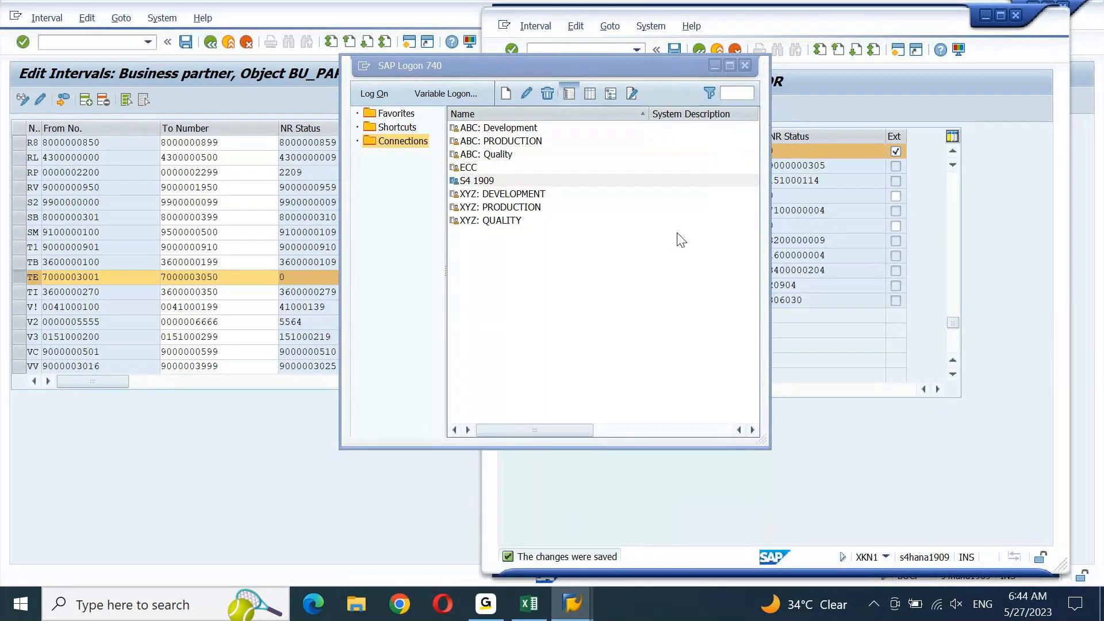
{"action": "left_click", "coordinate": [527, 186]}
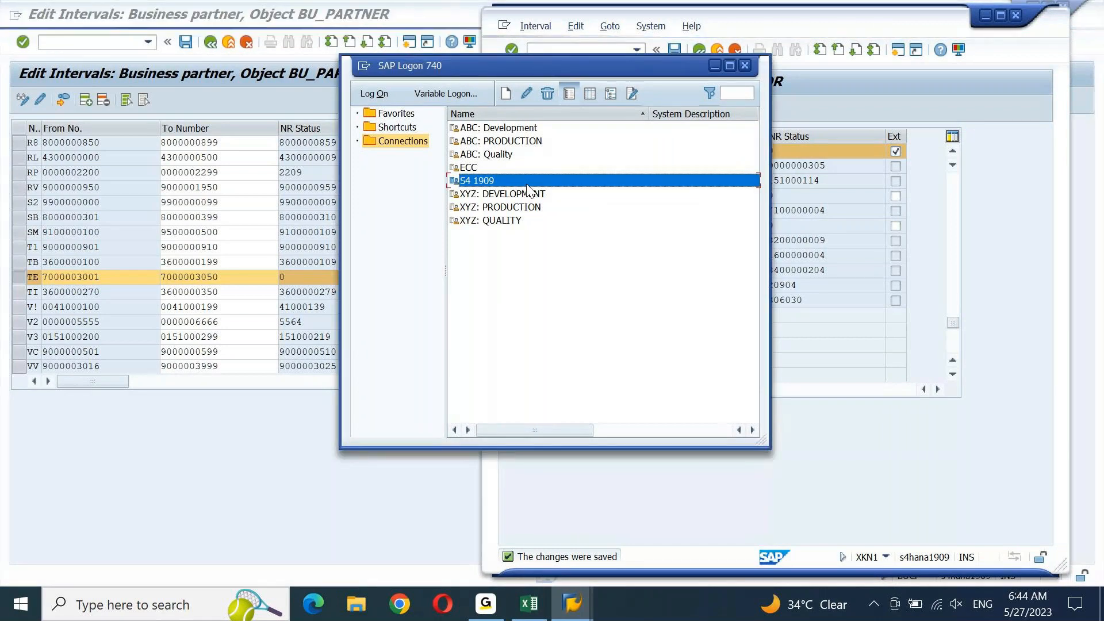
{"action": "double_click", "coordinate": [527, 185]}
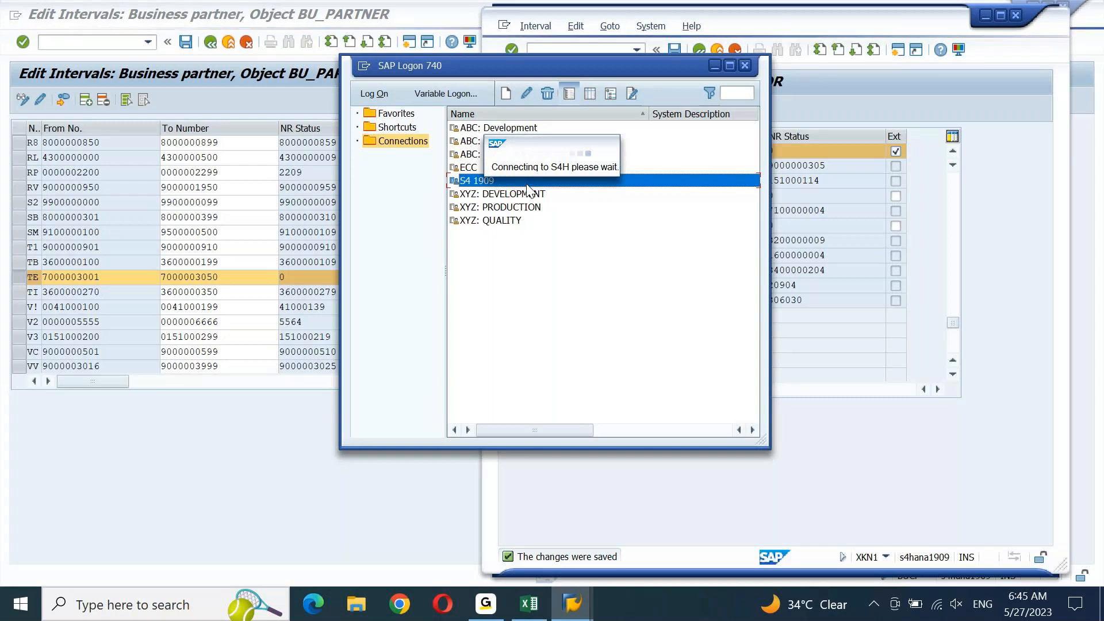
{"action": "left_click_drag", "start_coordinate": [672, 69], "coordinate": [473, 109]}
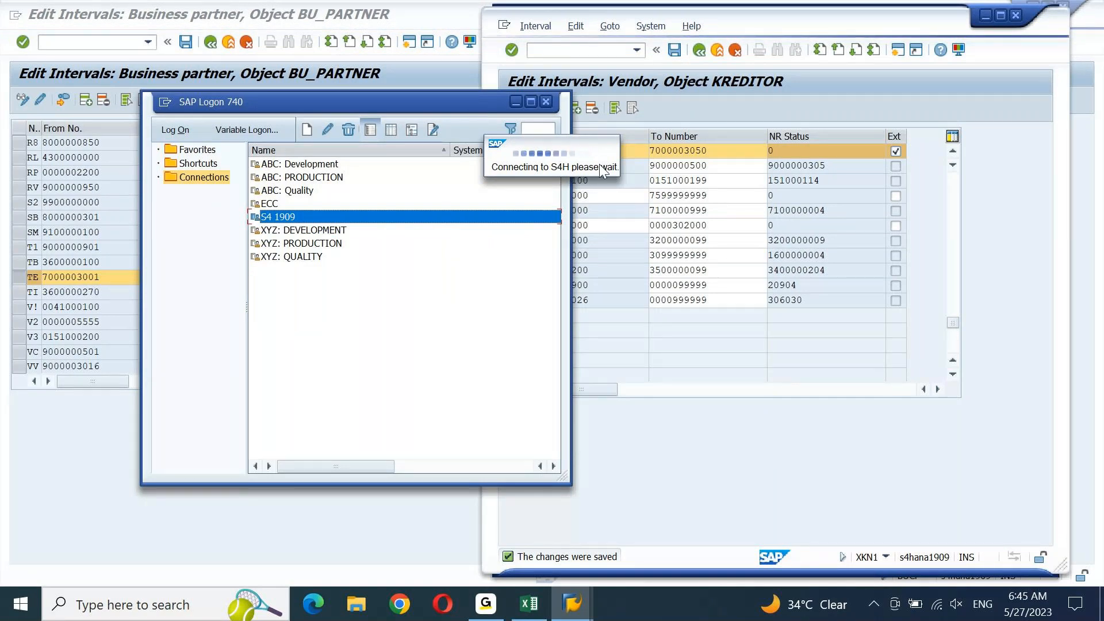
Reposition SAP Logon and launch a new S4 1909 logon, opening the client 800 sign-in screen
{"action": "left_click", "coordinate": [572, 604]}
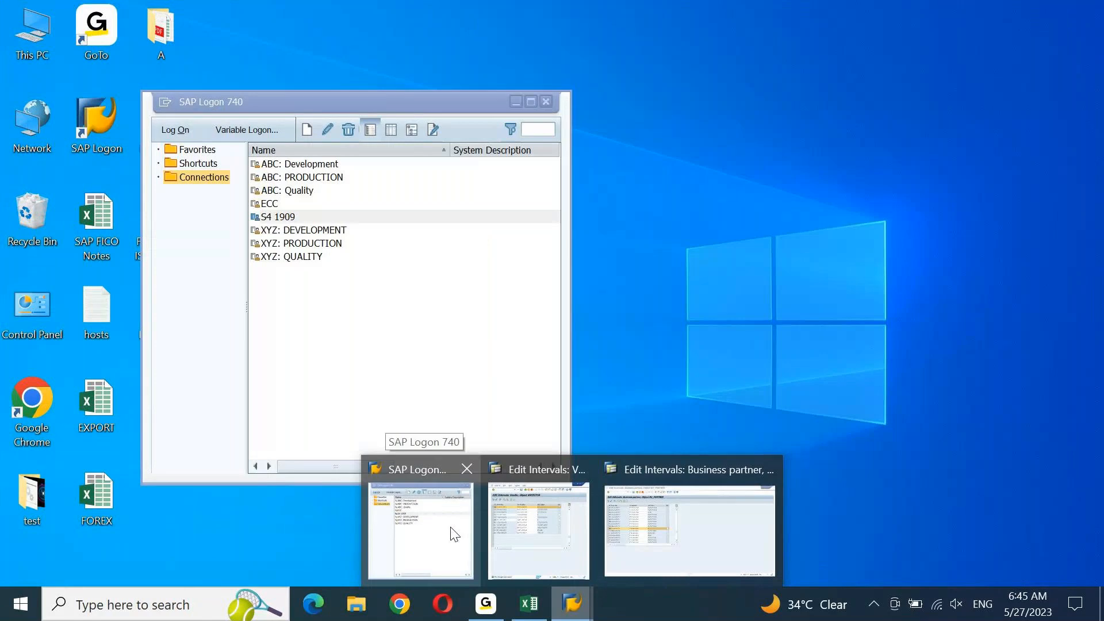
{"action": "left_click", "coordinate": [451, 529]}
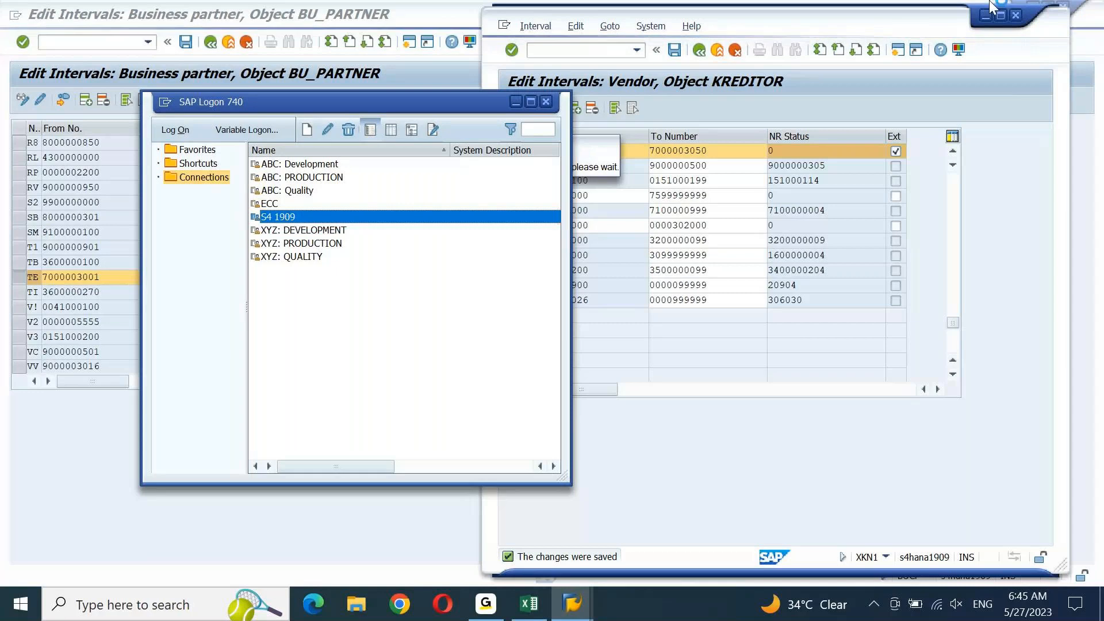
{"action": "left_click", "coordinate": [1016, 16]}
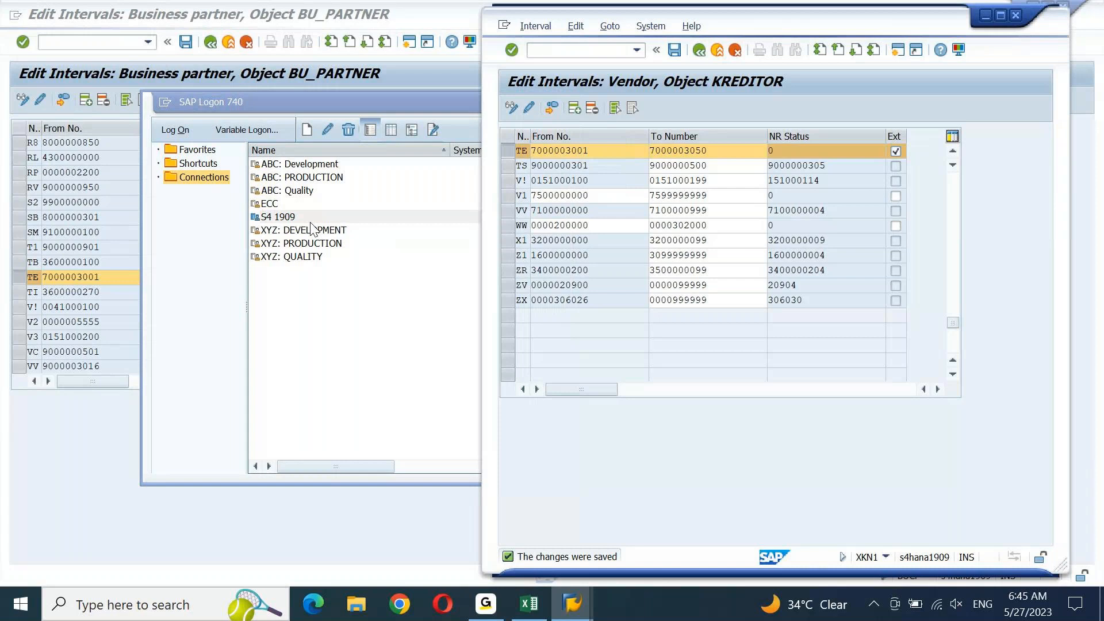
{"action": "left_click", "coordinate": [311, 221]}
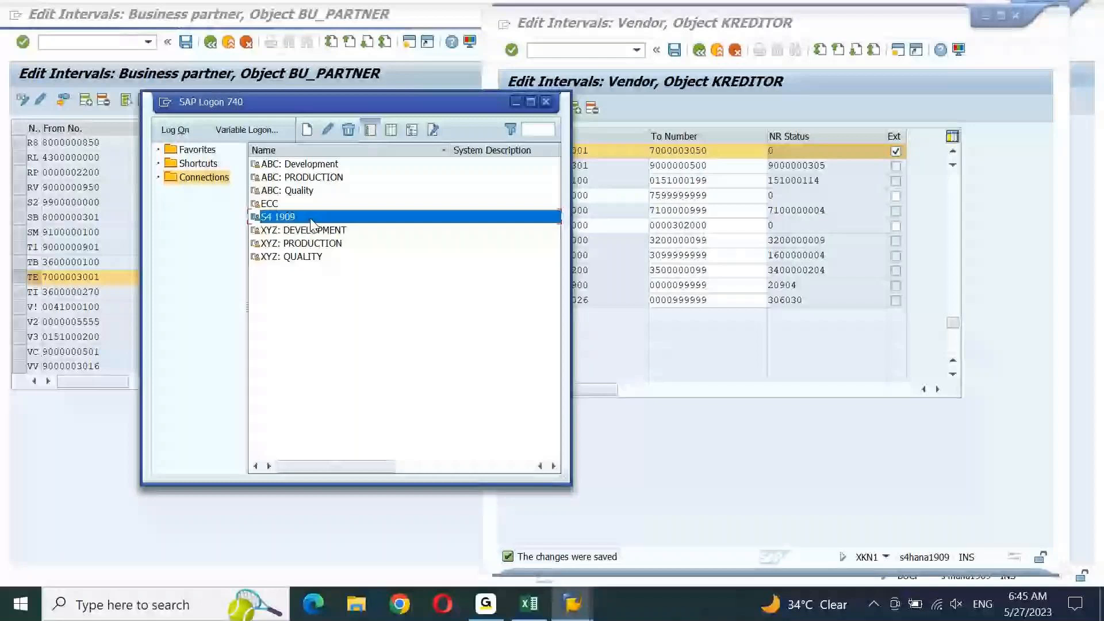
{"action": "left_click_drag", "start_coordinate": [429, 100], "coordinate": [534, 143]}
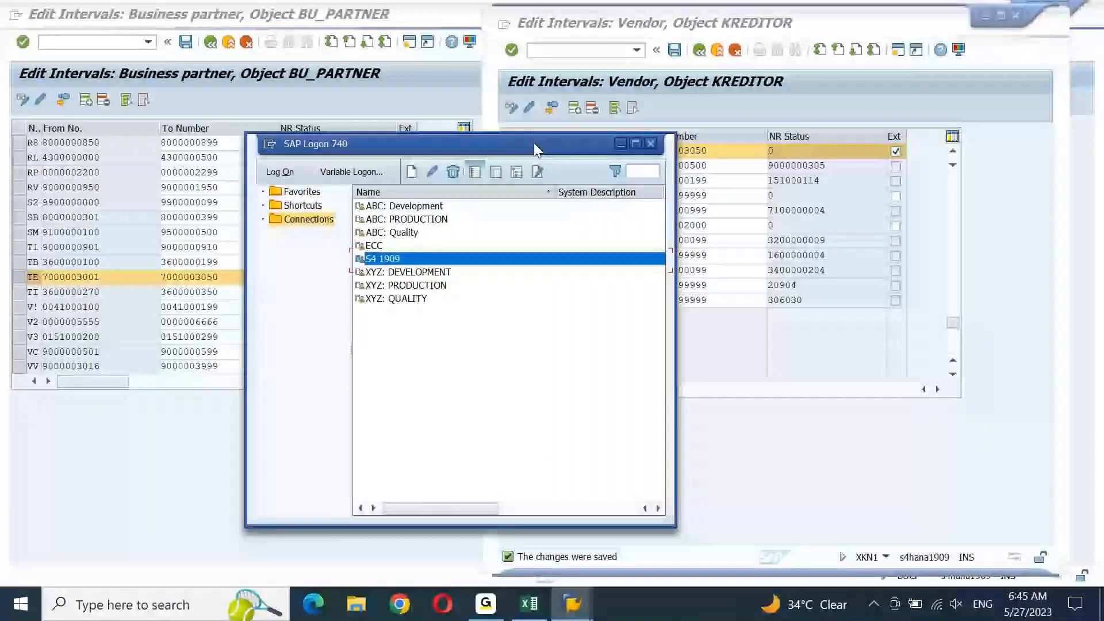
{"action": "double_click", "coordinate": [373, 260]}
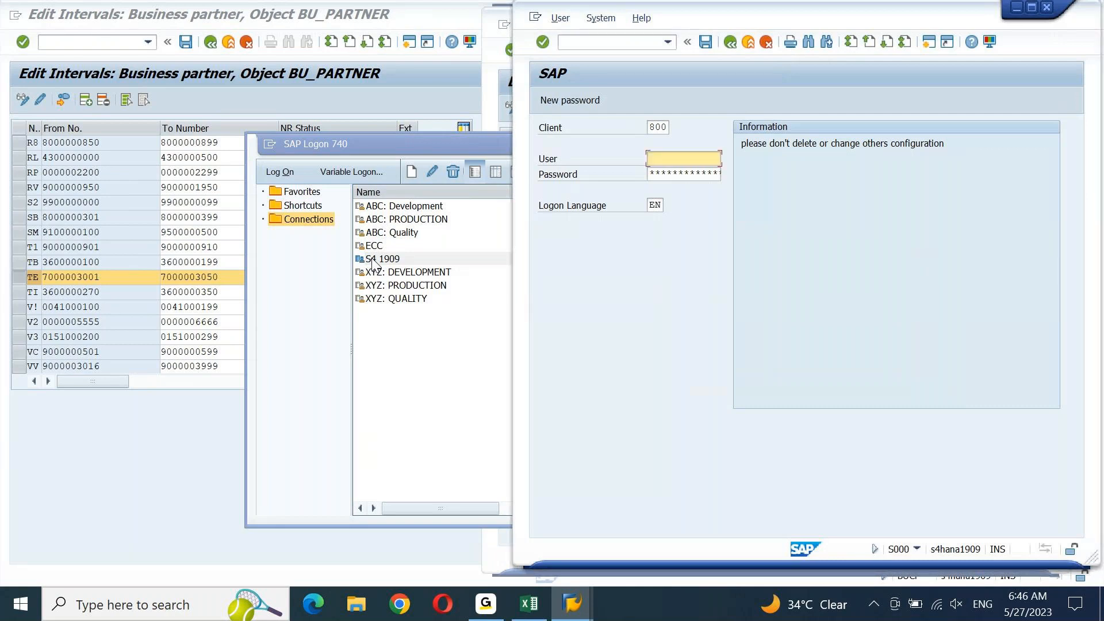
{"action": "left_click", "coordinate": [421, 98]}
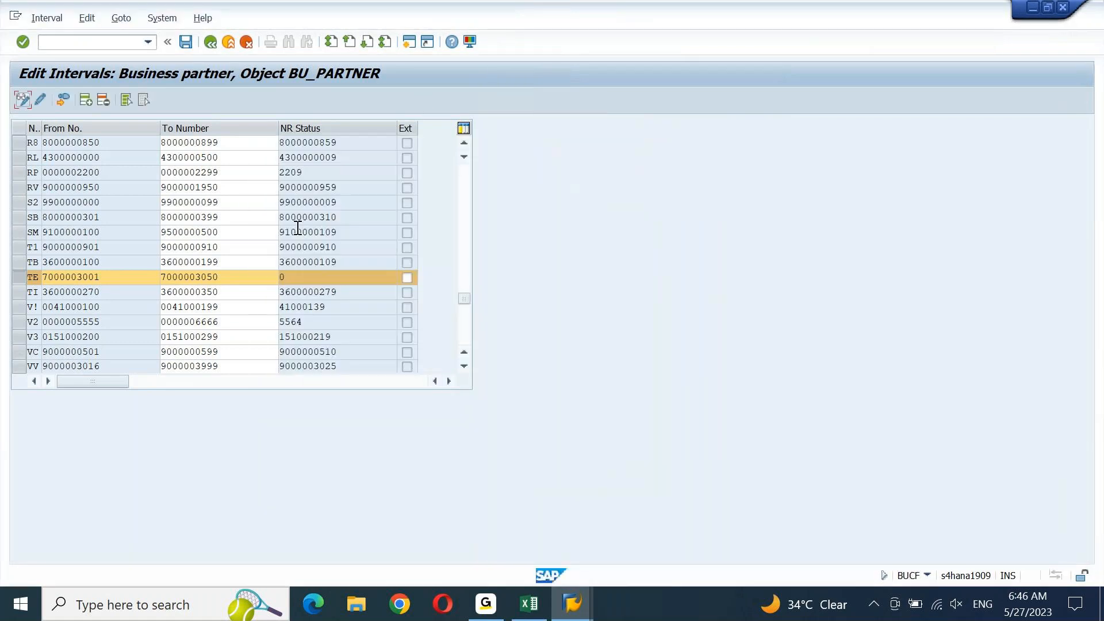
Close the three extra SAP logon windows and return to the BU_PARTNER number range window
{"action": "left_click", "coordinate": [211, 40]}
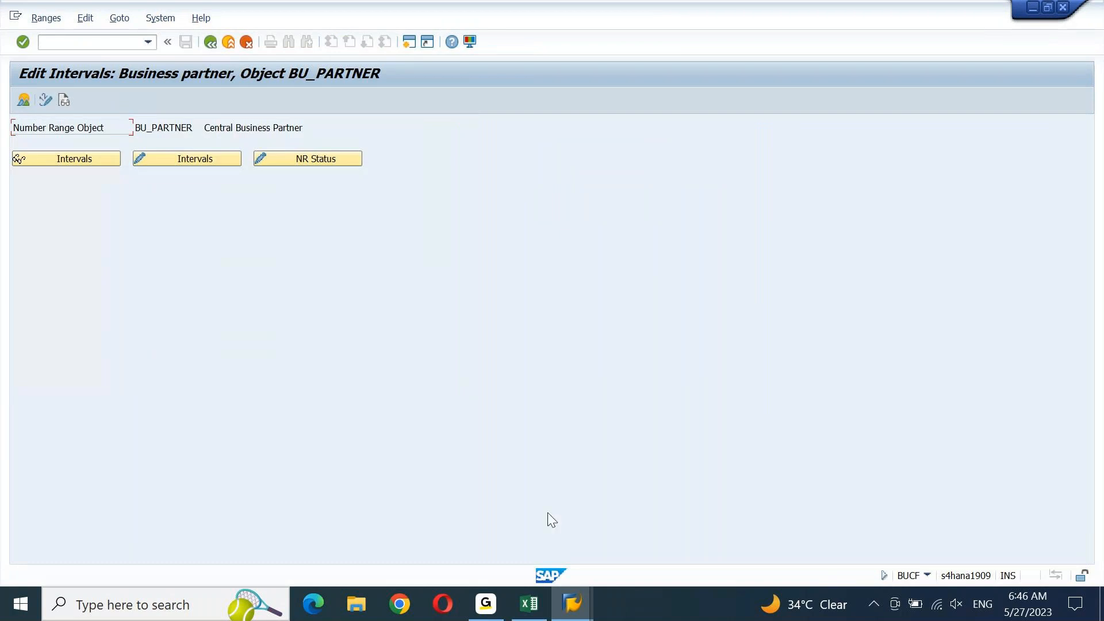
{"action": "left_click", "coordinate": [572, 604]}
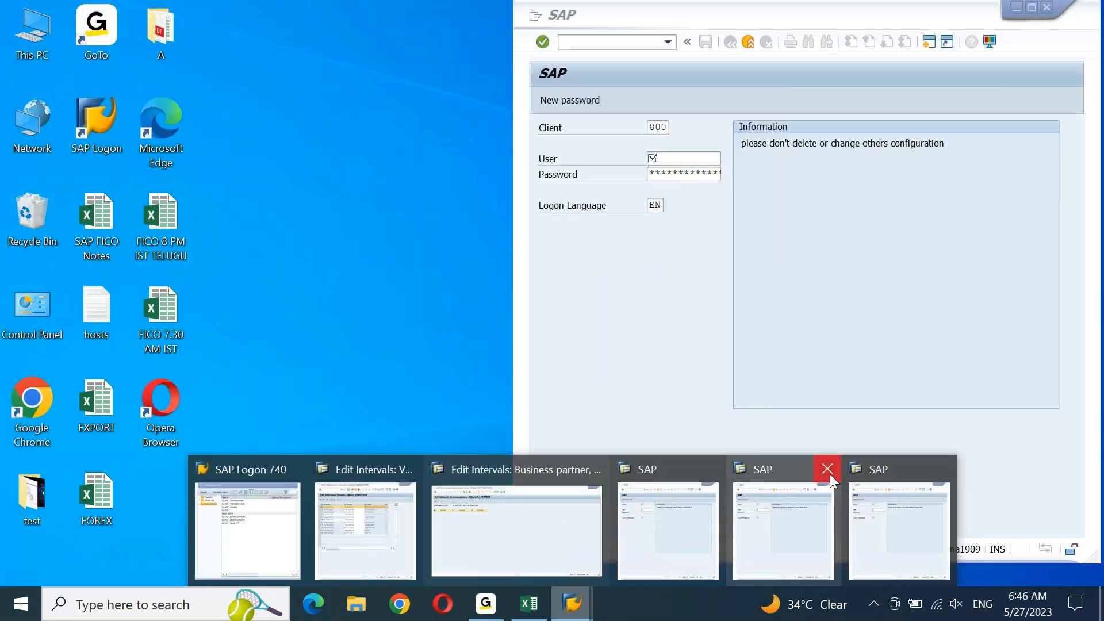
{"action": "left_click", "coordinate": [828, 470]}
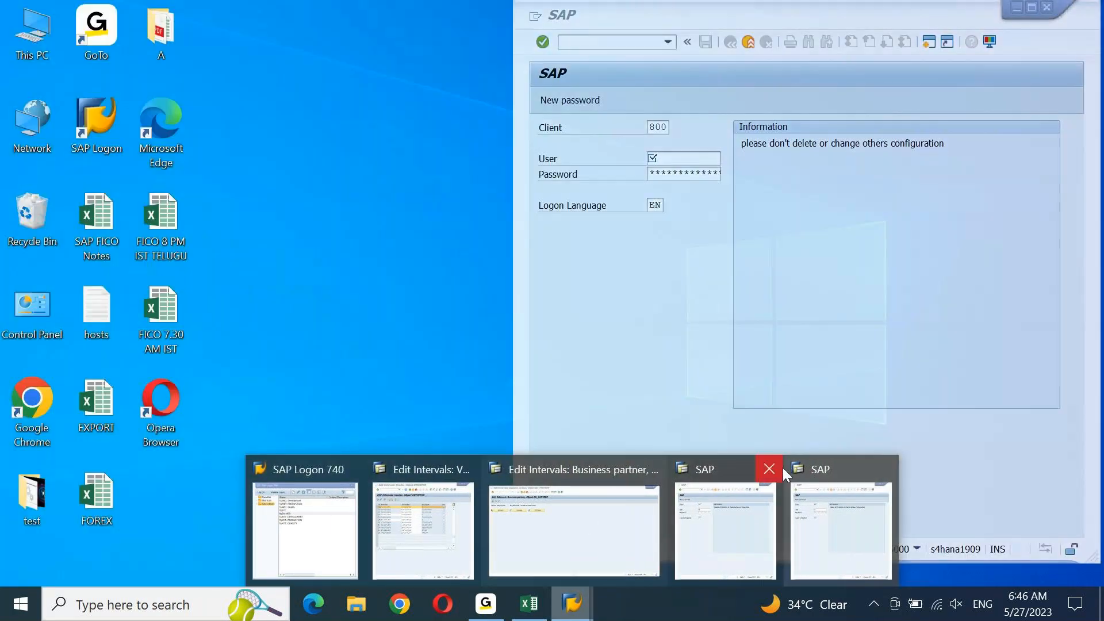
{"action": "left_click", "coordinate": [780, 469]}
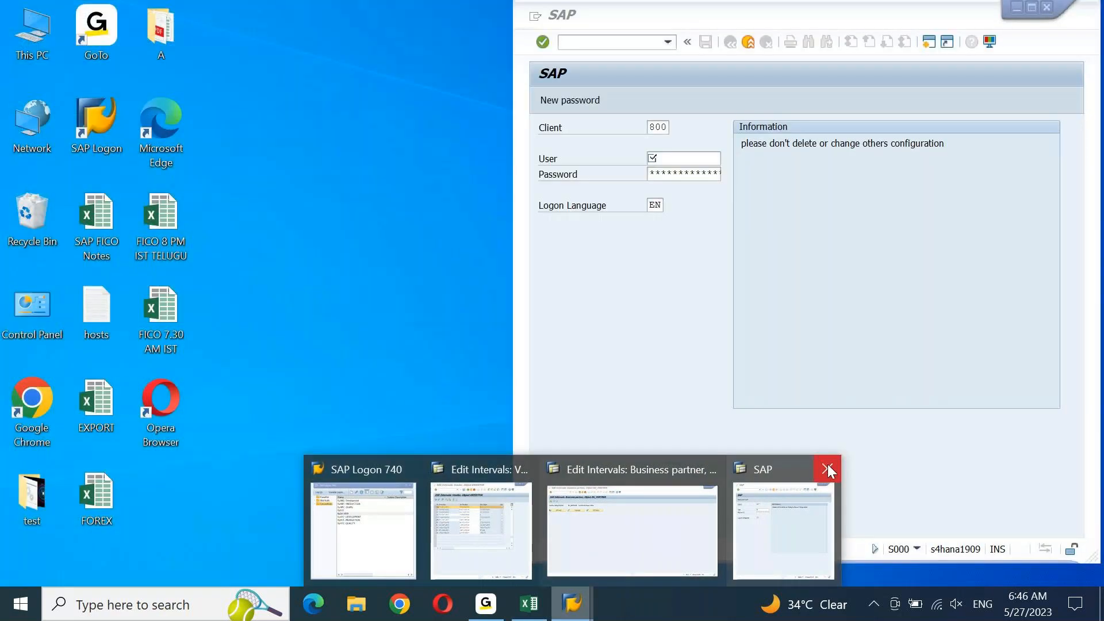
{"action": "left_click", "coordinate": [828, 470]}
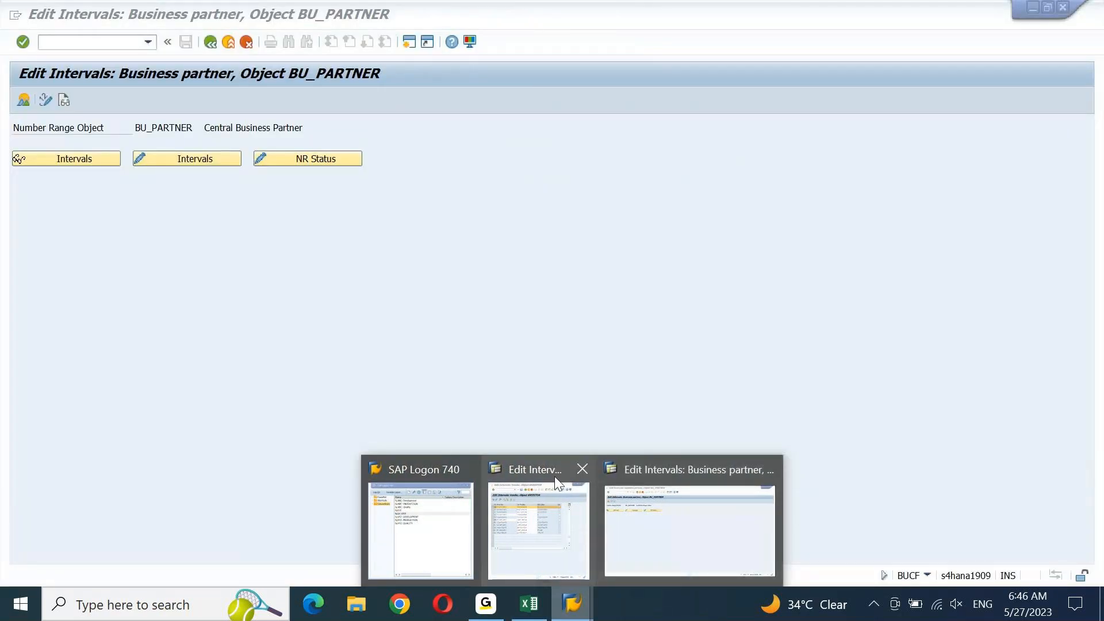
{"action": "left_click", "coordinate": [554, 476]}
{"action": "left_click", "coordinate": [92, 161]}
{"action": "left_click", "coordinate": [92, 160]}
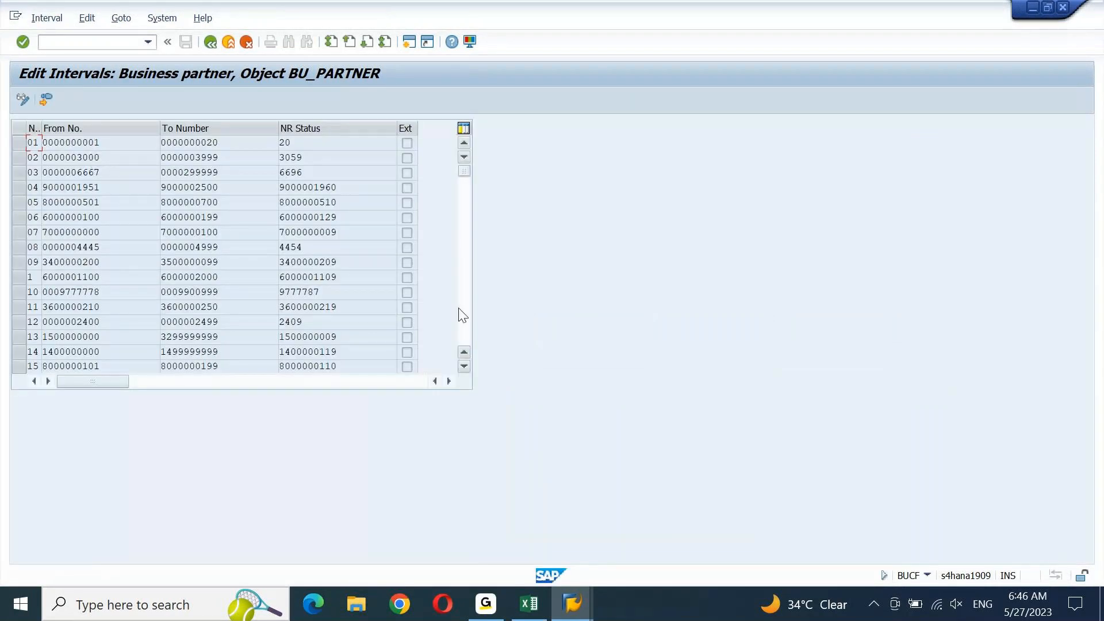
{"action": "left_click", "coordinate": [463, 317]}
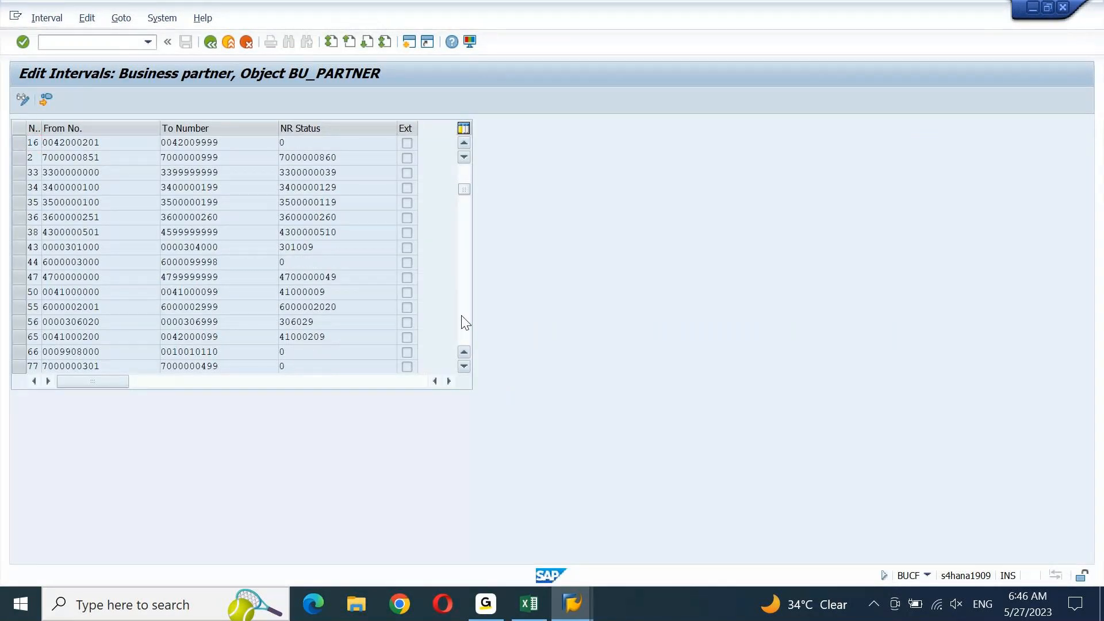
{"action": "left_click", "coordinate": [464, 321]}
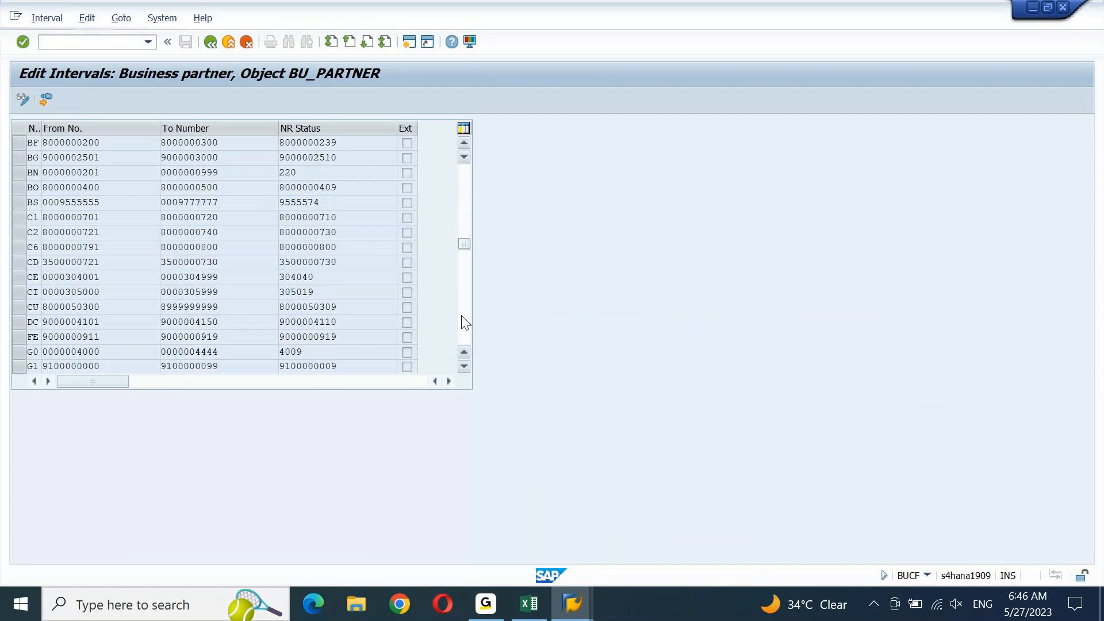
{"action": "left_click", "coordinate": [465, 321]}
{"action": "left_click", "coordinate": [465, 321]}
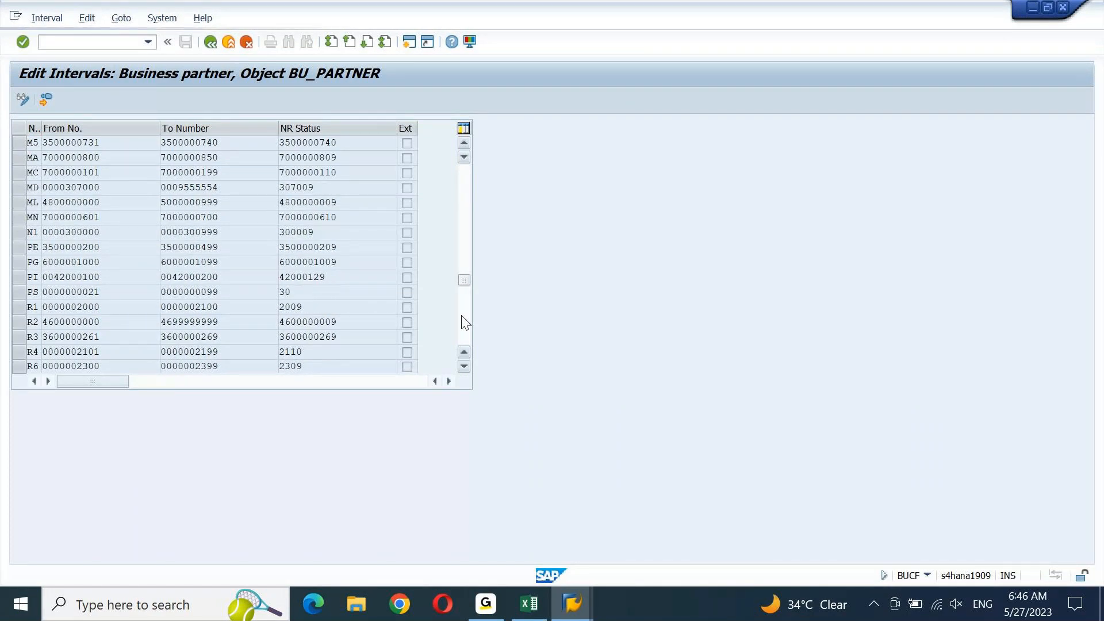
{"action": "left_click", "coordinate": [465, 321]}
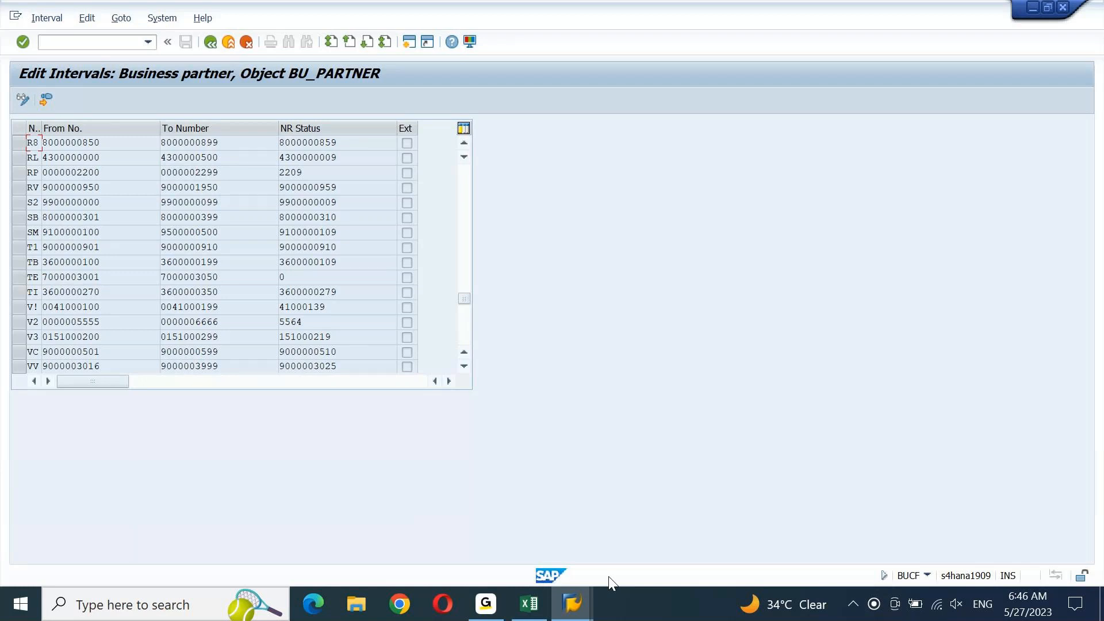
{"action": "mouse_move", "coordinate": [572, 602]}
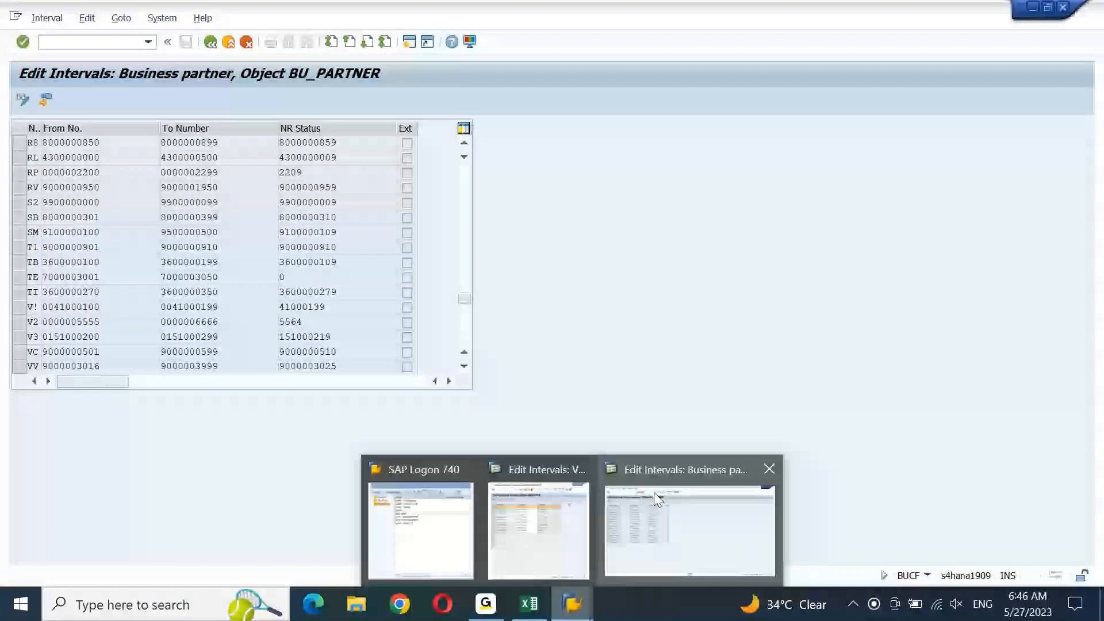
{"action": "left_click", "coordinate": [541, 529]}
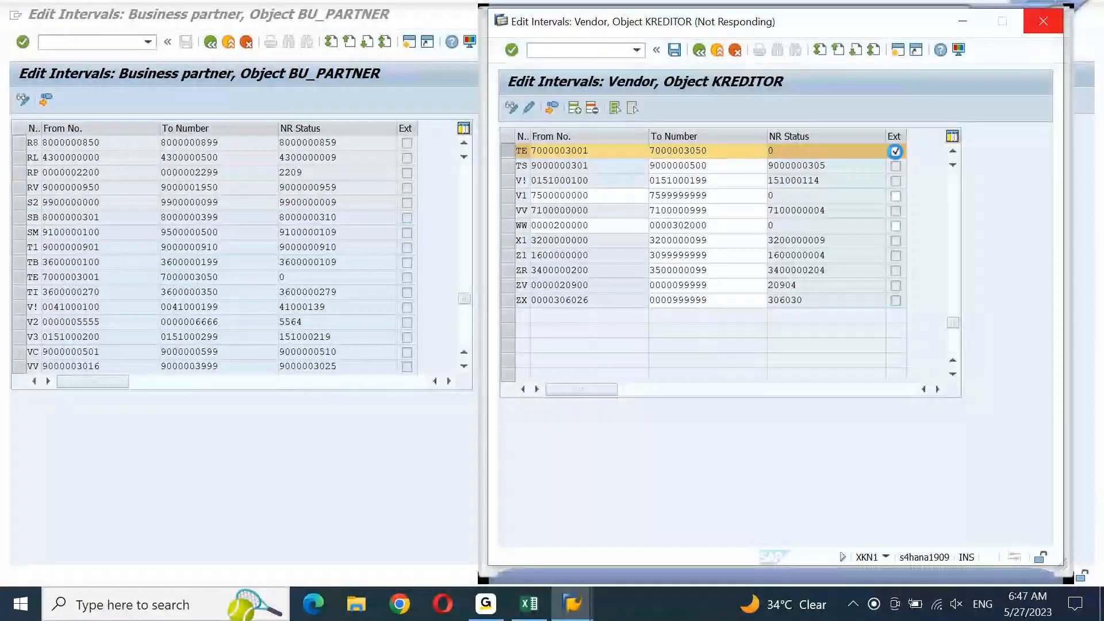
Flag the vendor TE interval as external, save, then clear the Ext flag again
{"action": "left_click", "coordinate": [896, 151]}
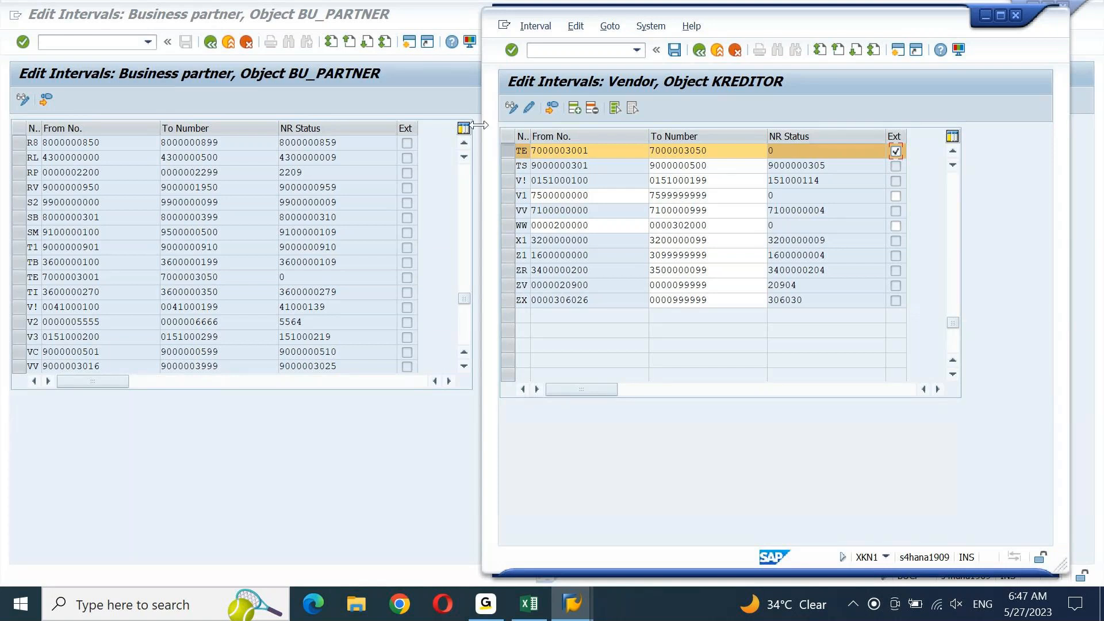
{"action": "left_click", "coordinate": [675, 52]}
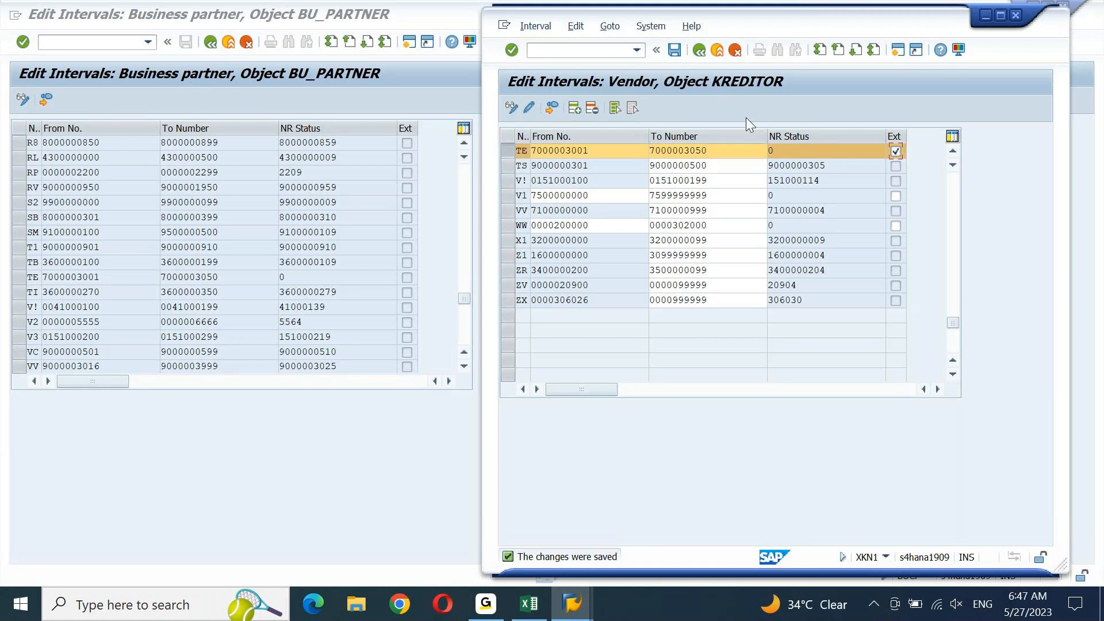
{"action": "left_click", "coordinate": [896, 151]}
{"action": "left_click_drag", "start_coordinate": [564, 151], "coordinate": [604, 153]}
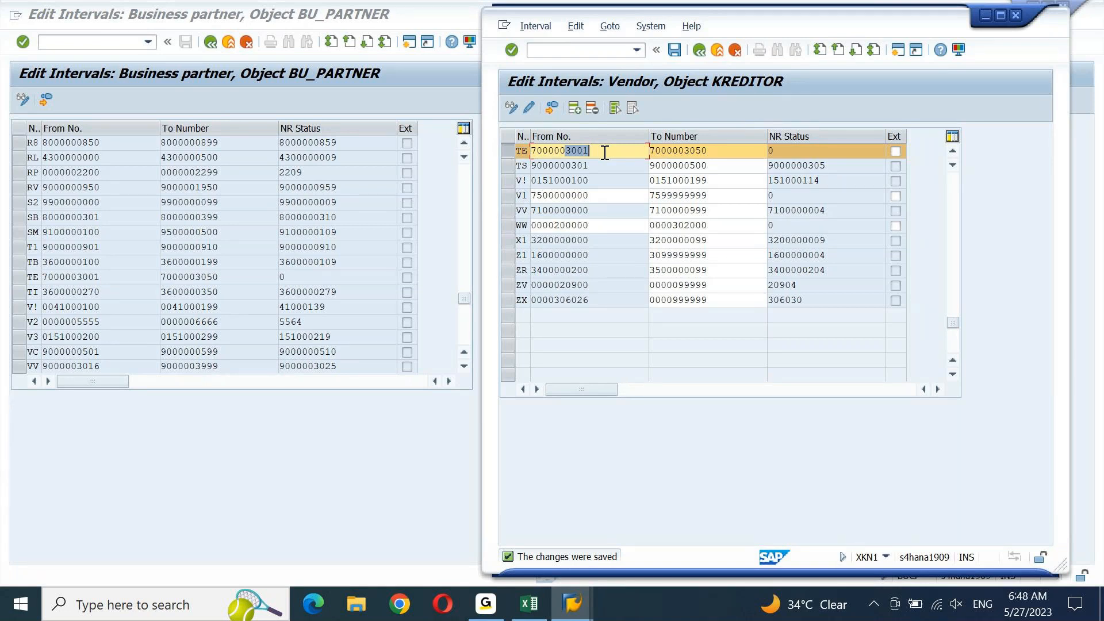
Re-flag the vendor TE interval as external and save, returning to the BU_PARTNER window
{"action": "left_click", "coordinate": [896, 152]}
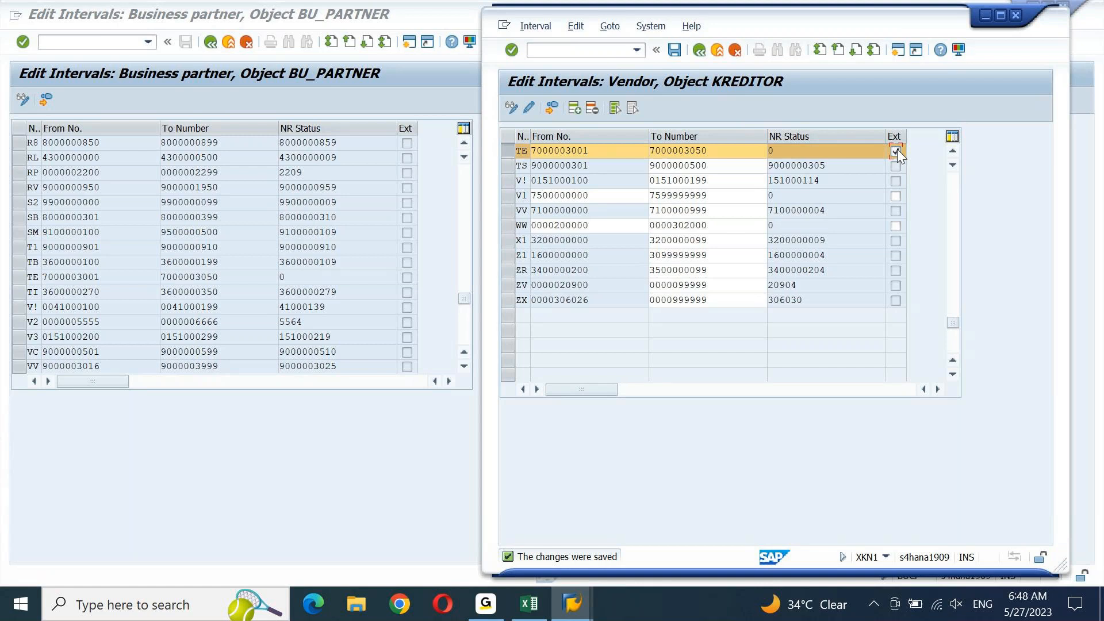
{"action": "left_click", "coordinate": [675, 51]}
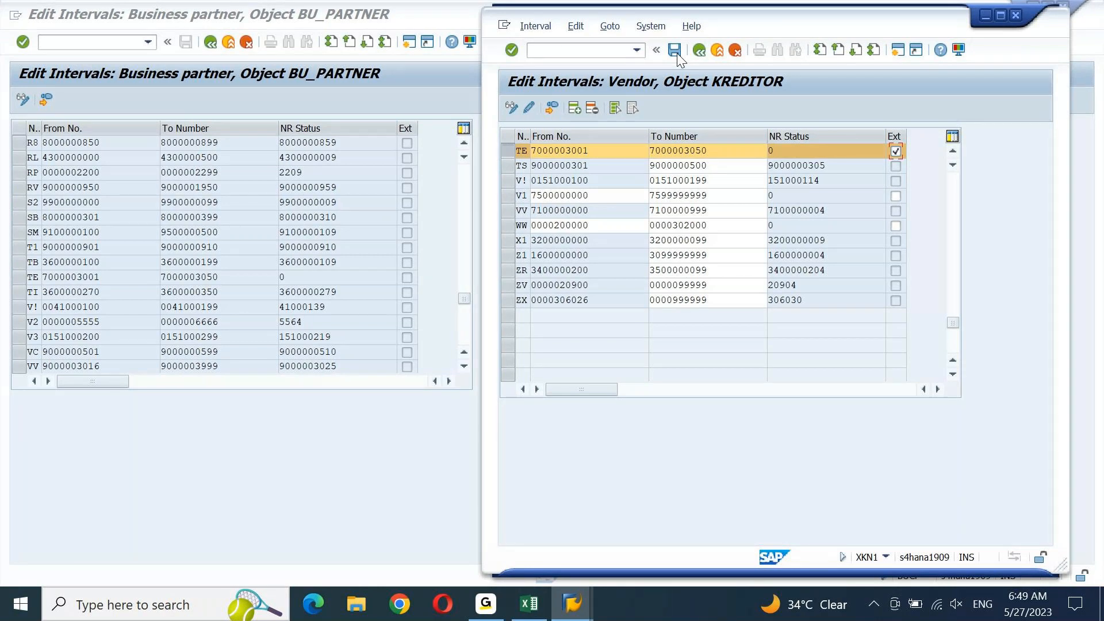
{"action": "left_click", "coordinate": [419, 102]}
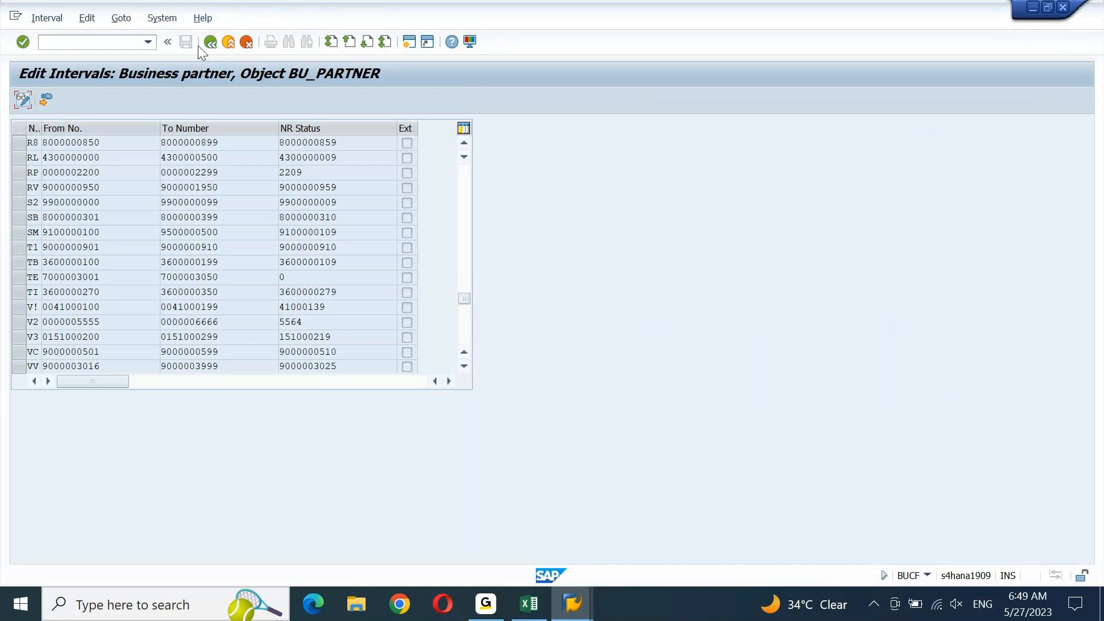
Back out to the IMG tree and run Define Groupings and Assign Number Ranges
{"action": "left_click", "coordinate": [214, 44]}
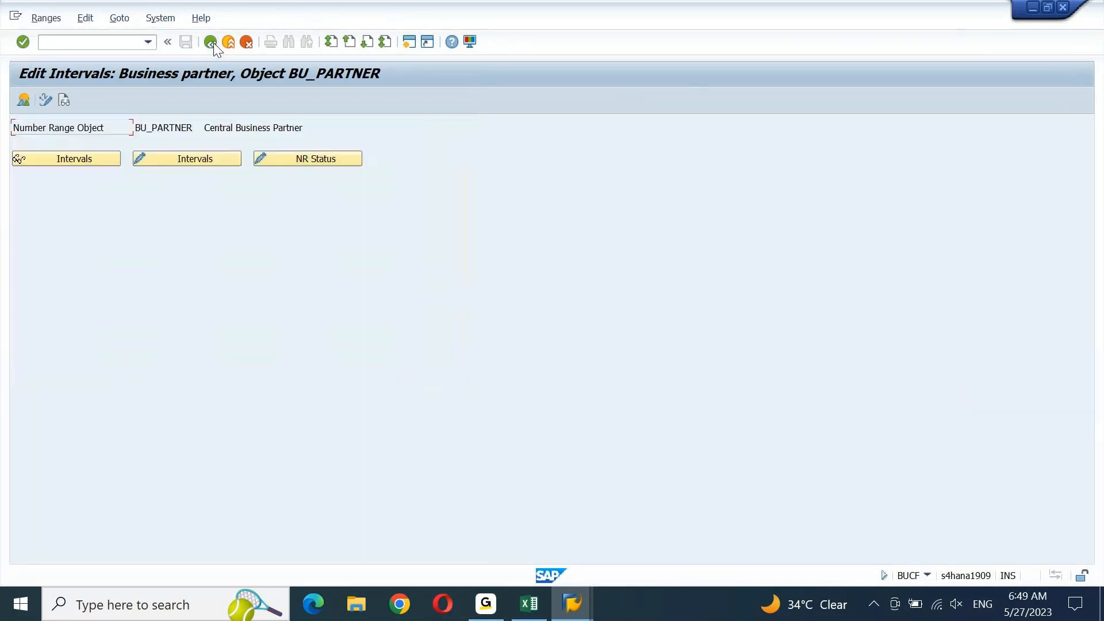
{"action": "left_click", "coordinate": [212, 43]}
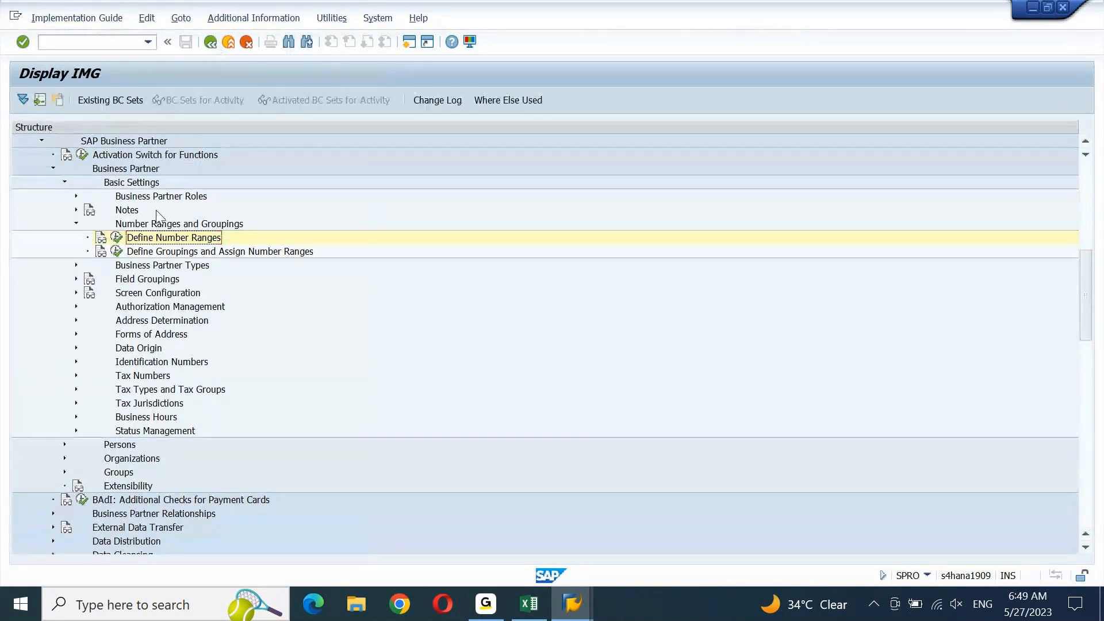
{"action": "left_click", "coordinate": [170, 255]}
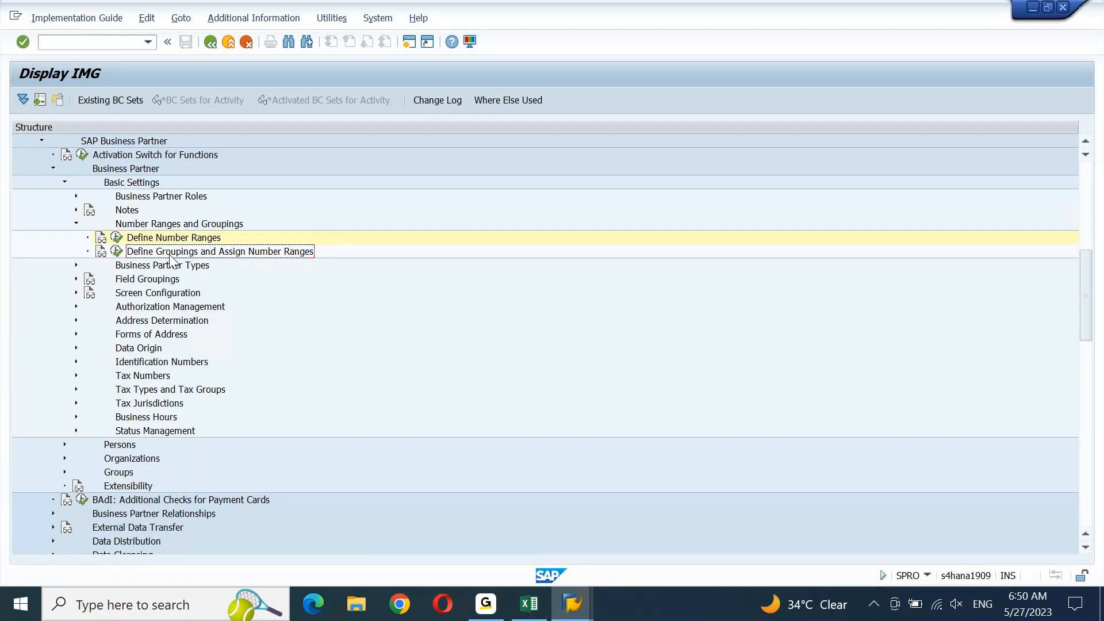
{"action": "left_click", "coordinate": [116, 252]}
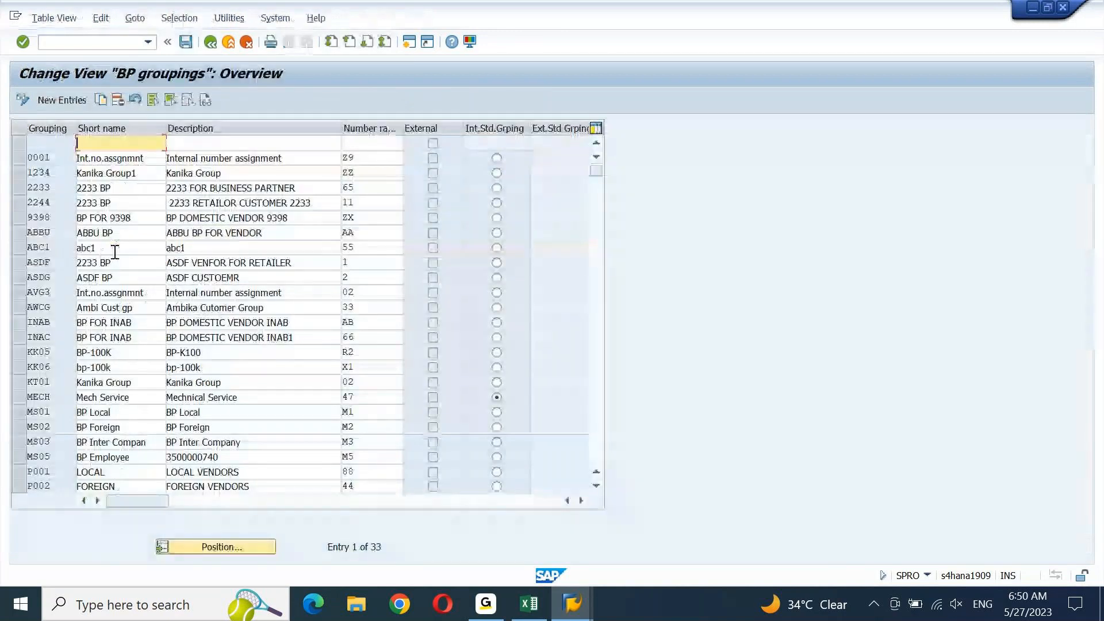
Add grouping TEST with short name and description TEST LOC VENDOR and number range TE
{"action": "left_click", "coordinate": [70, 101]}
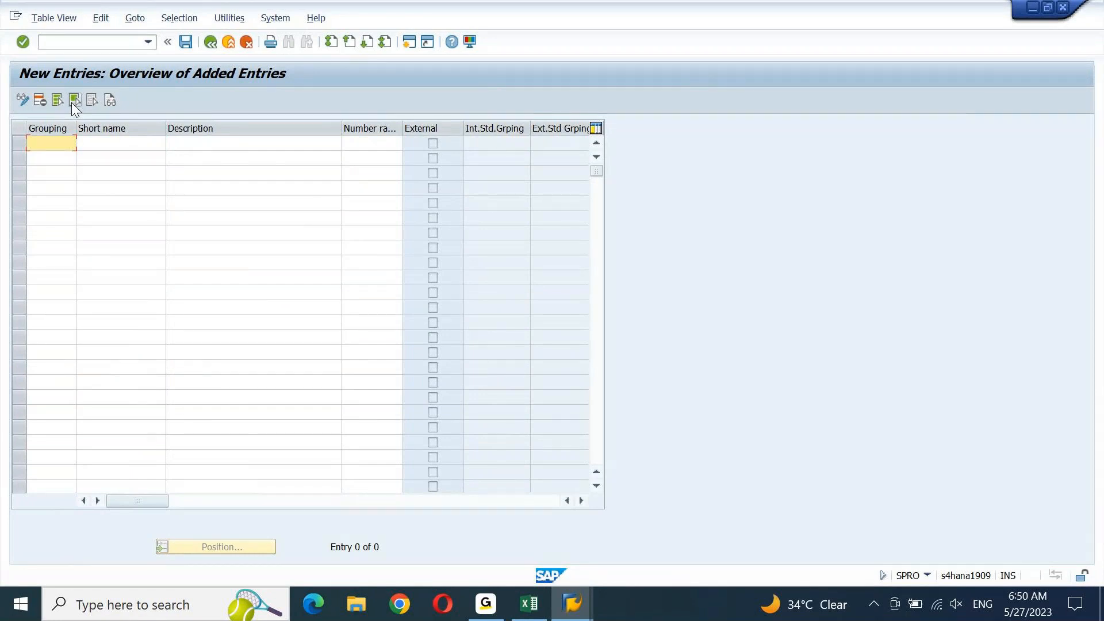
{"action": "type", "text": "TEST"}
{"action": "key", "text": "Tab"}
{"action": "type", "text": "TEST "}
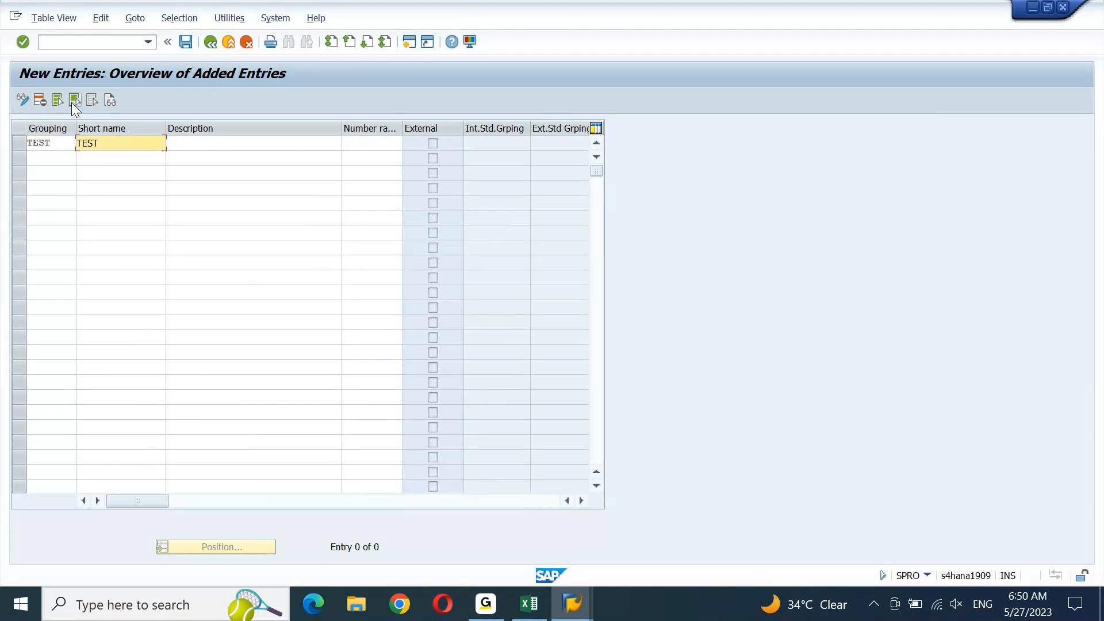
{"action": "type", "text": "LOC VENDOR"}
{"action": "key", "text": "ctrl+a"}
{"action": "key", "text": "ctrl+c"}
{"action": "key", "text": "Tab"}
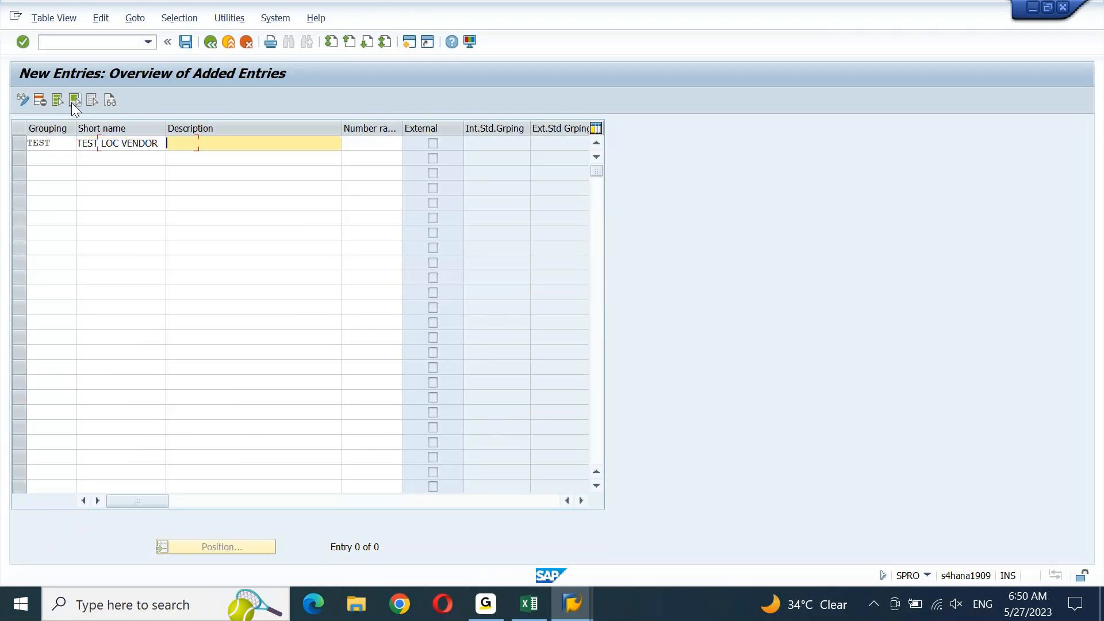
{"action": "key", "text": "ctrl+v"}
{"action": "key", "text": "Tab"}
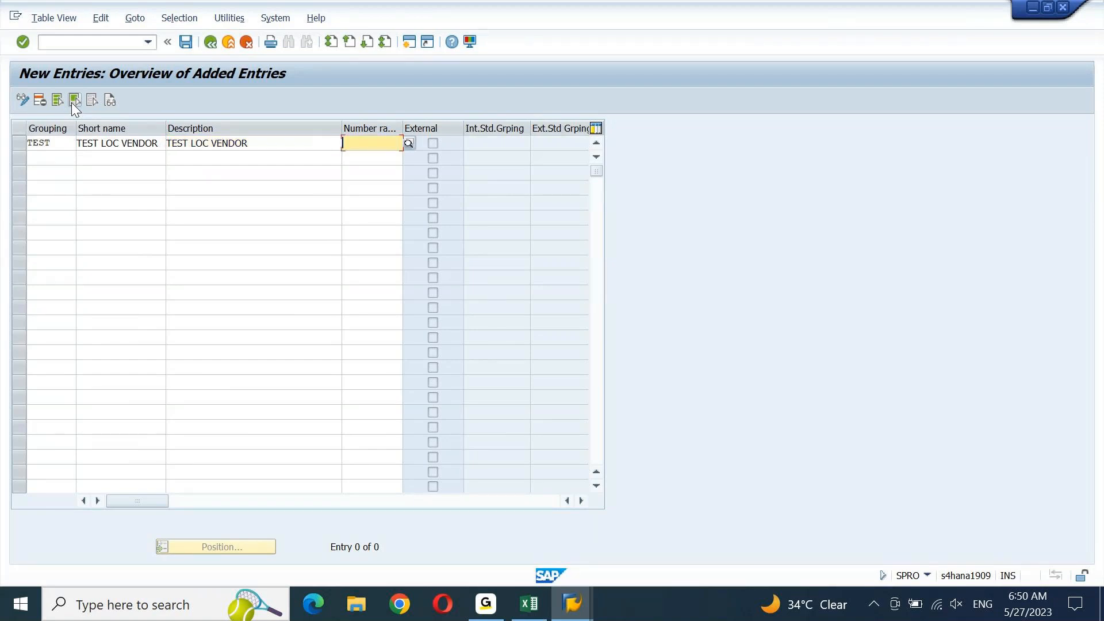
{"action": "type", "text": "TE"}
{"action": "key", "text": "Return"}
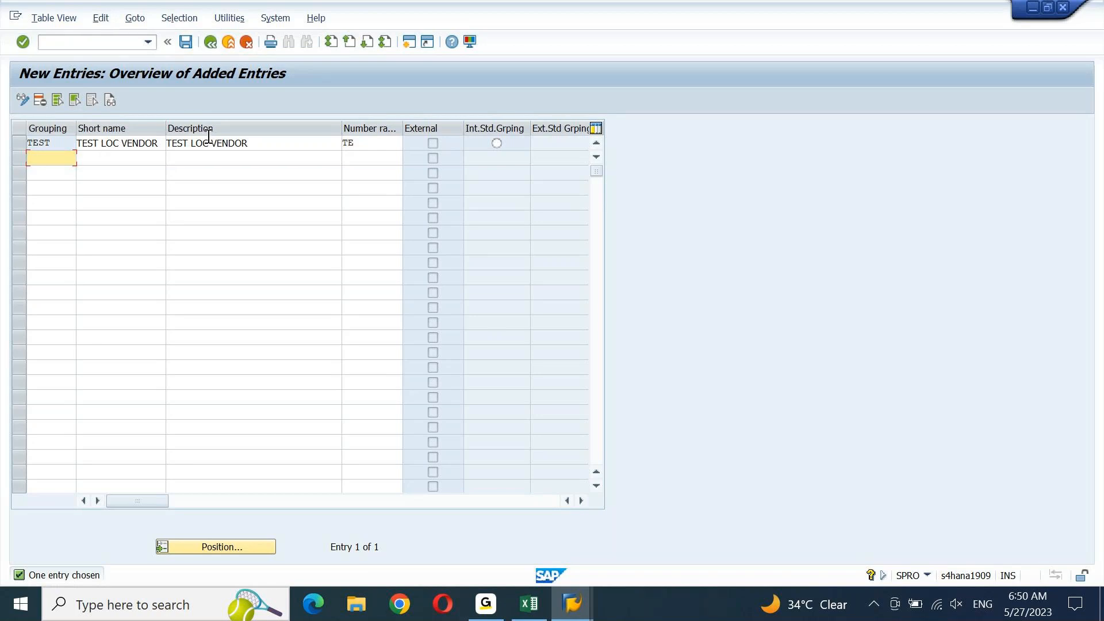
Save the TEST grouping under the prefilled customizing request and go back
{"action": "left_click", "coordinate": [380, 146]}
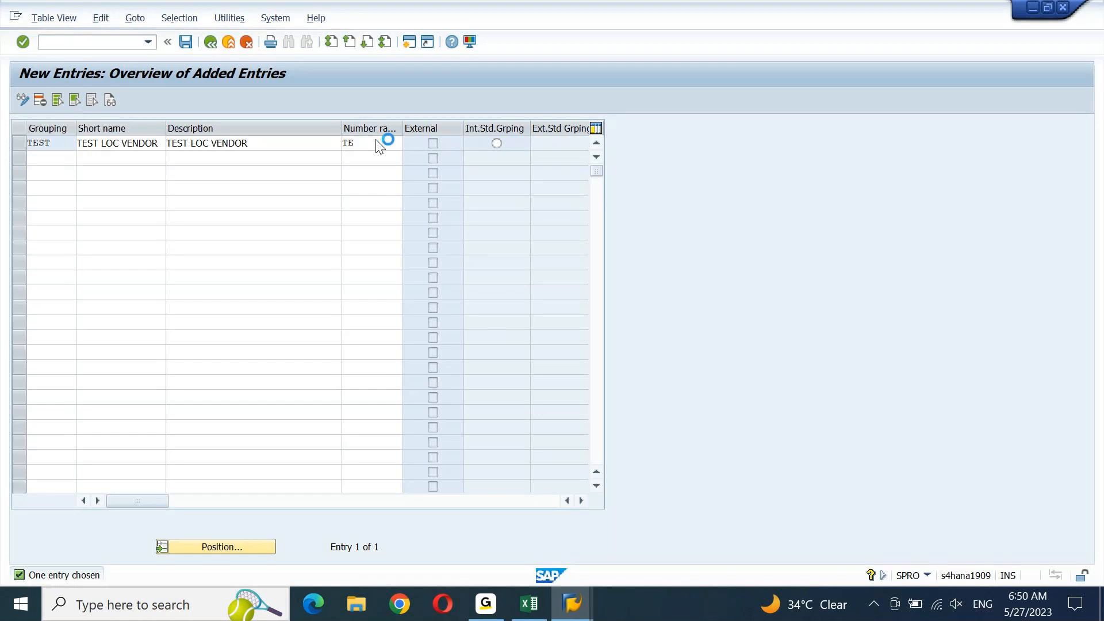
{"action": "left_click", "coordinate": [184, 48]}
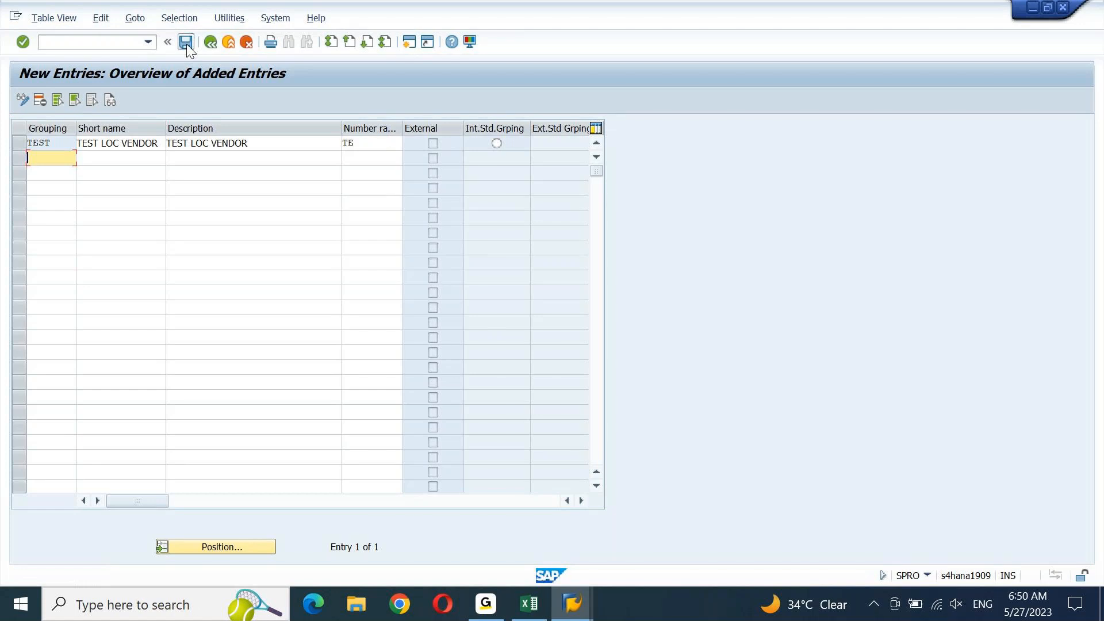
{"action": "left_click", "coordinate": [186, 44]}
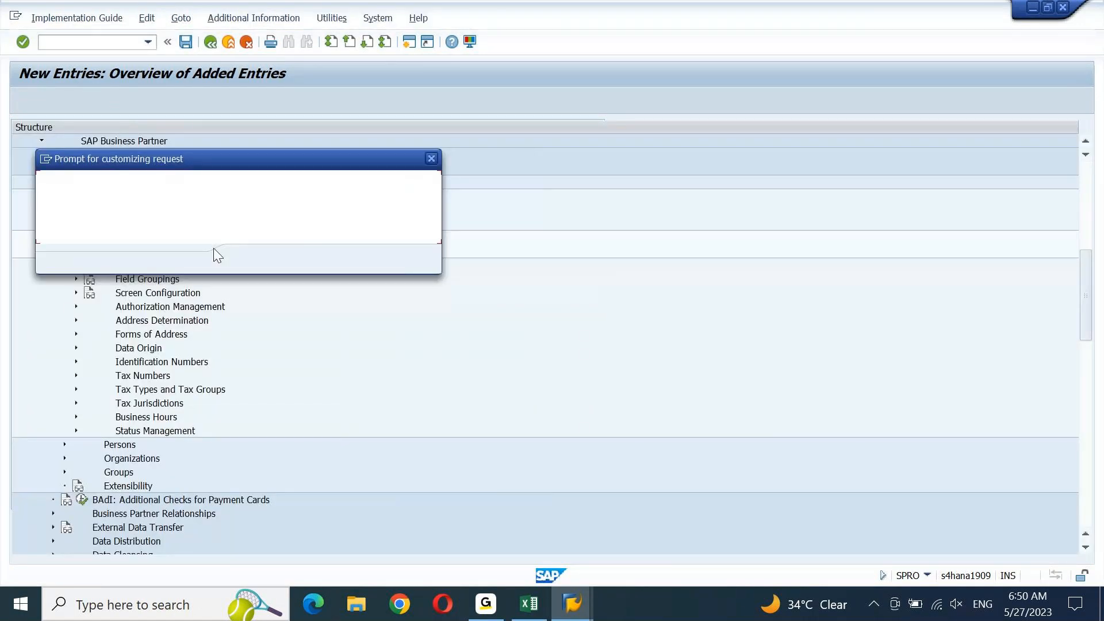
{"action": "left_click", "coordinate": [248, 260]}
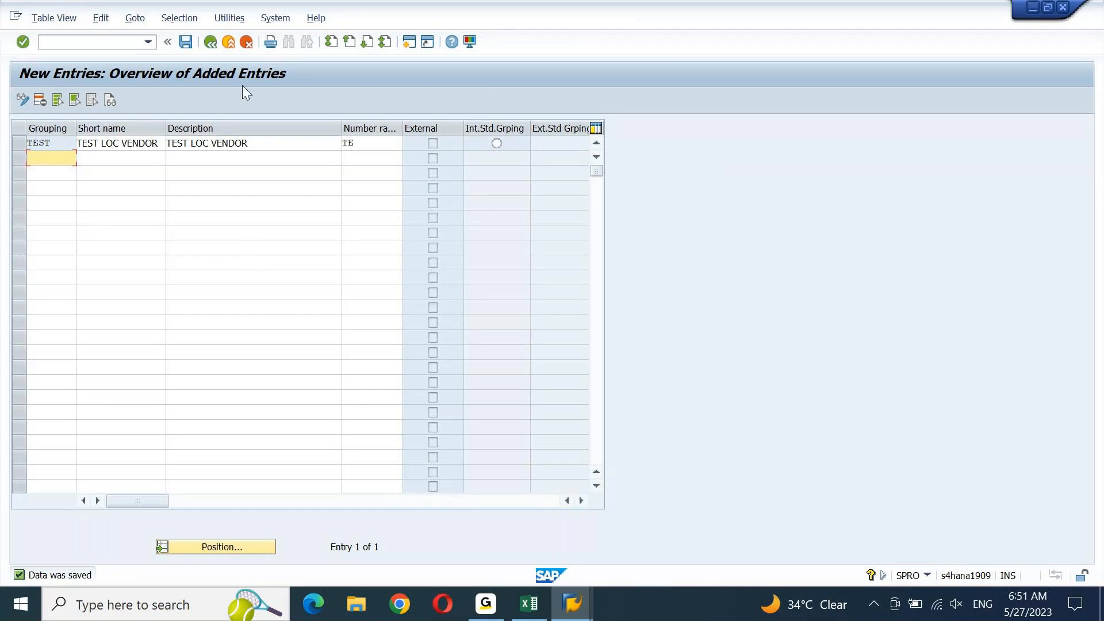
{"action": "left_click", "coordinate": [212, 42]}
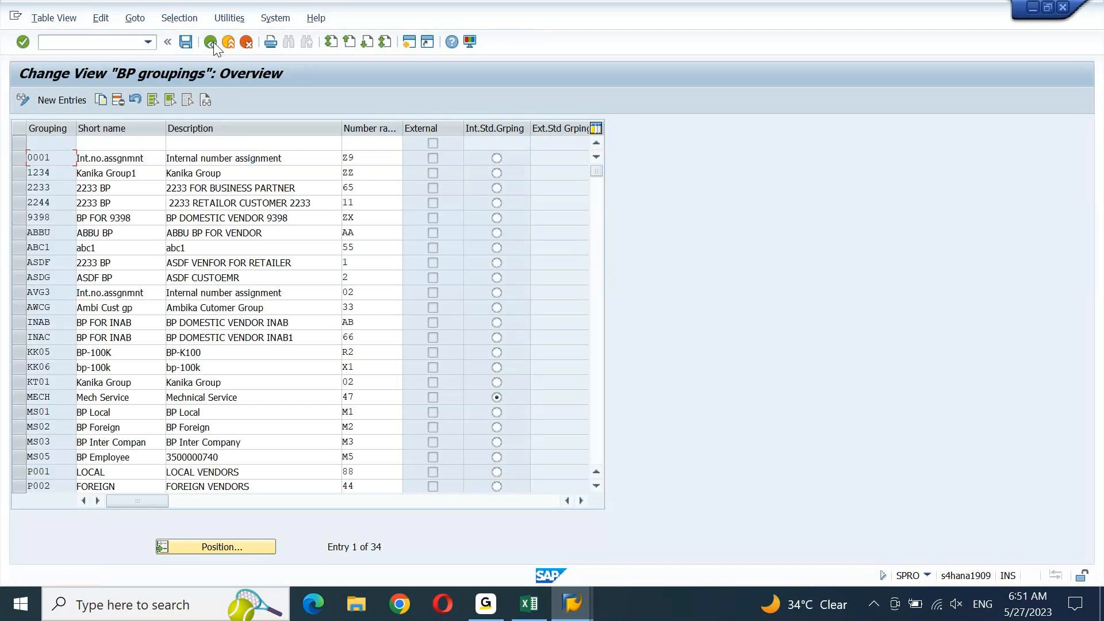
Collapse the Business Partner branches and move to Customer/Vendor Integration under Master Data Synchronization
{"action": "left_click", "coordinate": [213, 42]}
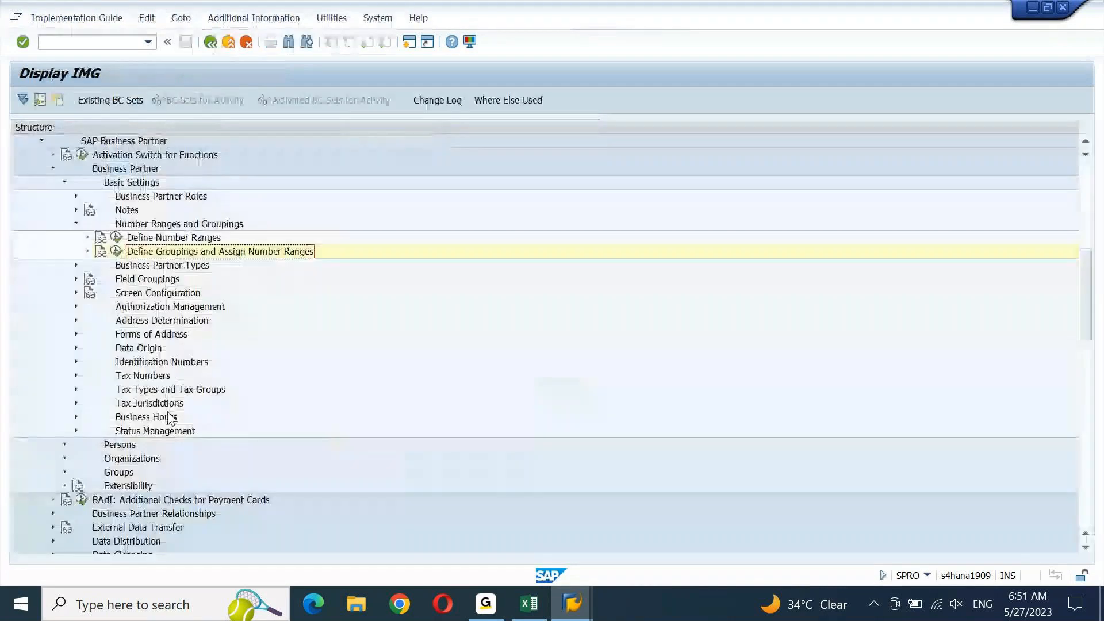
{"action": "key", "text": "Up"}
{"action": "key", "text": "Up"}
{"action": "key", "text": "Up"}
{"action": "key", "text": "Up"}
{"action": "key", "text": "Up"}
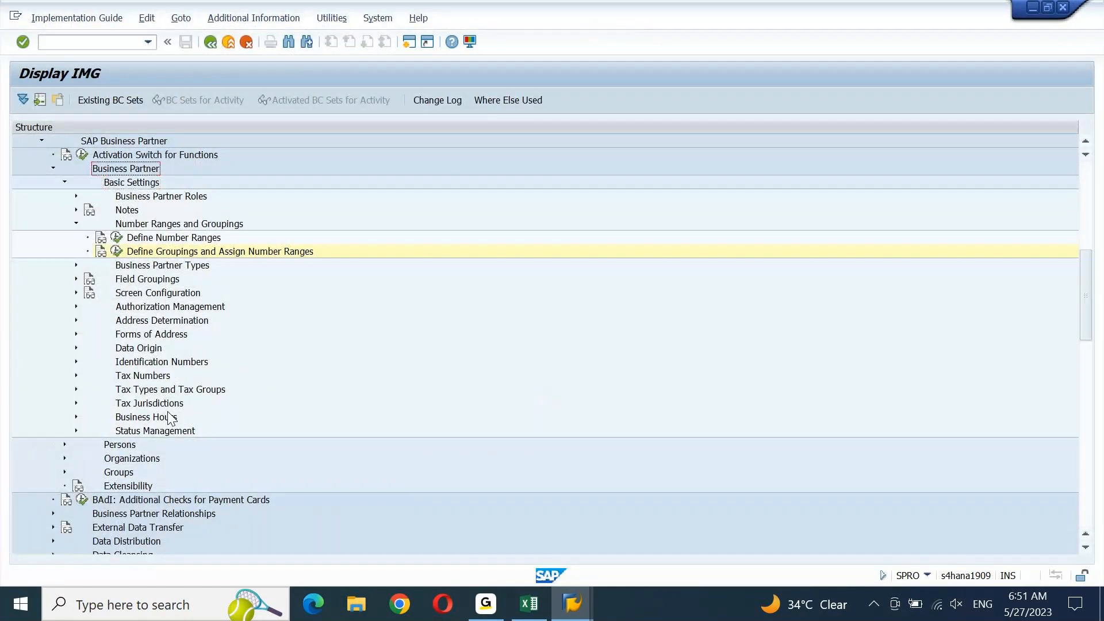
{"action": "key", "text": "Left"}
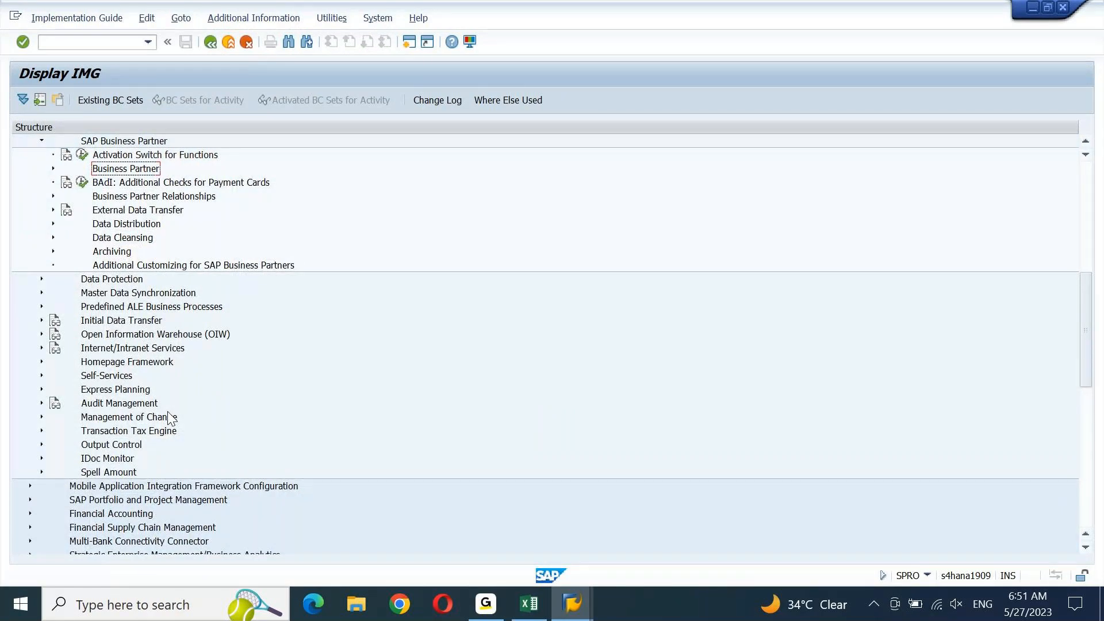
{"action": "key", "text": "Up"}
{"action": "key", "text": "Up"}
{"action": "key", "text": "Left"}
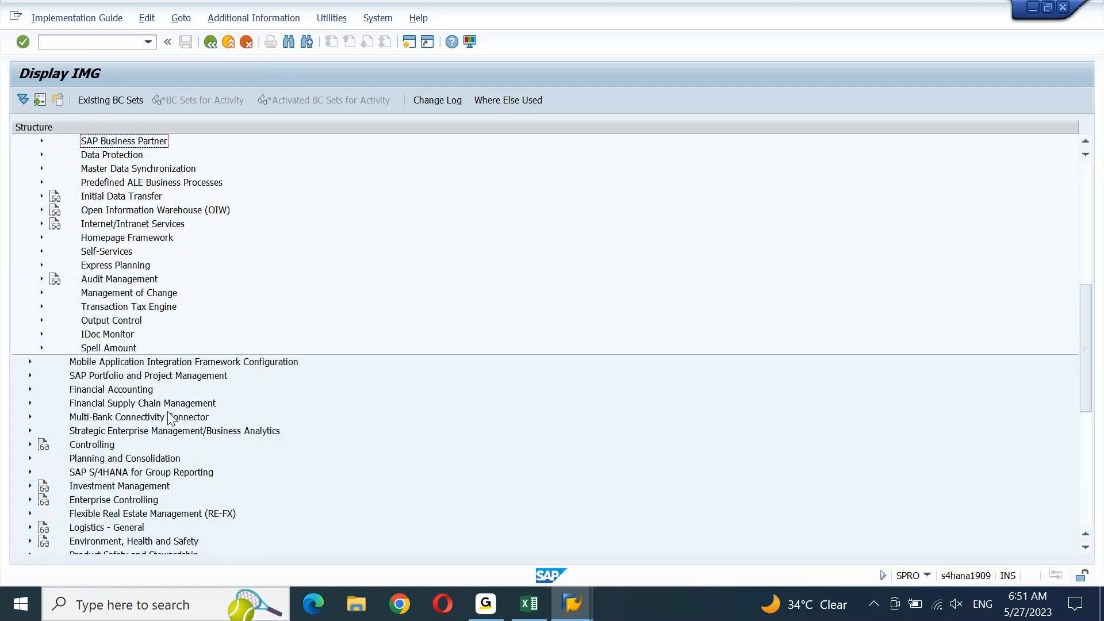
{"action": "key", "text": "Down"}
{"action": "key", "text": "Down"}
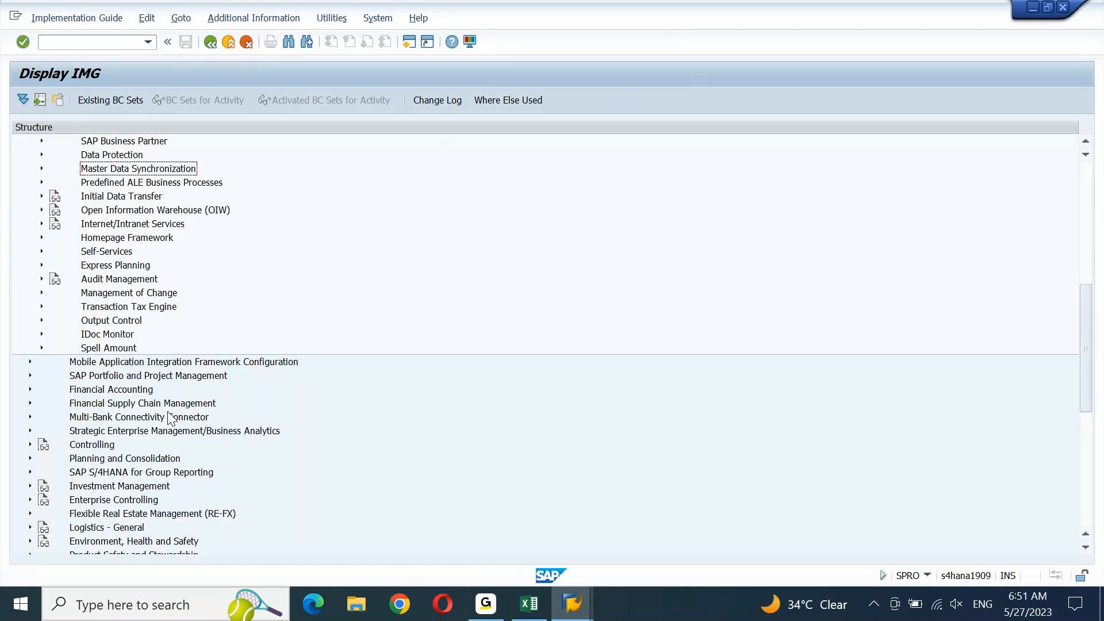
{"action": "double_click", "coordinate": [130, 171]}
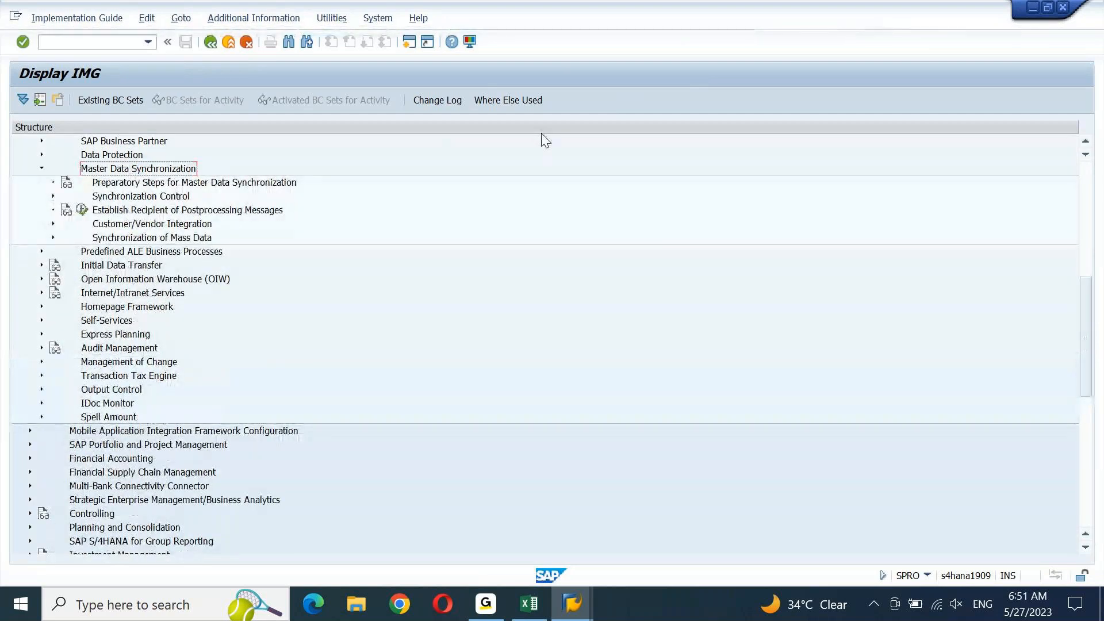
{"action": "key", "text": "Down"}
{"action": "key", "text": "Down"}
{"action": "key", "text": "Down"}
{"action": "key", "text": "Down"}
{"action": "key", "text": "Down"}
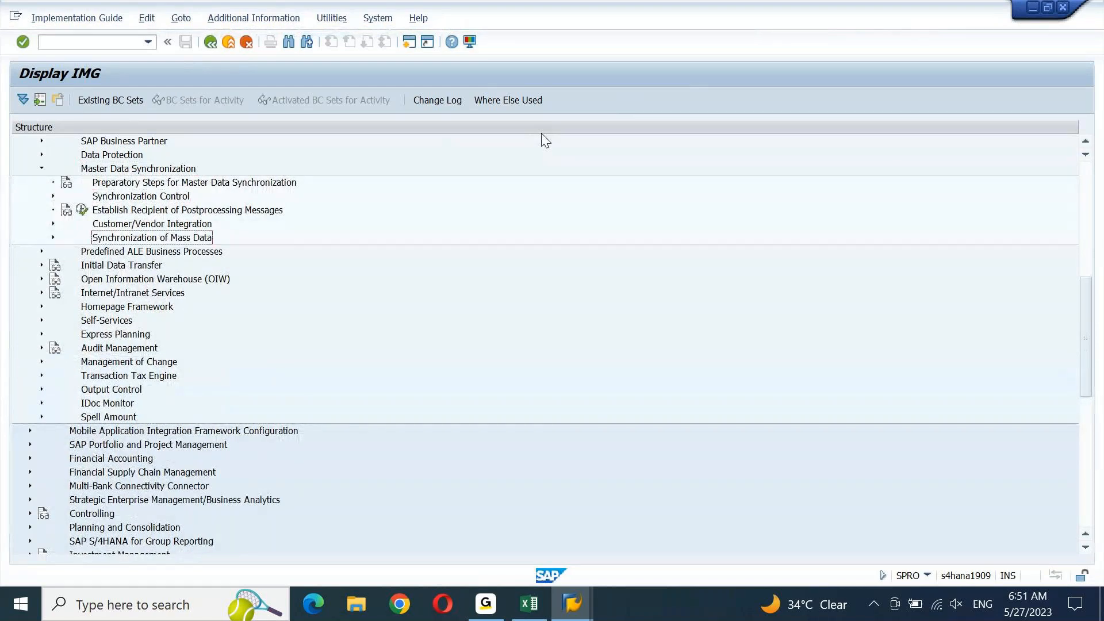
{"action": "key", "text": "Up"}
{"action": "key", "text": "Up"}
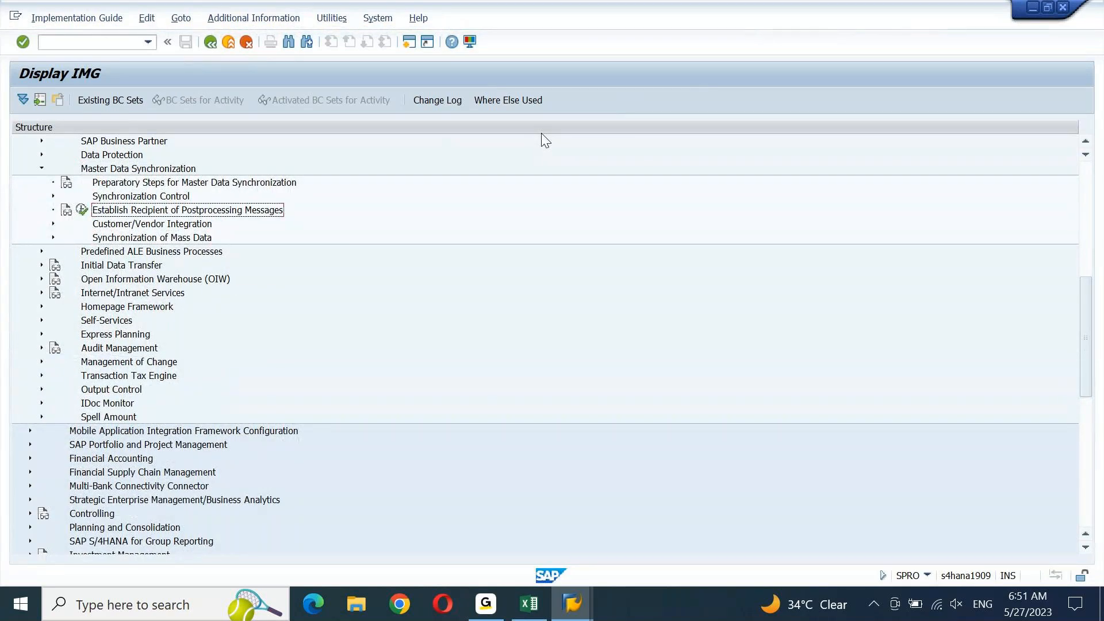
{"action": "key", "text": "Down"}
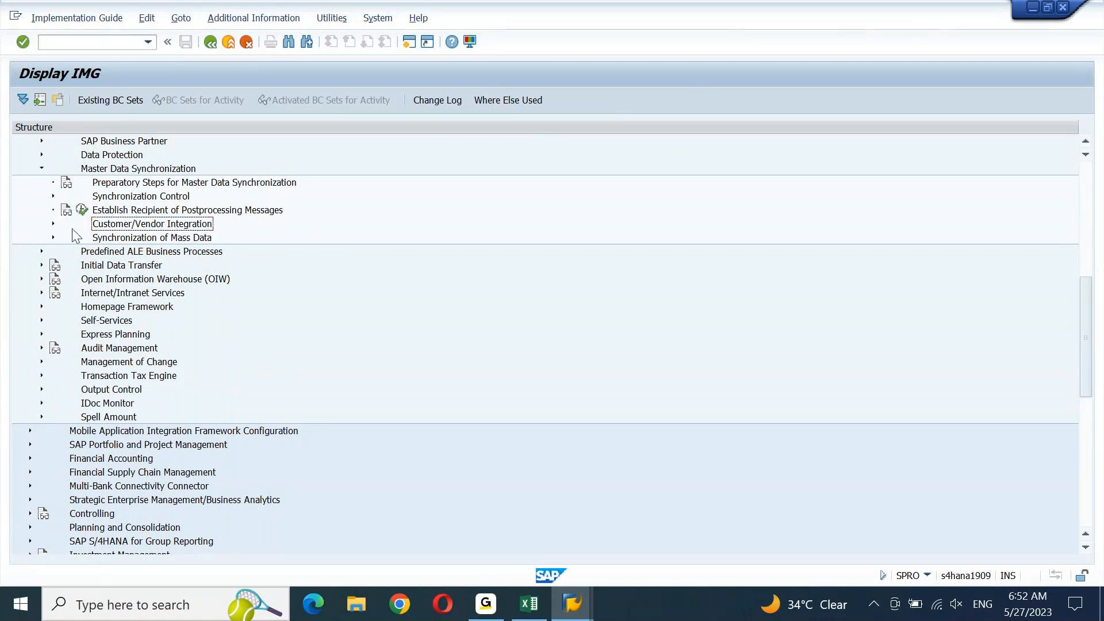
Expand Customer/Vendor Integration and Business Partner Settings to reach Settings for Vendor Integration
{"action": "left_click", "coordinate": [53, 224]}
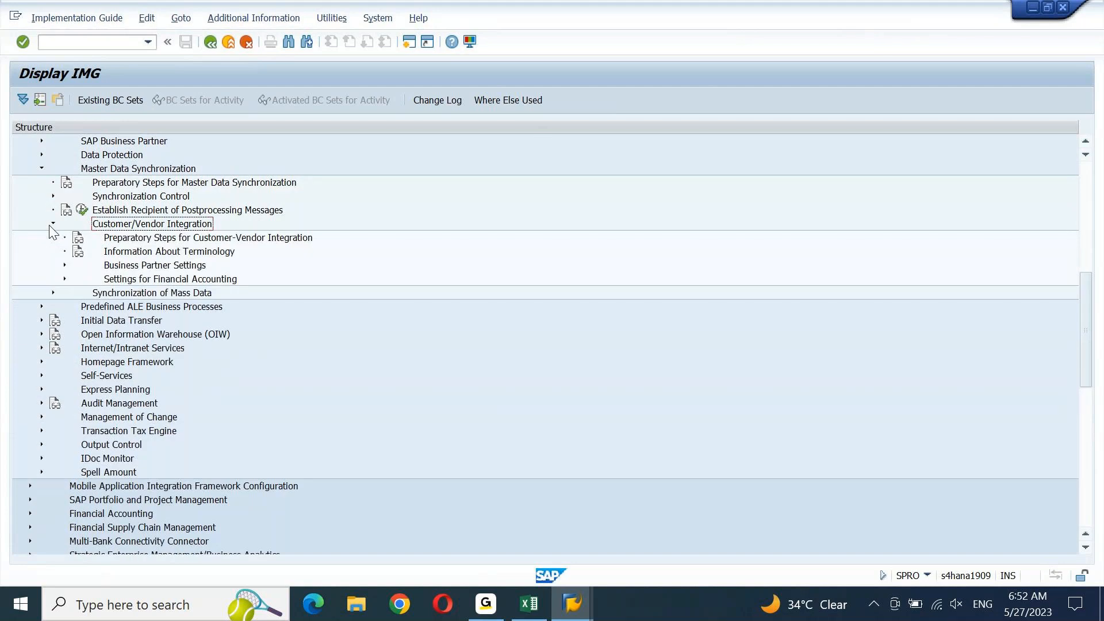
{"action": "left_click", "coordinate": [310, 238]}
{"action": "key", "text": "Down"}
{"action": "key", "text": "Down"}
{"action": "key", "text": "Down"}
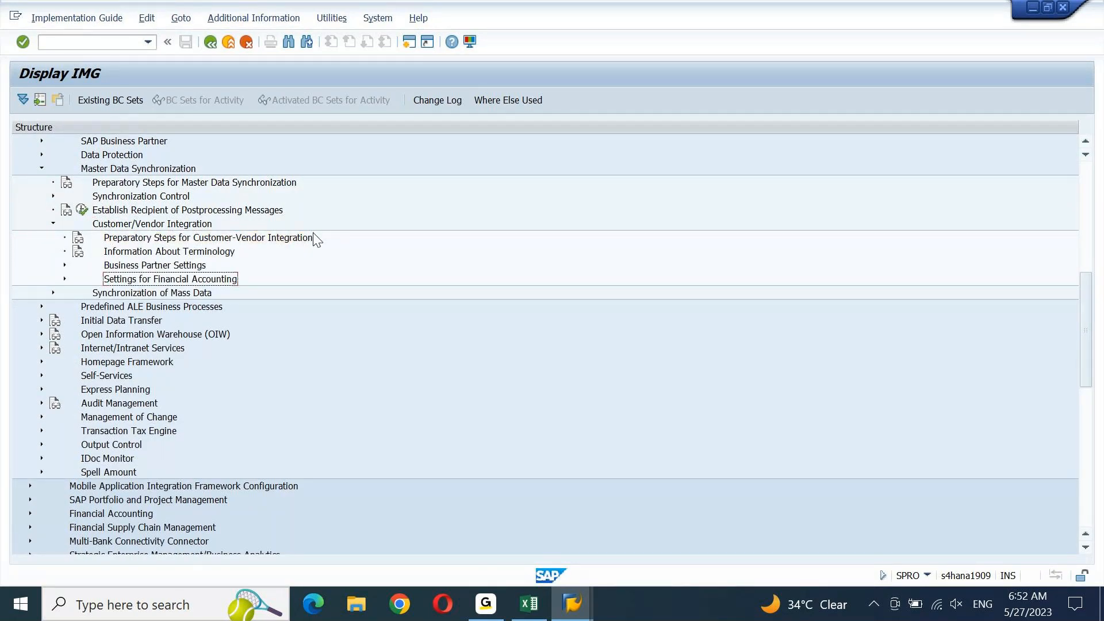
{"action": "key", "text": "Up"}
{"action": "key", "text": "Up"}
{"action": "key", "text": "Up"}
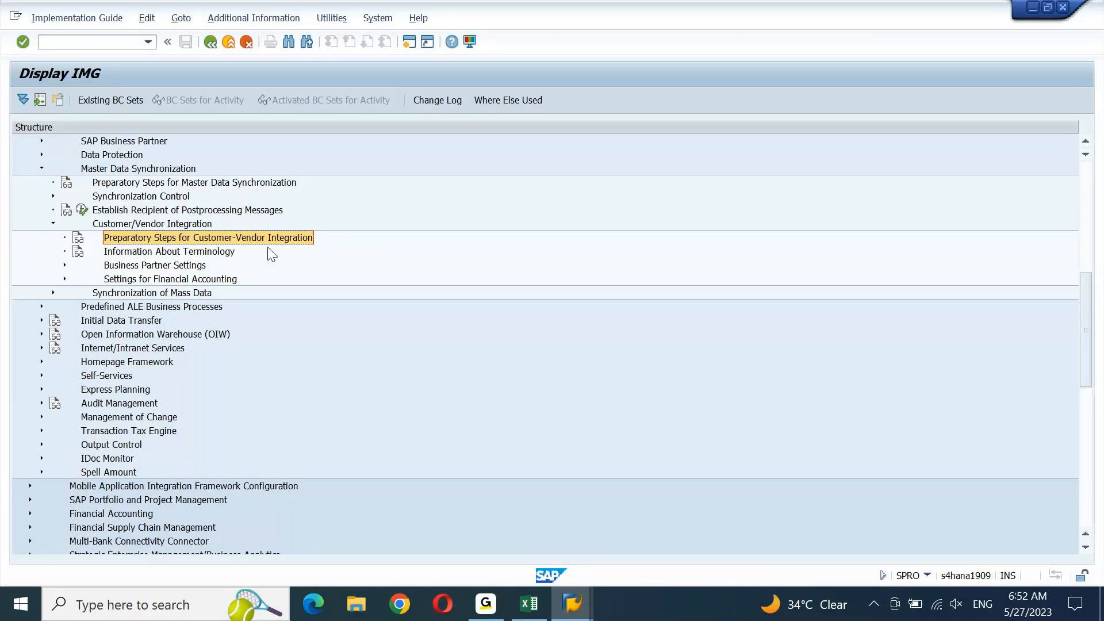
{"action": "left_click", "coordinate": [128, 268]}
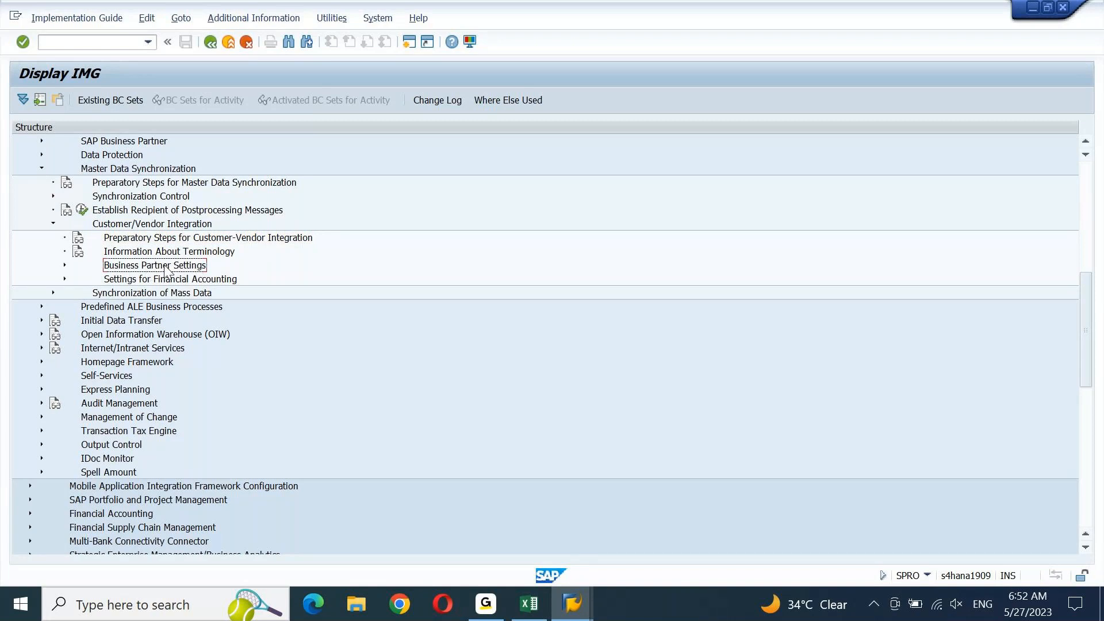
{"action": "left_click", "coordinate": [64, 266]}
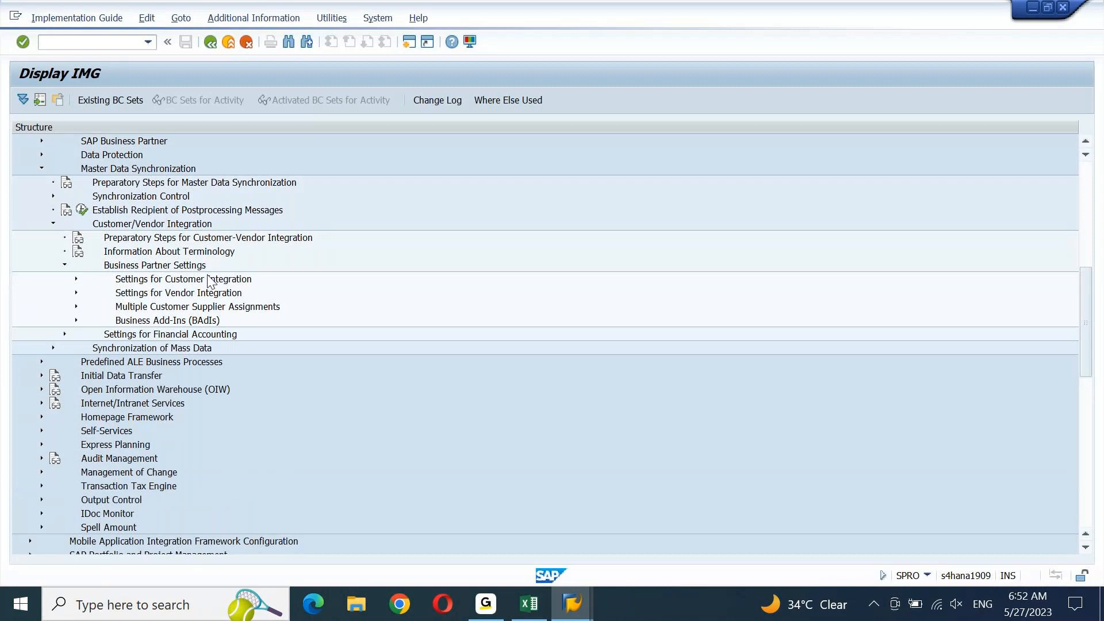
{"action": "left_click", "coordinate": [211, 280]}
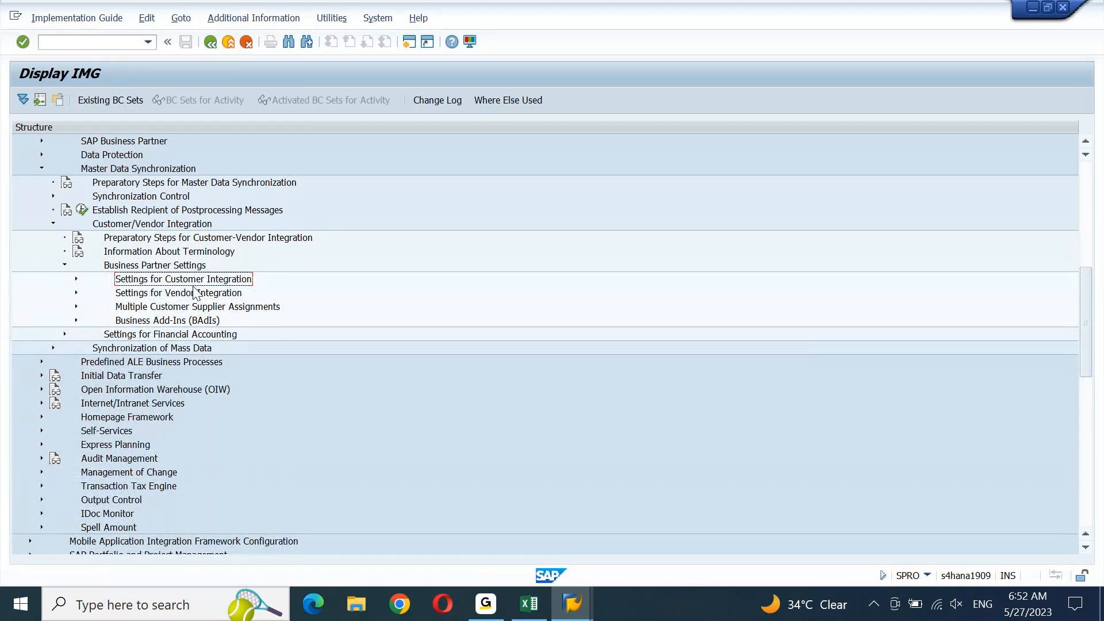
{"action": "left_click", "coordinate": [196, 293]}
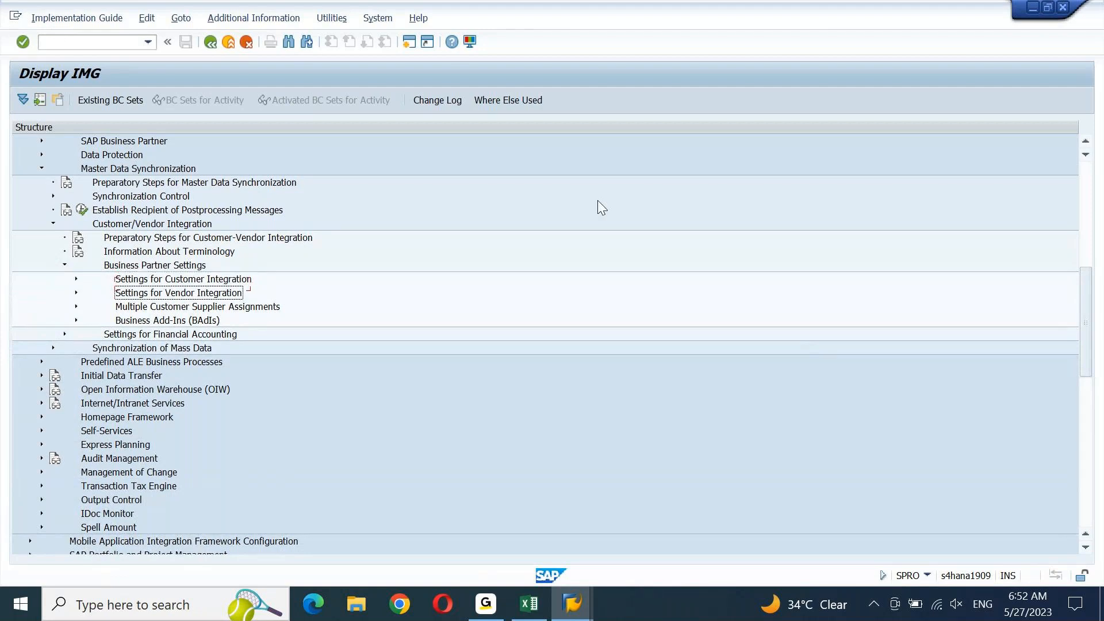
Expand Field Assignment for Vendor Integration and Assign Keys to show both Define Number Assignment activities
{"action": "left_click", "coordinate": [77, 294]}
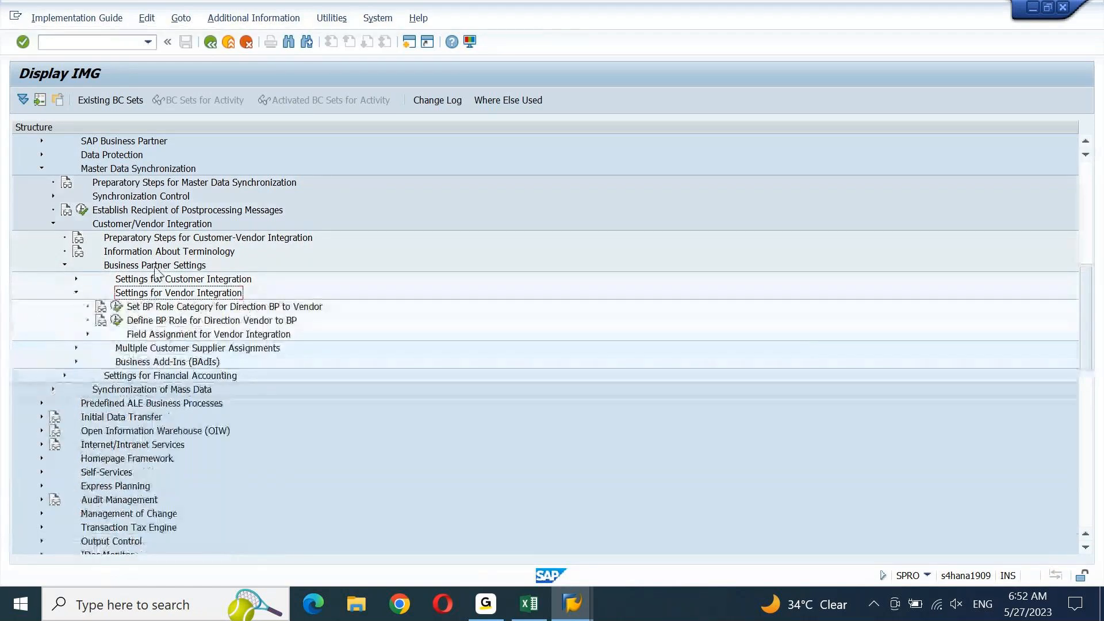
{"action": "left_click", "coordinate": [217, 310]}
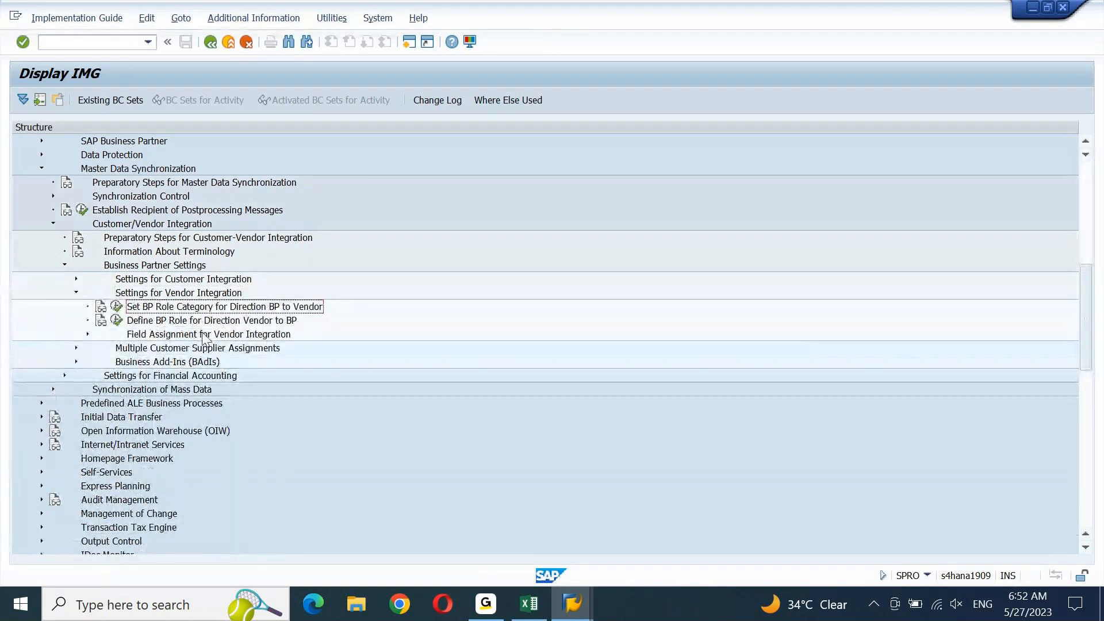
{"action": "left_click", "coordinate": [218, 323]}
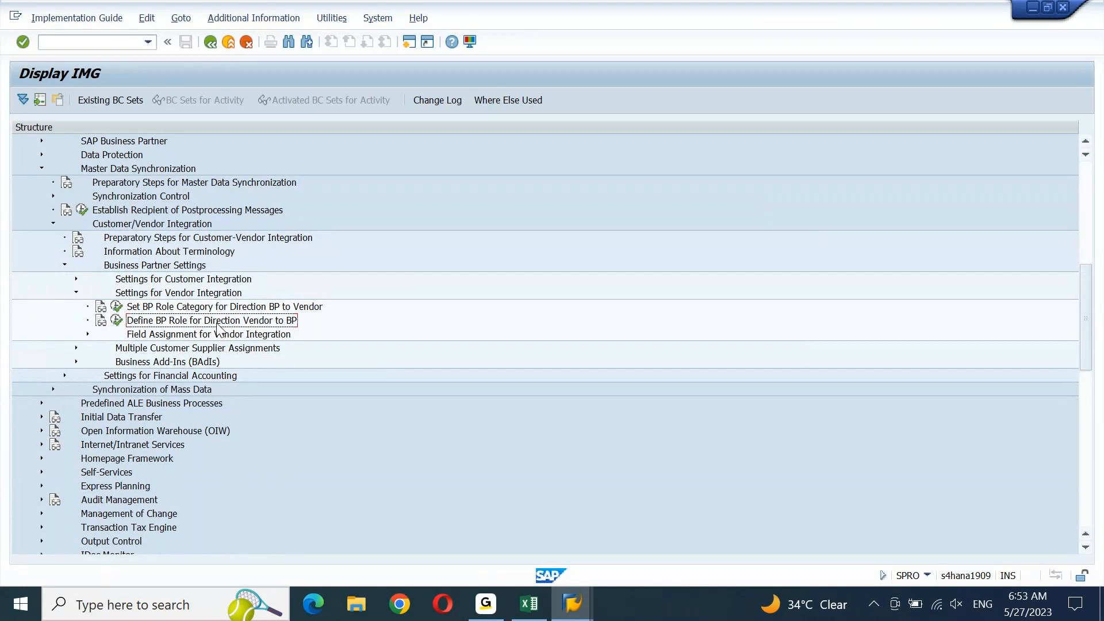
{"action": "left_click", "coordinate": [216, 336]}
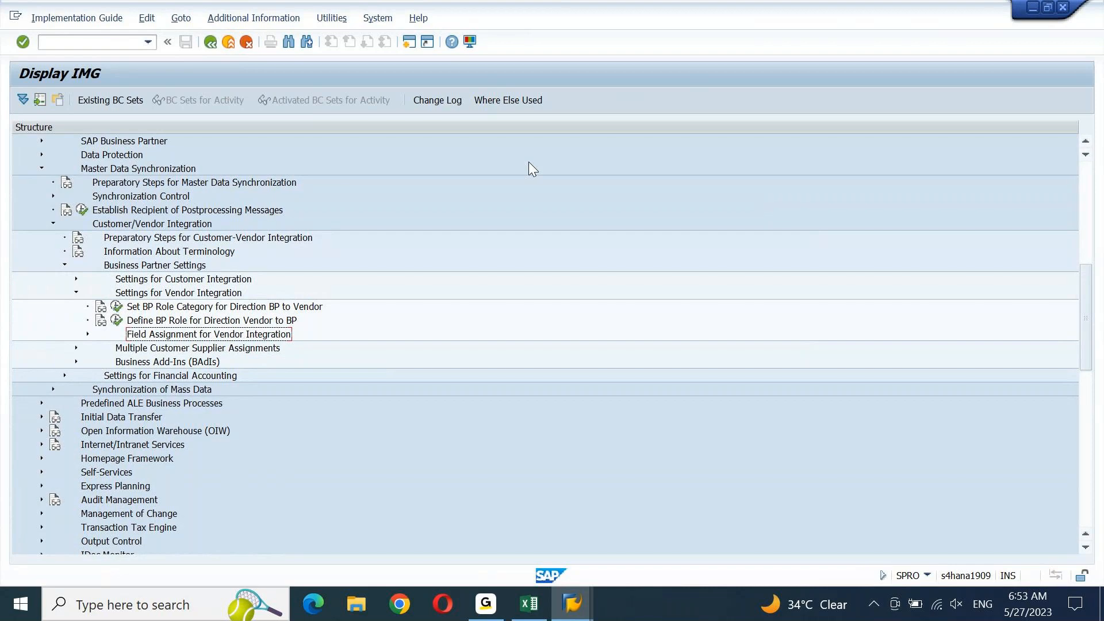
{"action": "key", "text": "Right"}
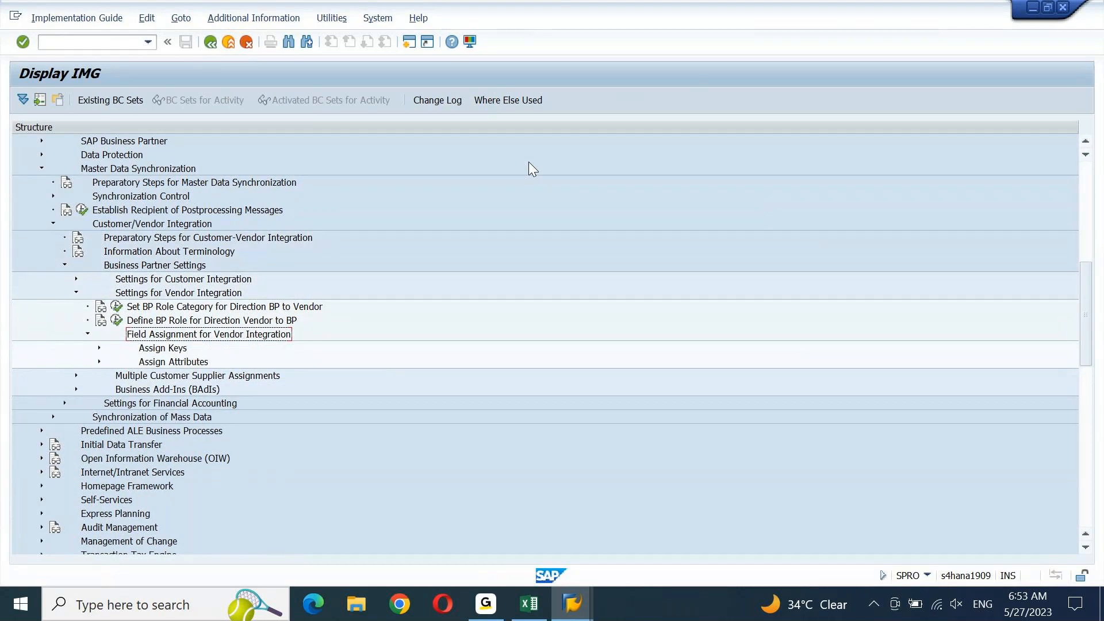
{"action": "key", "text": "Down"}
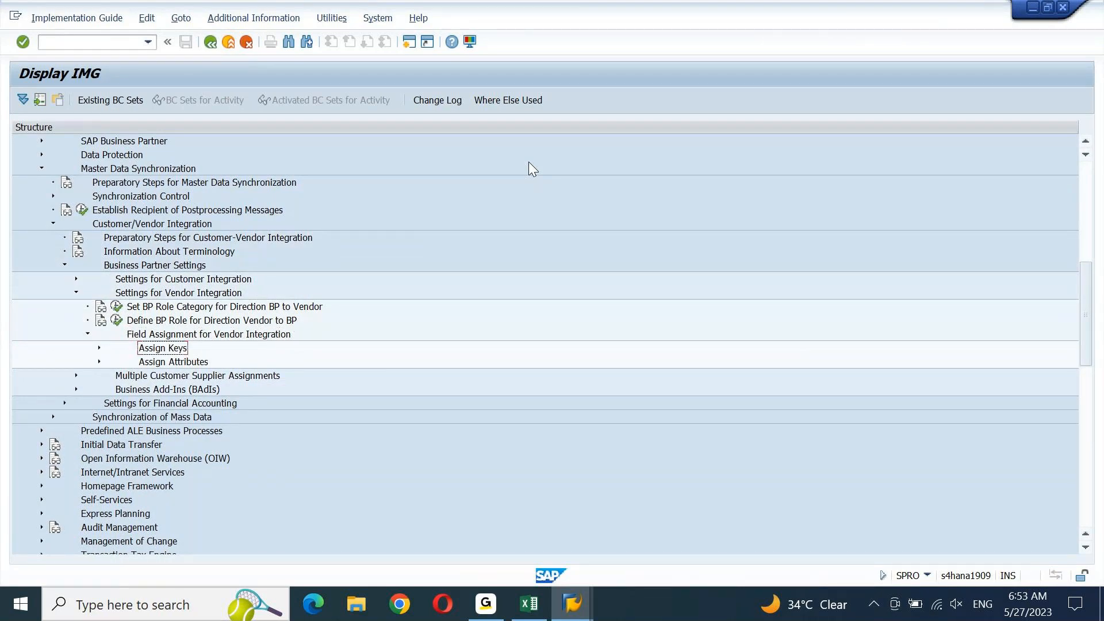
{"action": "key", "text": "Right"}
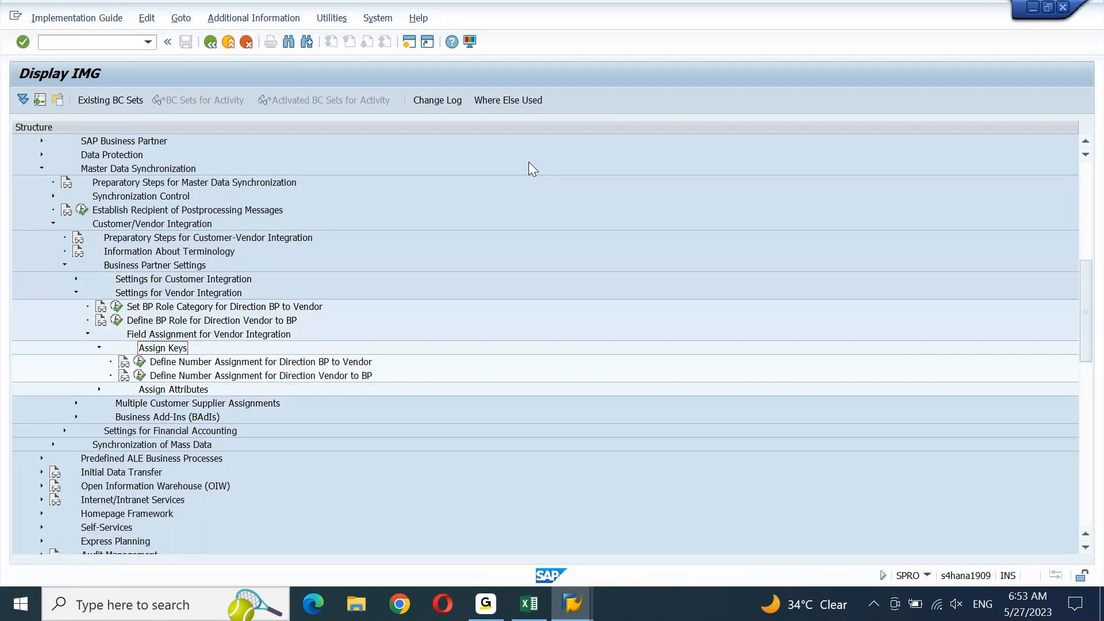
{"action": "left_click", "coordinate": [197, 226]}
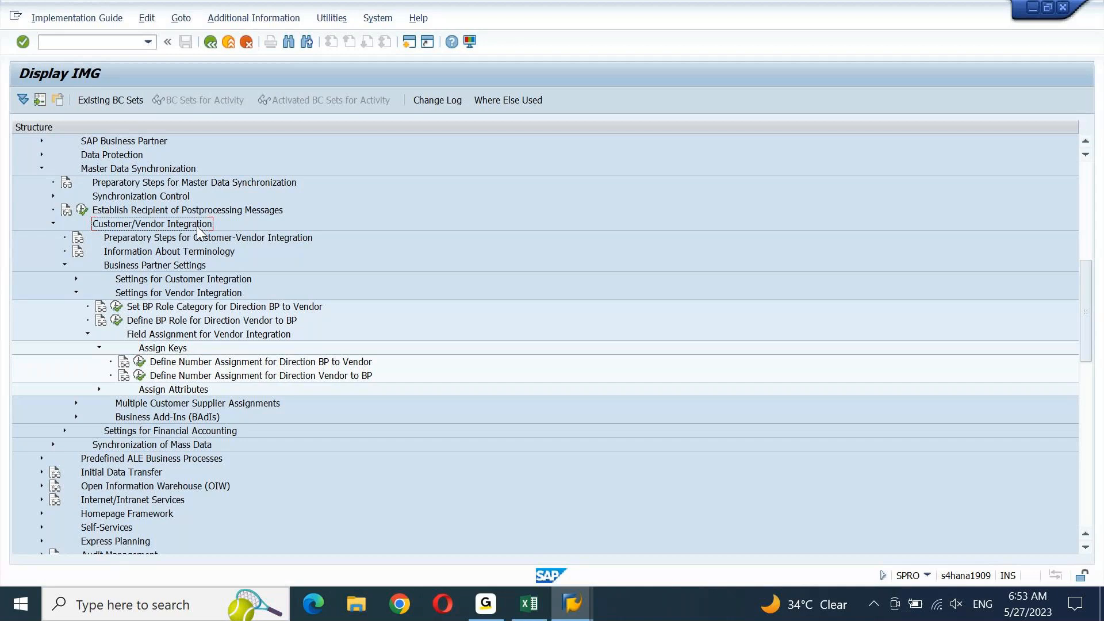
{"action": "left_click", "coordinate": [153, 350]}
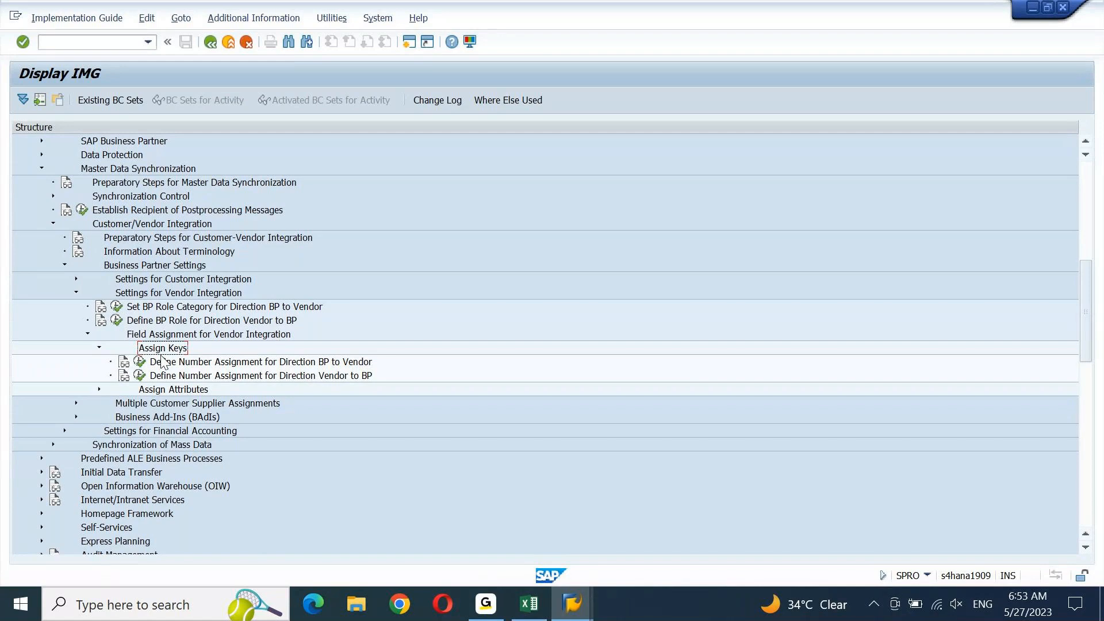
{"action": "left_click", "coordinate": [226, 365]}
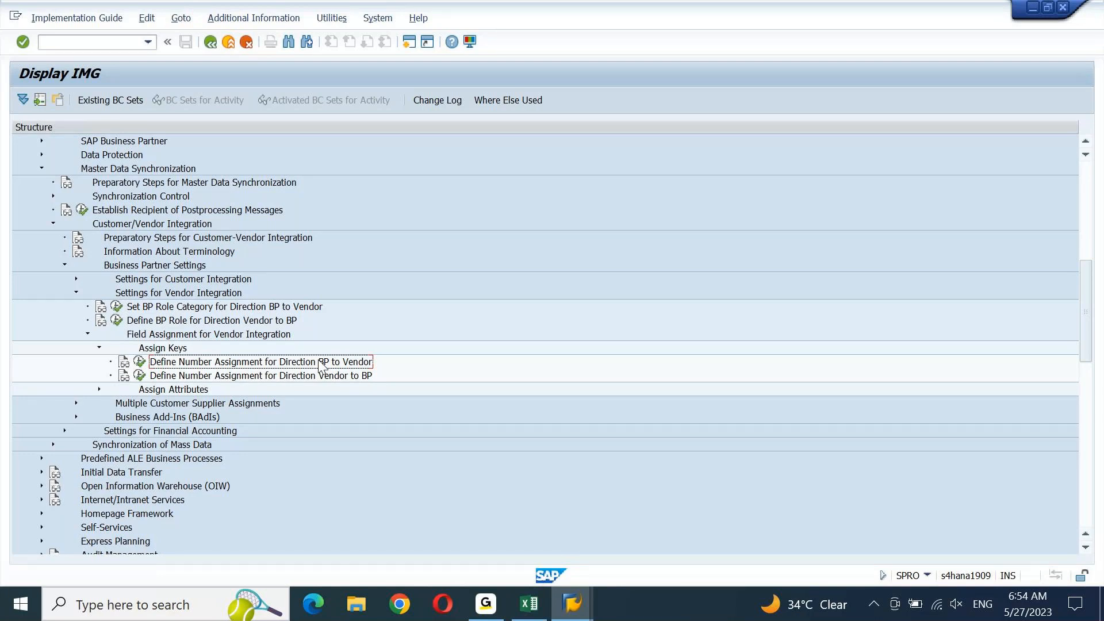
{"action": "left_click", "coordinate": [315, 375]}
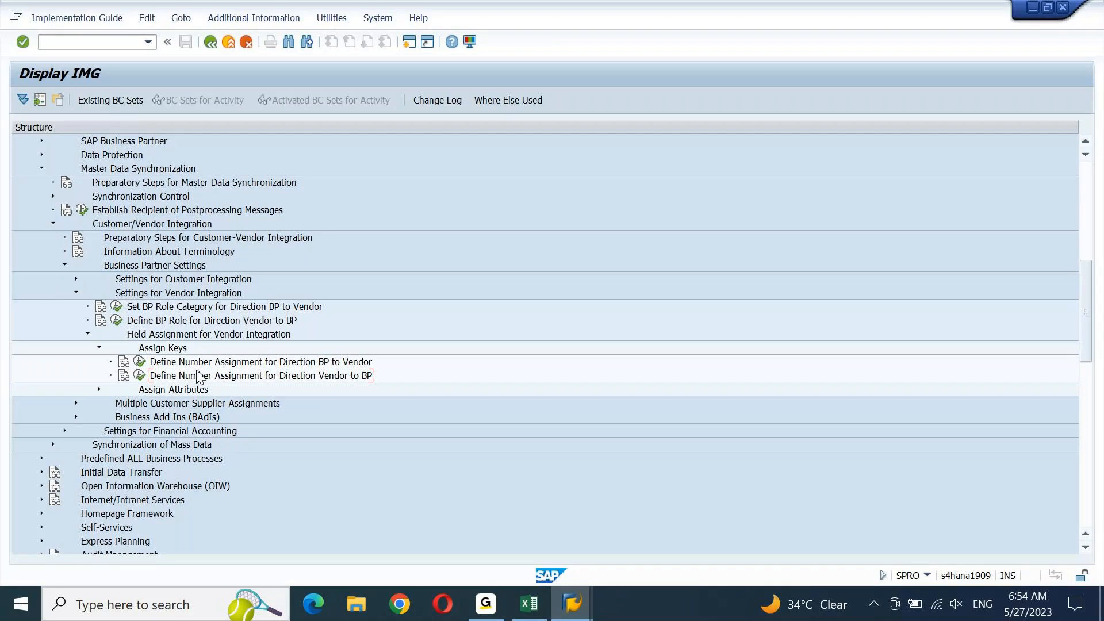
{"action": "key", "text": "Up"}
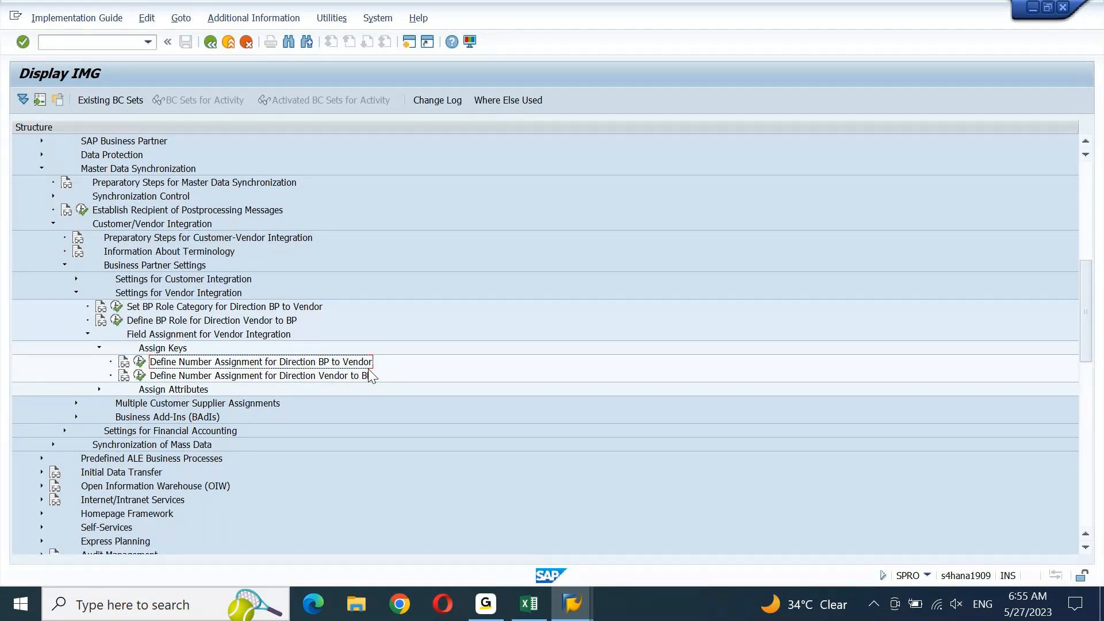
{"action": "left_click", "coordinate": [363, 375]}
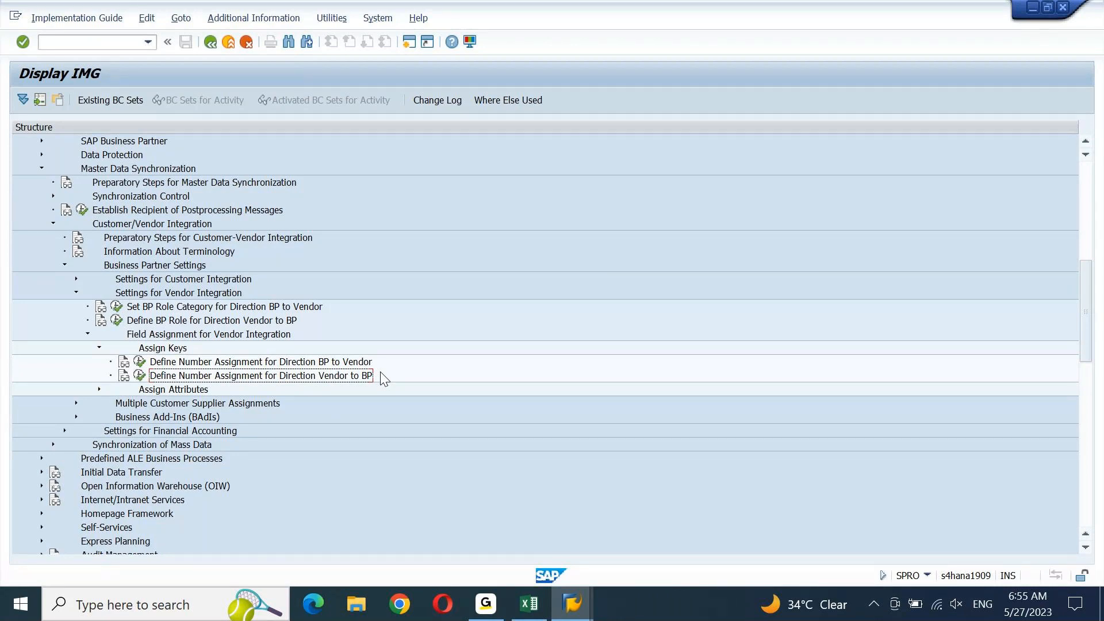
In the Excel notes, enter VENDOR in H2298 and BP in I2298
{"action": "left_click", "coordinate": [534, 613]}
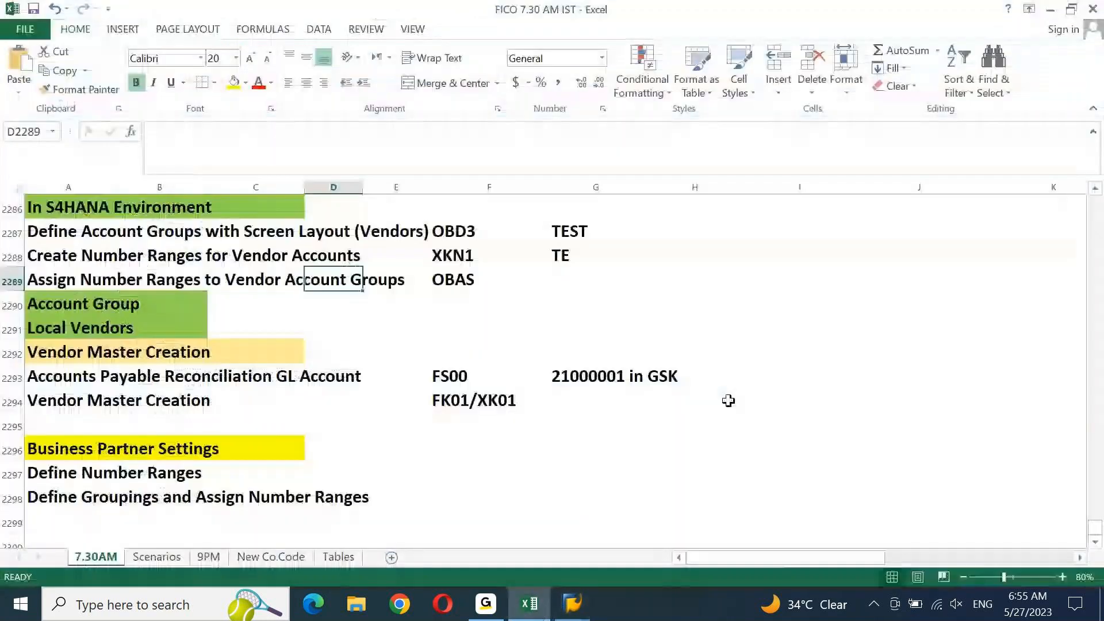
{"action": "left_click", "coordinate": [771, 437]}
{"action": "key", "text": "Return"}
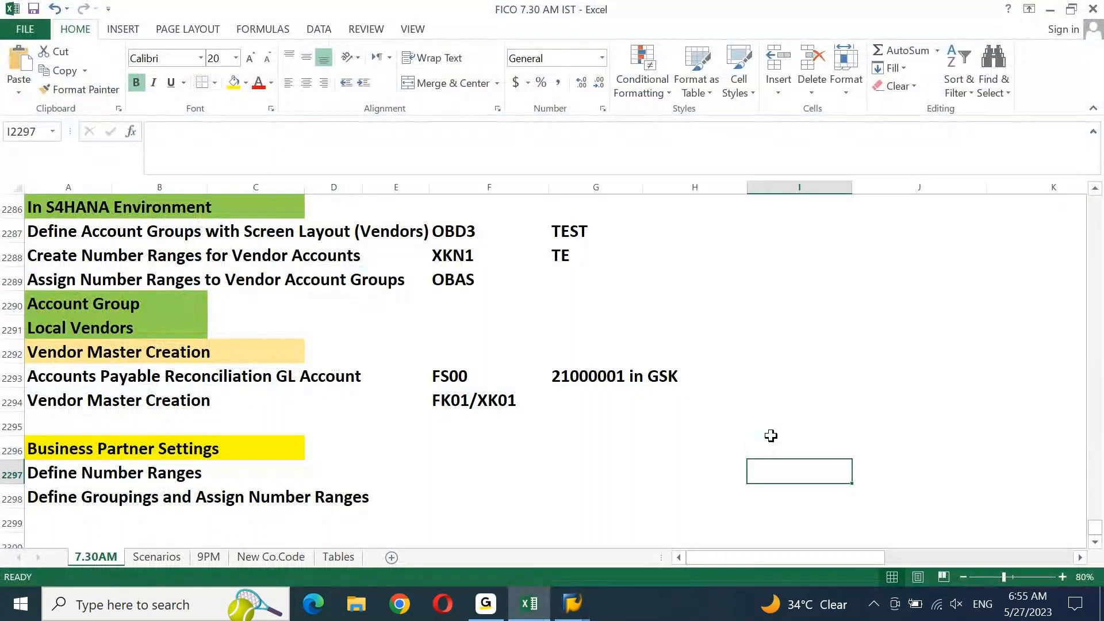
{"action": "key", "text": "Down"}
{"action": "key", "text": "Down"}
{"action": "key", "text": "Down"}
{"action": "key", "text": "Down"}
{"action": "key", "text": "Down"}
{"action": "key", "text": "Down"}
{"action": "key", "text": "Home"}
{"action": "key", "text": "Up"}
{"action": "key", "text": "Up"}
{"action": "key", "text": "Up"}
{"action": "key", "text": "Up"}
{"action": "key", "text": "Up"}
{"action": "key", "text": "Right"}
{"action": "key", "text": "Right"}
{"action": "key", "text": "Right"}
{"action": "key", "text": "Right"}
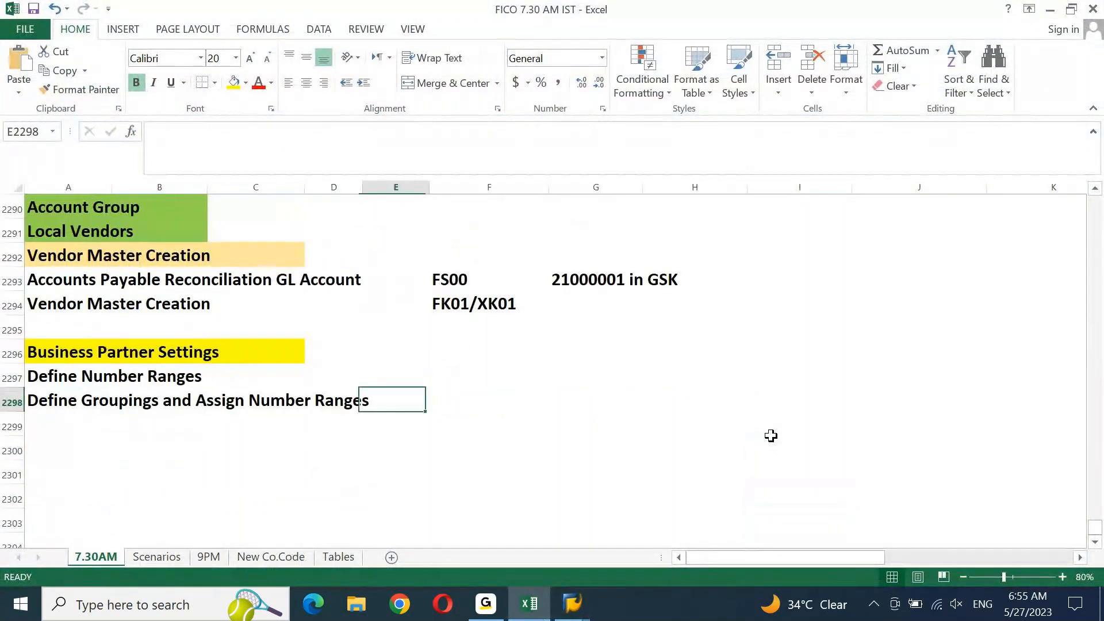
{"action": "key", "text": "Right"}
{"action": "key", "text": "Right"}
{"action": "key", "text": "Right"}
{"action": "type", "text": "VNEO"}
{"action": "key", "text": "BackSpace"}
{"action": "key", "text": "BackSpace"}
{"action": "key", "text": "BackSpace"}
{"action": "type", "text": "ENDOR"}
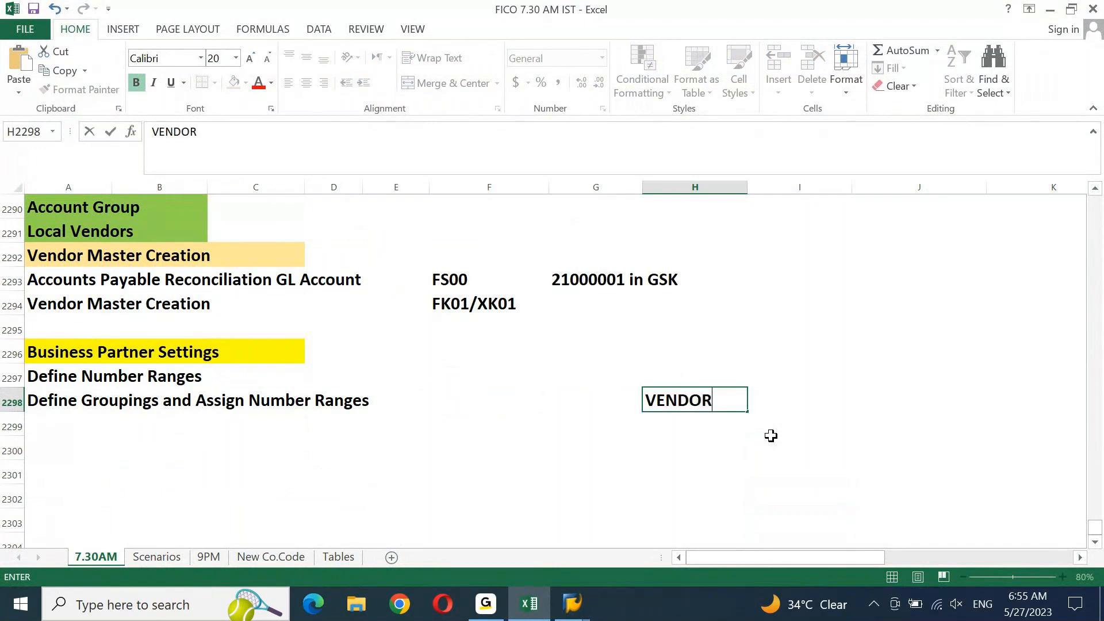
{"action": "key", "text": "Right"}
{"action": "type", "text": "P"}
{"action": "key", "text": "BackSpace"}
{"action": "type", "text": "BP"}
{"action": "key", "text": "Return"}
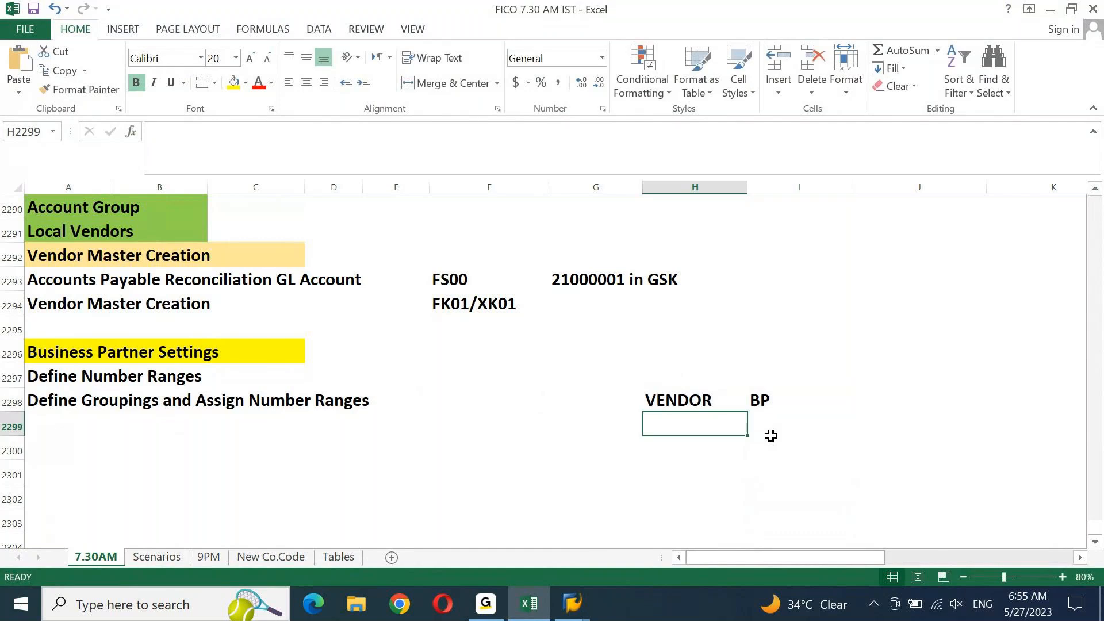
Enter BP in H2300 and VENDOR in I2300
{"action": "key", "text": "Down"}
{"action": "type", "text": "BP"}
{"action": "key", "text": "Right"}
{"action": "type", "text": "B"}
{"action": "key", "text": "BackSpace"}
{"action": "type", "text": "VENDOR"}
{"action": "key", "text": "ctrl+Return"}
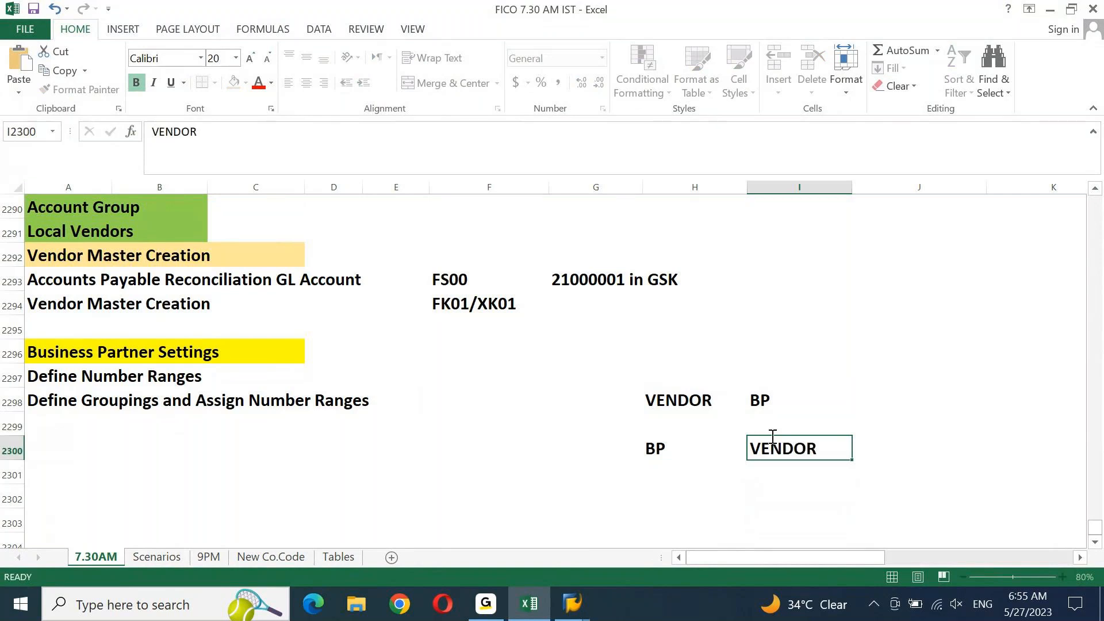
{"action": "key", "text": "Down"}
{"action": "key", "text": "Left"}
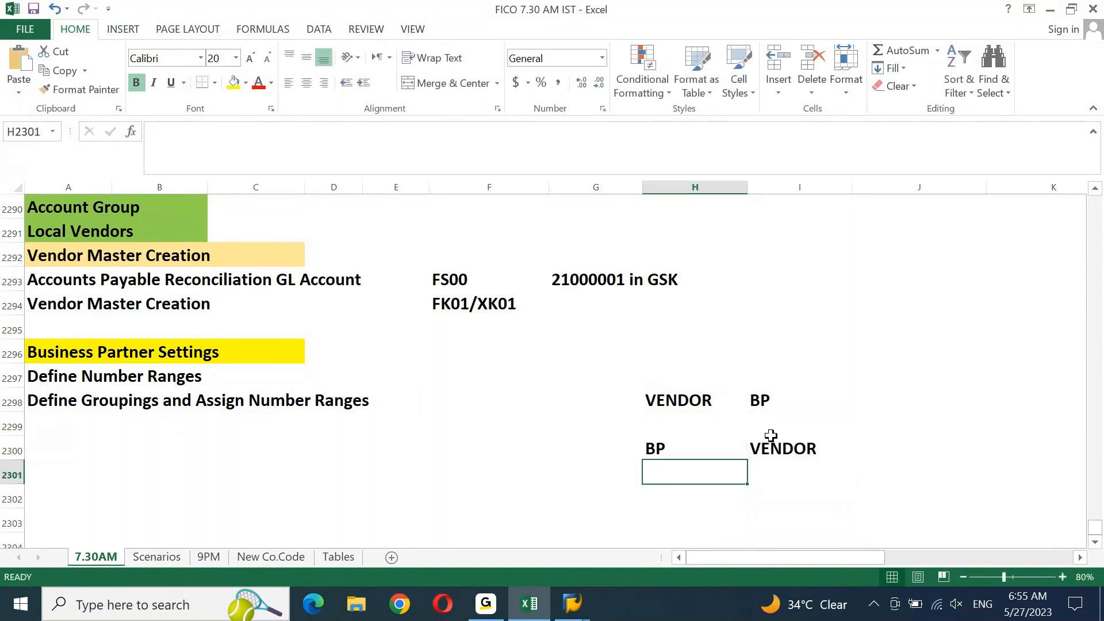
Review the VENDOR–BP and BP–VENDOR note pairs, ending with H2300:I2300 selected
{"action": "left_click", "coordinate": [696, 407]}
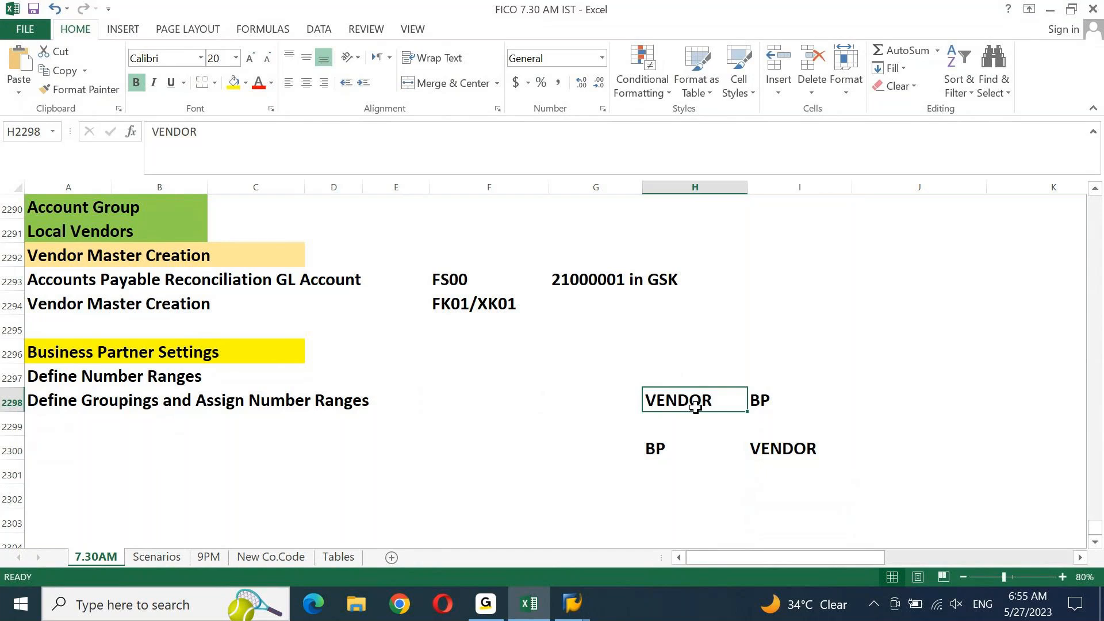
{"action": "key", "text": "Right"}
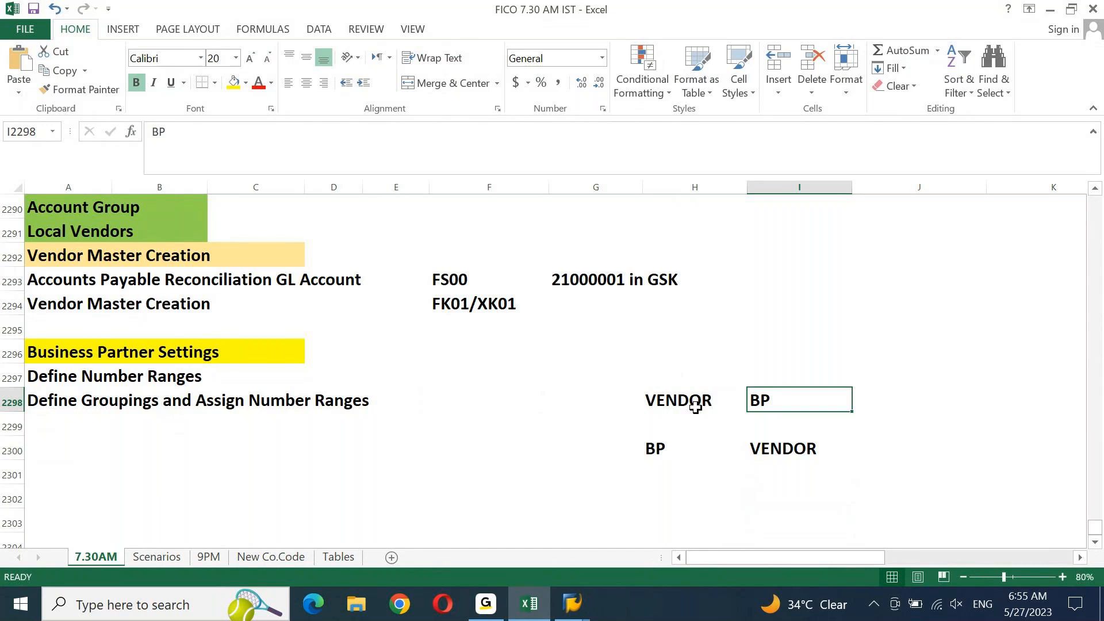
{"action": "left_click", "coordinate": [687, 401]}
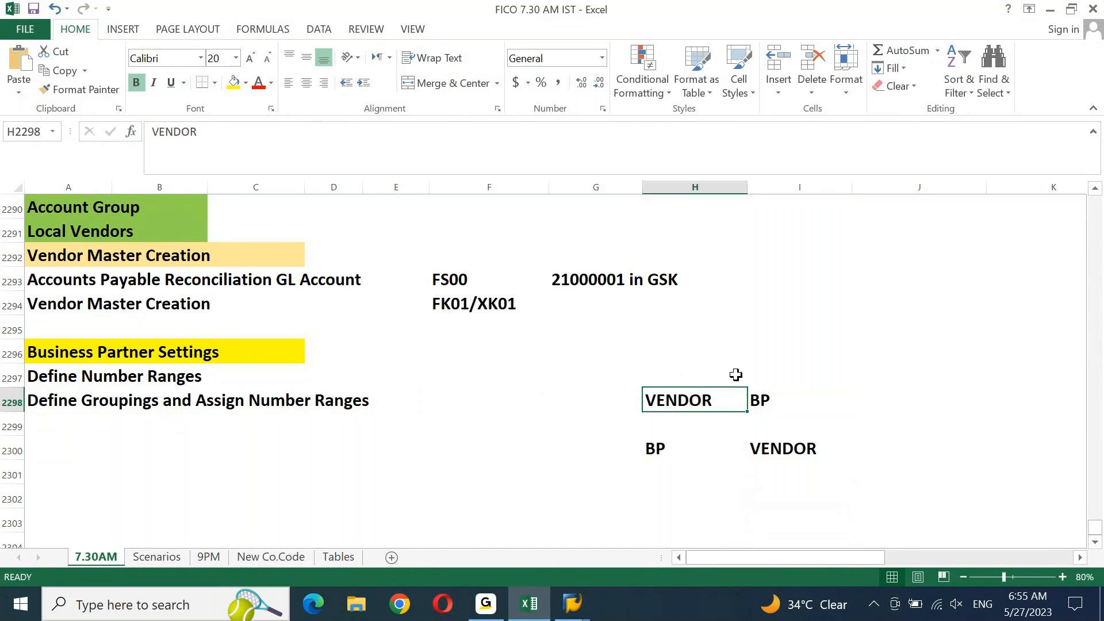
{"action": "left_click", "coordinate": [761, 396]}
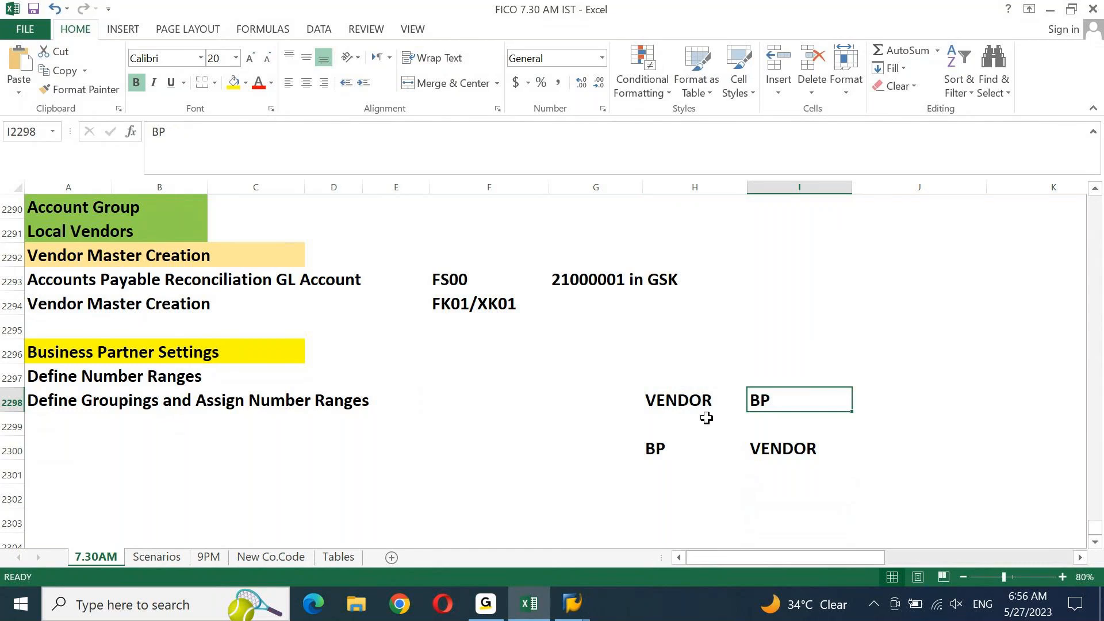
{"action": "left_click", "coordinate": [673, 449]}
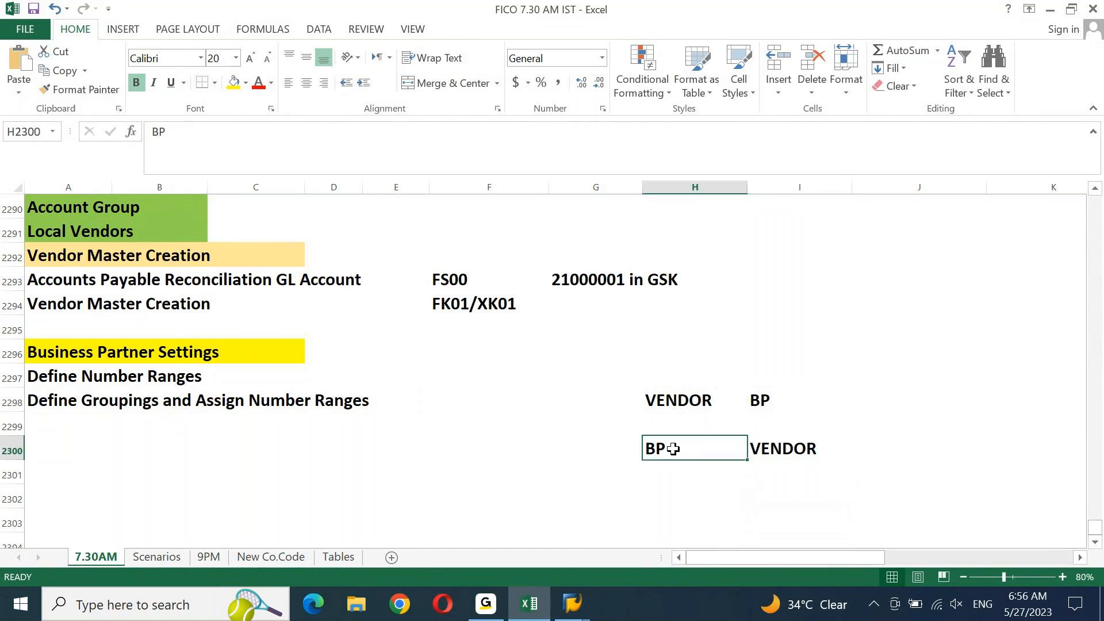
{"action": "left_click", "coordinate": [772, 446]}
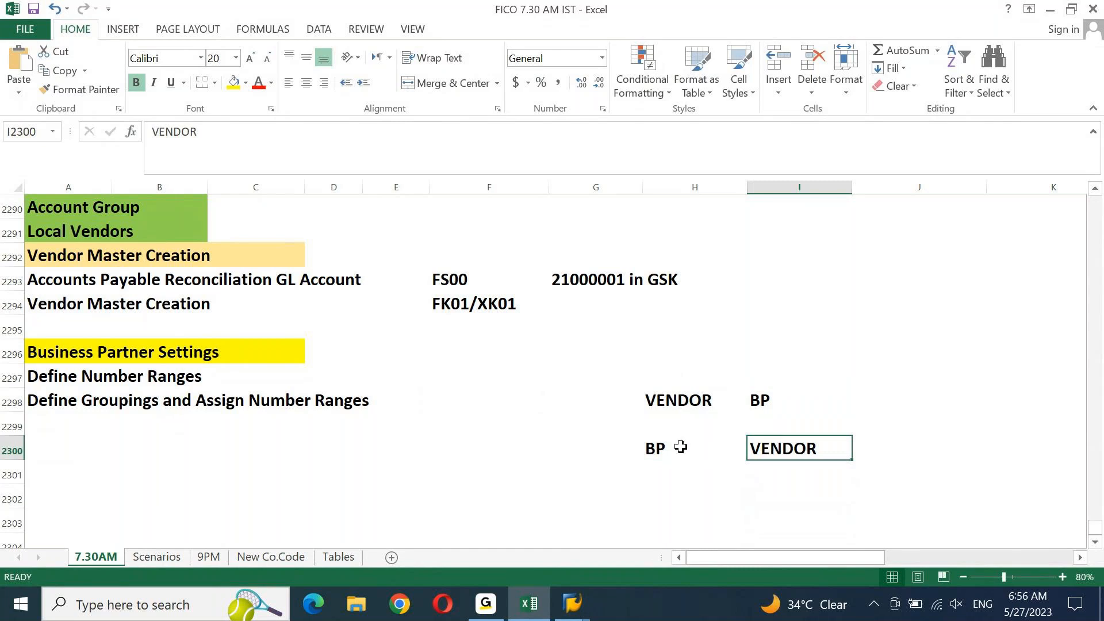
{"action": "left_click_drag", "start_coordinate": [655, 449], "coordinate": [753, 447]}
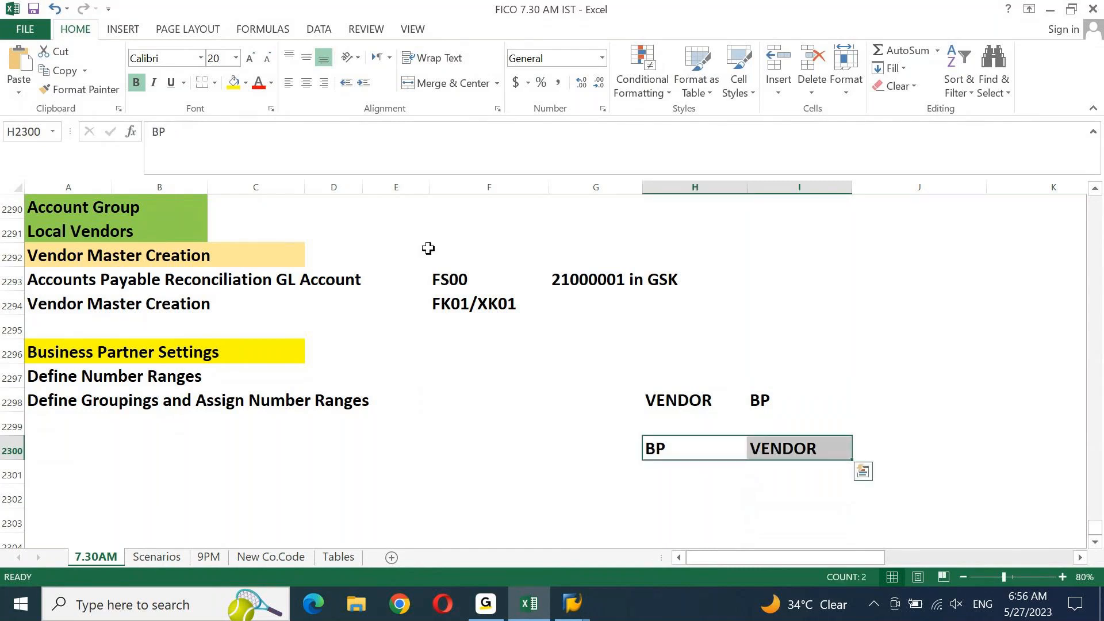
Fill H2300:I2300 yellow and relabel the cells BP 1 and VENDOR 2
{"action": "left_click", "coordinate": [236, 90]}
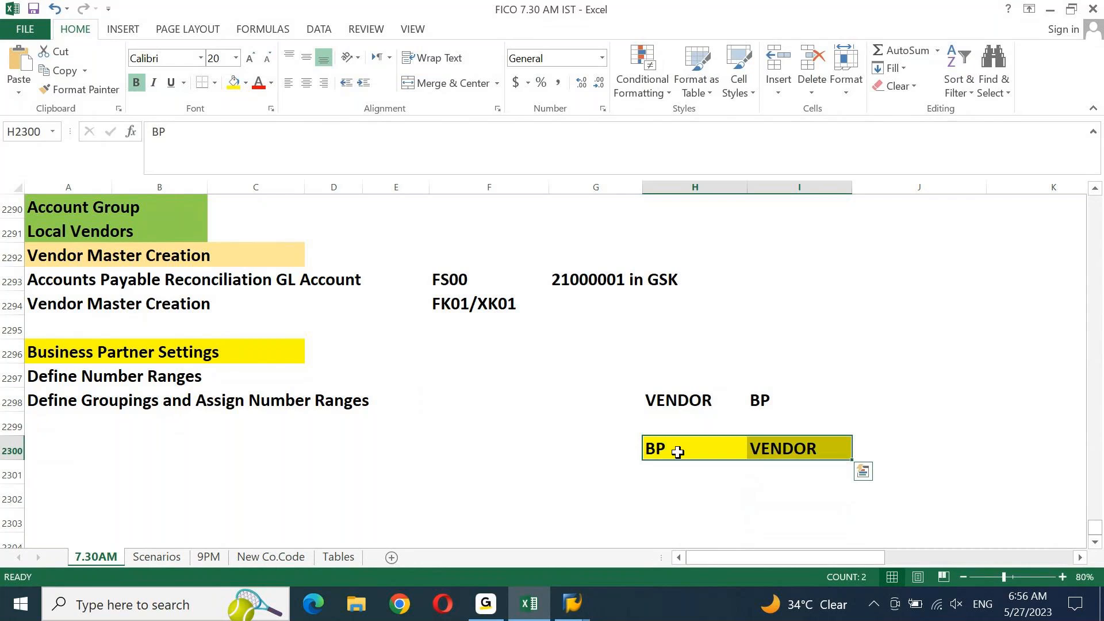
{"action": "left_click", "coordinate": [677, 452]}
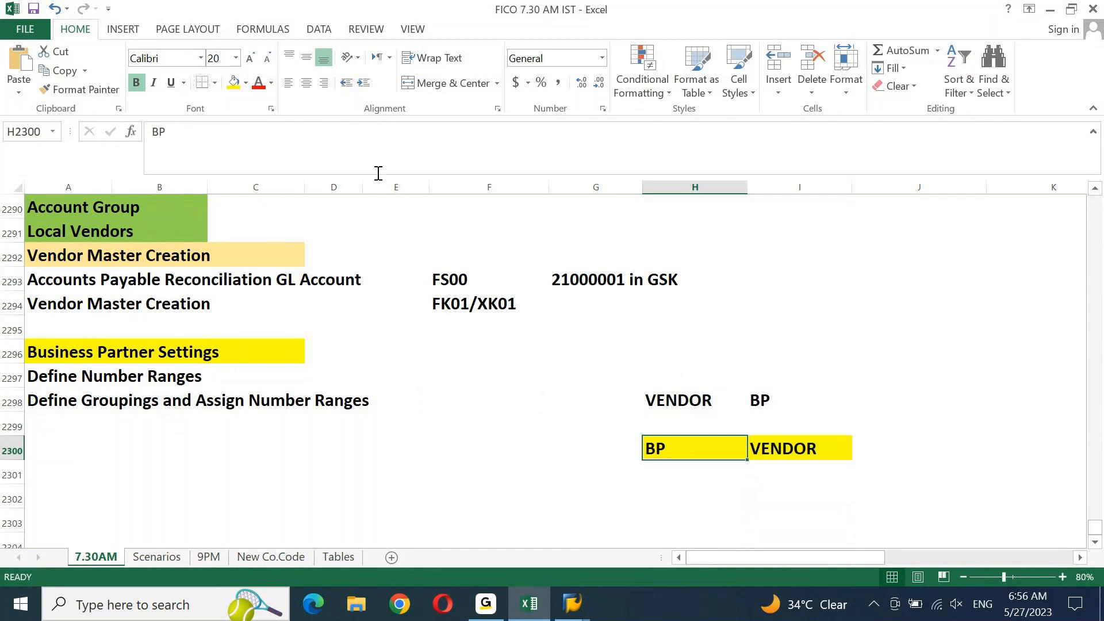
{"action": "left_click", "coordinate": [378, 173]}
{"action": "type", "text": "1"}
{"action": "key", "text": "Tab"}
{"action": "left_click", "coordinate": [255, 131]}
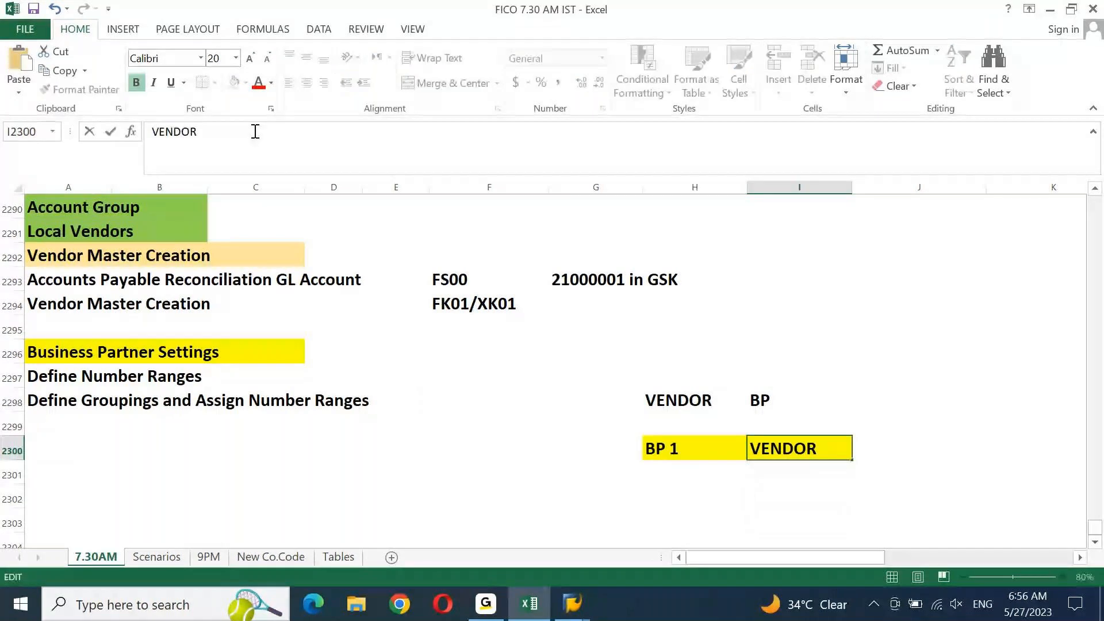
{"action": "type", "text": "2"}
{"action": "key", "text": "Return"}
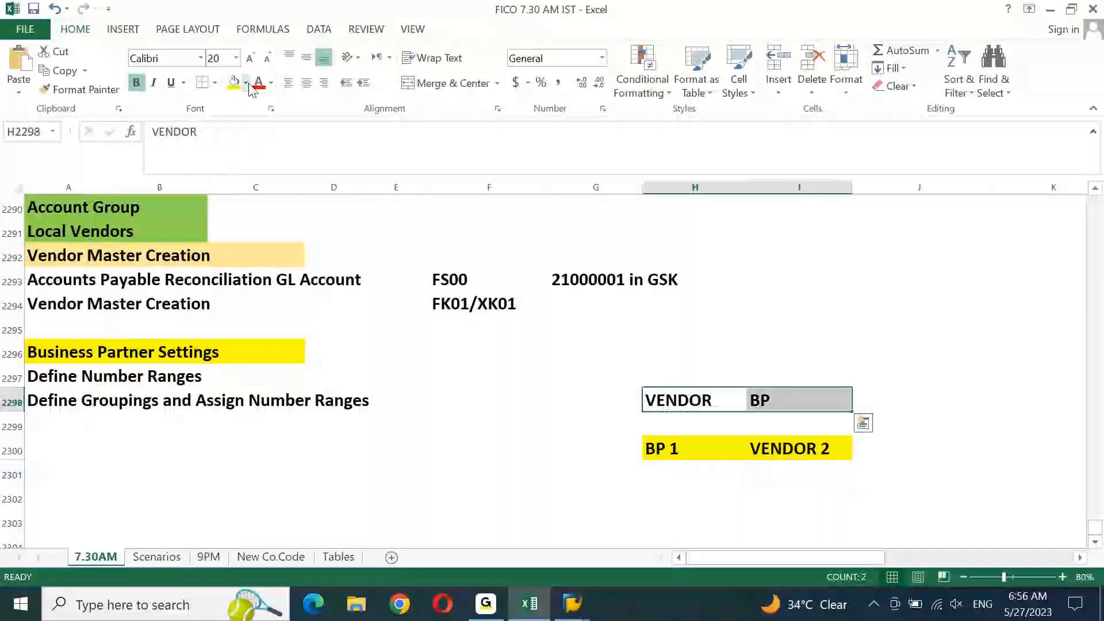
Fill H2298:I2298 peach and relabel the cells VENDOR 1 and BP 2
{"action": "left_click", "coordinate": [249, 84]}
{"action": "left_click", "coordinate": [224, 118]}
{"action": "left_click", "coordinate": [212, 132]}
{"action": "type", "text": "1"}
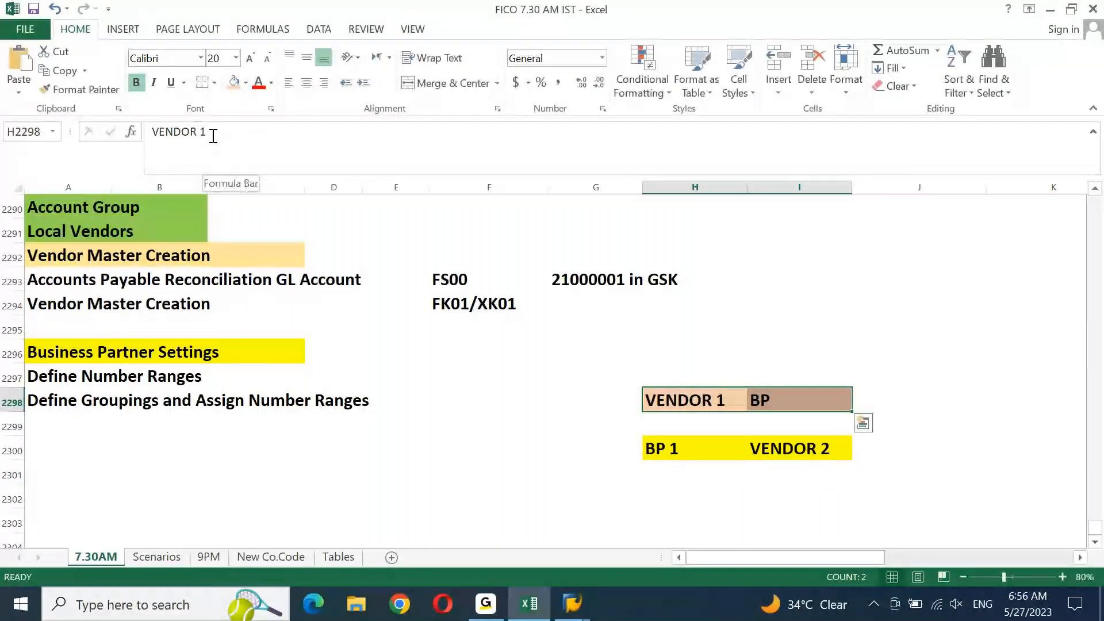
{"action": "left_click", "coordinate": [212, 135]}
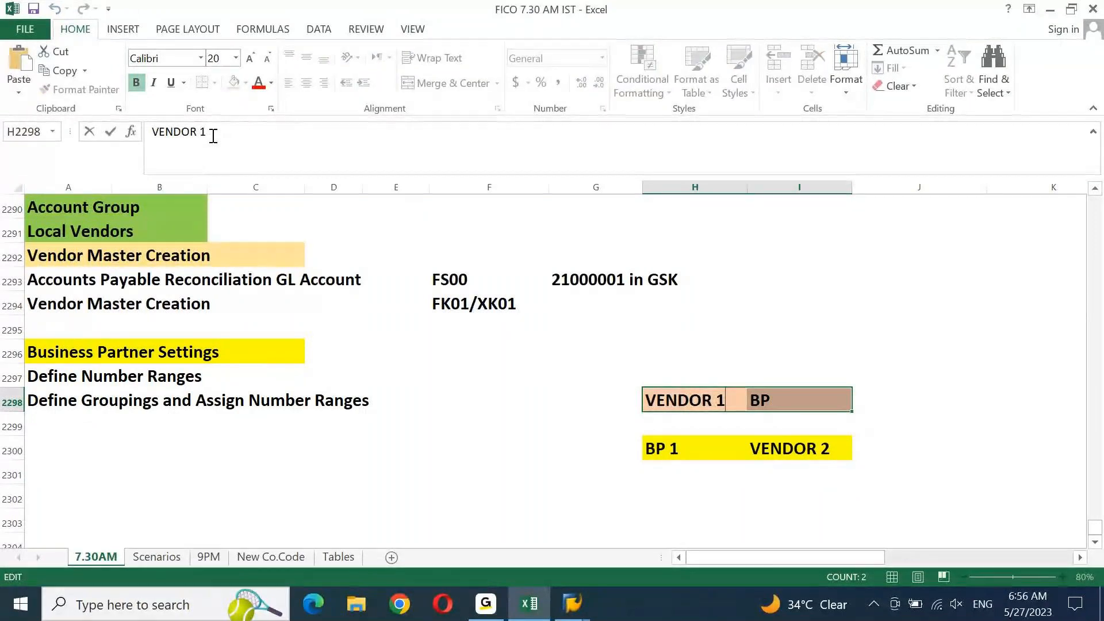
{"action": "key", "text": "Tab"}
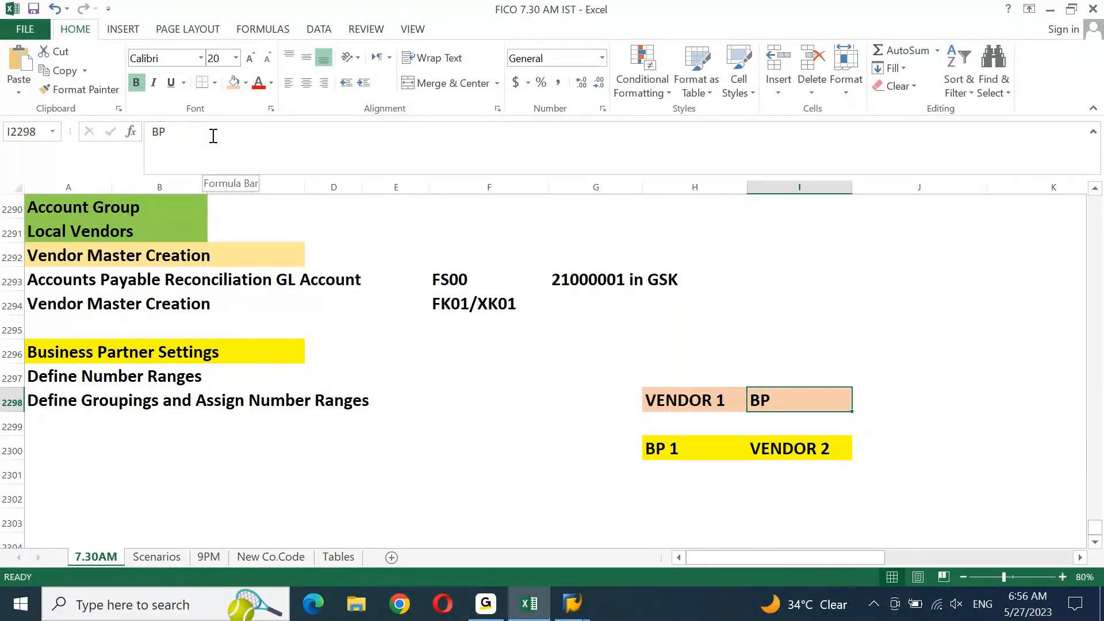
{"action": "left_click", "coordinate": [213, 136]}
{"action": "type", "text": "2"}
{"action": "key", "text": "Return"}
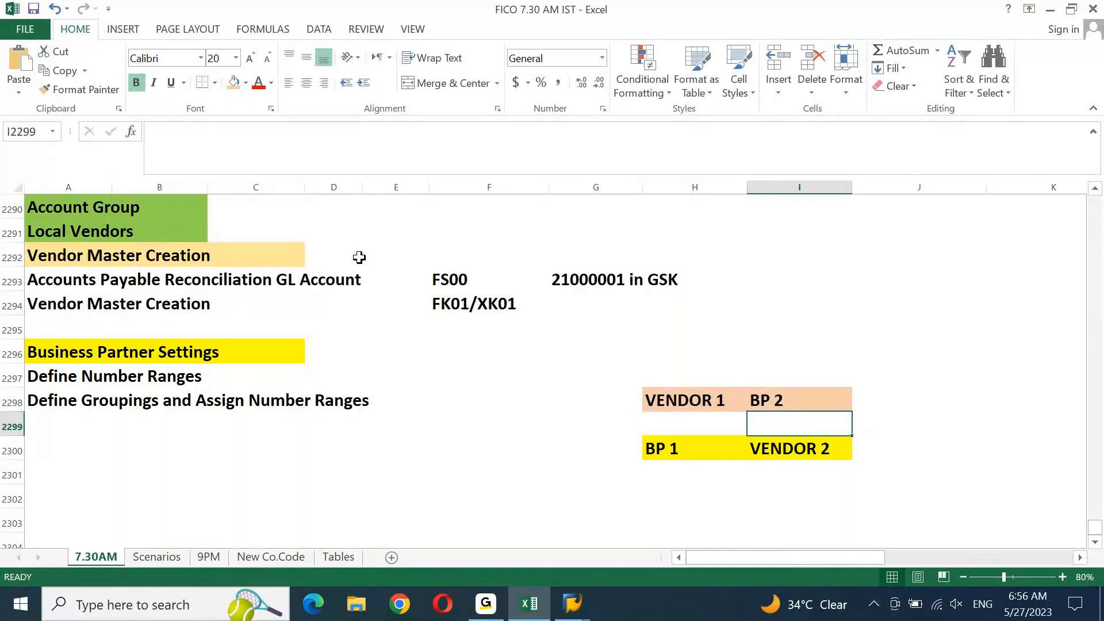
Extend the row 2300 labels to BP 1 (INT) and VENDOR 2 (EXT)
{"action": "left_click", "coordinate": [661, 447]}
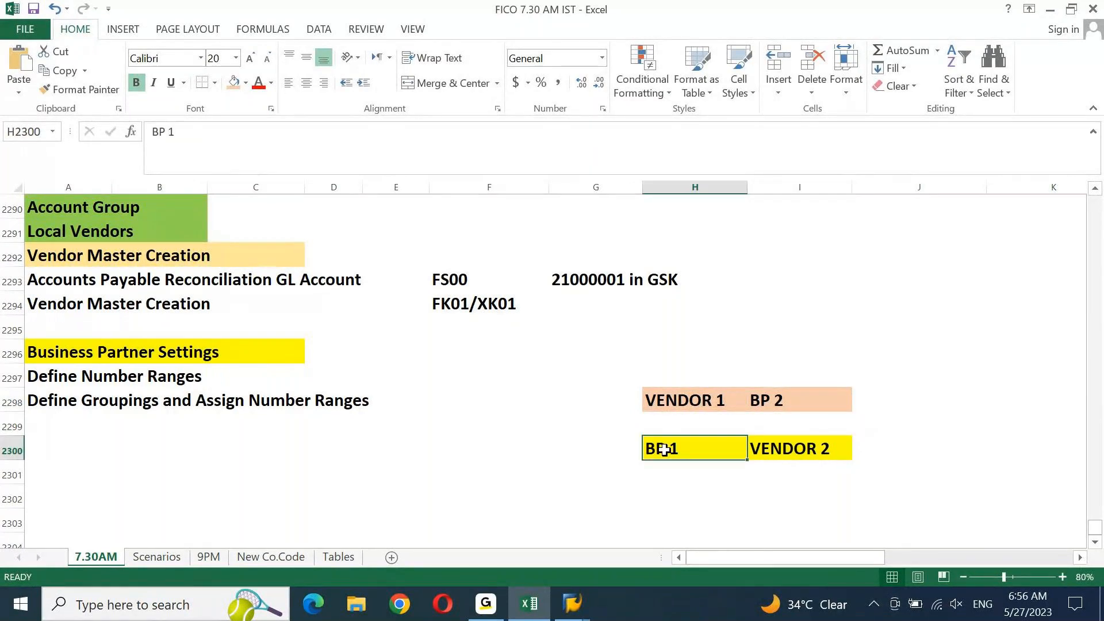
{"action": "left_click", "coordinate": [247, 139]}
{"action": "type", "text": "(i"}
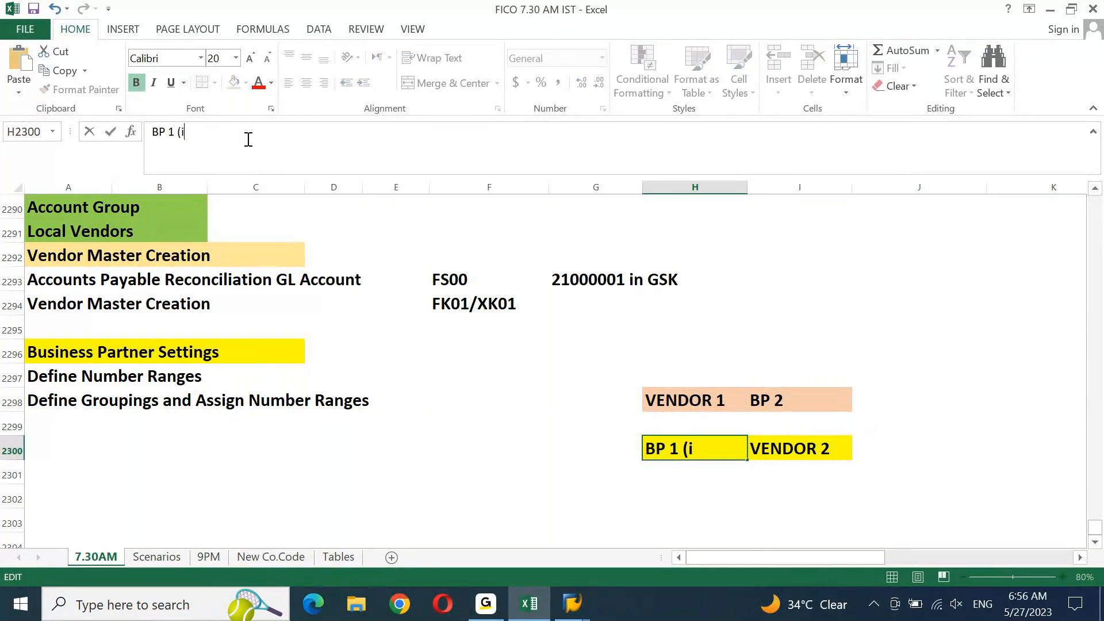
{"action": "type", "text": "nt"}
{"action": "key", "text": "BackSpace"}
{"action": "key", "text": "BackSpace"}
{"action": "key", "text": "BackSpace"}
{"action": "type", "text": "INT)"}
{"action": "key", "text": "Tab"}
{"action": "key", "text": "F2"}
{"action": "type", "text": "(EXT)"}
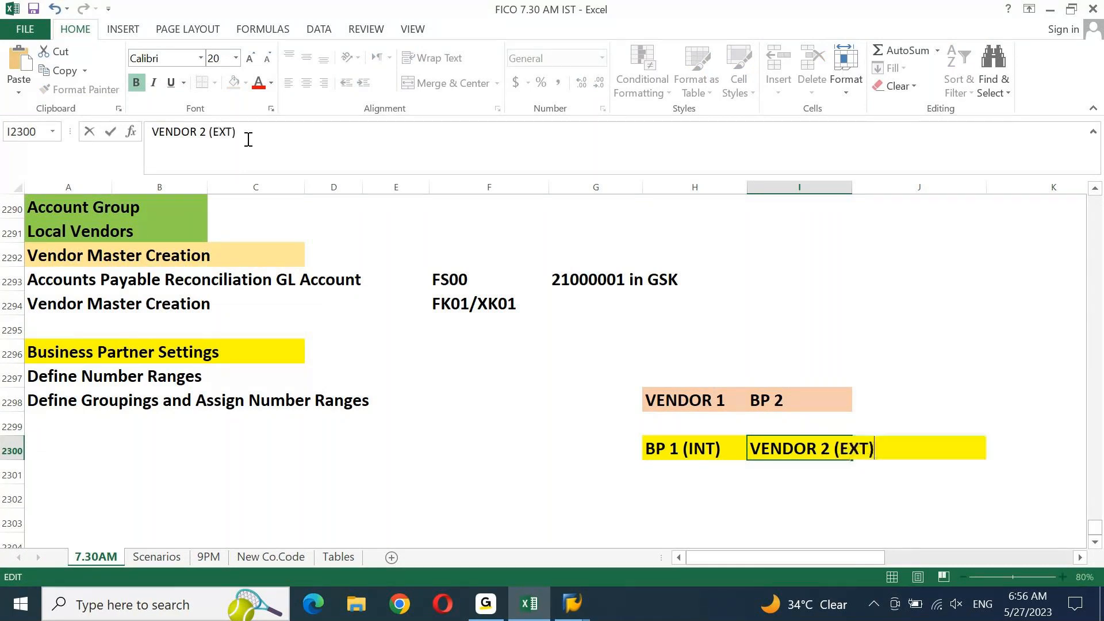
{"action": "key", "text": "Return"}
Widen column I to fit VENDOR 2 (EXT) and review both labelled pairs
{"action": "key", "text": "Right"}
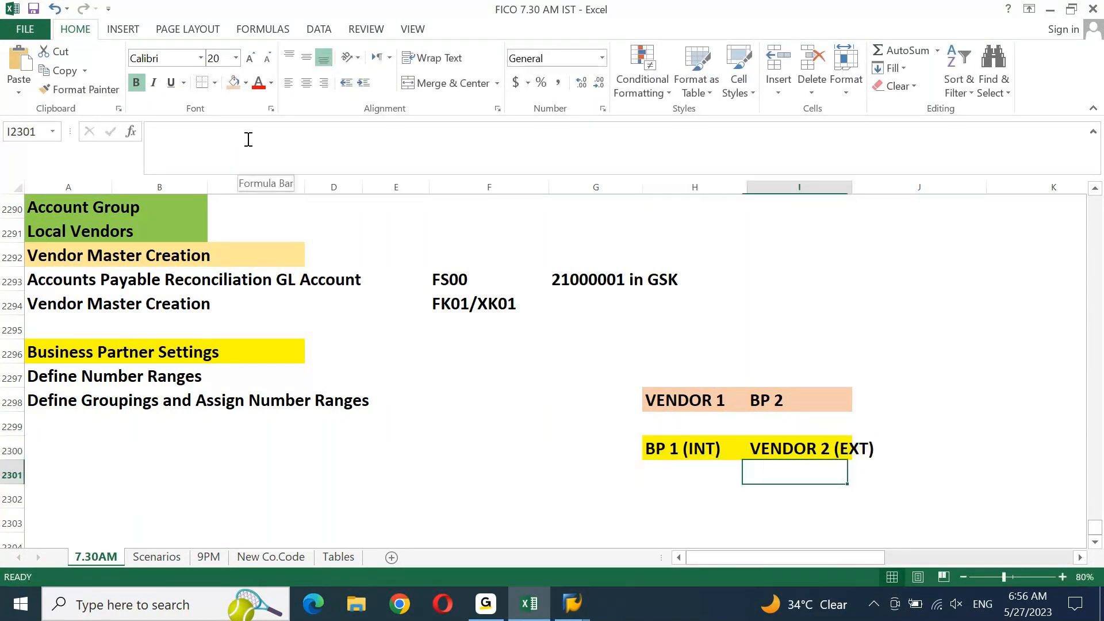
{"action": "key", "text": "Up"}
{"action": "key", "text": "shift+Right"}
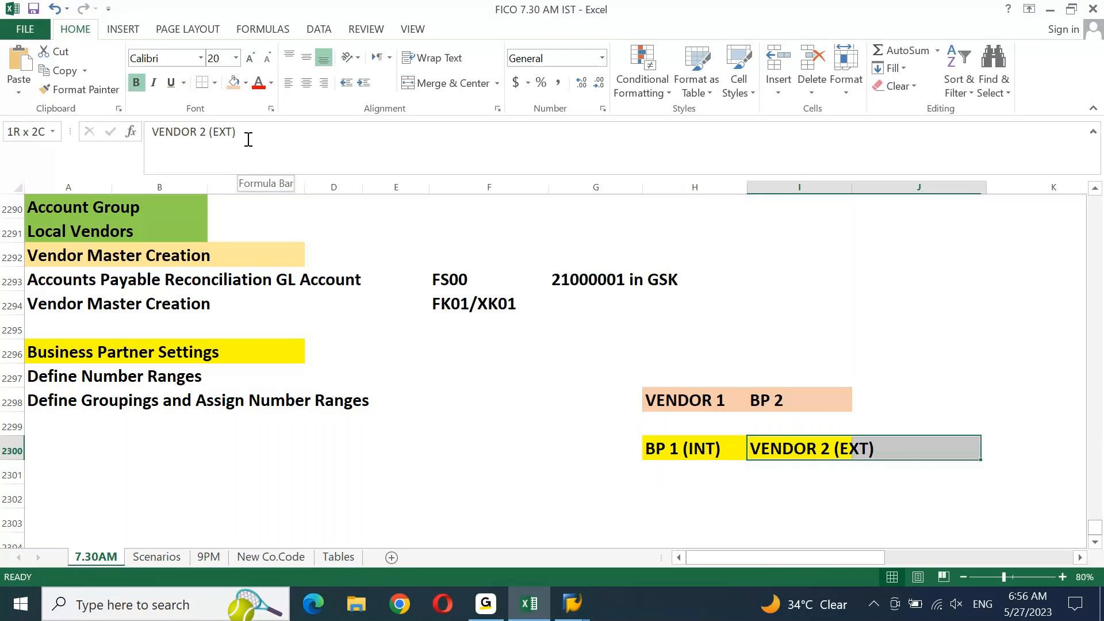
{"action": "left_click", "coordinate": [767, 469]}
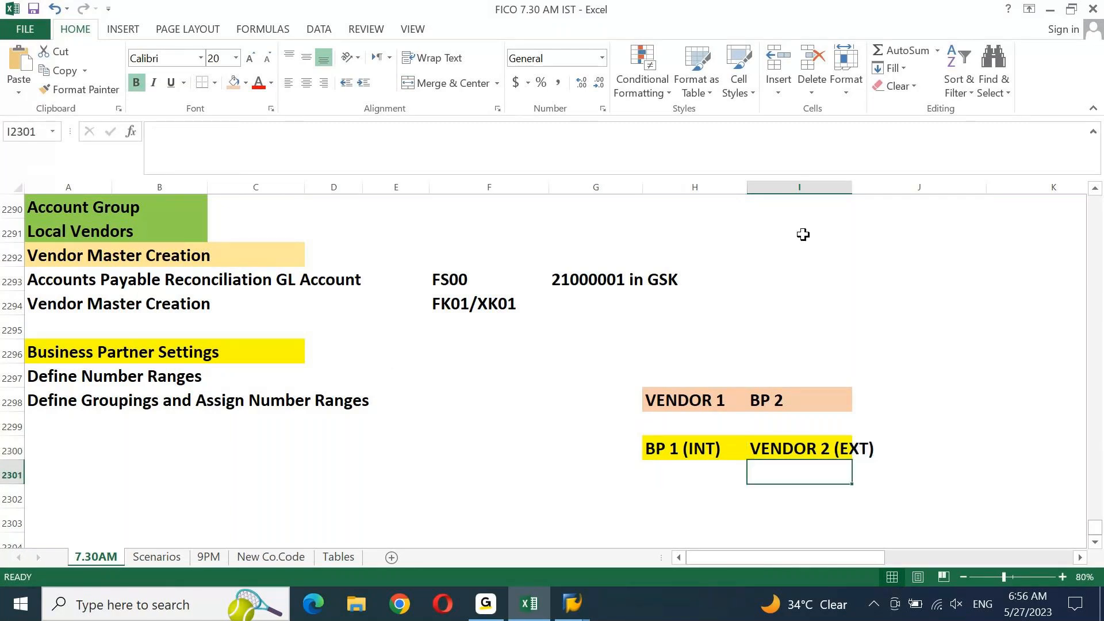
{"action": "left_click_drag", "start_coordinate": [852, 187], "coordinate": [878, 184]}
{"action": "left_click", "coordinate": [707, 449]}
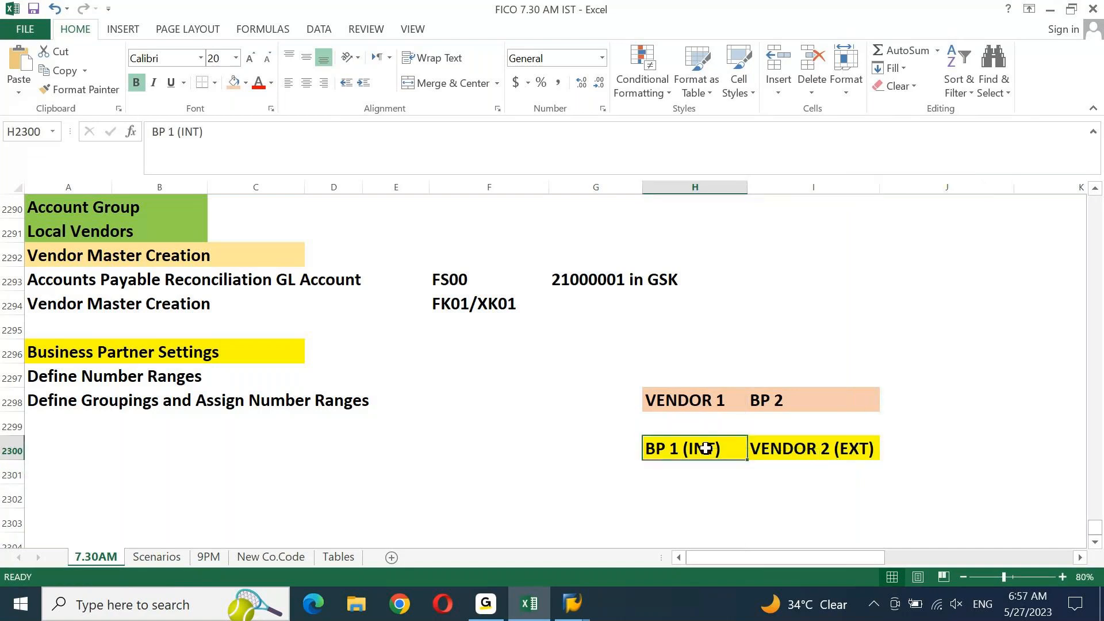
{"action": "left_click", "coordinate": [812, 454]}
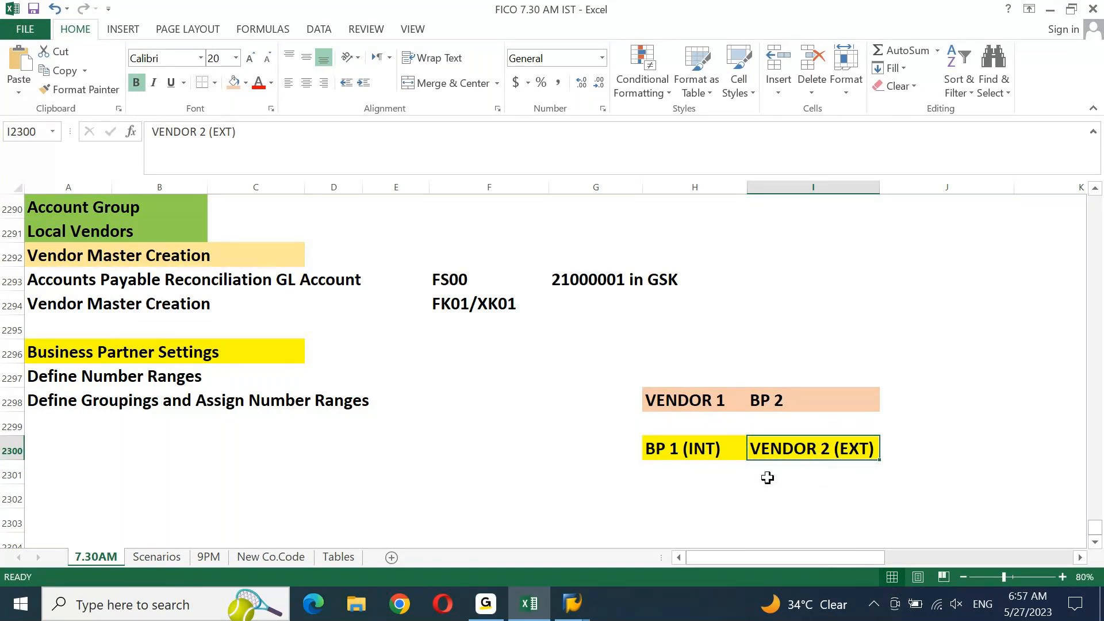
{"action": "left_click_drag", "start_coordinate": [694, 406], "coordinate": [793, 398]}
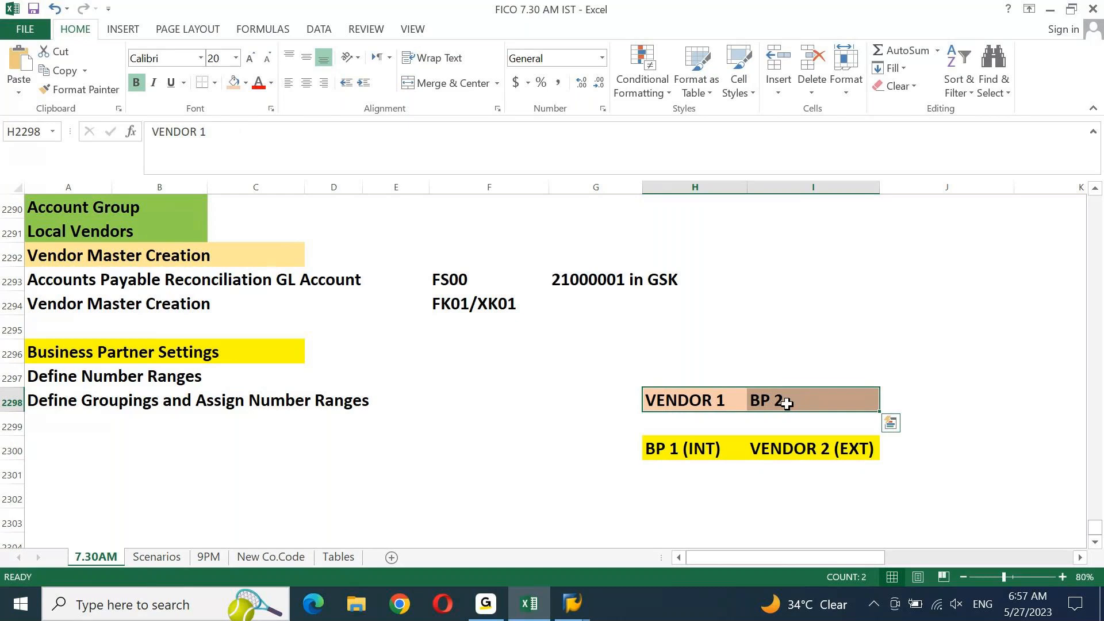
{"action": "left_click_drag", "start_coordinate": [739, 450], "coordinate": [798, 452]}
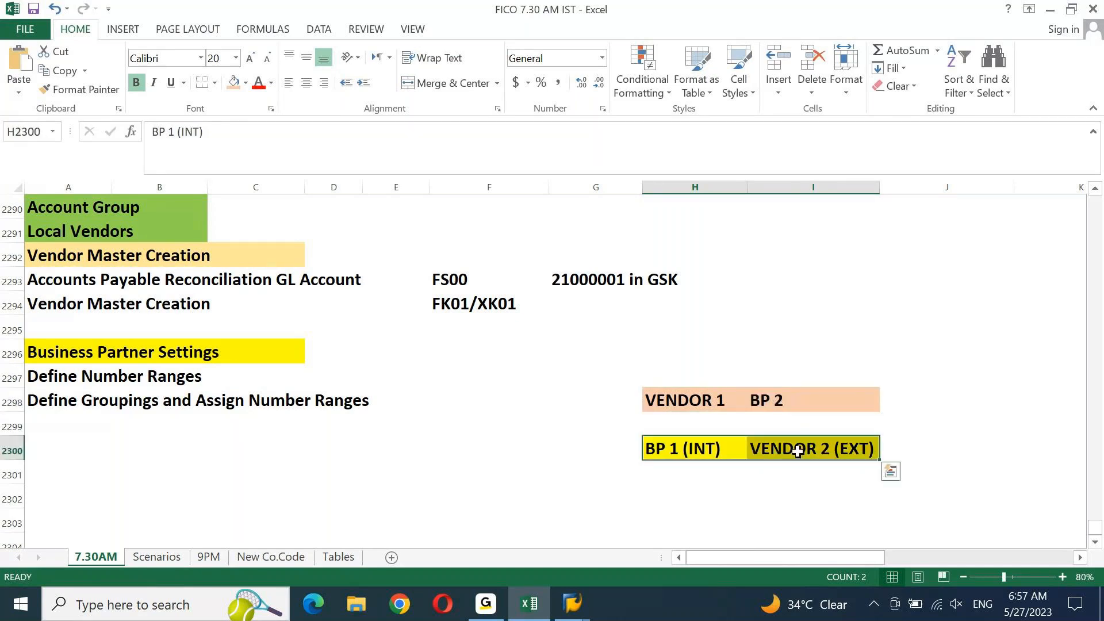
{"action": "left_click", "coordinate": [669, 465]}
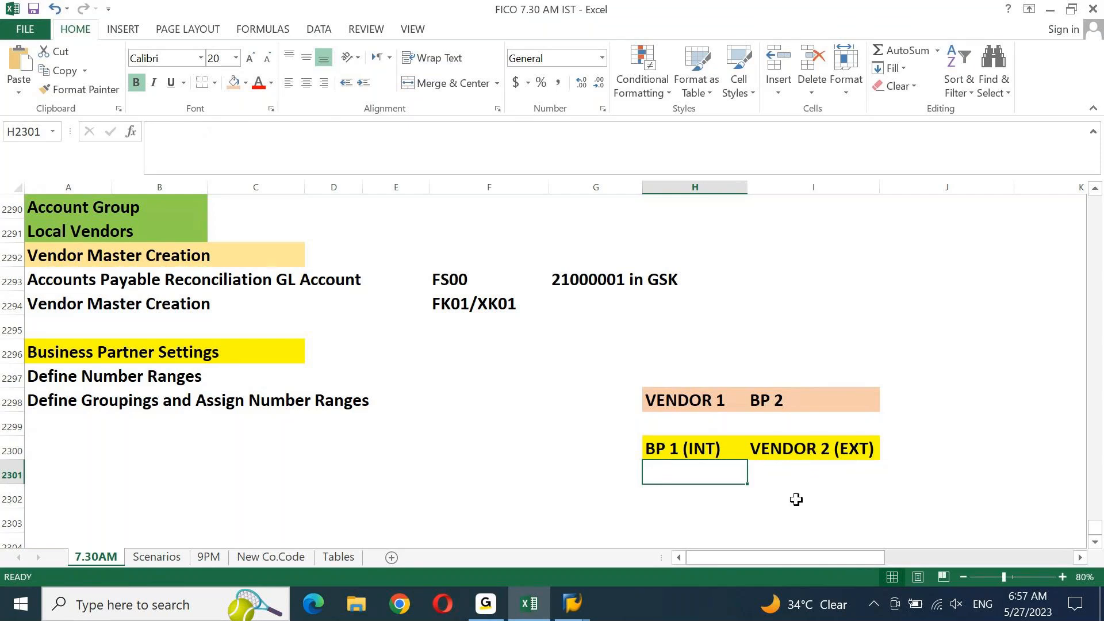
{"action": "left_click", "coordinate": [572, 604]}
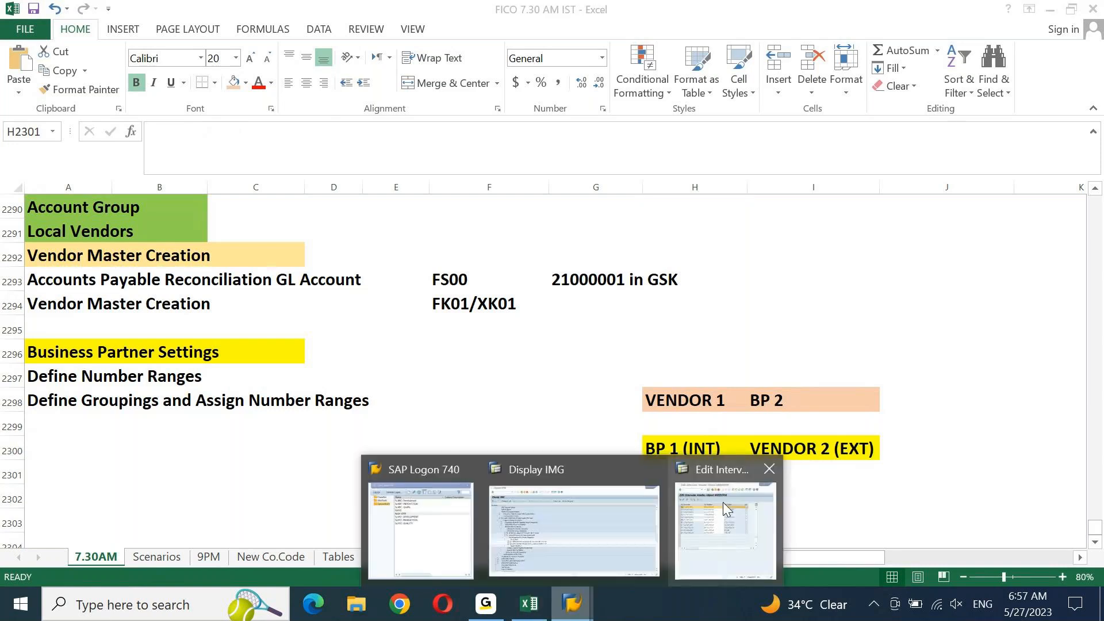
Execute 'Define Number Assignment for Direction BP to Vendor' from the Display IMG tree
{"action": "left_click", "coordinate": [618, 523]}
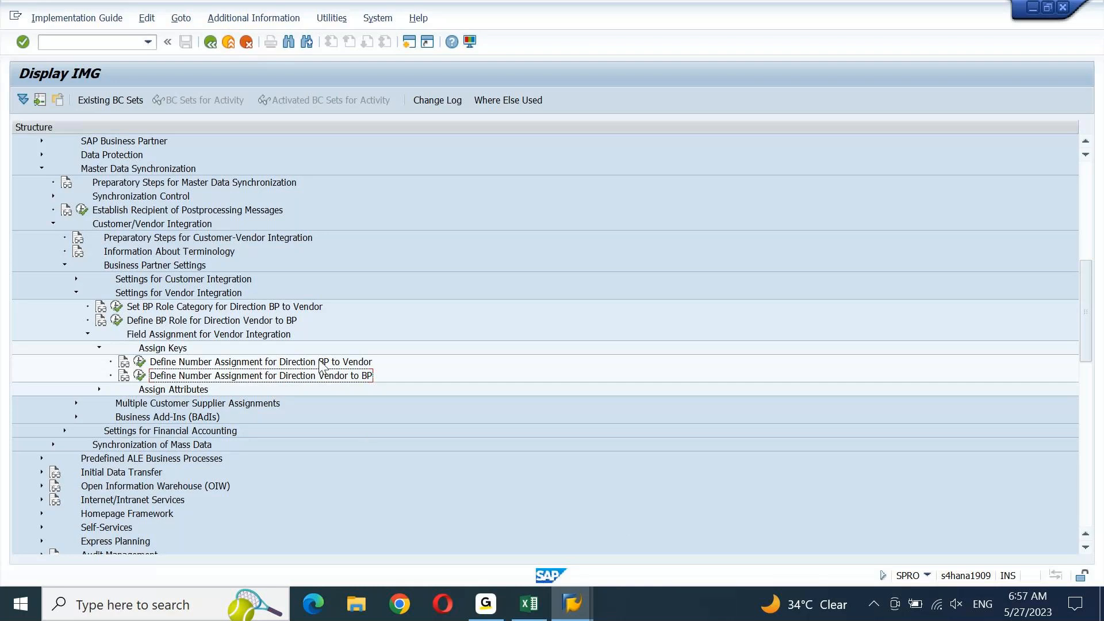
{"action": "left_click", "coordinate": [363, 361]}
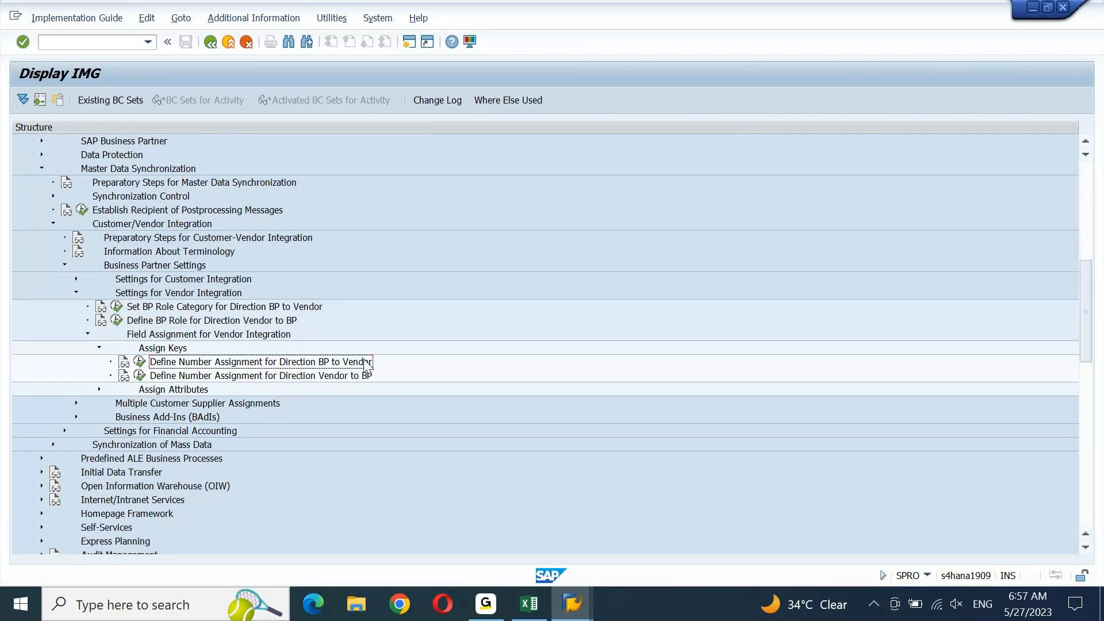
{"action": "left_click", "coordinate": [365, 377]}
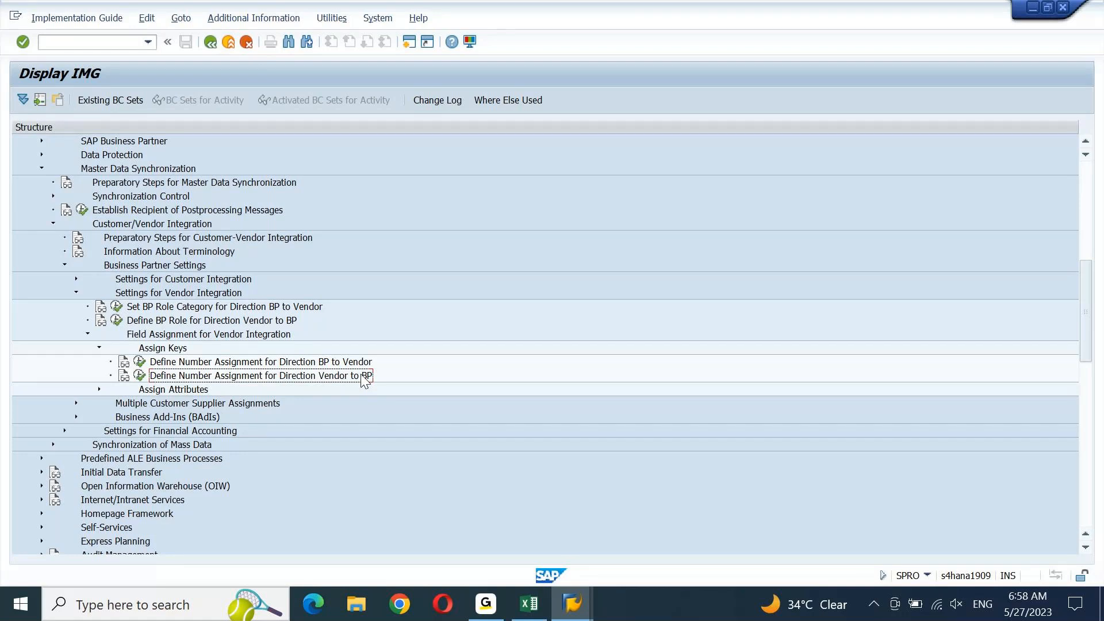
{"action": "left_click", "coordinate": [140, 362]}
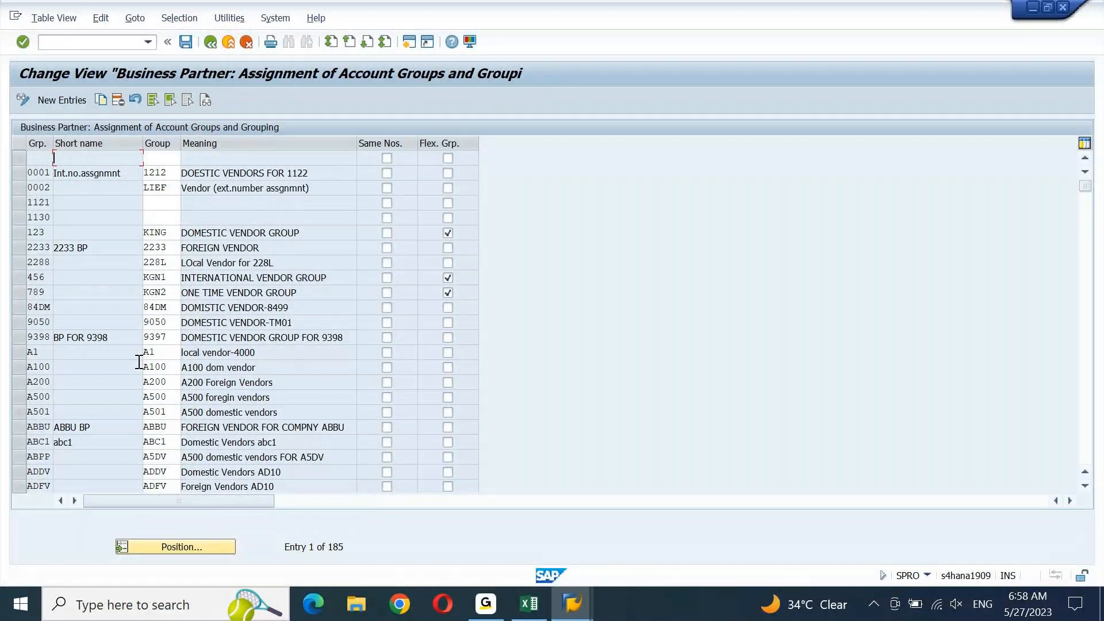
Start a new entry, widen the Grp. column, and view the available BP groupings
{"action": "left_click", "coordinate": [68, 99]}
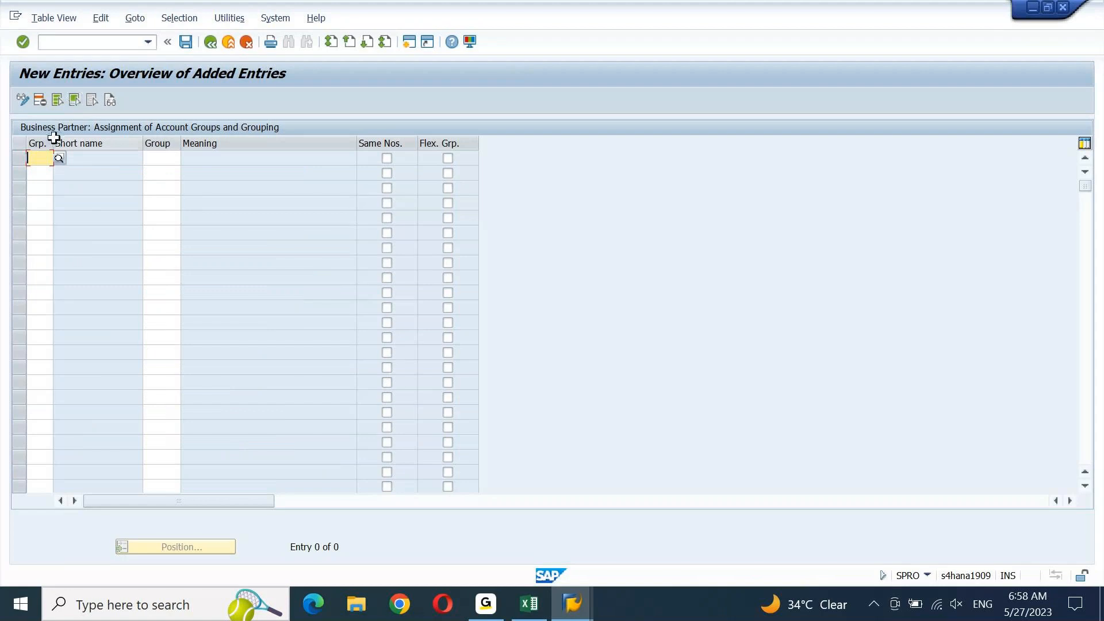
{"action": "left_click_drag", "start_coordinate": [53, 143], "coordinate": [76, 143]}
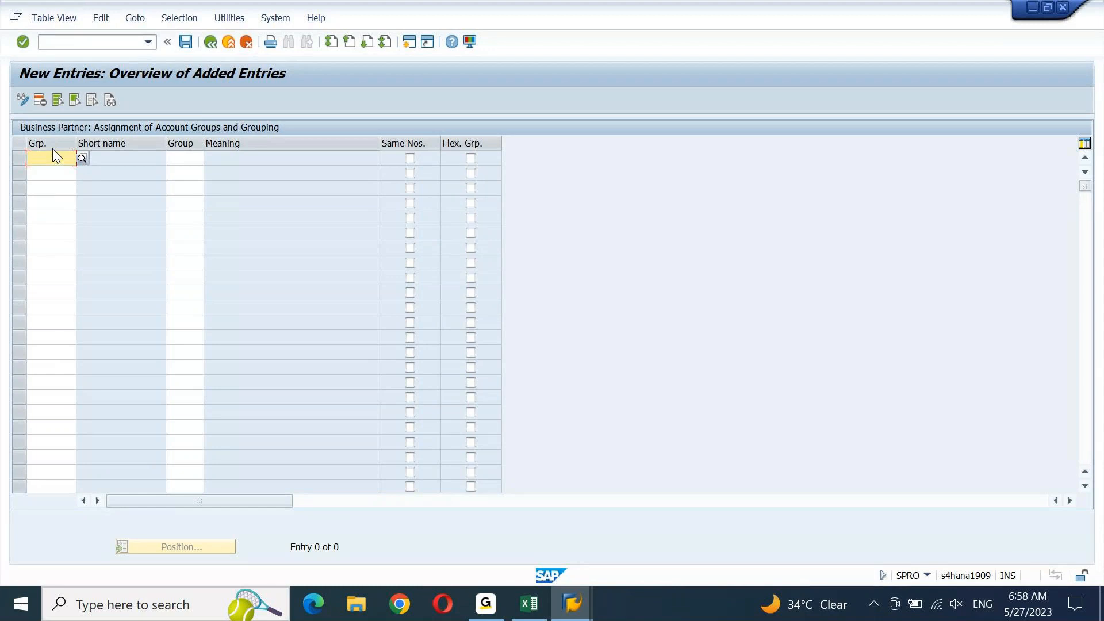
{"action": "left_click", "coordinate": [182, 159]}
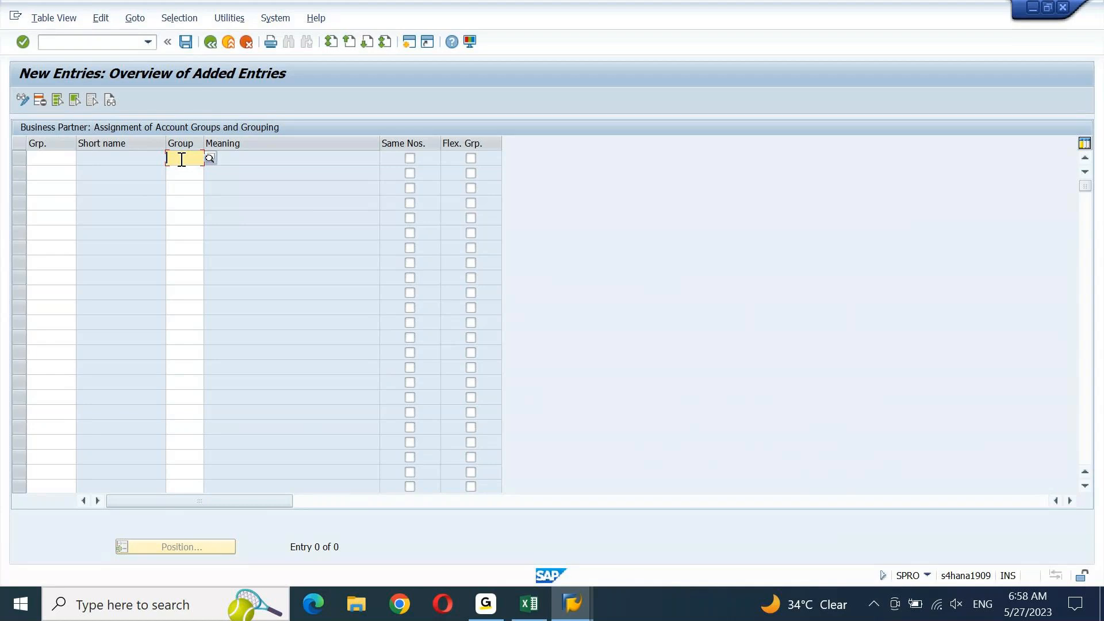
{"action": "left_click", "coordinate": [36, 158]}
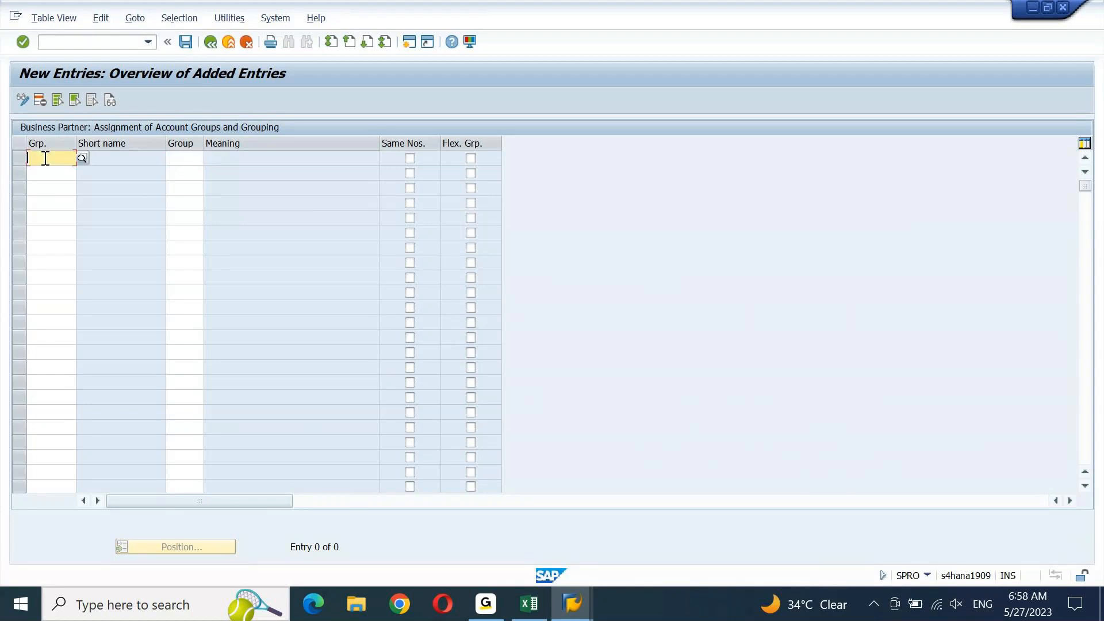
{"action": "left_click", "coordinate": [82, 156]}
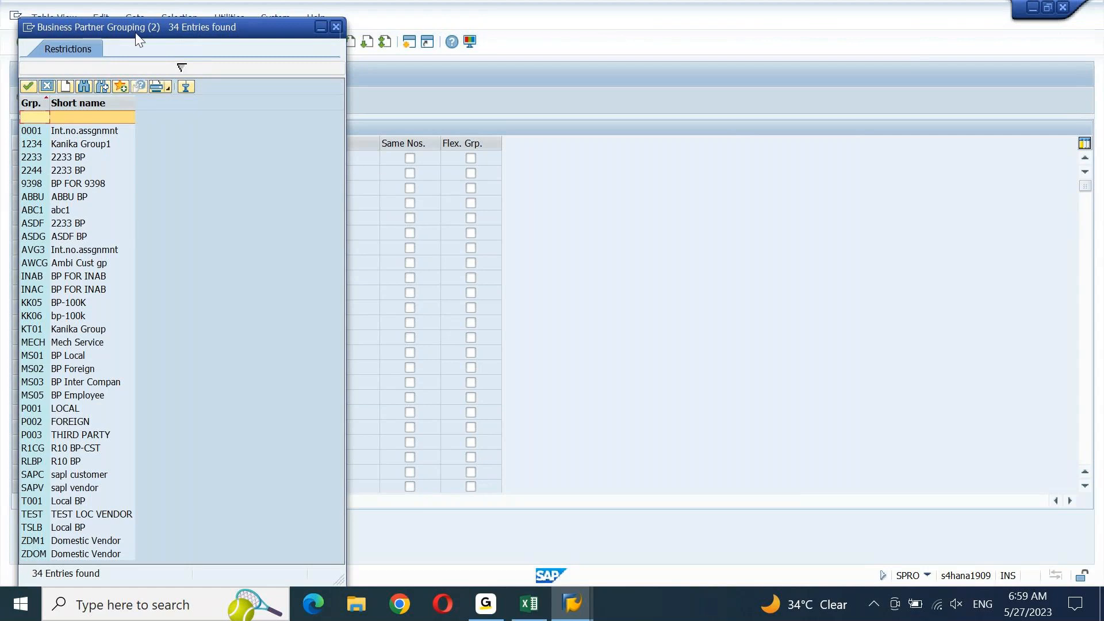
{"action": "left_click", "coordinate": [339, 25]}
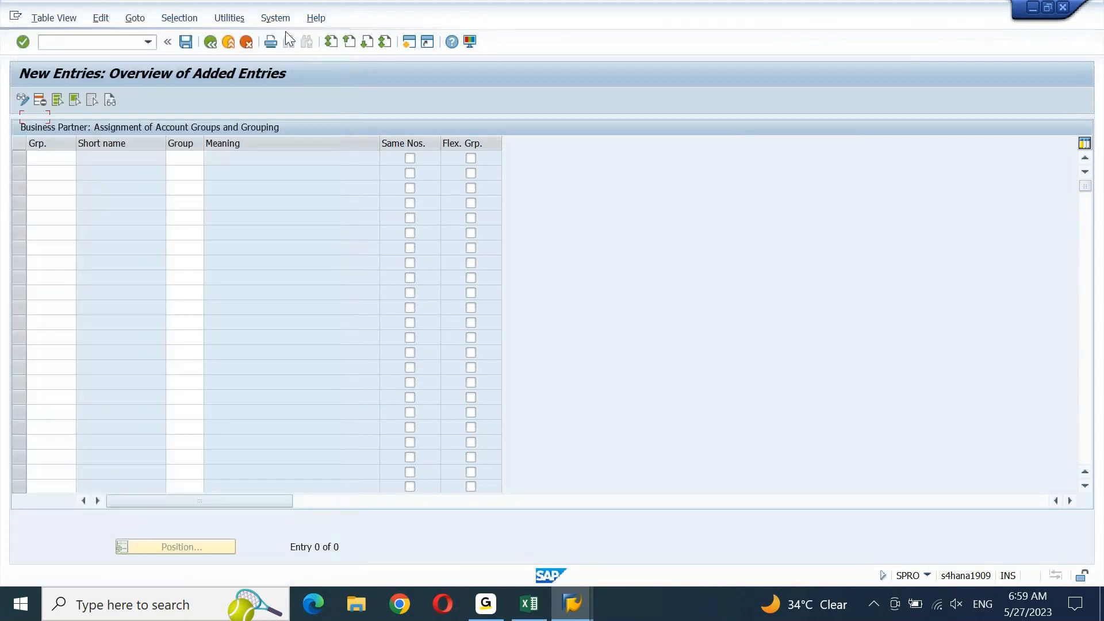
View the list of vendor account groups available for the Group field
{"action": "left_click", "coordinate": [49, 157]}
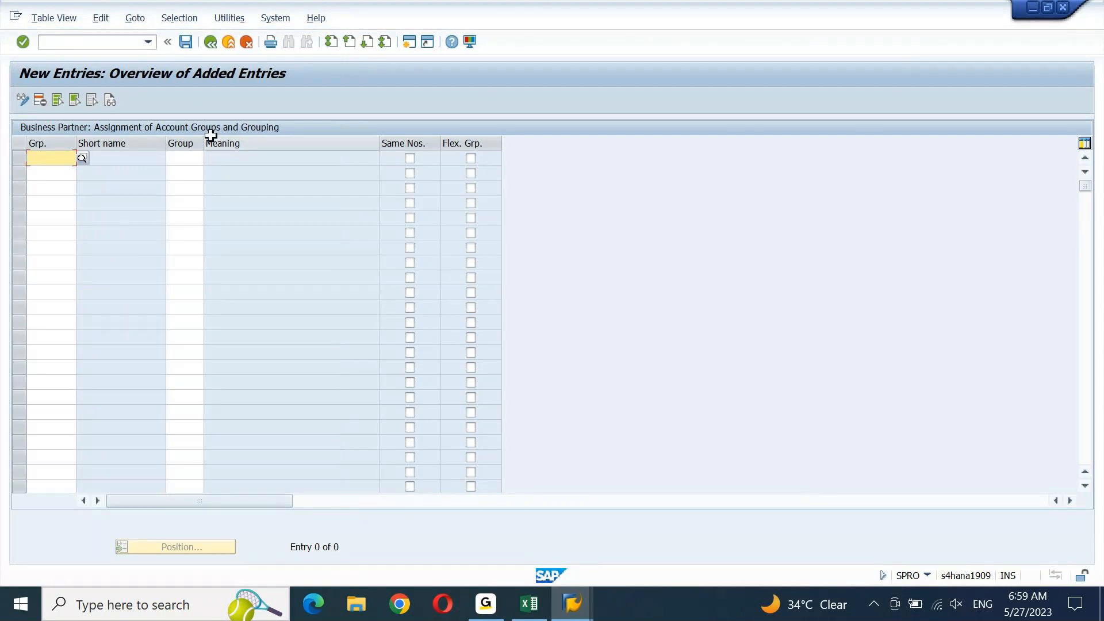
{"action": "left_click", "coordinate": [186, 158]}
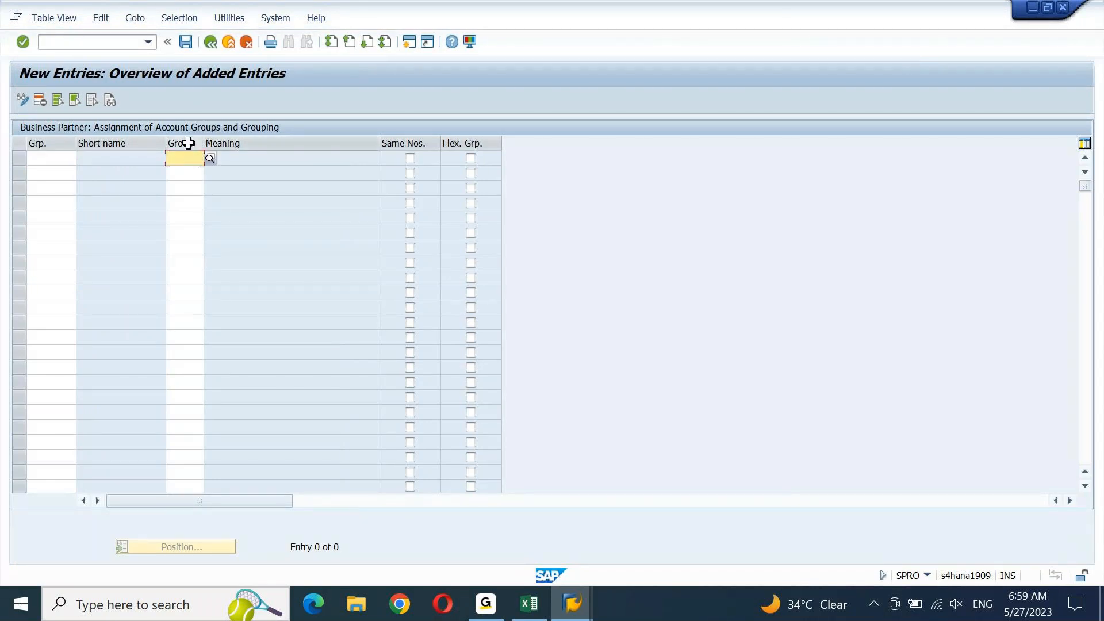
{"action": "left_click", "coordinate": [189, 144]}
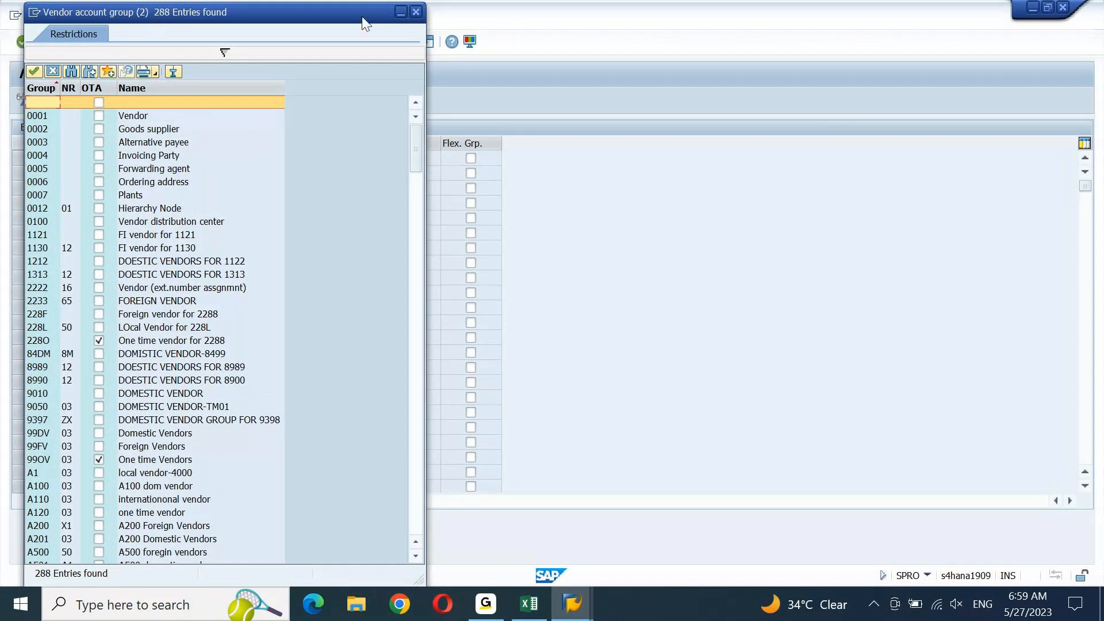
{"action": "left_click", "coordinate": [416, 11]}
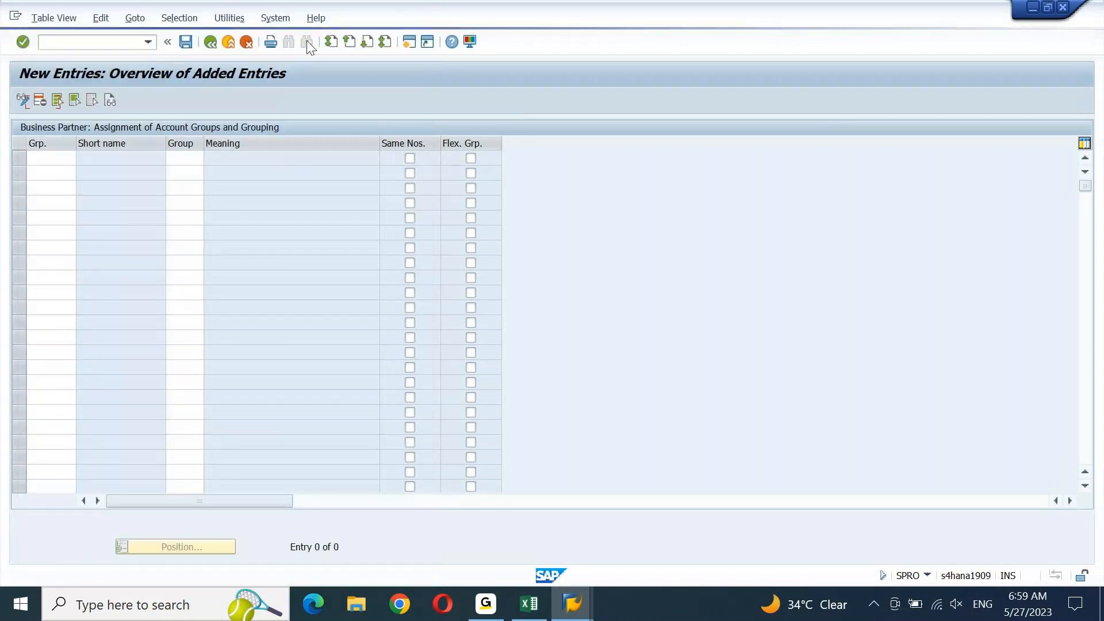
{"action": "left_click", "coordinate": [55, 162]}
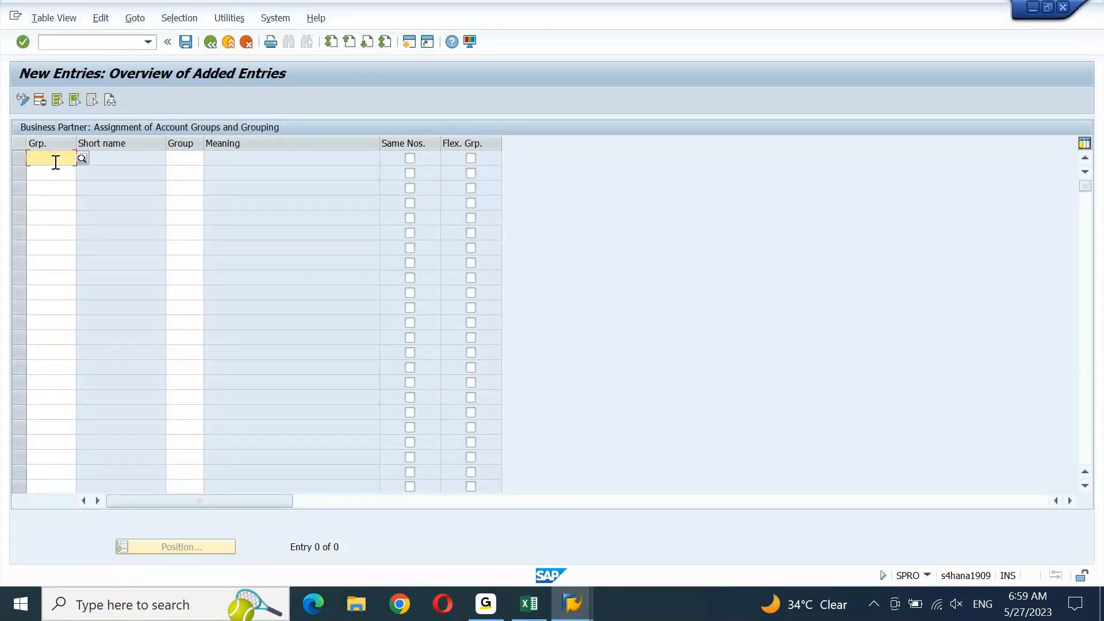
Enter grouping TEST and account group TEST in the new row and tick Same Nos
{"action": "type", "text": "TEST"}
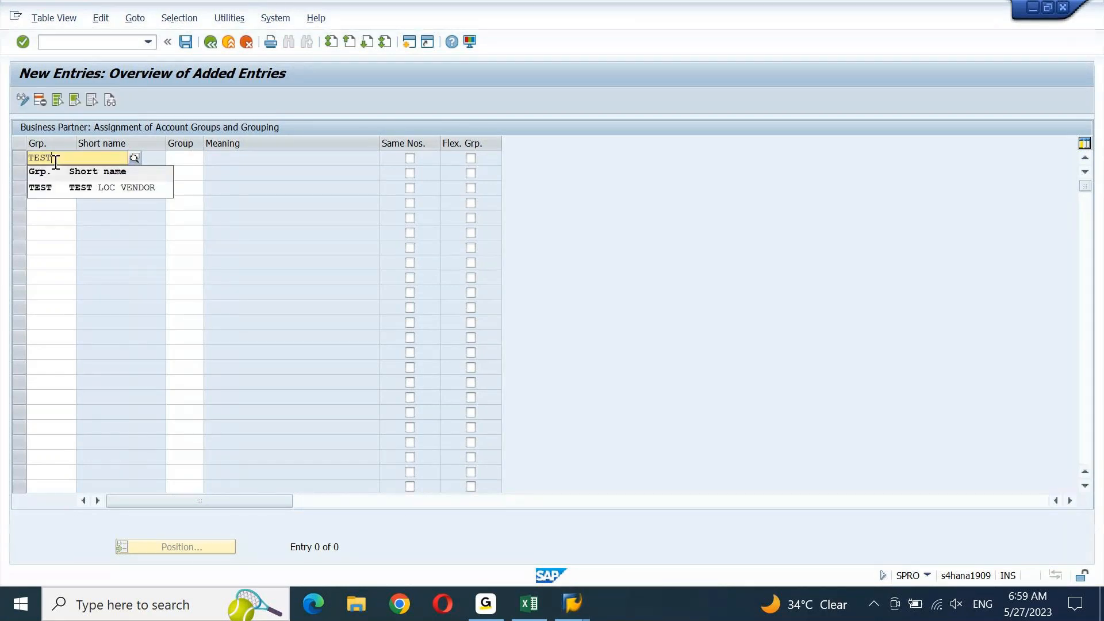
{"action": "key", "text": "Down"}
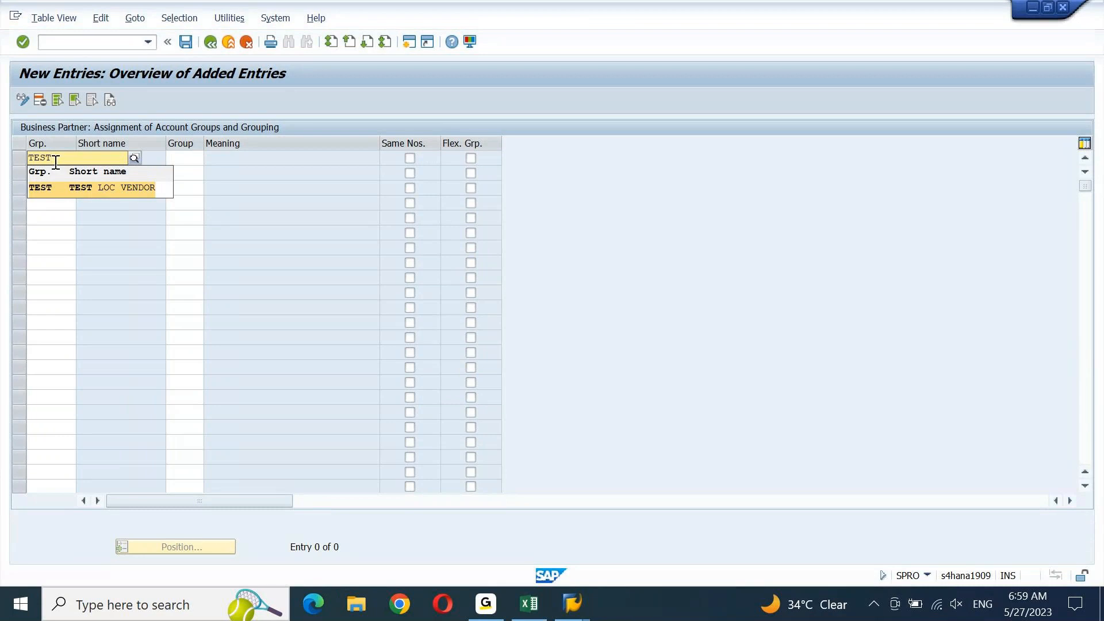
{"action": "key", "text": "Return"}
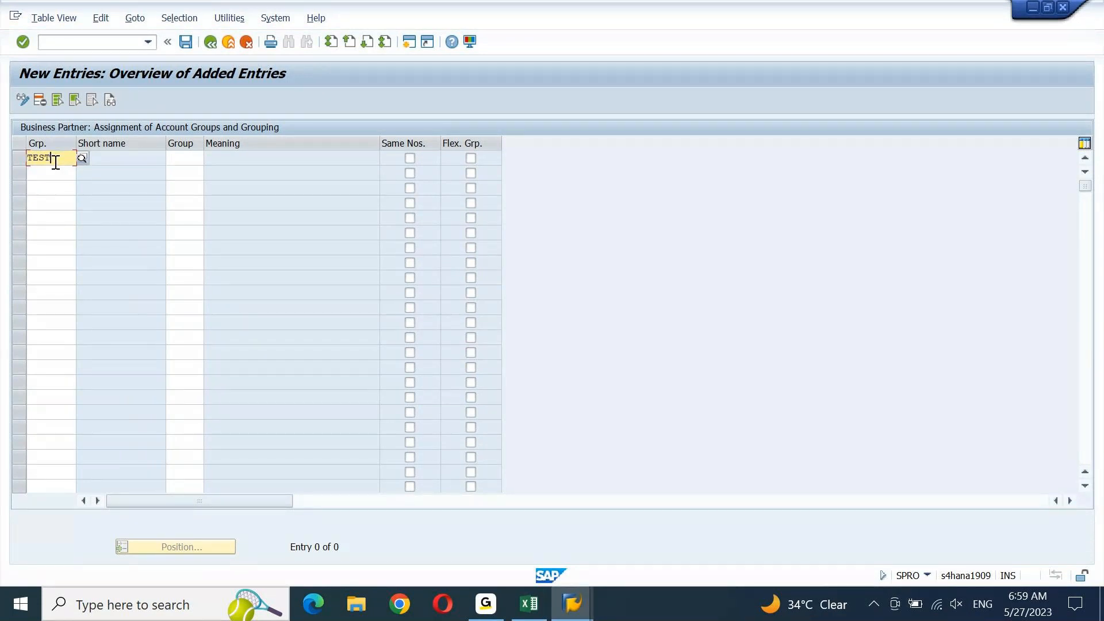
{"action": "key", "text": "Return"}
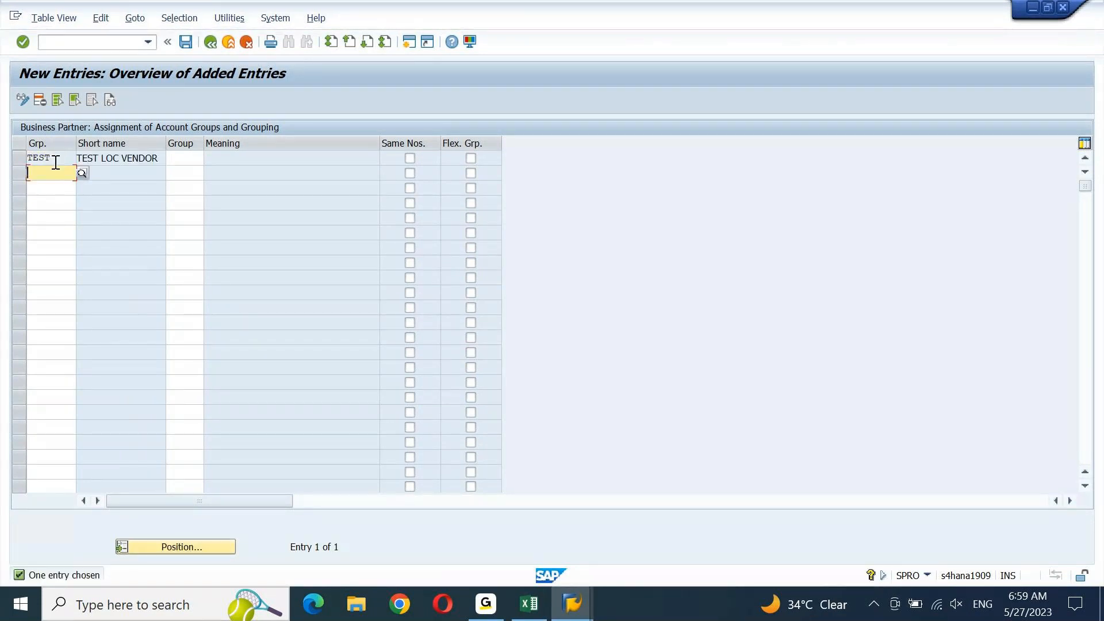
{"action": "left_click", "coordinate": [197, 160]}
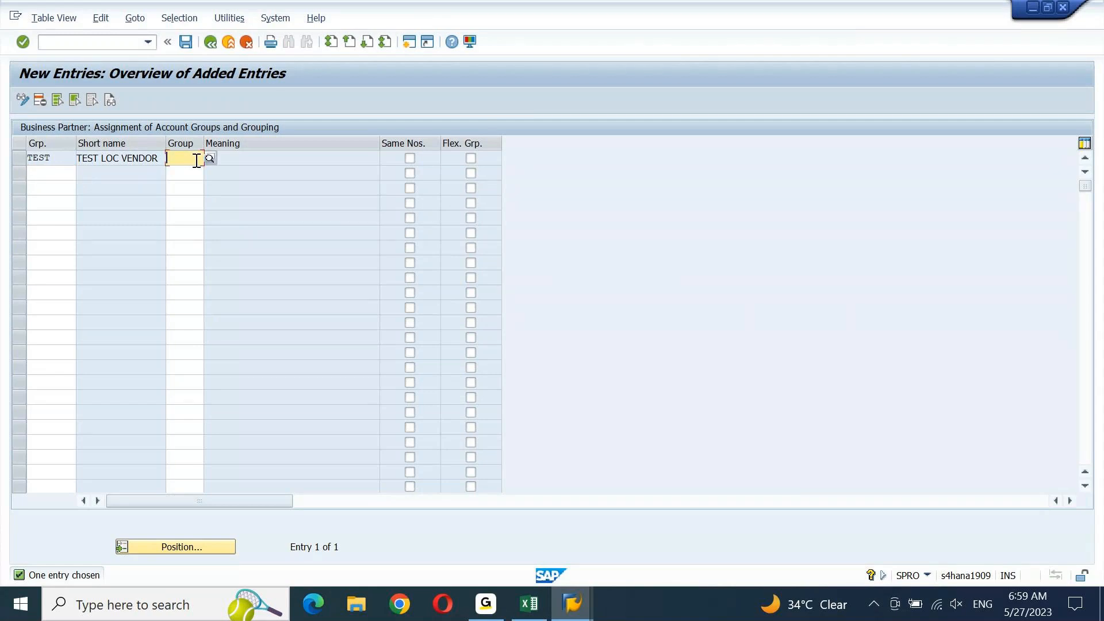
{"action": "type", "text": "TEST"}
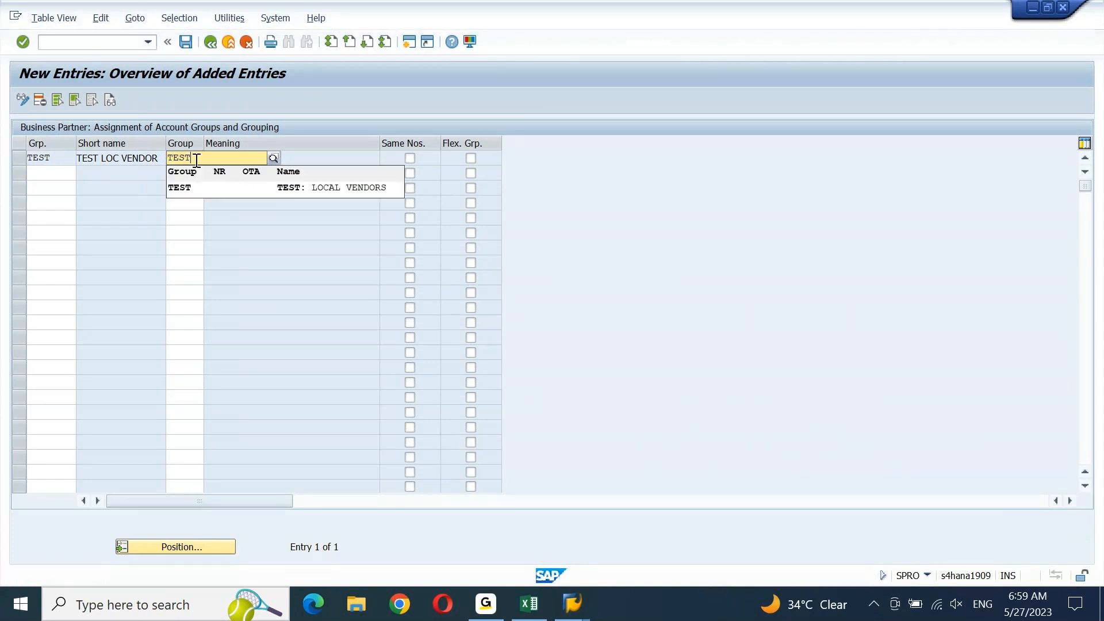
{"action": "key", "text": "Return"}
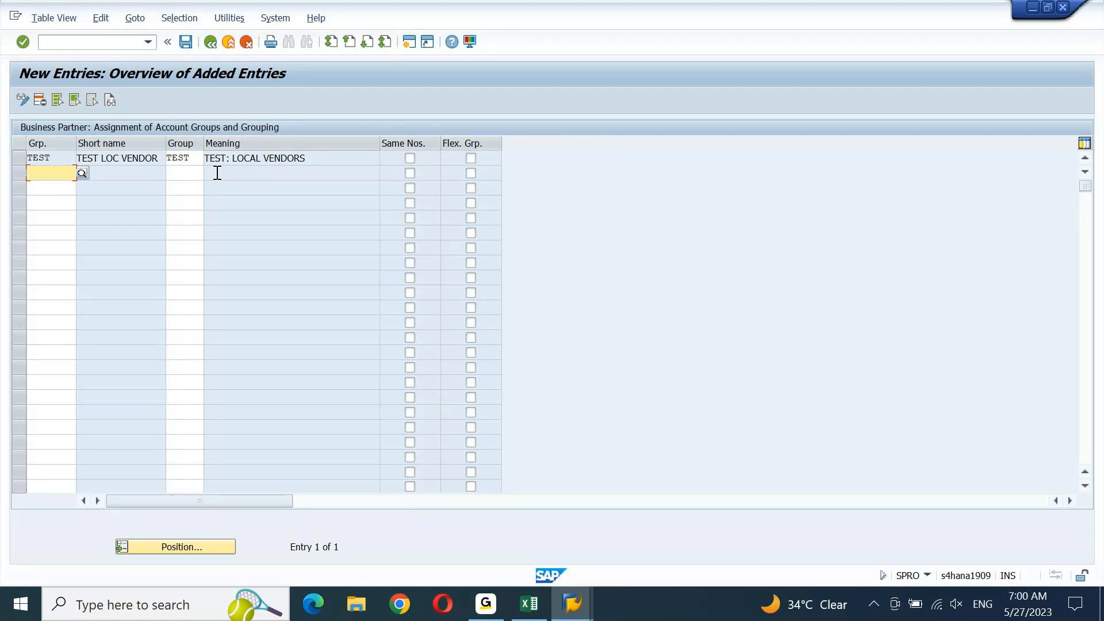
{"action": "left_click", "coordinate": [409, 159]}
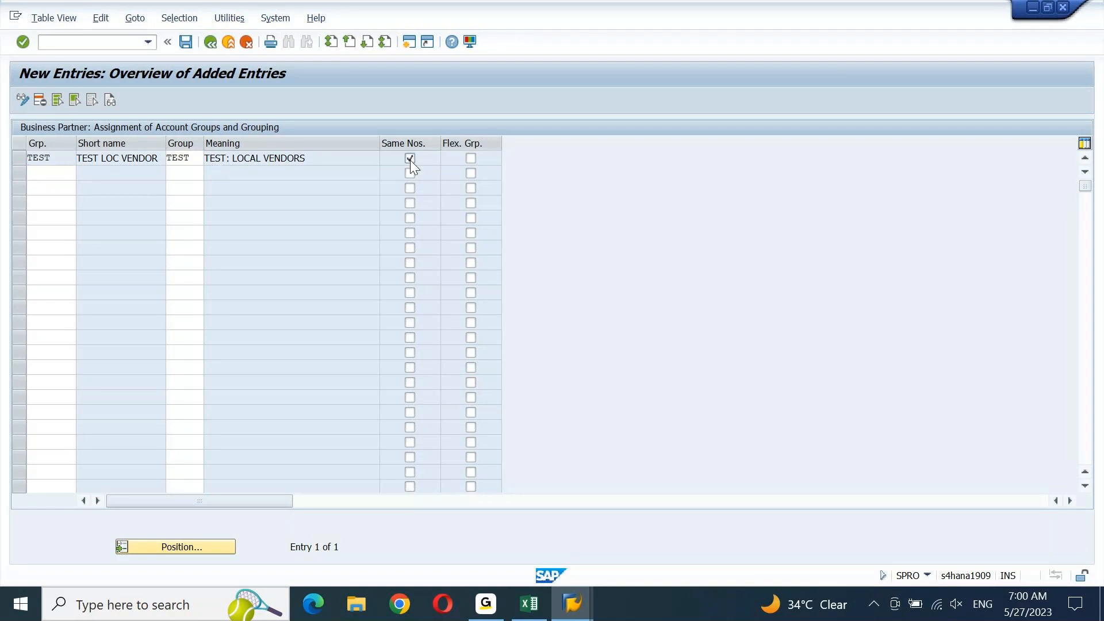
Check the TEST row, read the differing number-range error, and clear Same Nos
{"action": "key", "text": "ctrl+s"}
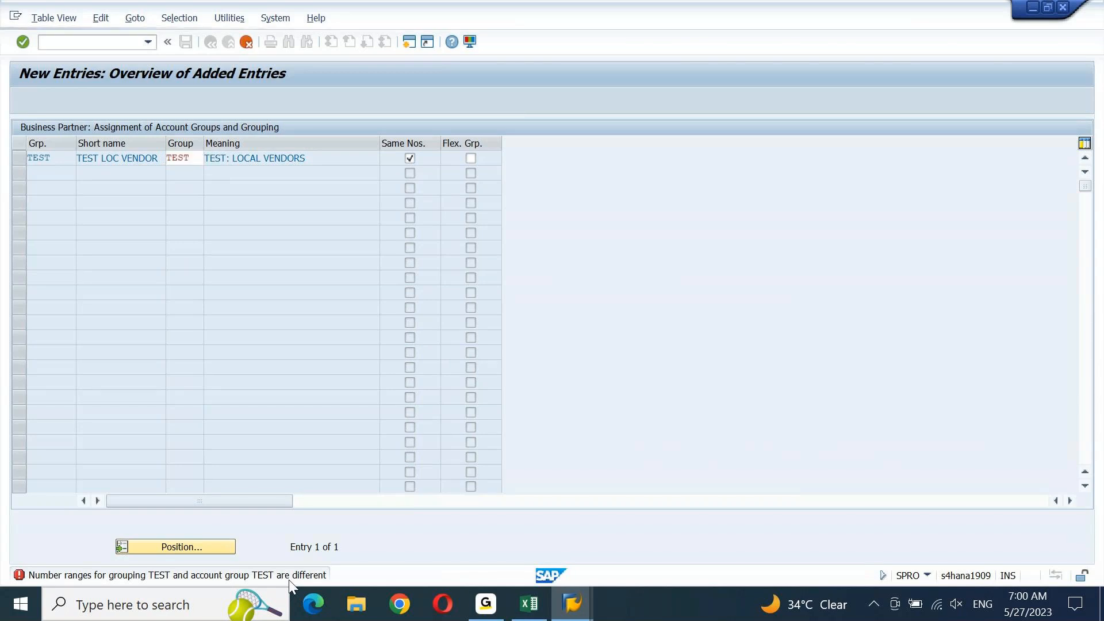
{"action": "key", "text": "Return"}
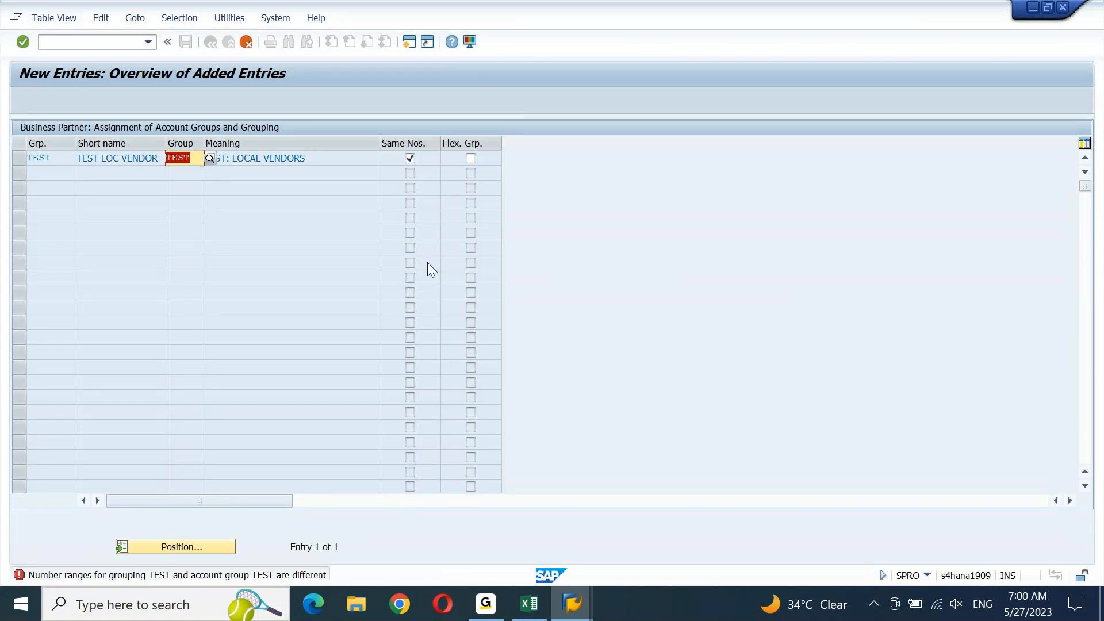
{"action": "left_click", "coordinate": [409, 159]}
{"action": "key", "text": "Return"}
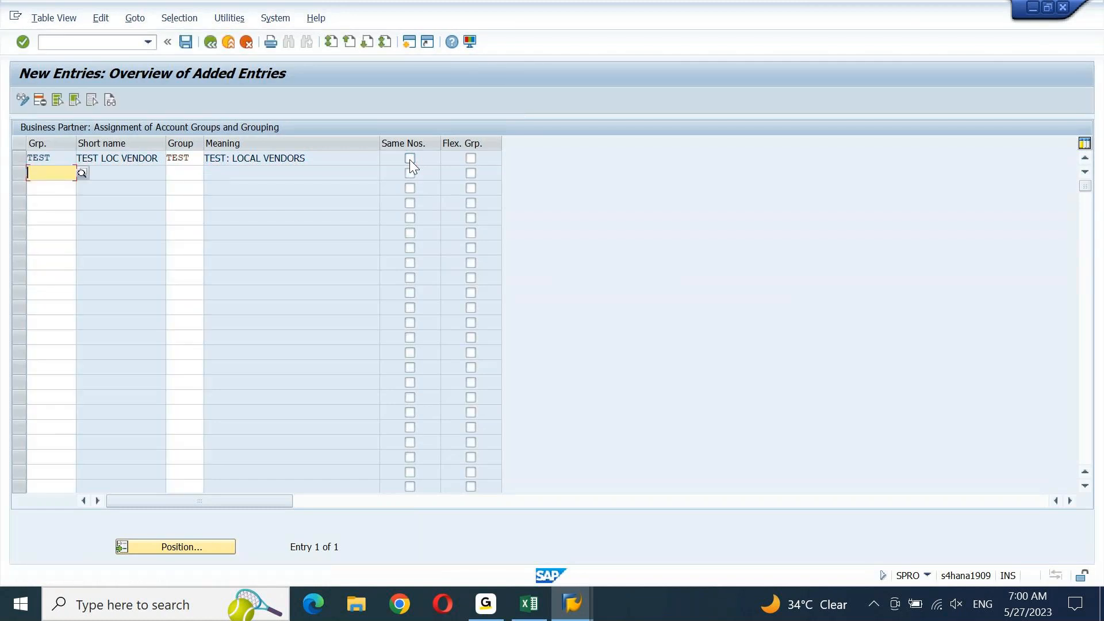
{"action": "left_click", "coordinate": [409, 158]}
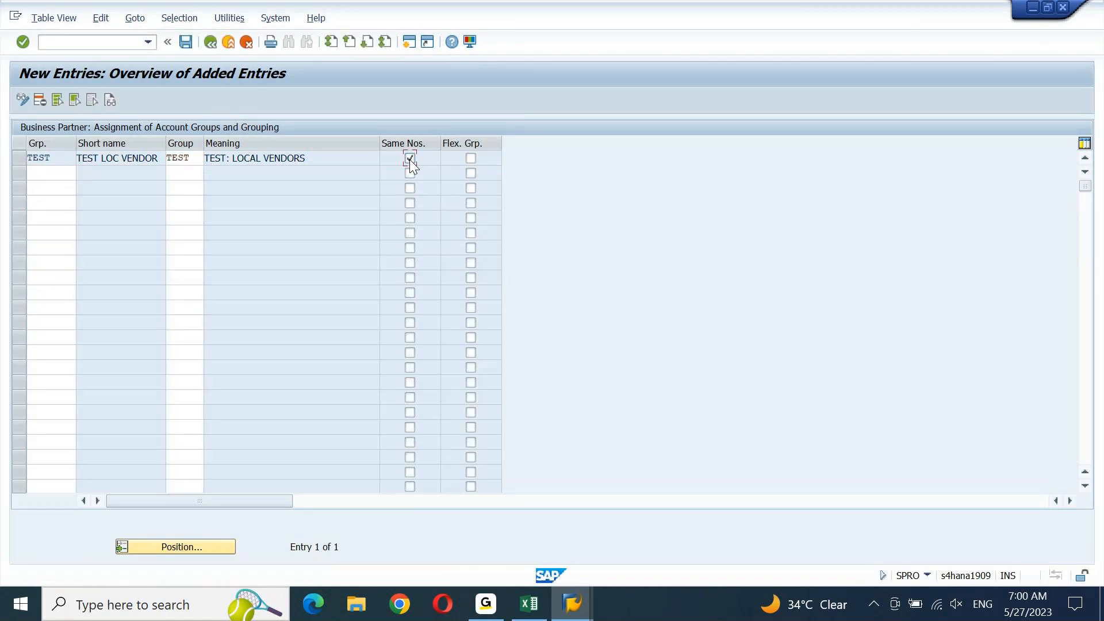
{"action": "key", "text": "Return"}
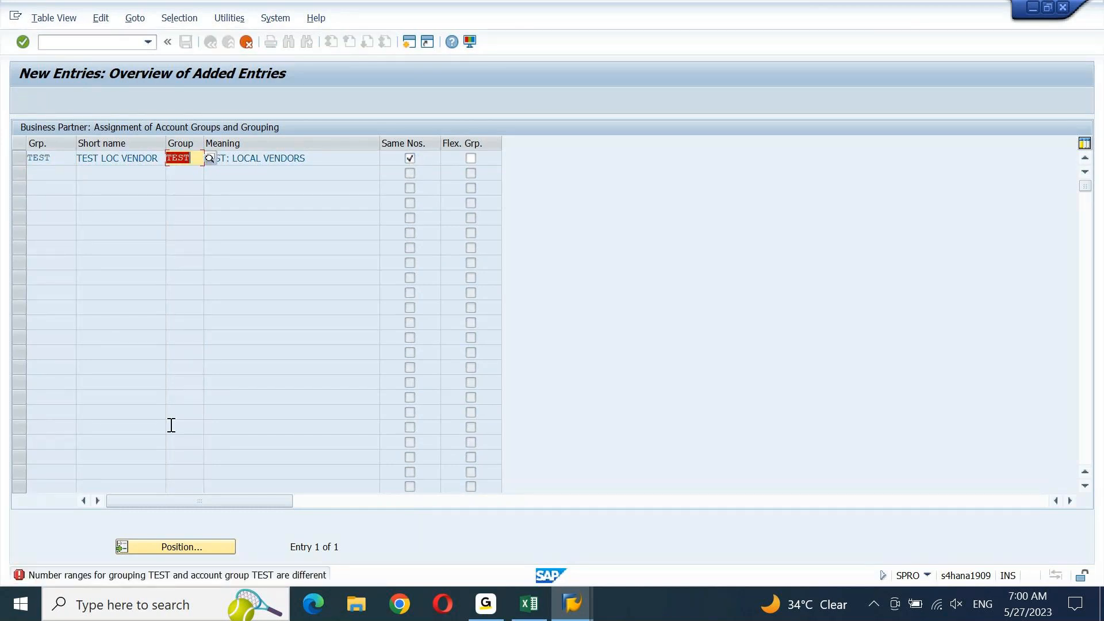
{"action": "double_click", "coordinate": [107, 577]}
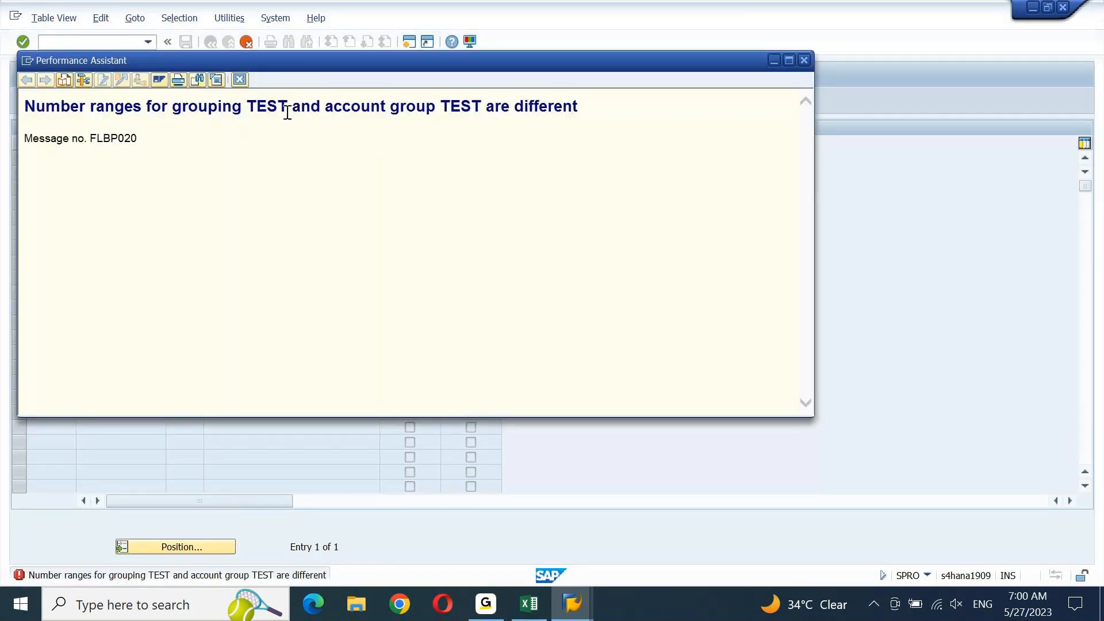
{"action": "left_click", "coordinate": [239, 80]}
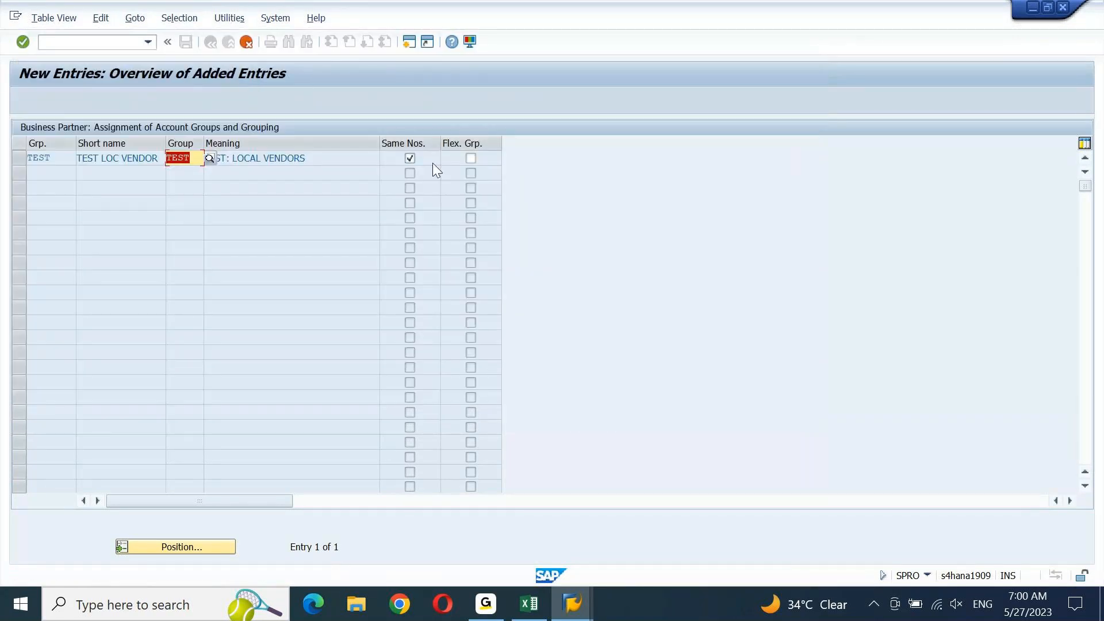
{"action": "left_click", "coordinate": [410, 158]}
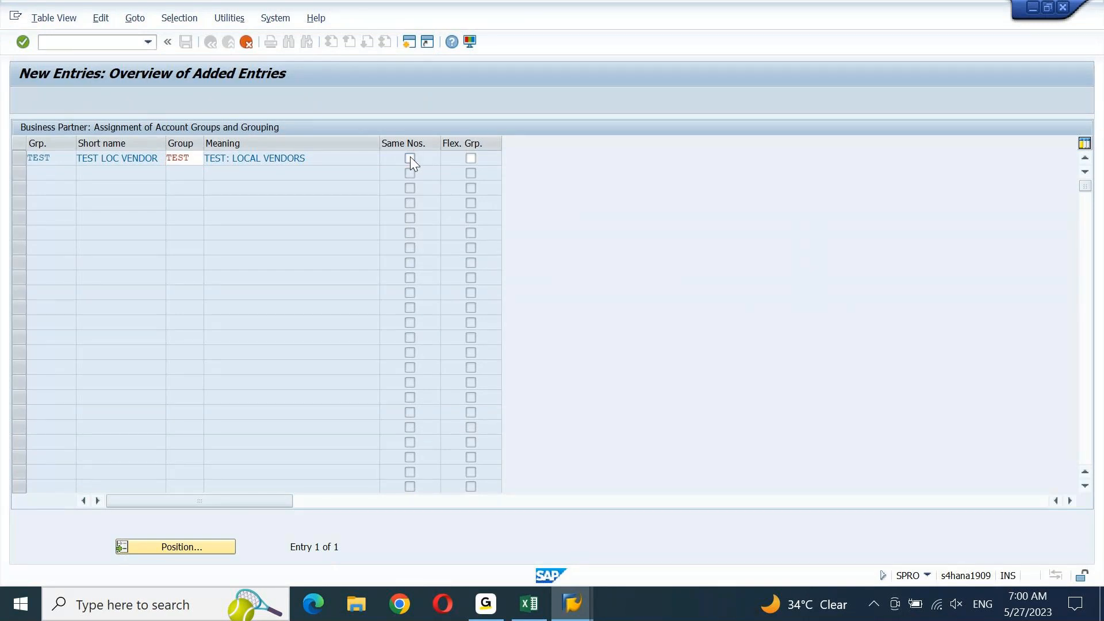
Save the TEST–TEST assignment under a customizing request and return to the 186-entry list
{"action": "key", "text": "Return"}
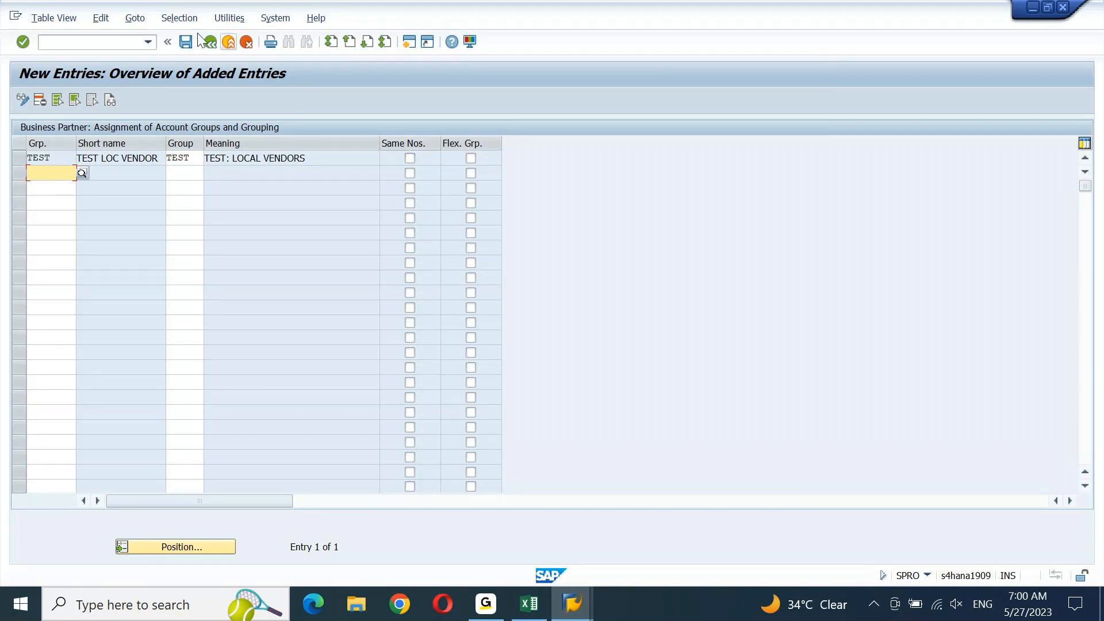
{"action": "left_click", "coordinate": [185, 46]}
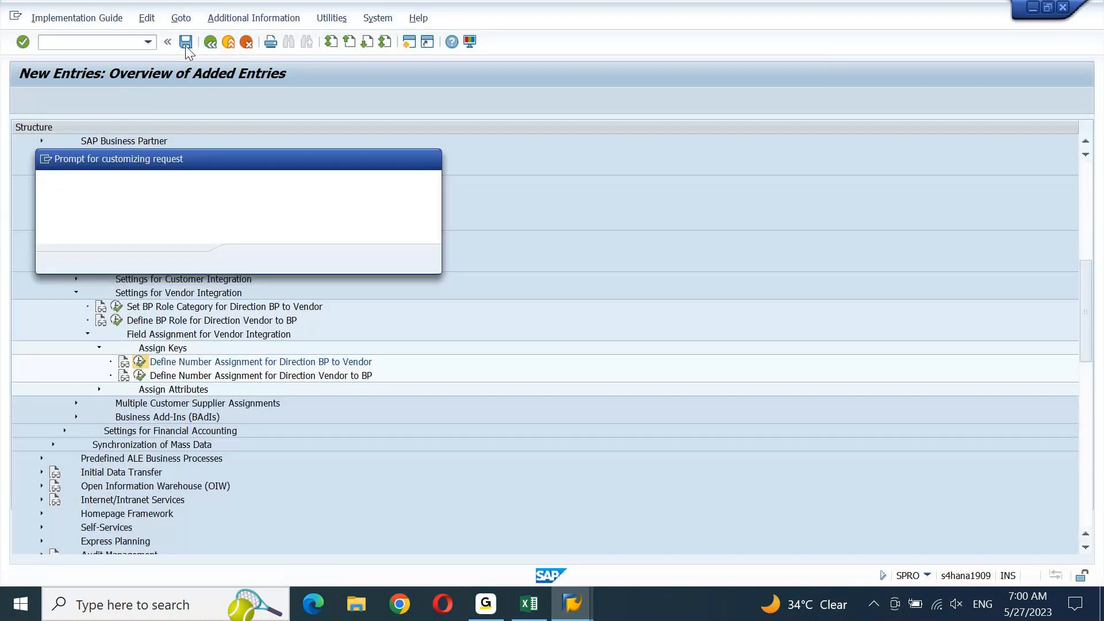
{"action": "key", "text": "Return"}
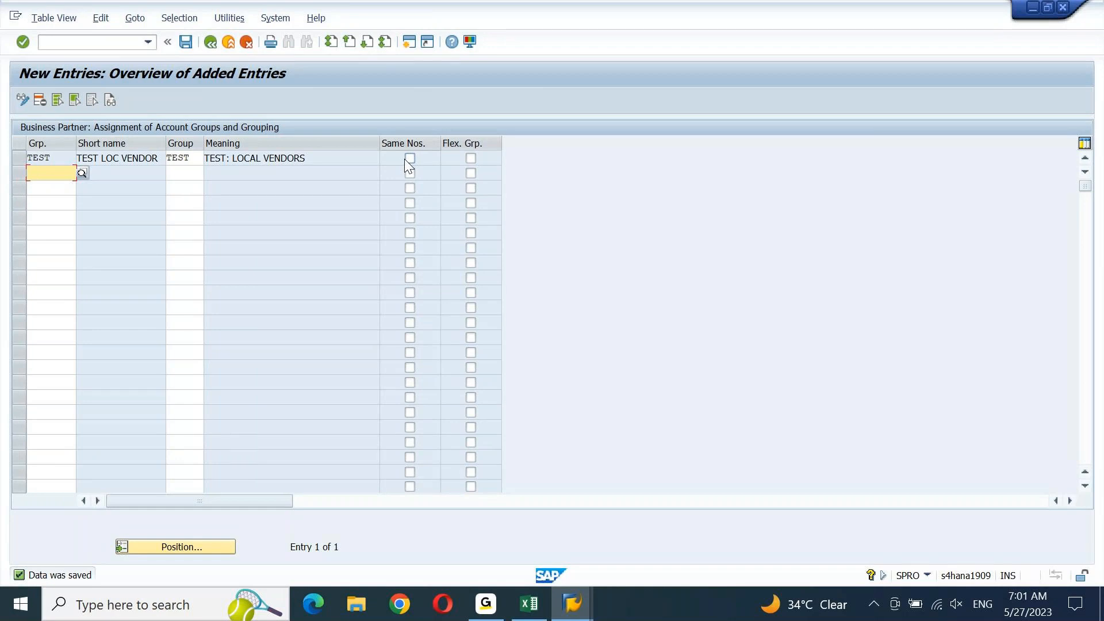
{"action": "left_click", "coordinate": [210, 42]}
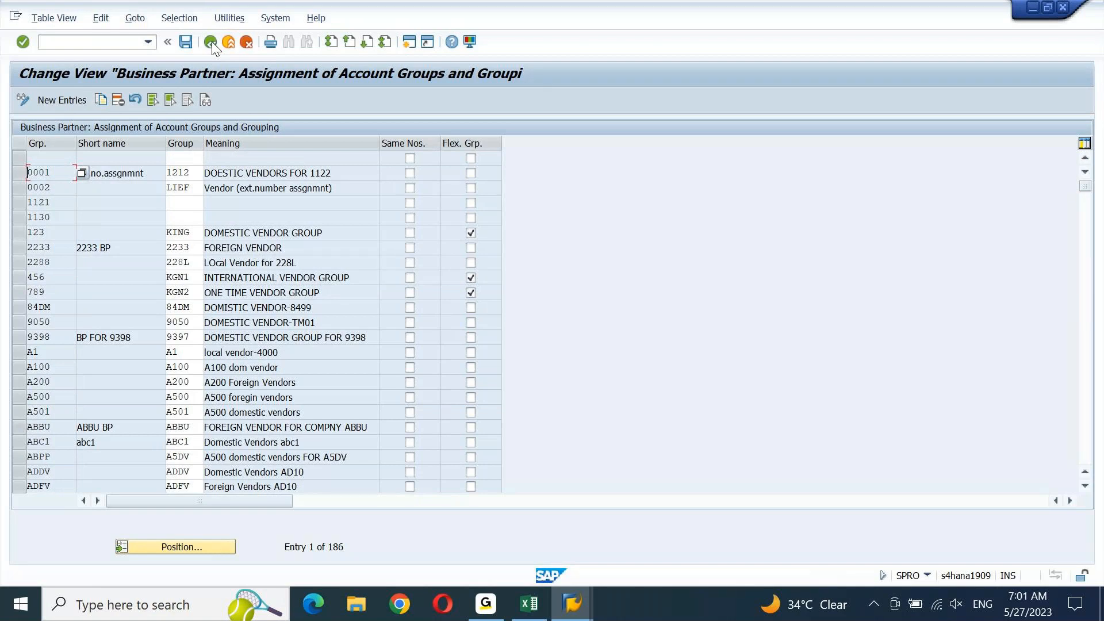
{"action": "left_click", "coordinate": [529, 604]}
Enter 1 in H2301 and I2301, under BP 1 (INT) and VENDOR 2 (EXT)
{"action": "left_click", "coordinate": [692, 453]}
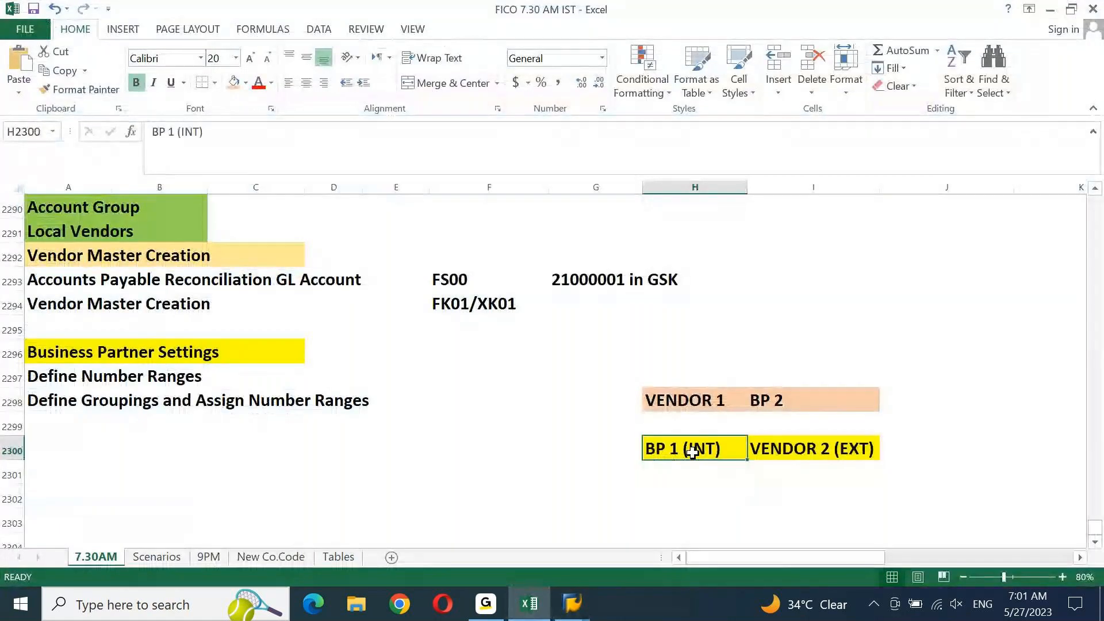
{"action": "left_click", "coordinate": [791, 447]}
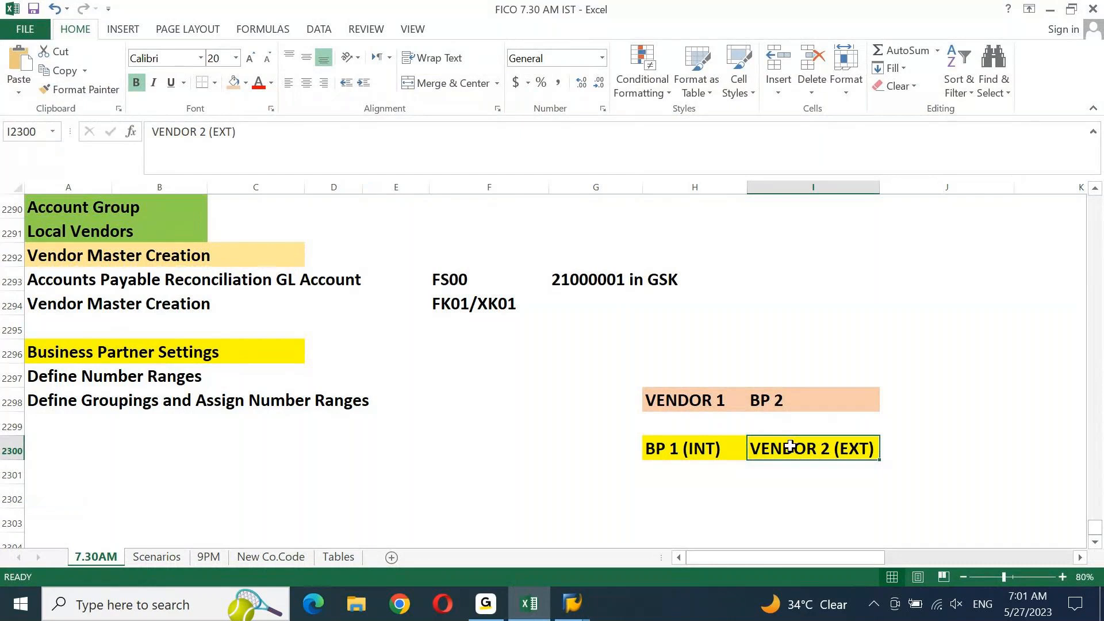
{"action": "left_click", "coordinate": [684, 475]}
{"action": "type", "text": "1"}
{"action": "key", "text": "Tab"}
{"action": "type", "text": "1"}
{"action": "key", "text": "ctrl+Return"}
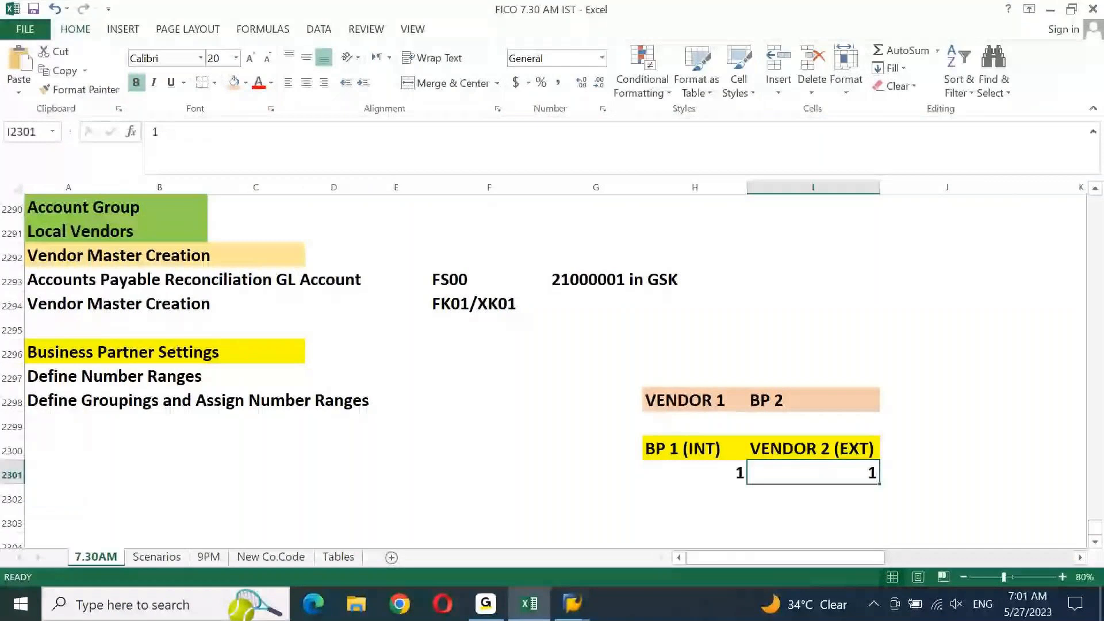
{"action": "left_click", "coordinate": [813, 449]}
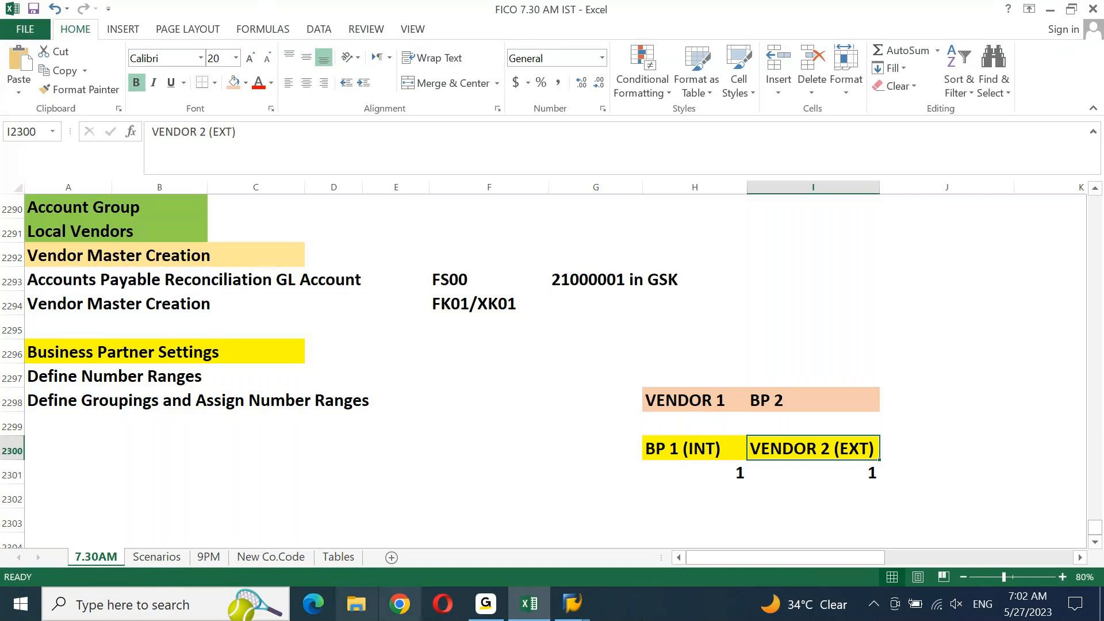
{"action": "left_click", "coordinate": [532, 605]}
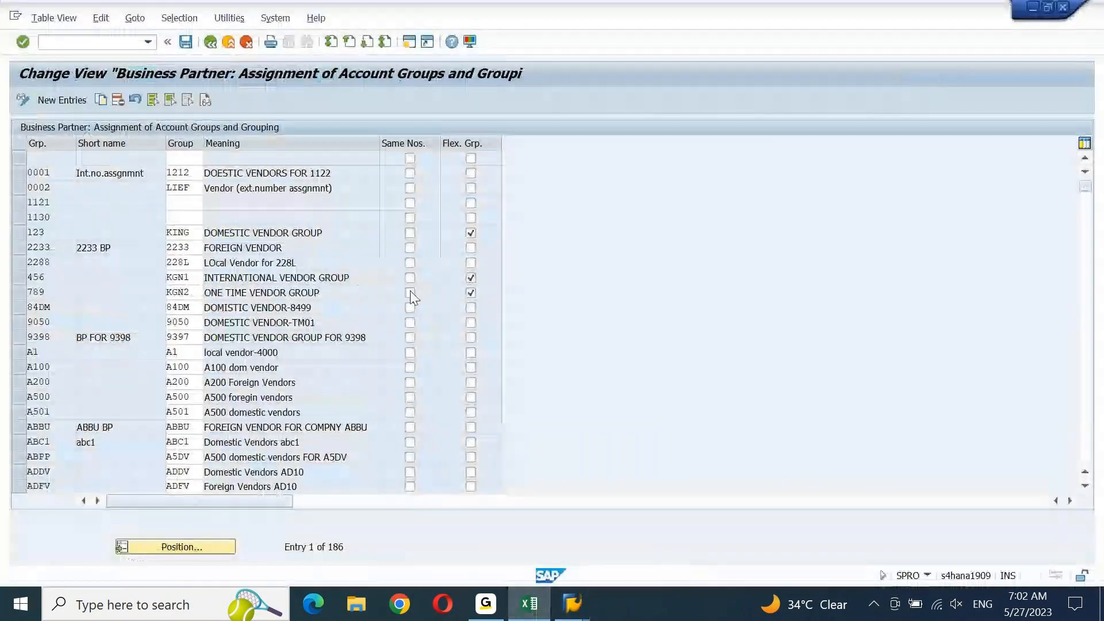
Save the assignments, go back to the IMG tree, and select A2299 in the Excel notes
{"action": "left_click", "coordinate": [186, 41]}
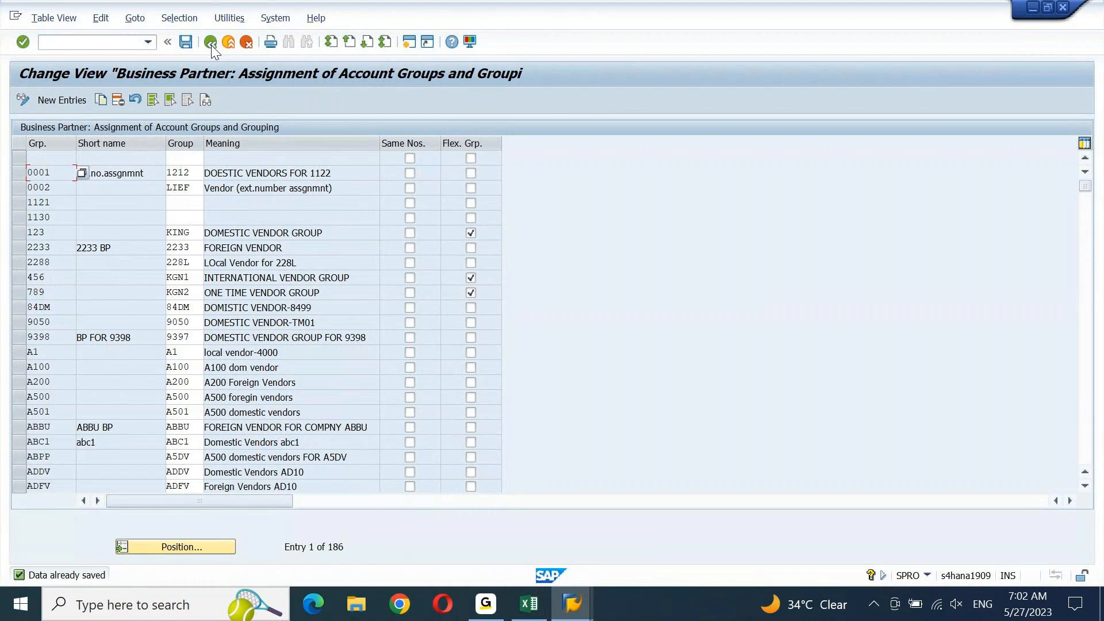
{"action": "left_click", "coordinate": [212, 45]}
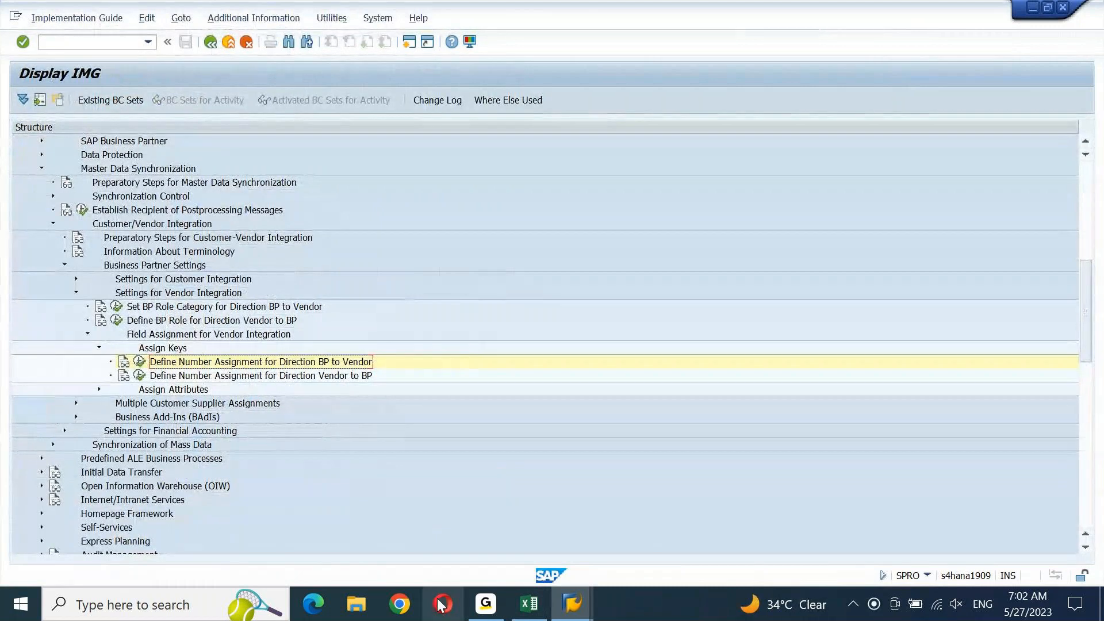
{"action": "left_click", "coordinate": [529, 604]}
{"action": "left_click", "coordinate": [68, 422]}
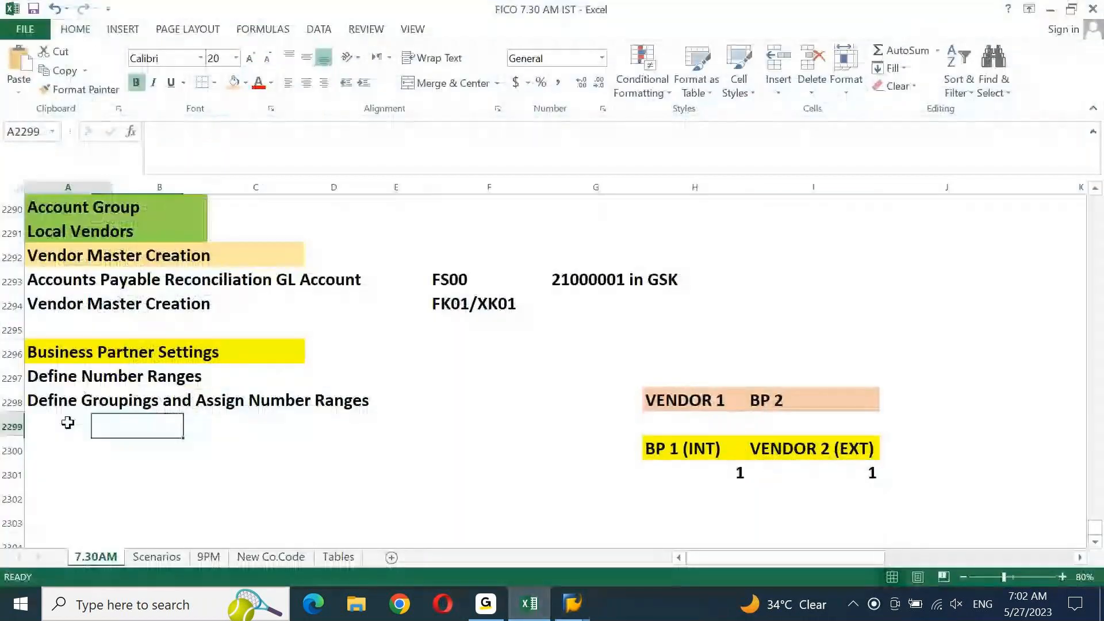
Paste 'Define Number Assignment for Direction BP to Vendor' into cell A2299
{"action": "type", "text": "Define Number Assignment for Direction BP to Vendor"}
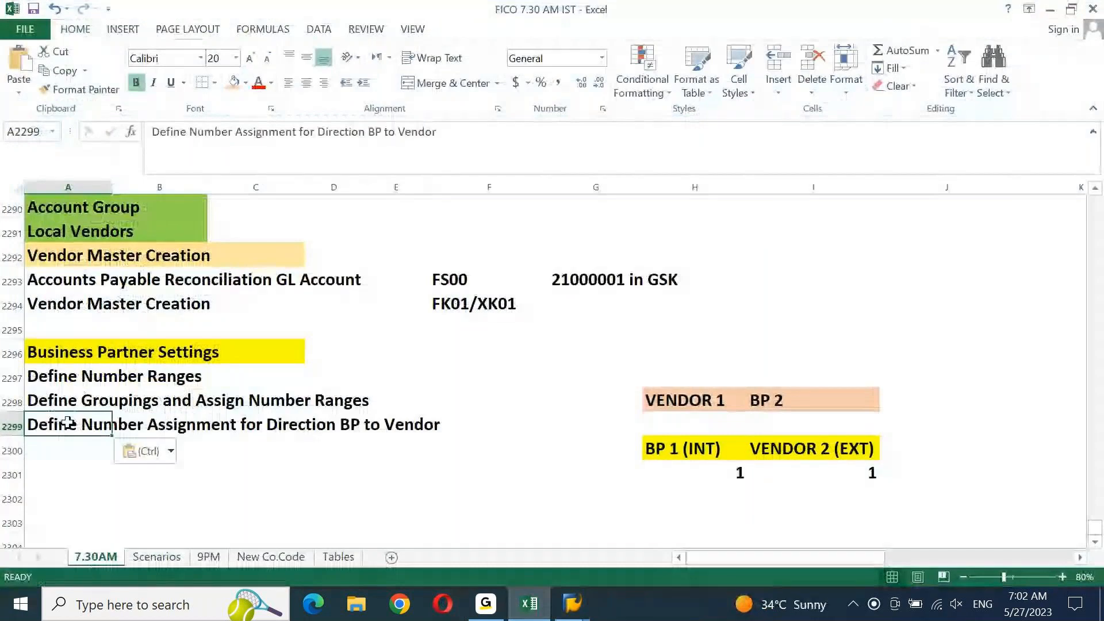
{"action": "key", "text": "ctrl+s"}
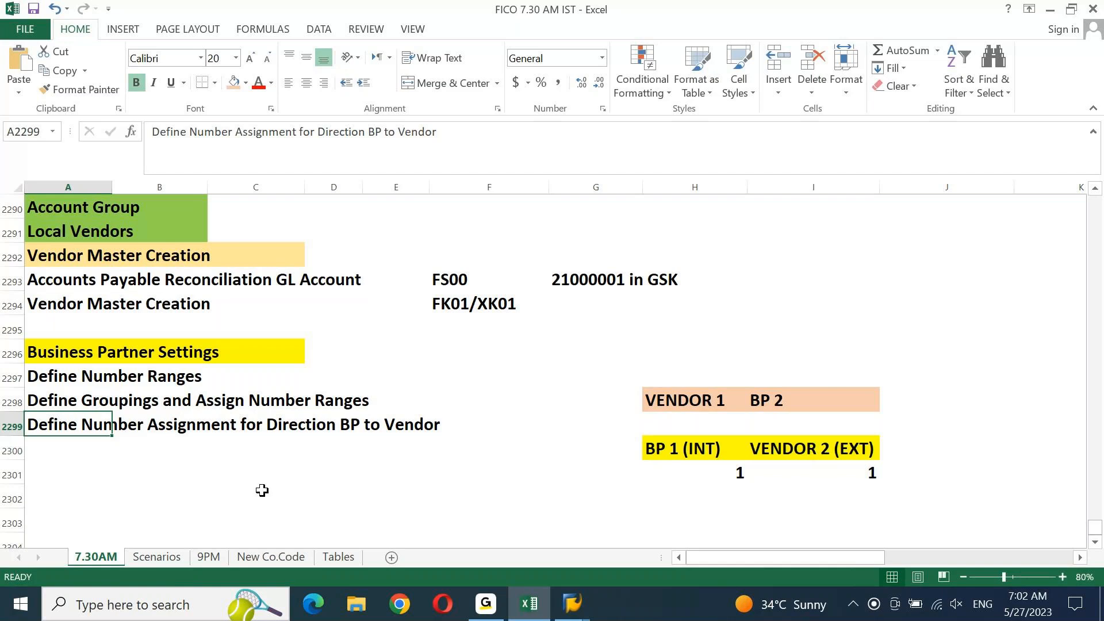
{"action": "left_click", "coordinate": [572, 604]}
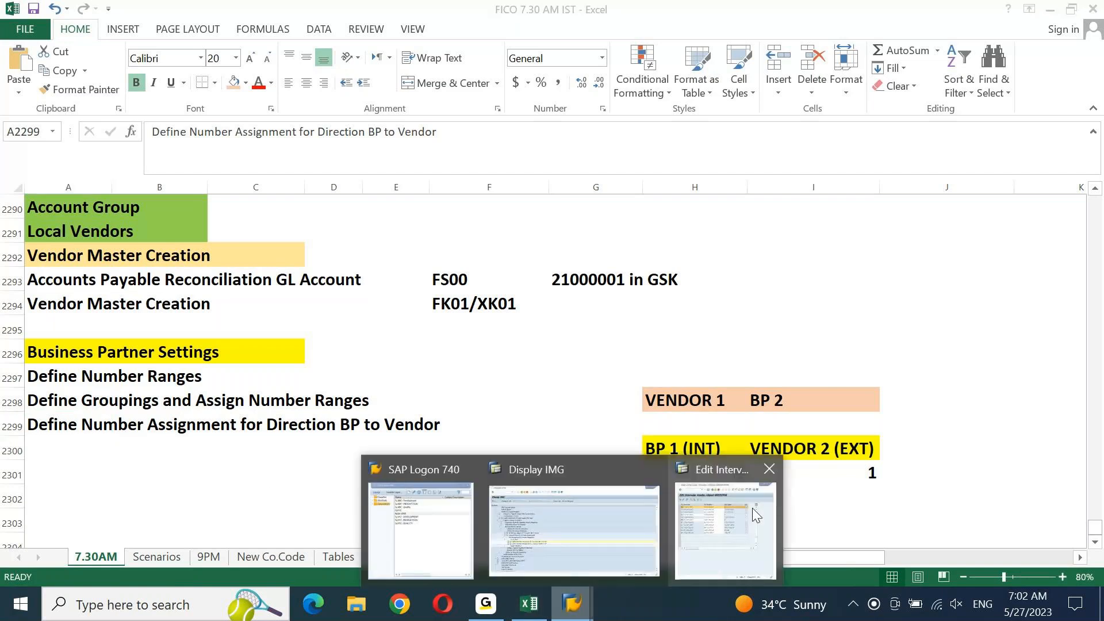
Maximize the number range intervals window, then run /N and FK01 to create a vendor
{"action": "left_click", "coordinate": [753, 508]}
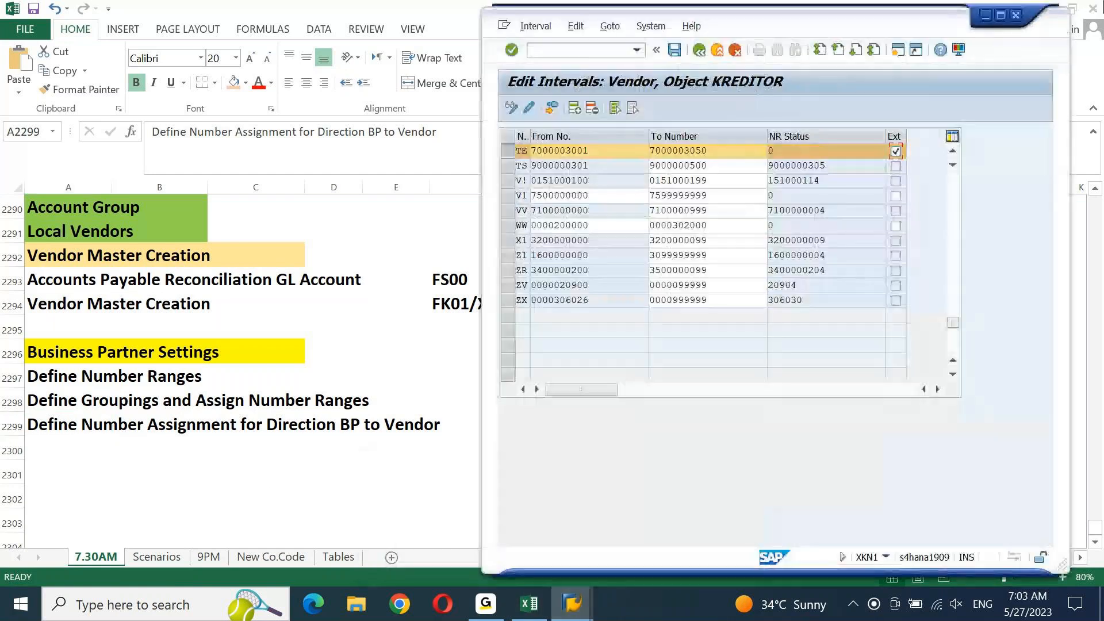
{"action": "left_click", "coordinate": [1000, 13]}
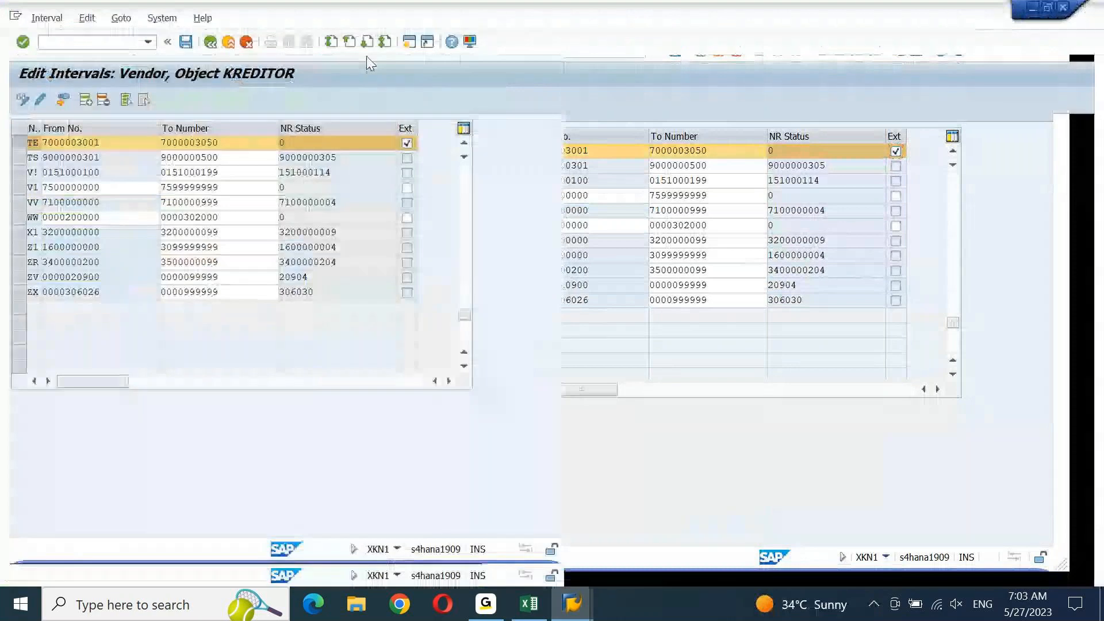
{"action": "left_click", "coordinate": [120, 45]}
{"action": "type", "text": "/"}
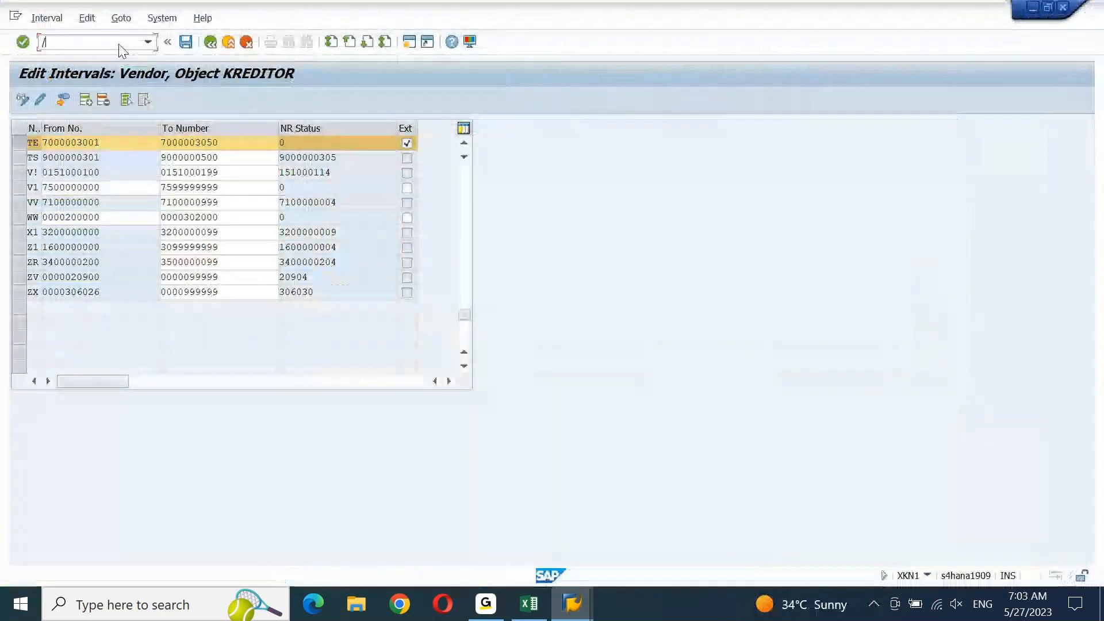
{"action": "type", "text": "N"}
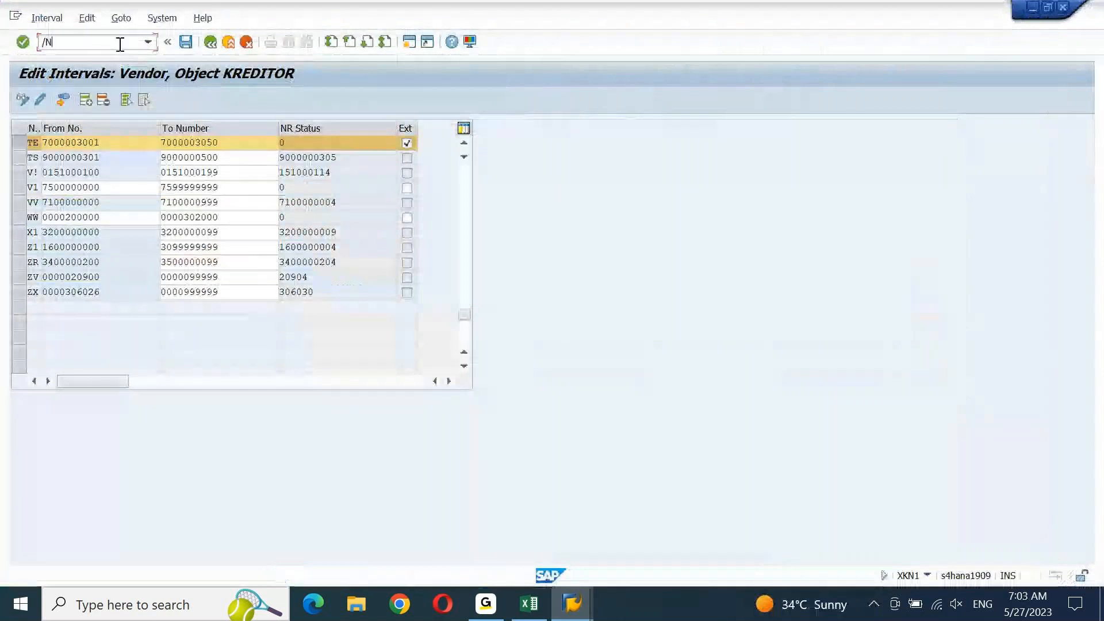
{"action": "key", "text": "Return"}
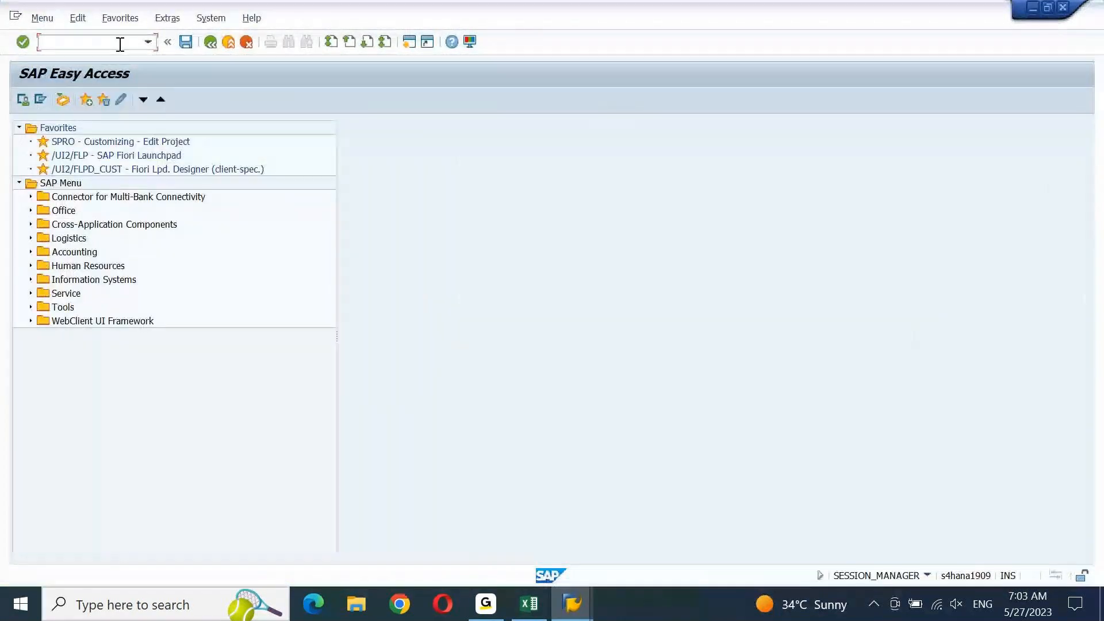
{"action": "type", "text": "FK01"}
{"action": "key", "text": "Return"}
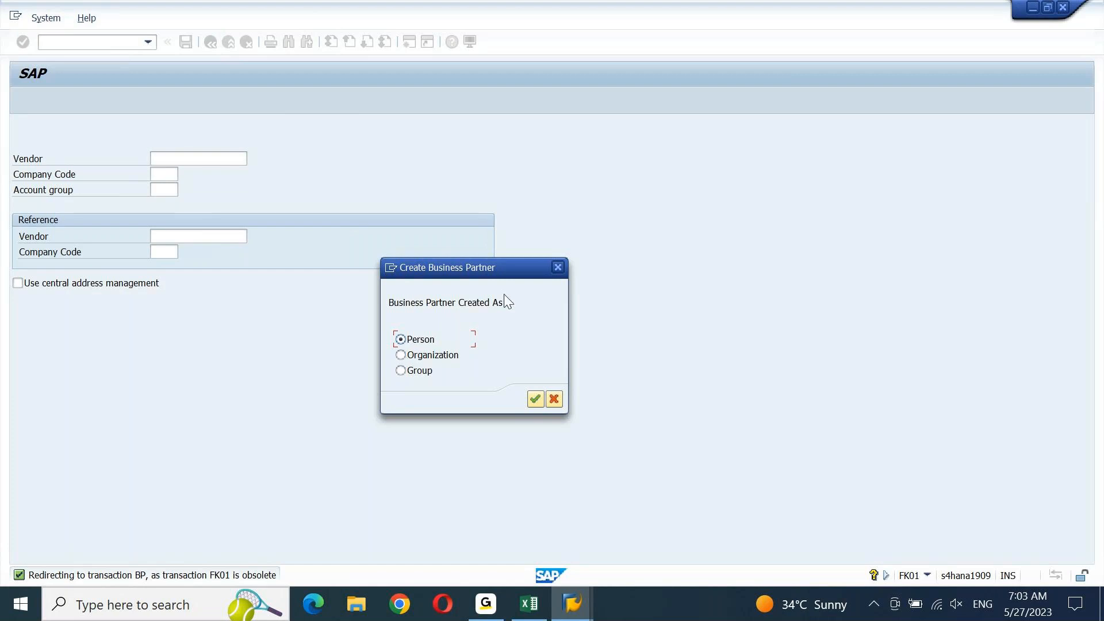
Dismiss the partner-type prompt, open transaction BP, and start creating an organization partner
{"action": "left_click", "coordinate": [557, 267]}
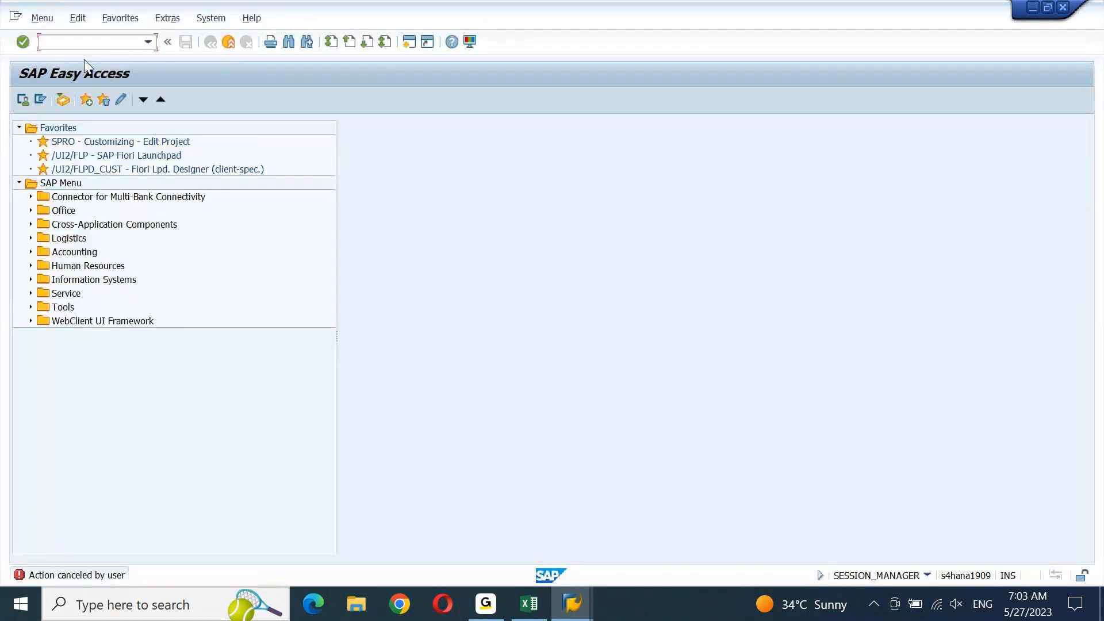
{"action": "type", "text": "BP"}
{"action": "key", "text": "Return"}
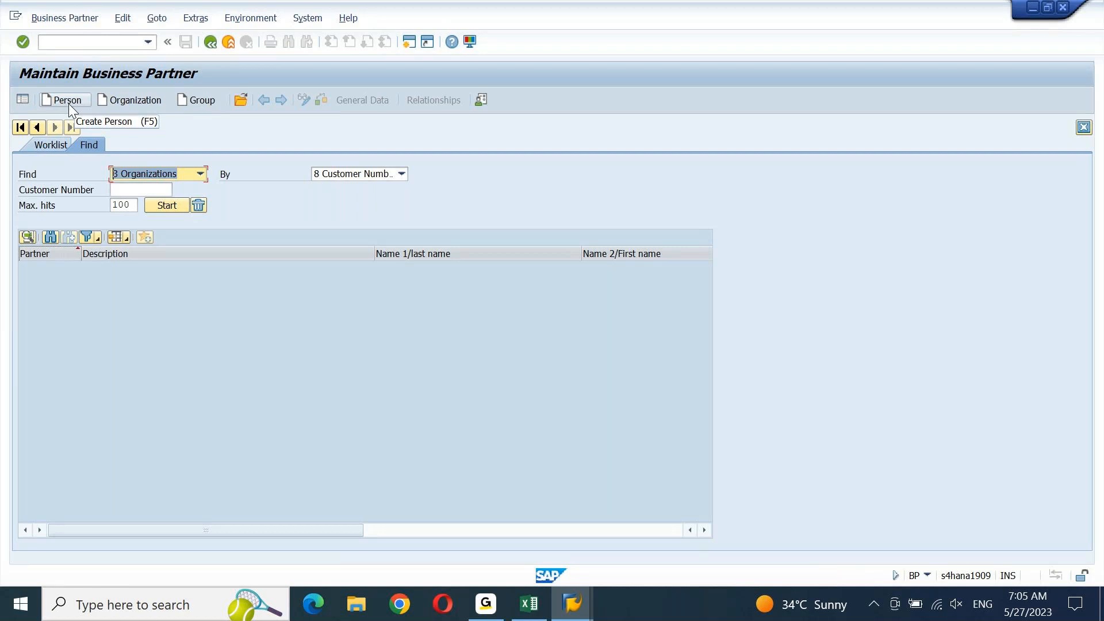
{"action": "left_click", "coordinate": [141, 101]}
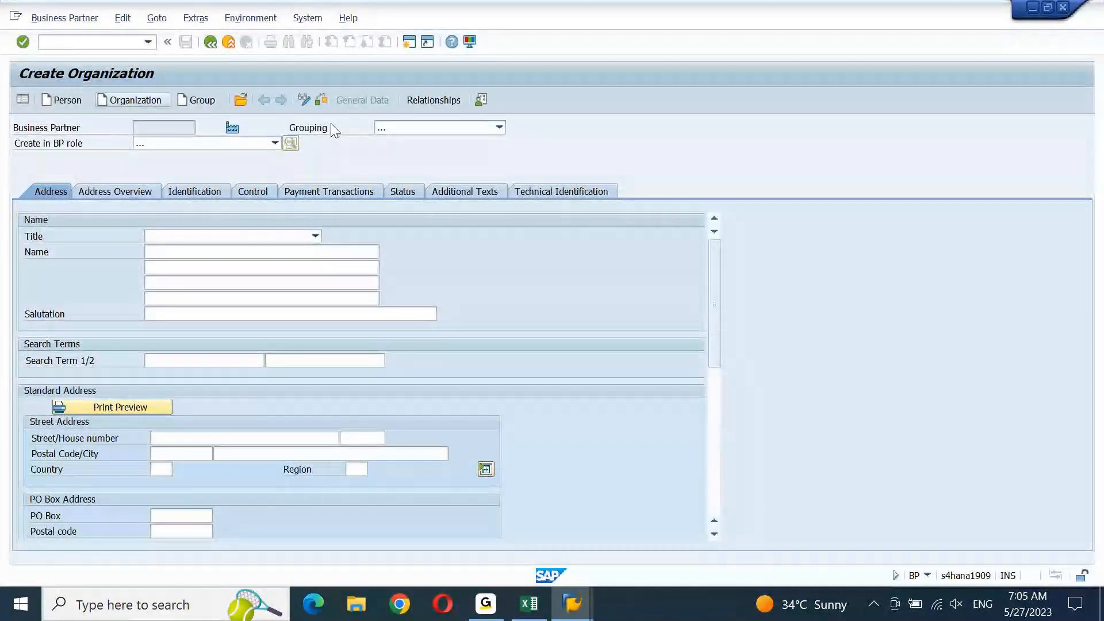
Accept role 000000 Business Partner (Gen.) and set the grouping to TEST (TEST LOC VENDOR)
{"action": "key", "text": "Return"}
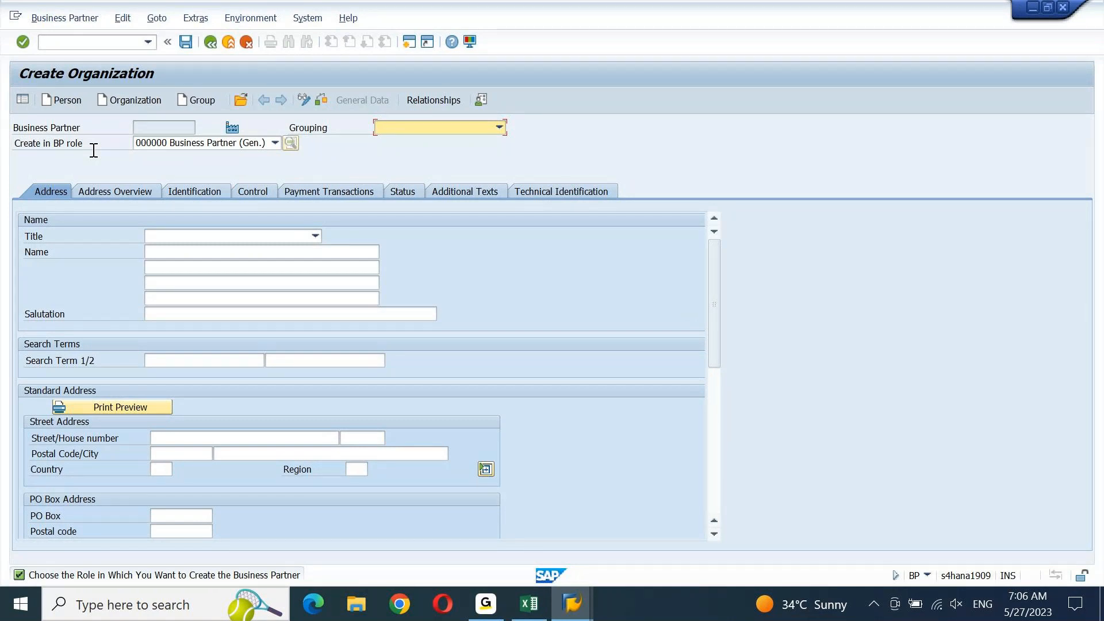
{"action": "left_click", "coordinate": [498, 129]}
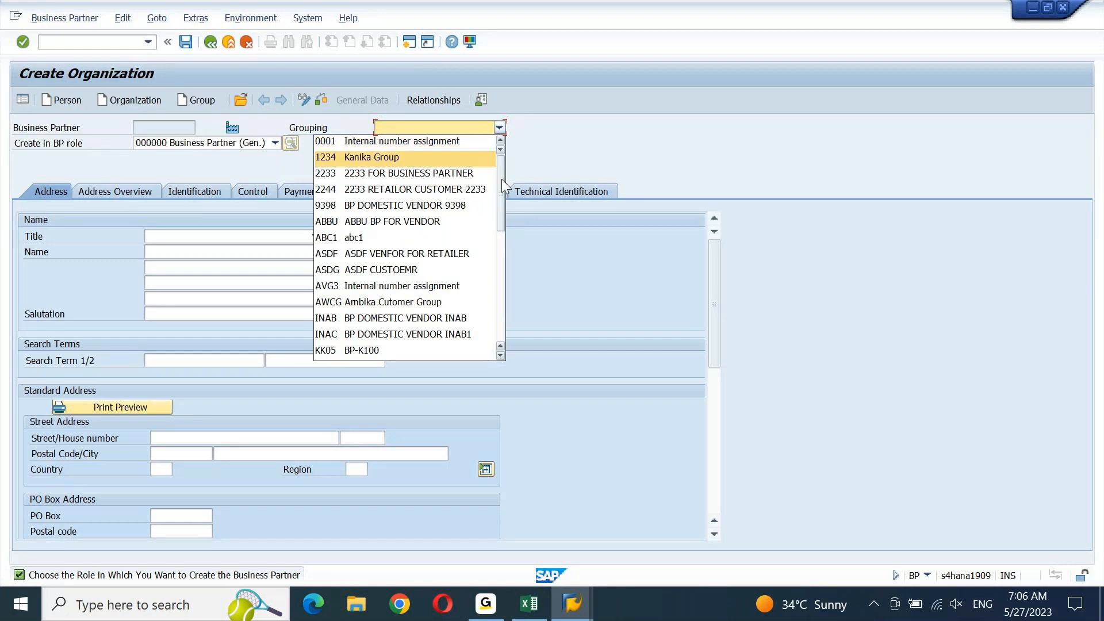
{"action": "left_click_drag", "start_coordinate": [502, 179], "coordinate": [498, 281]}
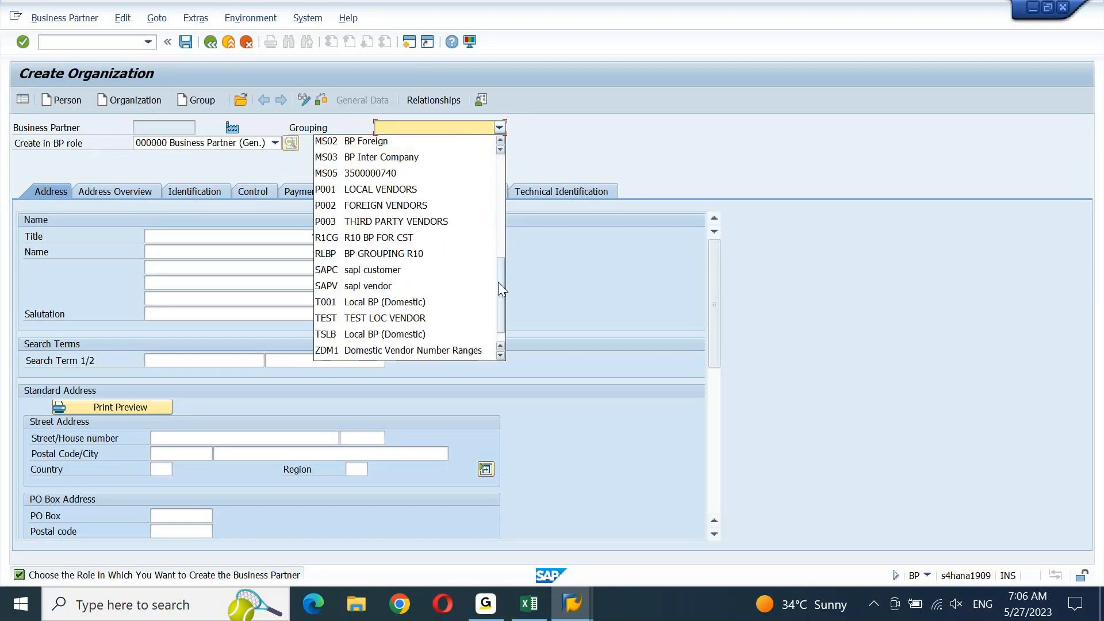
{"action": "left_click", "coordinate": [398, 319]}
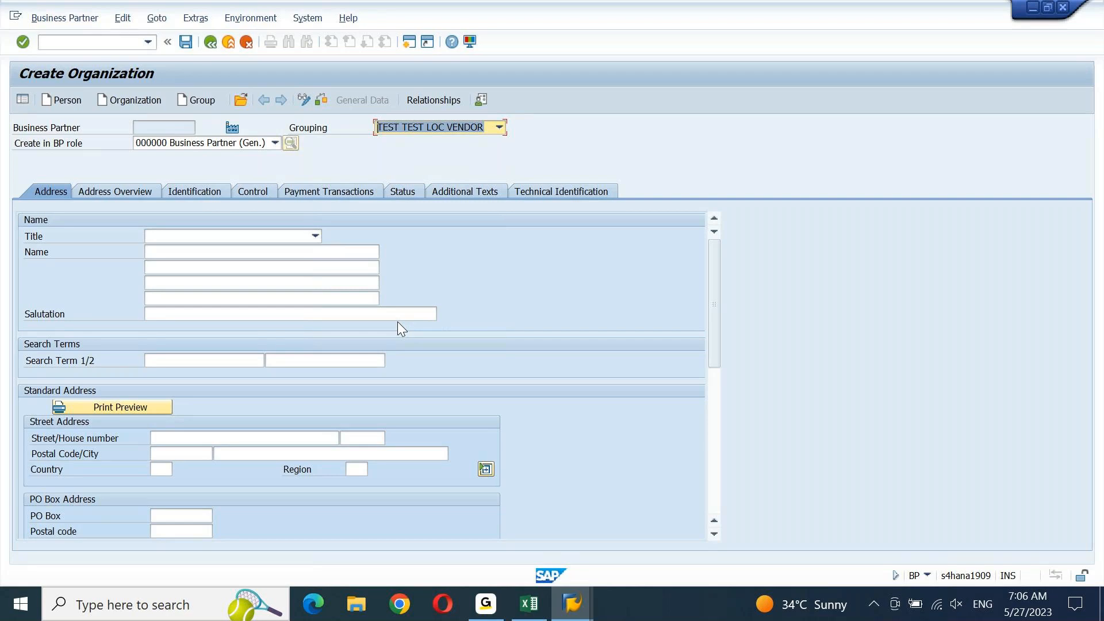
From the Display IMG tree, execute Define Number Assignment for the grouping-to-account-group assignments
{"action": "mouse_move", "coordinate": [572, 604]}
{"action": "left_click", "coordinate": [567, 537]}
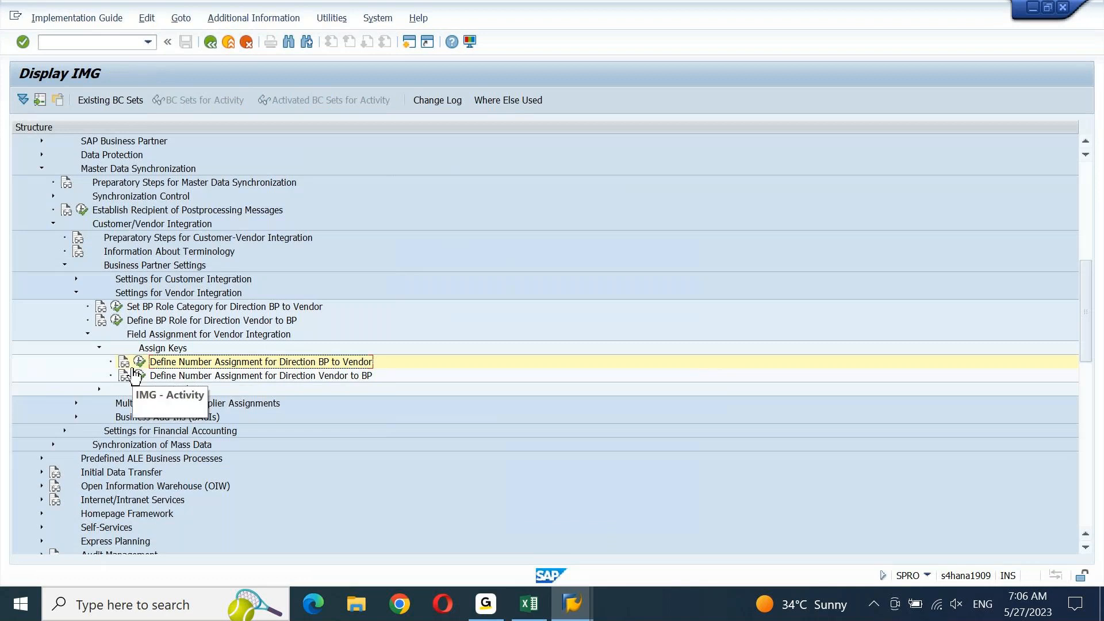
{"action": "left_click", "coordinate": [135, 375]}
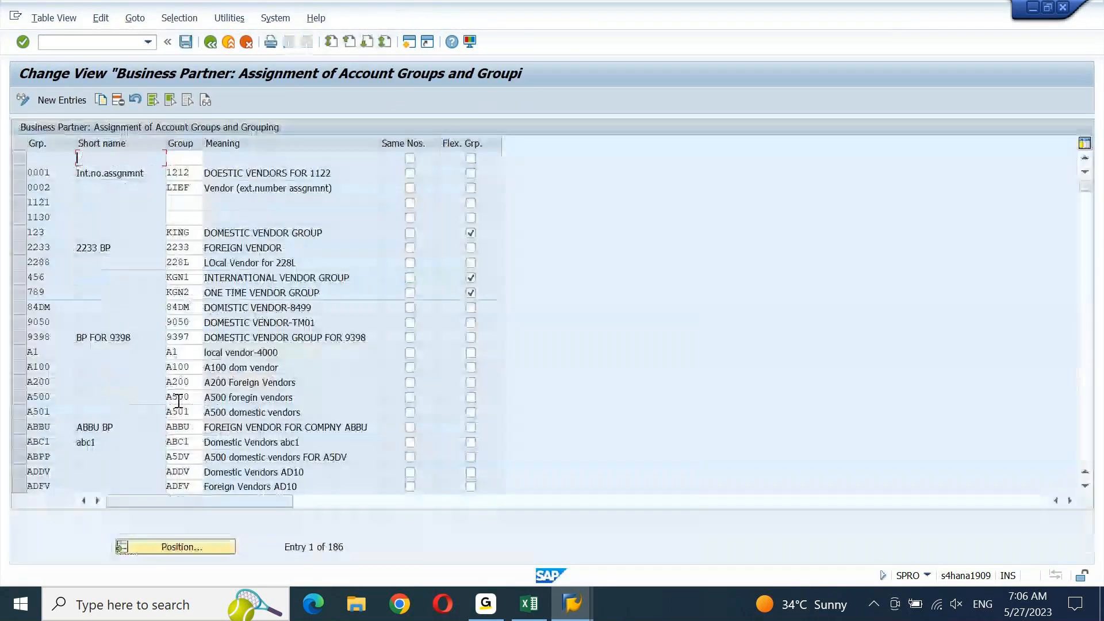
Position the table on grouping TEST and select its row, paired with account group TEST
{"action": "left_click", "coordinate": [209, 547]}
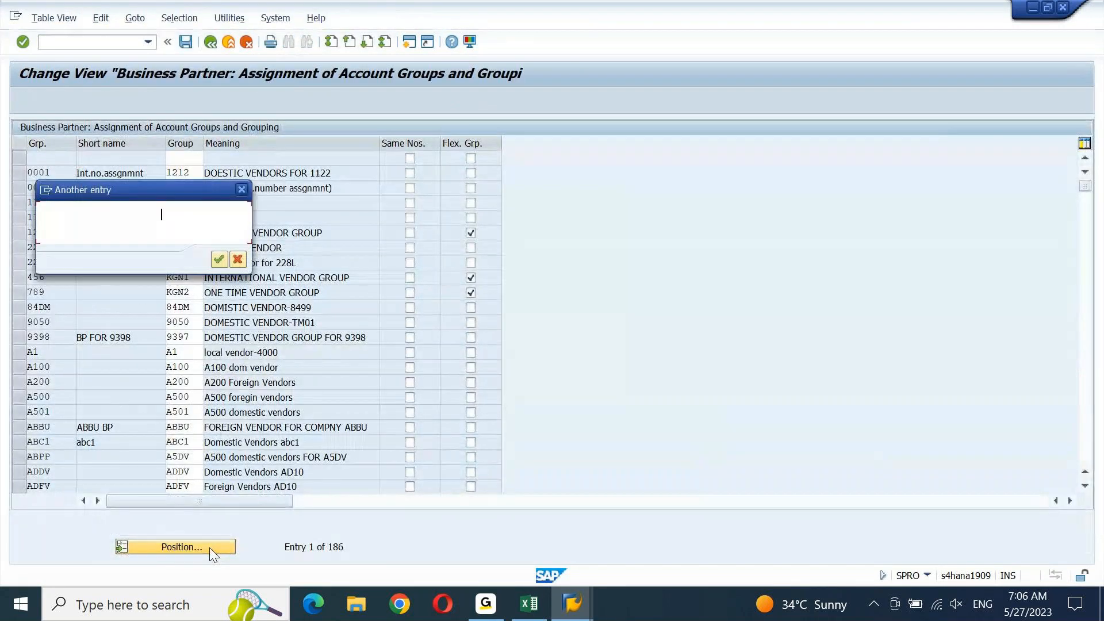
{"action": "key", "text": "Return"}
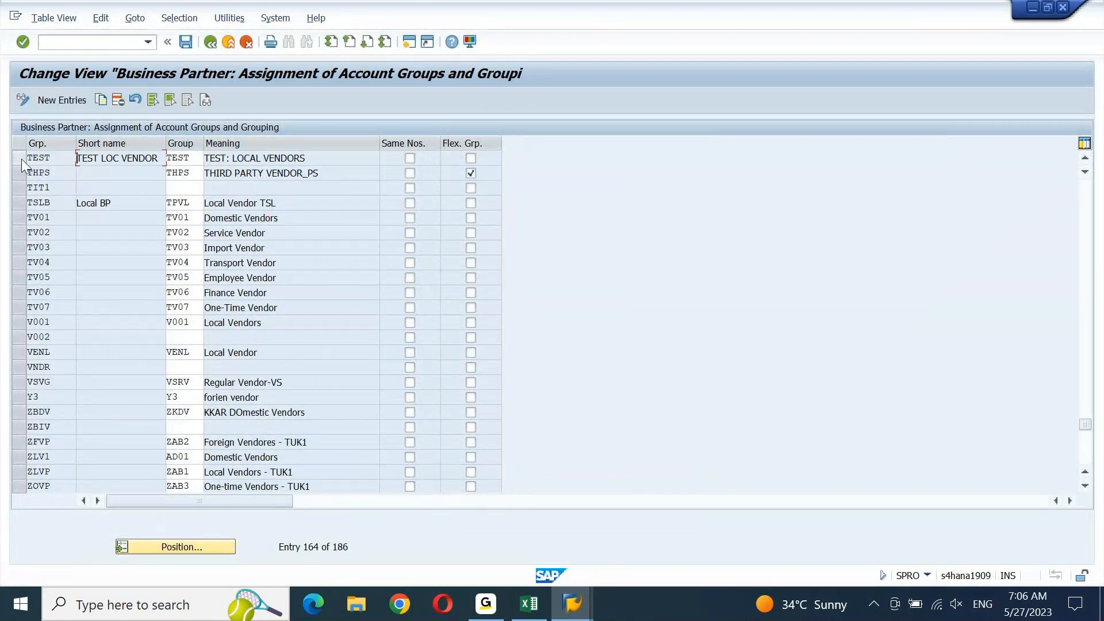
{"action": "left_click", "coordinate": [22, 159]}
{"action": "left_click_drag", "start_coordinate": [56, 161], "coordinate": [9, 167]}
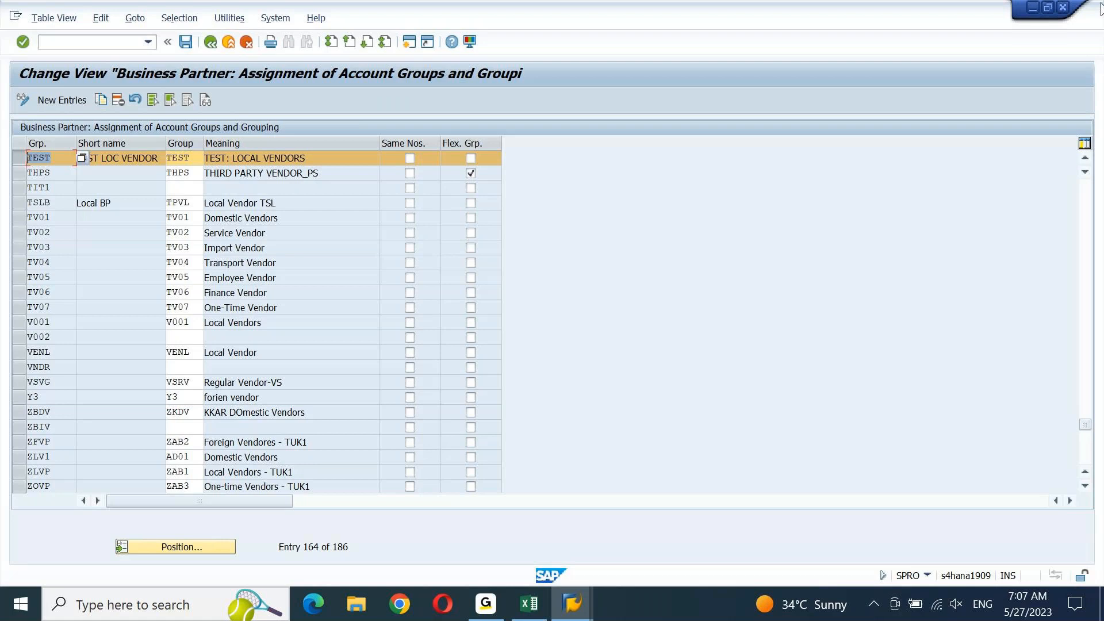
Minimize the grouping-to-account-group table to get back to the Create Organization form
{"action": "left_click", "coordinate": [1033, 14]}
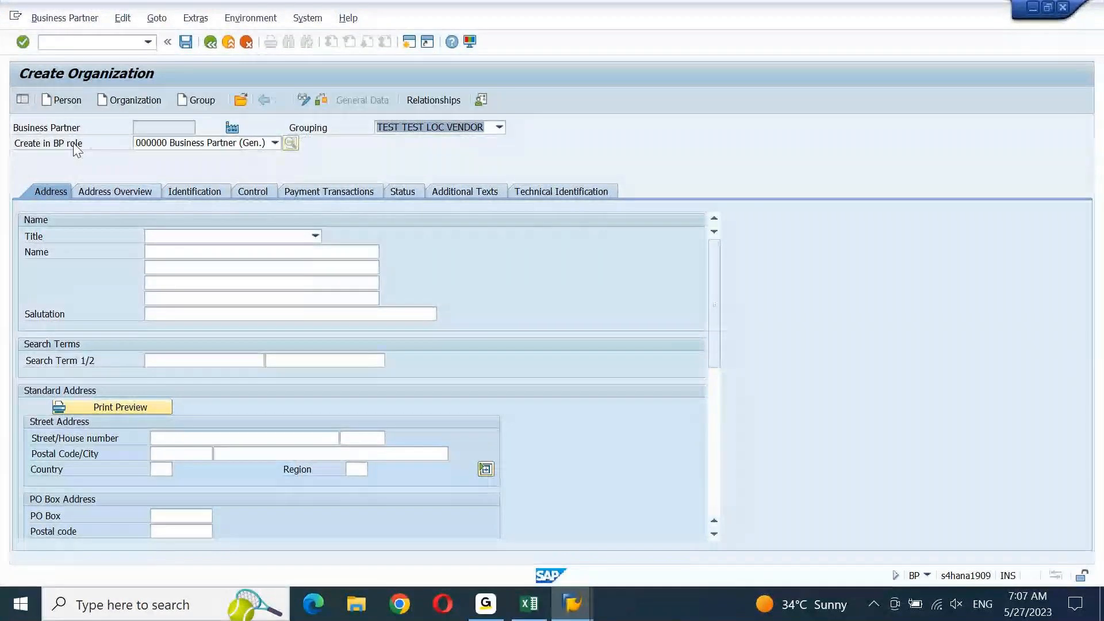
Keep role 000000, set title 0003 Company, name RELIANCE DIGITAL and search term DIGITAL
{"action": "left_click", "coordinate": [152, 143]}
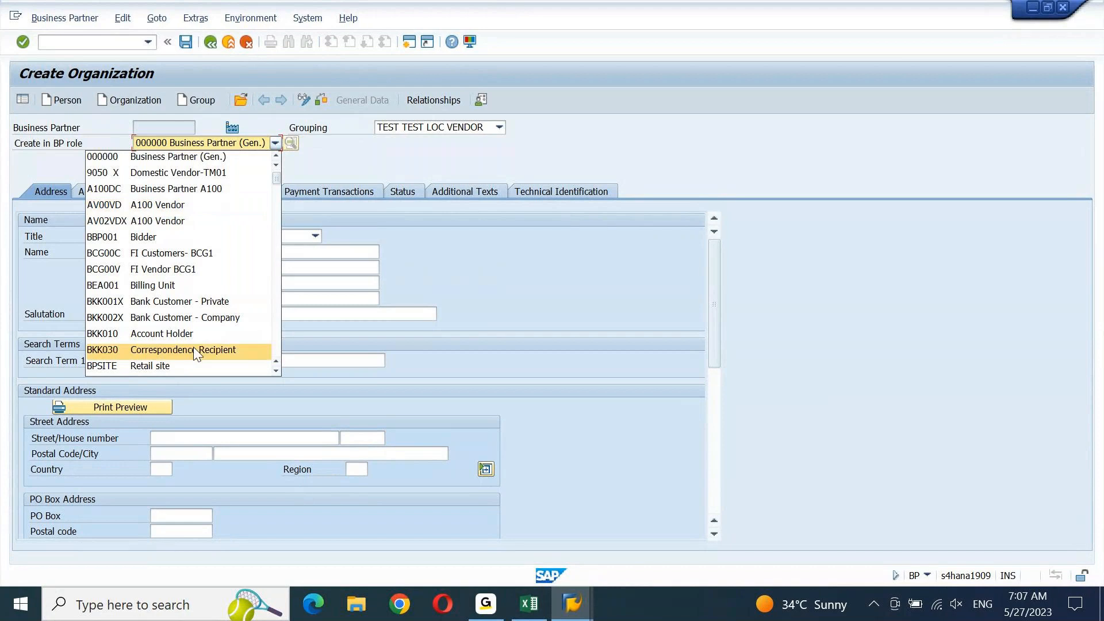
{"action": "left_click", "coordinate": [340, 148]}
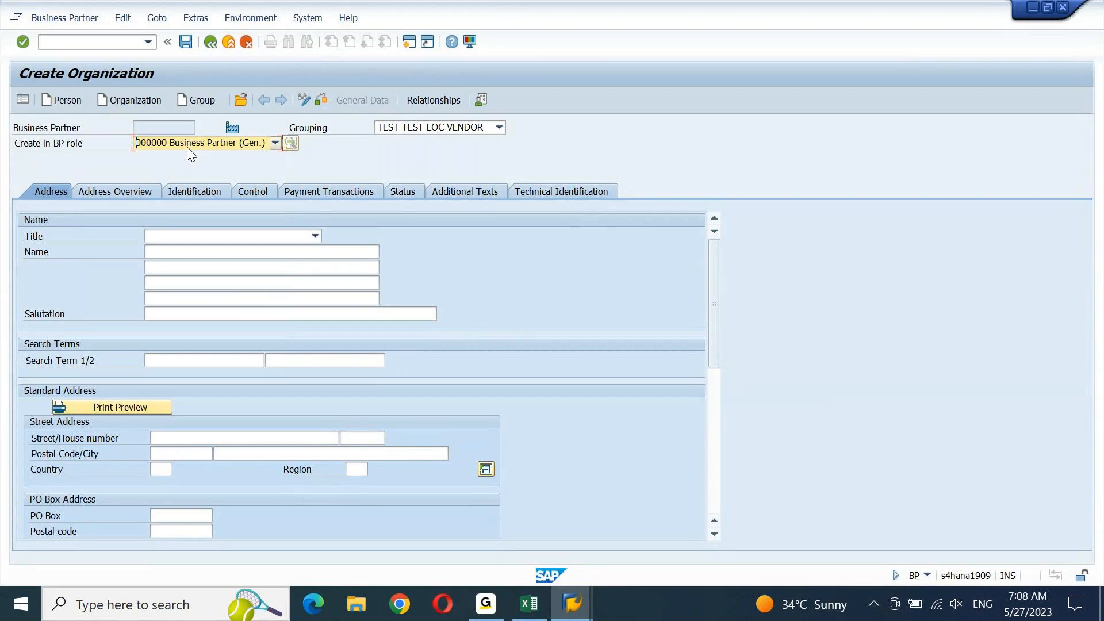
{"action": "left_click", "coordinate": [314, 237]}
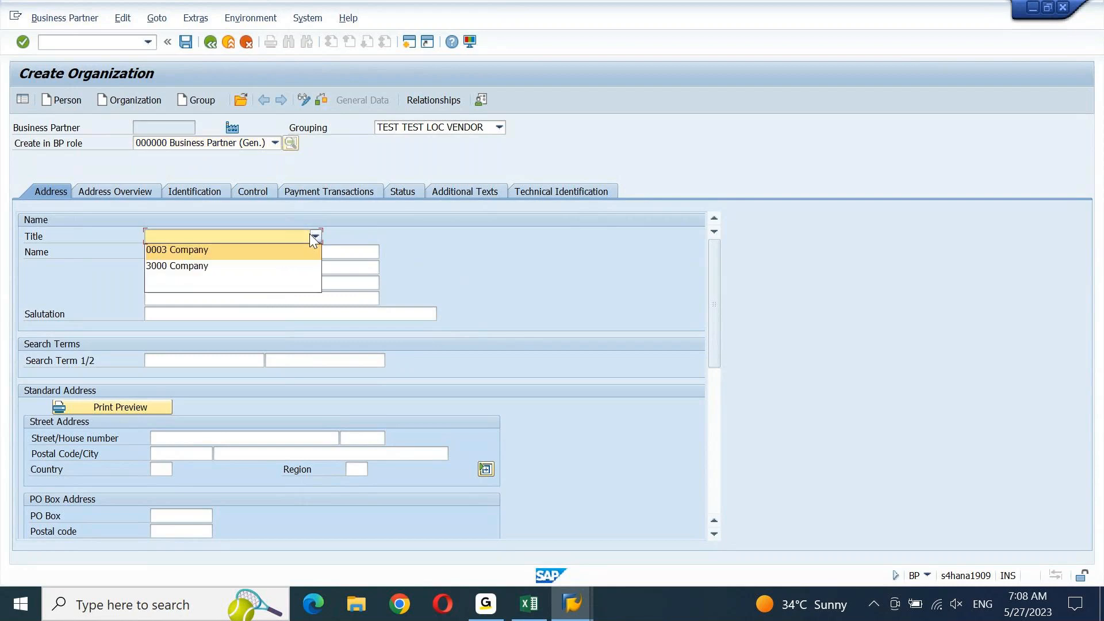
{"action": "left_click", "coordinate": [229, 250]}
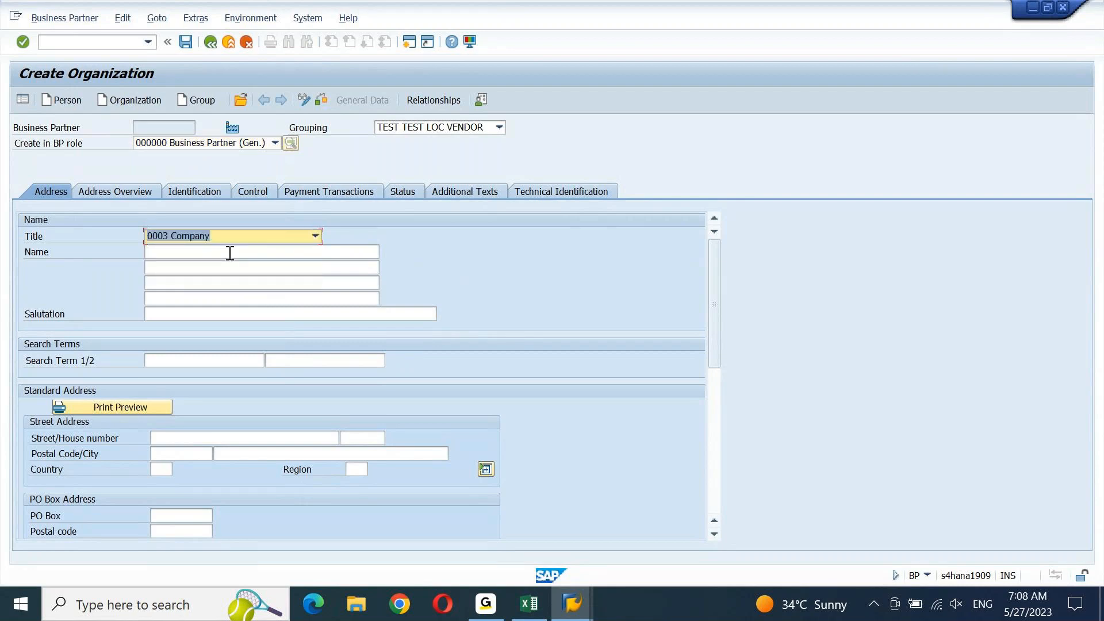
{"action": "left_click", "coordinate": [224, 253]}
{"action": "type", "text": "RELIANCE DIGITA"}
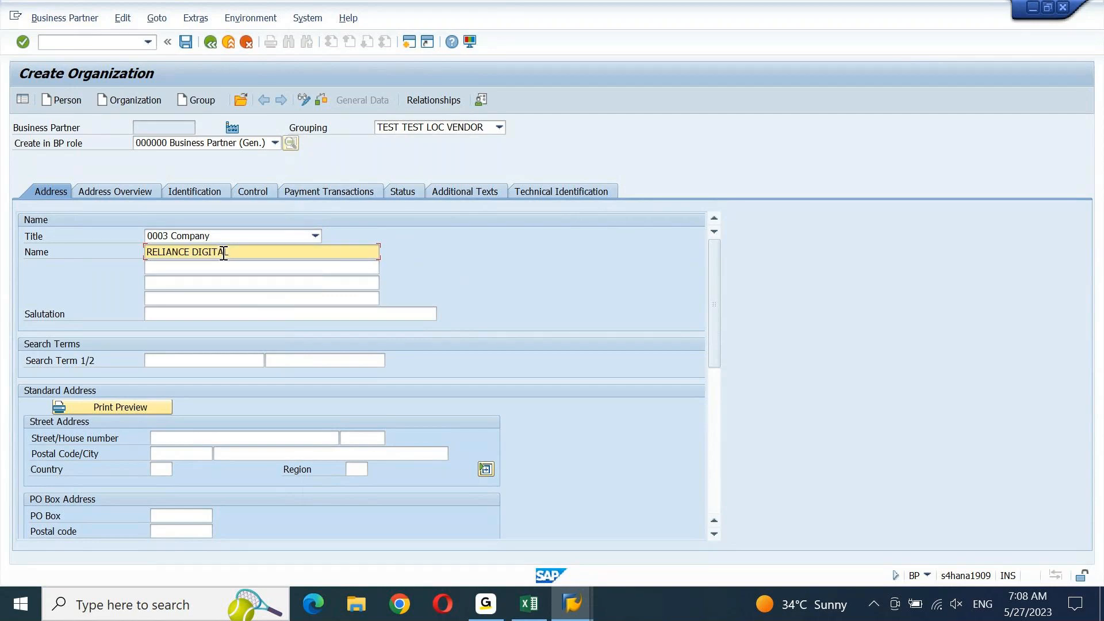
{"action": "type", "text": "L"}
{"action": "key", "text": "Tab"}
{"action": "key", "text": "Tab"}
{"action": "key", "text": "Tab"}
{"action": "key", "text": "Tab"}
{"action": "key", "text": "Tab"}
{"action": "type", "text": "DIGITAL"}
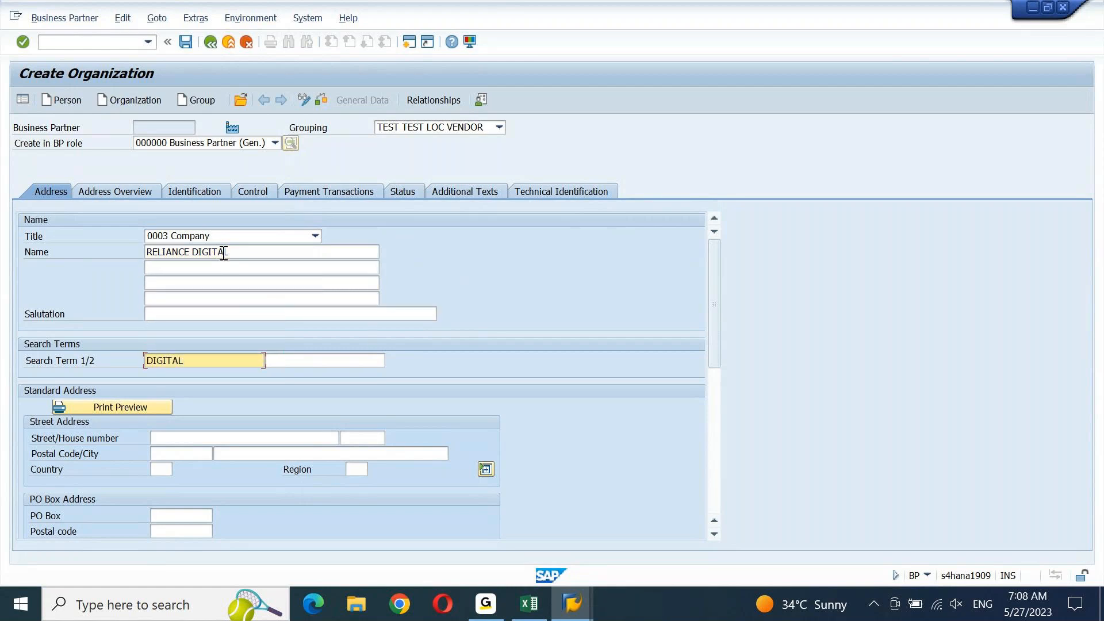
Enter street ELCTRONIC STRET with house number 70
{"action": "key", "text": "Tab"}
{"action": "key", "text": "Tab"}
{"action": "key", "text": "Tab"}
{"action": "key", "text": "Tab"}
{"action": "key", "text": "shift+Tab"}
{"action": "key", "text": "shift+Tab"}
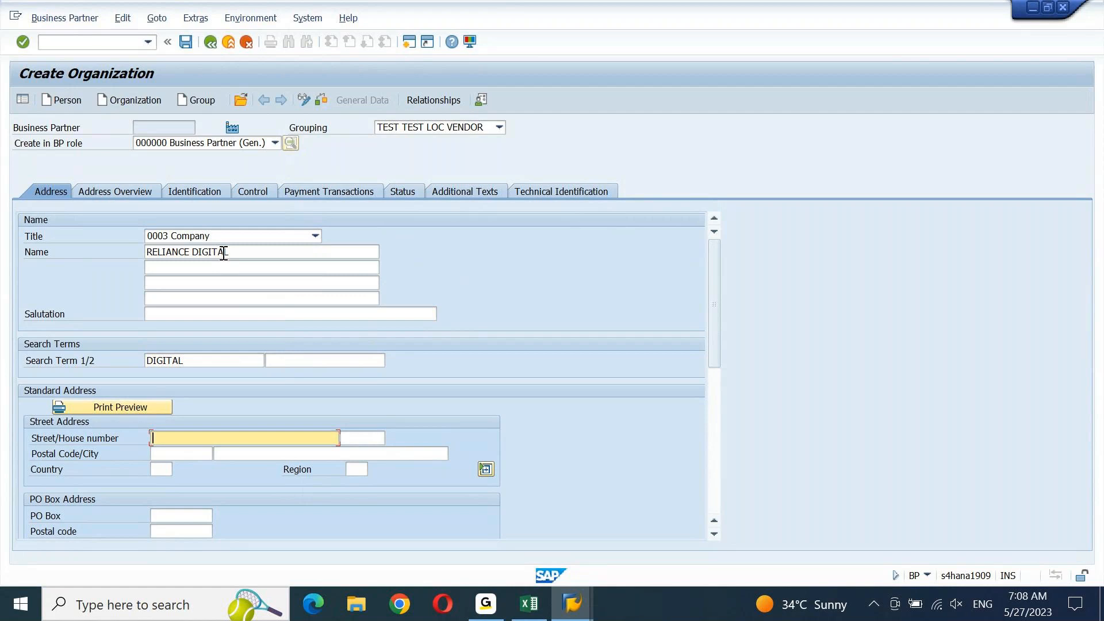
{"action": "type", "text": "ELCTRONIC SYRET"}
{"action": "key", "text": "Left"}
{"action": "key", "text": "BackSpace"}
{"action": "type", "text": "T"}
{"action": "key", "text": "Tab"}
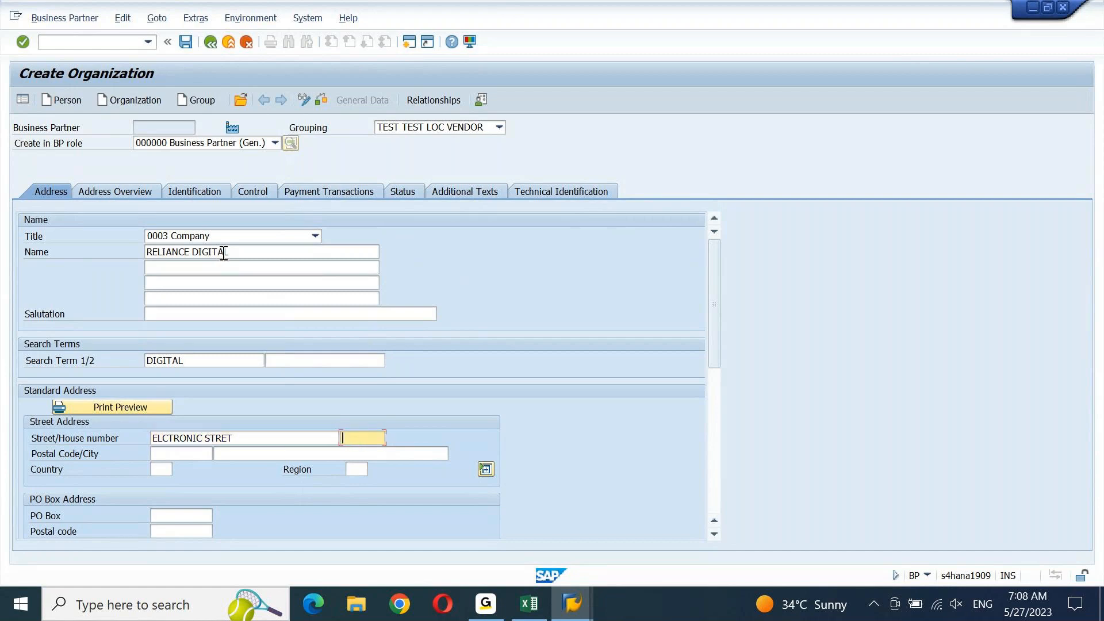
{"action": "type", "text": "70"}
Enter postal code 400800, city MUMBAI, country IN and region 13, then validate
{"action": "key", "text": "Tab"}
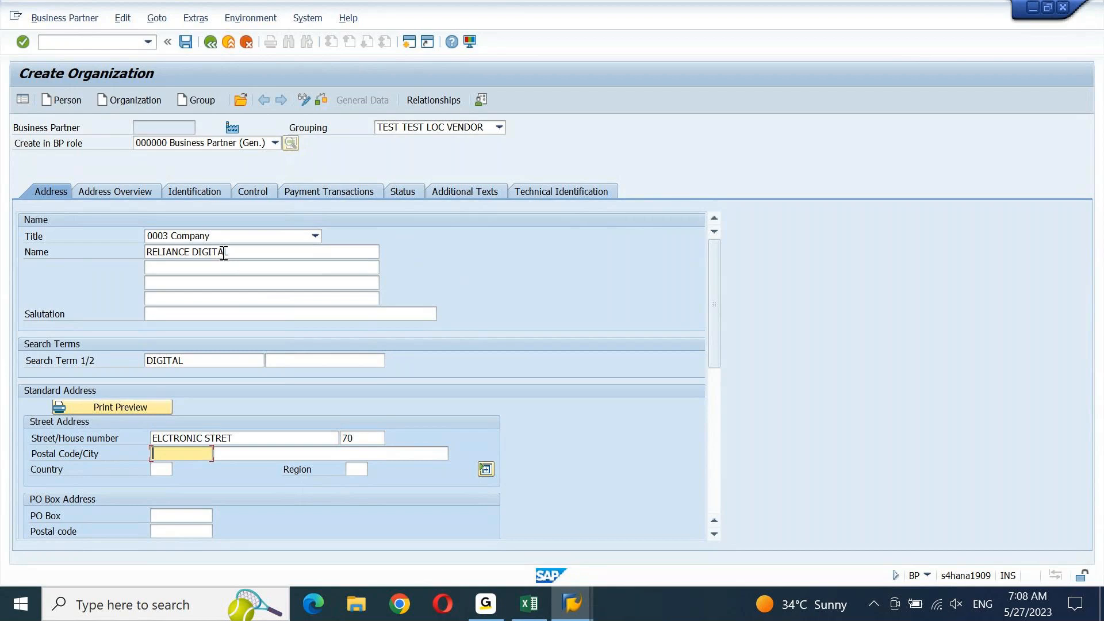
{"action": "type", "text": "400800"}
{"action": "key", "text": "Tab"}
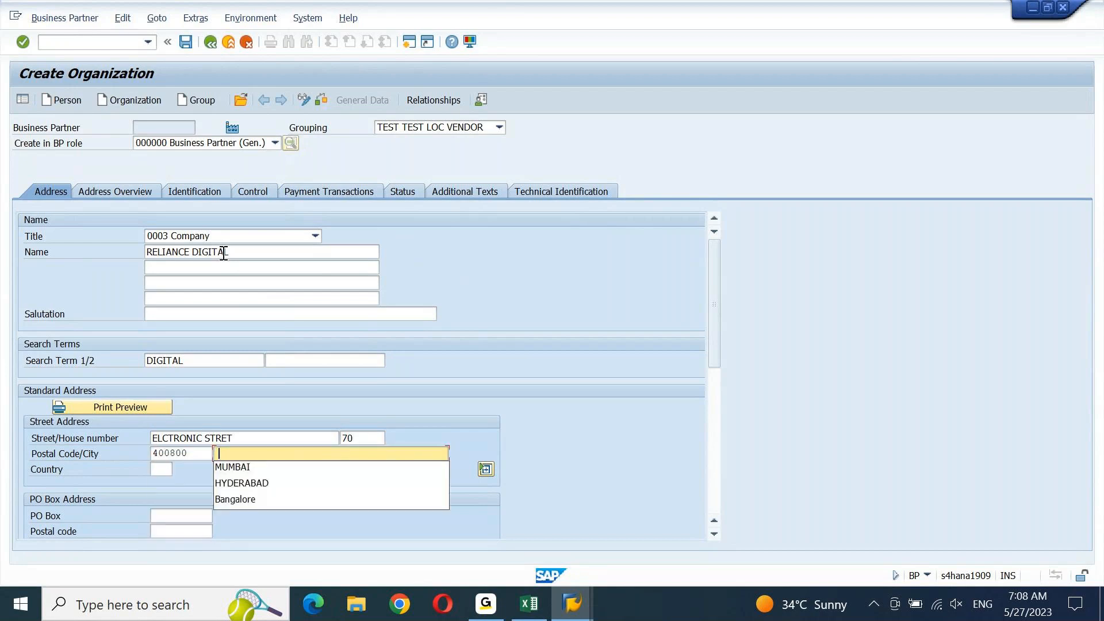
{"action": "key", "text": "Down"}
{"action": "key", "text": "Return"}
{"action": "type", "text": "IN"}
{"action": "key", "text": "Tab"}
{"action": "type", "text": "13"}
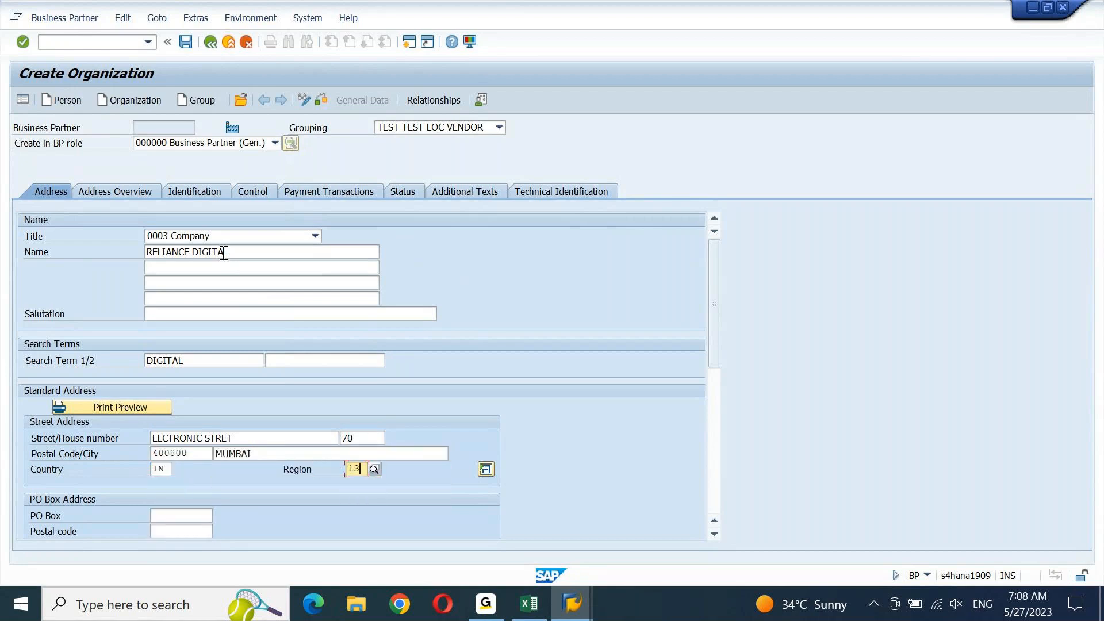
{"action": "key", "text": "Return"}
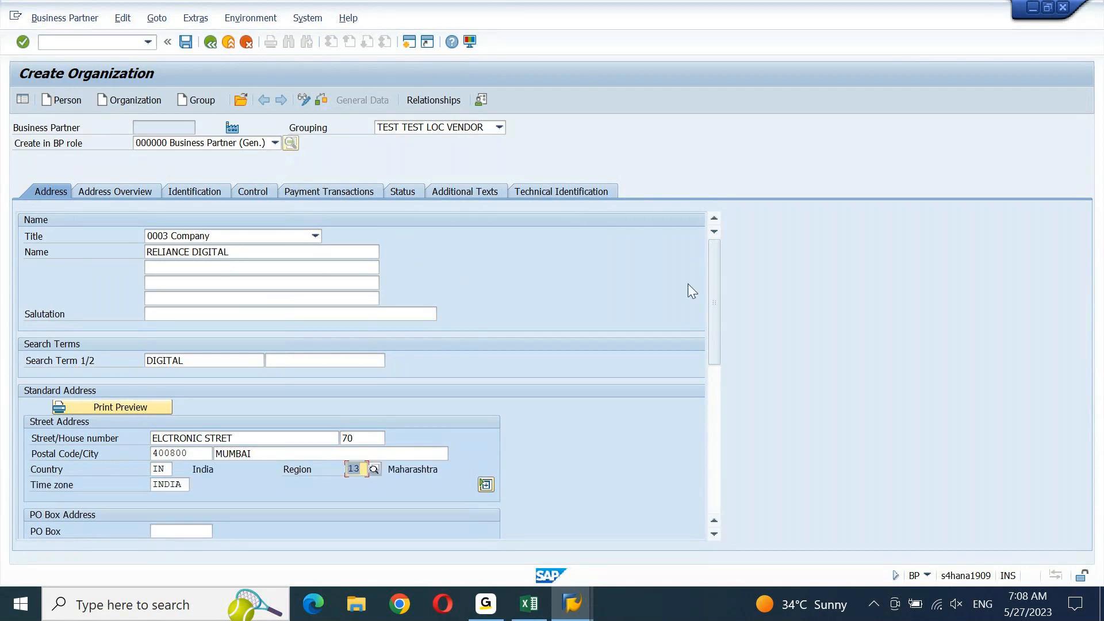
Clear postal code 400800, save RELIANCE DIGITAL as a new partner, and return to change mode
{"action": "mouse_move", "coordinate": [715, 276]}
{"action": "left_mouse_down"}
{"action": "mouse_move", "coordinate": [708, 459]}
{"action": "mouse_move", "coordinate": [718, 257]}
{"action": "left_mouse_up"}
{"action": "double_click", "coordinate": [188, 455]}
{"action": "key", "text": "BackSpace"}
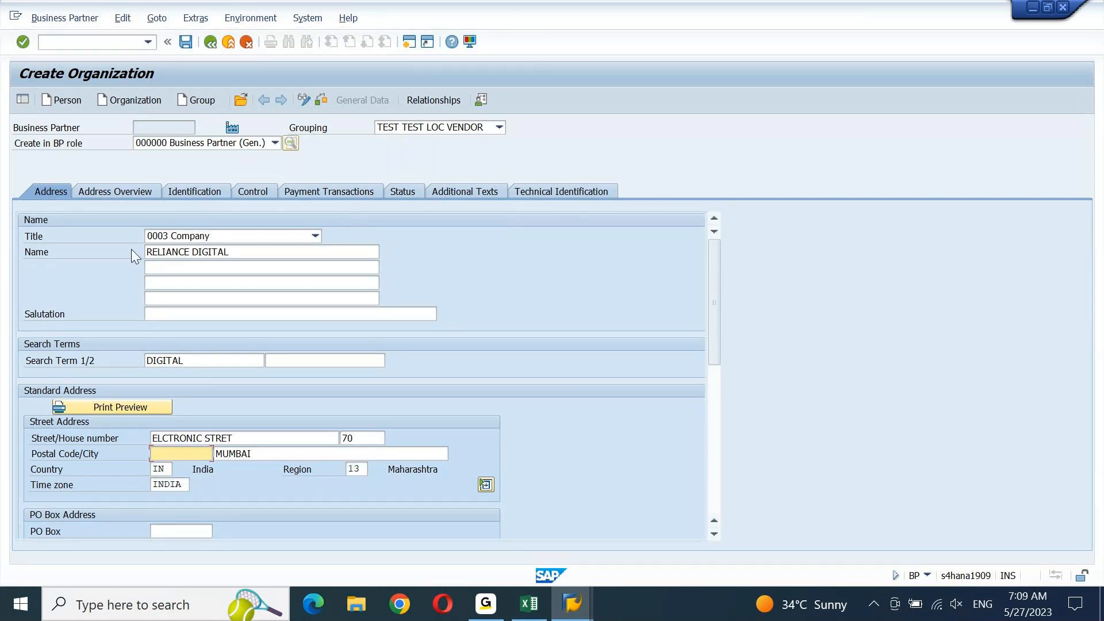
{"action": "left_click", "coordinate": [185, 43]}
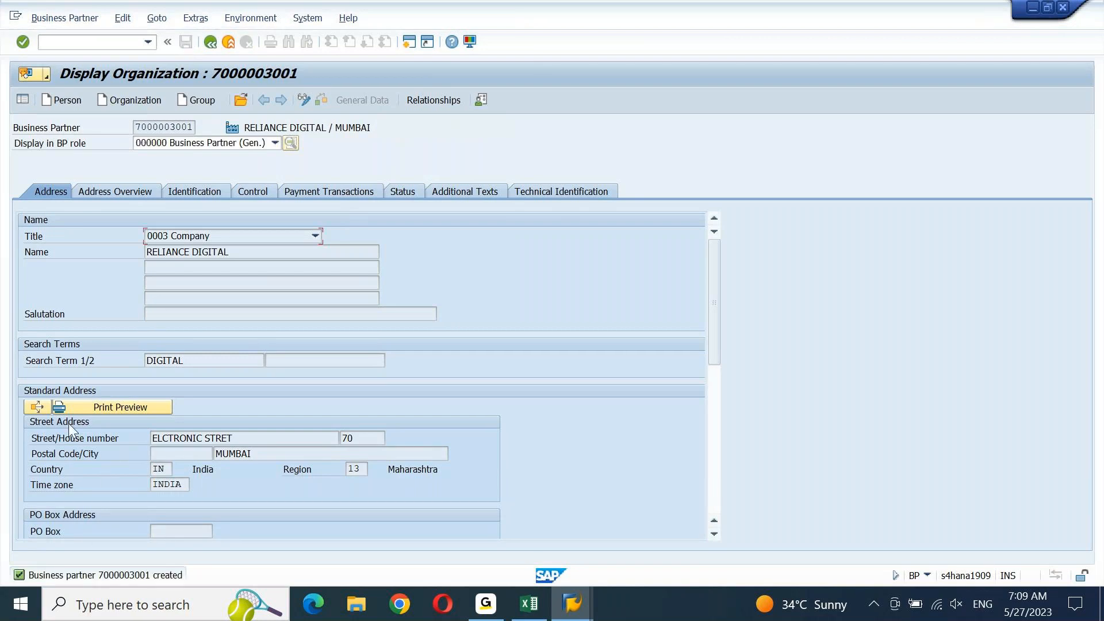
{"action": "left_click", "coordinate": [171, 453]}
{"action": "left_click", "coordinate": [305, 99]}
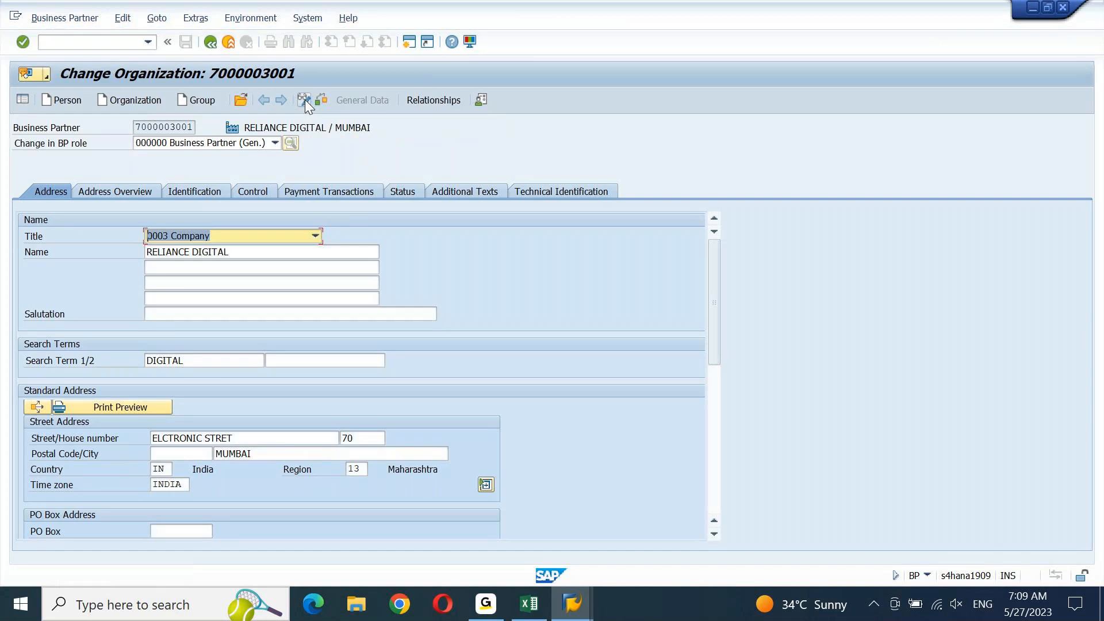
Set the postal code to 400500 and view the Address Overview
{"action": "left_click", "coordinate": [198, 458]}
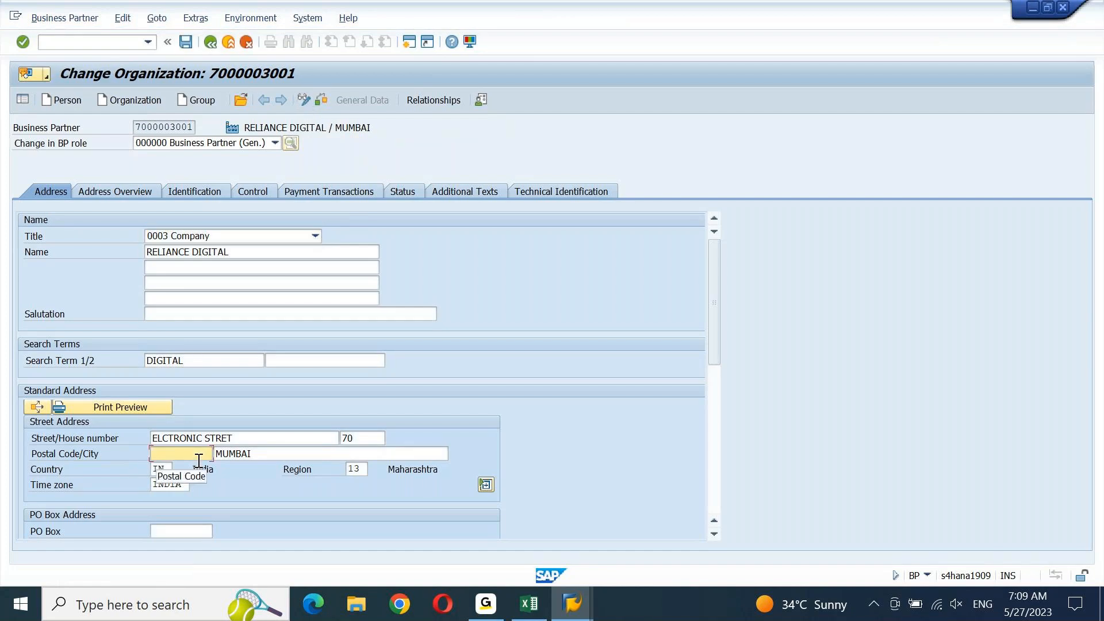
{"action": "key", "text": "Tab"}
{"action": "left_click", "coordinate": [198, 458]}
{"action": "type", "text": "400500"}
{"action": "key", "text": "Return"}
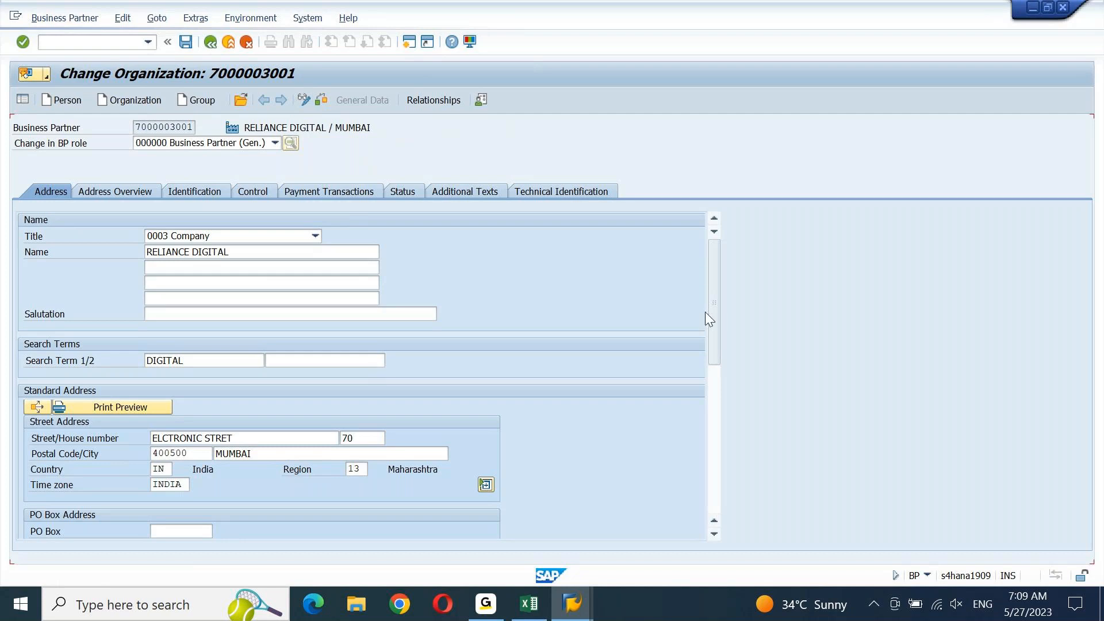
{"action": "left_click", "coordinate": [99, 193]}
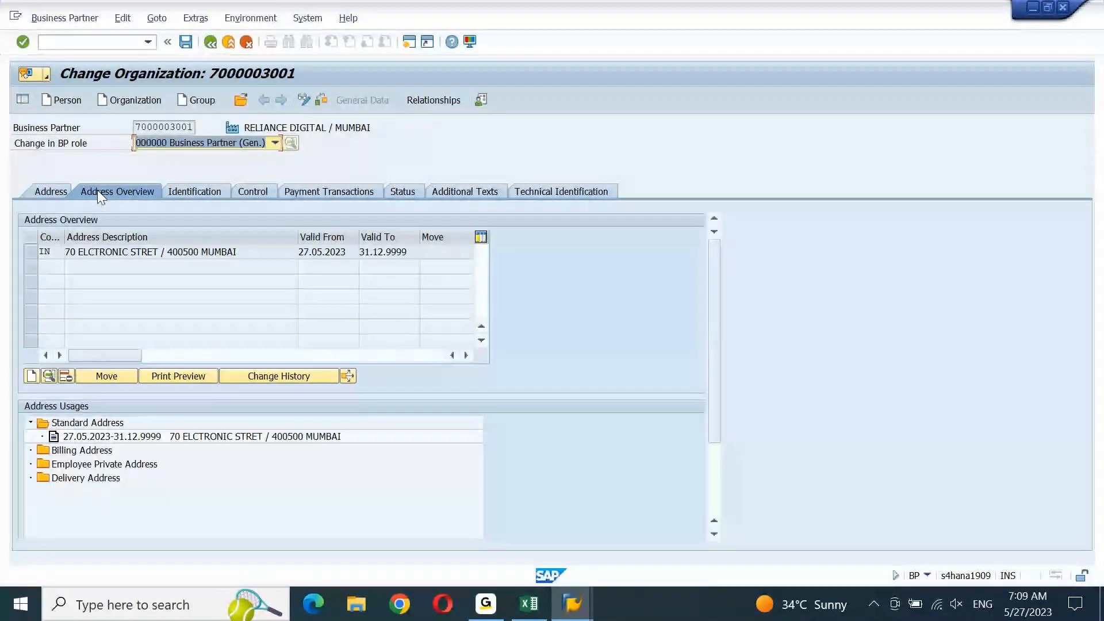
Review the Identification, Control and Payment Transactions tabs, then save the 400500 postal code change
{"action": "left_click", "coordinate": [188, 186]}
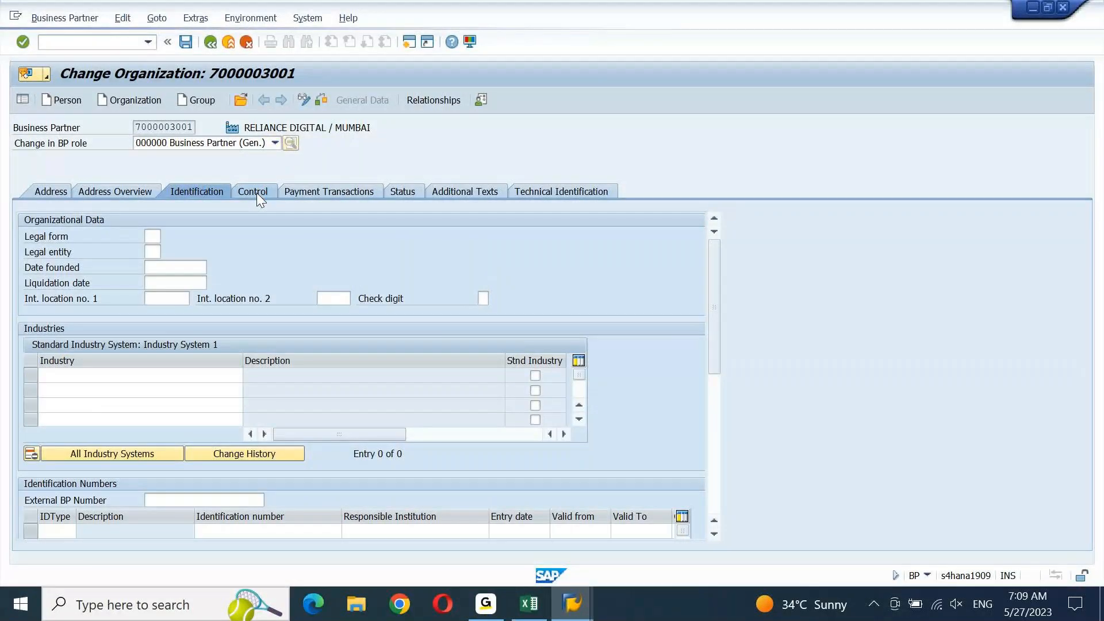
{"action": "left_click", "coordinate": [255, 191]}
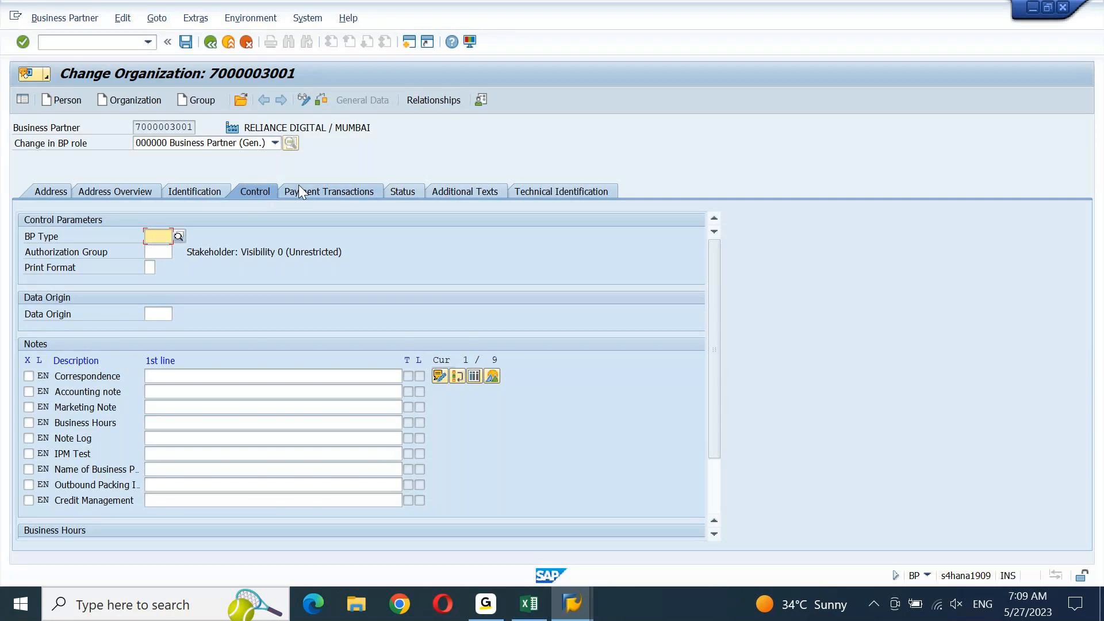
{"action": "left_click", "coordinate": [337, 195]}
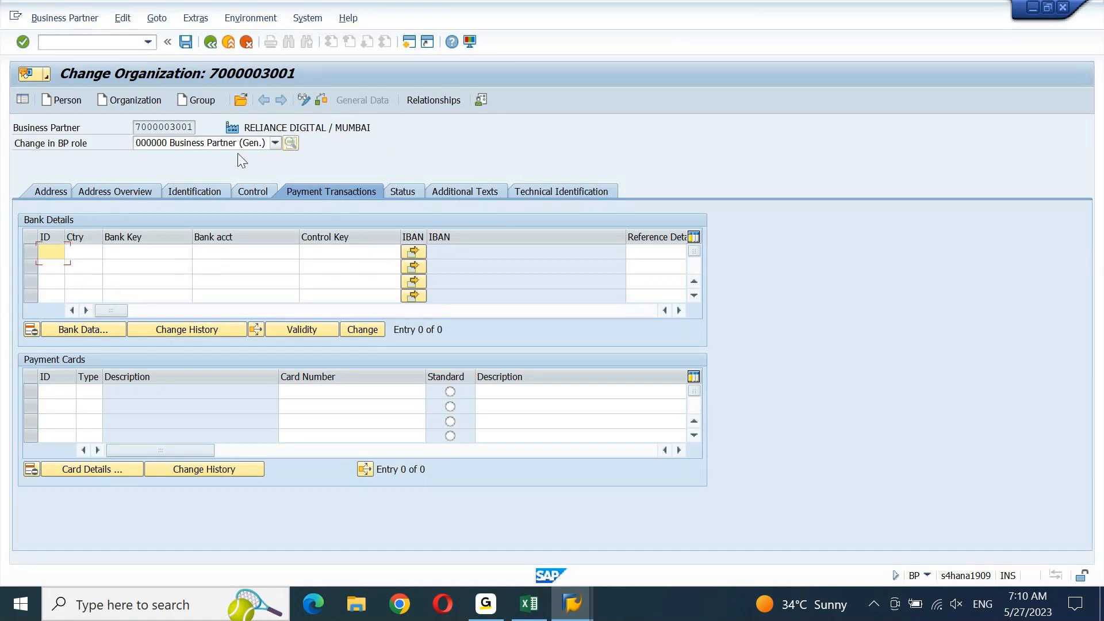
{"action": "left_click", "coordinate": [50, 192]}
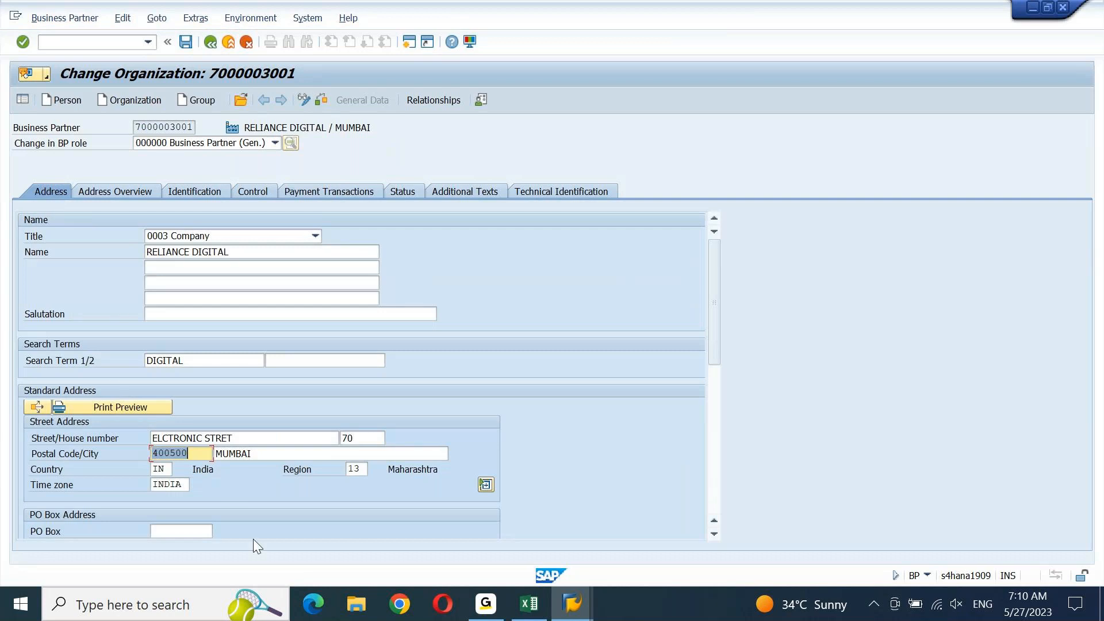
{"action": "left_click", "coordinate": [186, 42]}
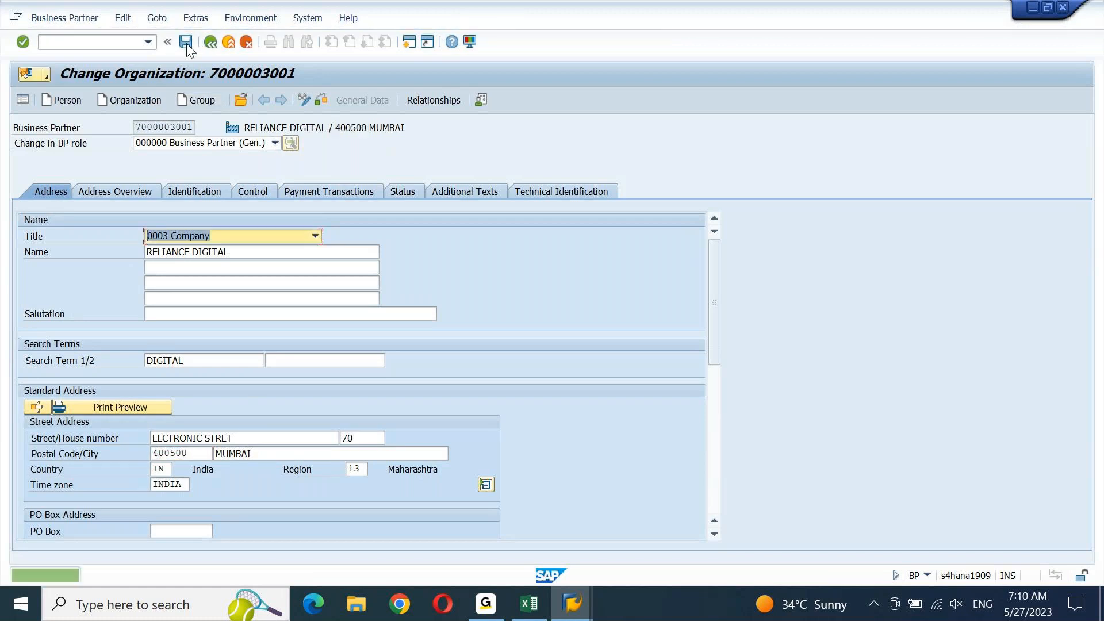
Copy the business partner number and move to the notes row in the Excel workbook
{"action": "left_click", "coordinate": [137, 127]}
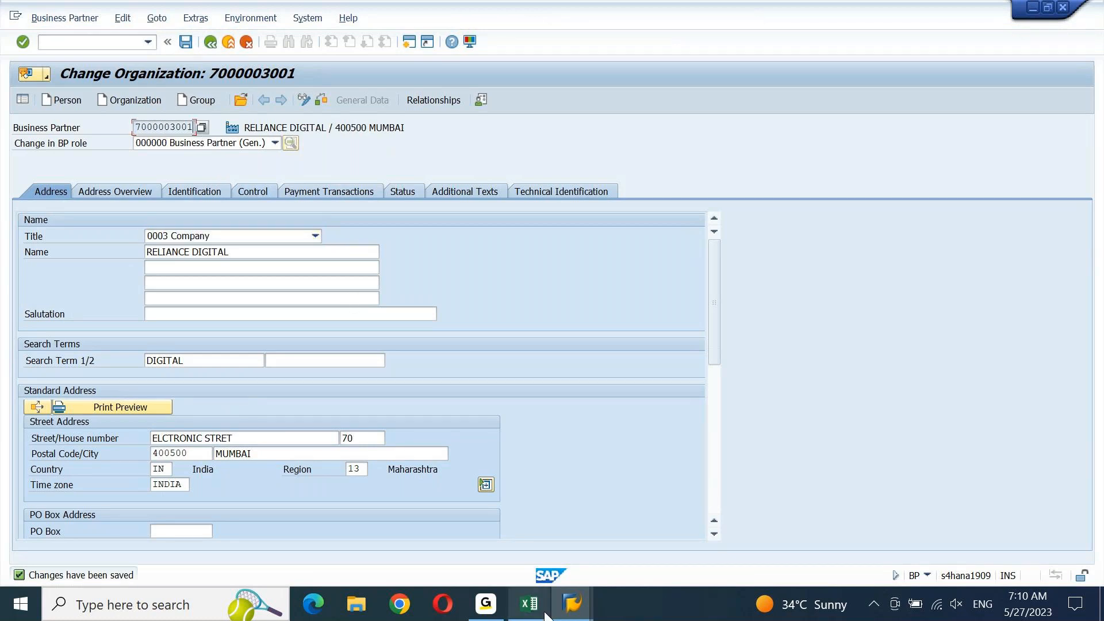
{"action": "left_click", "coordinate": [529, 604]}
{"action": "key", "text": "Down"}
{"action": "key", "text": "Right"}
{"action": "key", "text": "Right"}
{"action": "key", "text": "Right"}
{"action": "key", "text": "Right"}
{"action": "key", "text": "Right"}
{"action": "key", "text": "Right"}
{"action": "key", "text": "Right"}
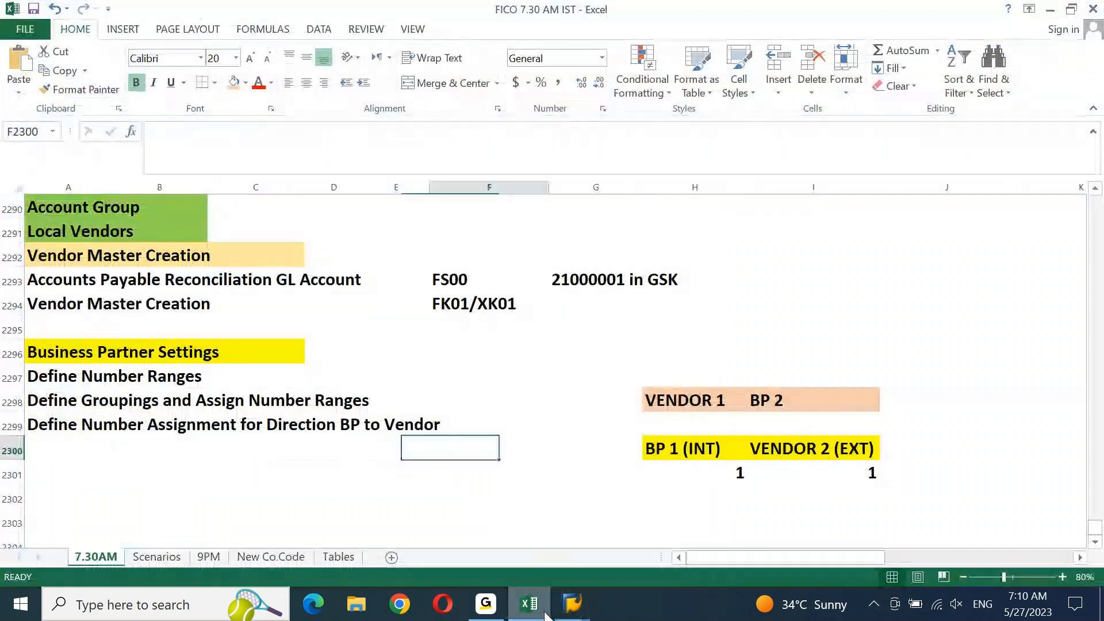
{"action": "key", "text": "Down"}
{"action": "key", "text": "Down"}
{"action": "key", "text": "ctrl+v"}
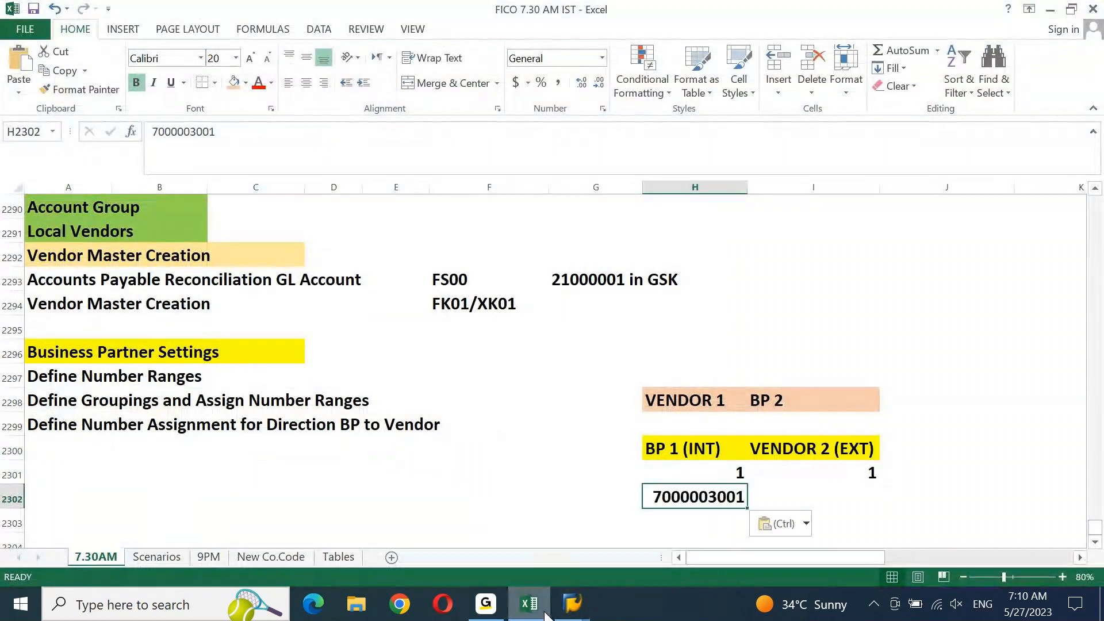
{"action": "key", "text": "Escape"}
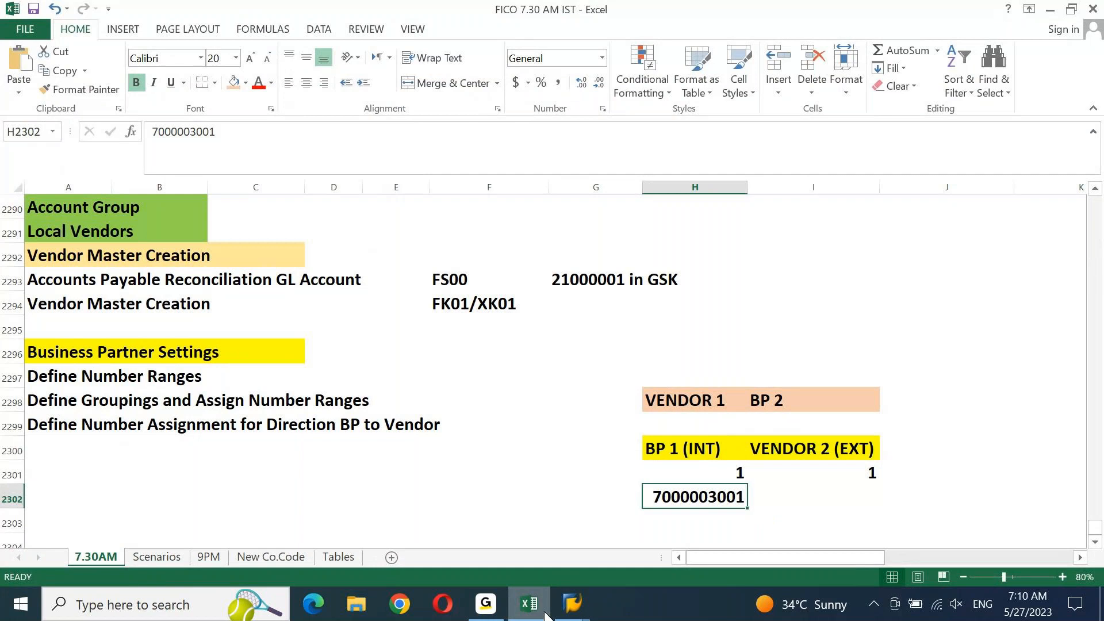
{"action": "key", "text": "Right"}
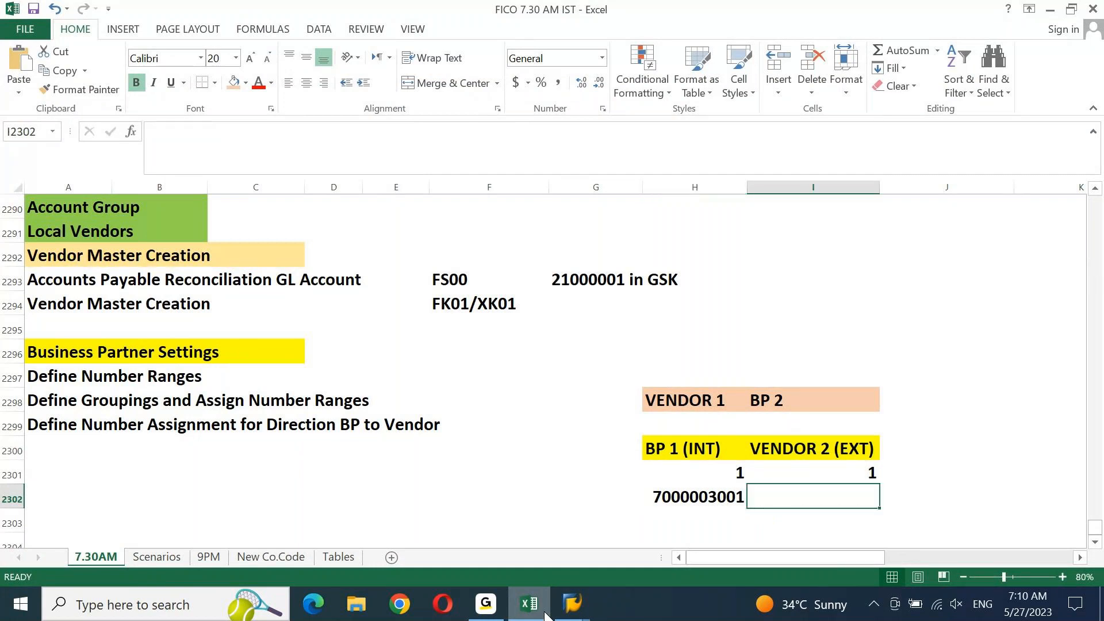
{"action": "key", "text": "ctrl+v"}
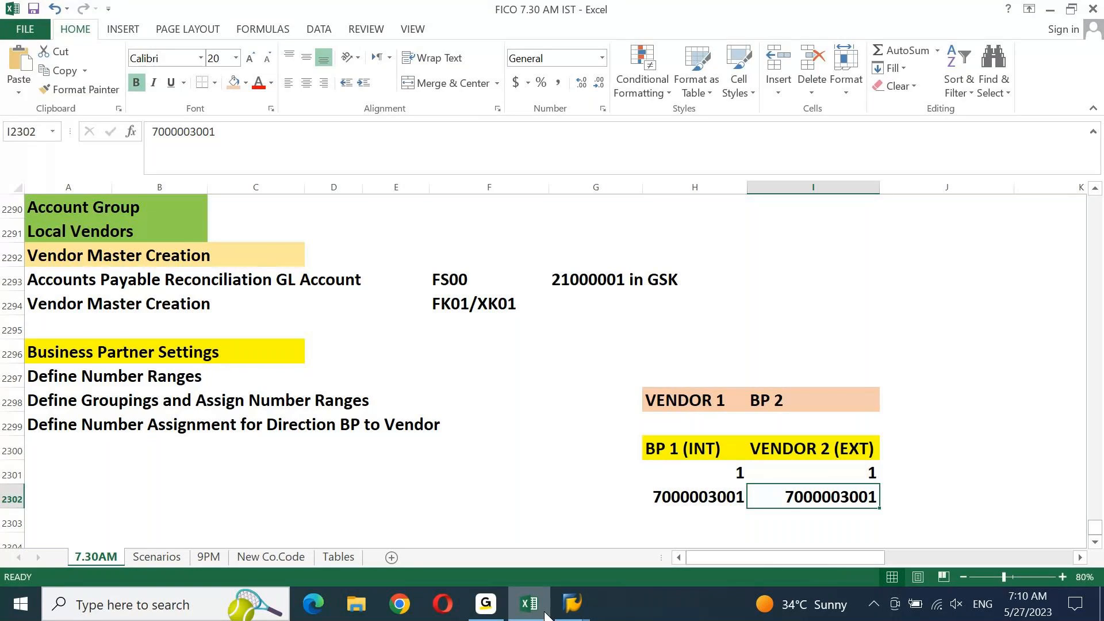
{"action": "left_click", "coordinate": [545, 615]}
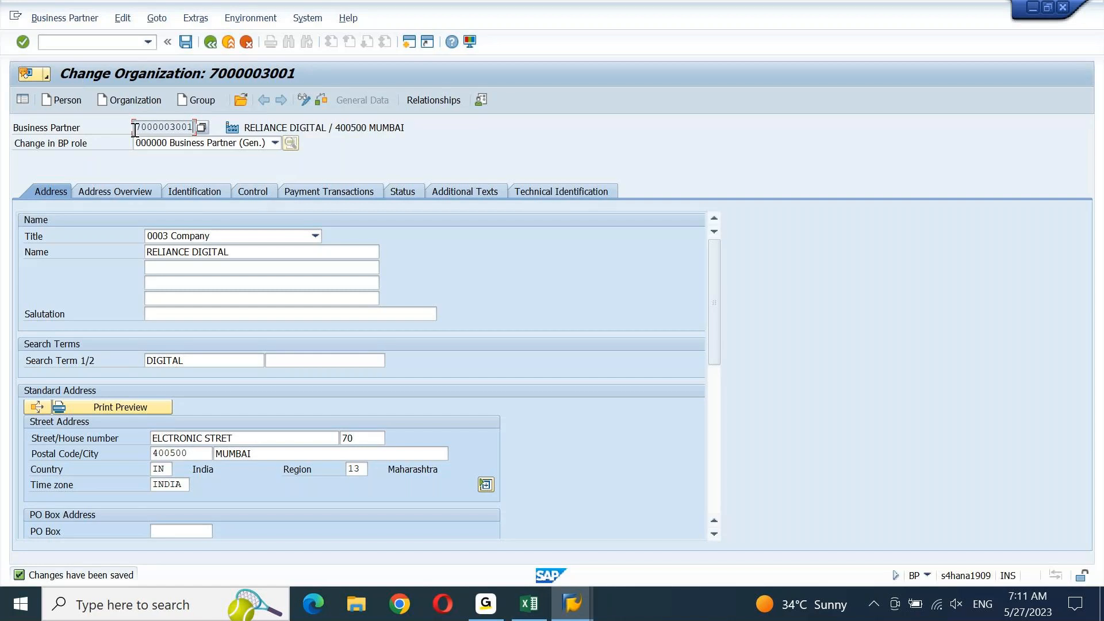
Copy the partner number and restart transaction BP via /n
{"action": "left_click_drag", "start_coordinate": [134, 128], "coordinate": [195, 129]}
{"action": "key", "text": "ctrl+c"}
{"action": "left_click", "coordinate": [105, 49]}
{"action": "type", "text": "/n"}
{"action": "key", "text": "Return"}
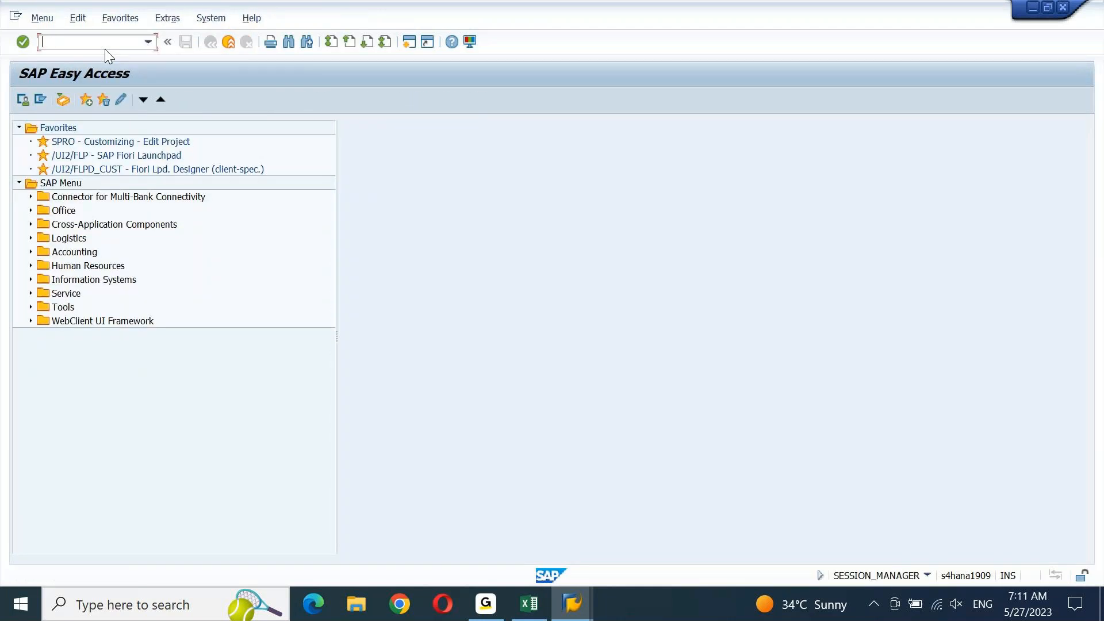
{"action": "type", "text": "BP"}
{"action": "key", "text": "Return"}
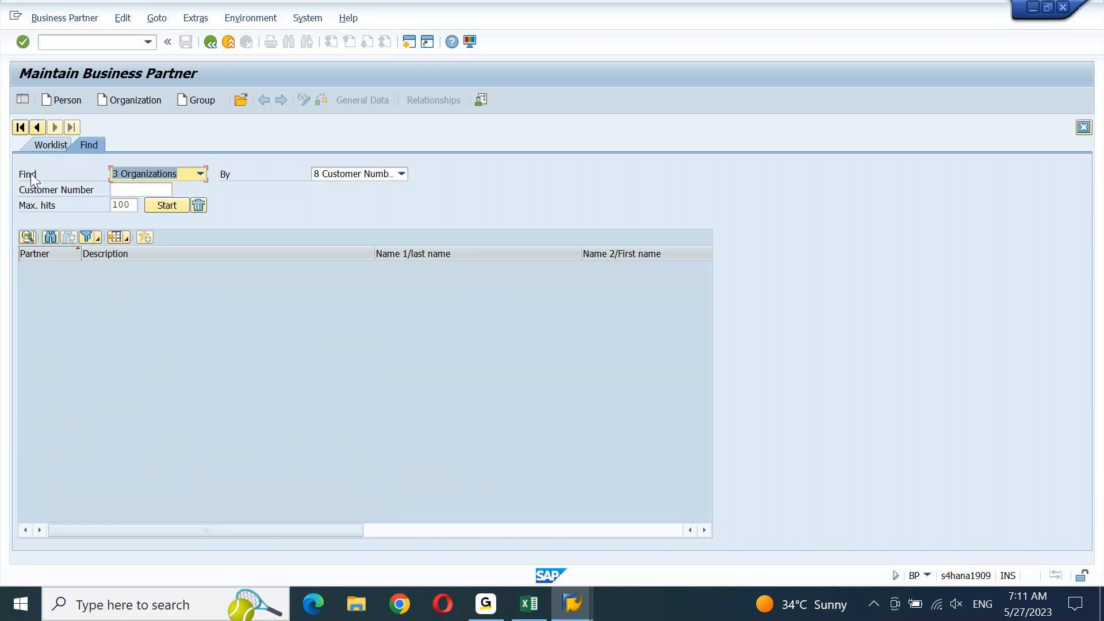
{"action": "left_click", "coordinate": [200, 174]}
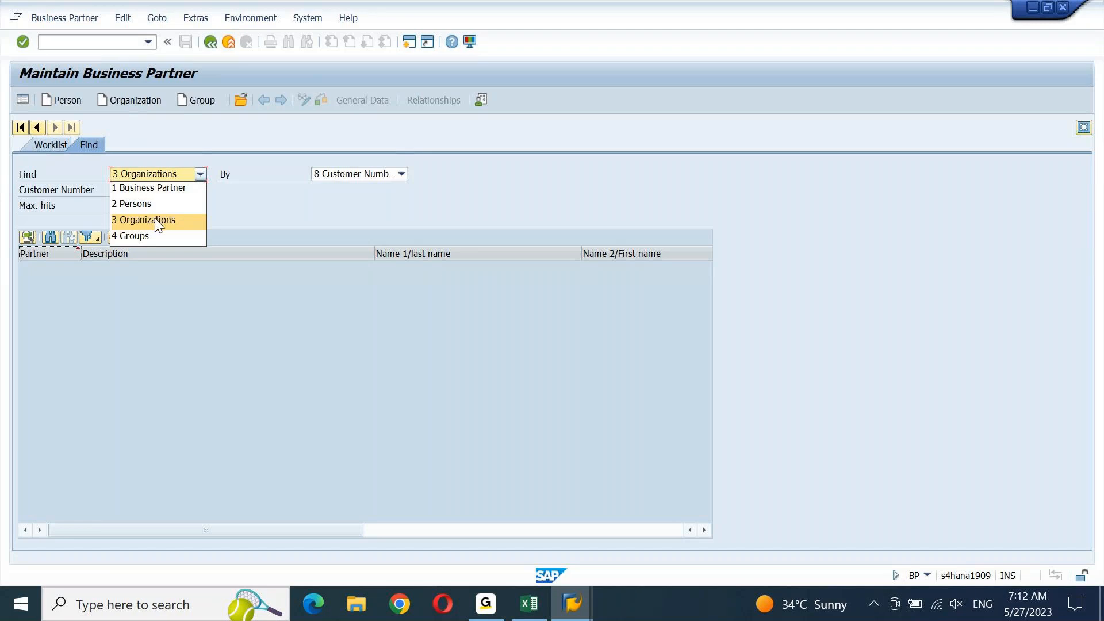
{"action": "left_click", "coordinate": [159, 188]}
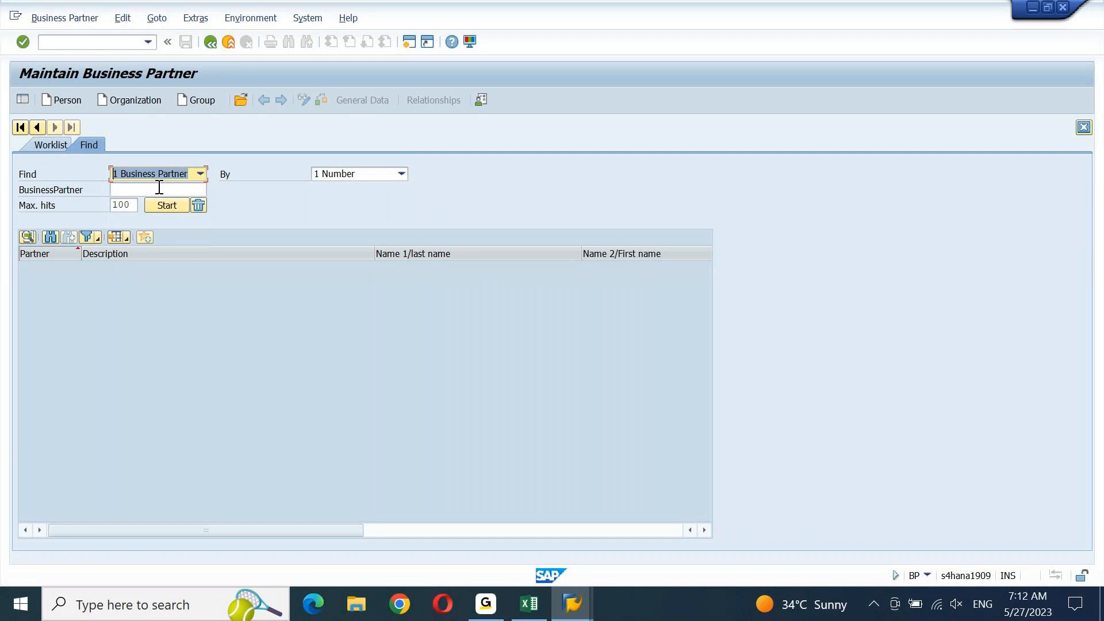
{"action": "left_click", "coordinate": [402, 174]}
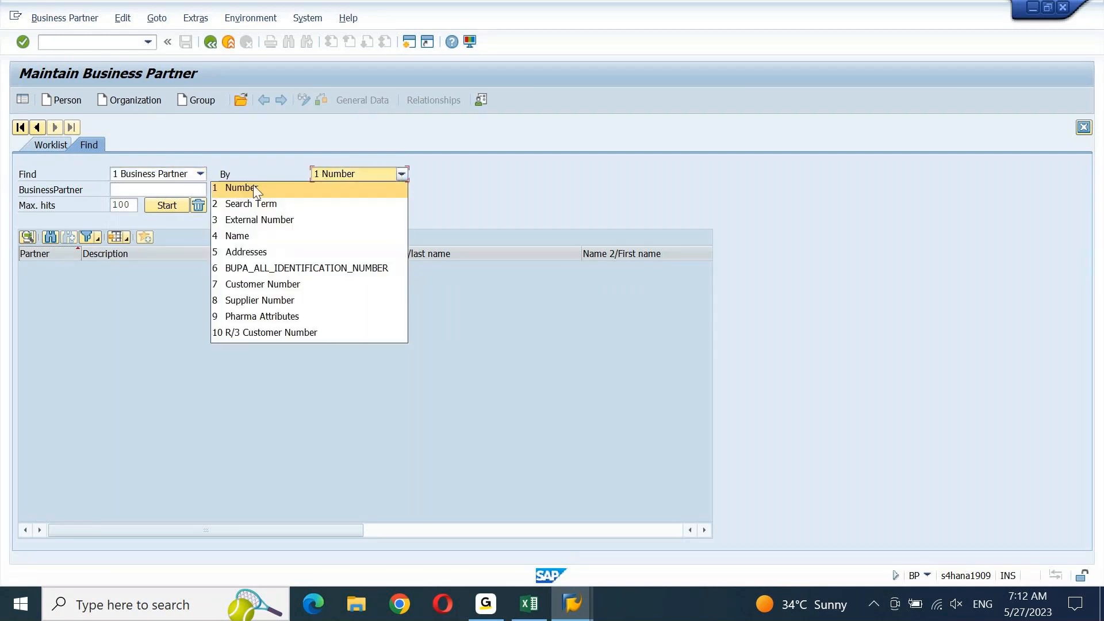
{"action": "left_click", "coordinate": [257, 220]}
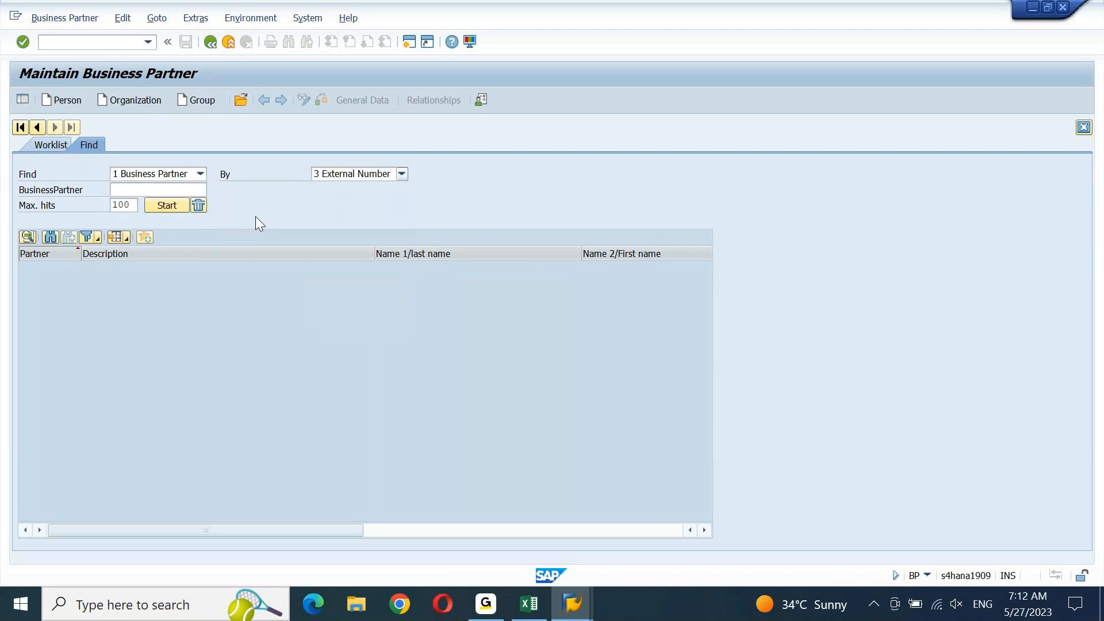
{"action": "left_click", "coordinate": [399, 175]}
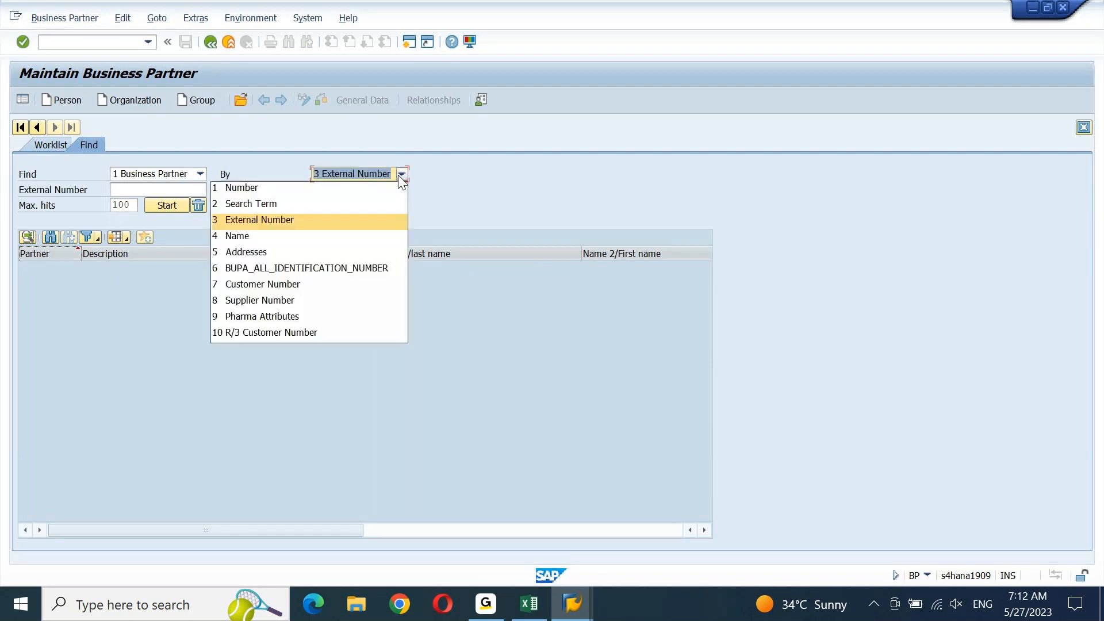
{"action": "left_click", "coordinate": [278, 195]}
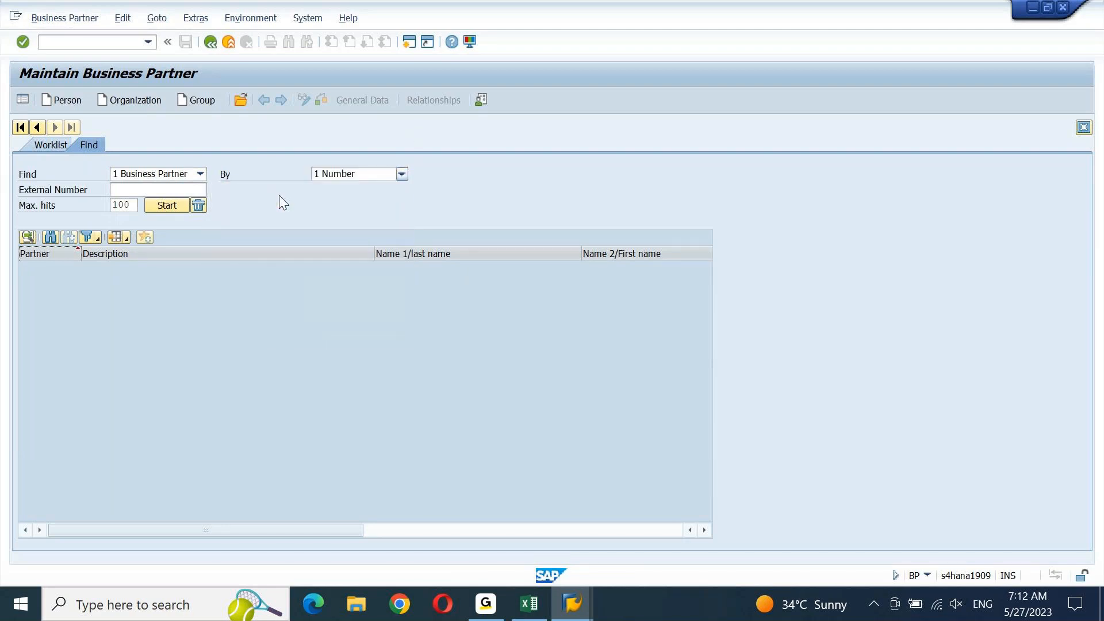
{"action": "left_click", "coordinate": [200, 189]}
{"action": "type", "text": "7000003001"}
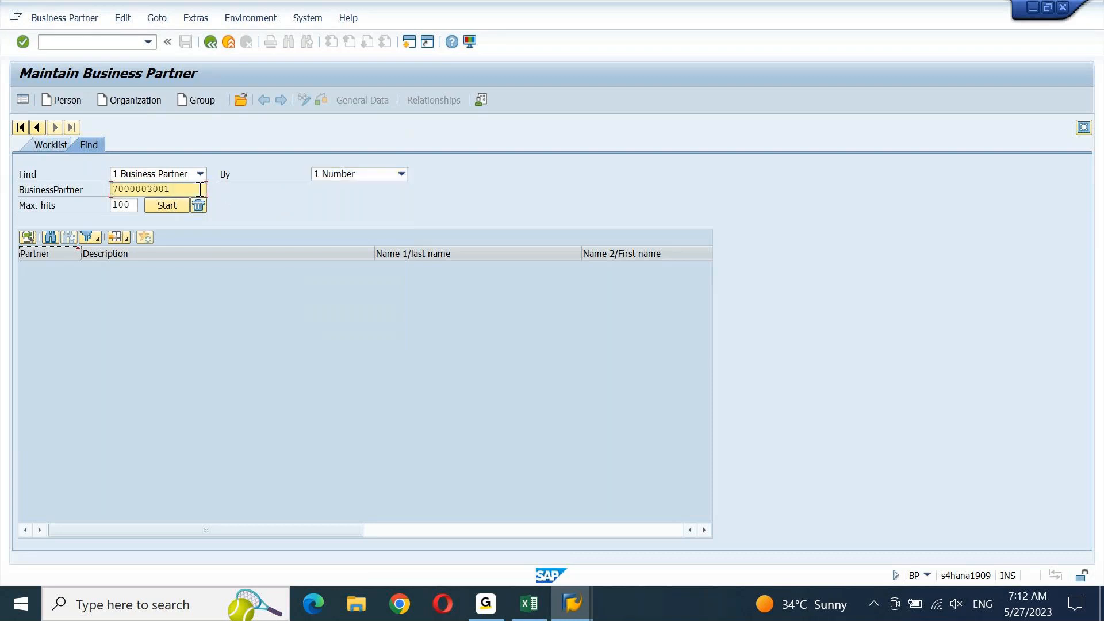
{"action": "left_click", "coordinate": [170, 205]}
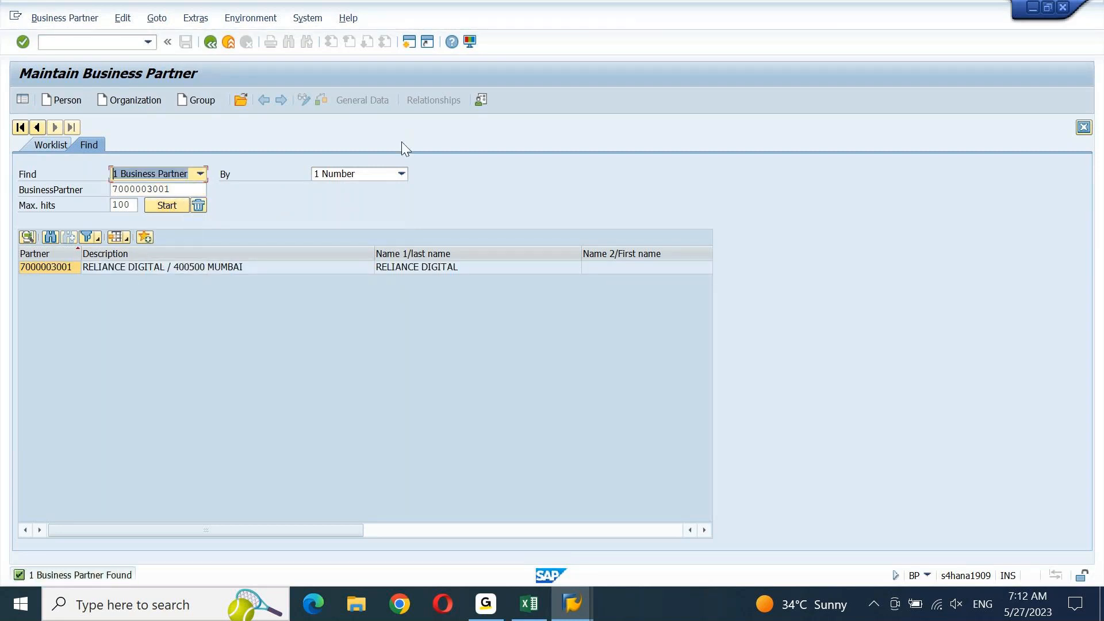
{"action": "left_click", "coordinate": [401, 174]}
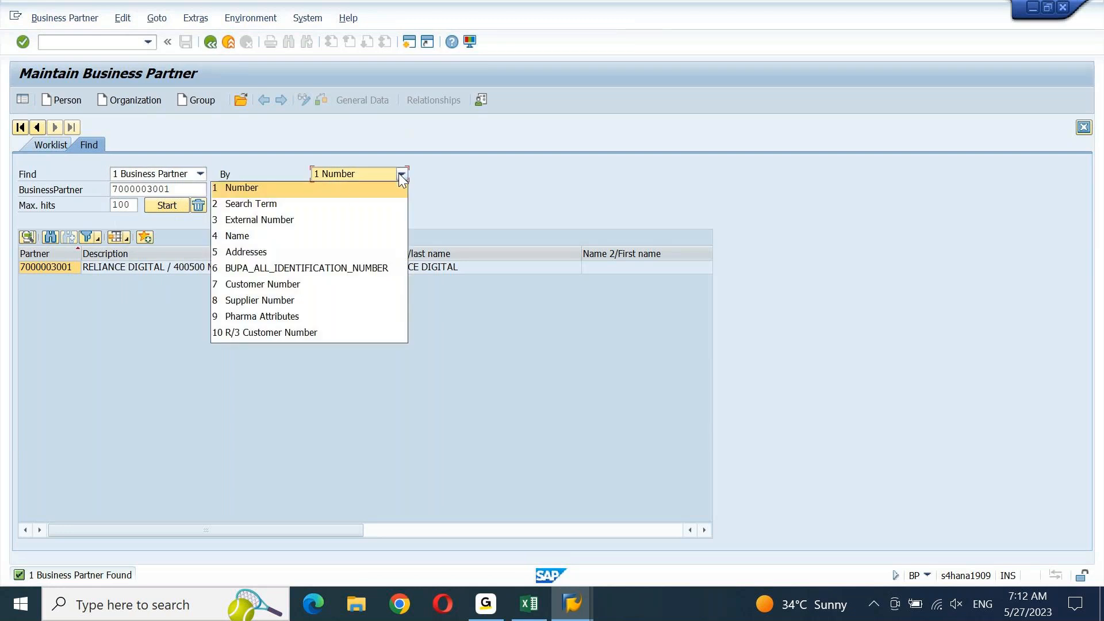
{"action": "left_click", "coordinate": [290, 237]}
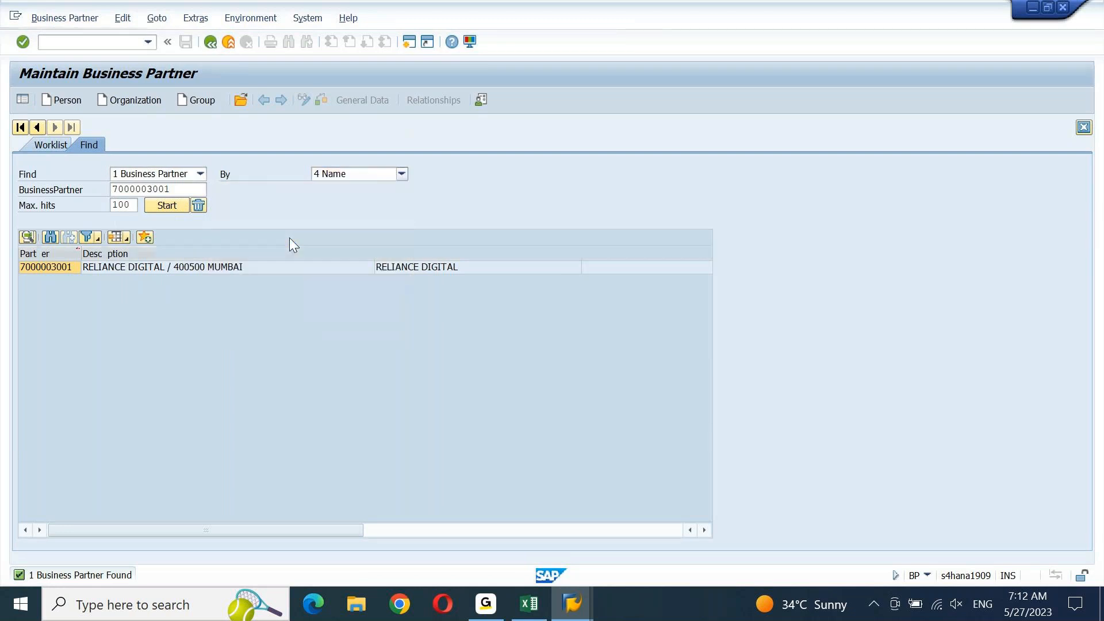
{"action": "left_click", "coordinate": [184, 191]}
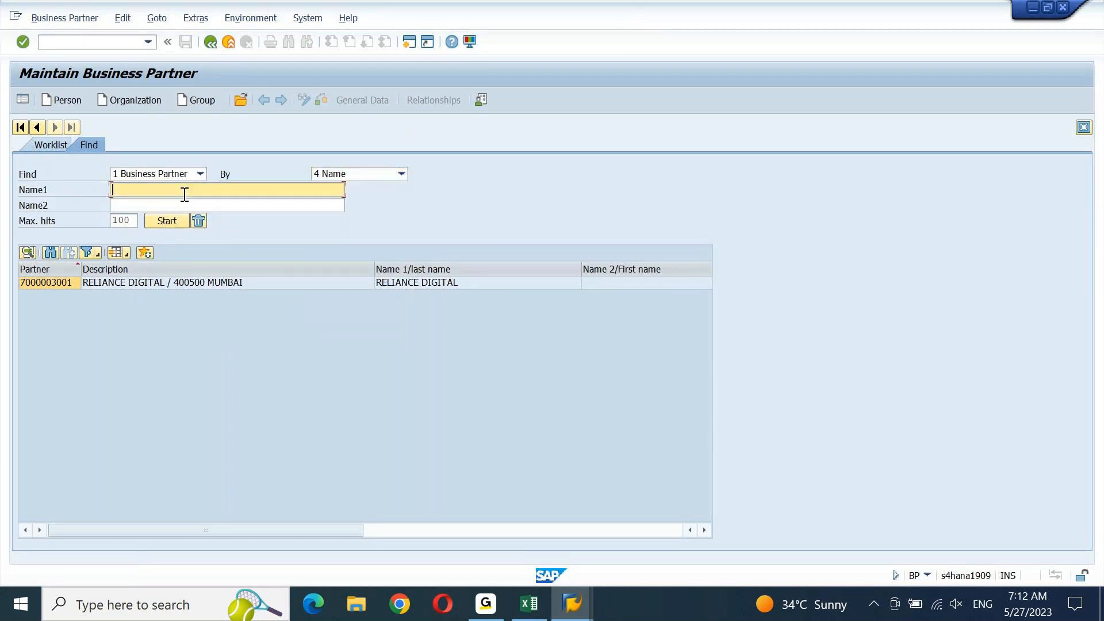
{"action": "type", "text": "*RELIANCE*"}
{"action": "key", "text": "Return"}
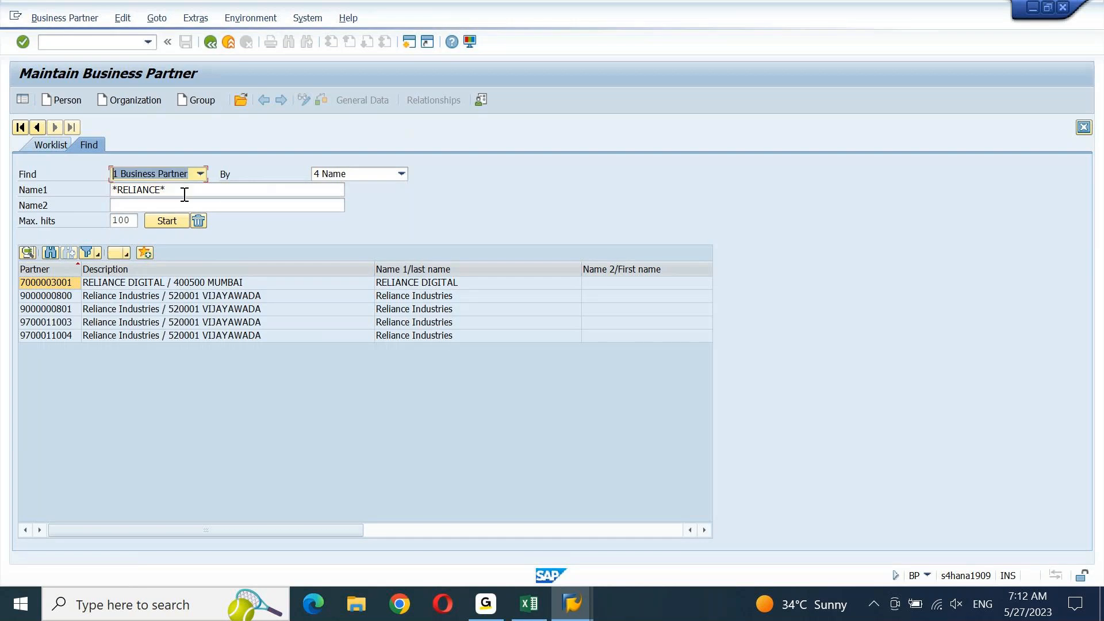
{"action": "left_click", "coordinate": [234, 282]}
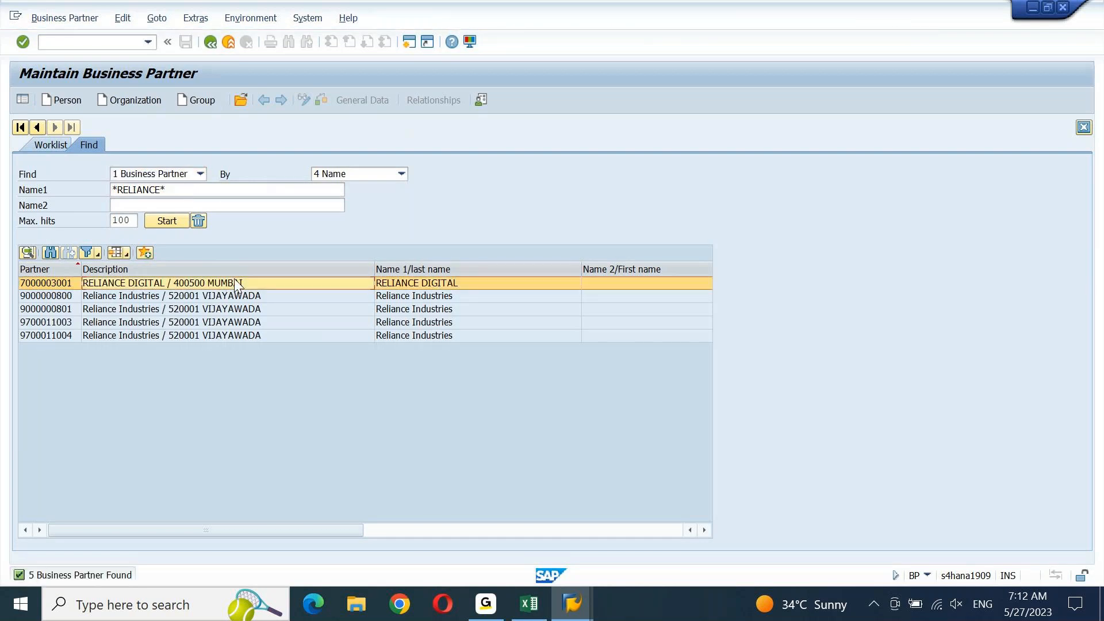
{"action": "double_click", "coordinate": [50, 284]}
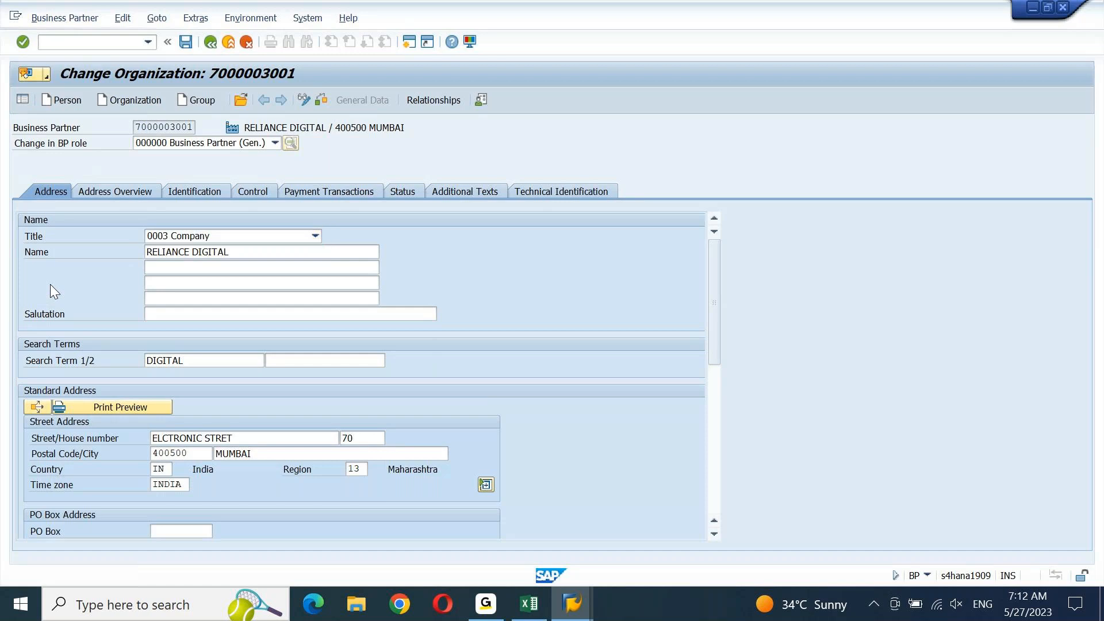
{"action": "key", "text": "F3"}
{"action": "type", "text": "BP"}
{"action": "key", "text": "Return"}
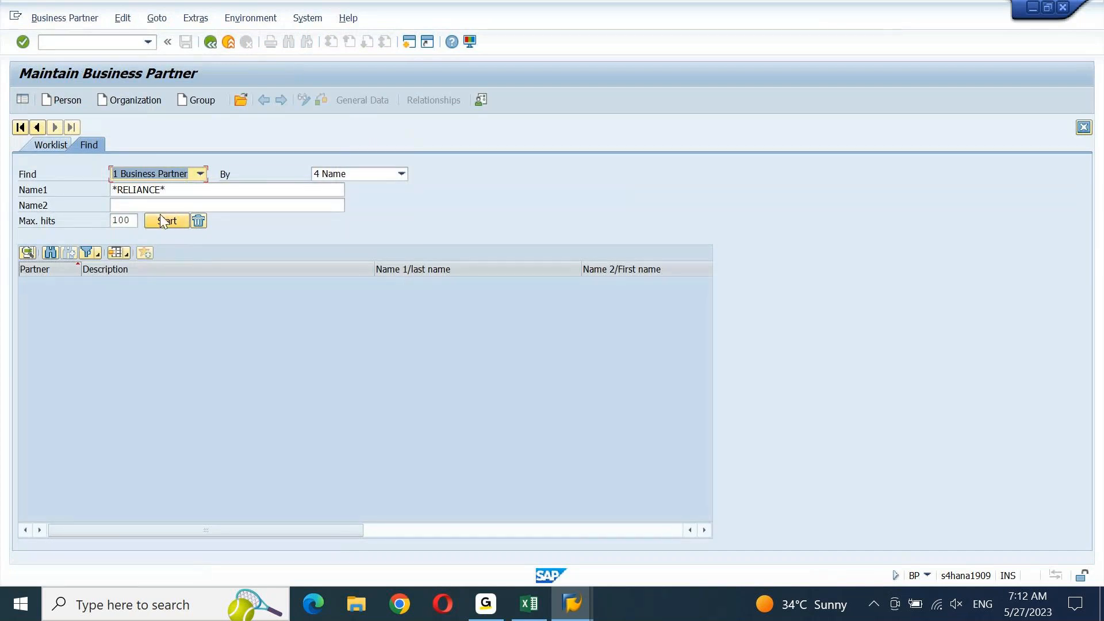
{"action": "left_click", "coordinate": [239, 103]}
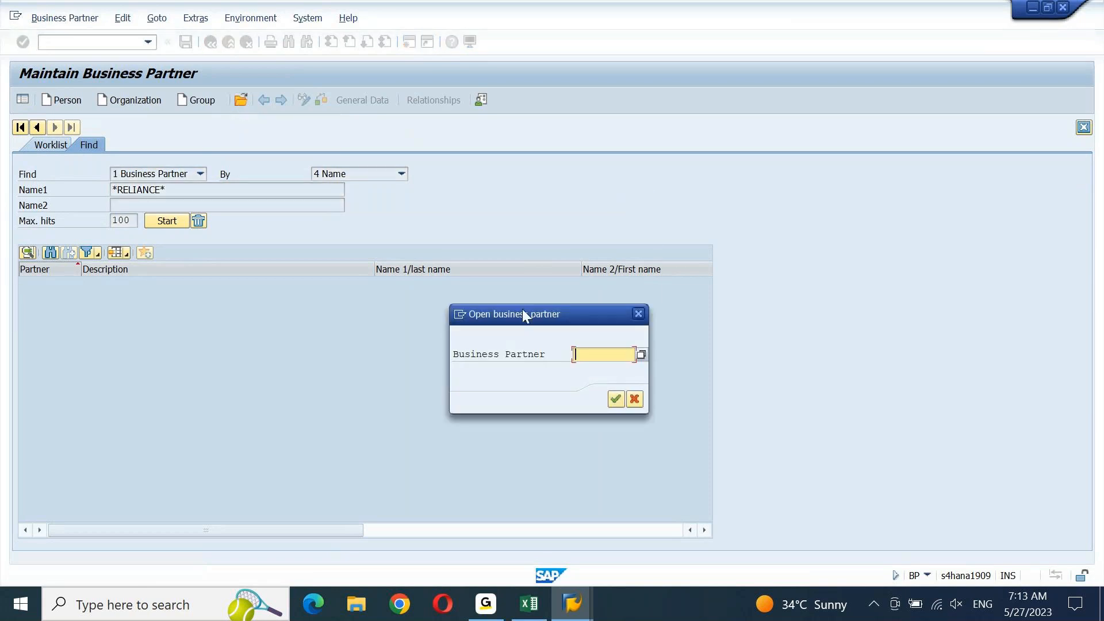
{"action": "left_click_drag", "start_coordinate": [522, 309], "coordinate": [526, 197]}
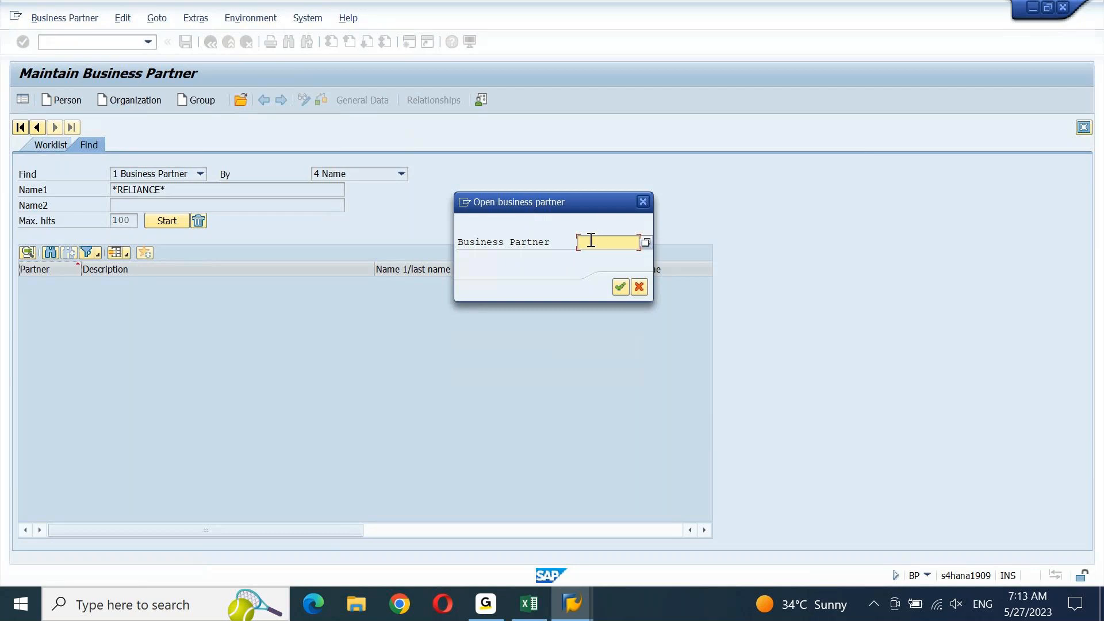
{"action": "key", "text": "ctrl+v"}
{"action": "left_click", "coordinate": [620, 287]}
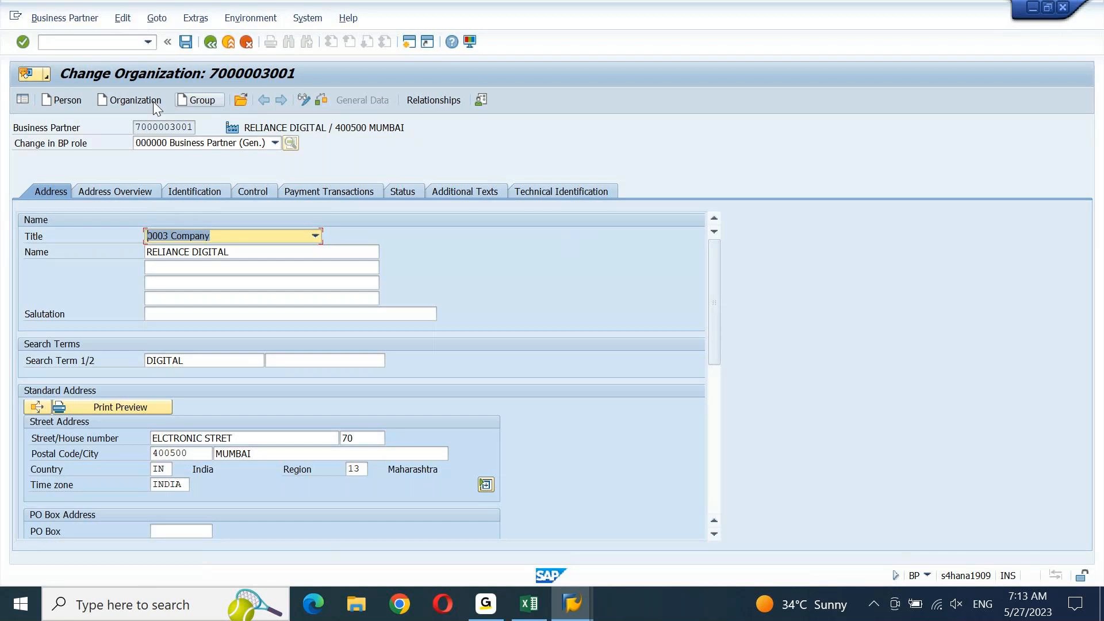
{"action": "left_click", "coordinate": [303, 100]}
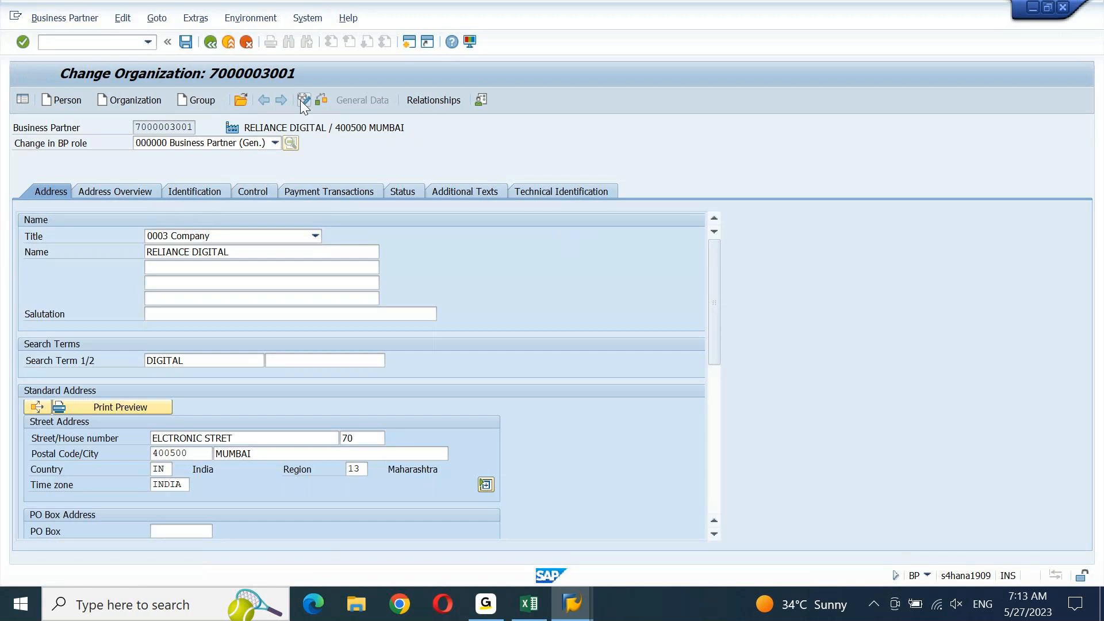
{"action": "left_click", "coordinate": [300, 100]}
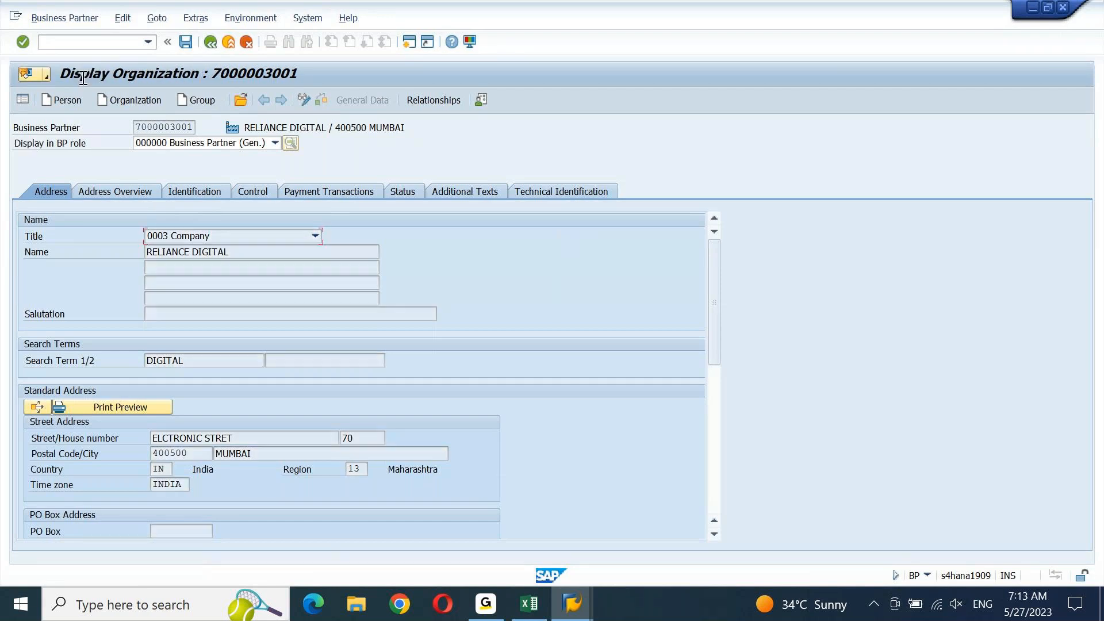
{"action": "left_click", "coordinate": [281, 142]}
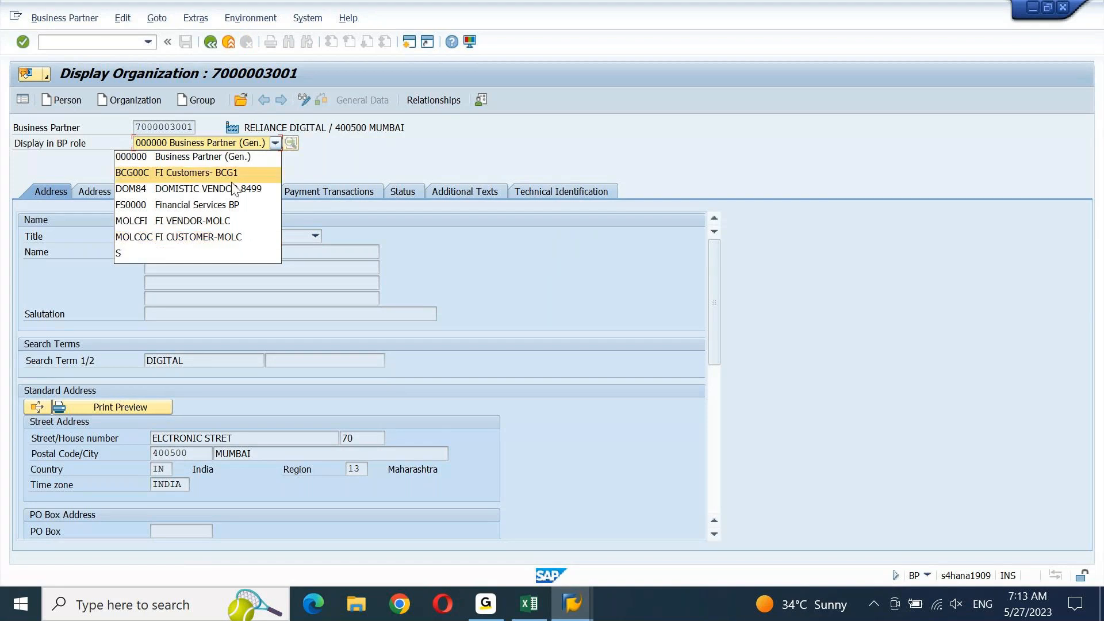
{"action": "left_click", "coordinate": [260, 150]}
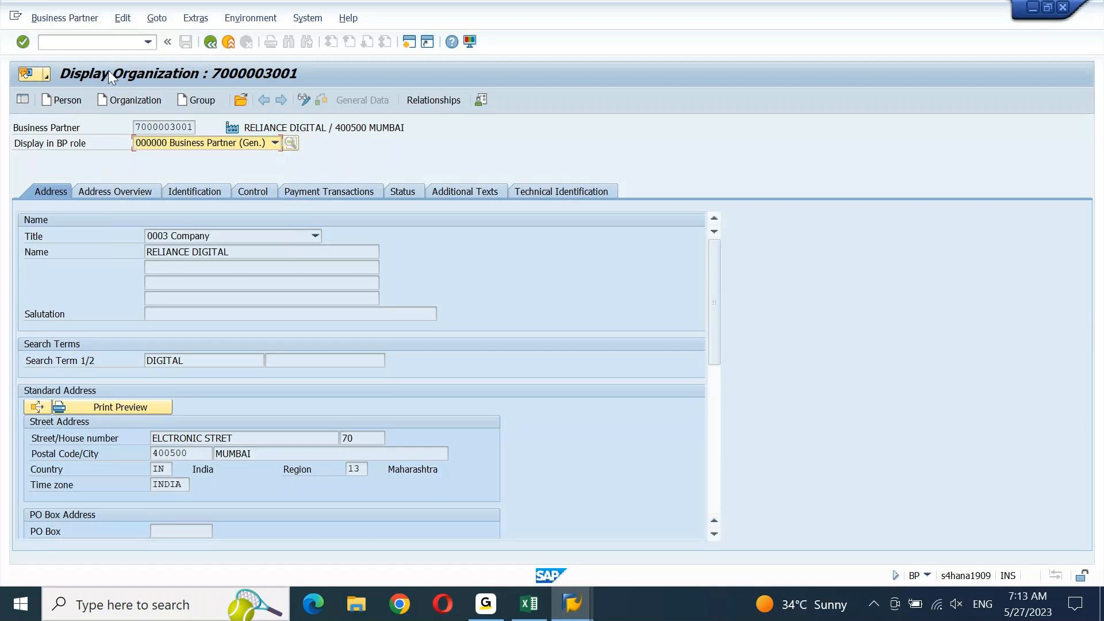
{"action": "left_click", "coordinate": [302, 100]}
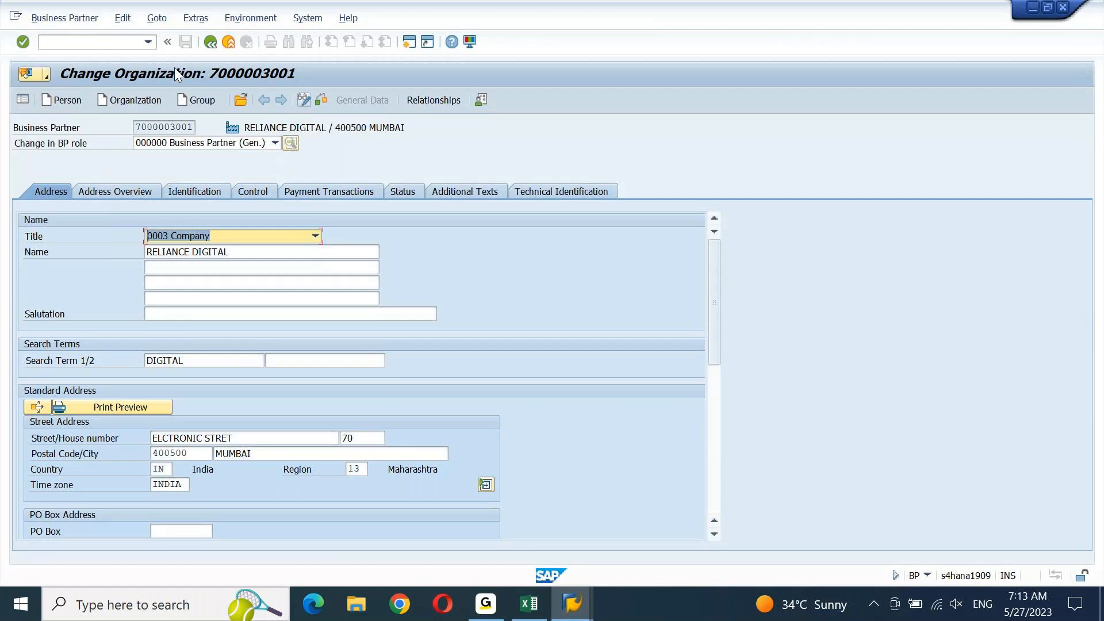
Scroll the BP role list down to the FLVN vendor roles, then bring up the FICO workbook
{"action": "left_click", "coordinate": [275, 143]}
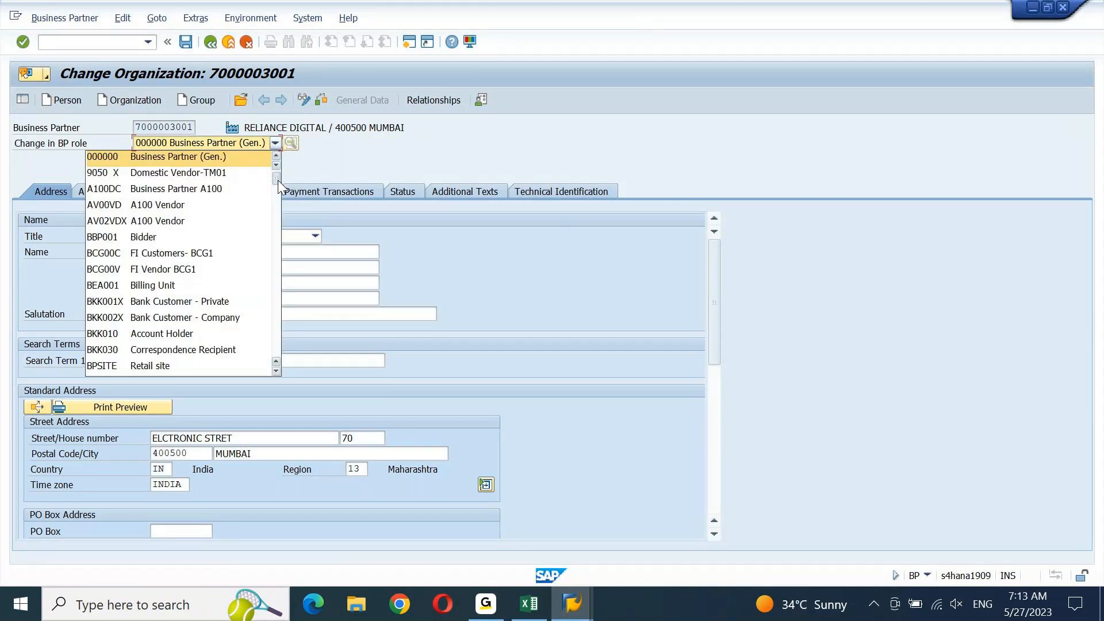
{"action": "left_click_drag", "start_coordinate": [278, 181], "coordinate": [264, 213]}
{"action": "key", "text": "Escape"}
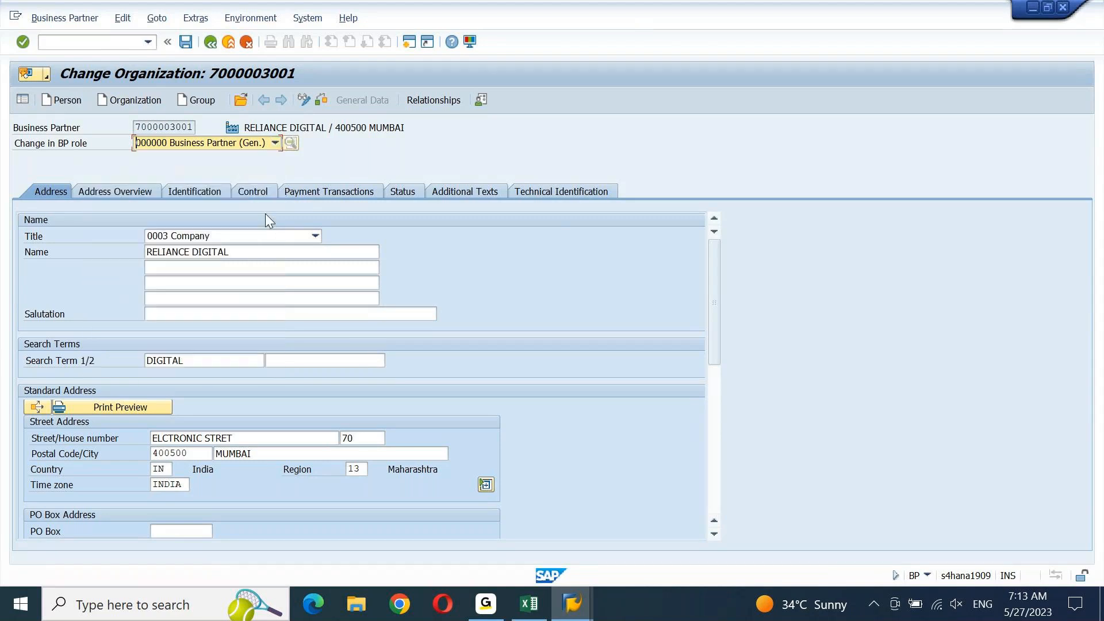
{"action": "left_click", "coordinate": [272, 142]}
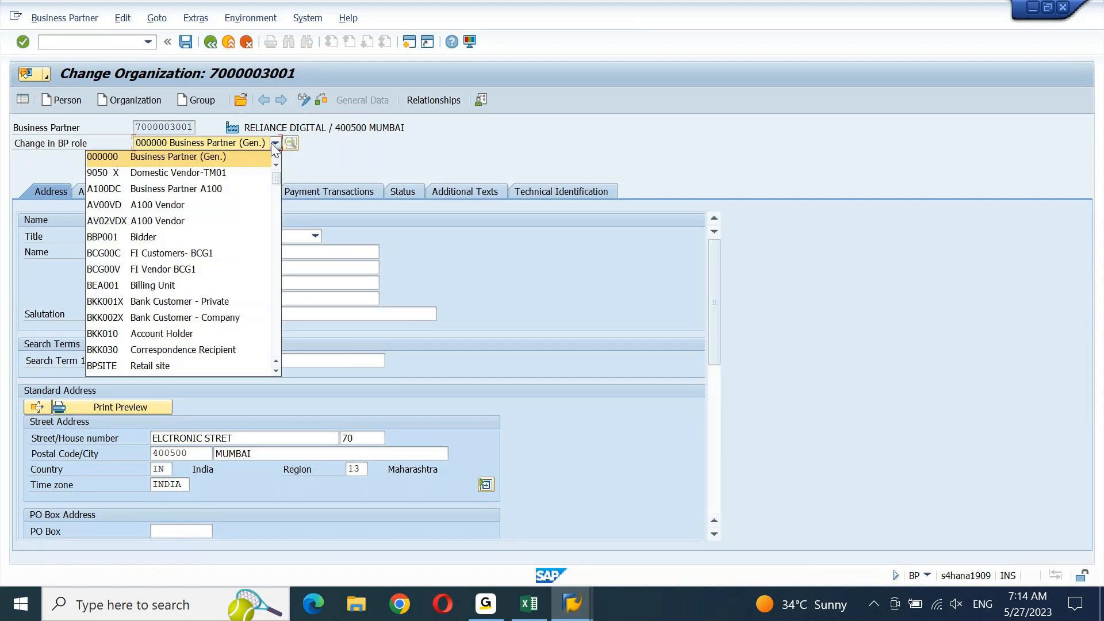
{"action": "left_click_drag", "start_coordinate": [278, 178], "coordinate": [275, 214]}
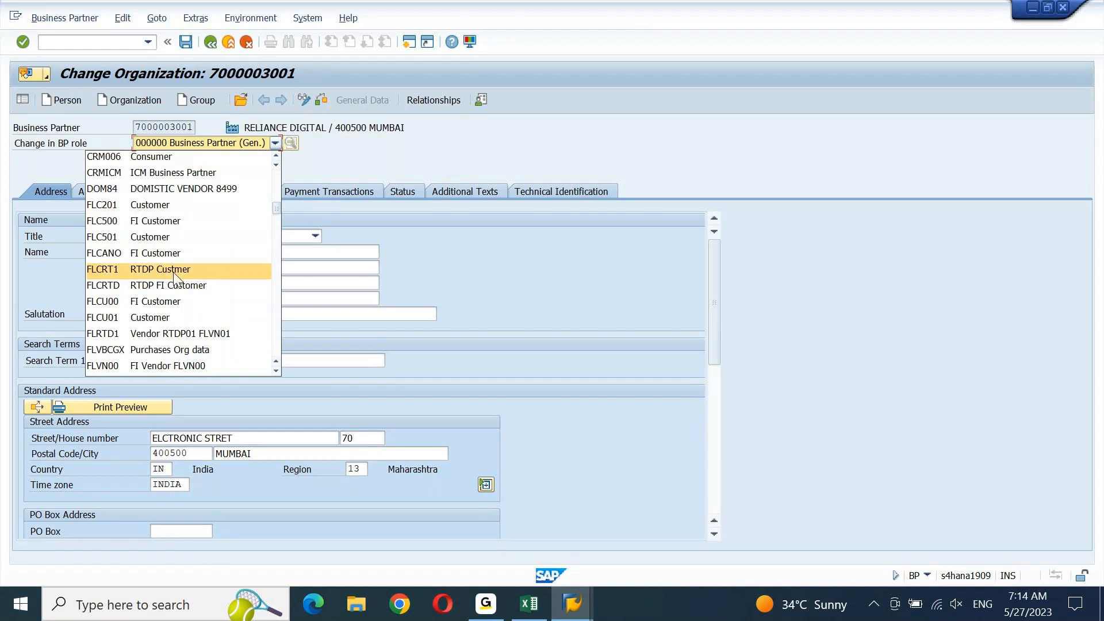
{"action": "left_click", "coordinate": [278, 371]}
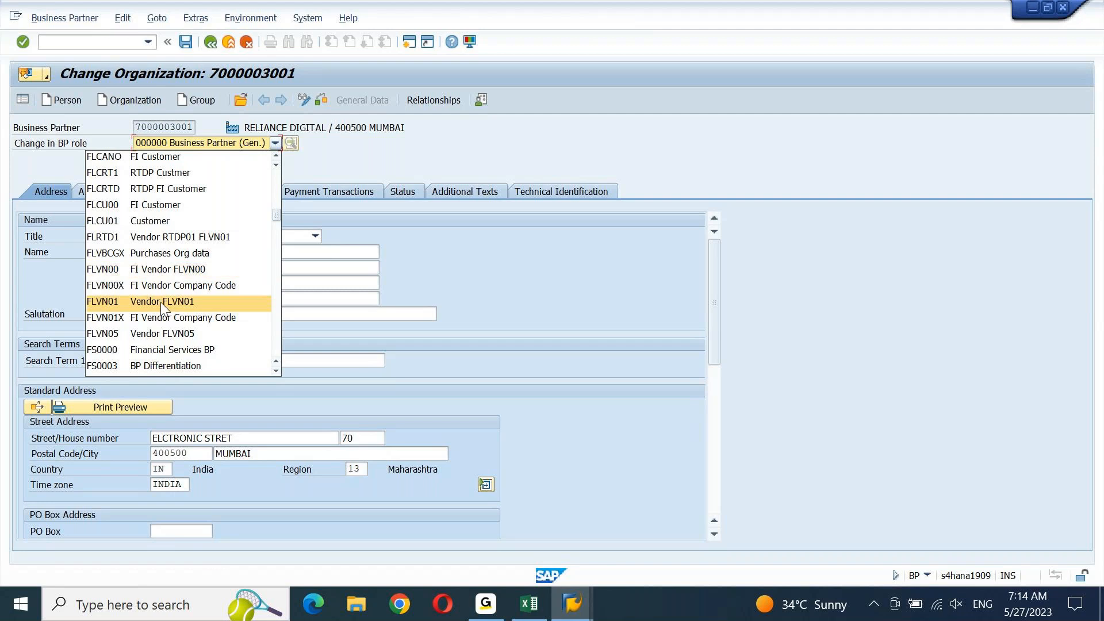
{"action": "left_click", "coordinate": [521, 610]}
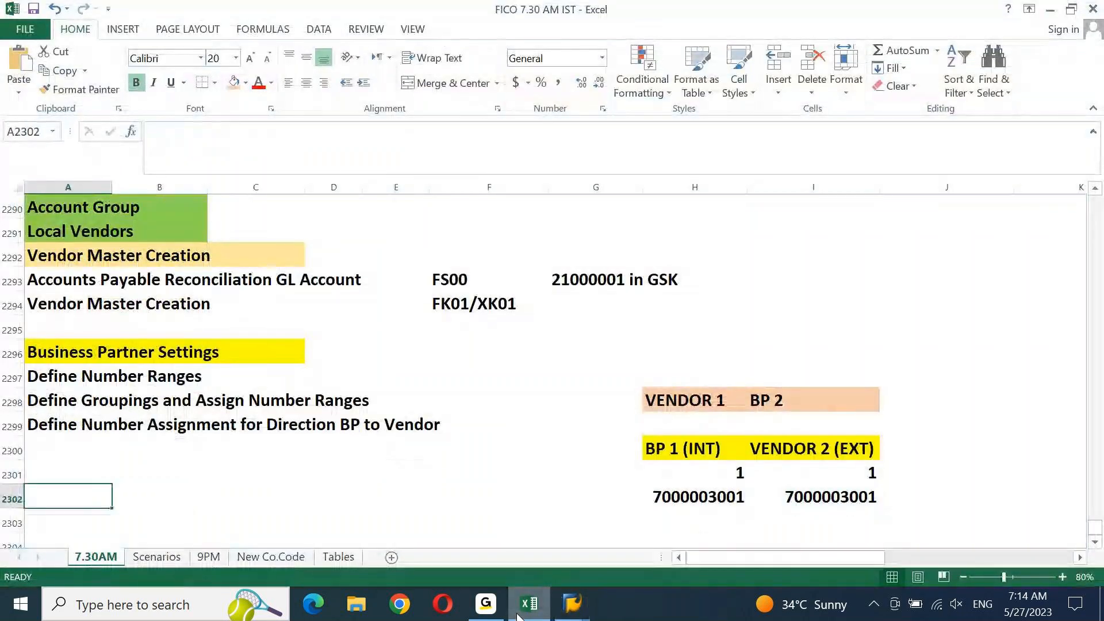
Enter 'BP ROLE FOR VENDOR: FLVN00 & FLVN01' in cell A2302 and return to SAP
{"action": "type", "text": "BP ROLE FO"}
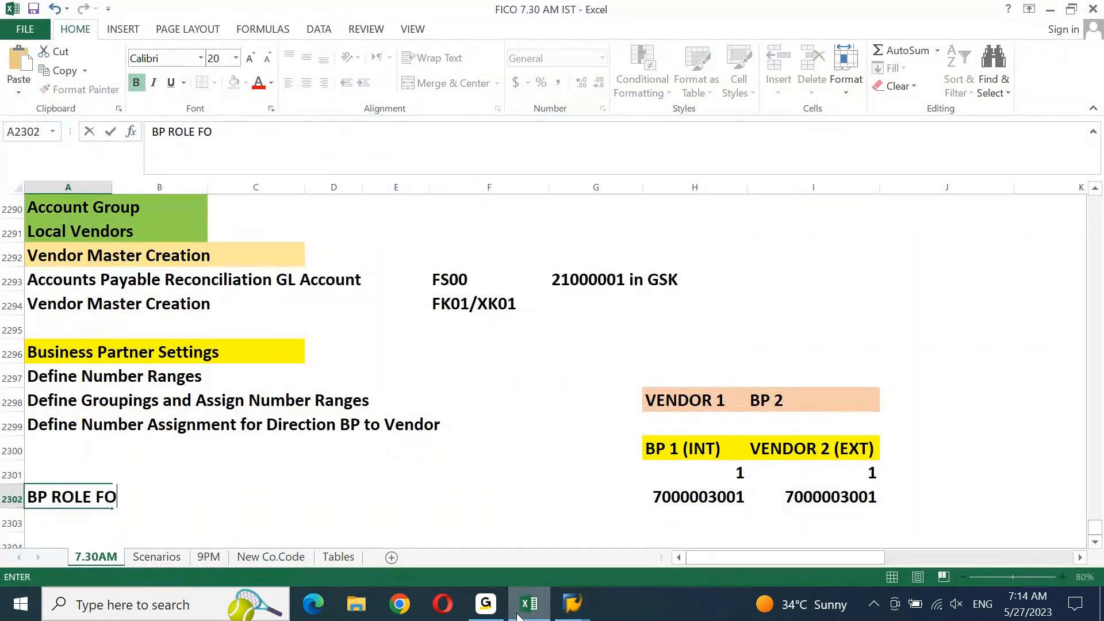
{"action": "type", "text": "VENDOR"}
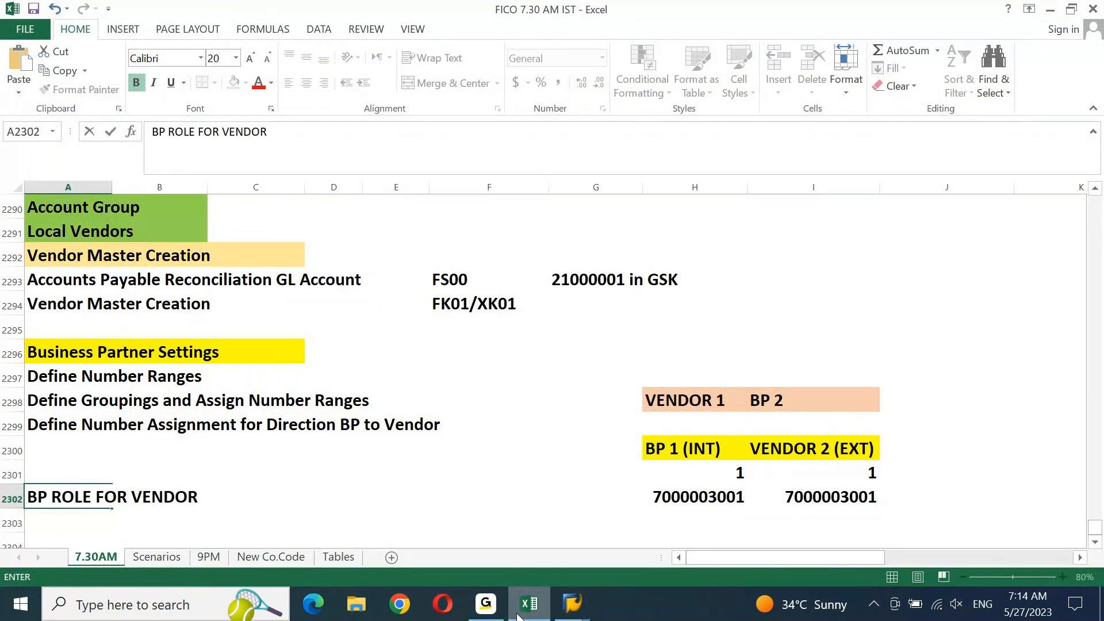
{"action": "type", "text": ": FL"}
{"action": "type", "text": "VN00 & FL"}
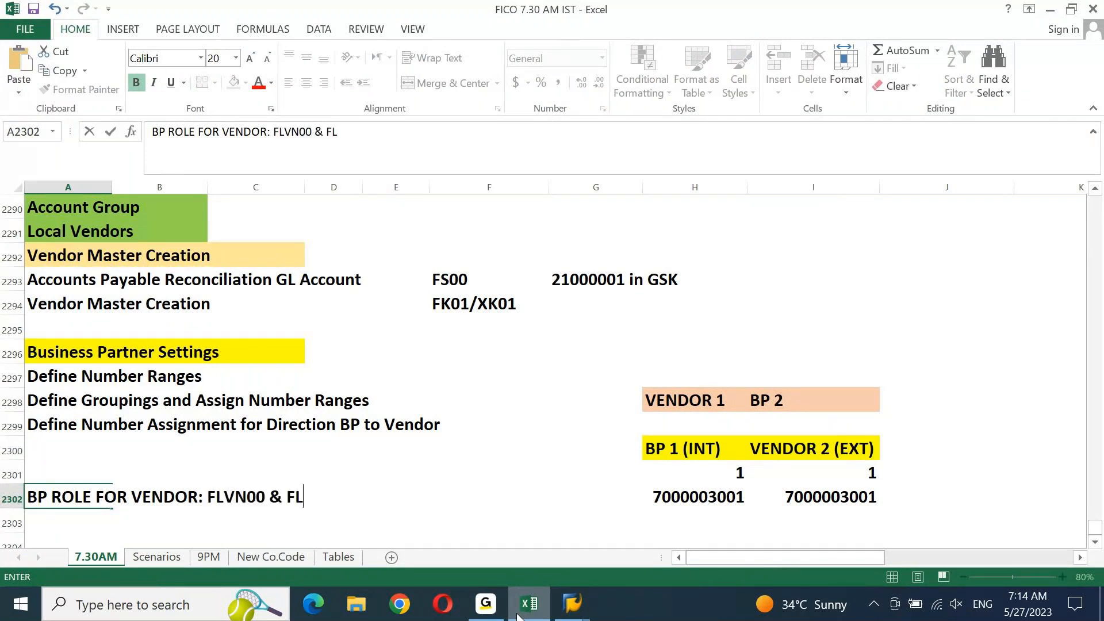
{"action": "type", "text": "VN01"}
{"action": "key", "text": "Return"}
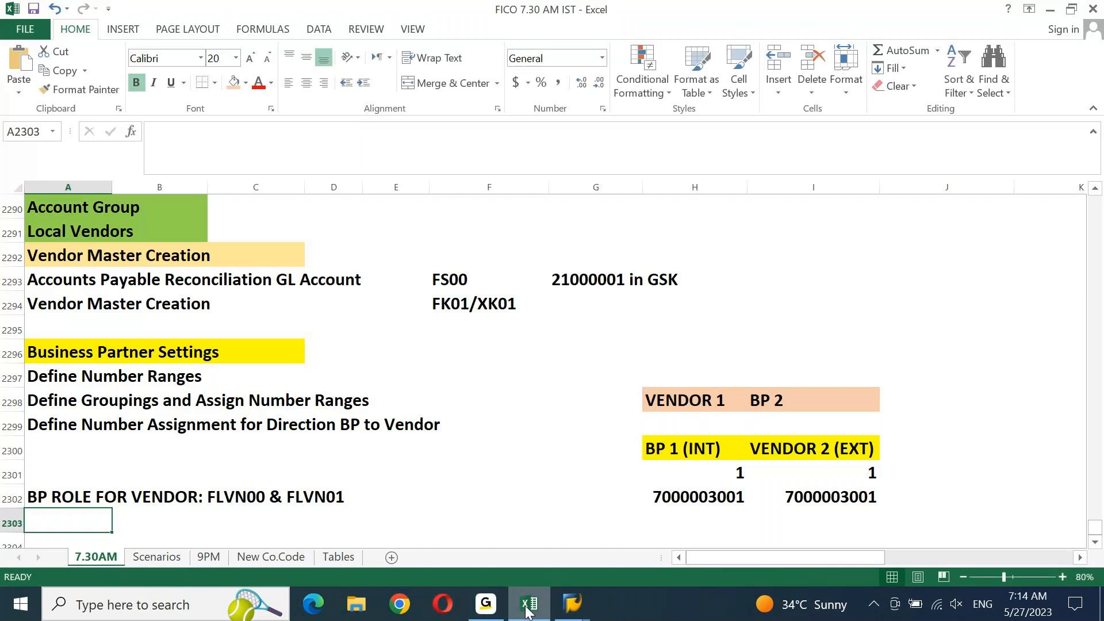
{"action": "left_click", "coordinate": [572, 604]}
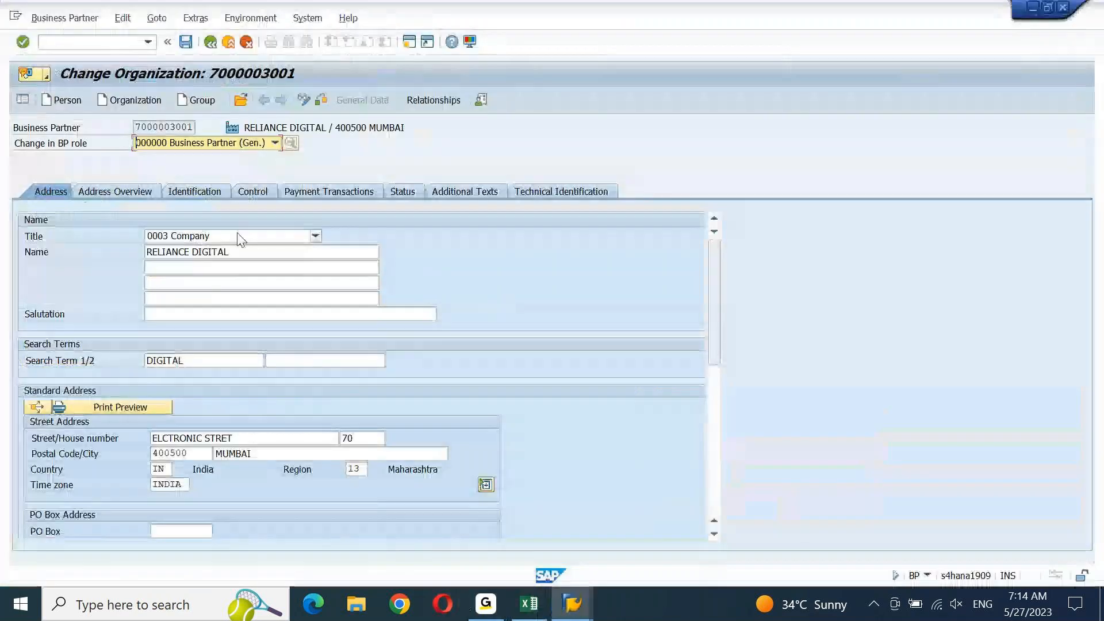
{"action": "left_click", "coordinate": [272, 142]}
{"action": "left_click_drag", "start_coordinate": [276, 178], "coordinate": [275, 208]}
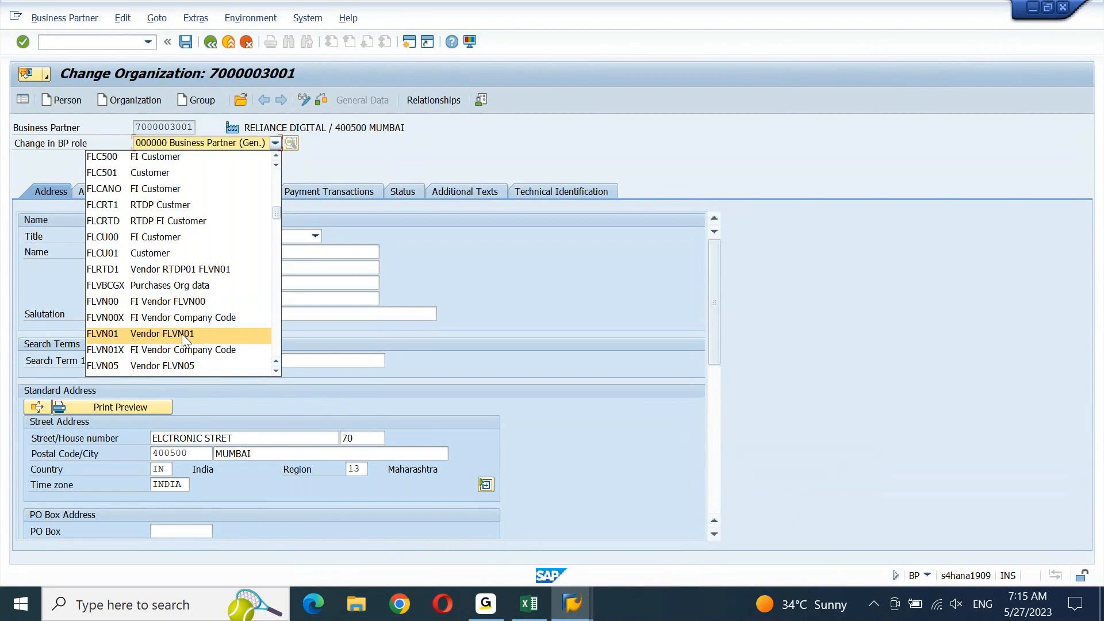
{"action": "left_click", "coordinate": [194, 303]}
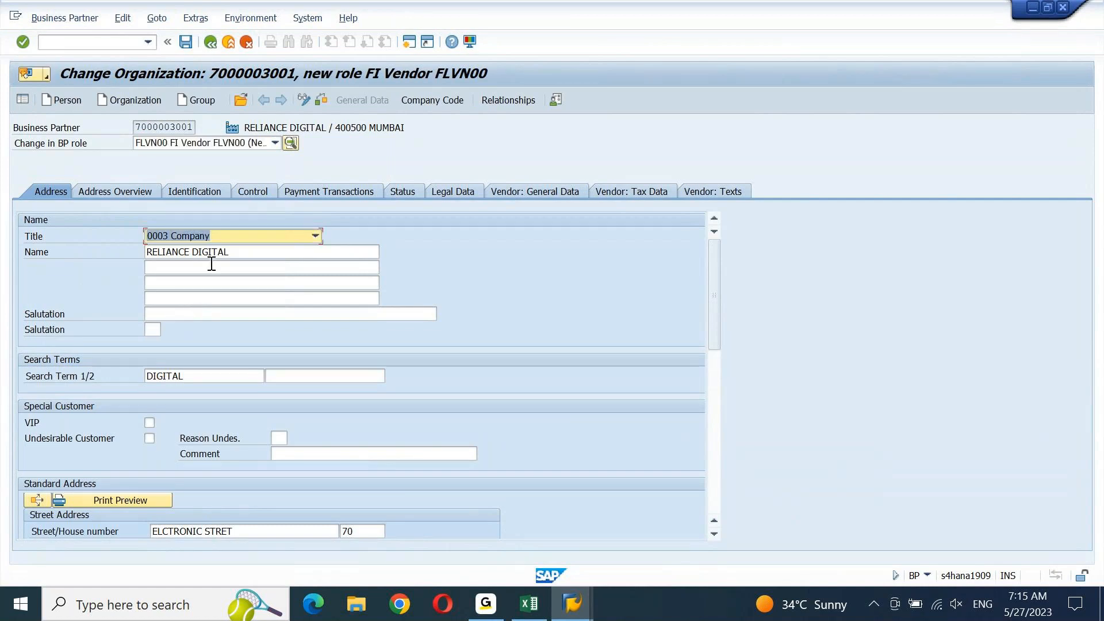
Set the partner's communication language to EN English on the Address tab
{"action": "left_click_drag", "start_coordinate": [716, 271], "coordinate": [715, 412]}
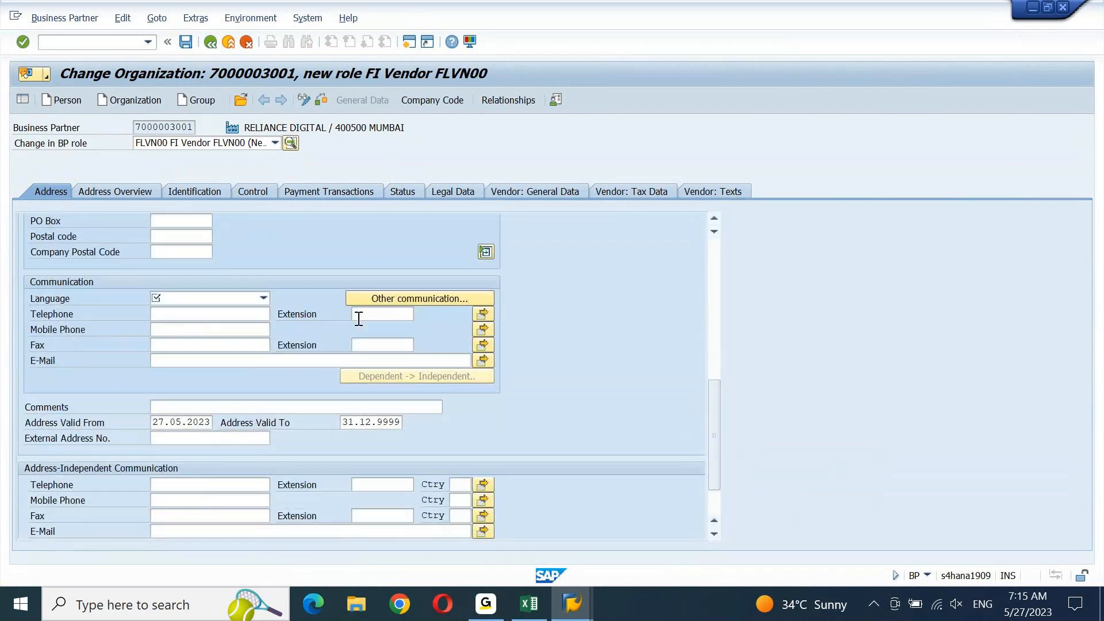
{"action": "left_click", "coordinate": [264, 298]}
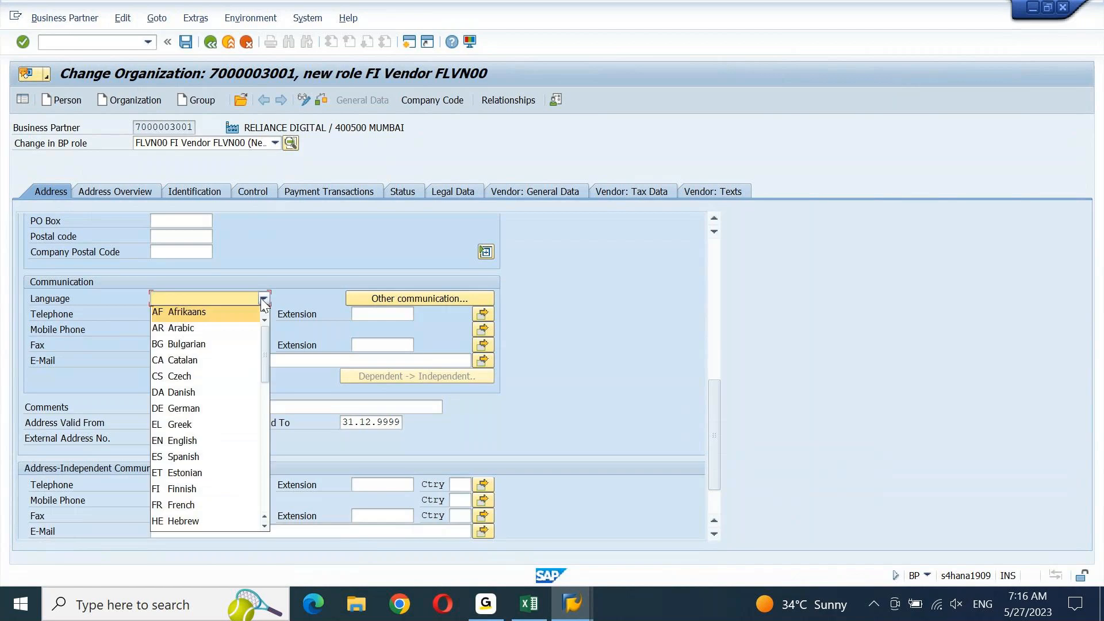
{"action": "left_click", "coordinate": [190, 442]}
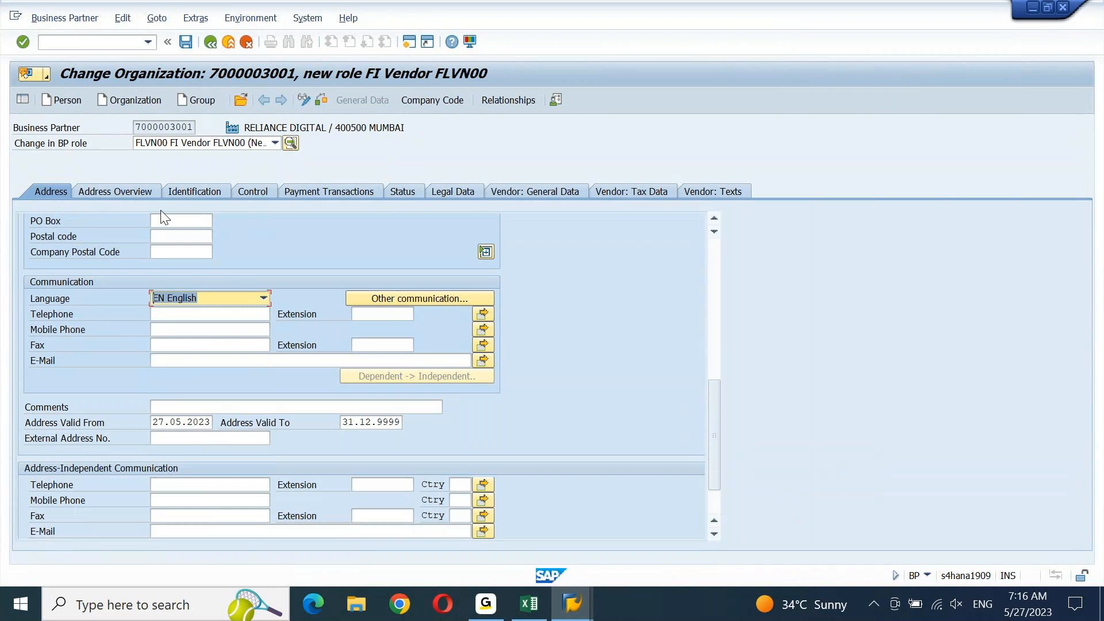
Check the Identification and Payment Transactions data, then the Internal vendor number in Vendor: General Data
{"action": "left_click", "coordinate": [206, 192]}
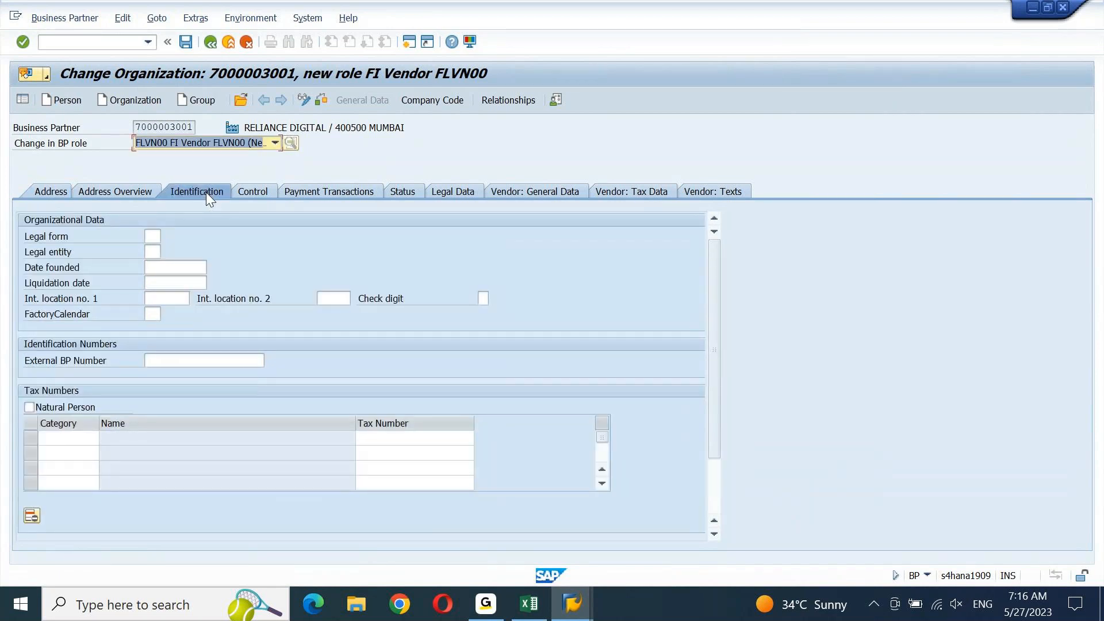
{"action": "left_click", "coordinate": [302, 191]}
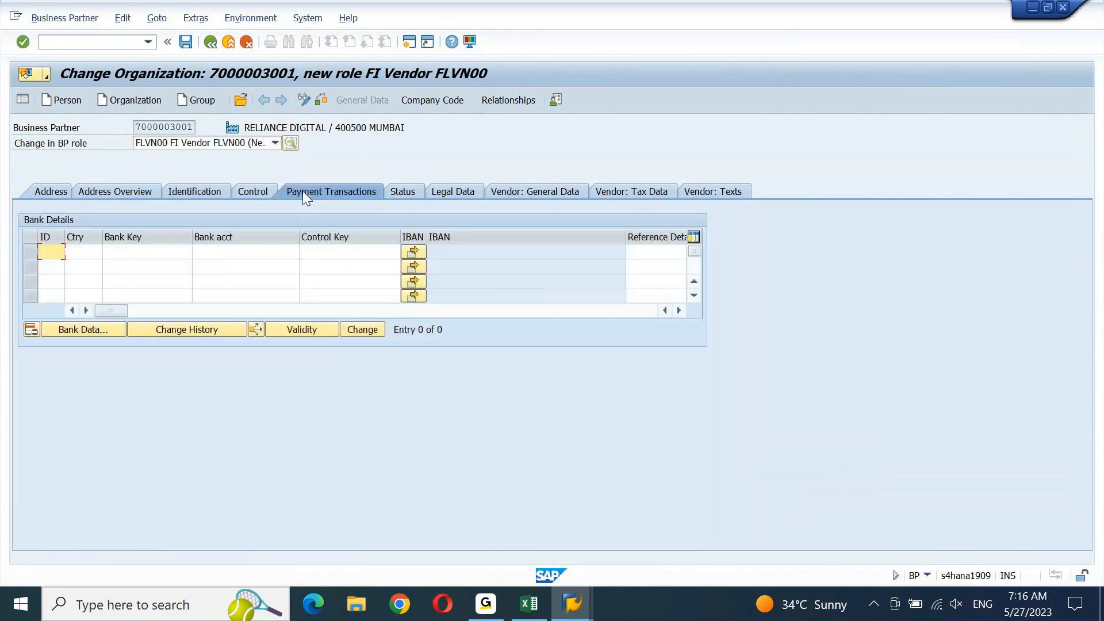
{"action": "left_click", "coordinate": [535, 194]}
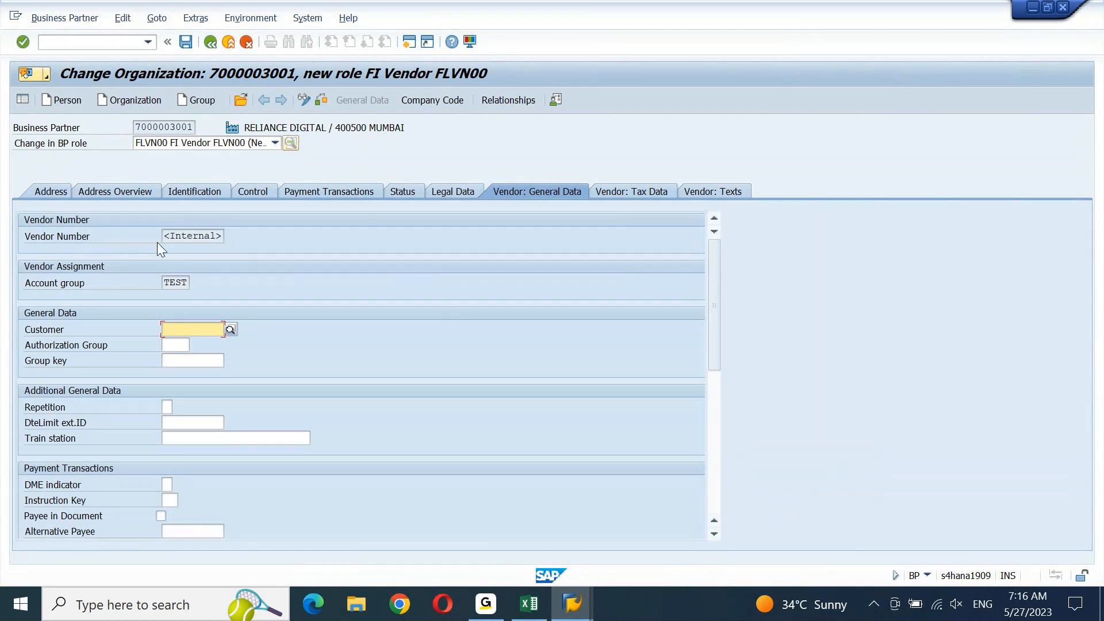
{"action": "left_click_drag", "start_coordinate": [166, 242], "coordinate": [215, 241]}
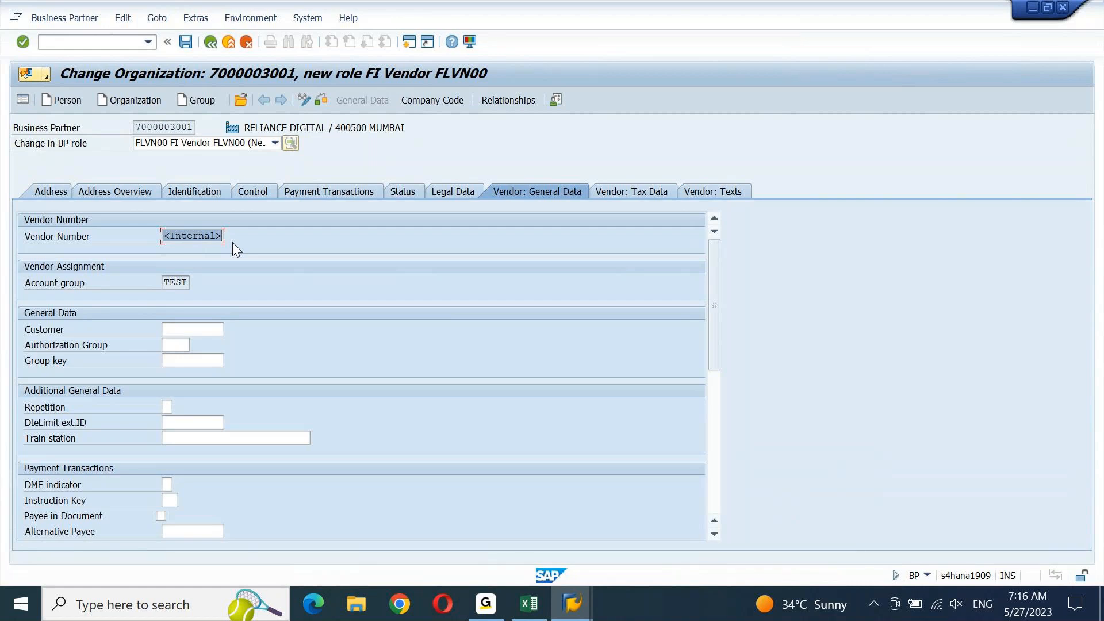
{"action": "left_click", "coordinate": [217, 240]}
{"action": "left_click_drag", "start_coordinate": [171, 238], "coordinate": [218, 238]}
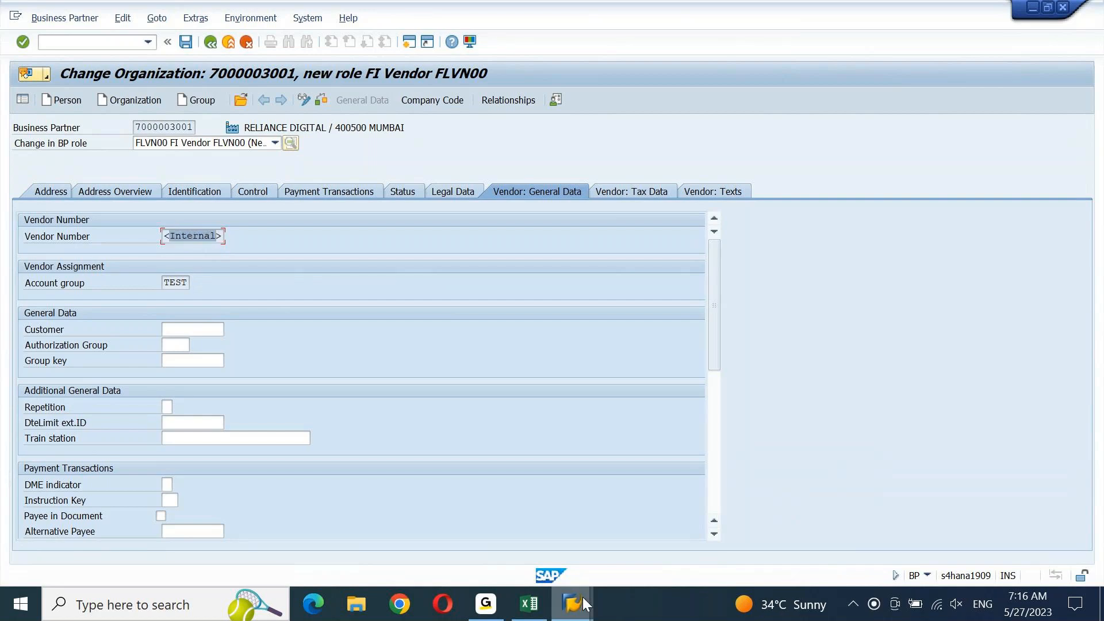
{"action": "mouse_move", "coordinate": [582, 596]}
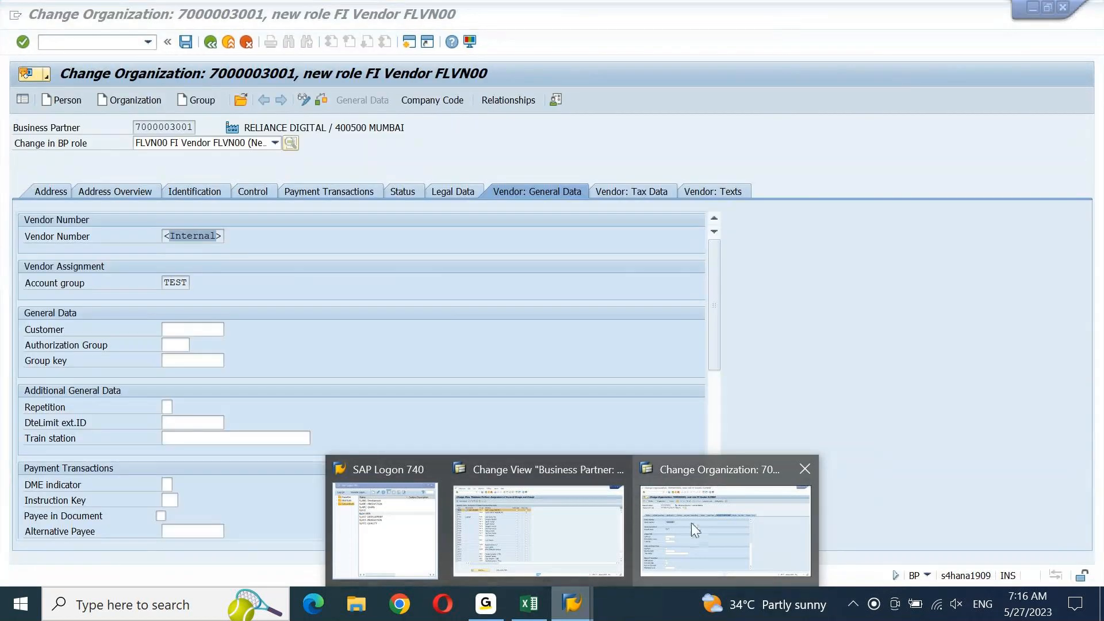
{"action": "left_click", "coordinate": [691, 523]}
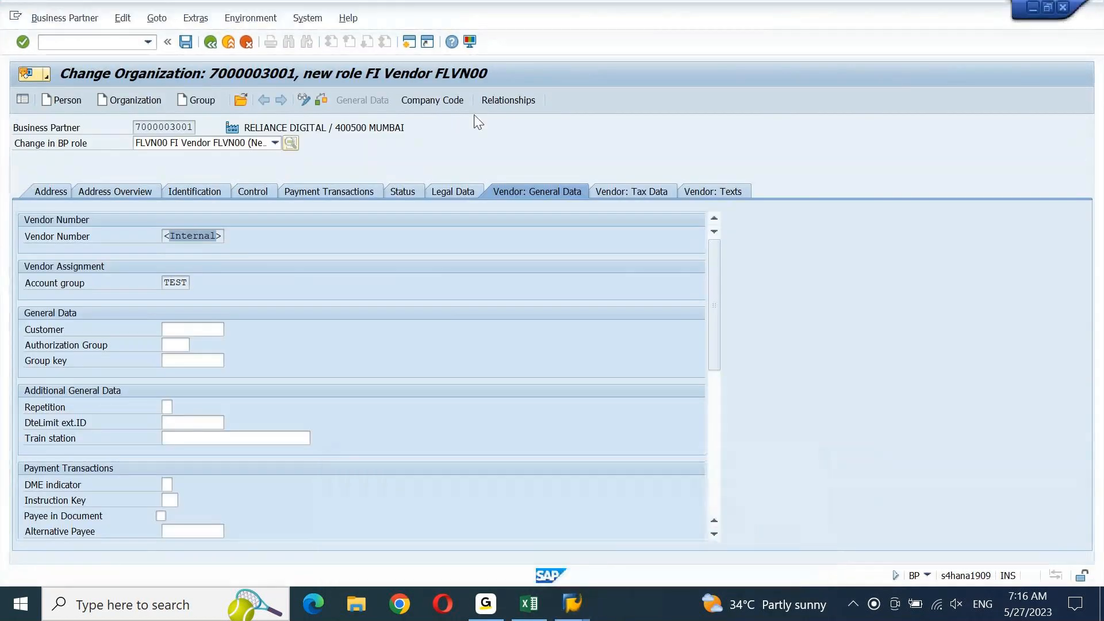
In a new session, run XKN1 and open the vendor number intervals for editing
{"action": "left_click", "coordinate": [409, 42]}
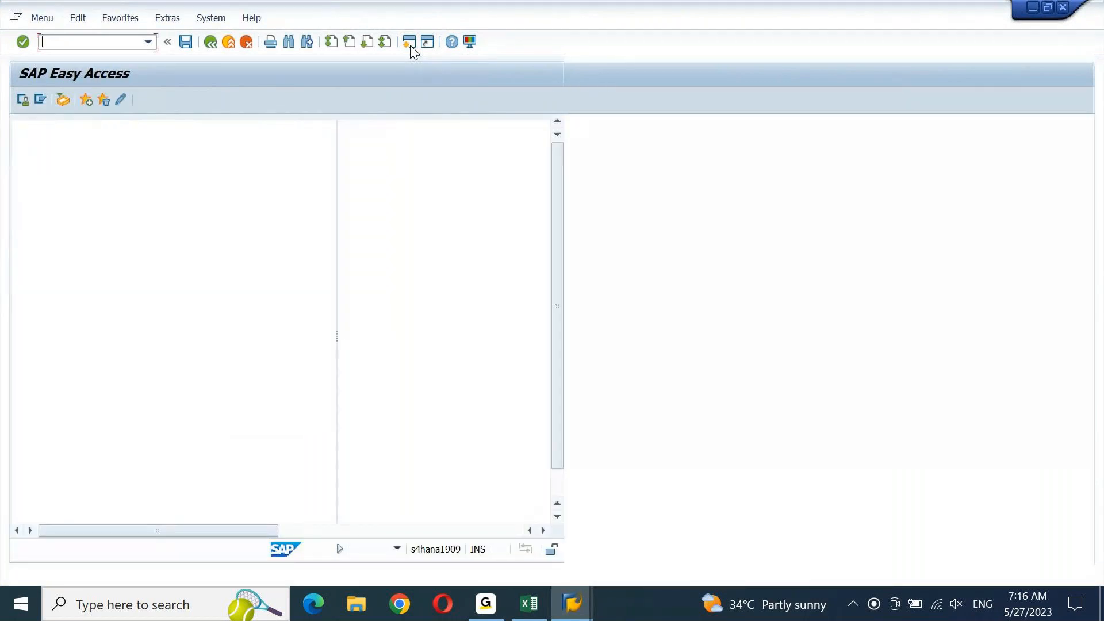
{"action": "type", "text": "XKN1"}
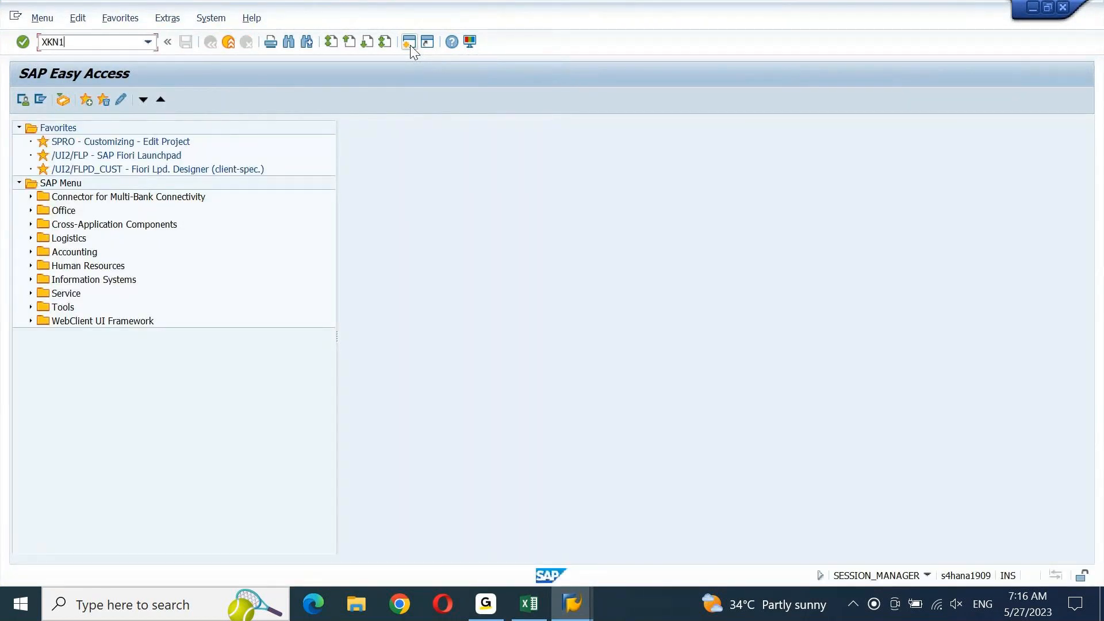
{"action": "key", "text": "Return"}
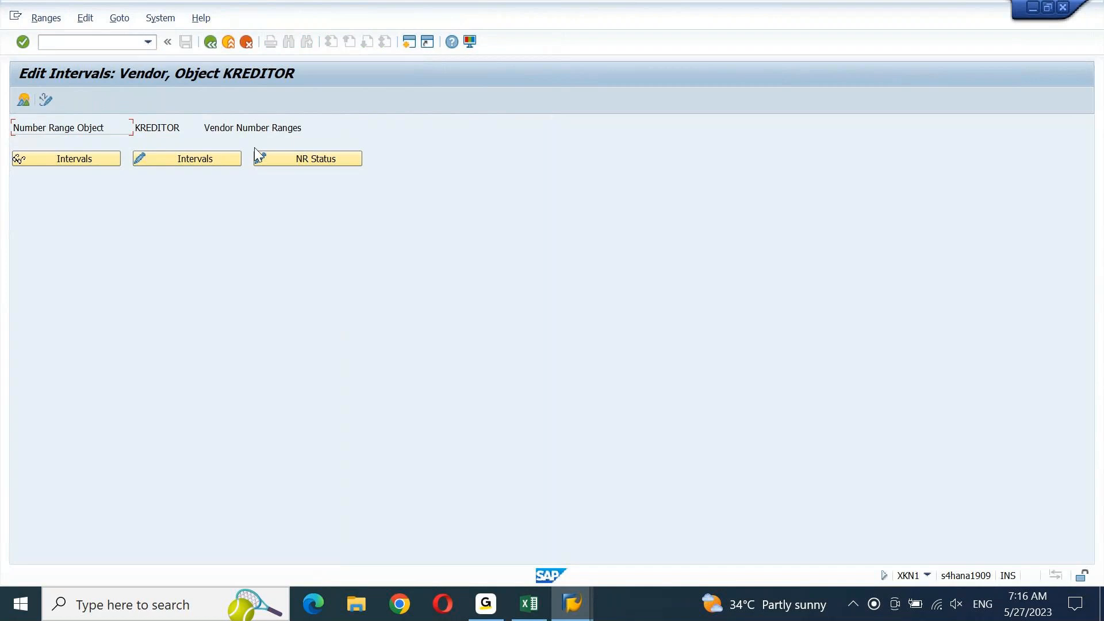
{"action": "left_click", "coordinate": [205, 160]}
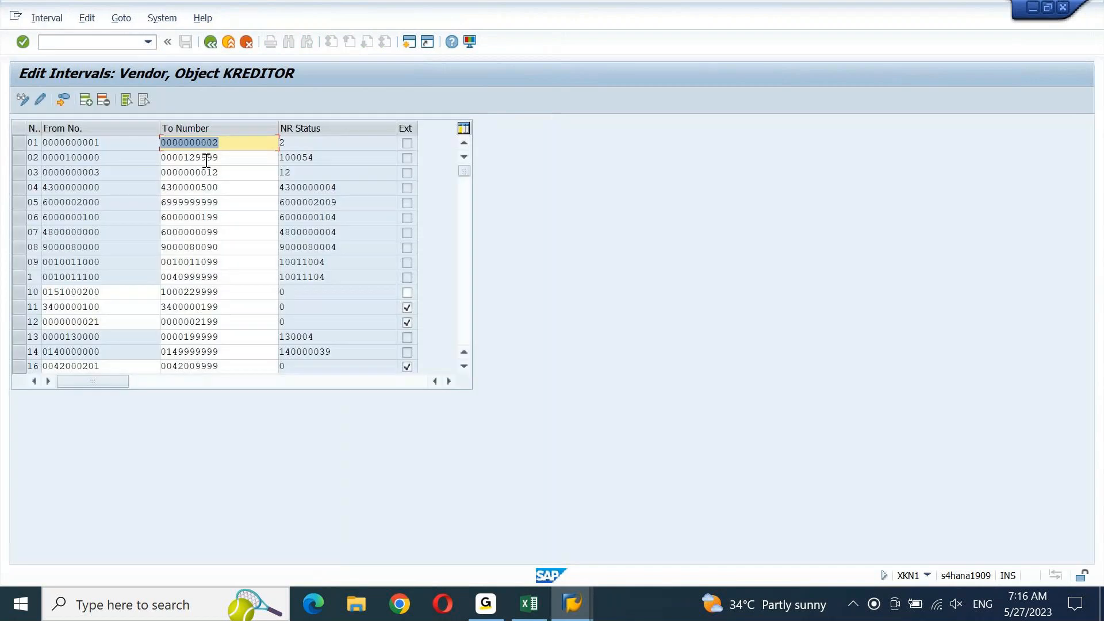
{"action": "left_click", "coordinate": [461, 312]}
{"action": "left_click", "coordinate": [461, 312]}
{"action": "left_click", "coordinate": [461, 313]}
{"action": "left_click", "coordinate": [461, 313]}
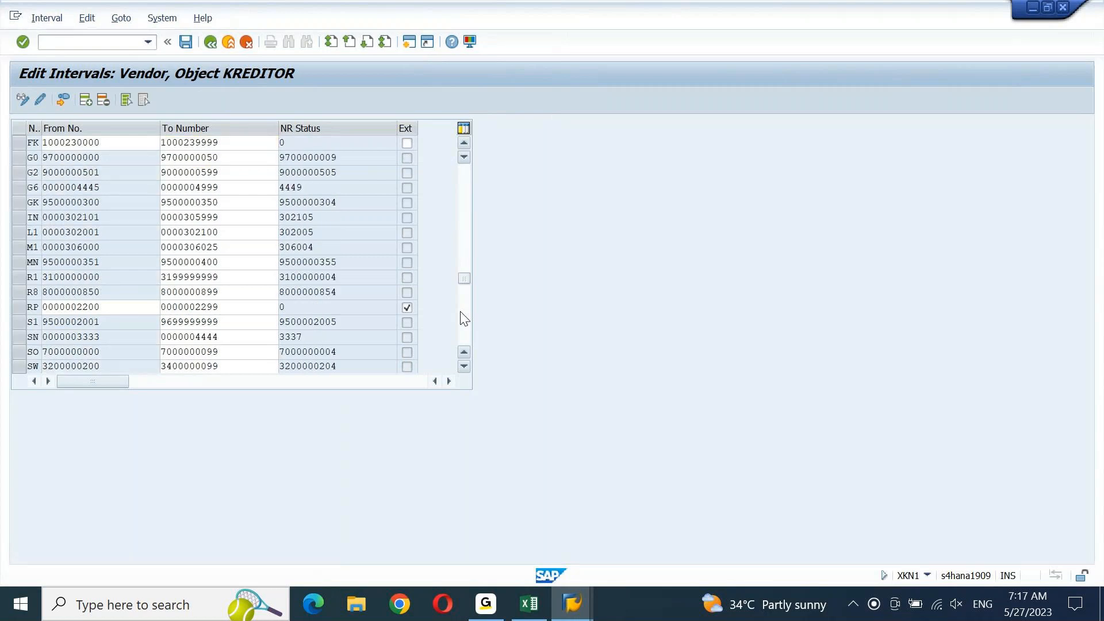
{"action": "left_click", "coordinate": [460, 312]}
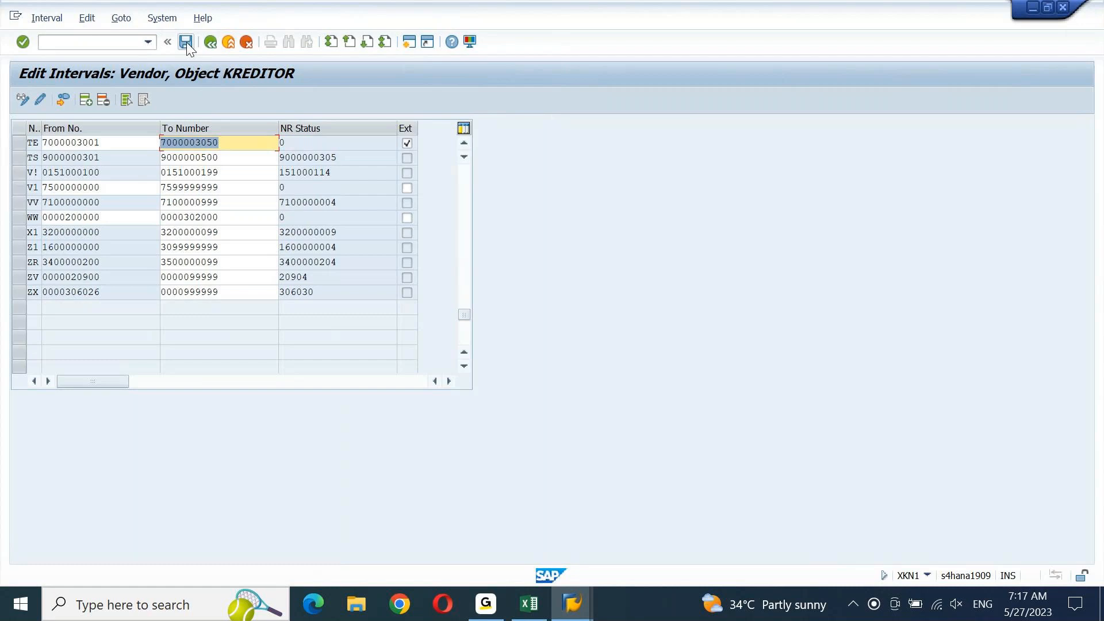
{"action": "left_click", "coordinate": [572, 604]}
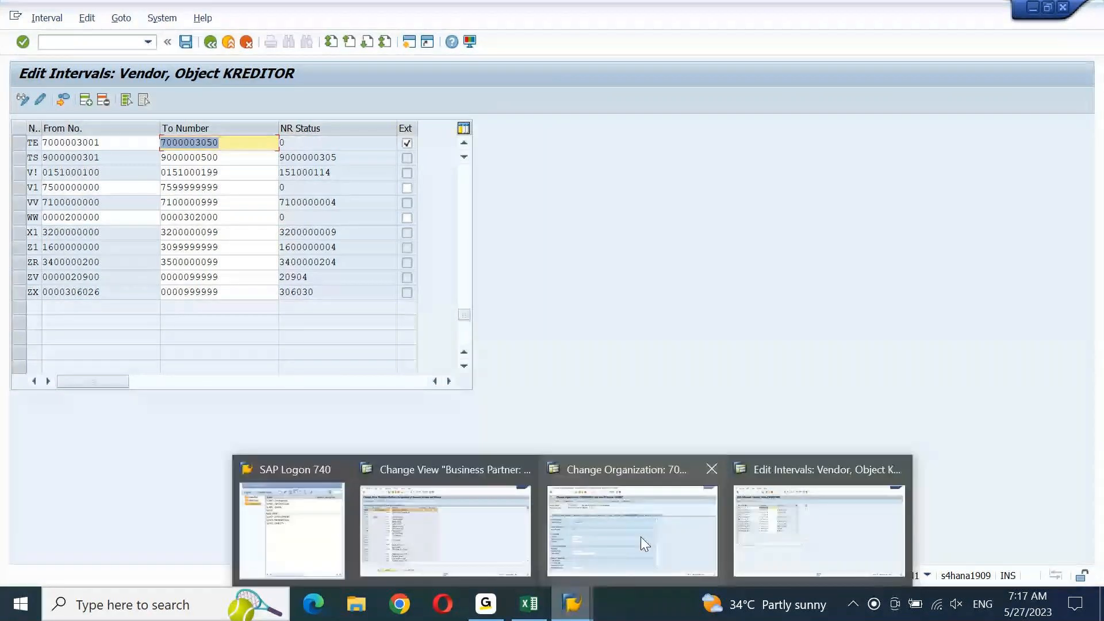
{"action": "left_click", "coordinate": [641, 537]}
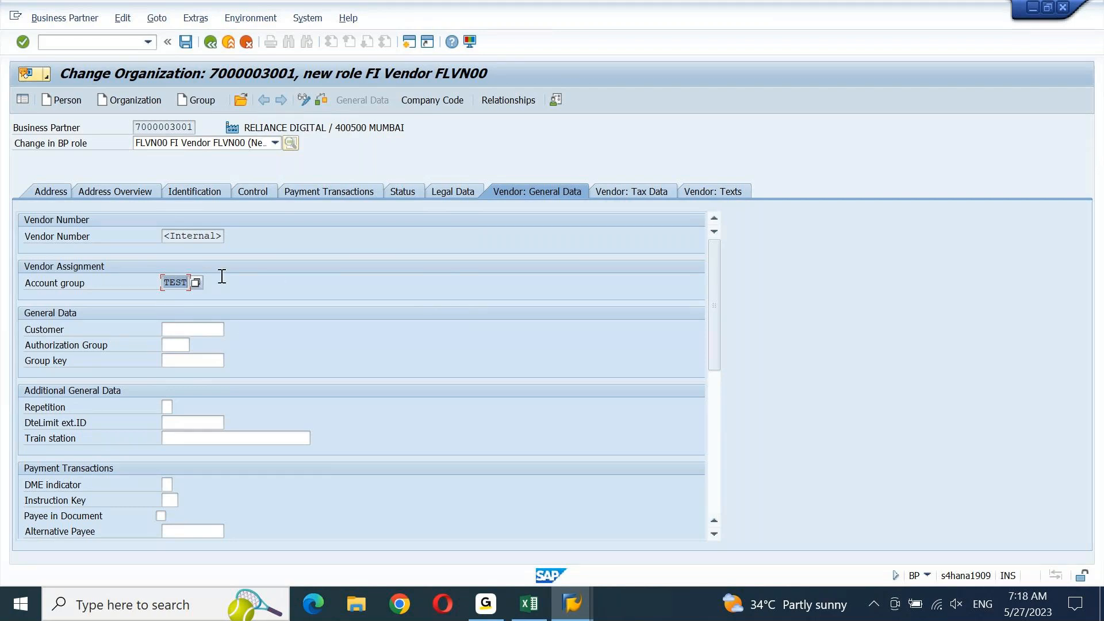
{"action": "left_click", "coordinate": [439, 102]}
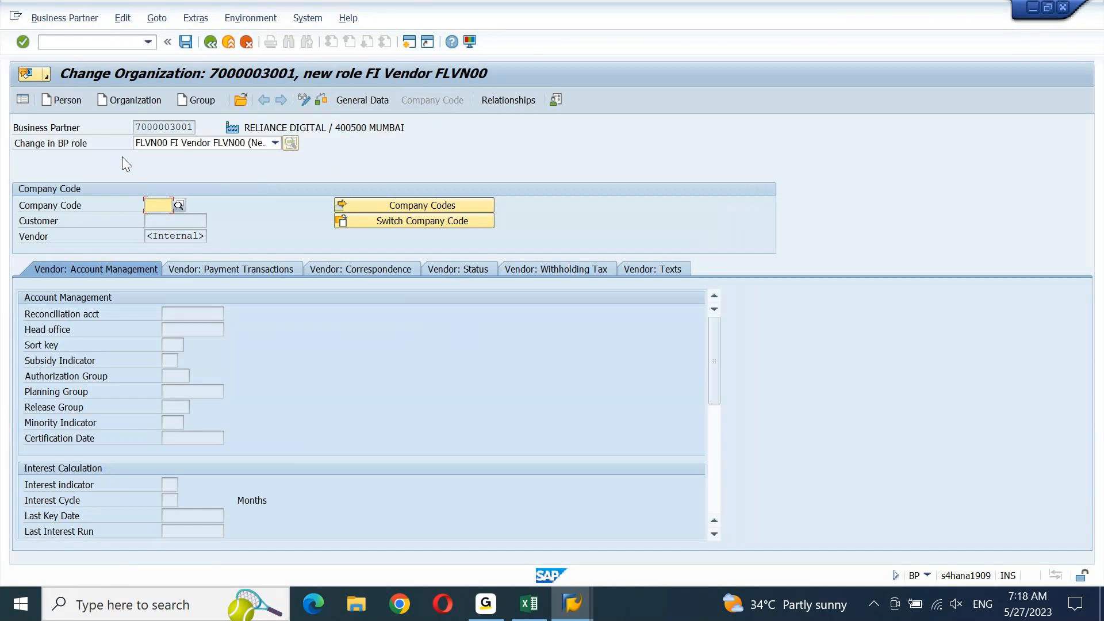
Enter company code DEIN and check the reconciliation account list, which offers only 24100000
{"action": "type", "text": "DEIN"}
{"action": "key", "text": "Return"}
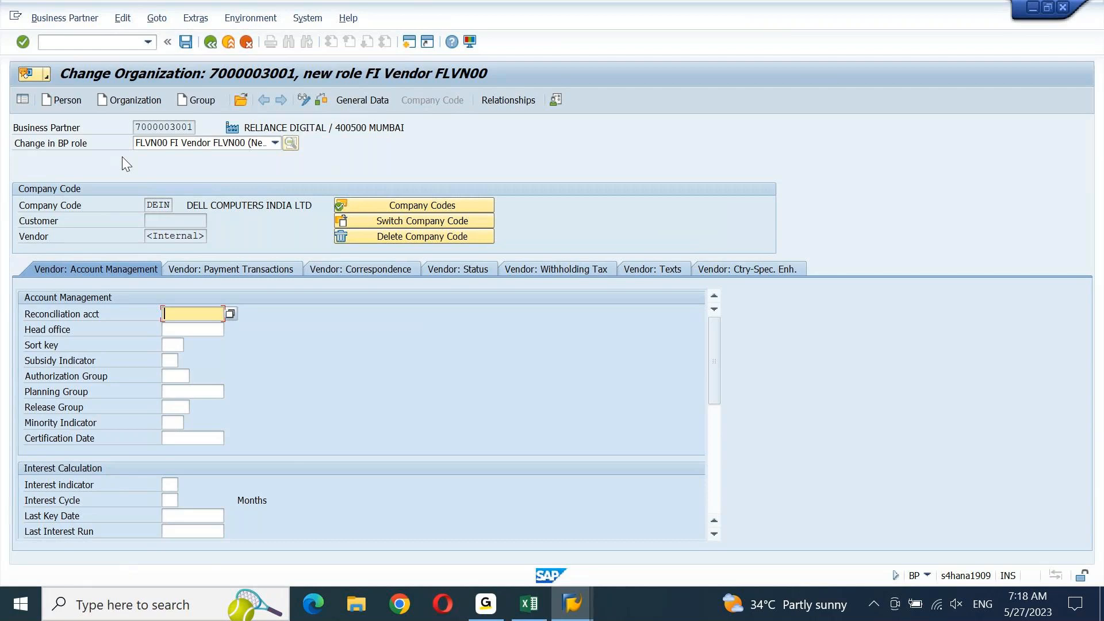
{"action": "left_click", "coordinate": [230, 314]}
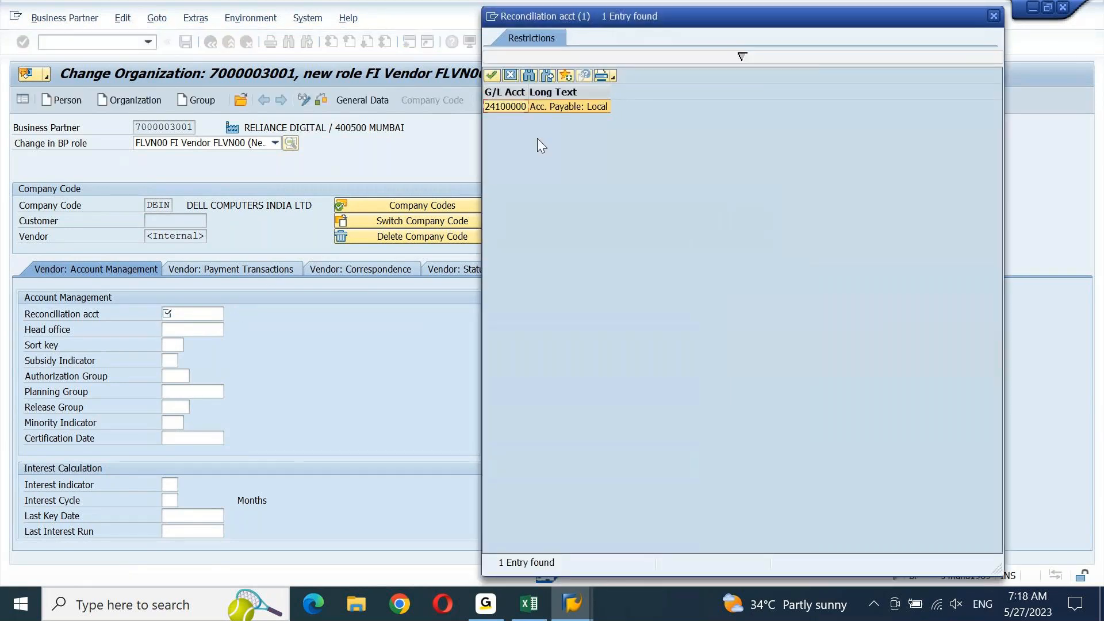
{"action": "left_click", "coordinate": [742, 56]}
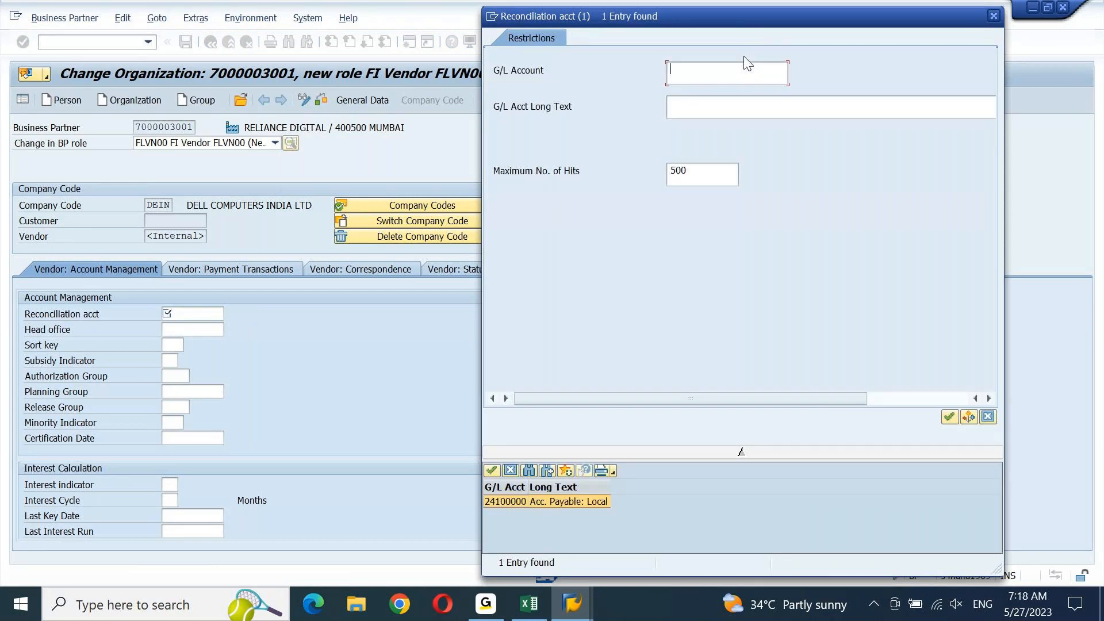
{"action": "left_click", "coordinate": [995, 16]}
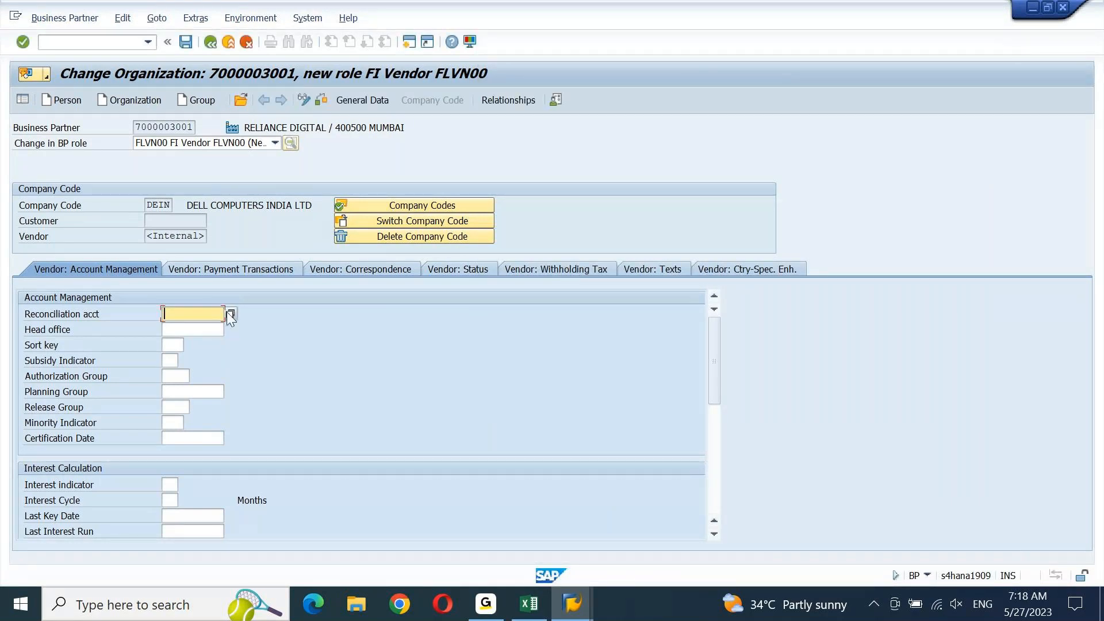
{"action": "left_click", "coordinate": [229, 314]}
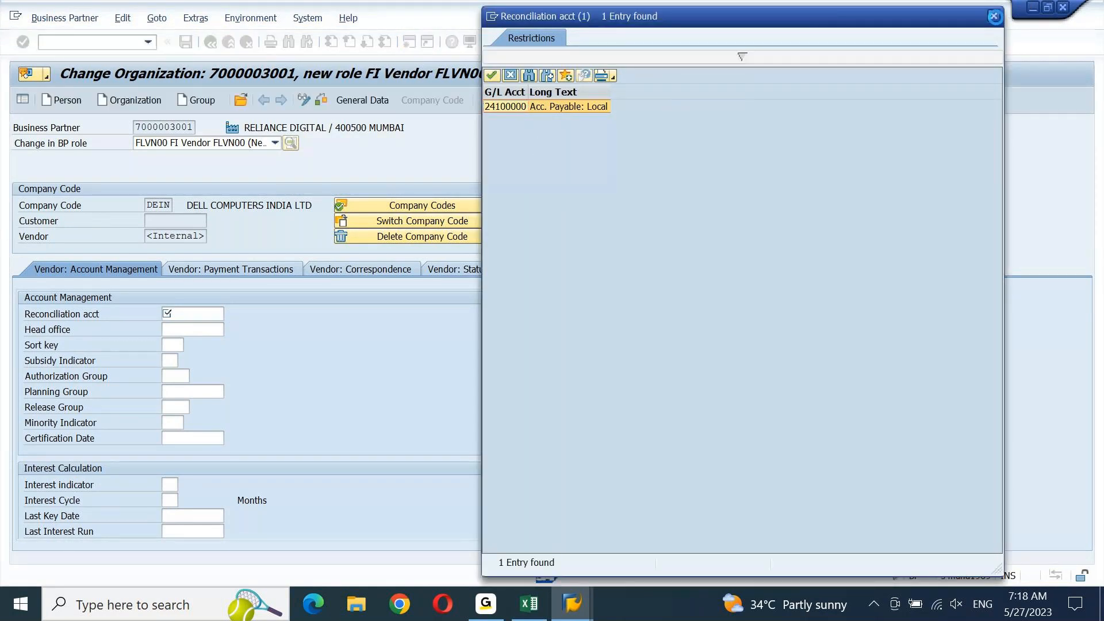
{"action": "left_click", "coordinate": [995, 16]}
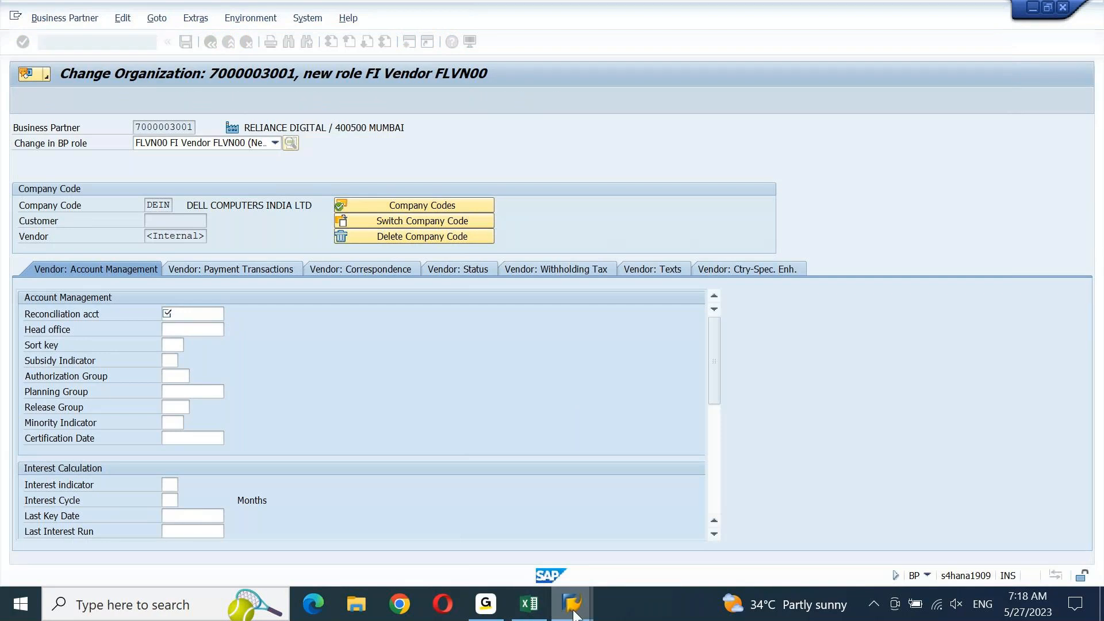
{"action": "left_click", "coordinate": [575, 613]}
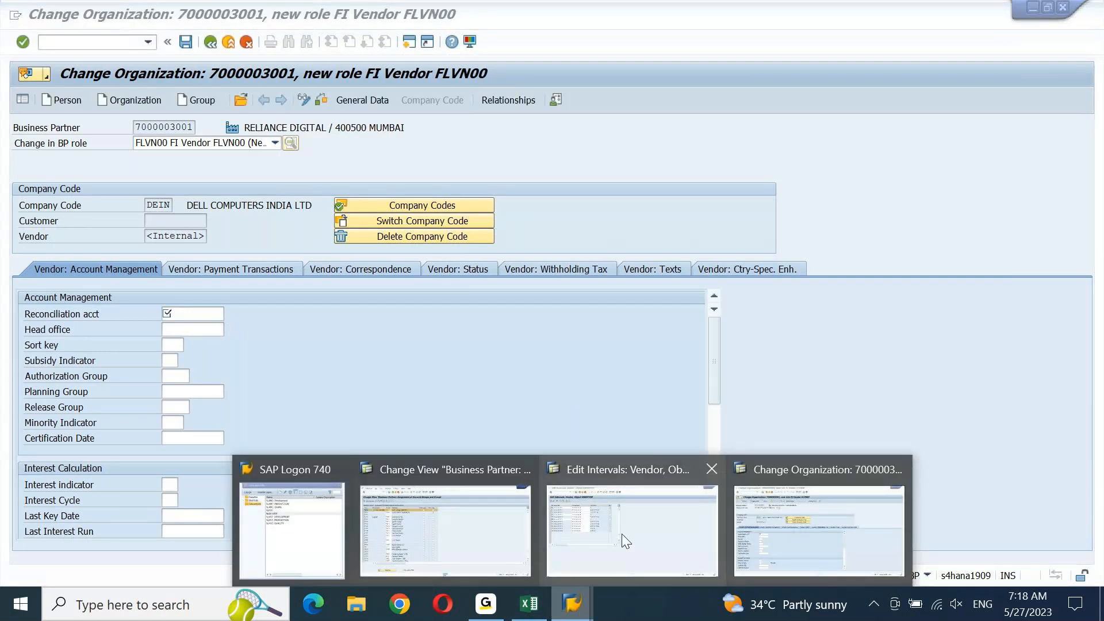
Open another session and run FS00 to edit G/L accounts centrally
{"action": "left_click", "coordinate": [501, 537]}
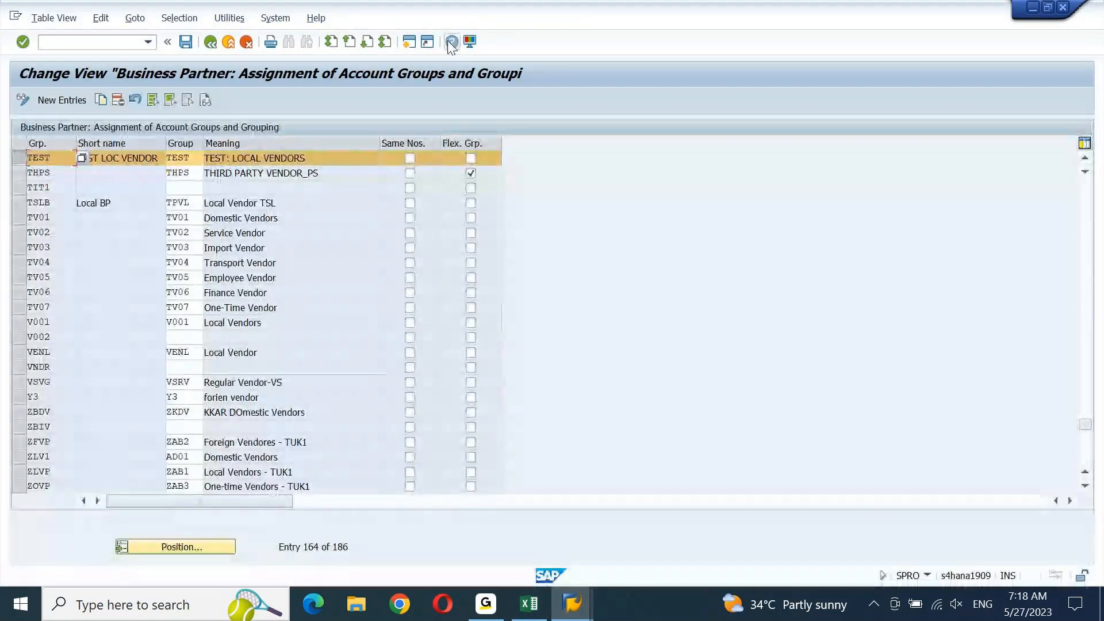
{"action": "left_click", "coordinate": [409, 41]}
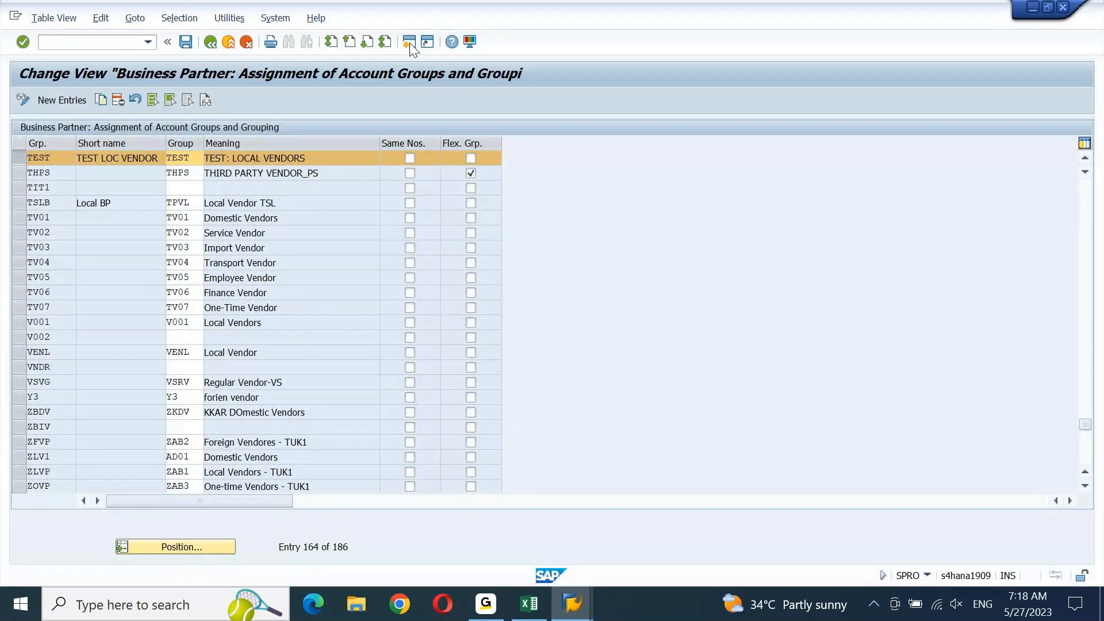
{"action": "type", "text": "FS00"}
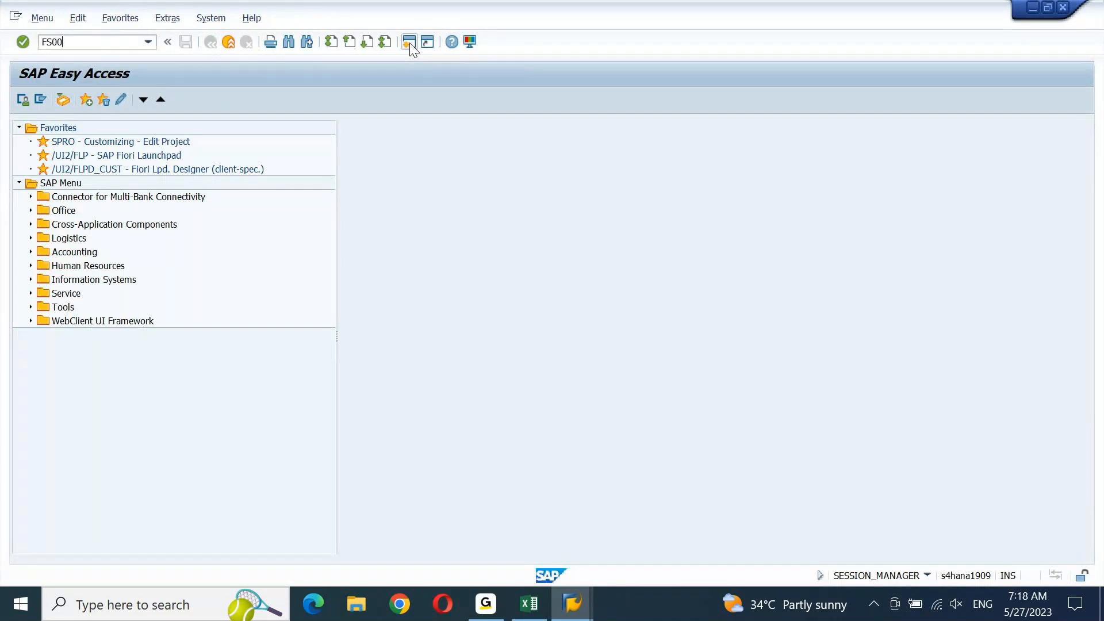
{"action": "key", "text": "Return"}
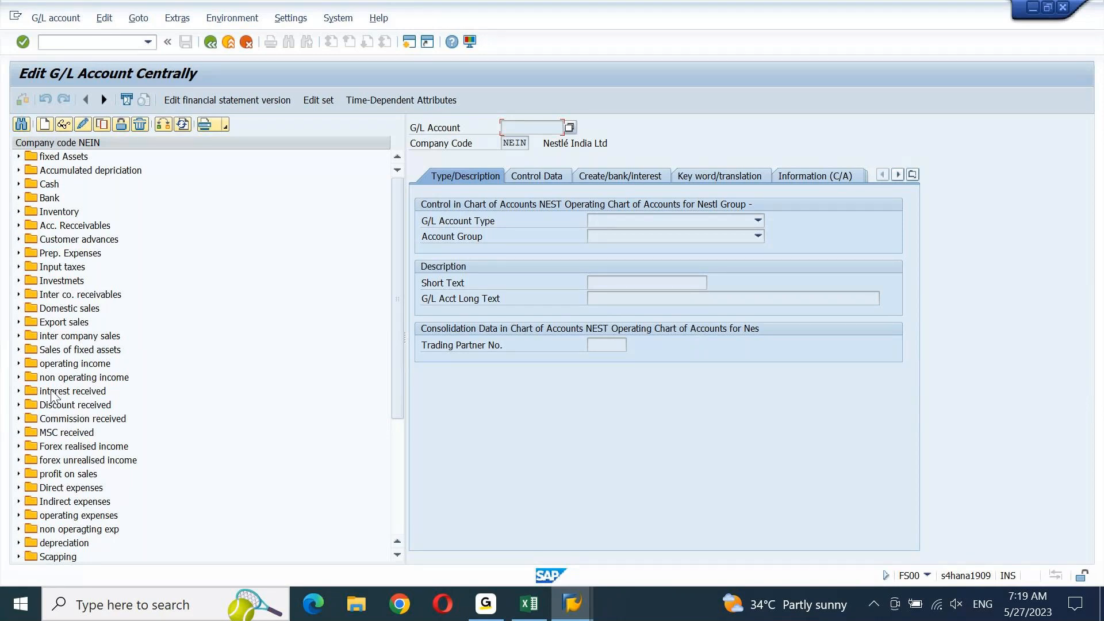
Switch FS00 to company code DEIN and review control data of payables accounts 24100000–24100002
{"action": "left_click", "coordinate": [166, 125]}
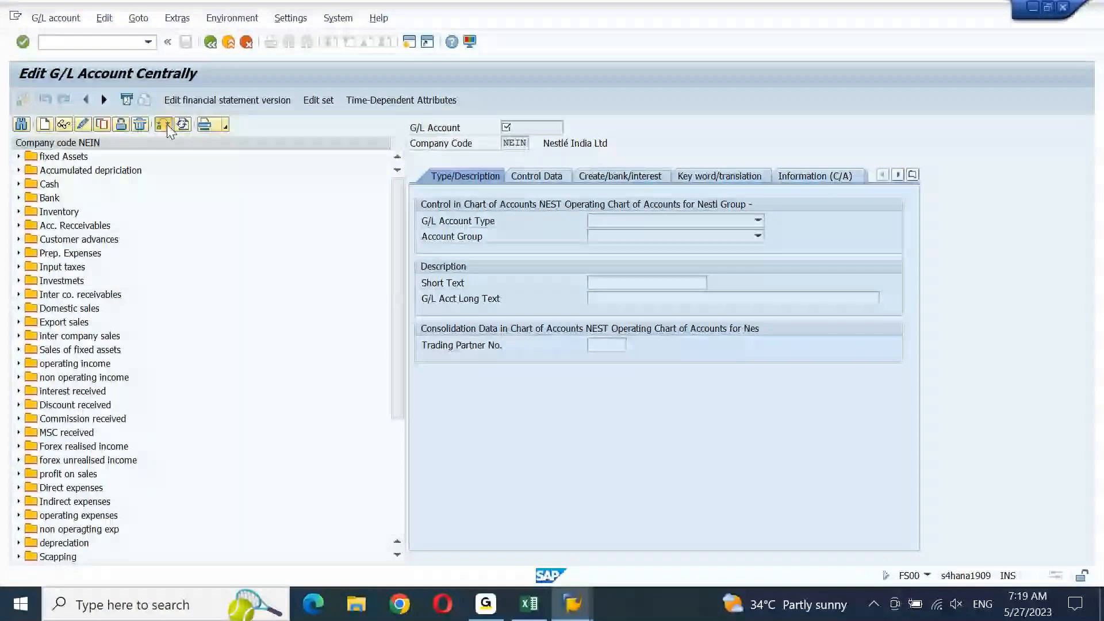
{"action": "left_click", "coordinate": [167, 126]}
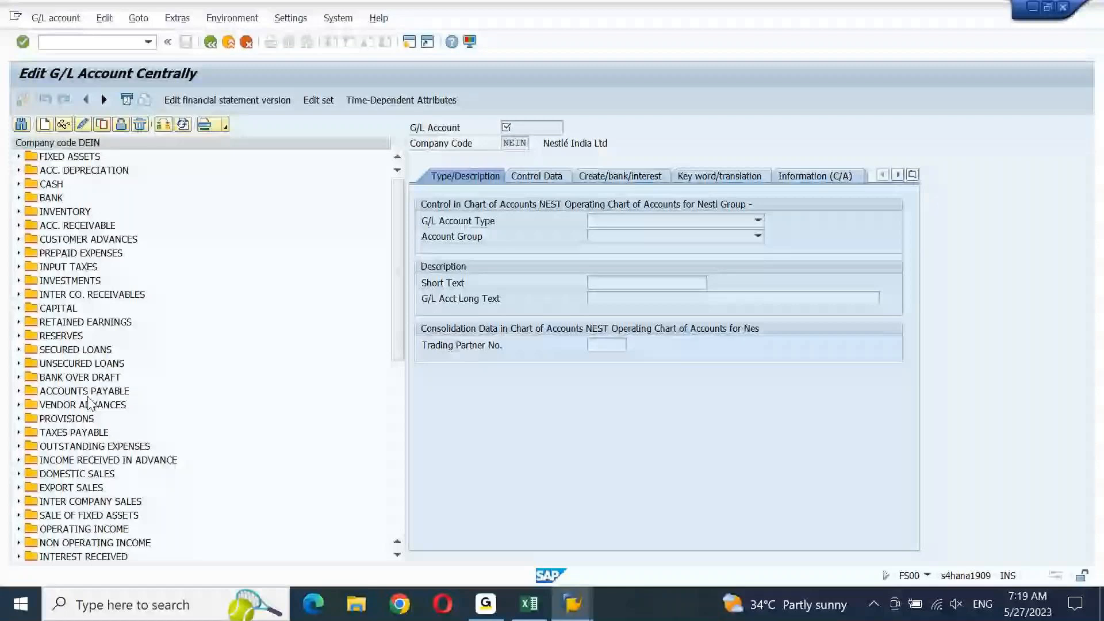
{"action": "left_click", "coordinate": [73, 432]}
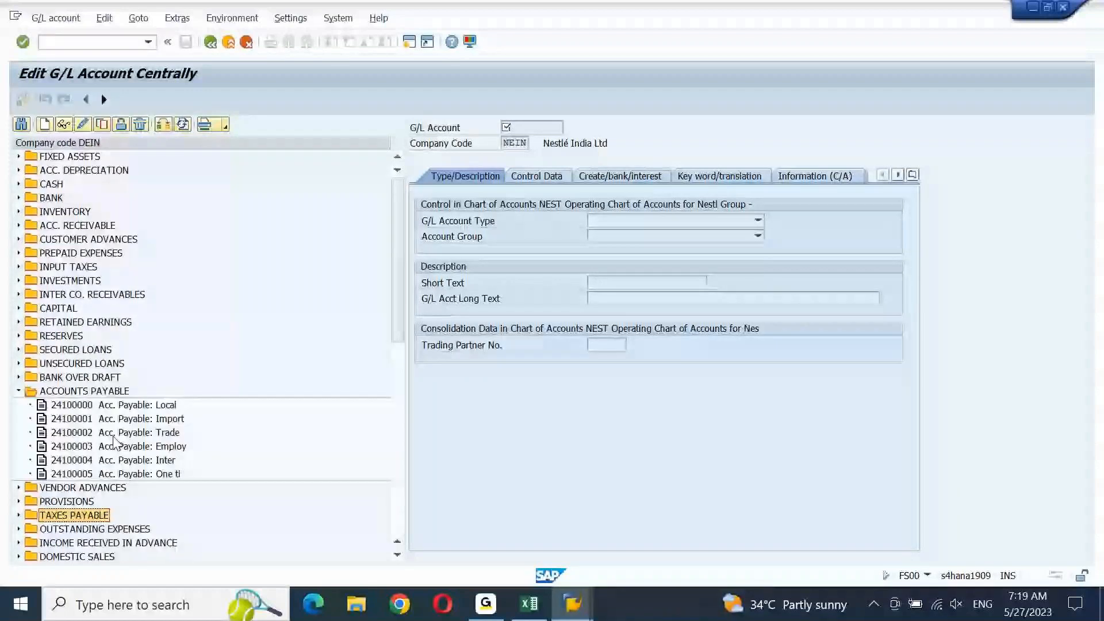
{"action": "left_click", "coordinate": [90, 406]}
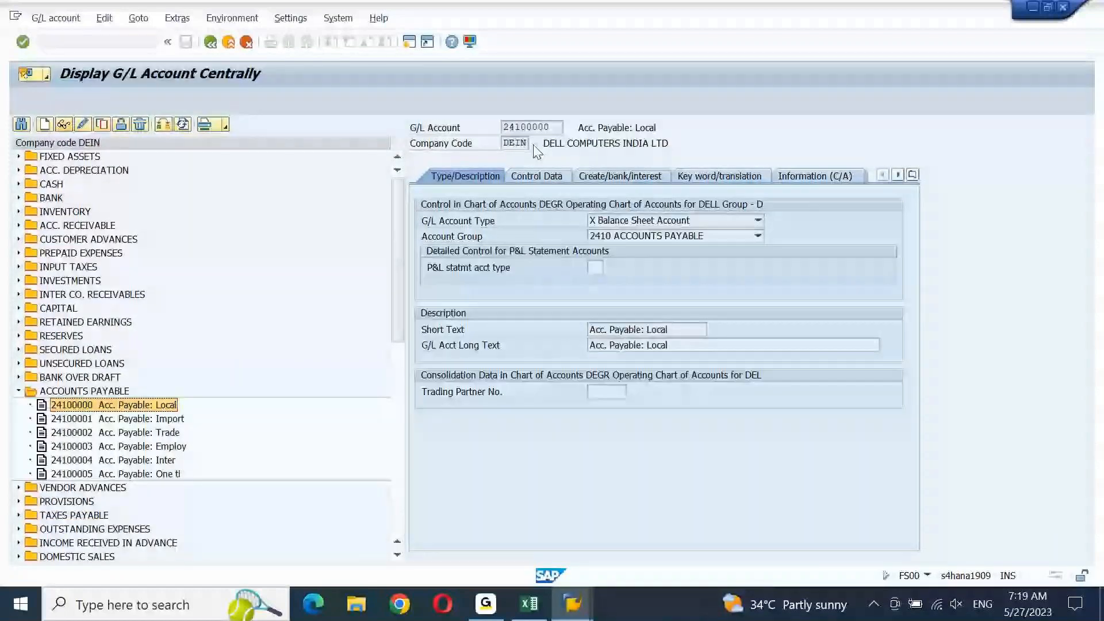
{"action": "left_click", "coordinate": [536, 176]}
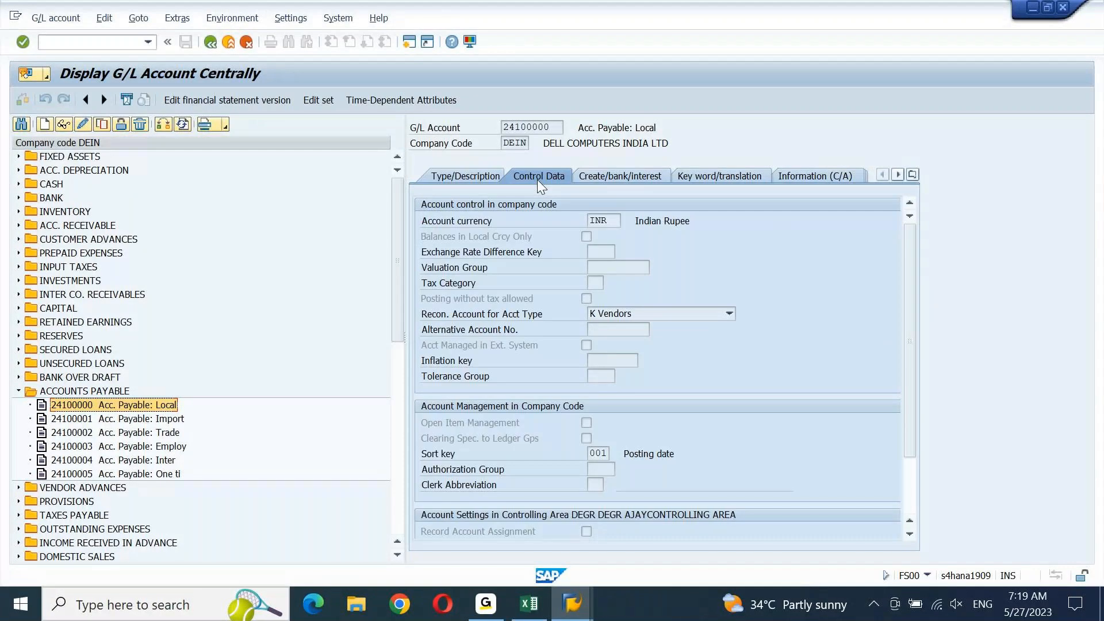
{"action": "key", "text": "Down"}
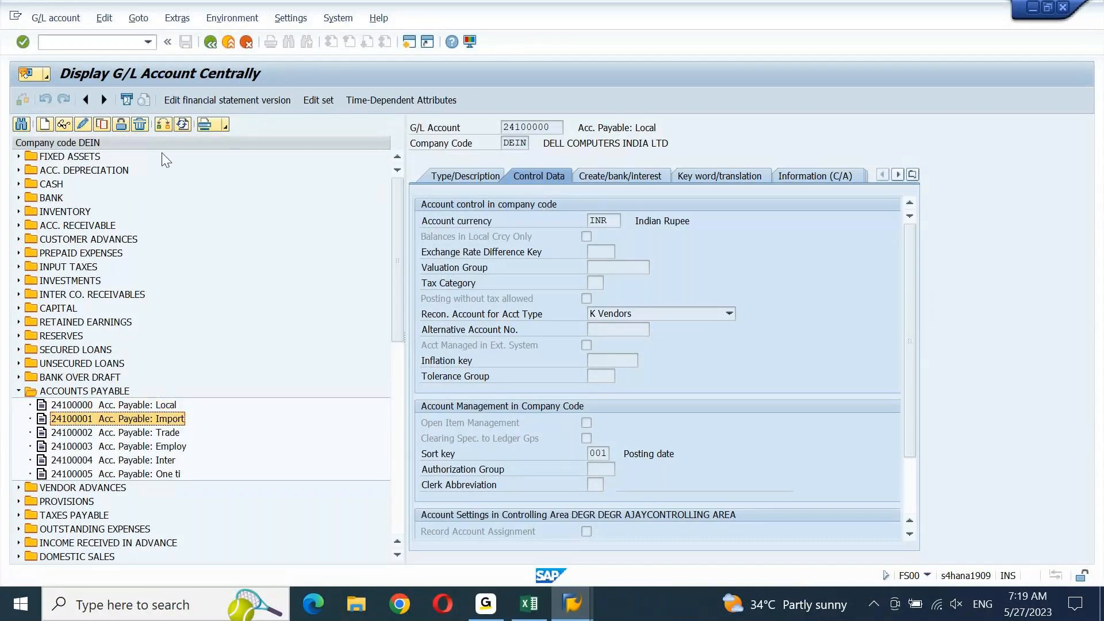
{"action": "left_click", "coordinate": [66, 125]}
{"action": "left_click", "coordinate": [172, 434]}
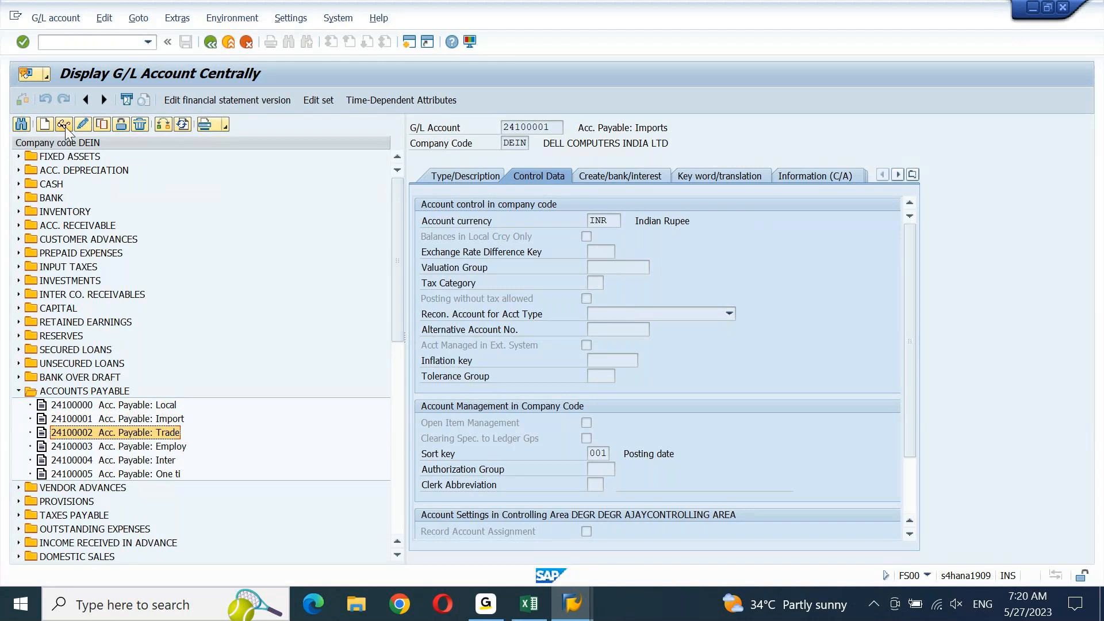
{"action": "left_click", "coordinate": [62, 126]}
Make G/L accounts 24100002 and 24100001 K Vendors reconciliation accounts and save each
{"action": "left_click", "coordinate": [83, 124]}
{"action": "left_click", "coordinate": [727, 313]}
{"action": "left_click", "coordinate": [610, 359]}
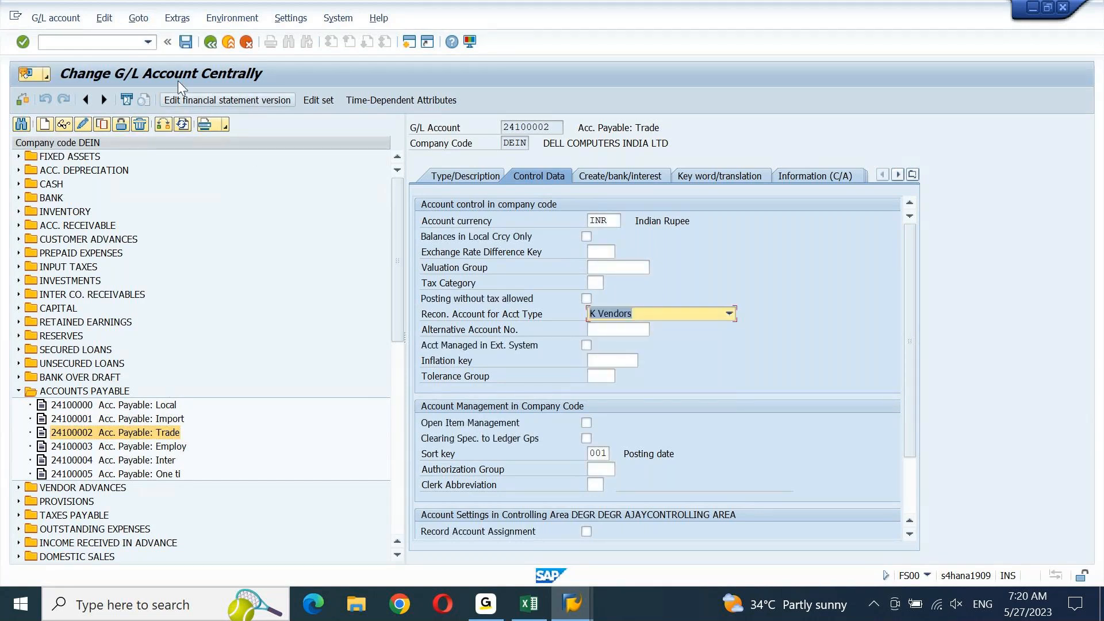
{"action": "left_click", "coordinate": [186, 42]}
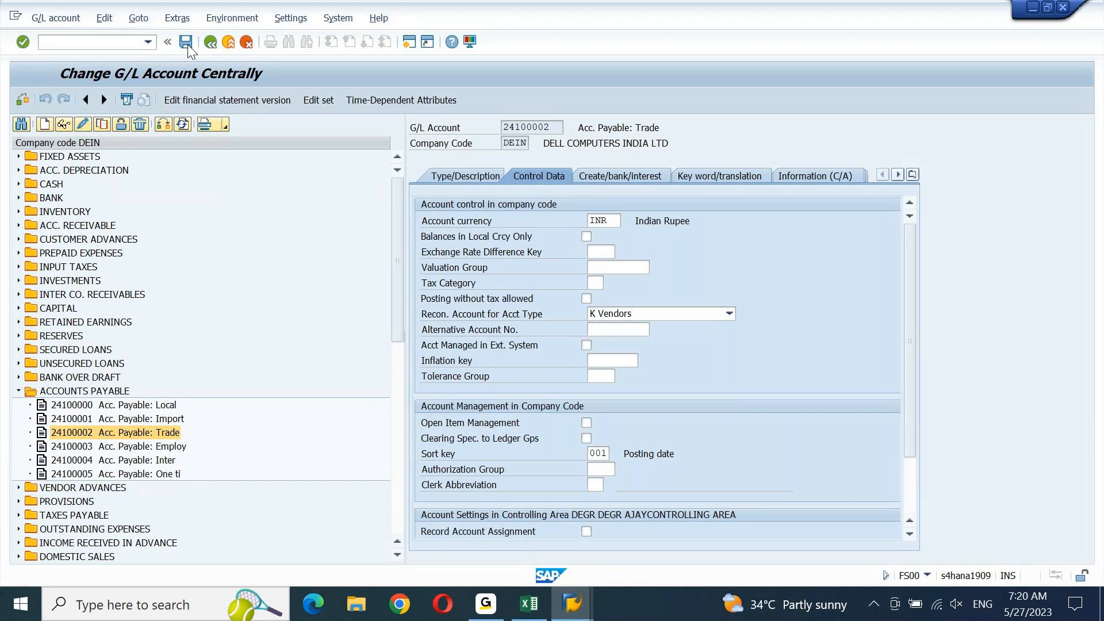
{"action": "left_click", "coordinate": [108, 421]}
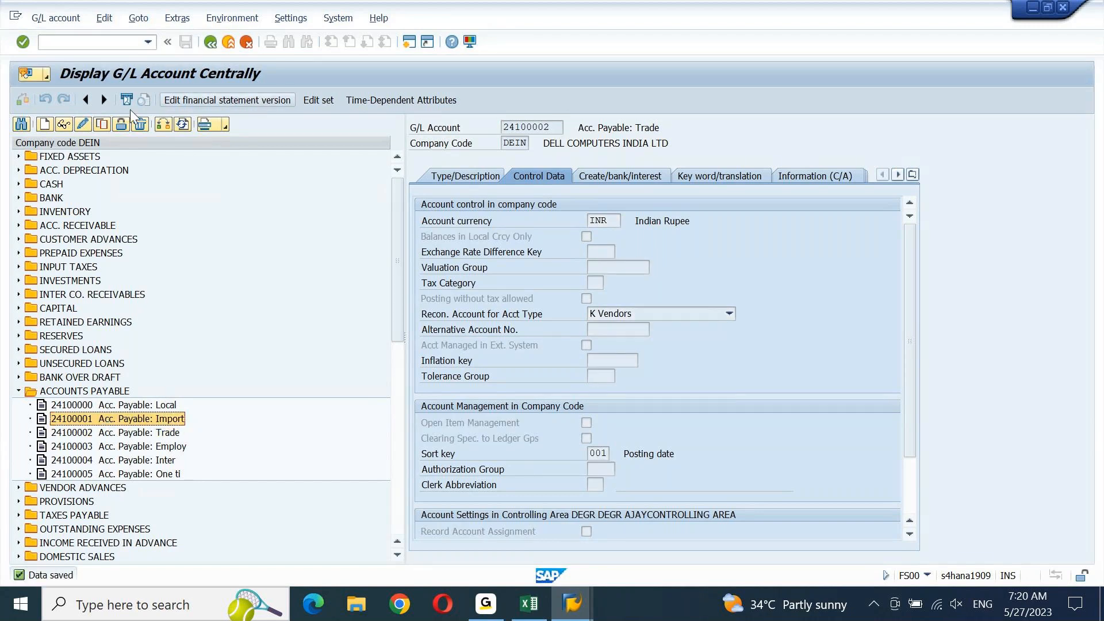
{"action": "left_click", "coordinate": [83, 124]}
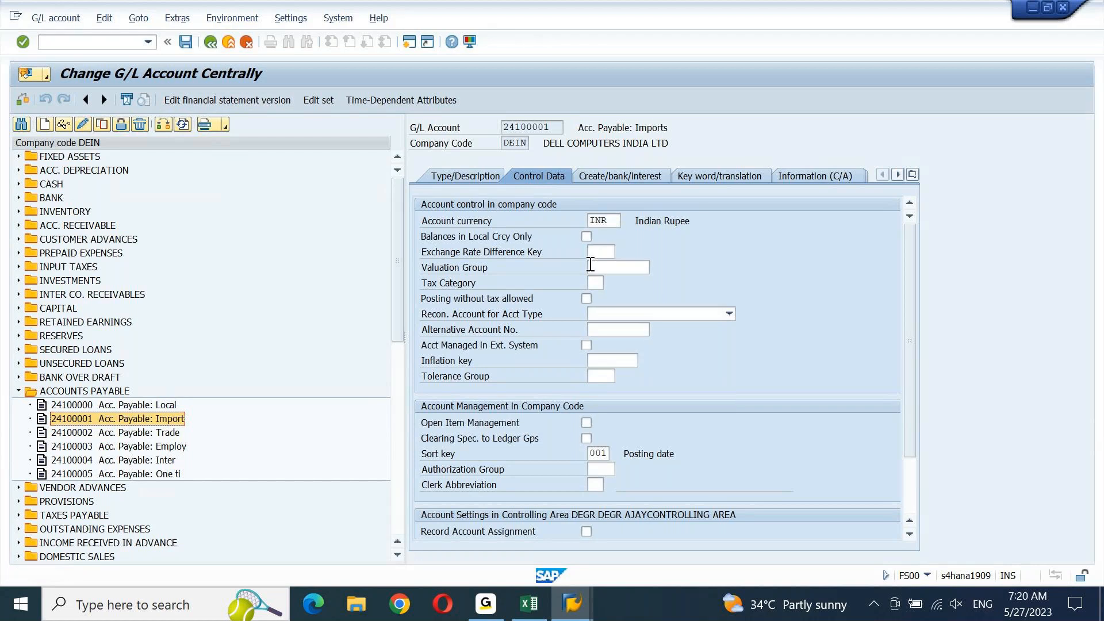
{"action": "left_click", "coordinate": [727, 317]}
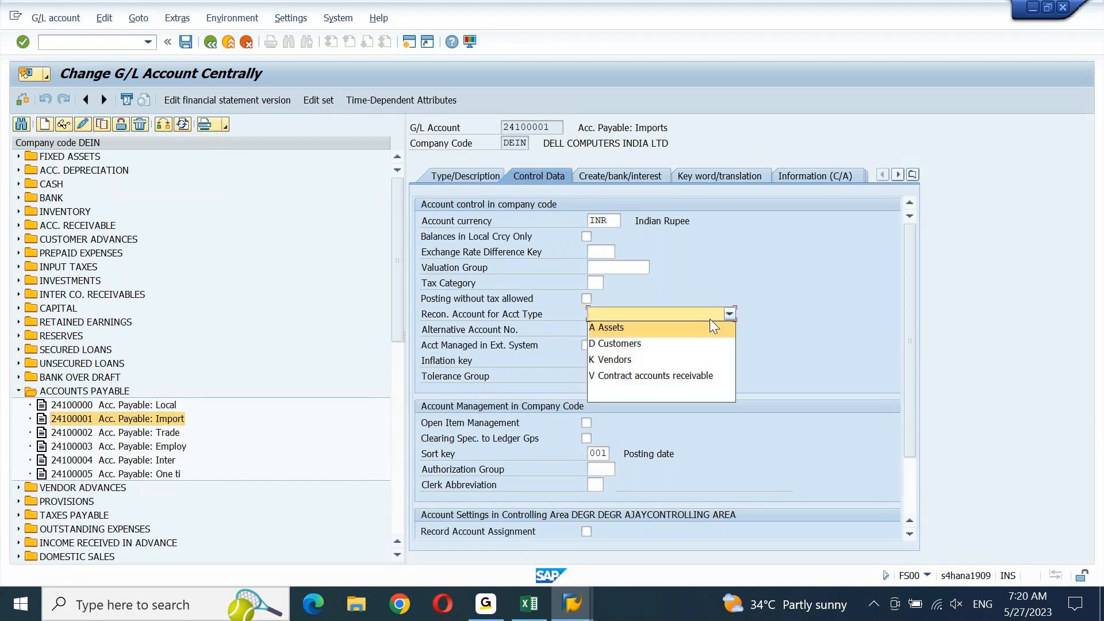
{"action": "left_click", "coordinate": [623, 361]}
{"action": "key", "text": "ctrl+s"}
Make accounts 24100003, 24100004 and 24100005 K Vendors reconciliation accounts and save each
{"action": "left_click", "coordinate": [143, 449]}
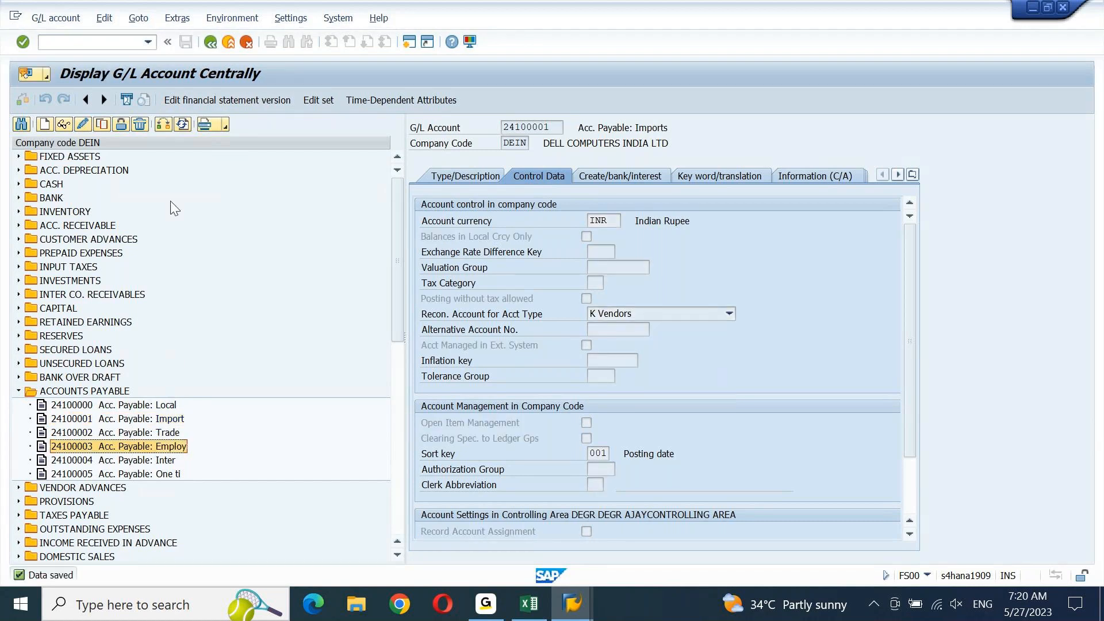
{"action": "left_click", "coordinate": [81, 125]}
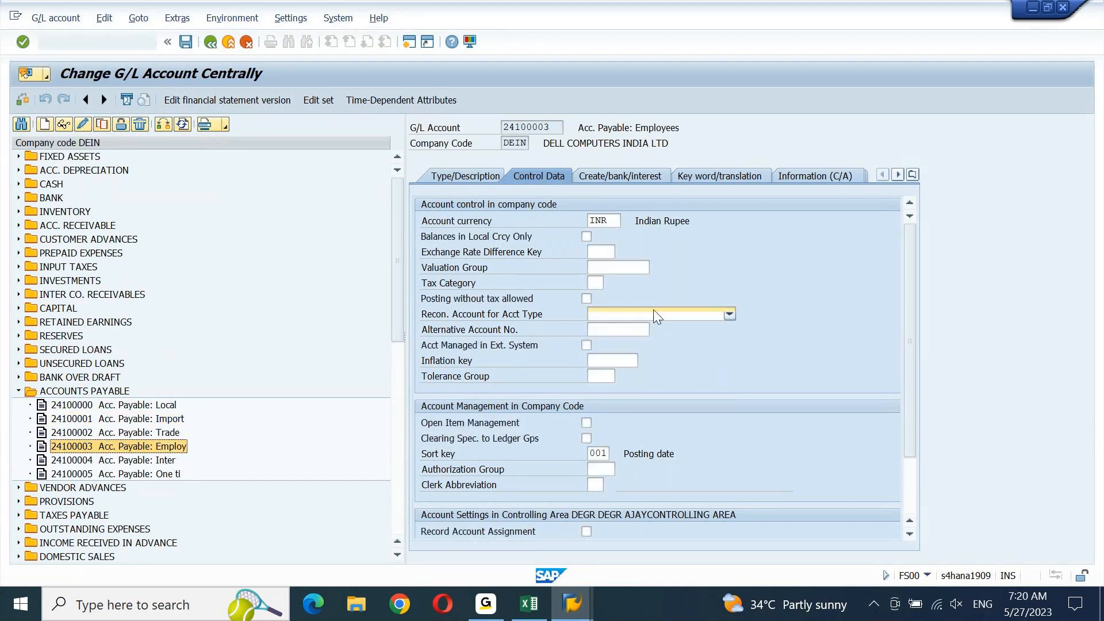
{"action": "left_click", "coordinate": [654, 314]}
{"action": "left_click", "coordinate": [601, 360]}
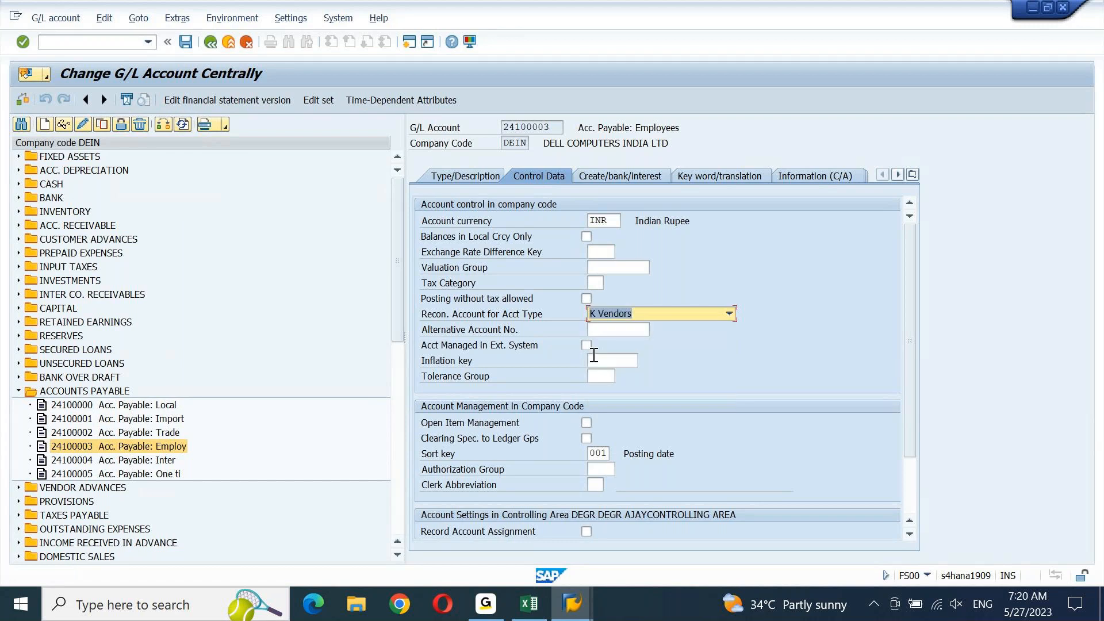
{"action": "left_click", "coordinate": [186, 42]}
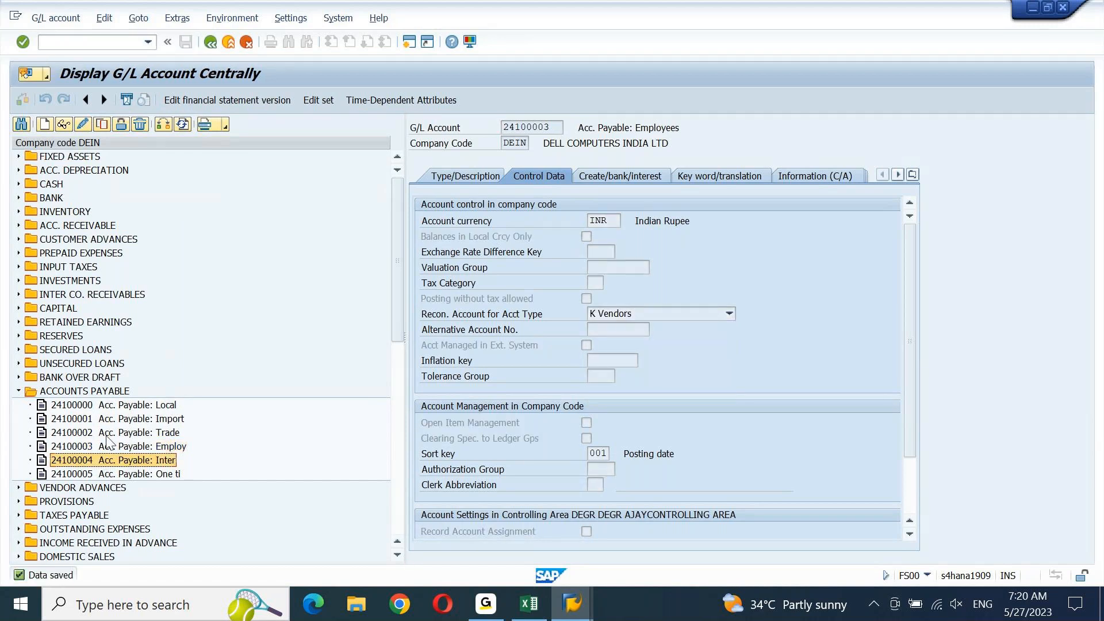
{"action": "left_click", "coordinate": [88, 128]}
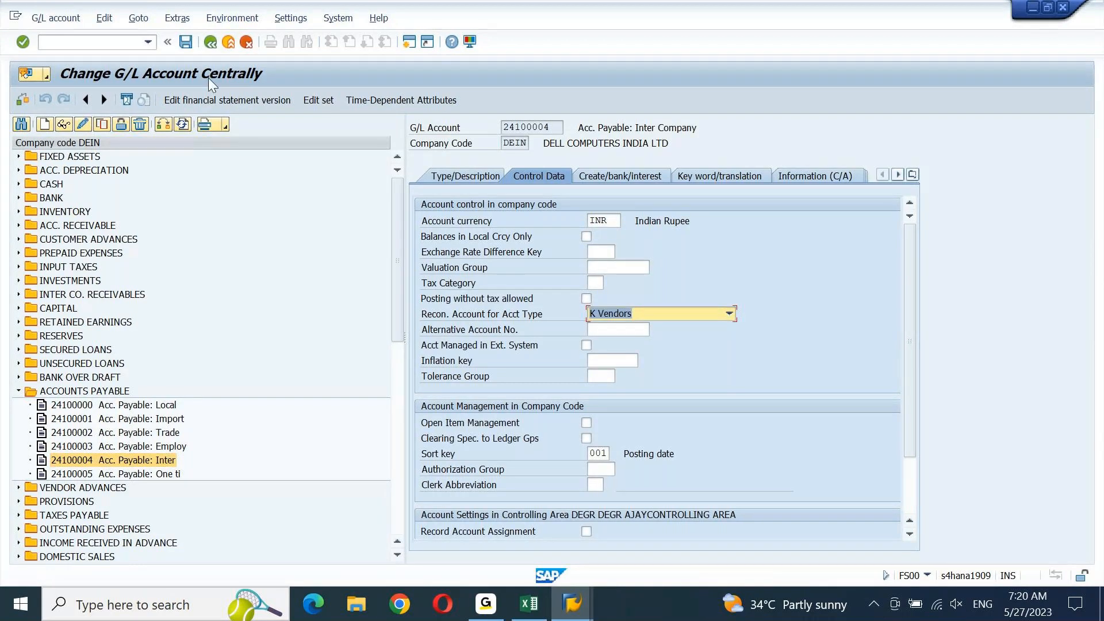
{"action": "left_click", "coordinate": [186, 42]}
{"action": "left_click", "coordinate": [126, 475]}
{"action": "left_click", "coordinate": [85, 125]}
{"action": "left_click", "coordinate": [614, 314]}
{"action": "left_click", "coordinate": [615, 360]}
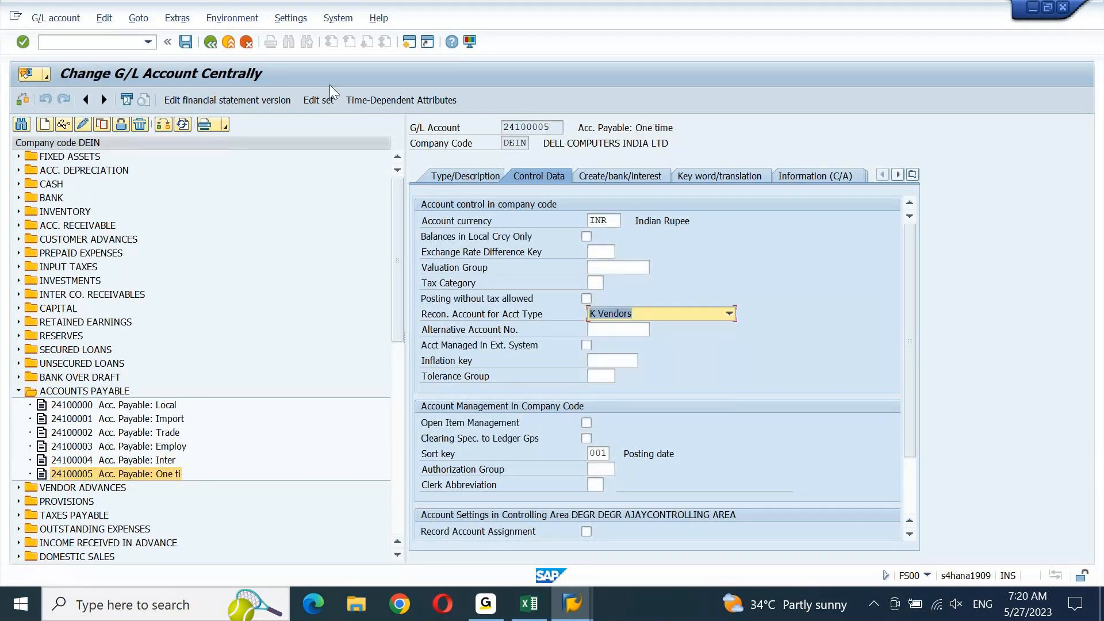
{"action": "left_click", "coordinate": [186, 42]}
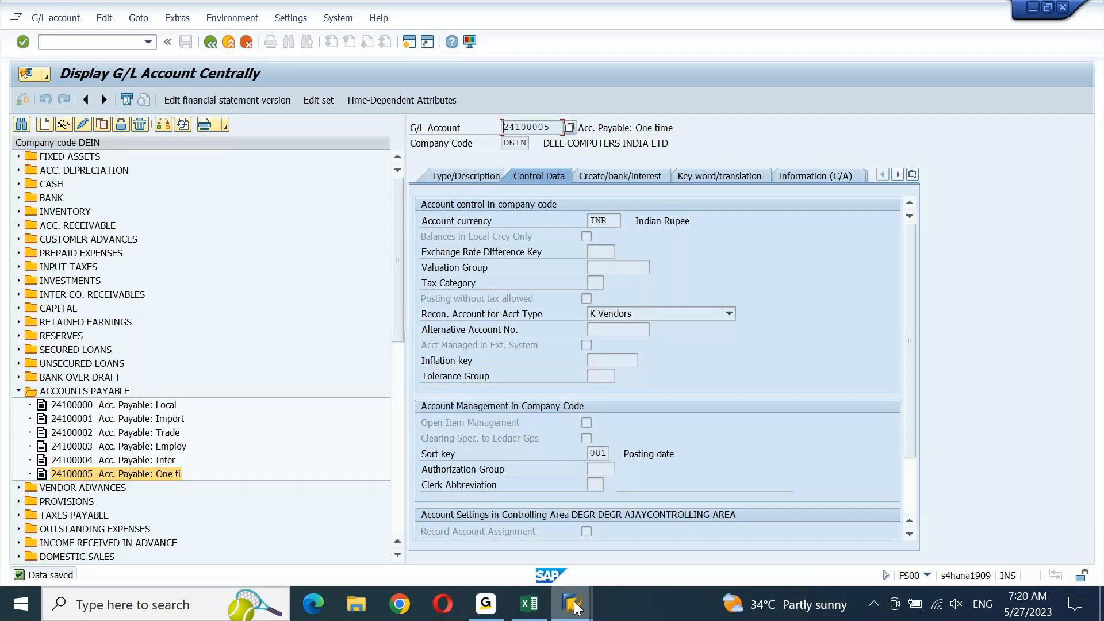
{"action": "mouse_move", "coordinate": [574, 607]}
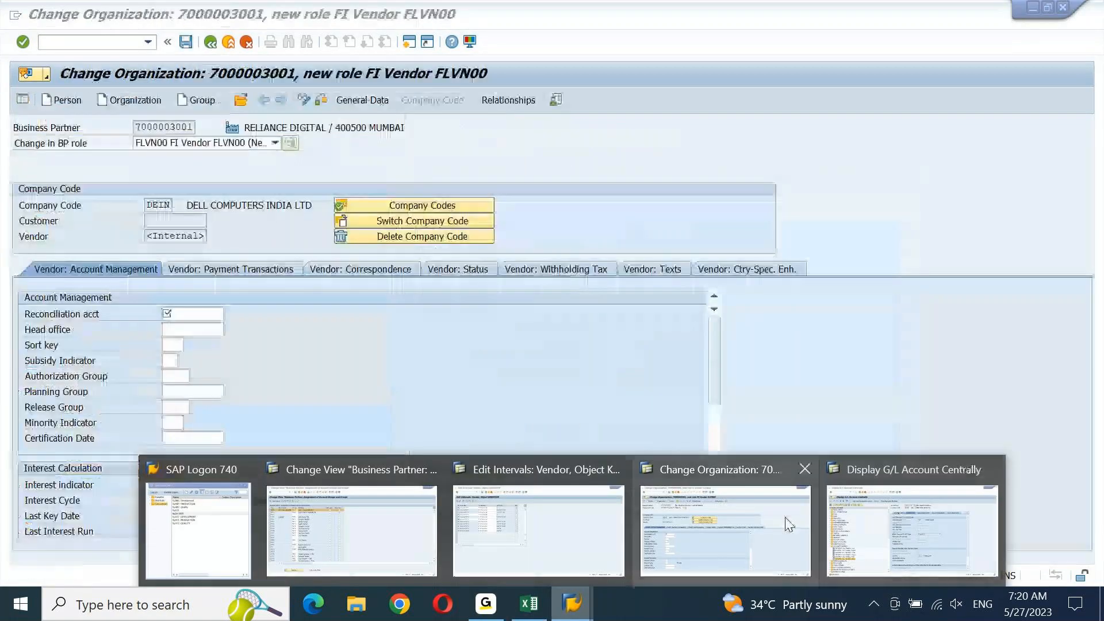
{"action": "left_click", "coordinate": [789, 525]}
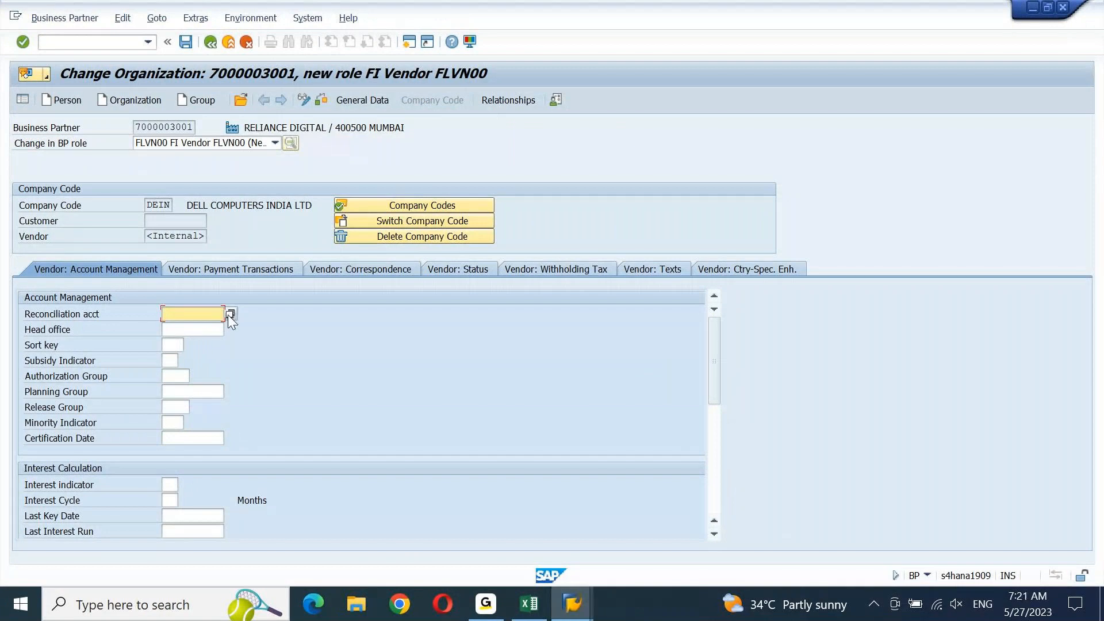
{"action": "left_click", "coordinate": [229, 315]}
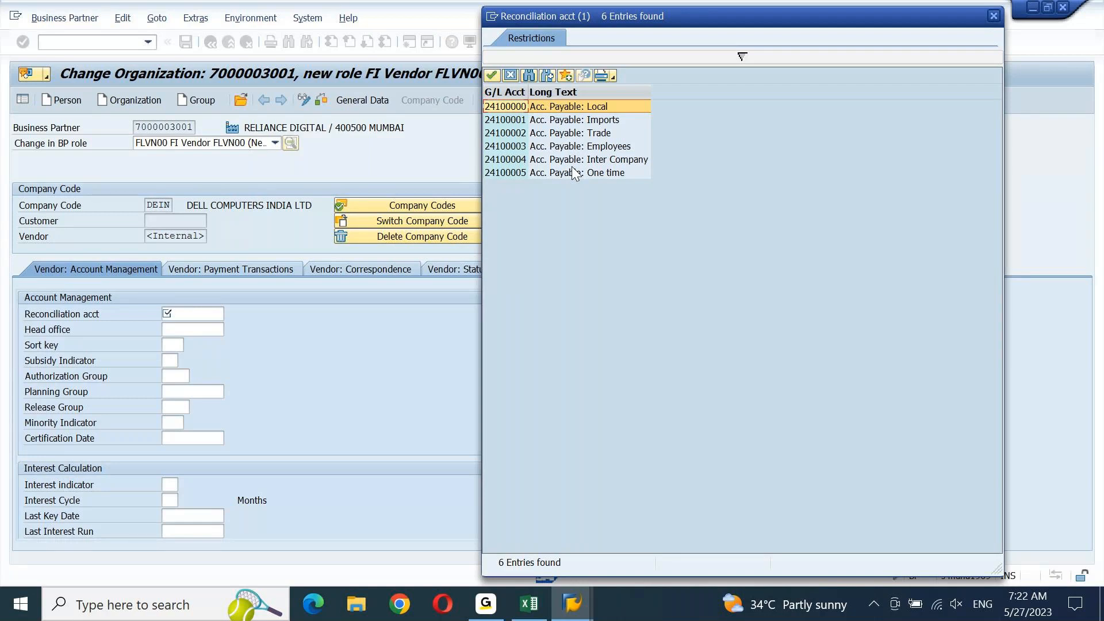
{"action": "double_click", "coordinate": [582, 109]}
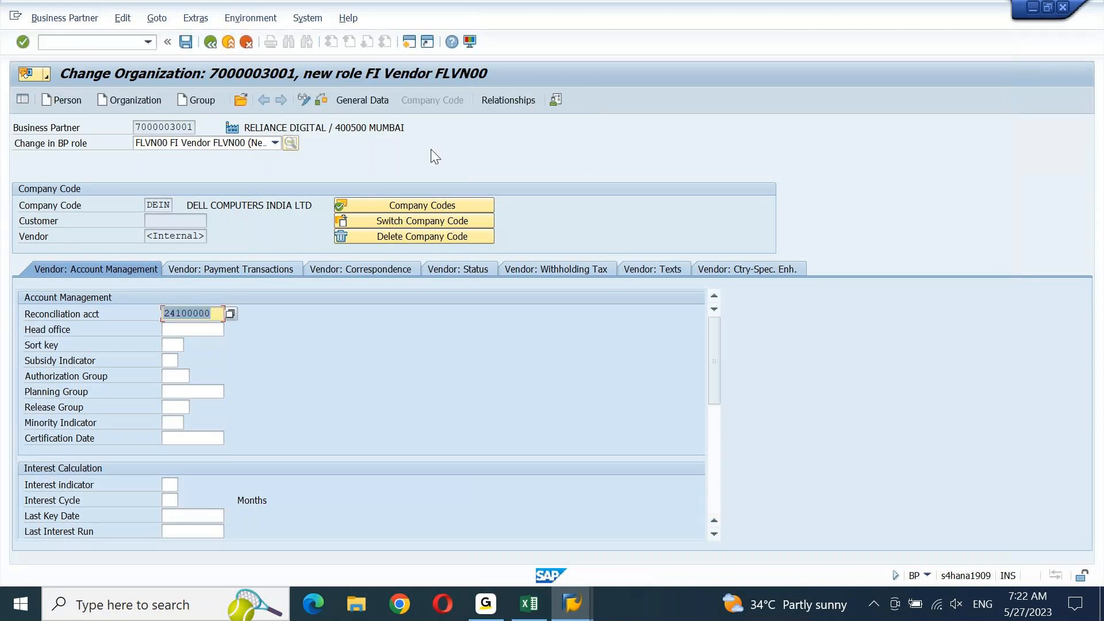
Enter sort key 001 and save the business partner
{"action": "left_click", "coordinate": [175, 346]}
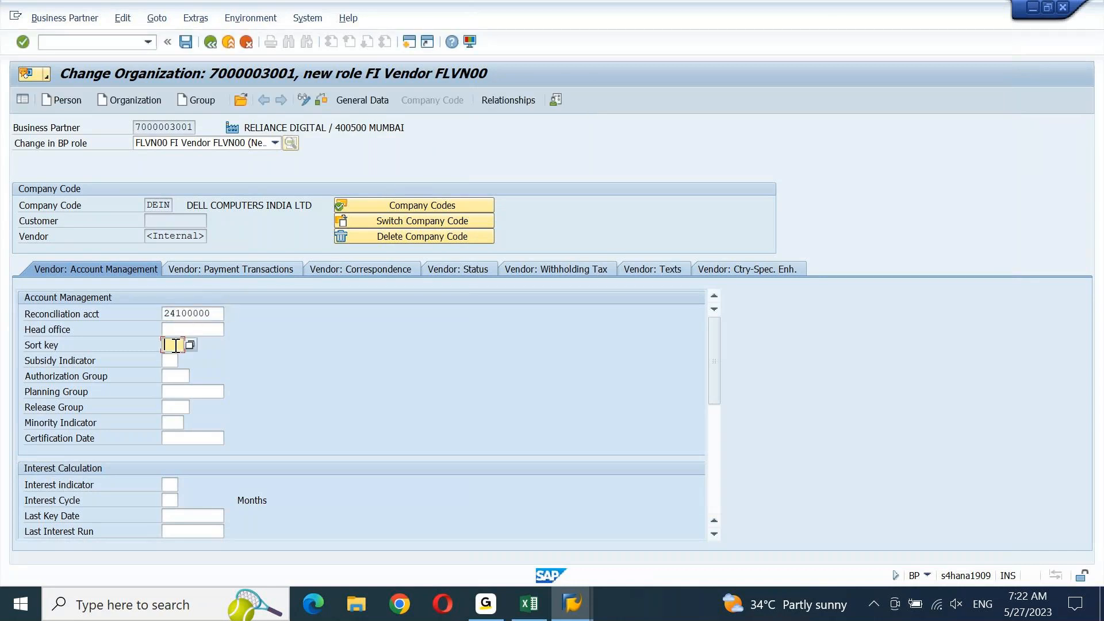
{"action": "type", "text": "001"}
{"action": "key", "text": "Return"}
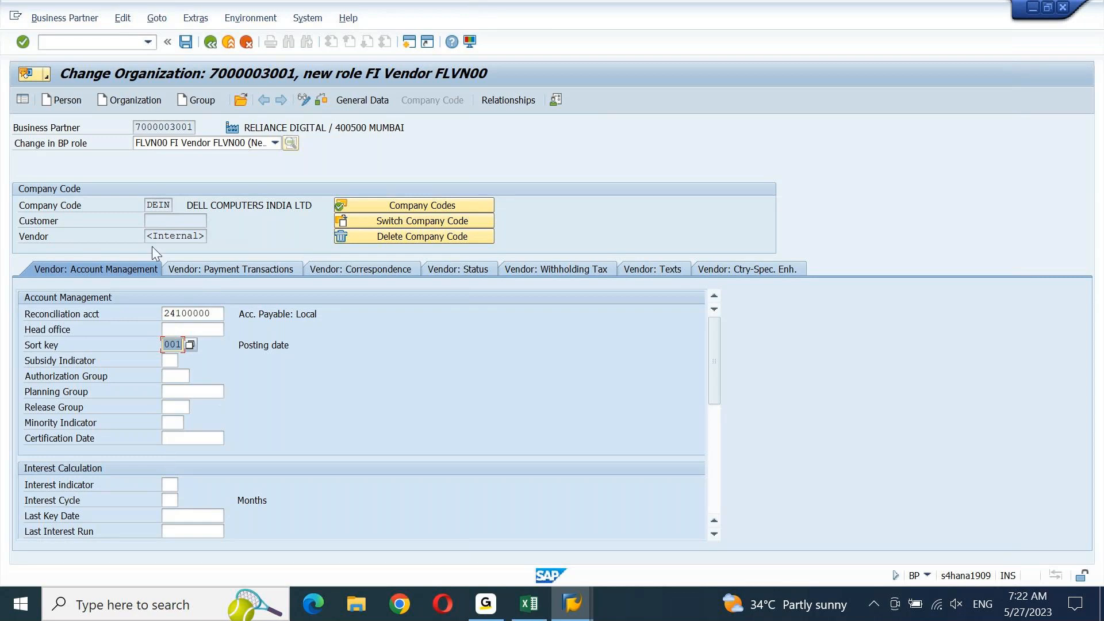
{"action": "left_click", "coordinate": [185, 42]}
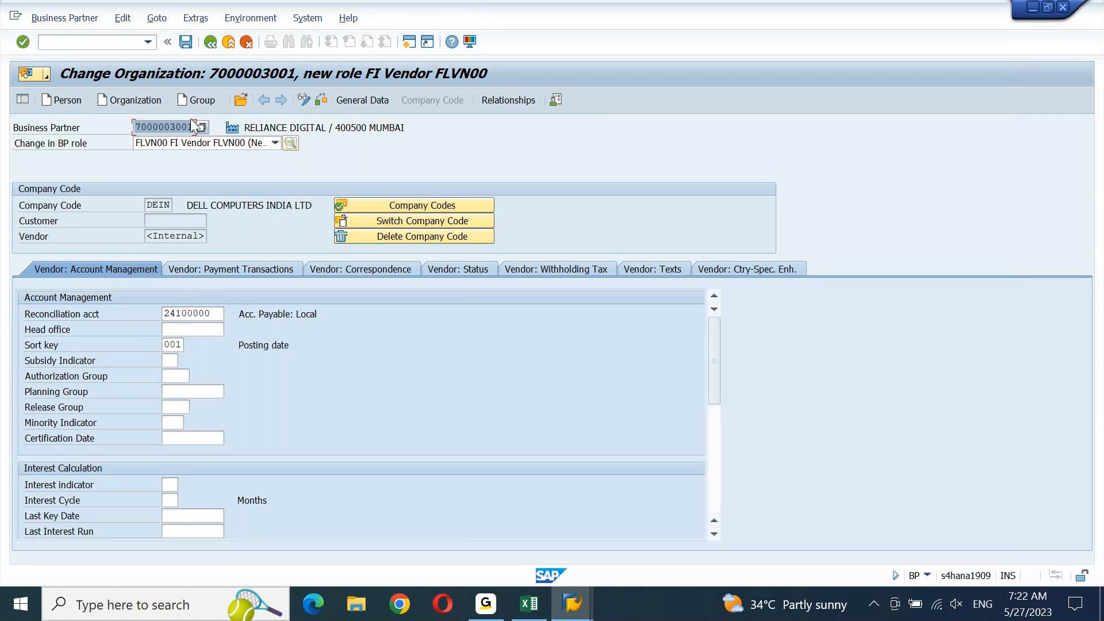
{"action": "left_click", "coordinate": [189, 43]}
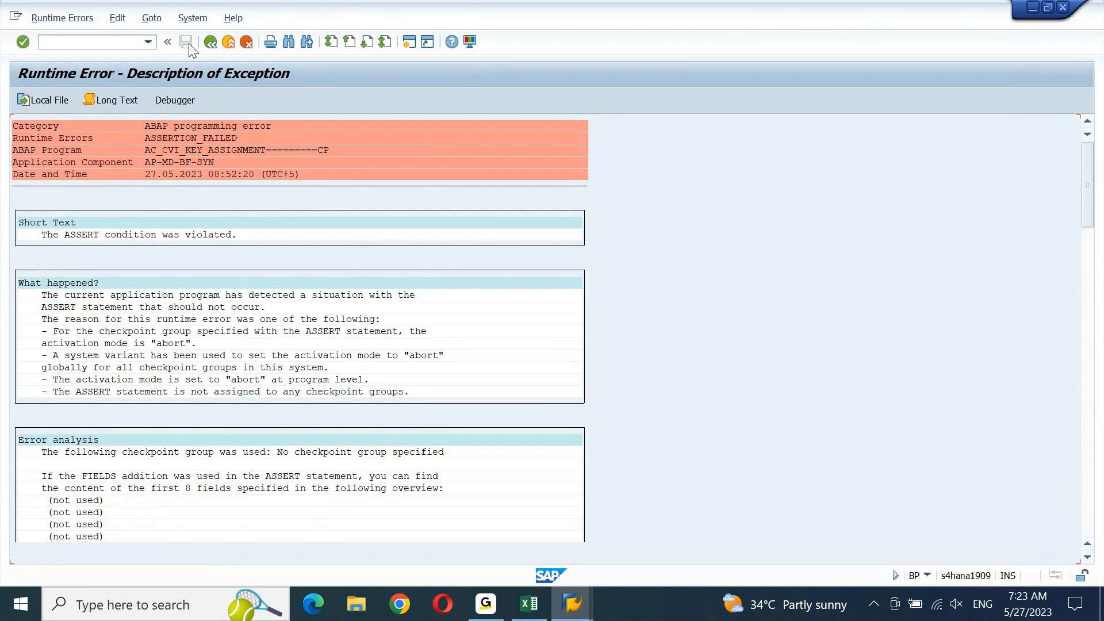
Page through the ASSERTION_FAILED runtime error details, then exit to SAP Easy Access
{"action": "key", "text": "Page_Down"}
{"action": "key", "text": "Page_Down"}
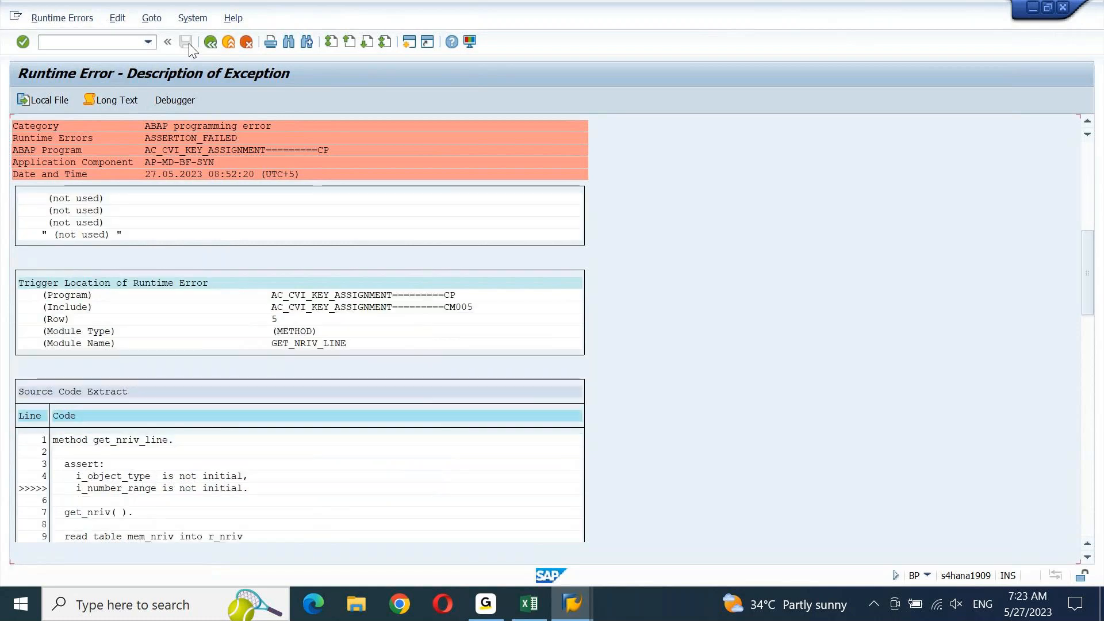
{"action": "key", "text": "Page_Down"}
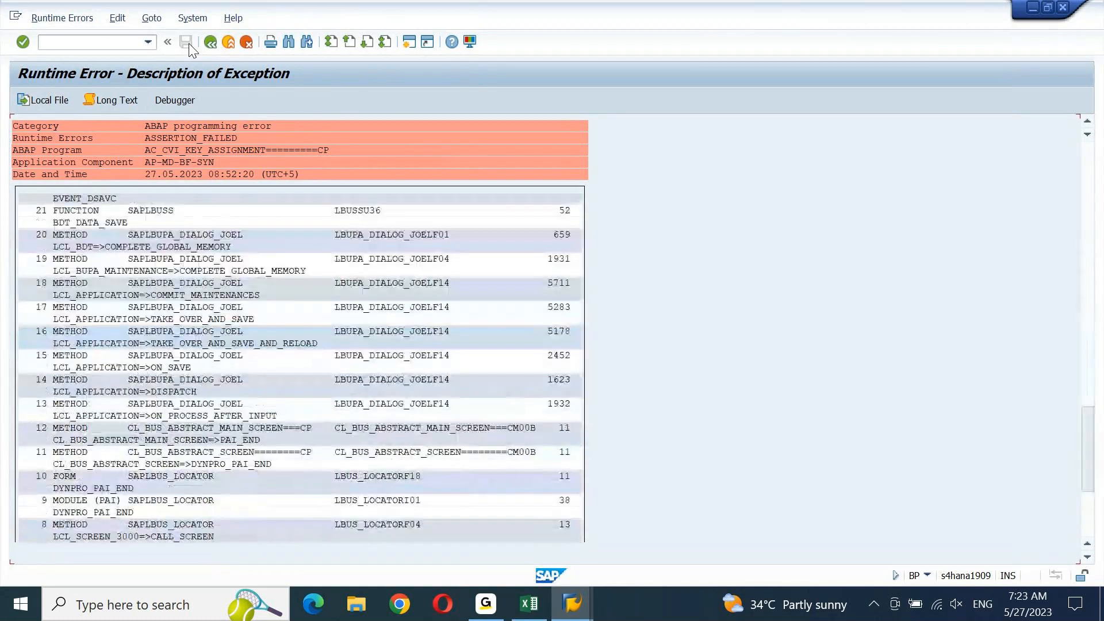
{"action": "key", "text": "Page_Up"}
{"action": "key", "text": "Page_Up"}
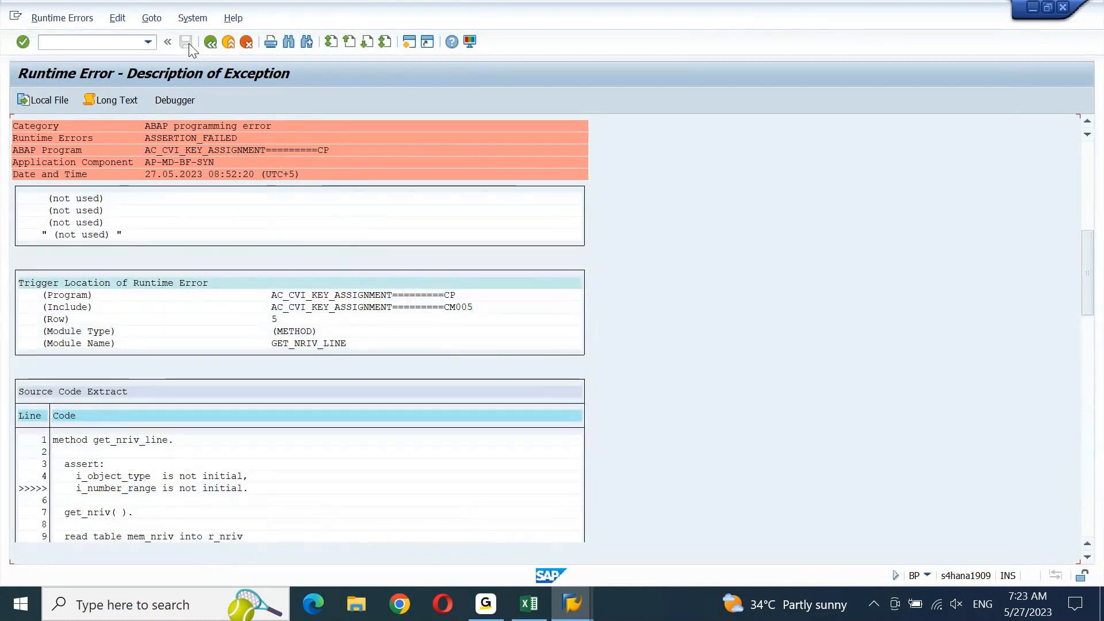
{"action": "key", "text": "Page_Down"}
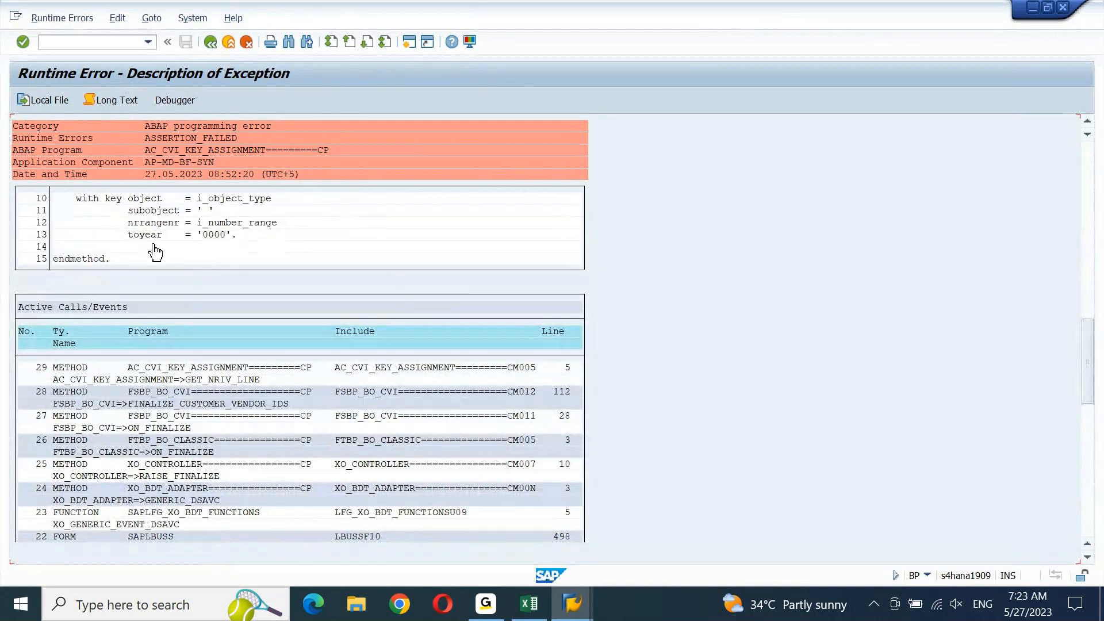
{"action": "scroll", "coordinate": [155, 252], "scroll_direction": "down", "scroll_amount": 9}
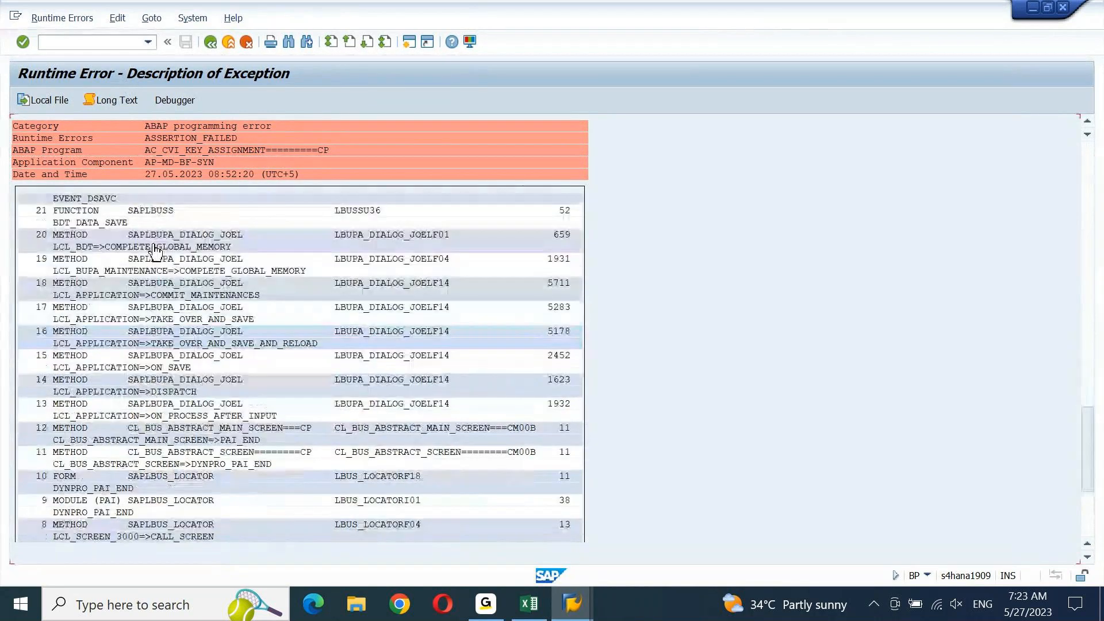
{"action": "key", "text": "F3"}
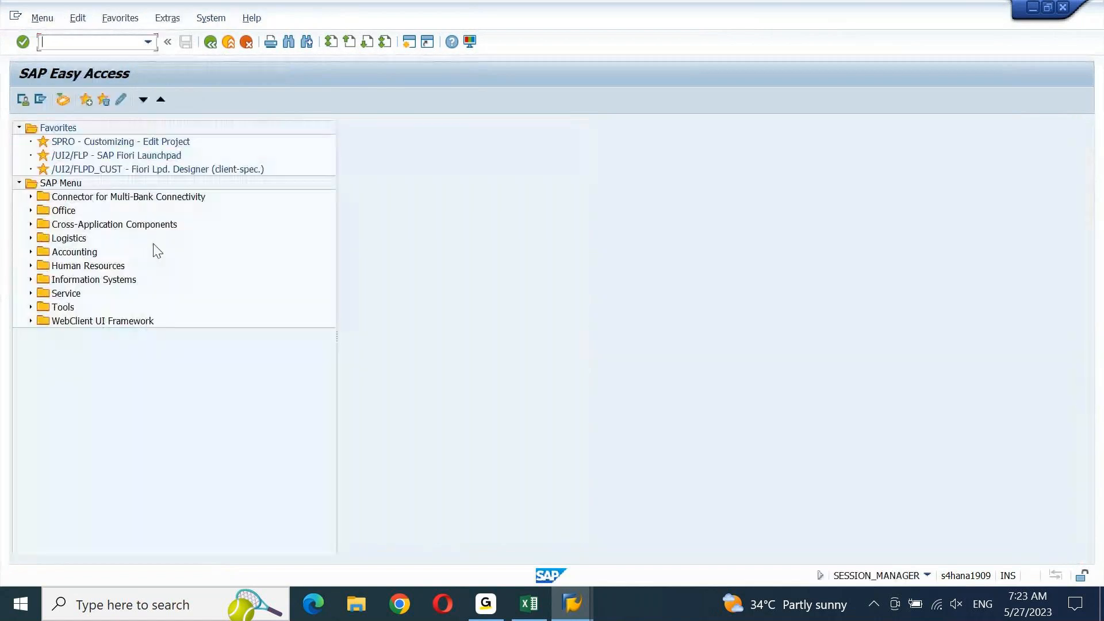
{"action": "left_click", "coordinate": [581, 604]}
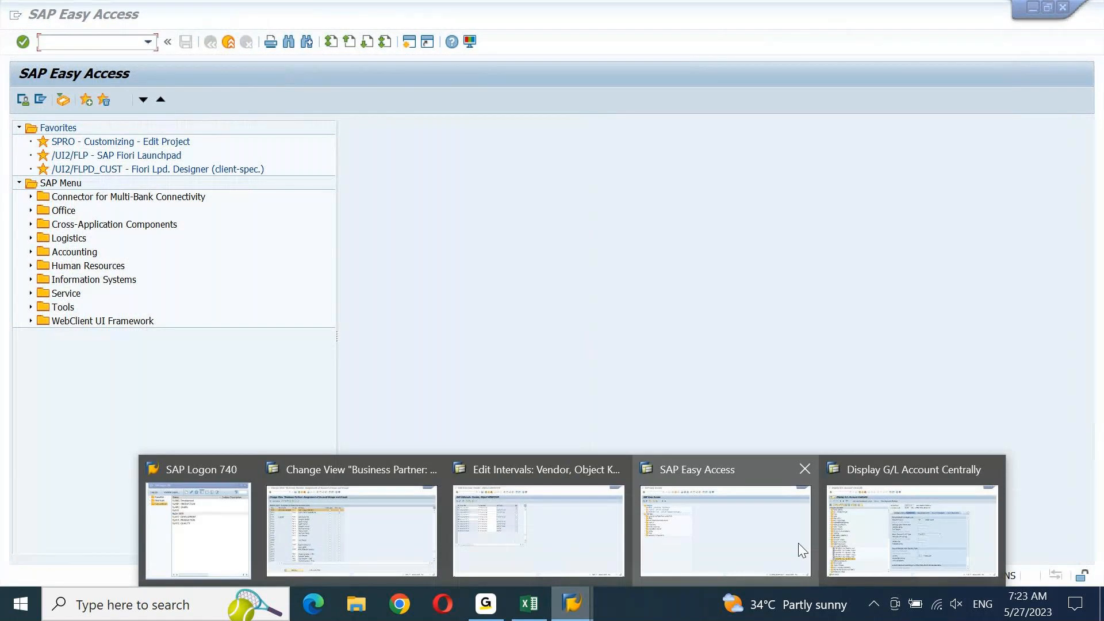
{"action": "left_click", "coordinate": [582, 502]}
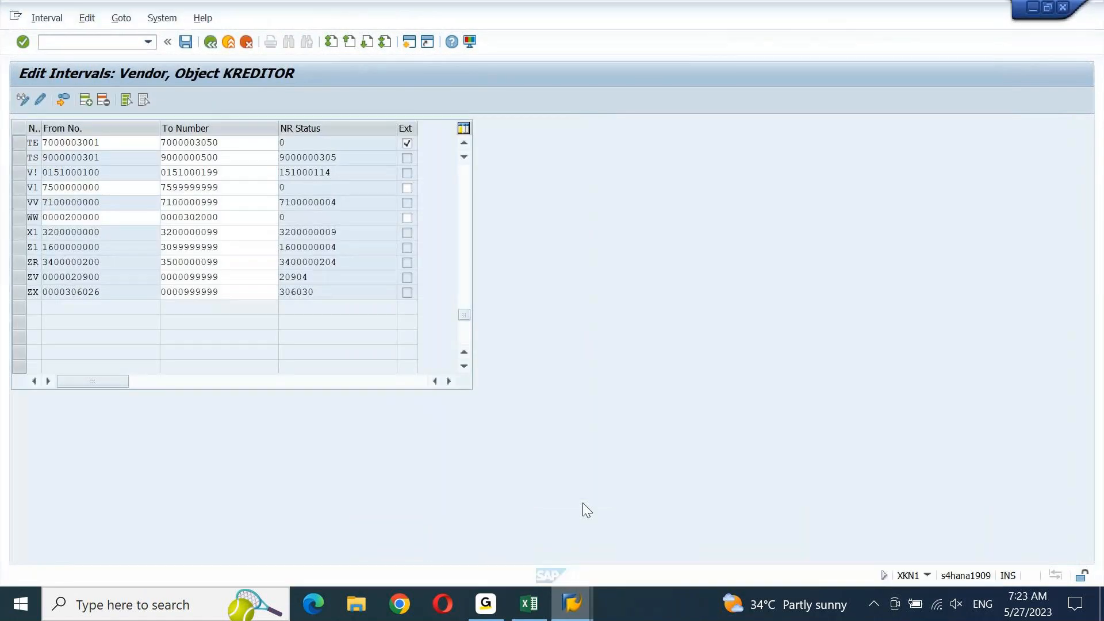
{"action": "left_click", "coordinate": [21, 143]}
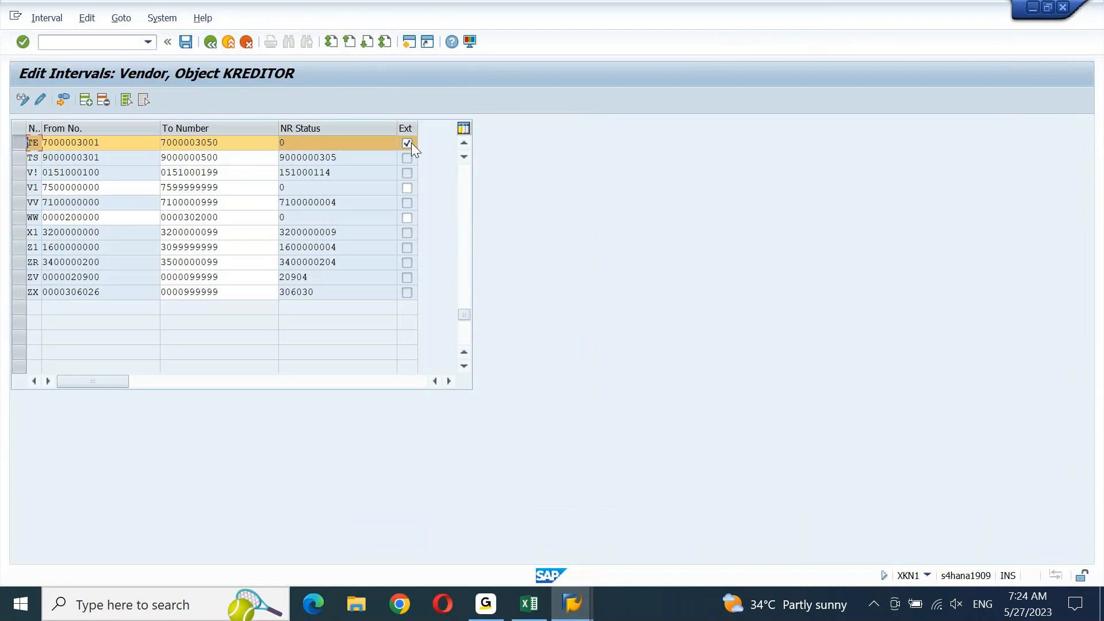
{"action": "key", "text": "ctrl+s"}
Open the vendor account group number range assignments with /NOBAS
{"action": "left_click", "coordinate": [117, 43]}
{"action": "type", "text": "/NOBAS"}
{"action": "key", "text": "Return"}
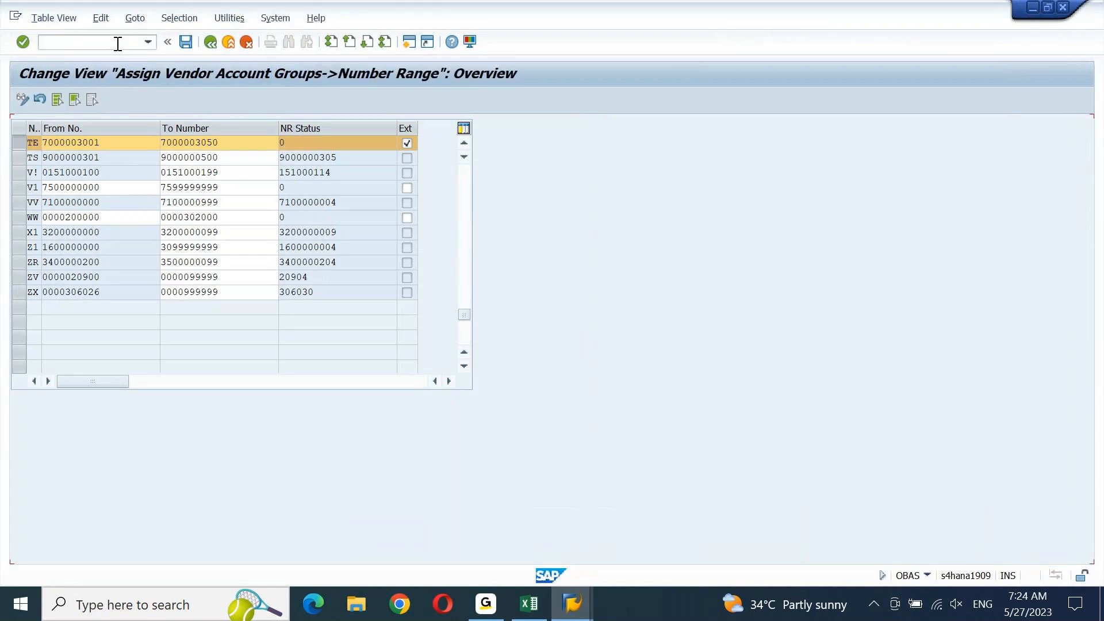
{"action": "left_click", "coordinate": [203, 423]}
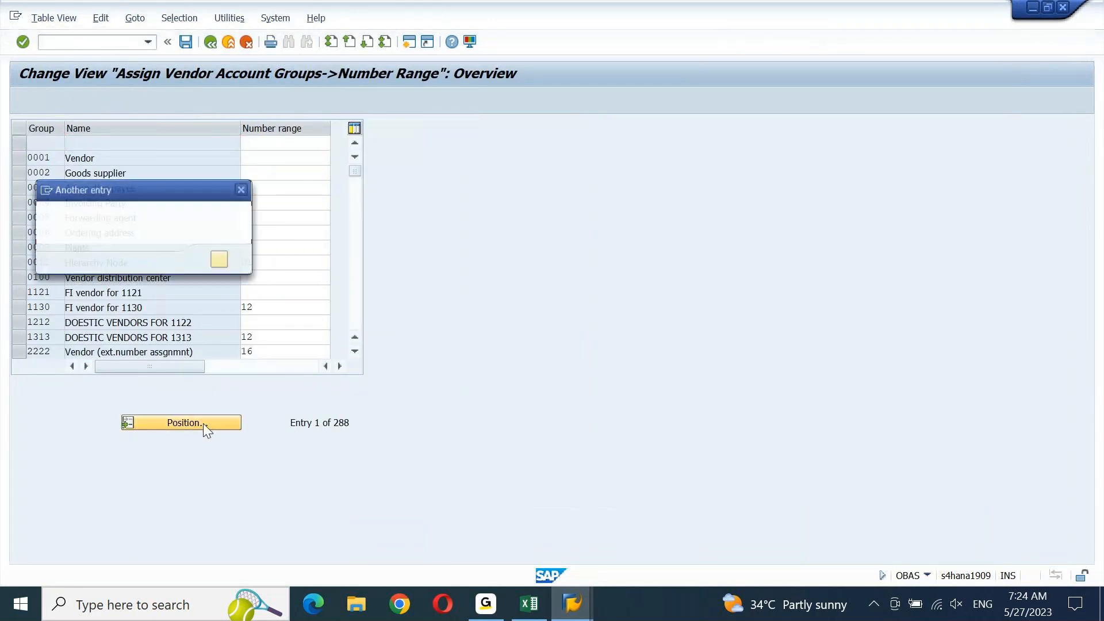
Position on account group TEST, assign it number range TE, and save under the customizing request
{"action": "type", "text": "TEST"}
{"action": "key", "text": "Return"}
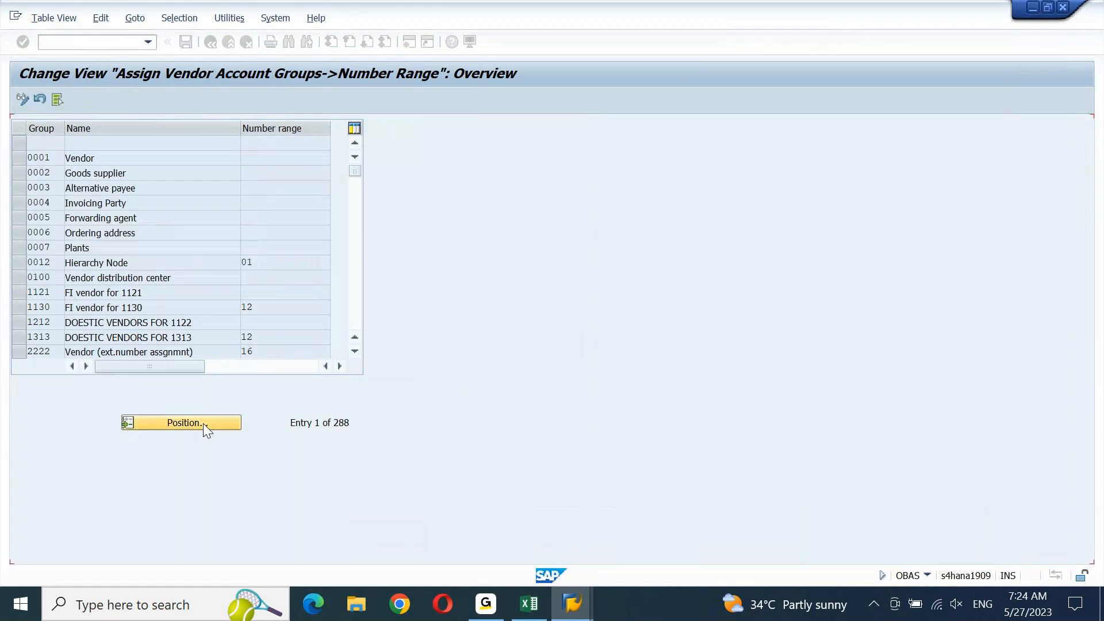
{"action": "left_click", "coordinate": [283, 144]}
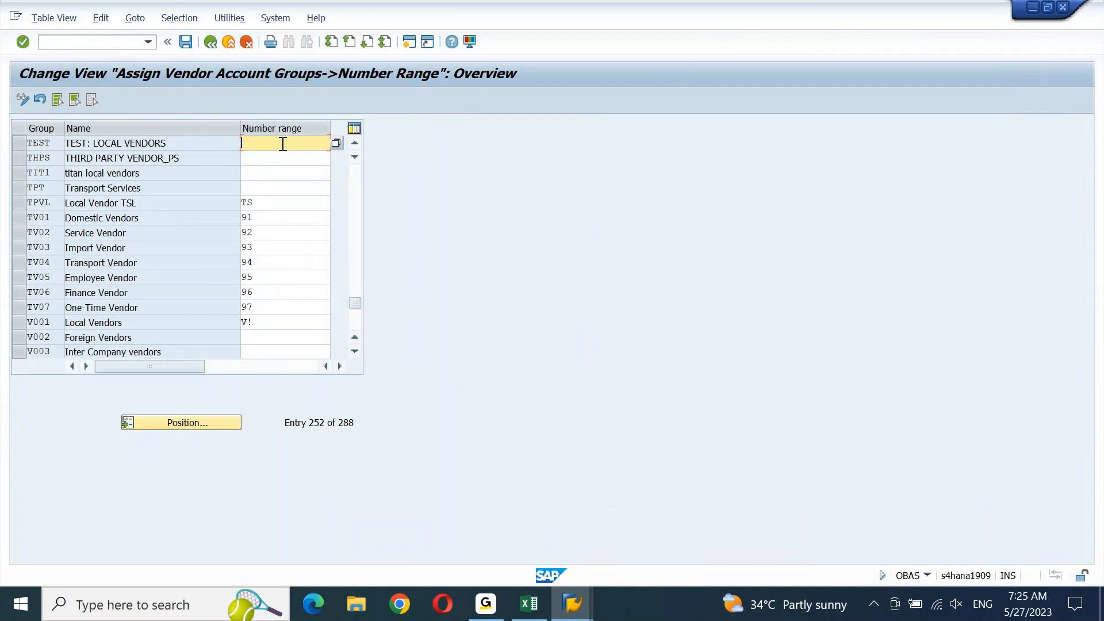
{"action": "type", "text": "TE"}
{"action": "key", "text": "Return"}
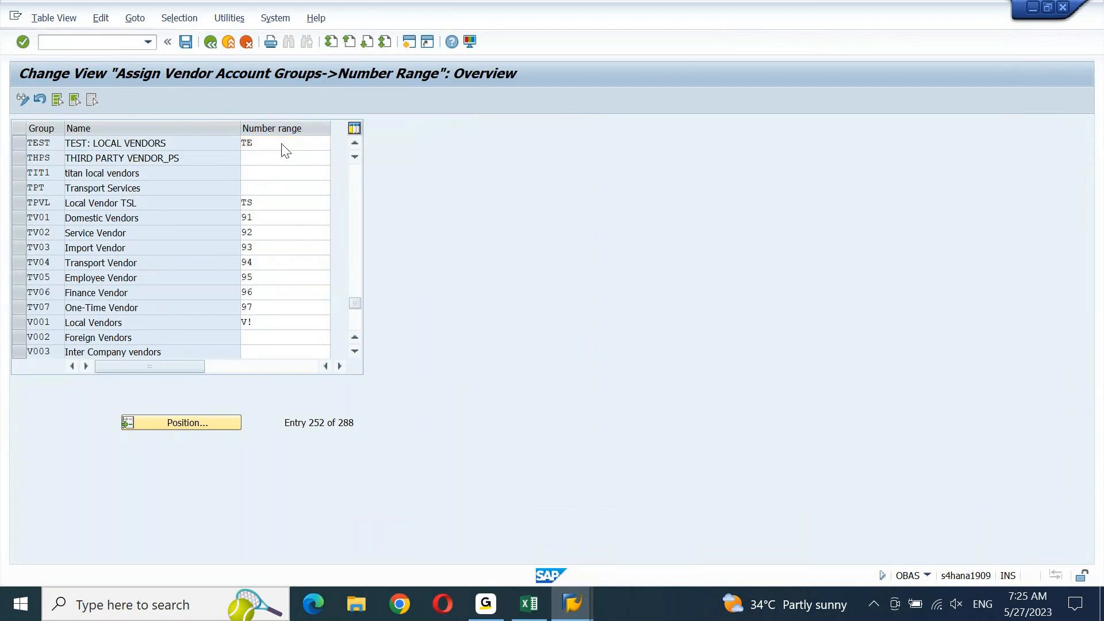
{"action": "double_click", "coordinate": [283, 144]}
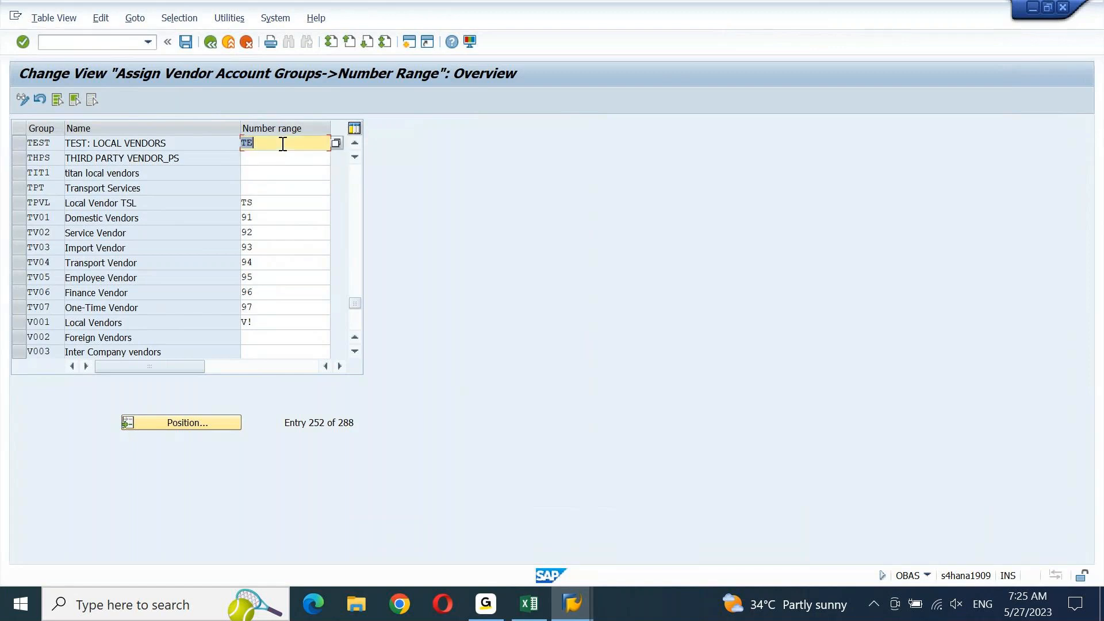
{"action": "key", "text": "ctrl+s"}
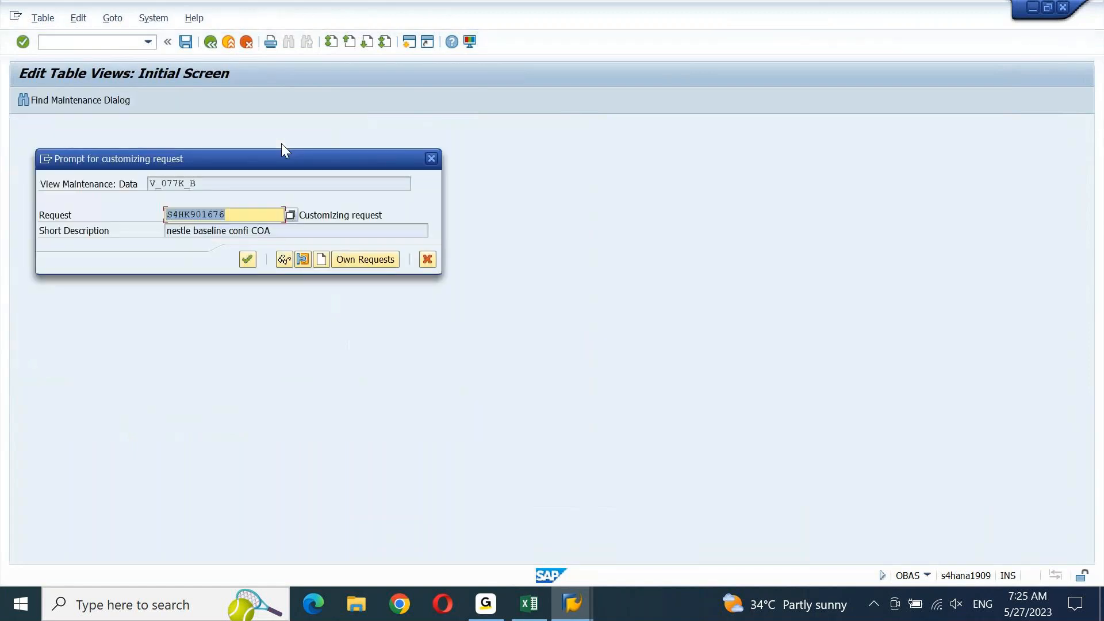
{"action": "key", "text": "Return"}
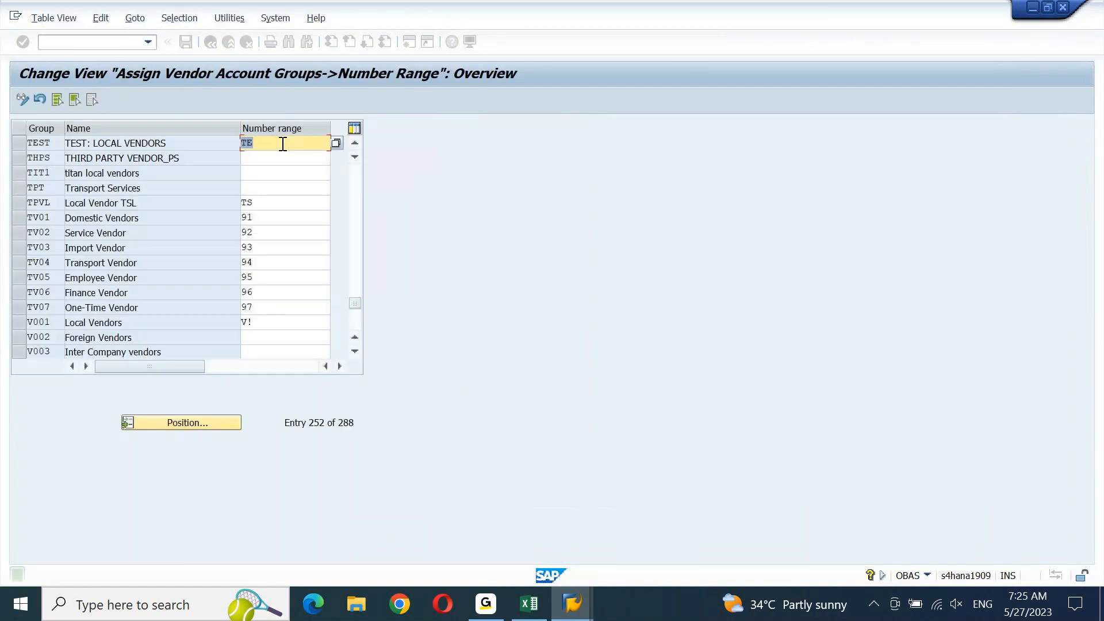
{"action": "left_click", "coordinate": [573, 615]}
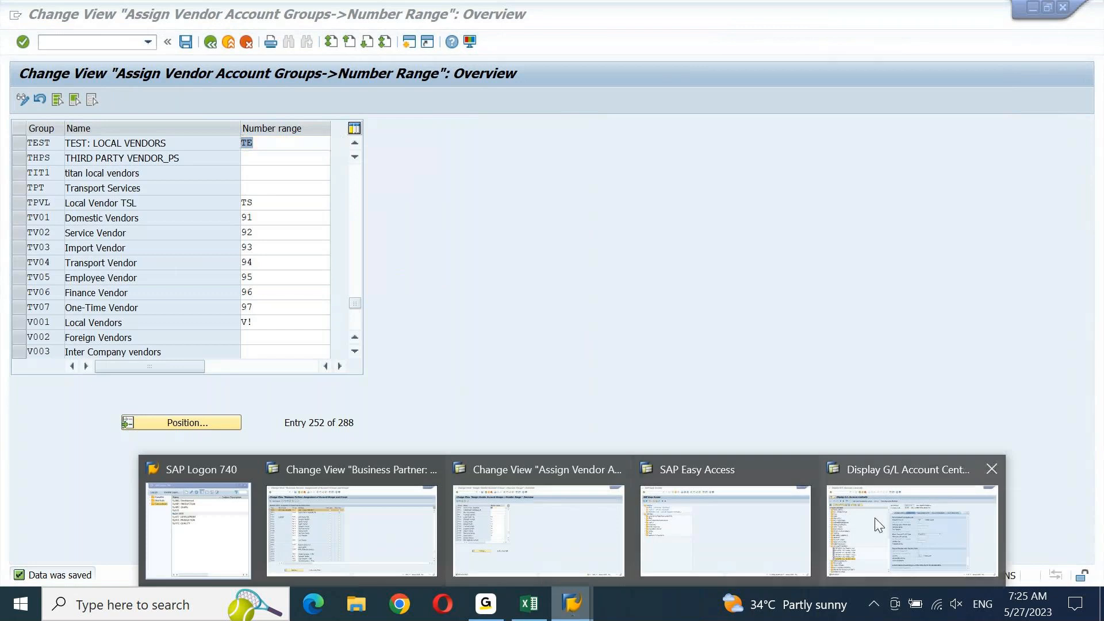
{"action": "left_click", "coordinate": [783, 541]}
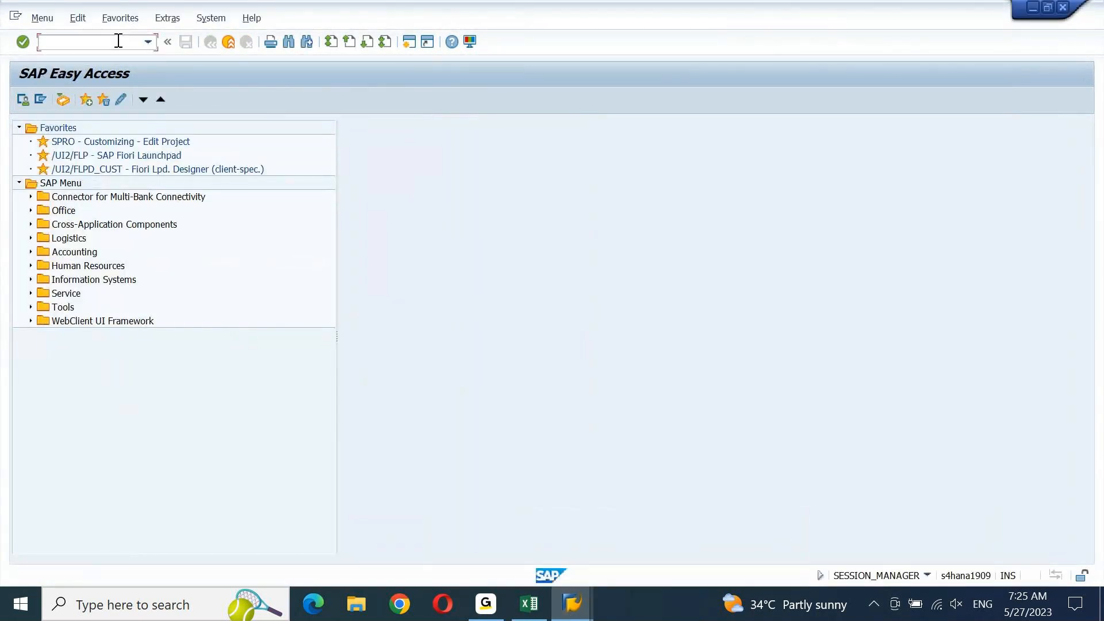
{"action": "type", "text": "bp"}
{"action": "key", "text": "Return"}
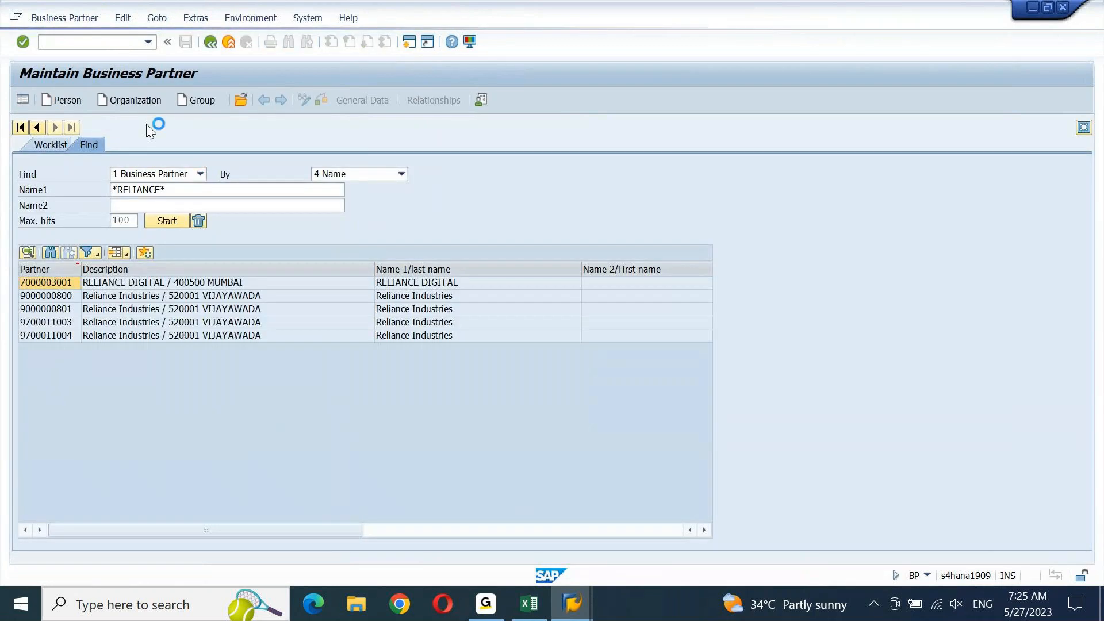
{"action": "double_click", "coordinate": [90, 284]}
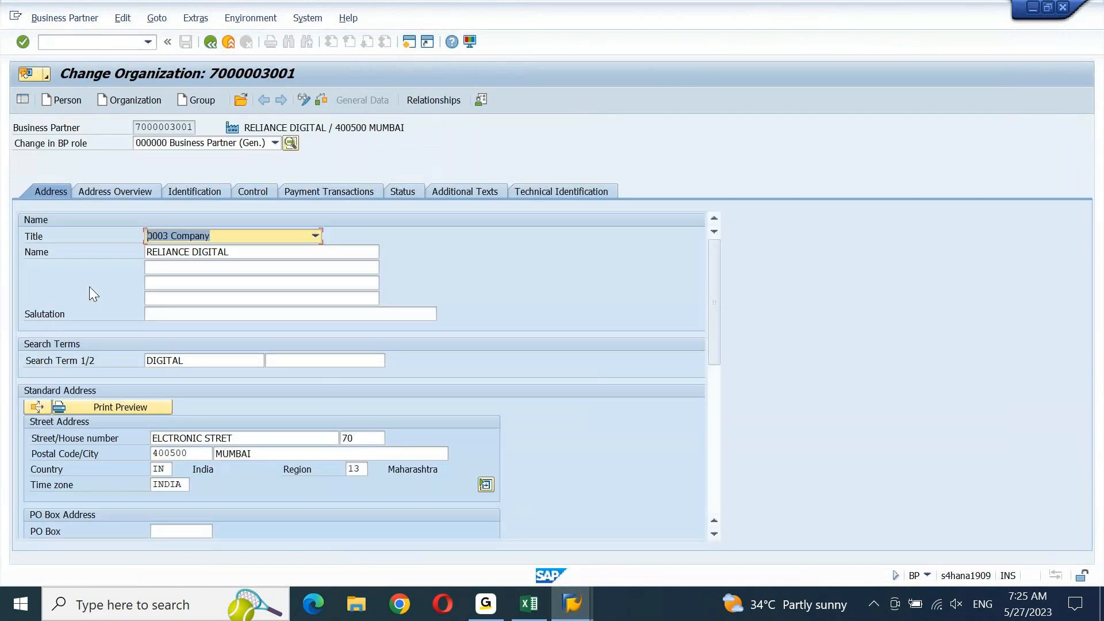
Switch the partner to the FI Vendor FLVN00 role
{"action": "left_click", "coordinate": [272, 145]}
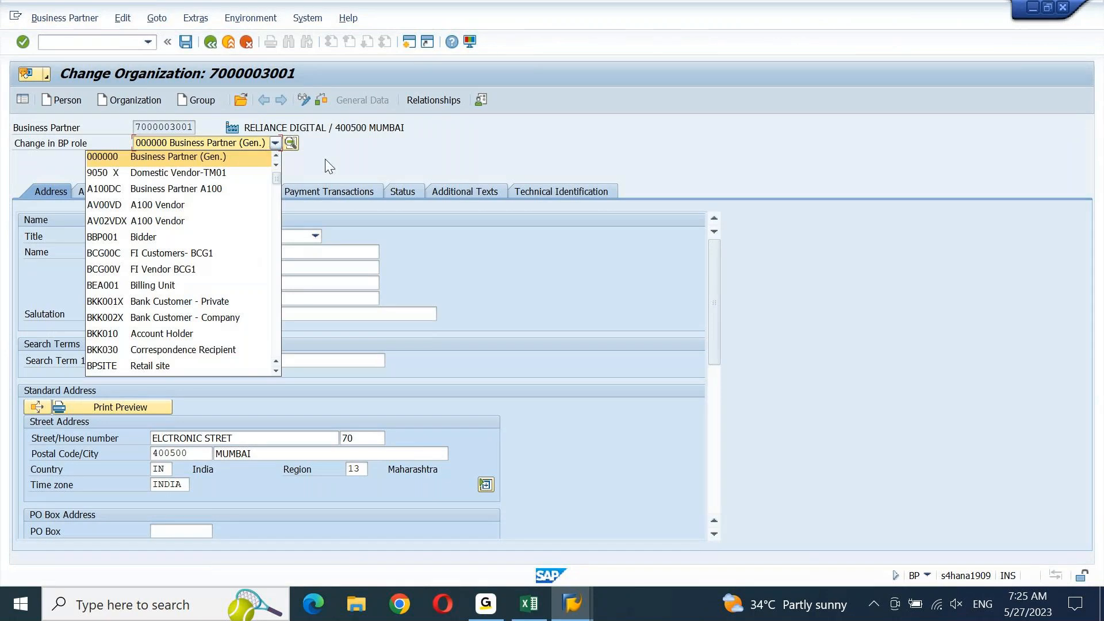
{"action": "scroll", "coordinate": [278, 184], "scroll_direction": "down", "scroll_amount": 3}
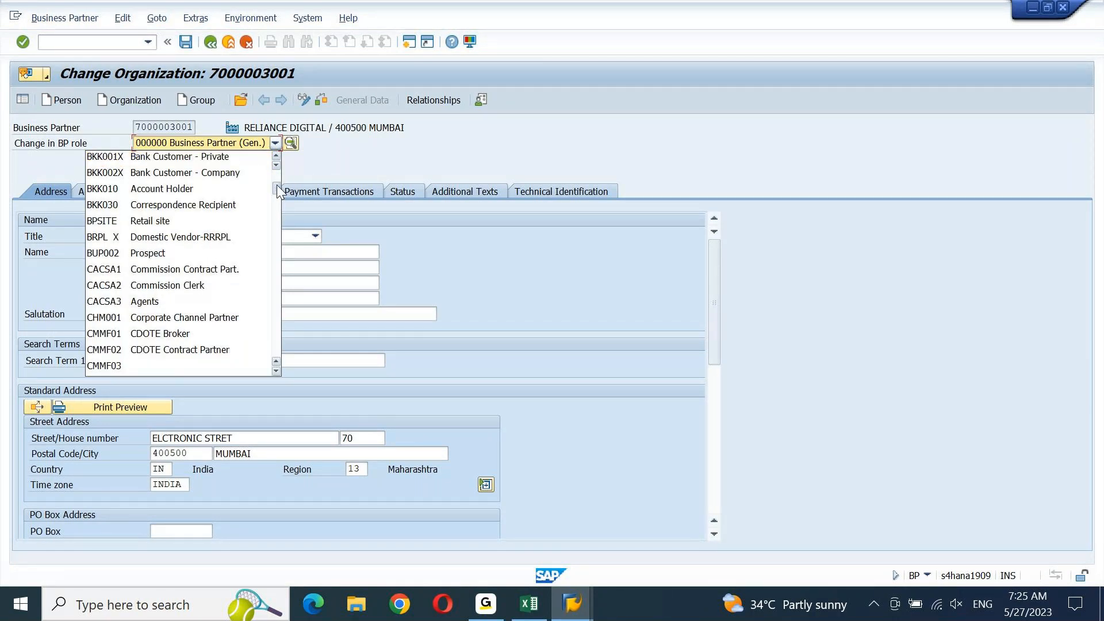
{"action": "scroll", "coordinate": [272, 197], "scroll_direction": "down", "scroll_amount": 3}
{"action": "scroll", "coordinate": [271, 197], "scroll_direction": "down", "scroll_amount": 1}
{"action": "left_click", "coordinate": [271, 199]}
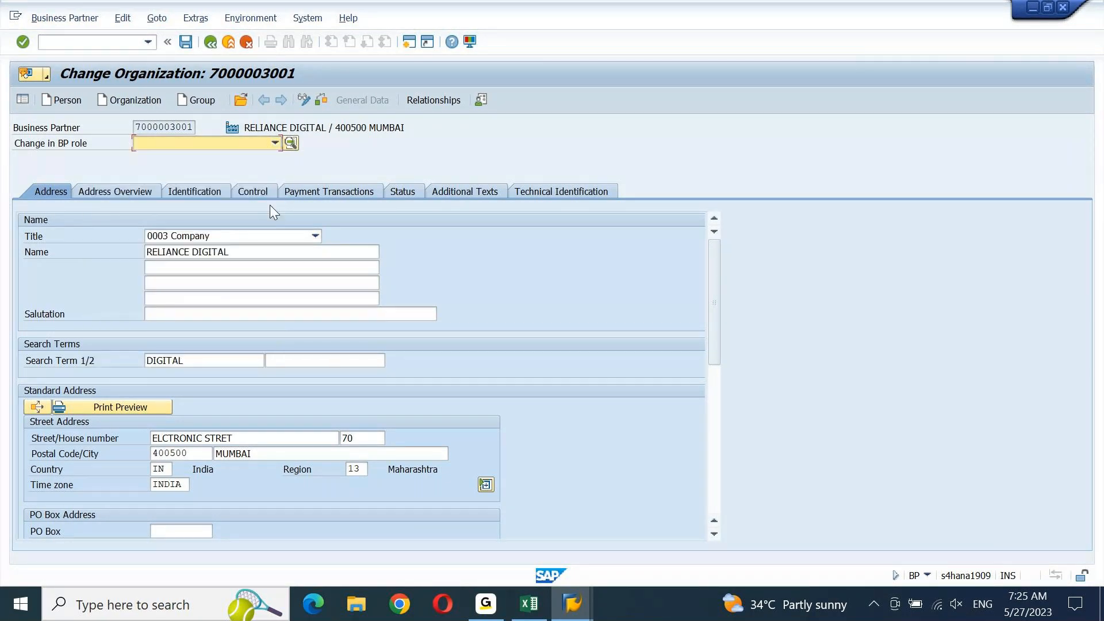
{"action": "key", "text": "F4"}
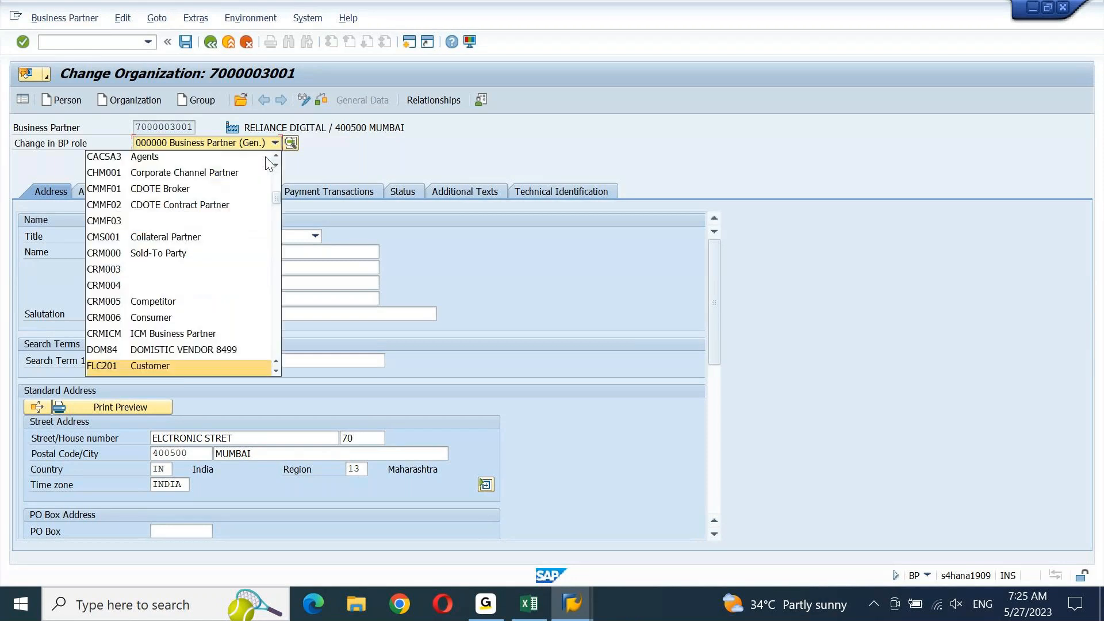
{"action": "key", "text": "Down"}
{"action": "key", "text": "Down"}
{"action": "key", "text": "Down"}
{"action": "key", "text": "Down"}
{"action": "key", "text": "Down"}
{"action": "key", "text": "Down"}
{"action": "key", "text": "Down"}
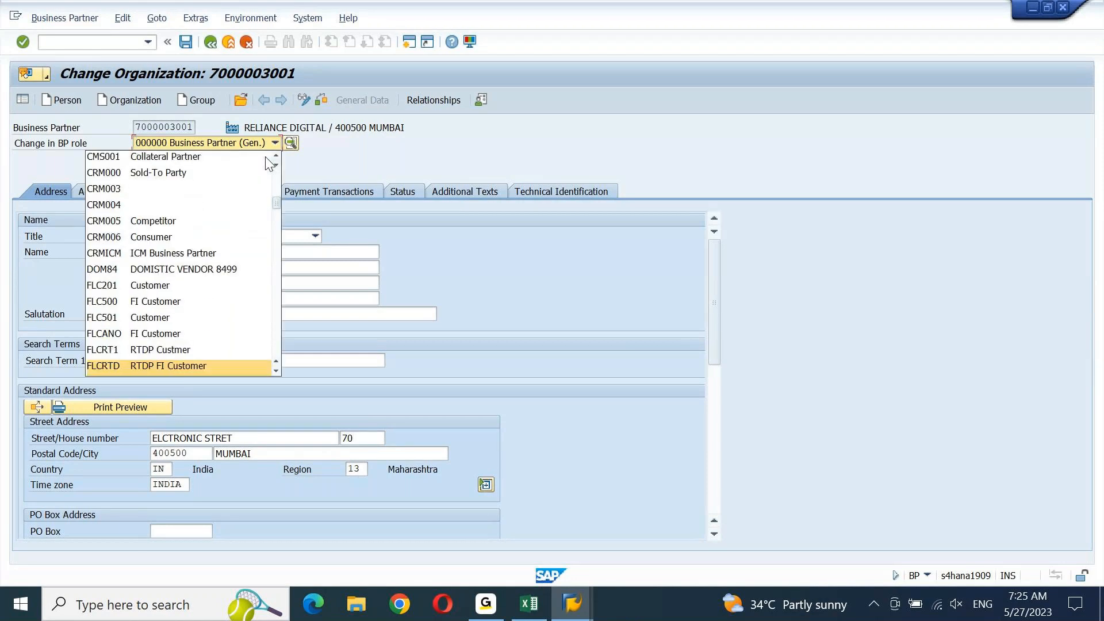
{"action": "key", "text": "Down"}
{"action": "key", "text": "Down"}
{"action": "key", "text": "Down"}
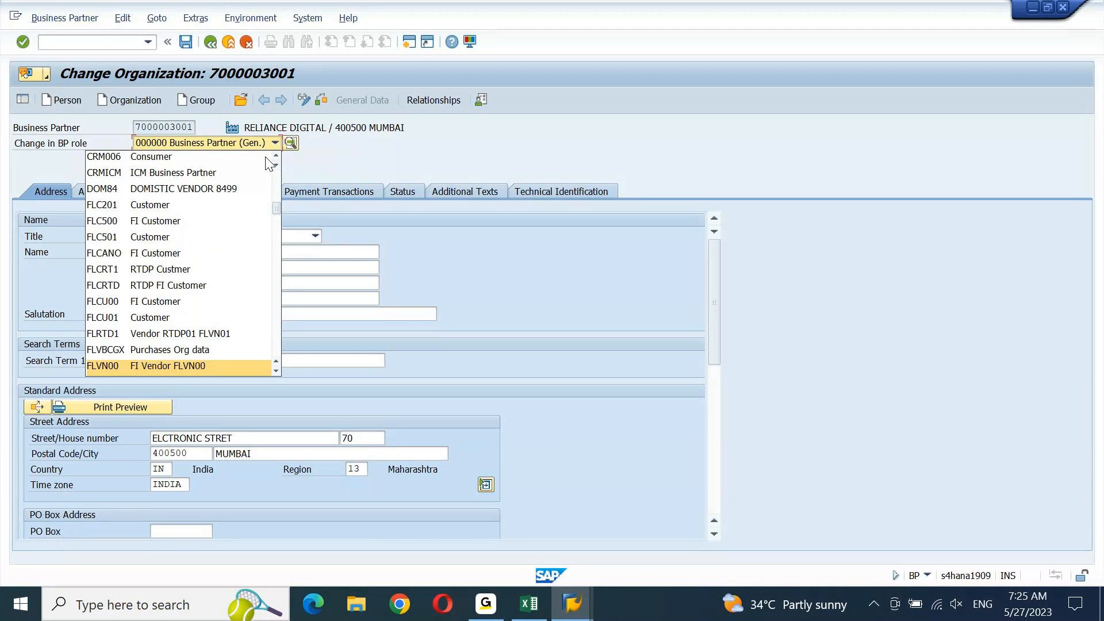
{"action": "key", "text": "Return"}
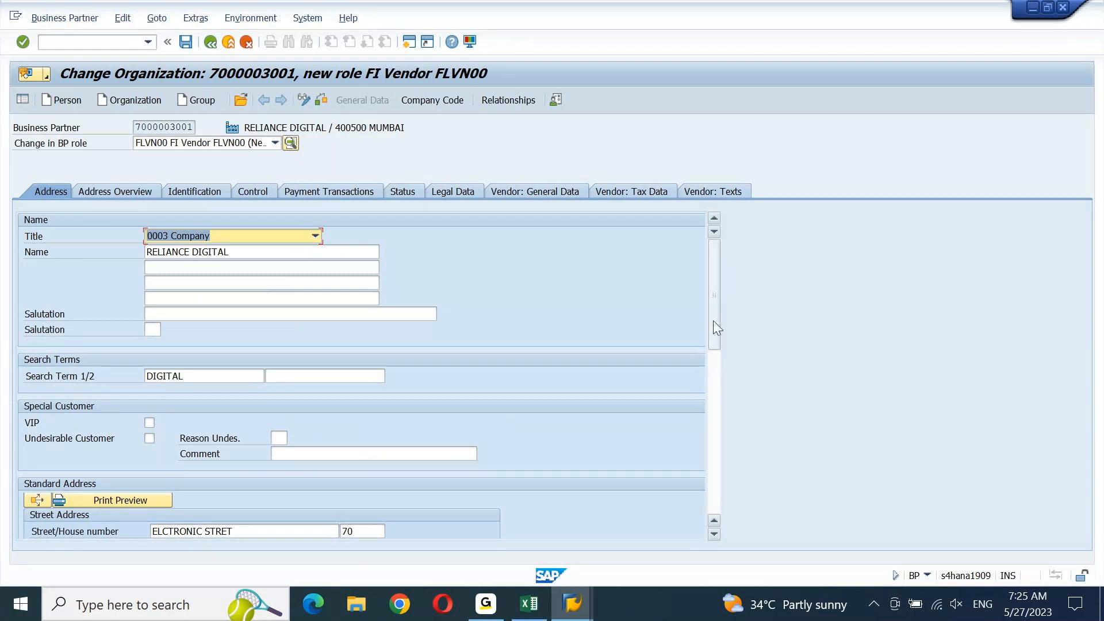
Set the partner's communication language to EN English
{"action": "left_click_drag", "start_coordinate": [712, 321], "coordinate": [720, 403]}
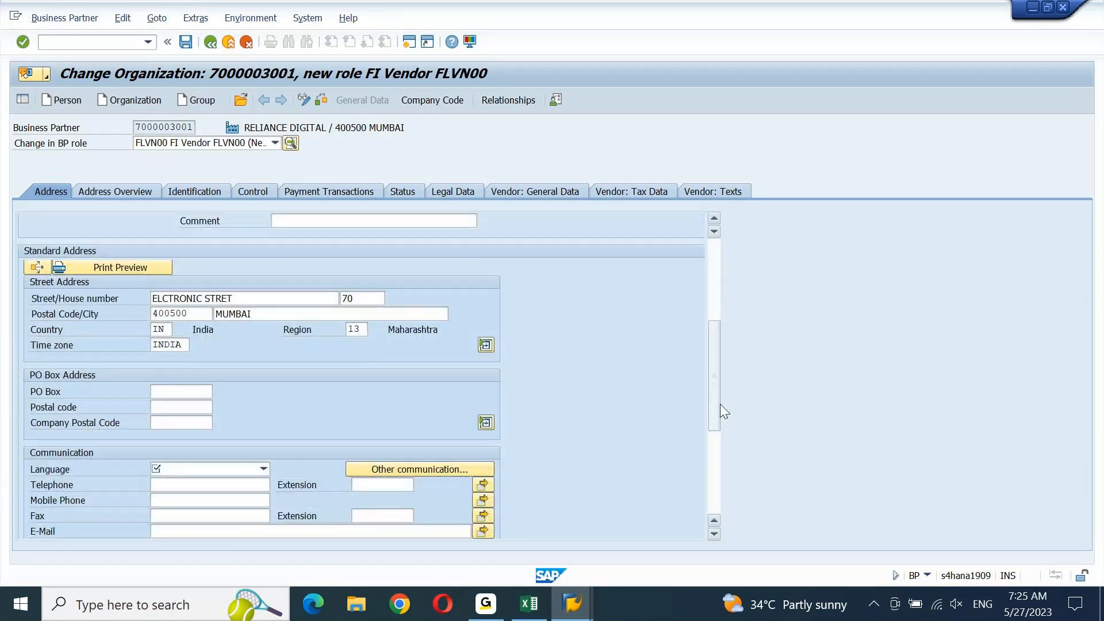
{"action": "left_click", "coordinate": [241, 471]}
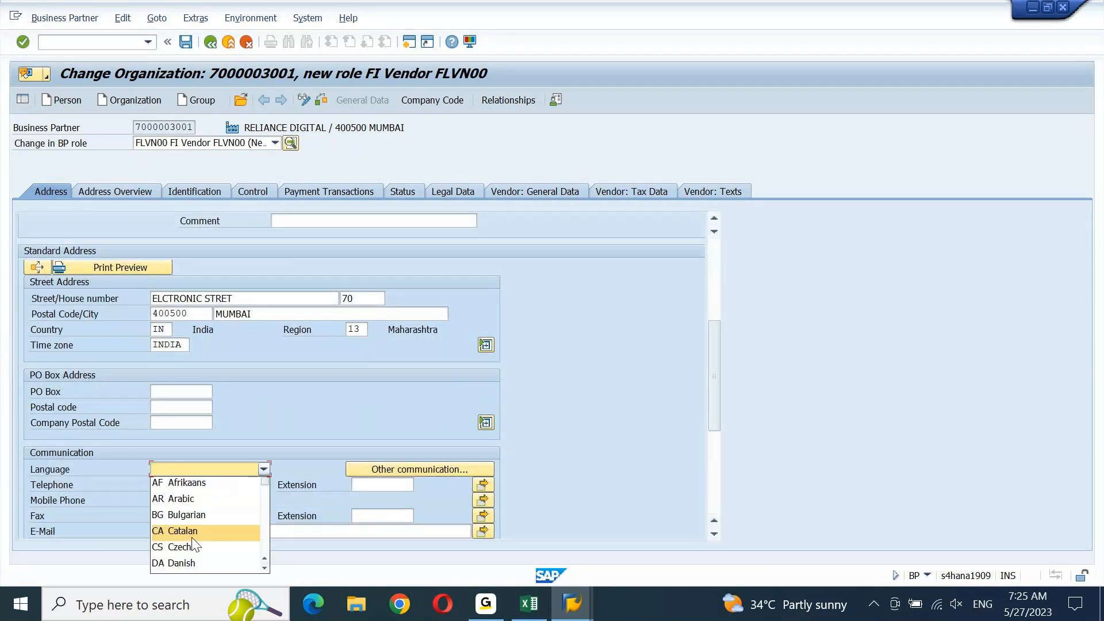
{"action": "scroll", "coordinate": [192, 547], "scroll_direction": "down", "scroll_amount": 1}
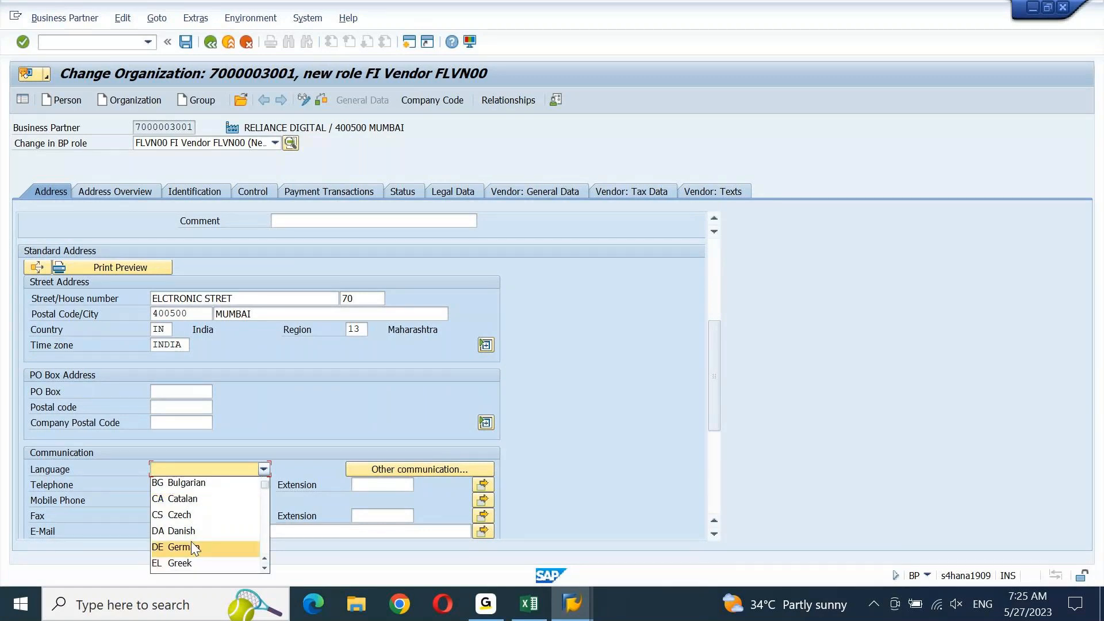
{"action": "key", "text": "n"}
{"action": "key", "text": "e"}
{"action": "key", "text": "n"}
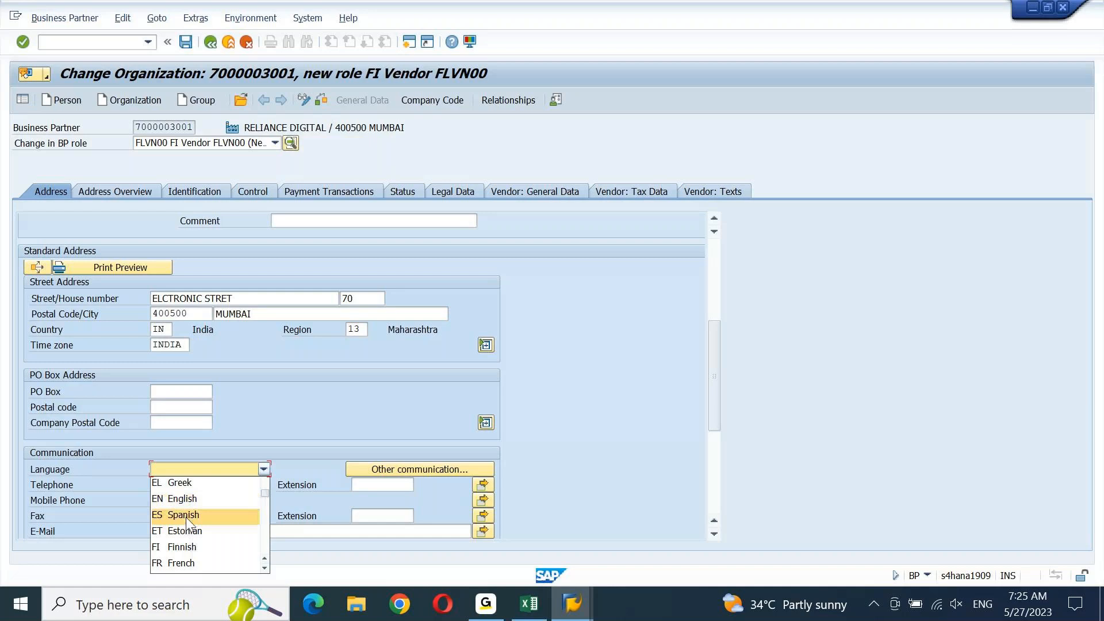
{"action": "left_click", "coordinate": [195, 501]}
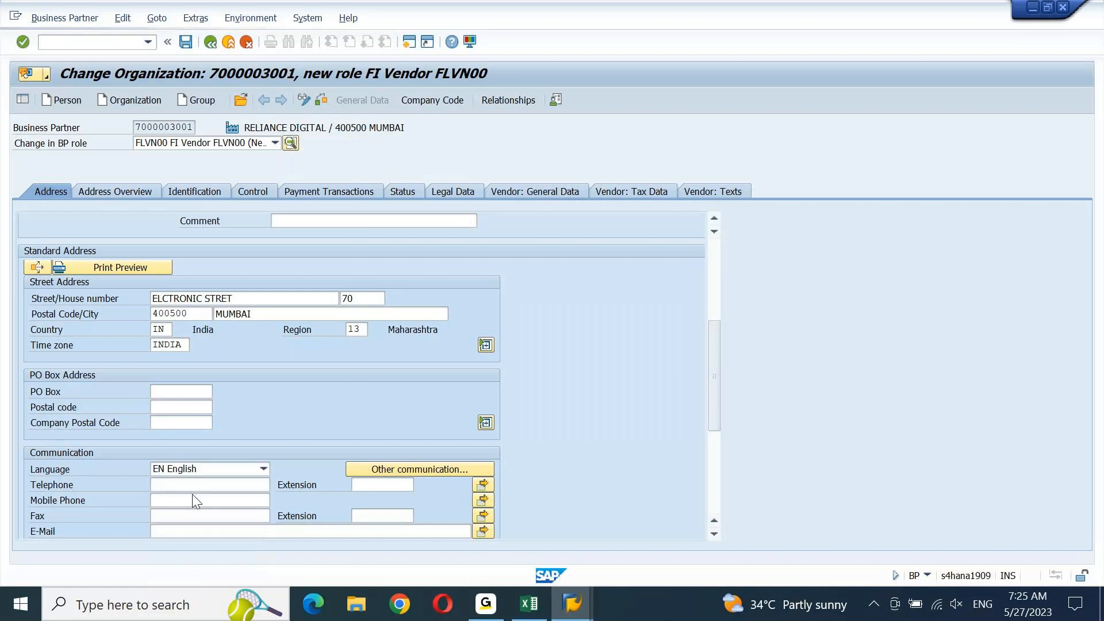
Go to Company Code data, then back out and exit without saving
{"action": "left_click", "coordinate": [426, 101]}
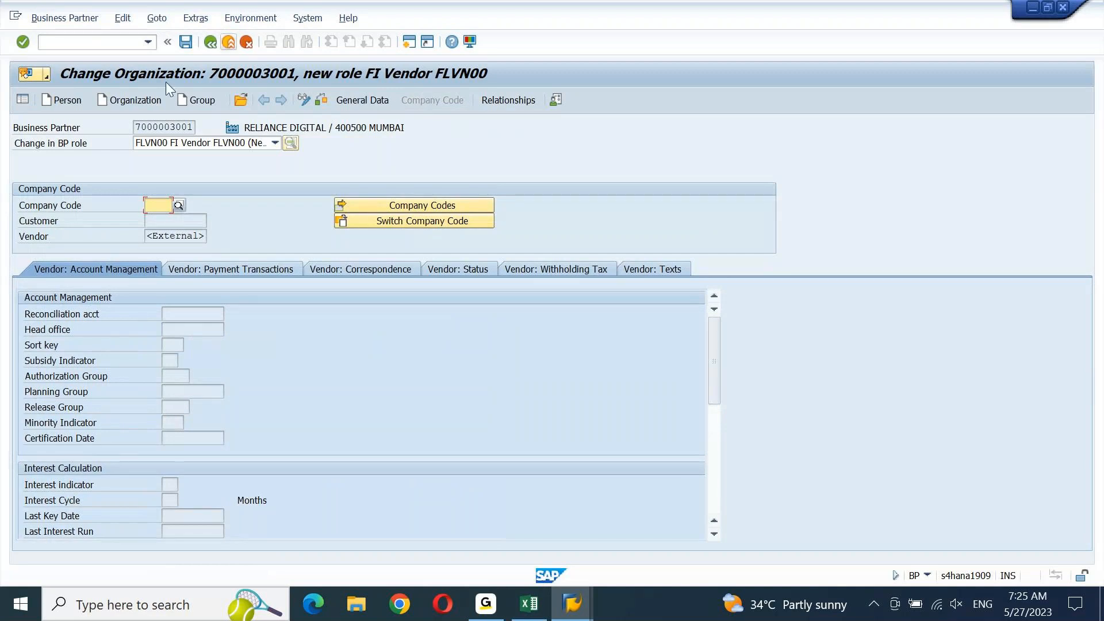
{"action": "left_click", "coordinate": [210, 42]}
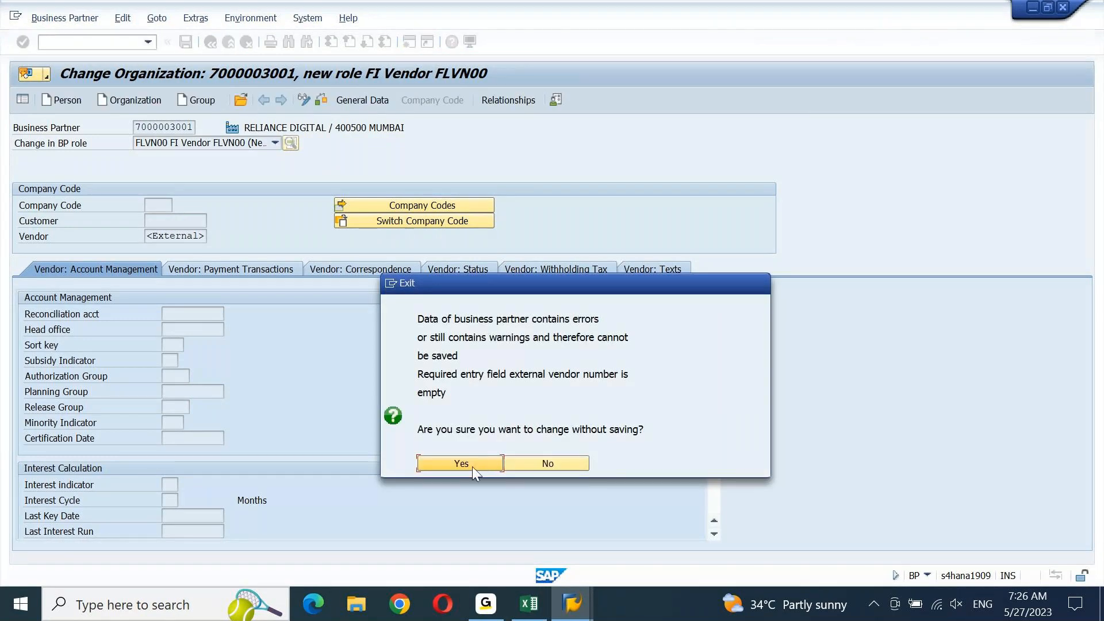
{"action": "left_click", "coordinate": [483, 463]}
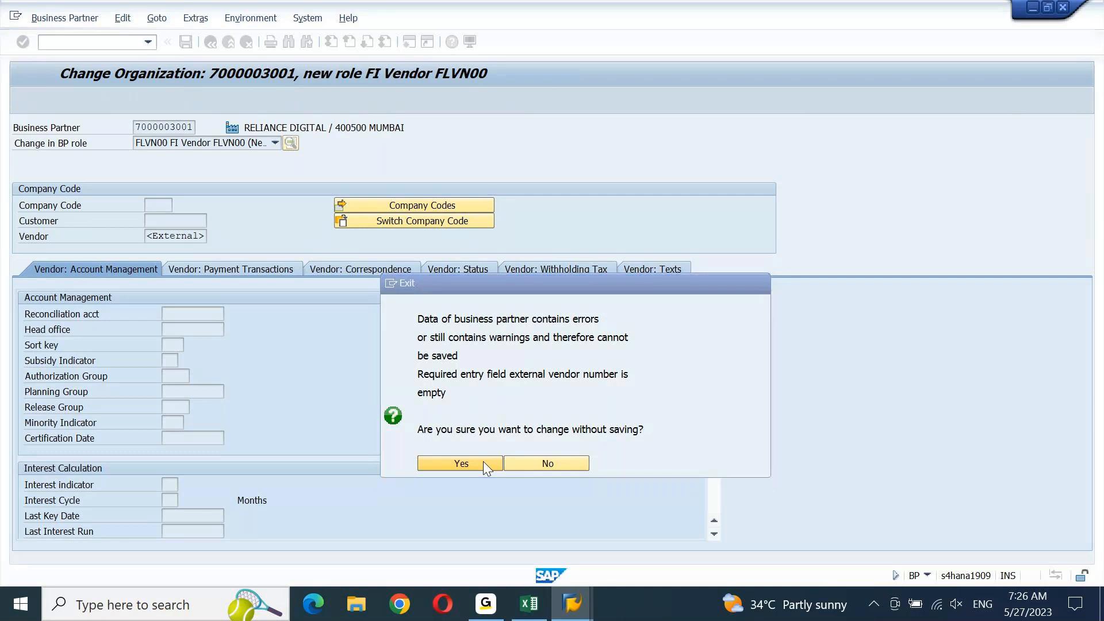
{"action": "type", "text": "bp"}
{"action": "key", "text": "Return"}
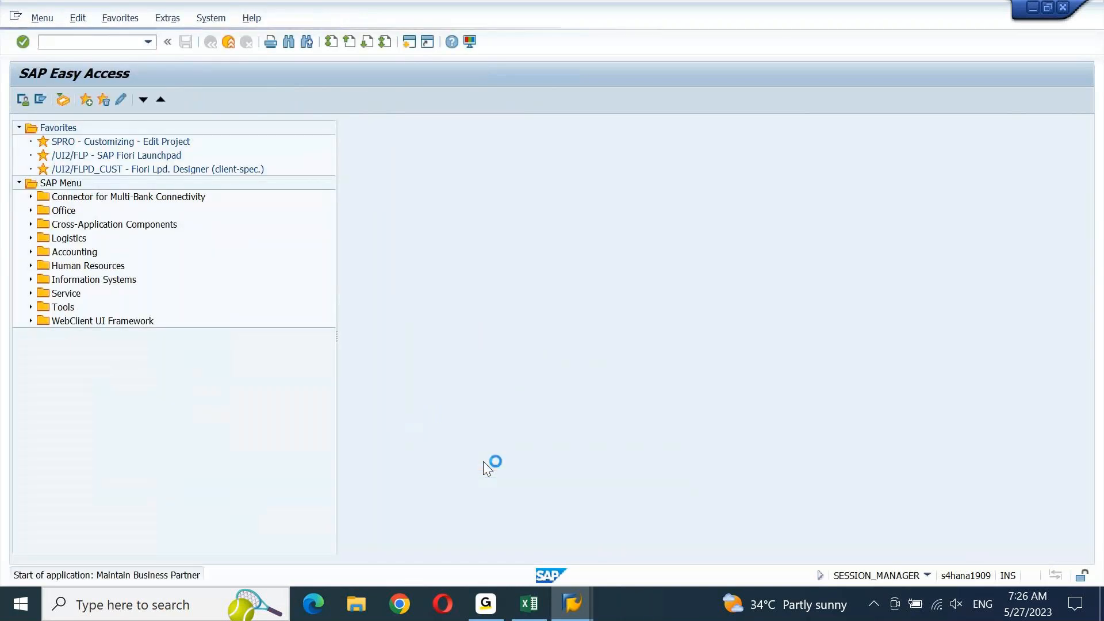
{"action": "key", "text": "Return"}
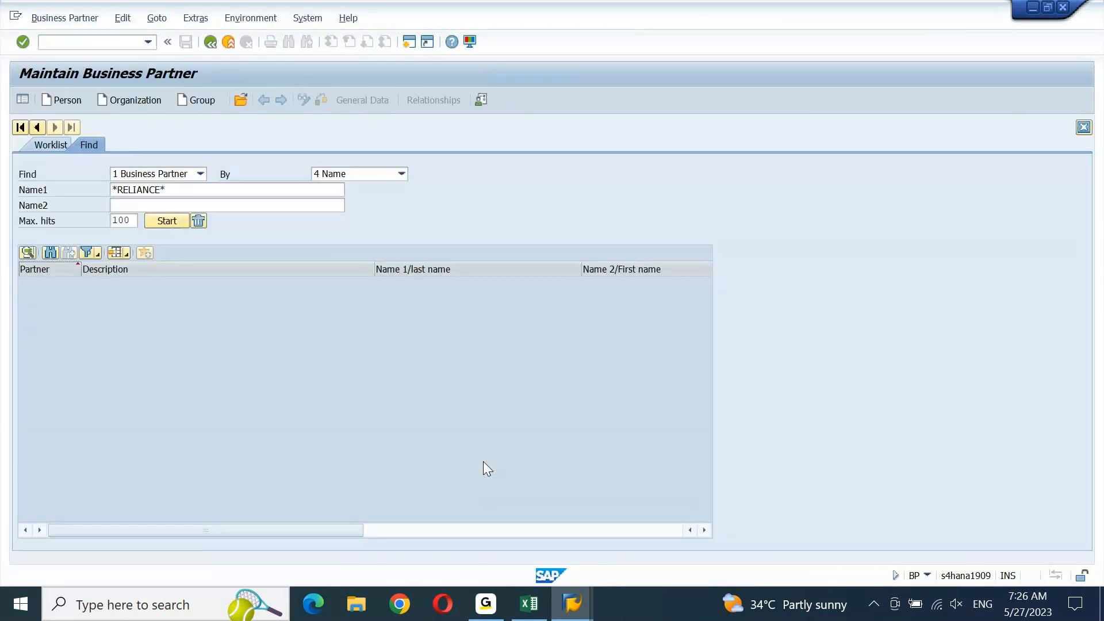
{"action": "left_click", "coordinate": [165, 288]}
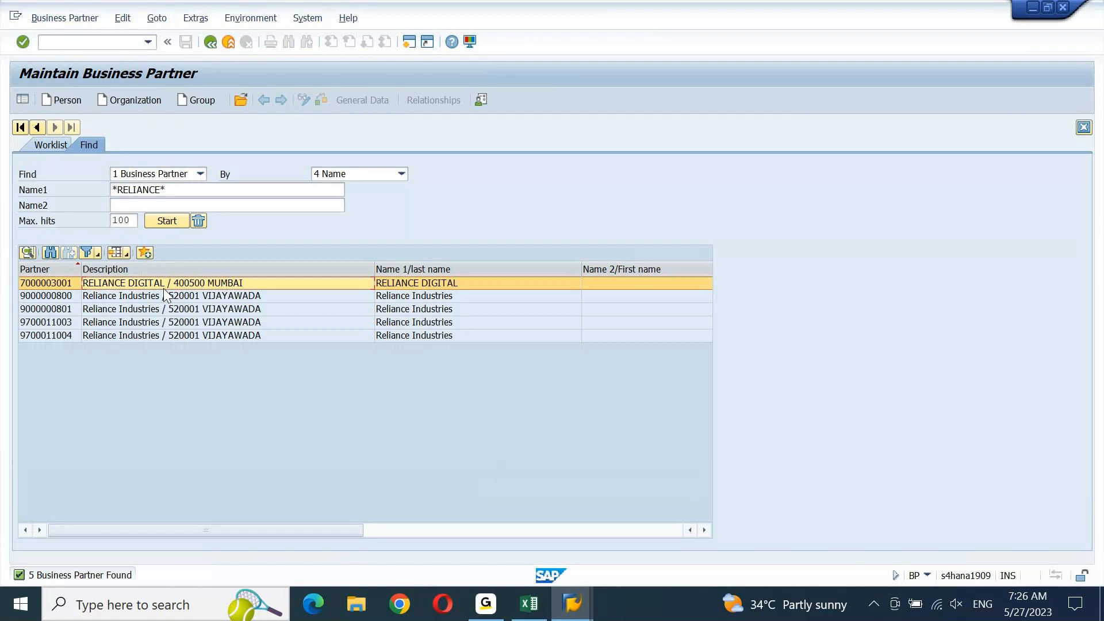
{"action": "double_click", "coordinate": [164, 288]}
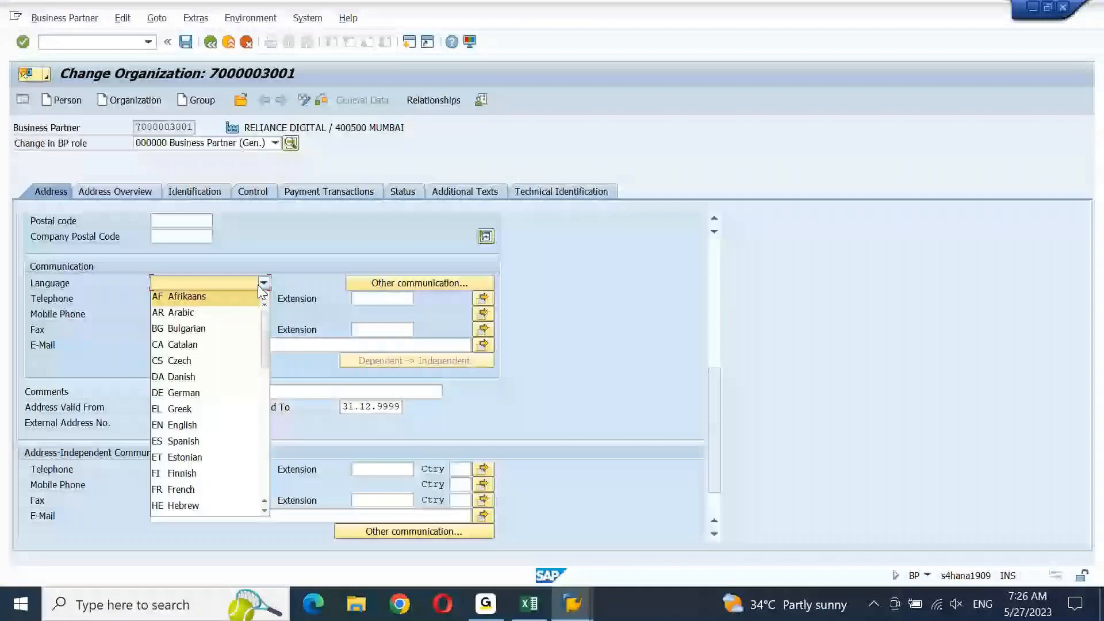
{"action": "left_click", "coordinate": [181, 425]}
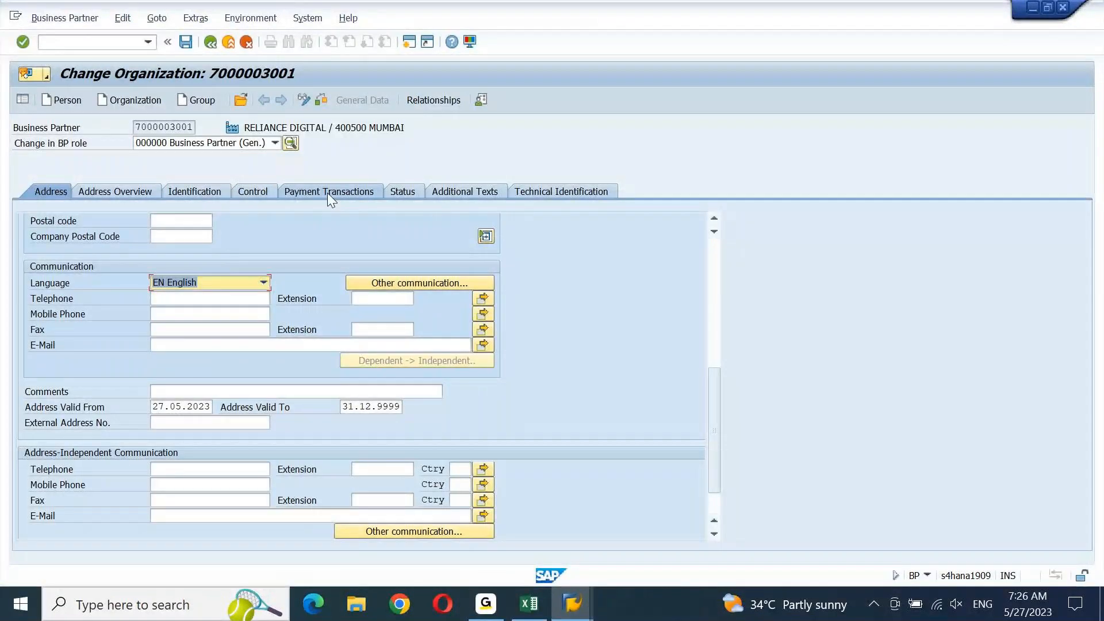
{"action": "left_click", "coordinate": [275, 143]}
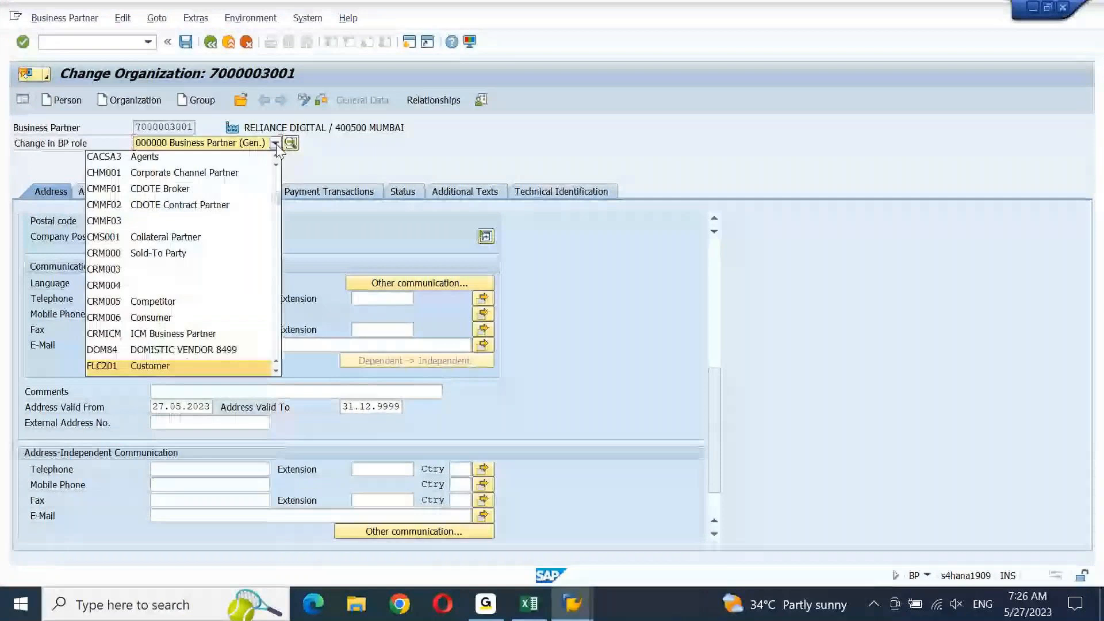
{"action": "key", "text": "Down"}
{"action": "key", "text": "Down"}
{"action": "key", "text": "Down"}
{"action": "key", "text": "Down"}
{"action": "key", "text": "Down"}
{"action": "key", "text": "Down"}
{"action": "key", "text": "Down"}
{"action": "key", "text": "Down"}
{"action": "key", "text": "Down"}
{"action": "key", "text": "Down"}
{"action": "key", "text": "Down"}
{"action": "key", "text": "Down"}
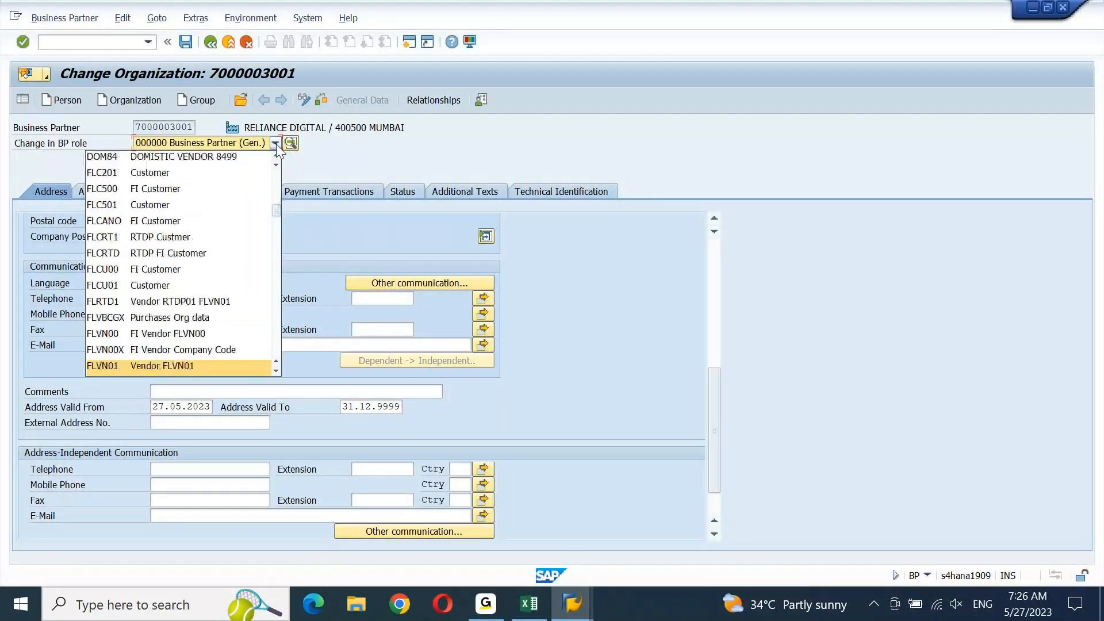
{"action": "key", "text": "Up"}
{"action": "key", "text": "Up"}
{"action": "key", "text": "Up"}
{"action": "key", "text": "Down"}
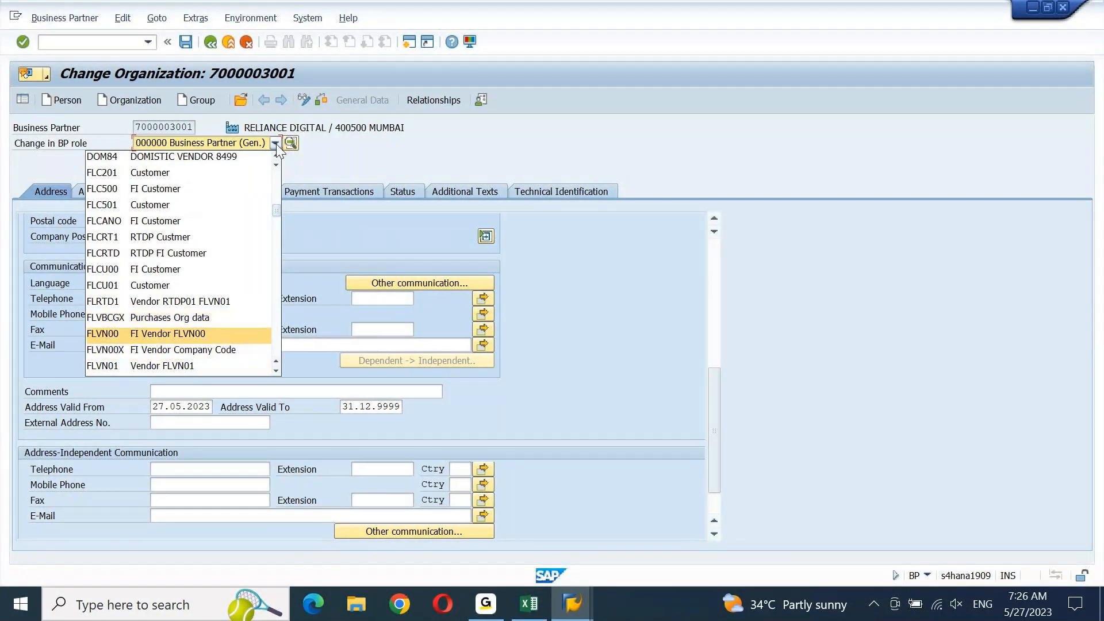
{"action": "key", "text": "Return"}
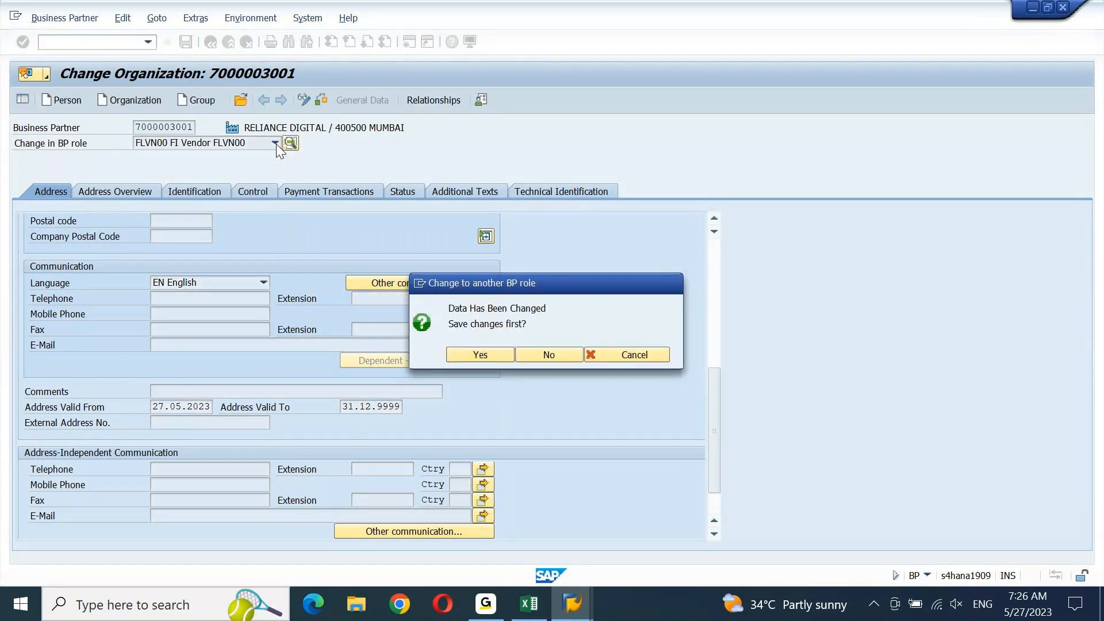
Save pending changes, then tick External Vendor No. on Vendor: General Data with account group TEST
{"action": "key", "text": "Return"}
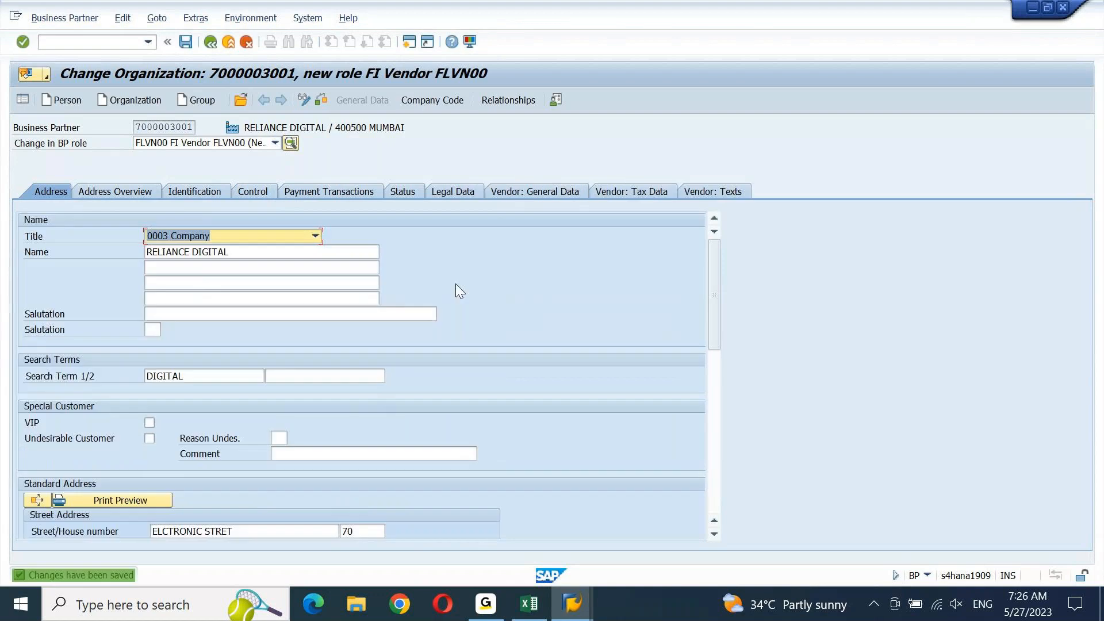
{"action": "left_click_drag", "start_coordinate": [710, 305], "coordinate": [756, 238]}
{"action": "left_click", "coordinate": [543, 191]}
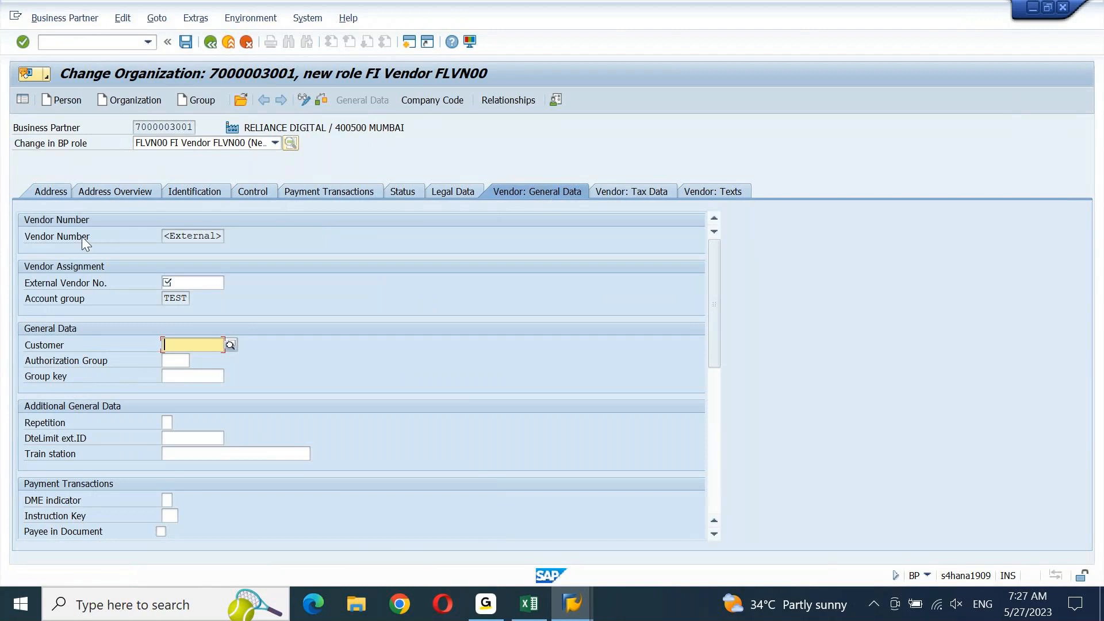
{"action": "left_click", "coordinate": [195, 283]}
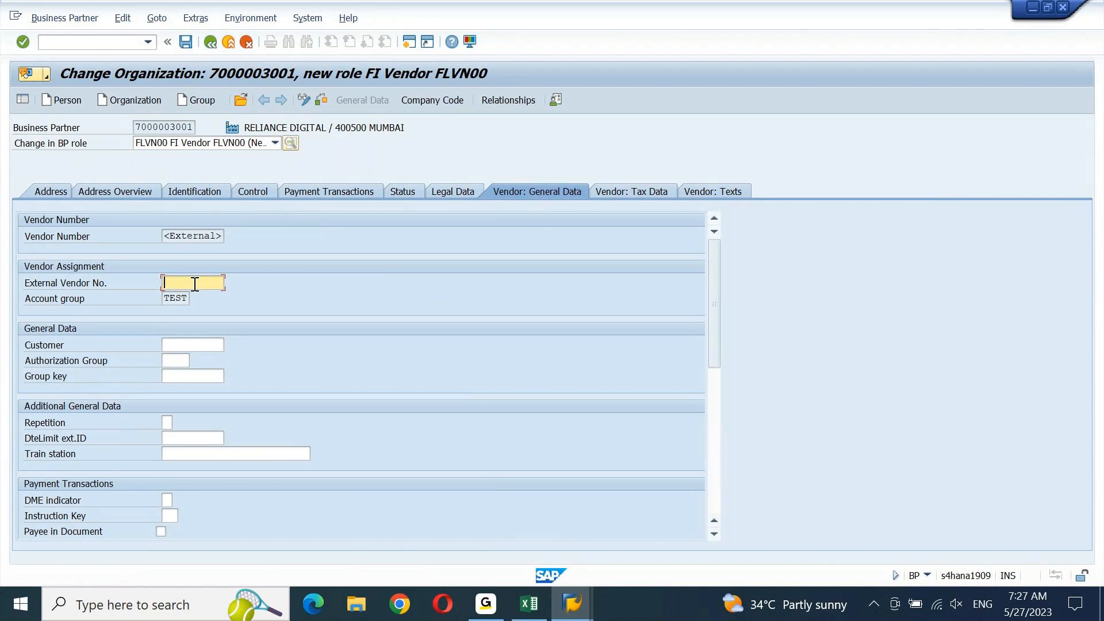
{"action": "left_click", "coordinate": [182, 298]}
{"action": "left_click", "coordinate": [198, 281]}
{"action": "left_click", "coordinate": [184, 341]}
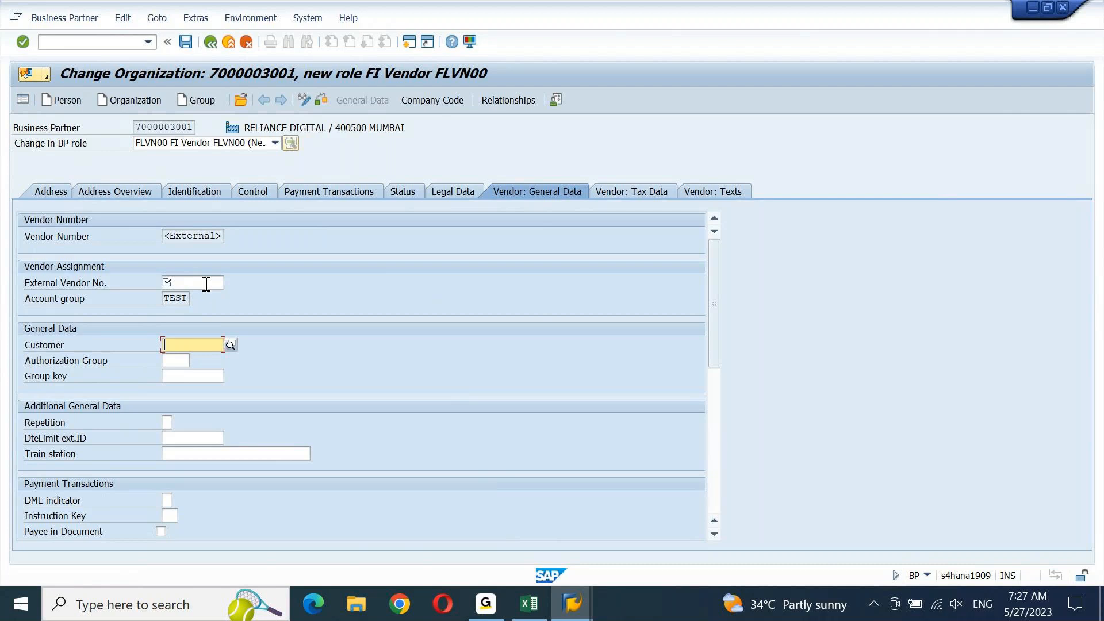
{"action": "left_click", "coordinate": [206, 284]}
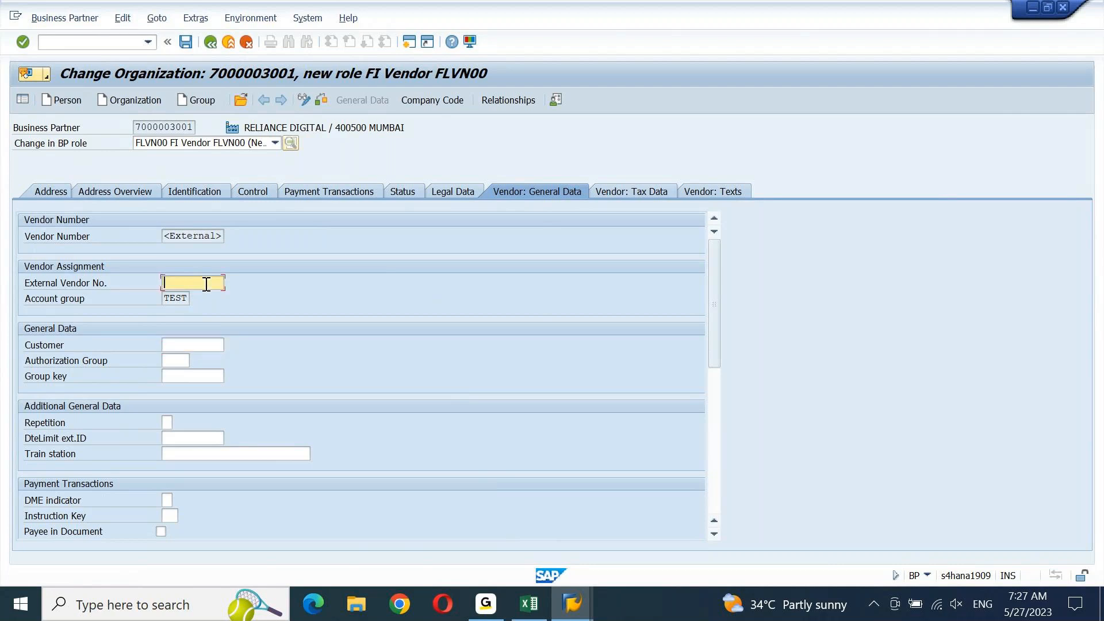
{"action": "left_click", "coordinate": [135, 42]}
Leave BP with /n, enable Same Nos. for grouping TEST, and save under the customizing request
{"action": "type", "text": "/n"}
{"action": "key", "text": "Return"}
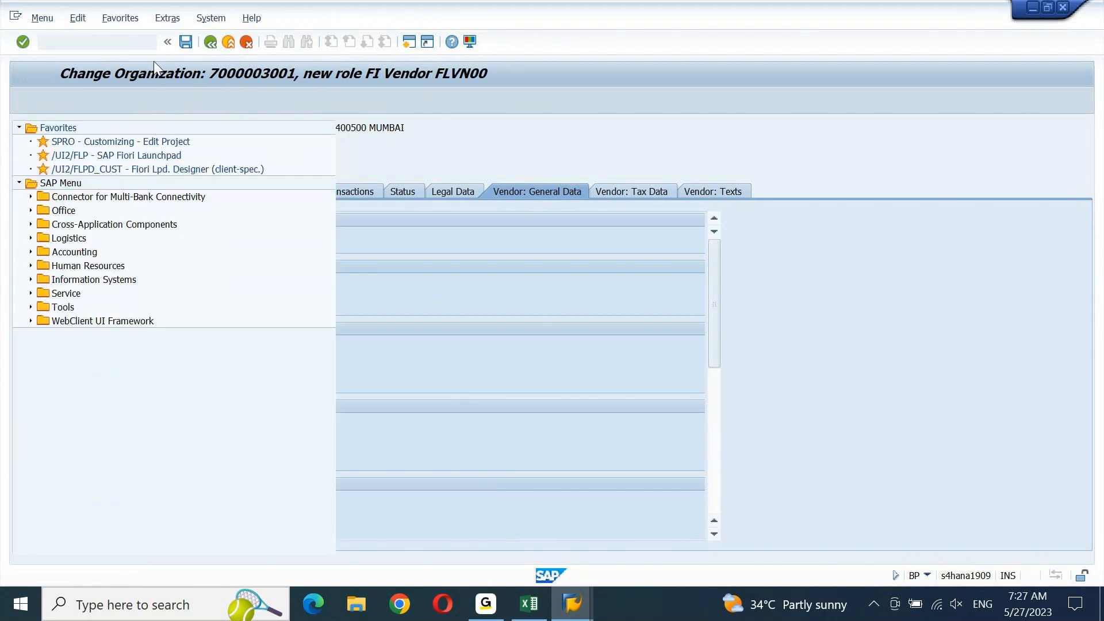
{"action": "mouse_move", "coordinate": [558, 612]}
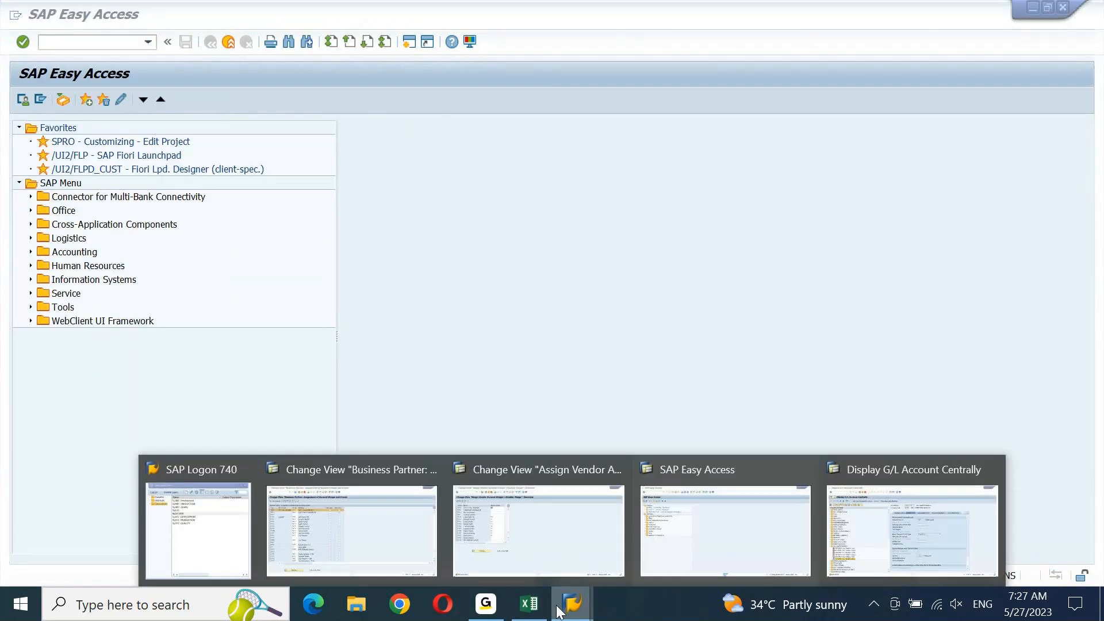
{"action": "left_click", "coordinate": [285, 482]}
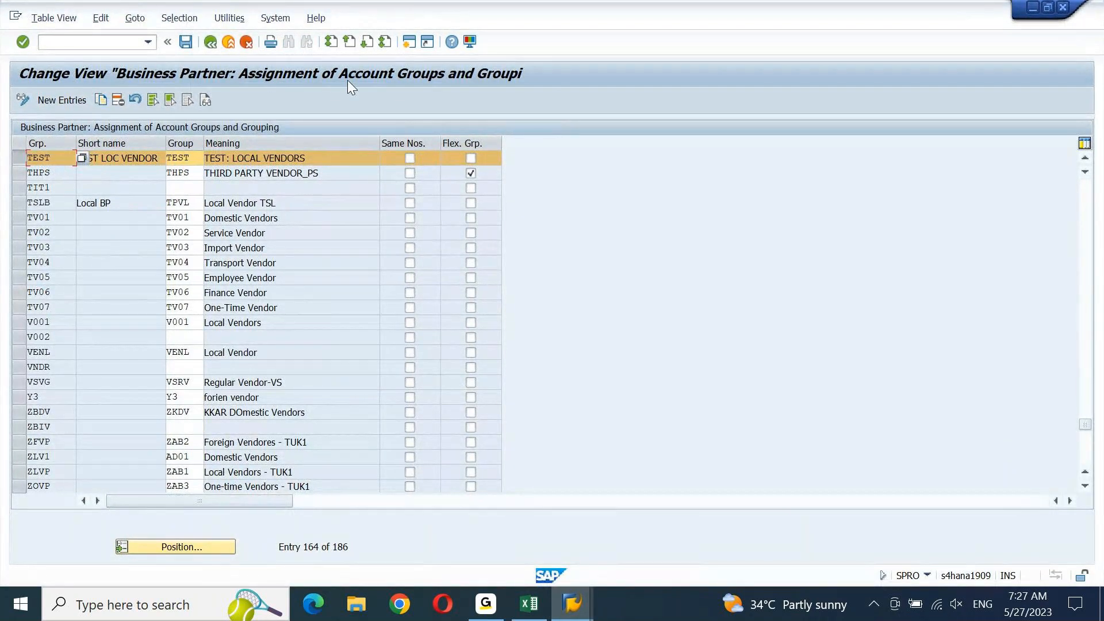
{"action": "left_click", "coordinate": [409, 158]}
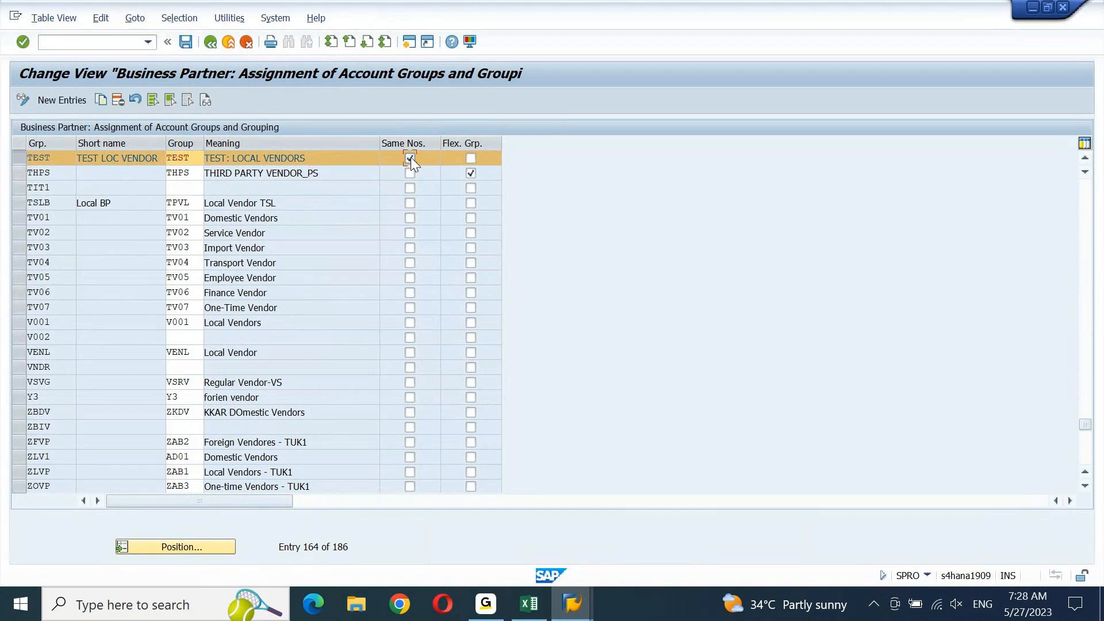
{"action": "left_click", "coordinate": [192, 47]}
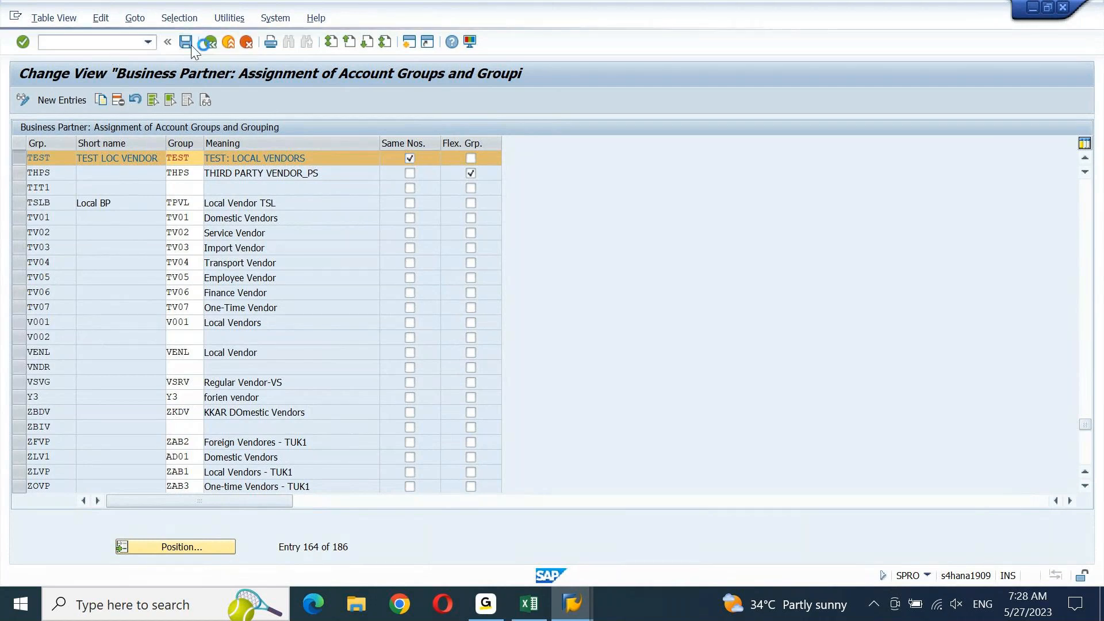
{"action": "key", "text": "Return"}
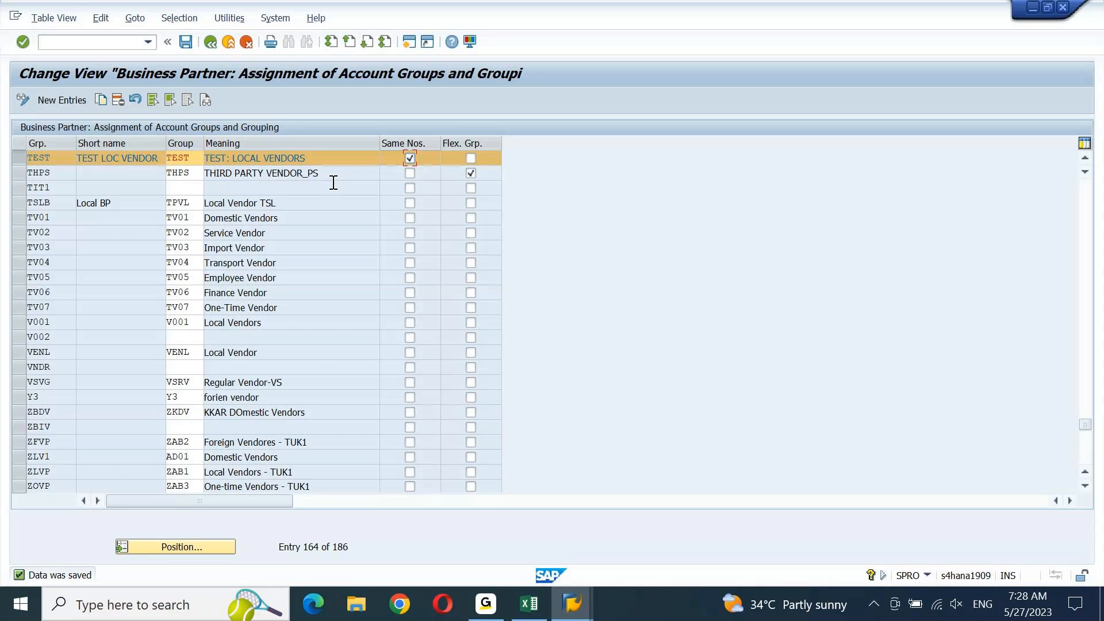
{"action": "key", "text": "alt+Tab"}
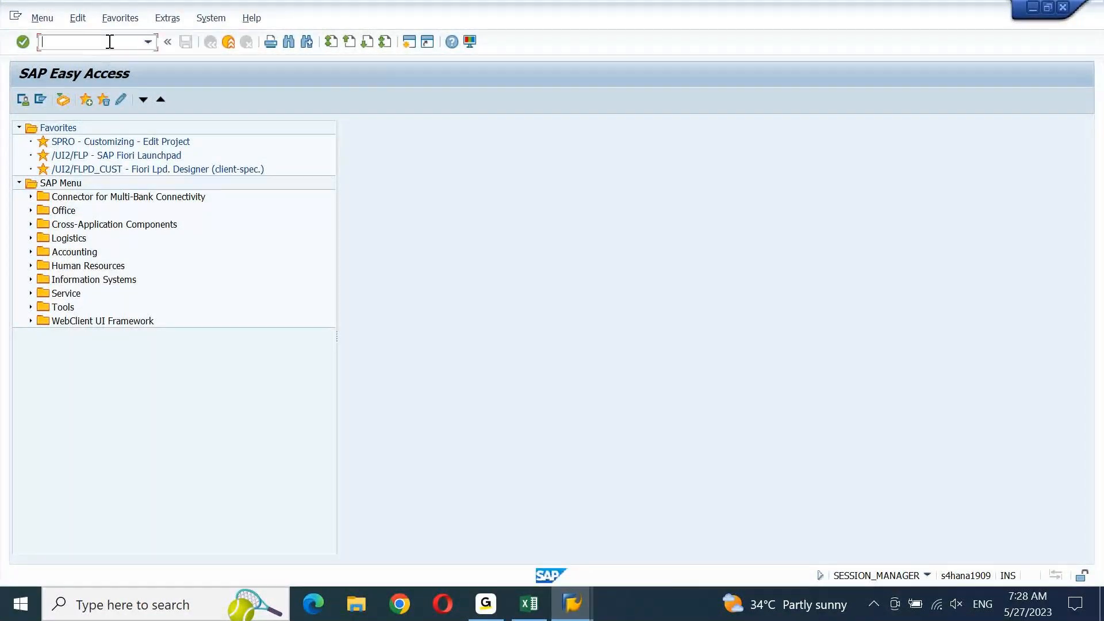
{"action": "type", "text": "BP"}
{"action": "key", "text": "Return"}
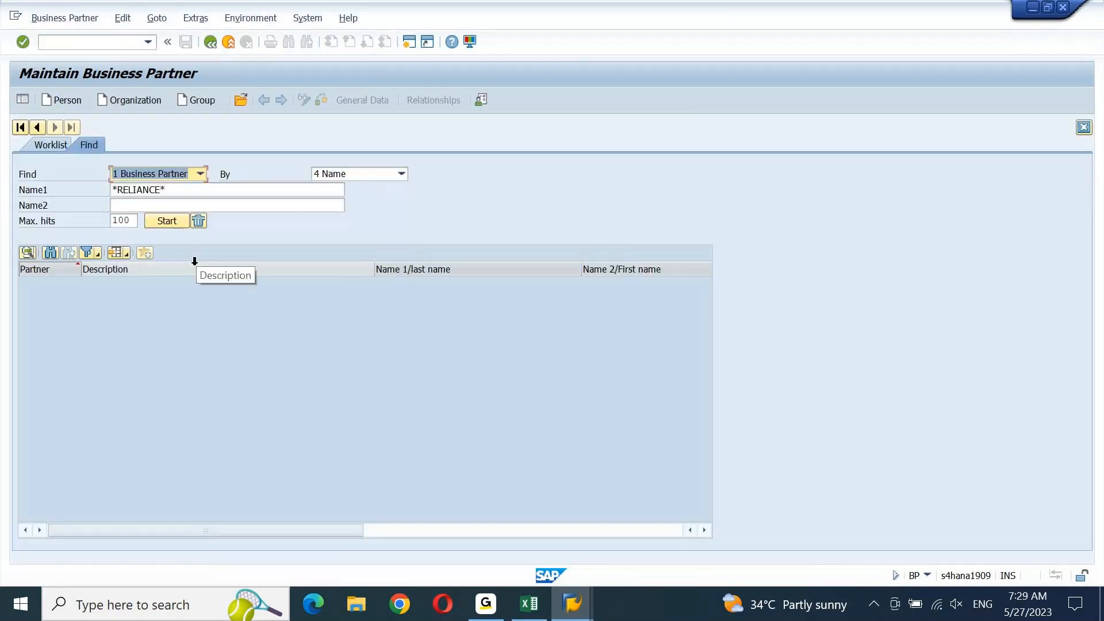
{"action": "key", "text": "Return"}
{"action": "double_click", "coordinate": [136, 281]}
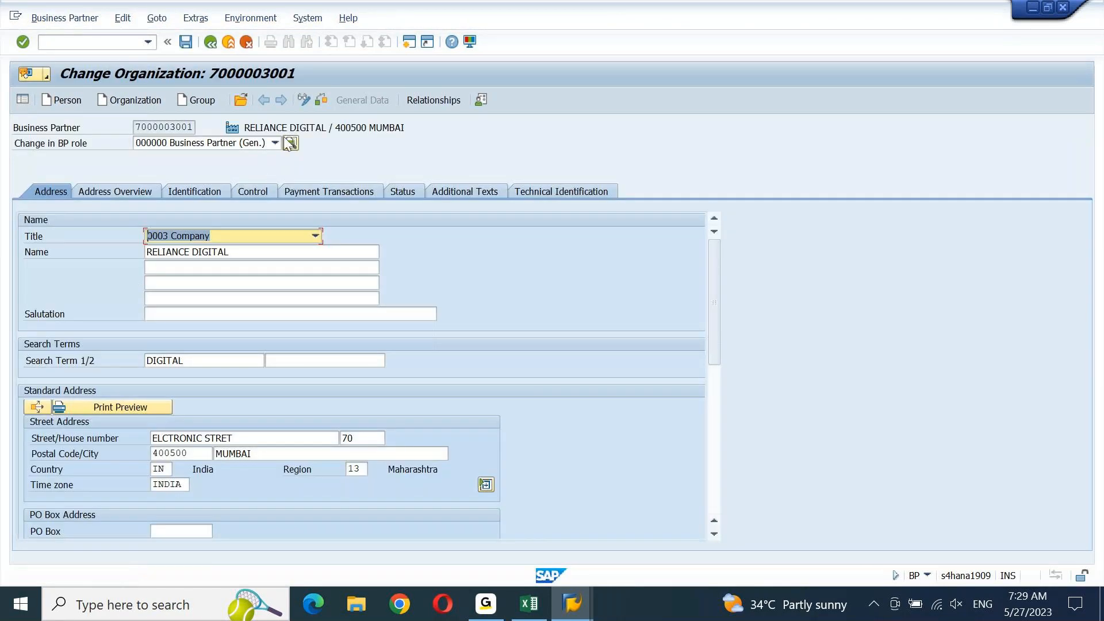
{"action": "left_click", "coordinate": [275, 142]}
{"action": "left_click_drag", "start_coordinate": [277, 177], "coordinate": [276, 209]}
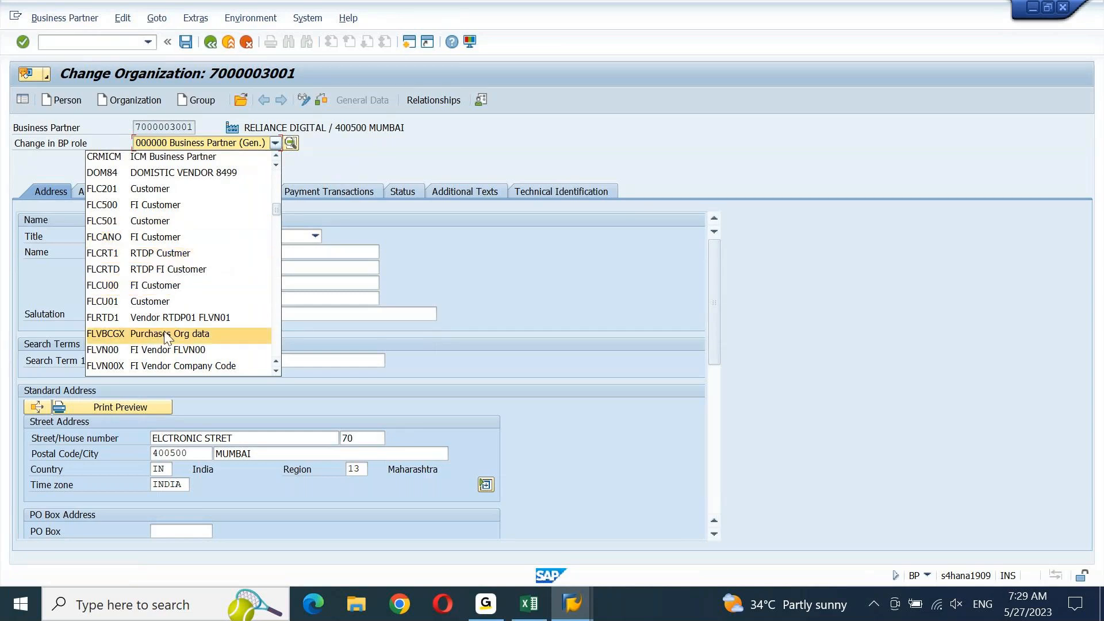
{"action": "left_click", "coordinate": [168, 352]}
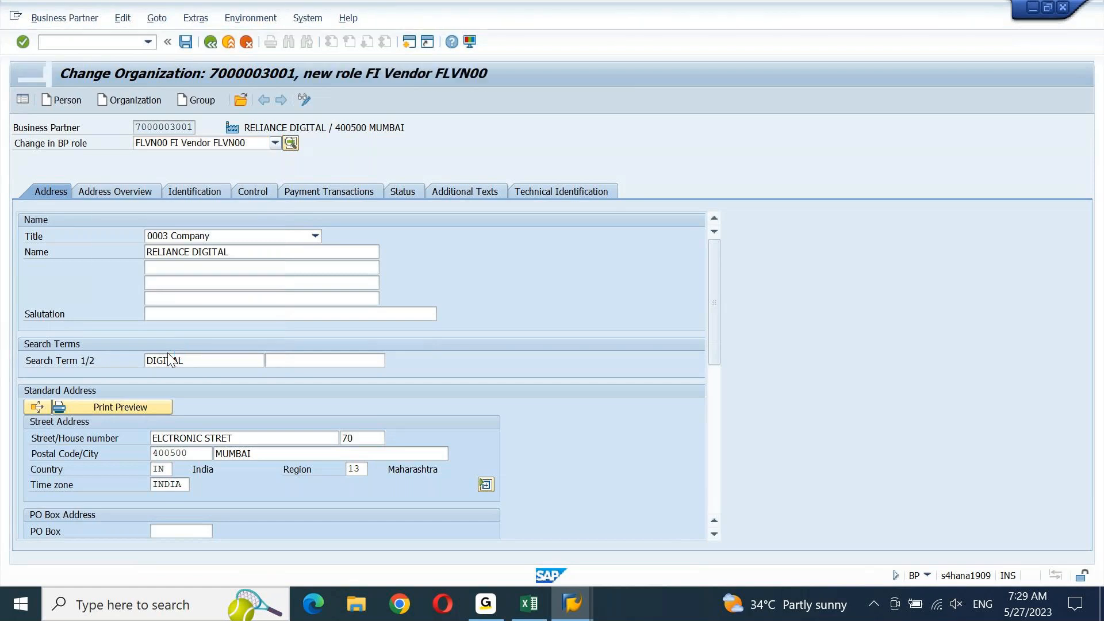
{"action": "left_click", "coordinate": [716, 443]}
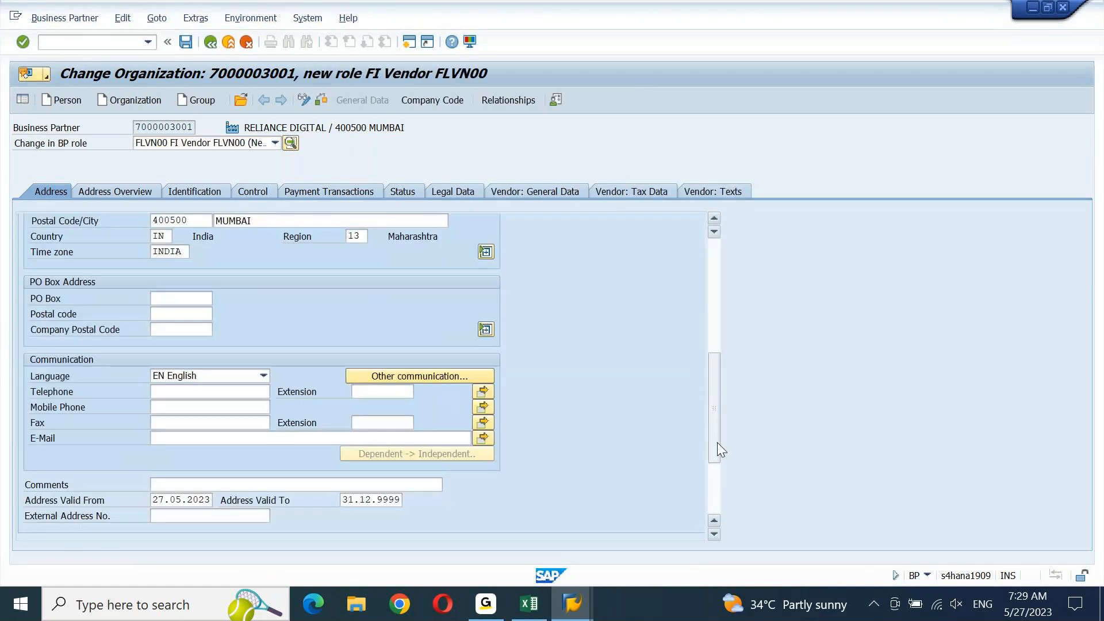
{"action": "left_click", "coordinate": [528, 191]}
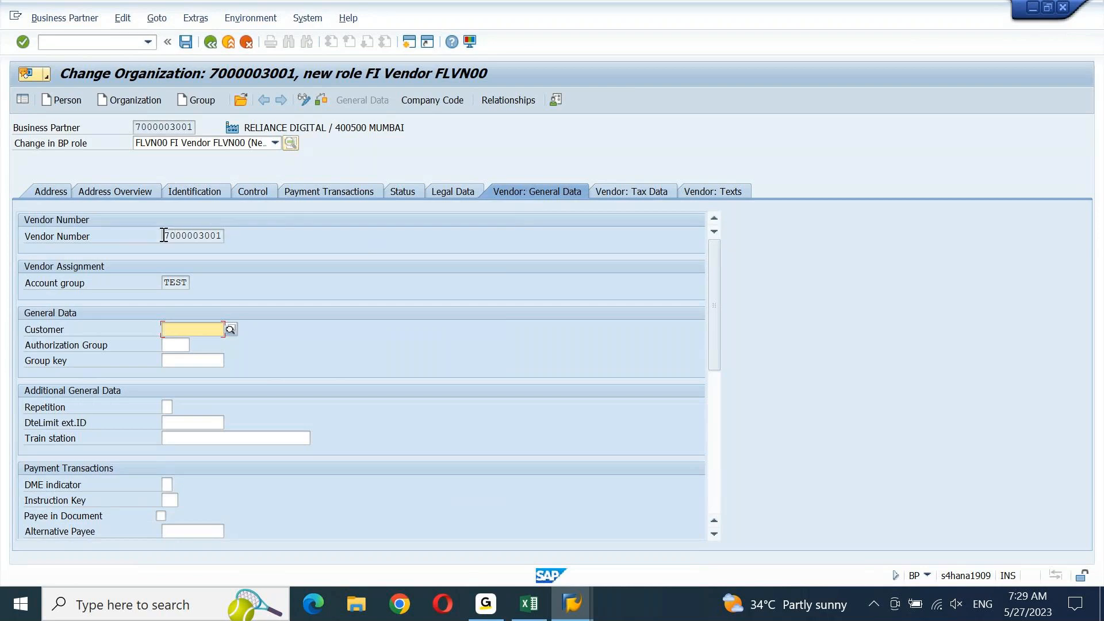
{"action": "left_click_drag", "start_coordinate": [172, 236], "coordinate": [242, 240]}
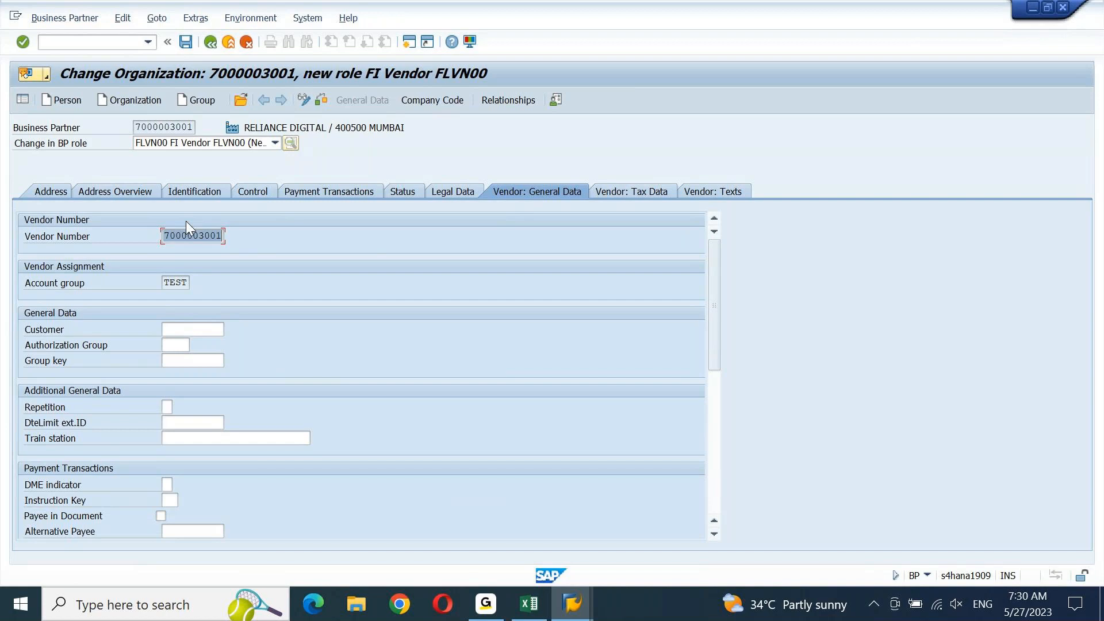
{"action": "key", "text": "alt+Tab"}
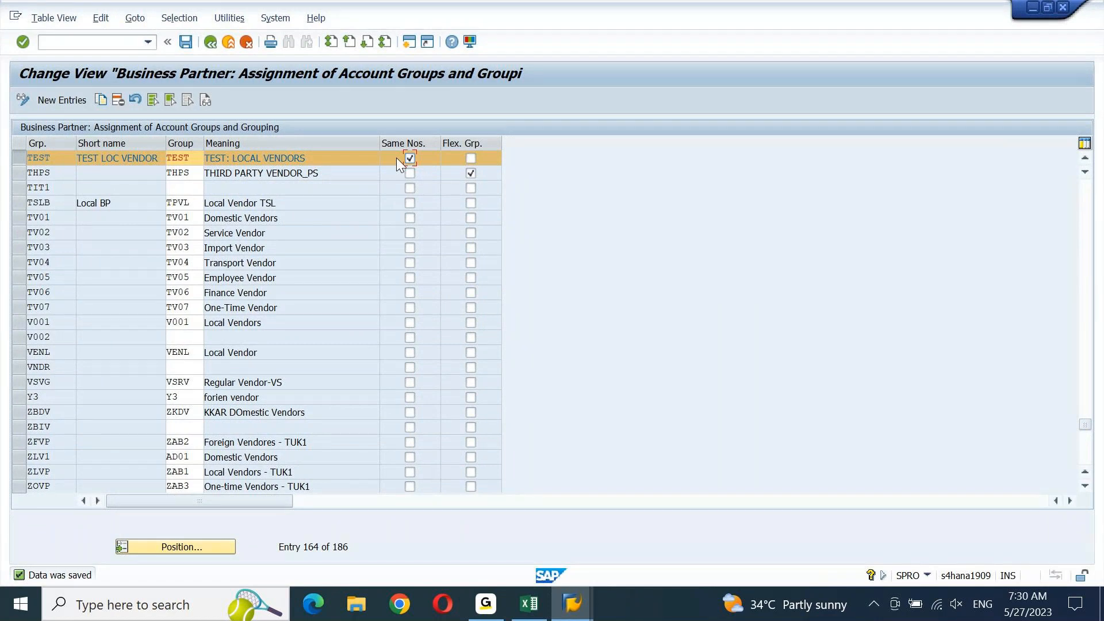
{"action": "key", "text": "alt+Tab"}
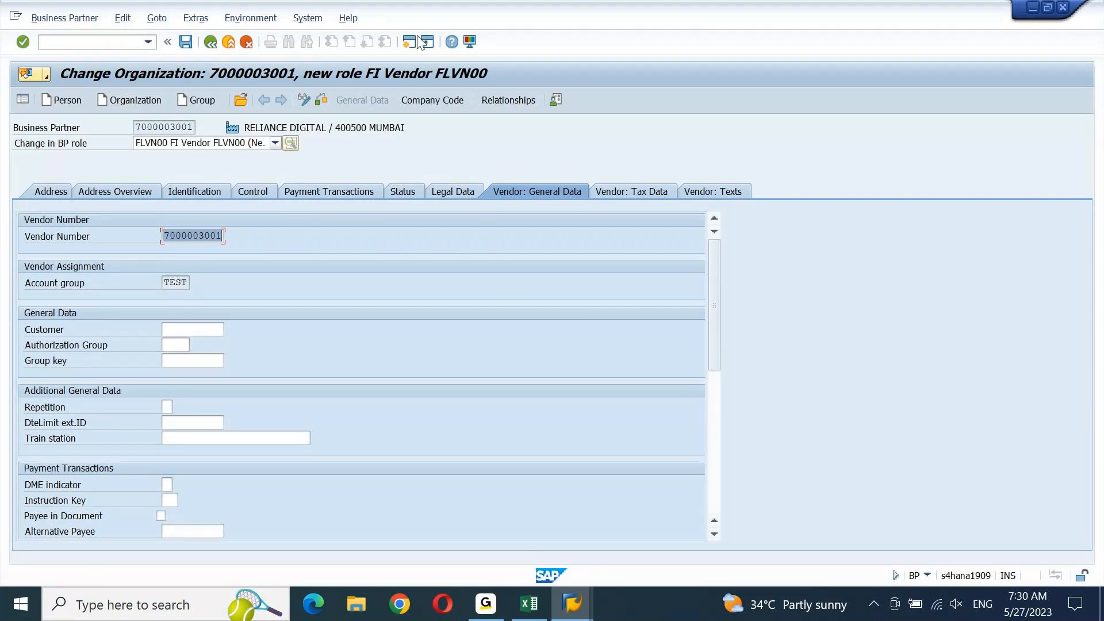
{"action": "left_click", "coordinate": [418, 102]}
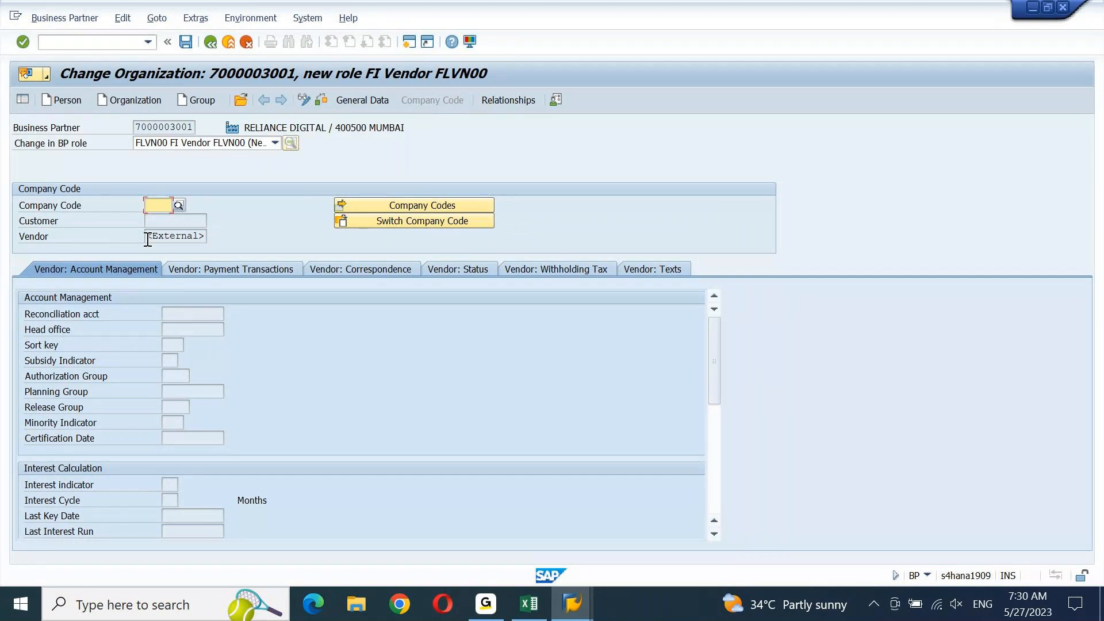
Enter company code DEIN (DELL COMPUTERS INDIA LTD) in the vendor's company code data
{"action": "left_click_drag", "start_coordinate": [148, 239], "coordinate": [204, 239]}
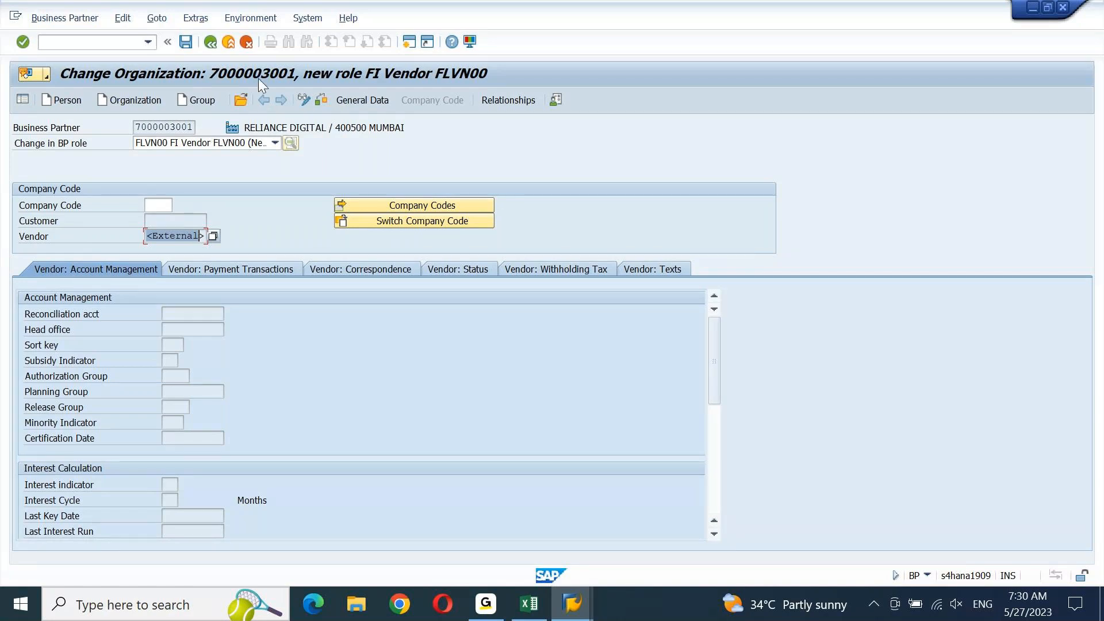
{"action": "left_click", "coordinate": [155, 205]}
{"action": "type", "text": "DRIN"}
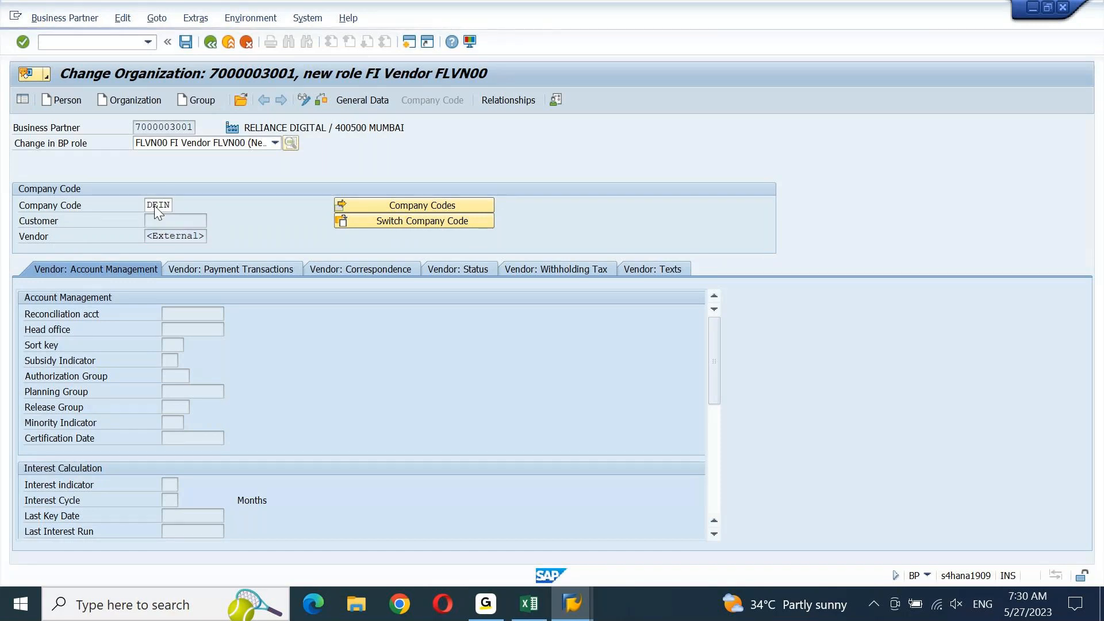
{"action": "key", "text": "Return"}
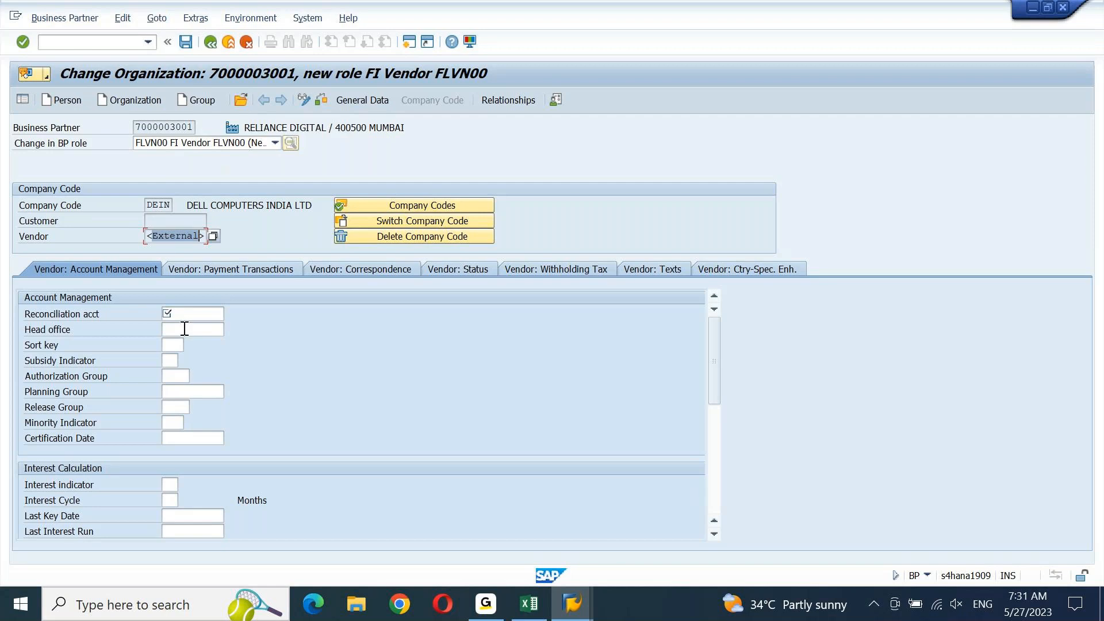
Set reconciliation account 24100000 and sort key 001 for DEIN, then save
{"action": "left_click", "coordinate": [204, 325]}
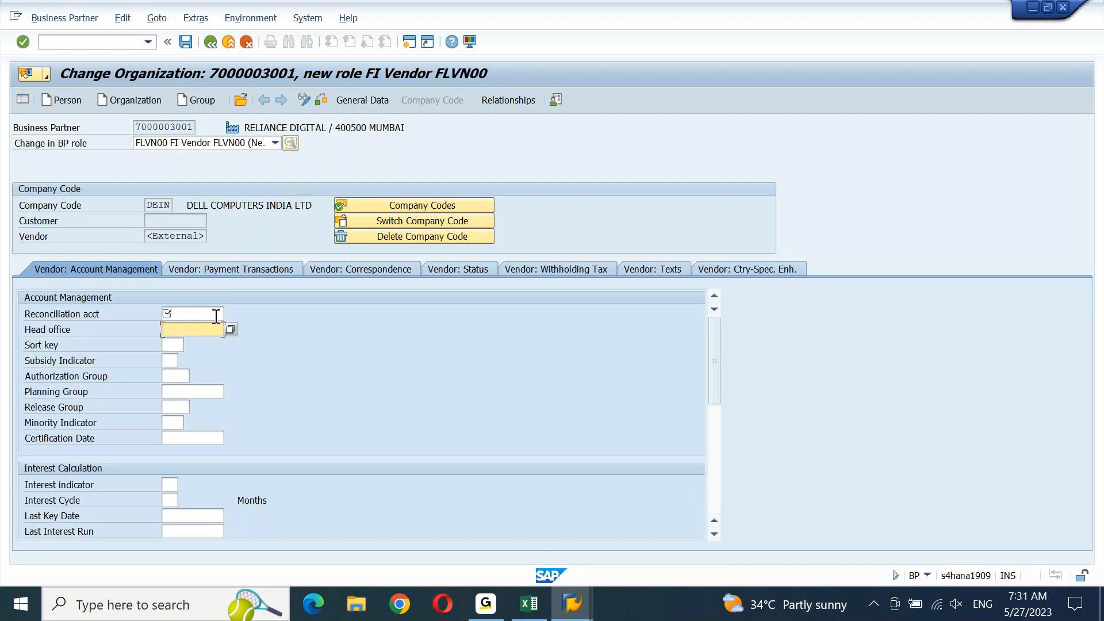
{"action": "left_click", "coordinate": [217, 315]}
{"action": "left_click", "coordinate": [230, 314]}
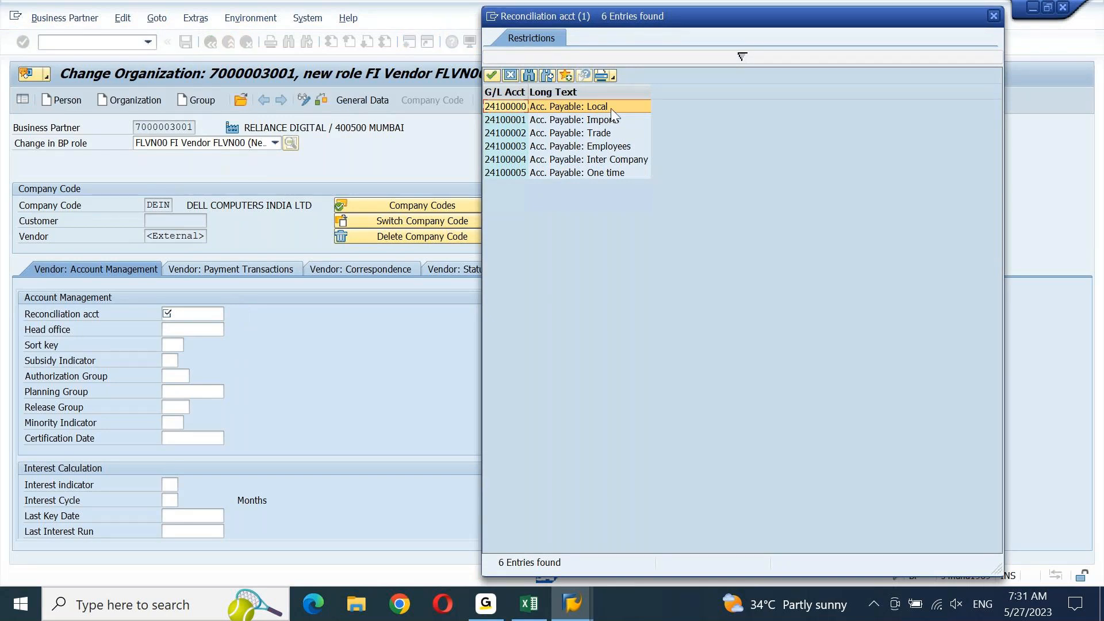
{"action": "double_click", "coordinate": [612, 108]}
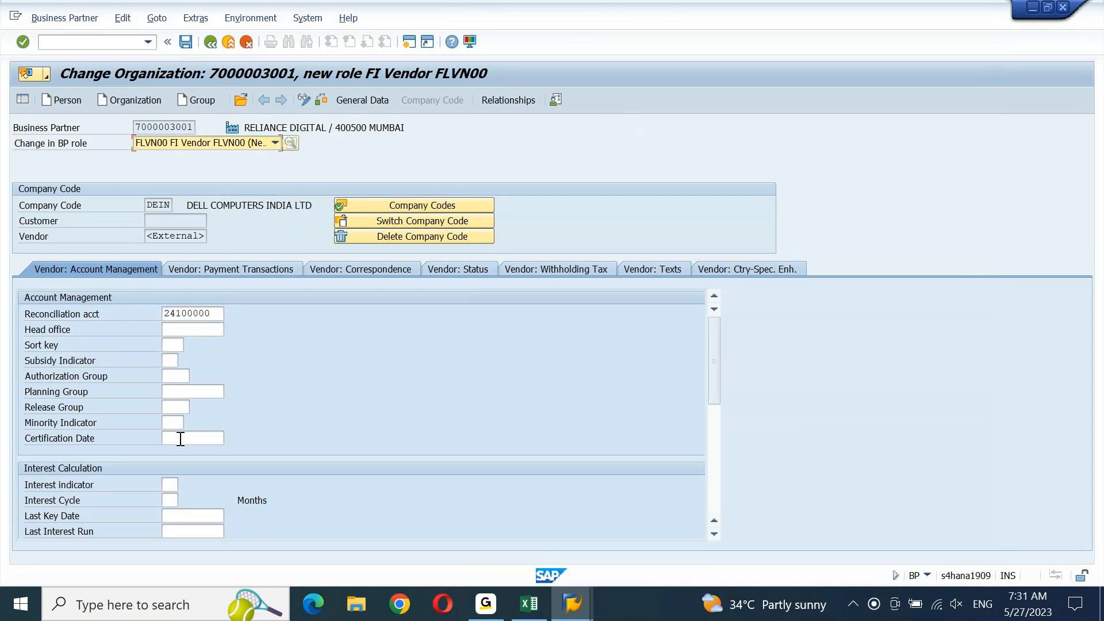
{"action": "left_click", "coordinate": [181, 345]}
{"action": "type", "text": "001"}
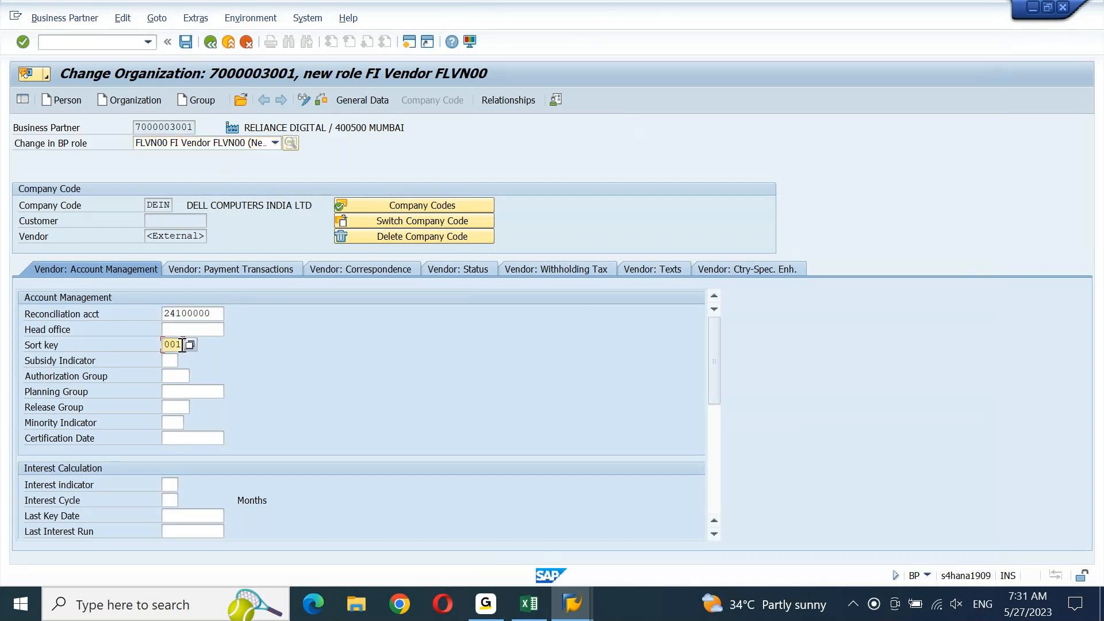
{"action": "key", "text": "Return"}
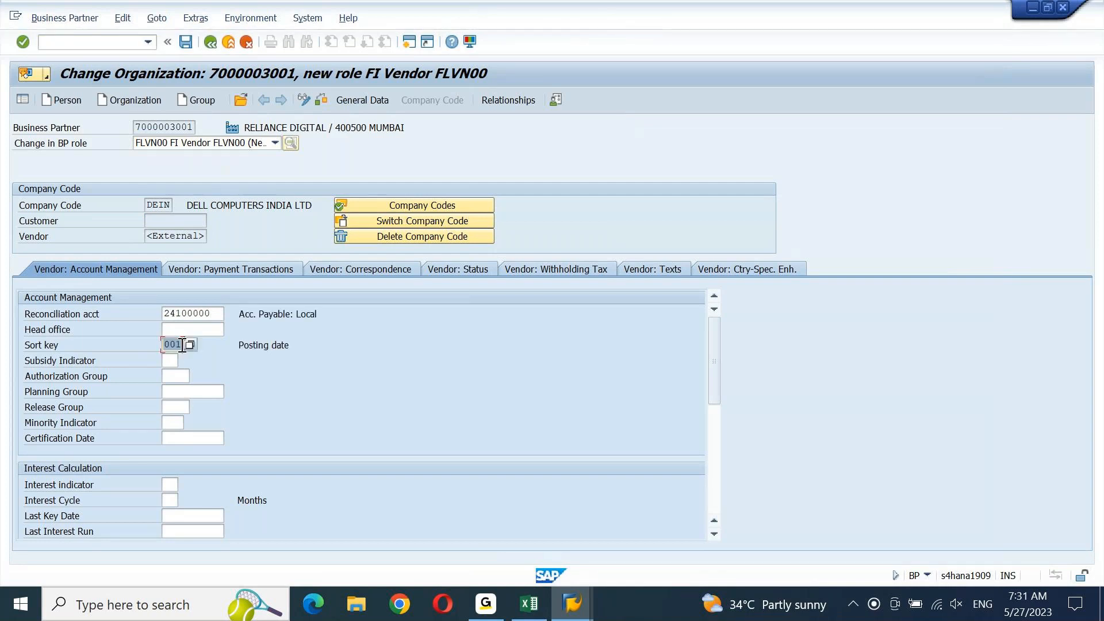
{"action": "left_click", "coordinate": [185, 42]}
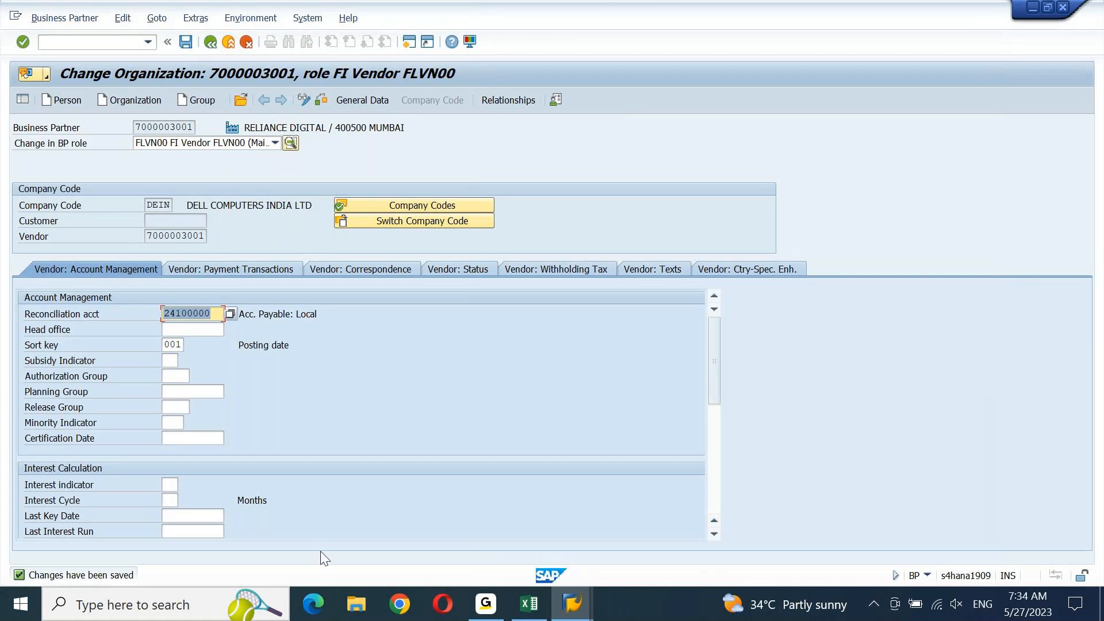
With the DEIN vendor data saved, switch from SAP GUI to the G application on the taskbar
{"action": "left_click", "coordinate": [497, 594]}
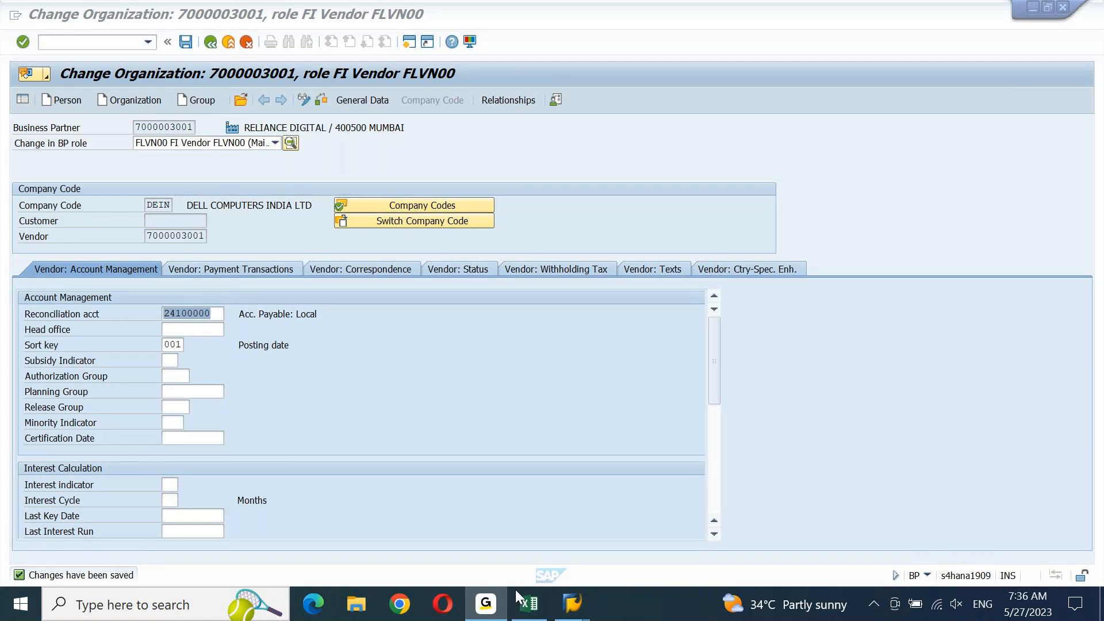
{"action": "mouse_move", "coordinate": [559, 605]}
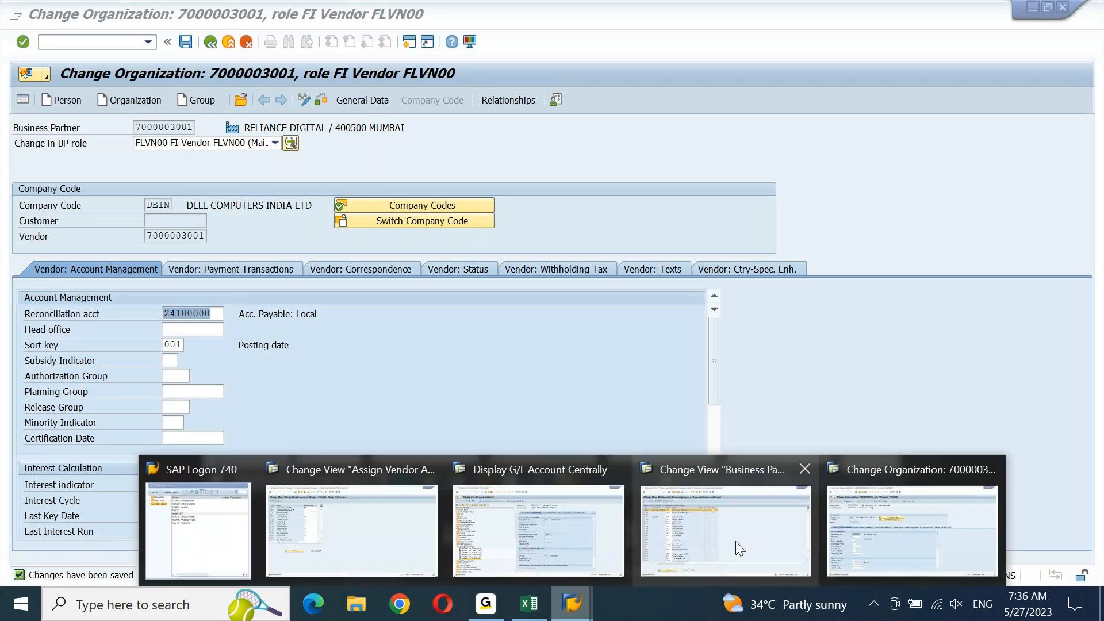
{"action": "left_click", "coordinate": [887, 543]}
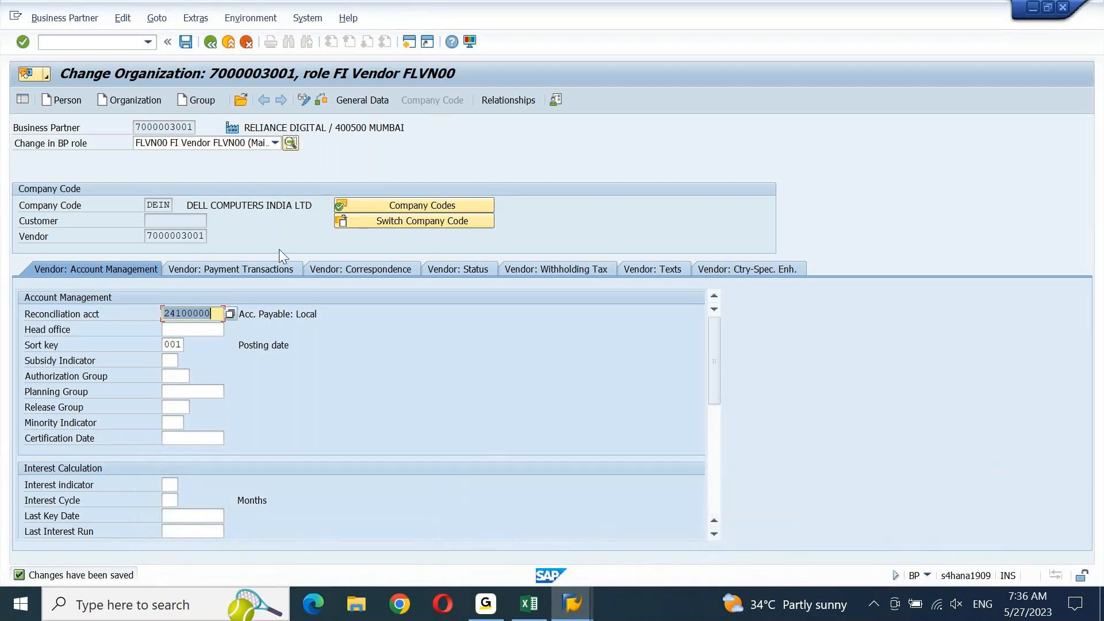
{"action": "left_click", "coordinate": [275, 268]}
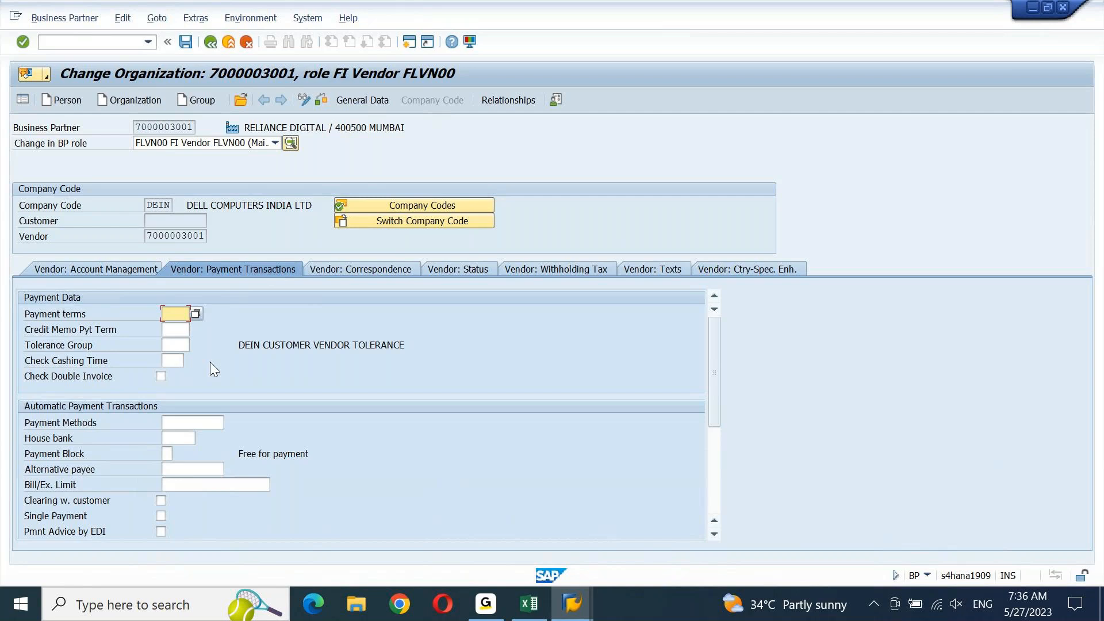
{"action": "left_click", "coordinate": [367, 103]}
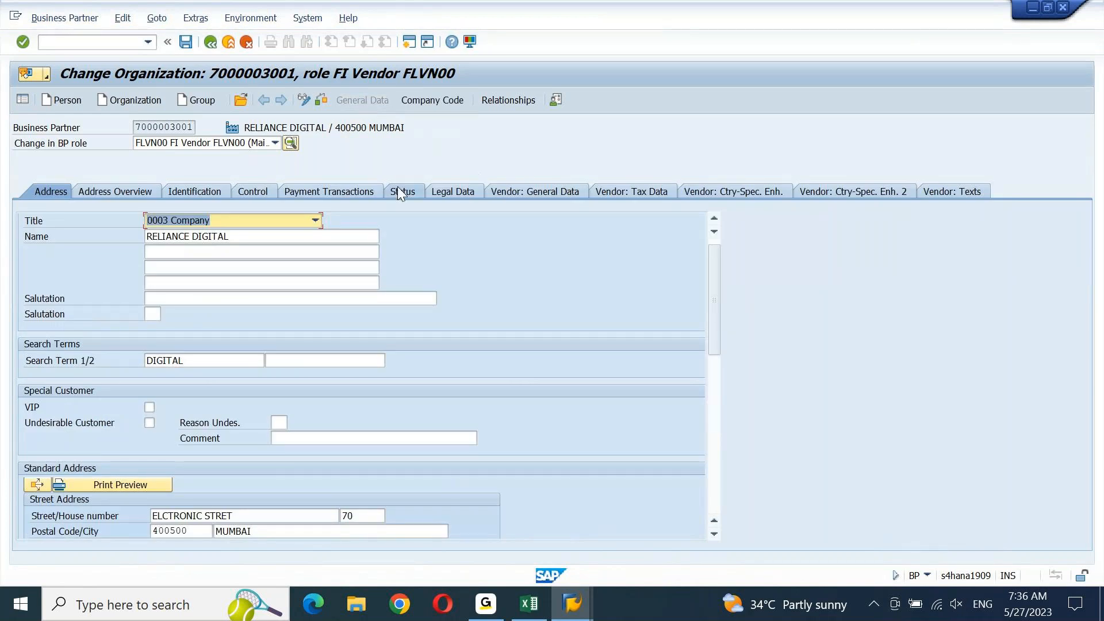
Check the partner's empty bank account row, then return to the DEIN company-code vendor data
{"action": "left_click", "coordinate": [351, 197]}
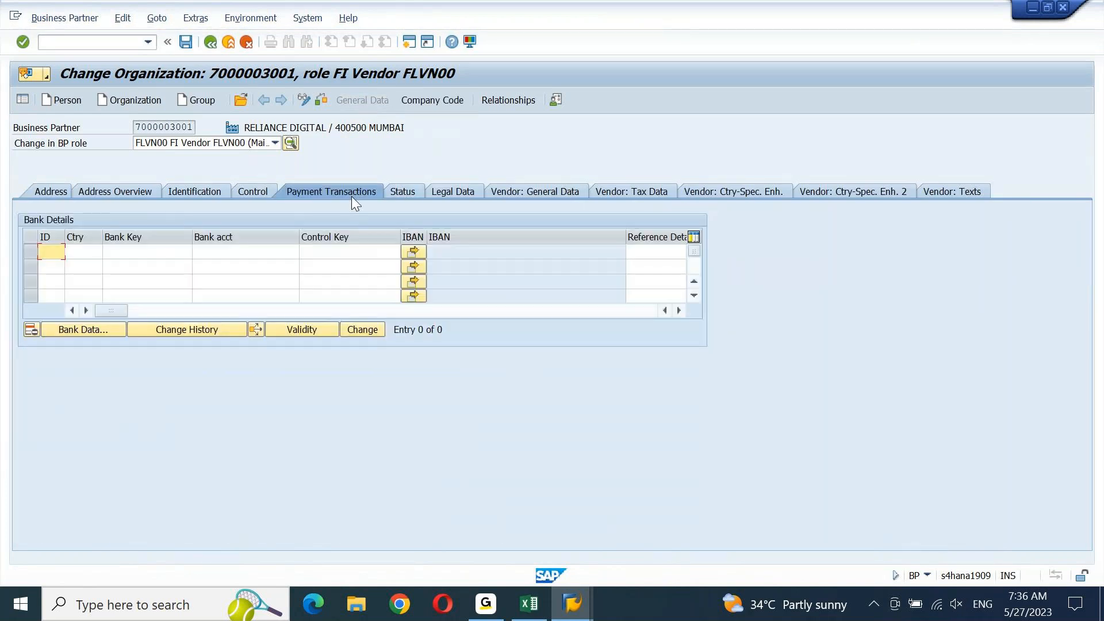
{"action": "left_click", "coordinate": [284, 253]}
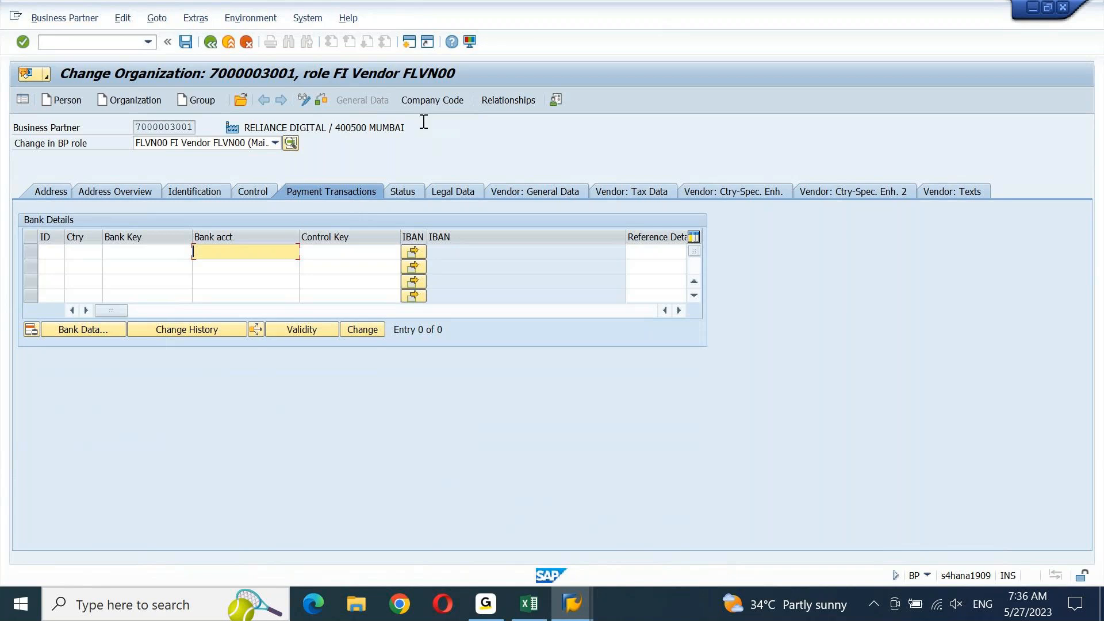
{"action": "left_click", "coordinate": [420, 100]}
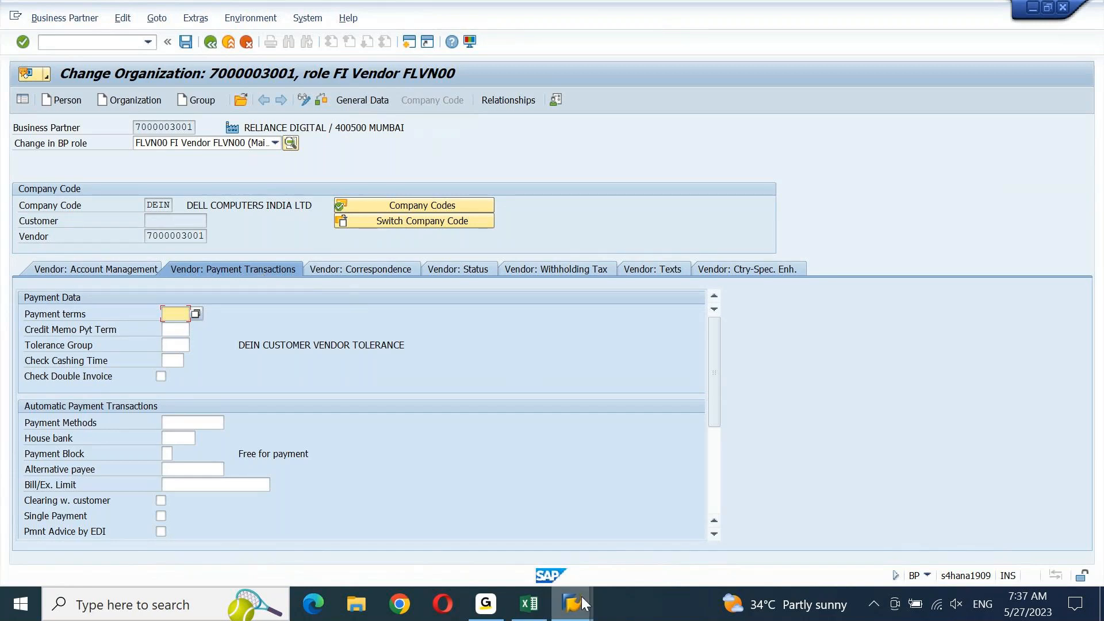
Run SPRO in the Assign Vendor Account Groups session and open the SAP Reference IMG
{"action": "mouse_move", "coordinate": [582, 602]}
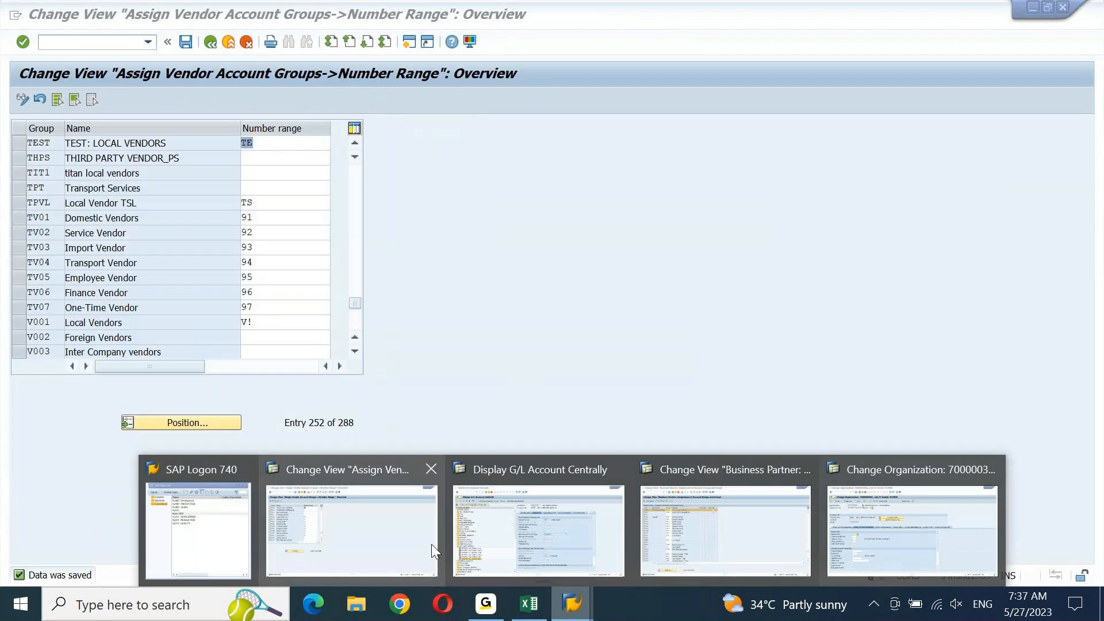
{"action": "left_click", "coordinate": [431, 544]}
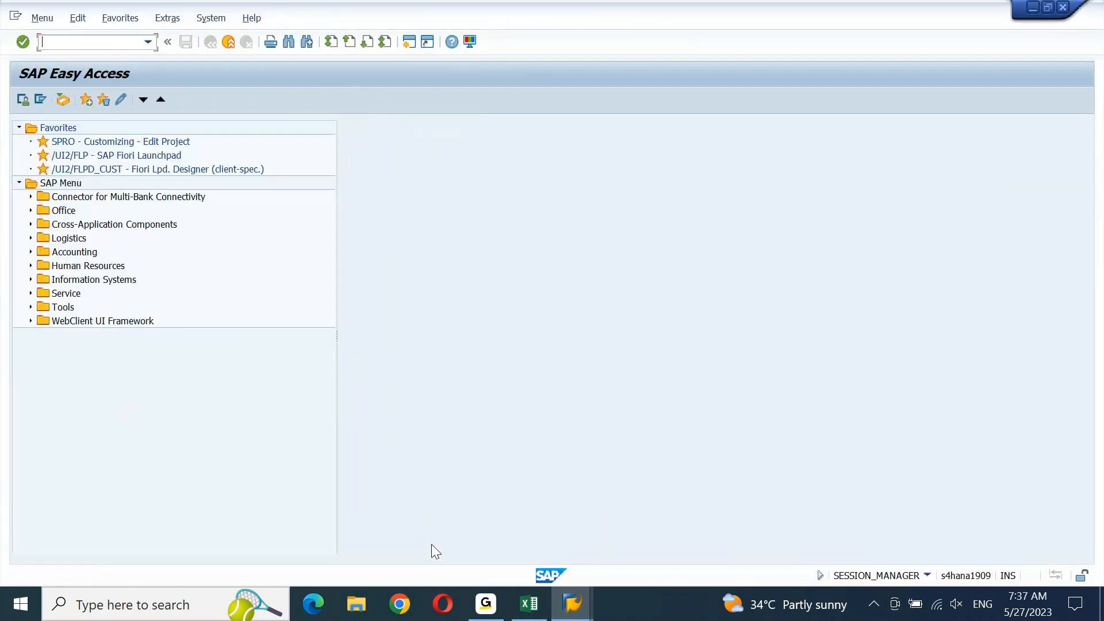
{"action": "type", "text": "SPRO"}
{"action": "key", "text": "Return"}
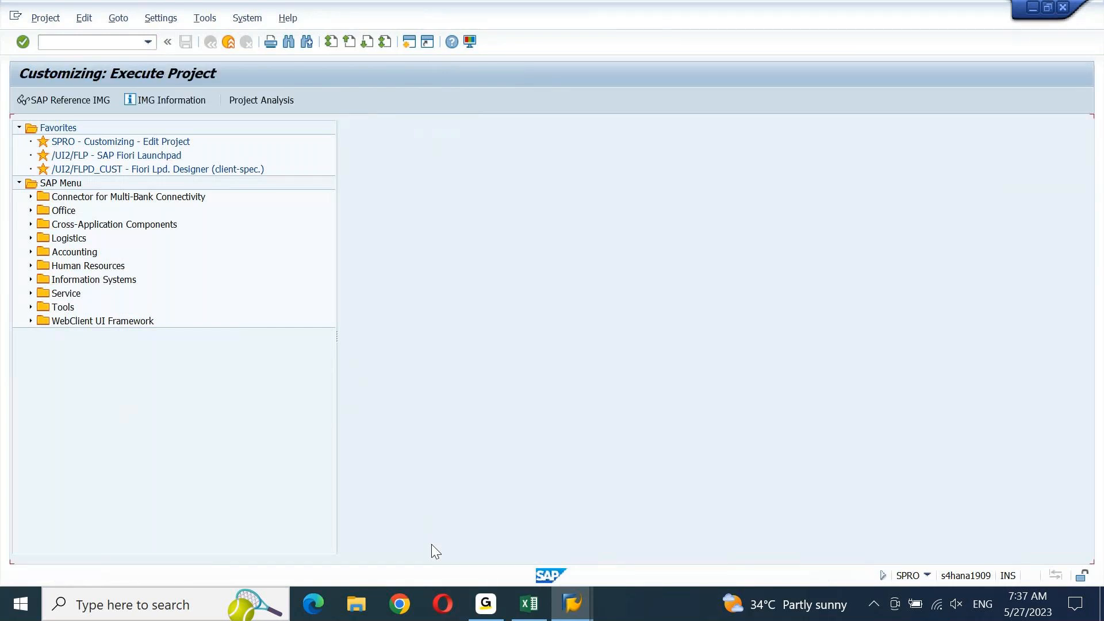
{"action": "left_click", "coordinate": [91, 99]}
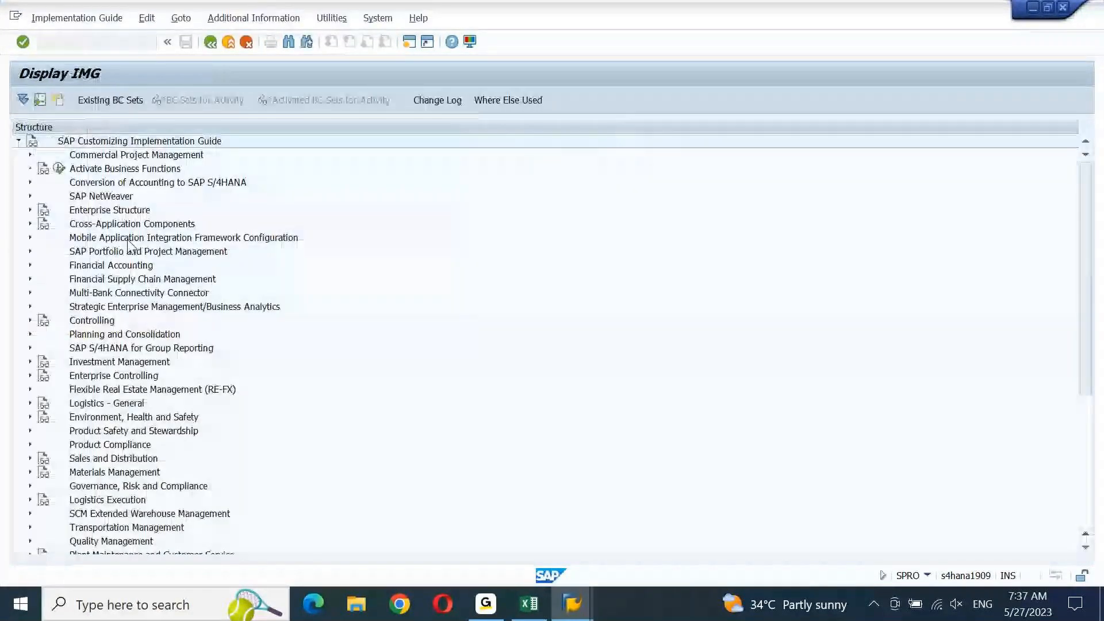
{"action": "left_click", "coordinate": [128, 239]}
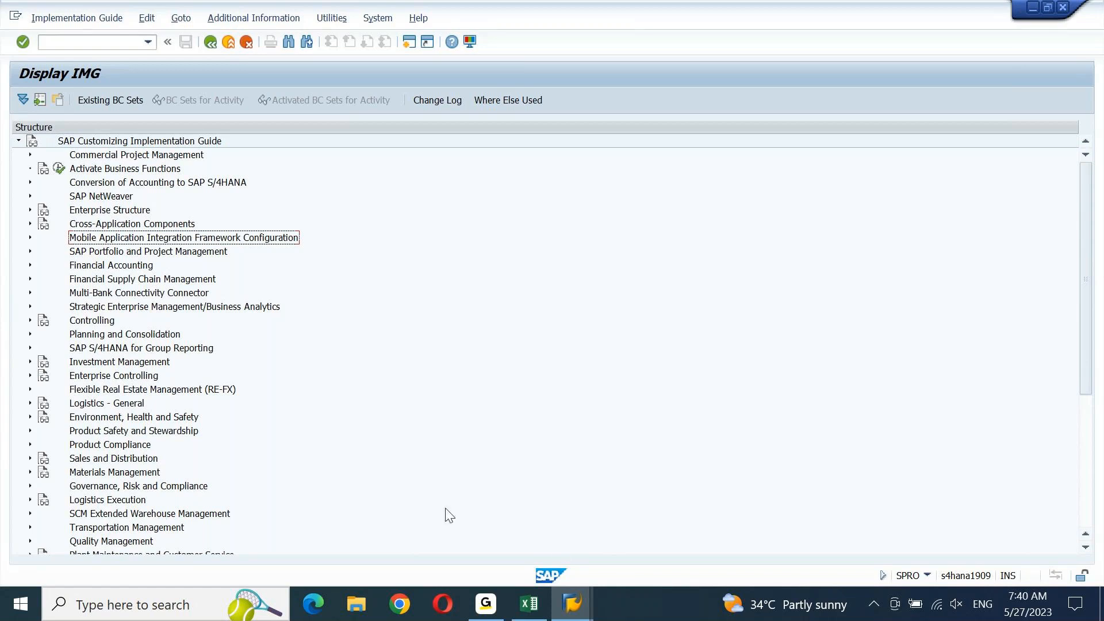
{"action": "mouse_move", "coordinate": [578, 614]}
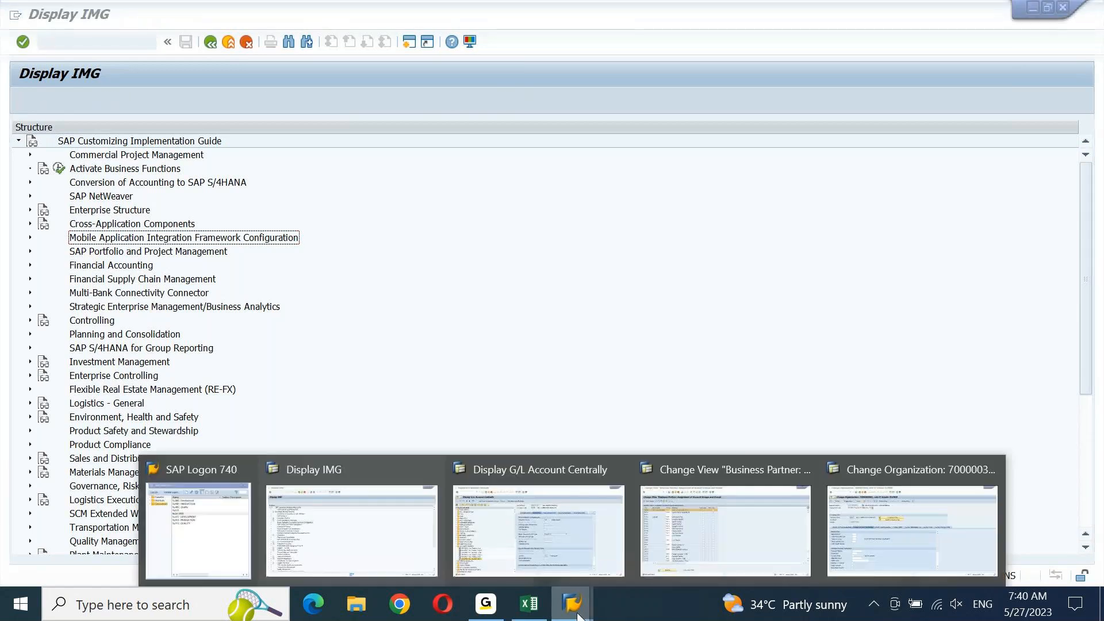
{"action": "mouse_move", "coordinate": [758, 559]}
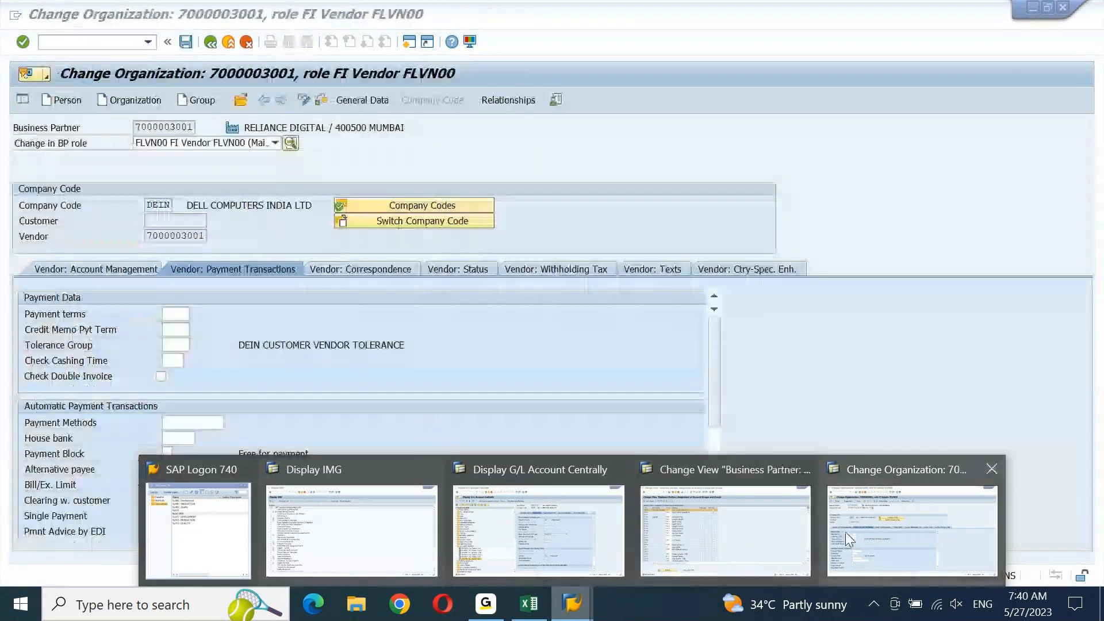
{"action": "left_click", "coordinate": [875, 532]}
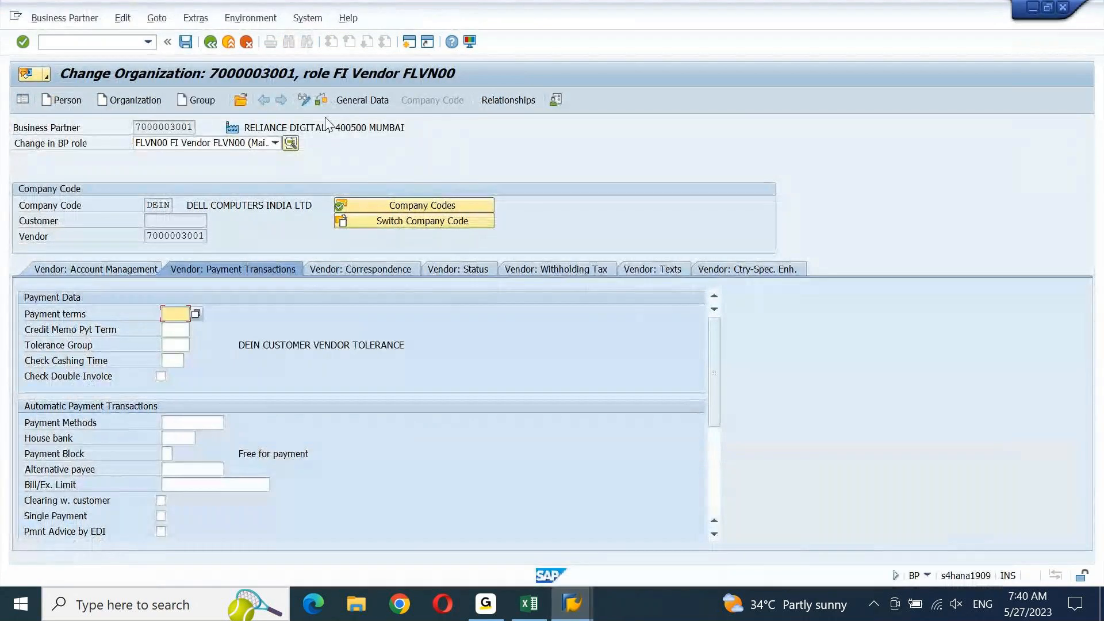
{"action": "left_click", "coordinate": [358, 100]}
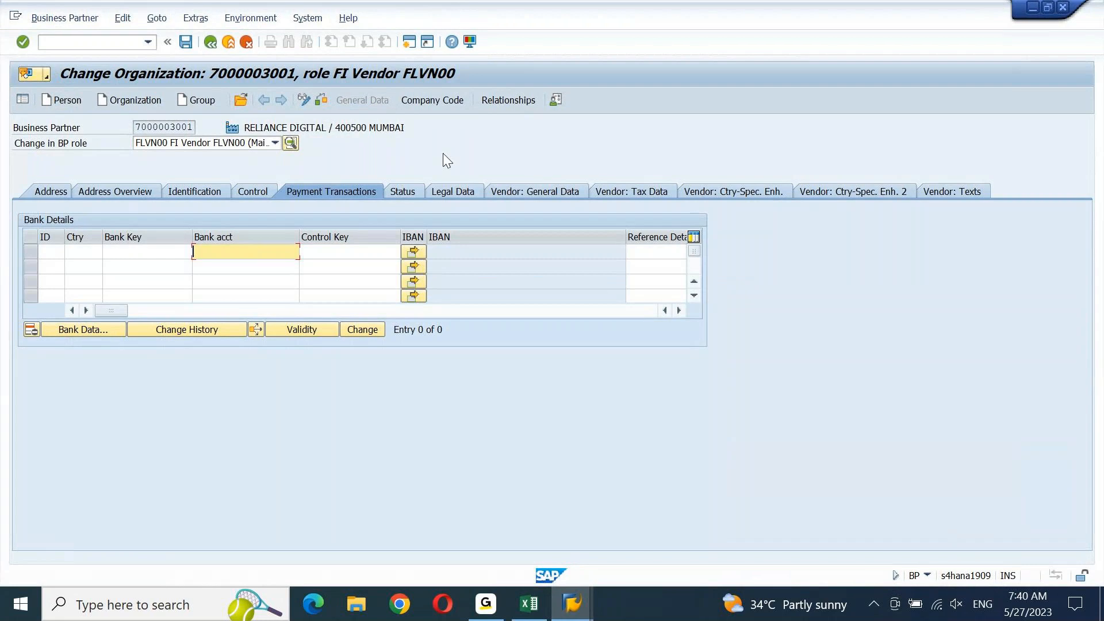
{"action": "left_click", "coordinate": [624, 192]}
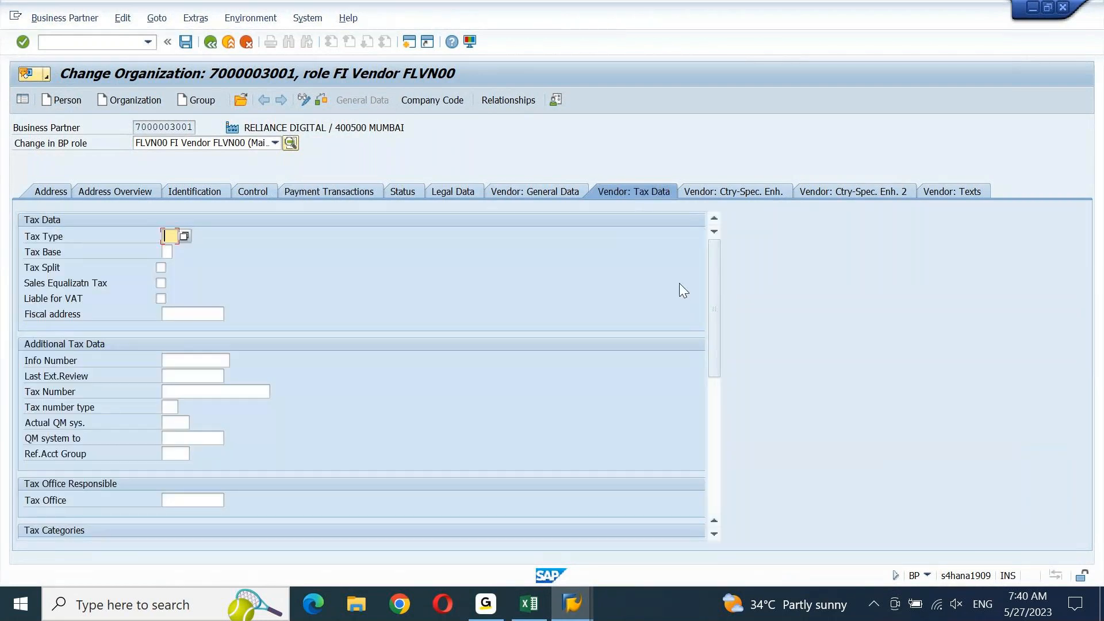
{"action": "left_click_drag", "start_coordinate": [712, 305], "coordinate": [702, 381]}
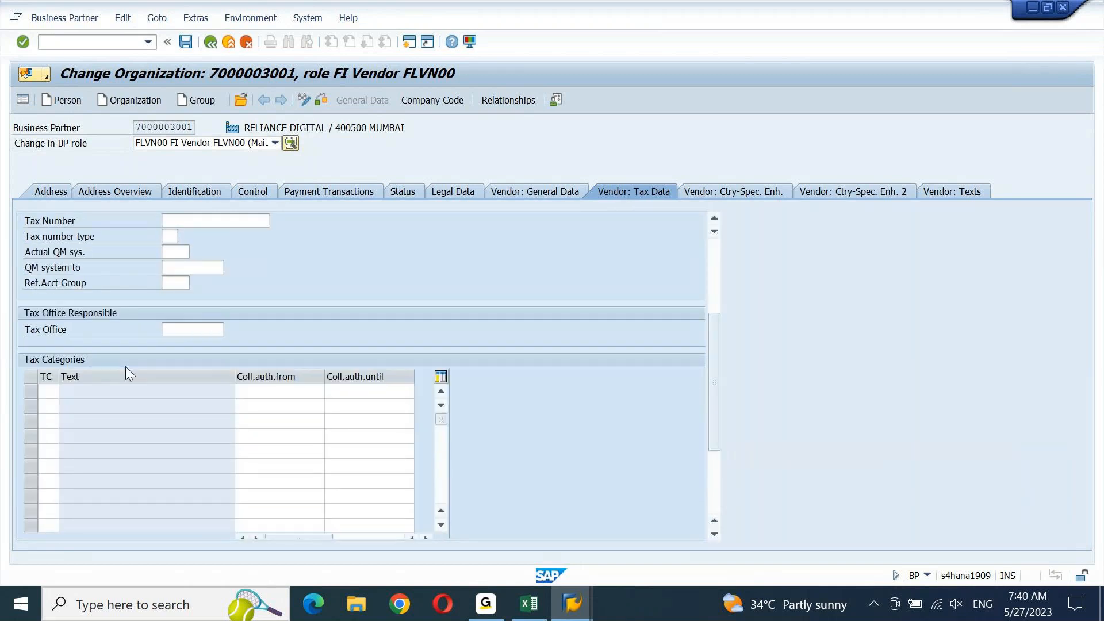
{"action": "left_click", "coordinate": [52, 394]}
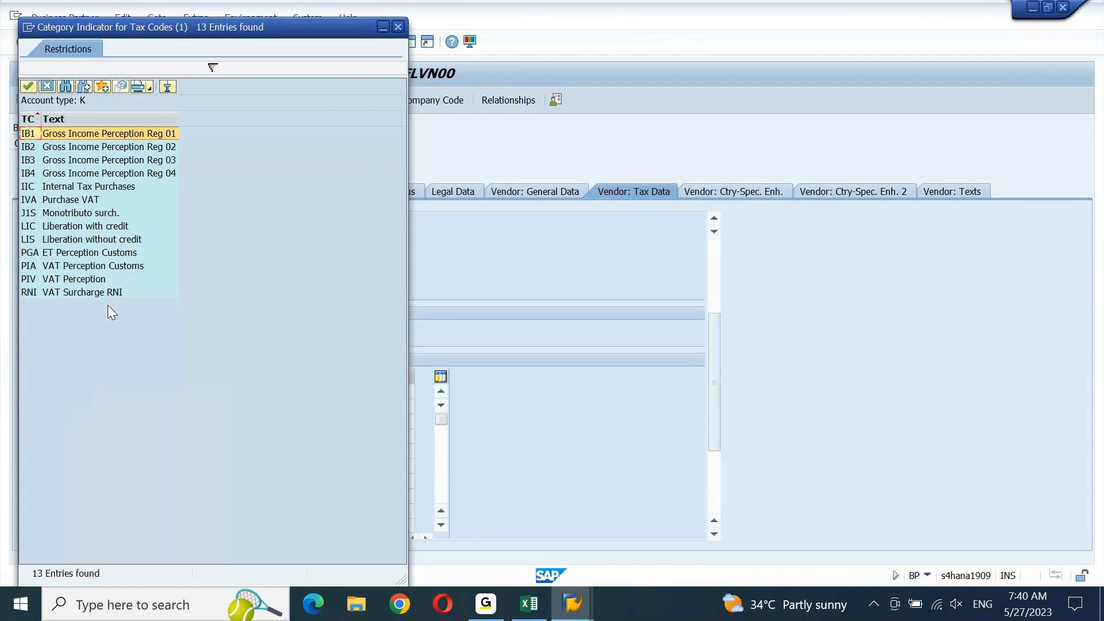
{"action": "left_click", "coordinate": [402, 29]}
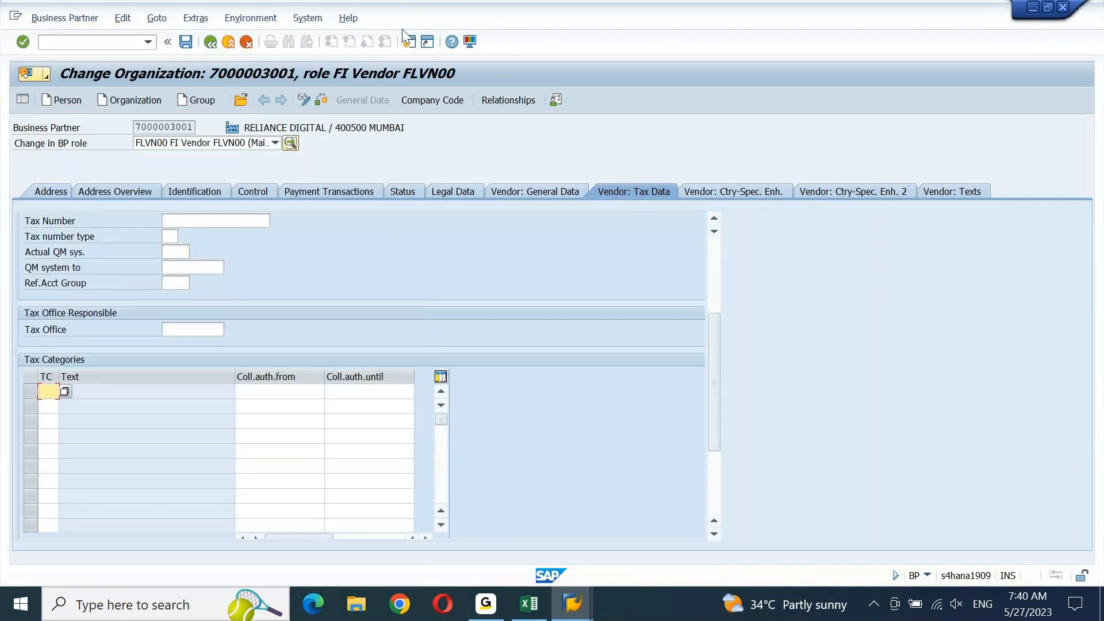
{"action": "left_click", "coordinate": [54, 193]}
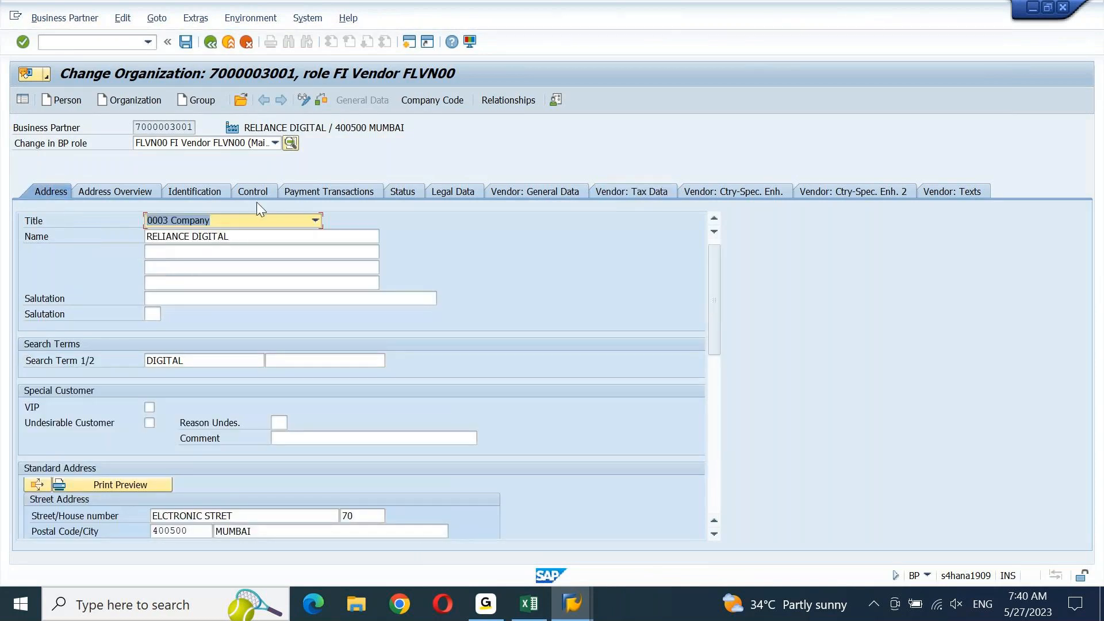
Go through control data to identification and select the first row of the empty Tax Numbers table
{"action": "left_click", "coordinate": [250, 188]}
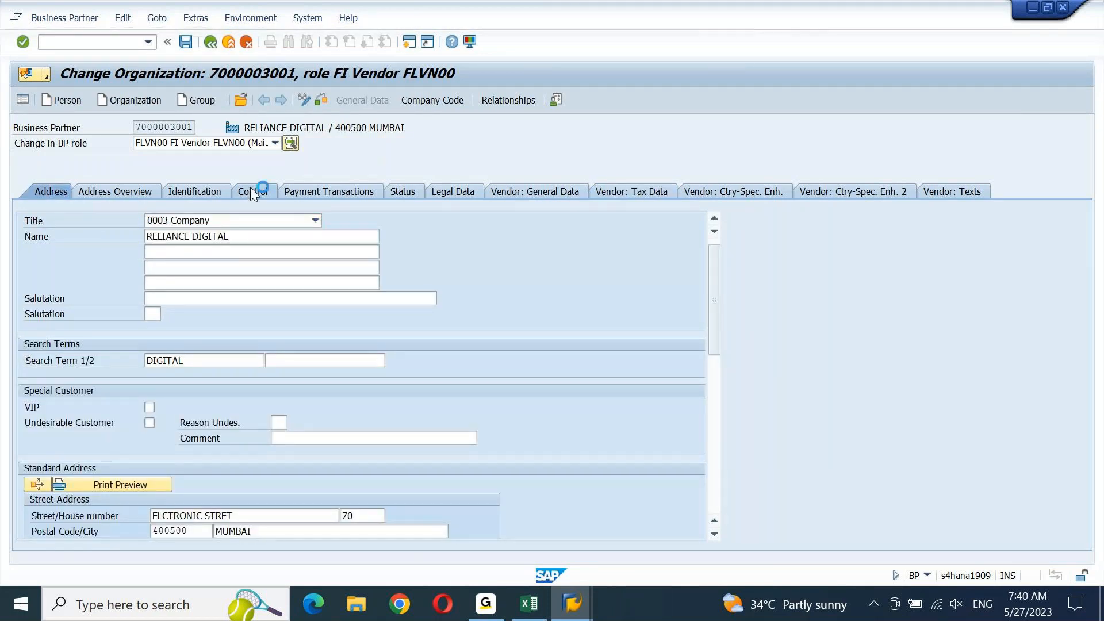
{"action": "left_click", "coordinate": [195, 191]}
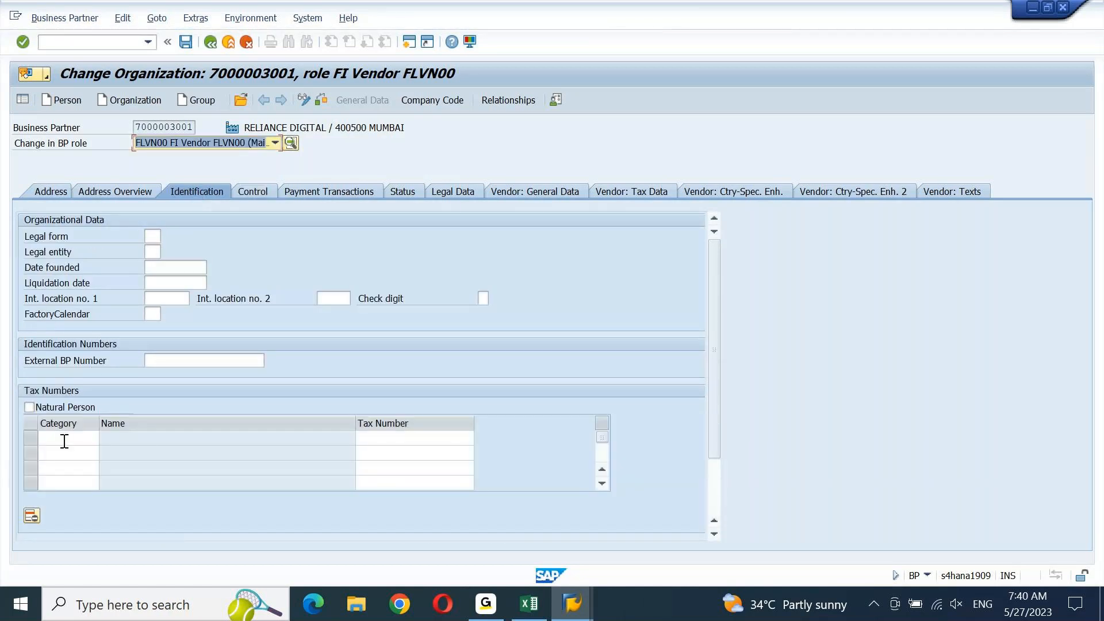
{"action": "left_click", "coordinate": [64, 439]}
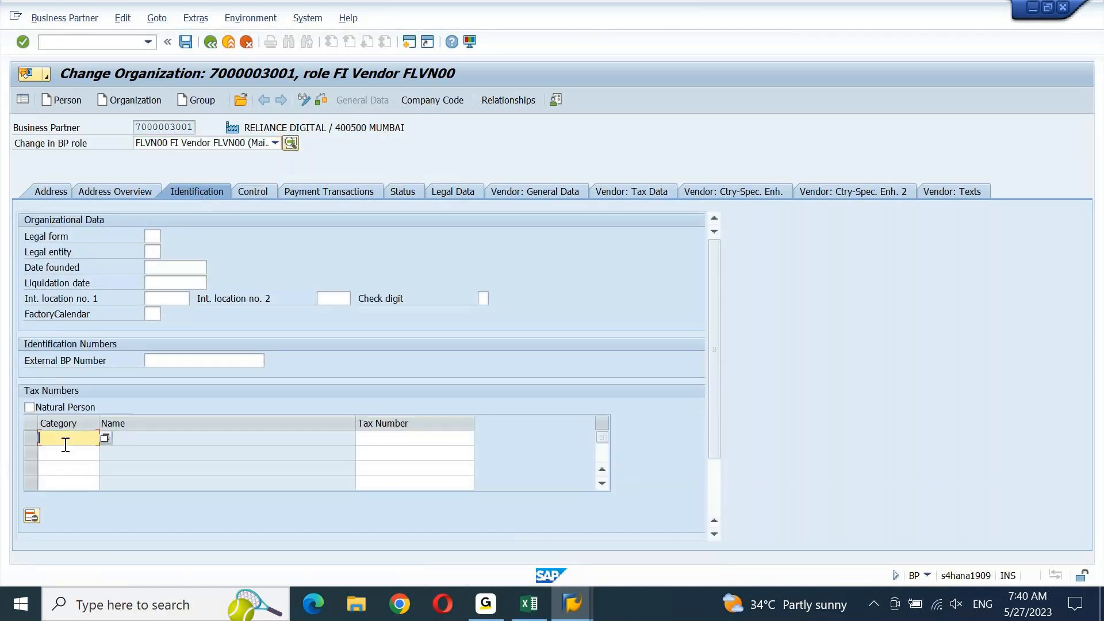
{"action": "left_click", "coordinate": [106, 437]}
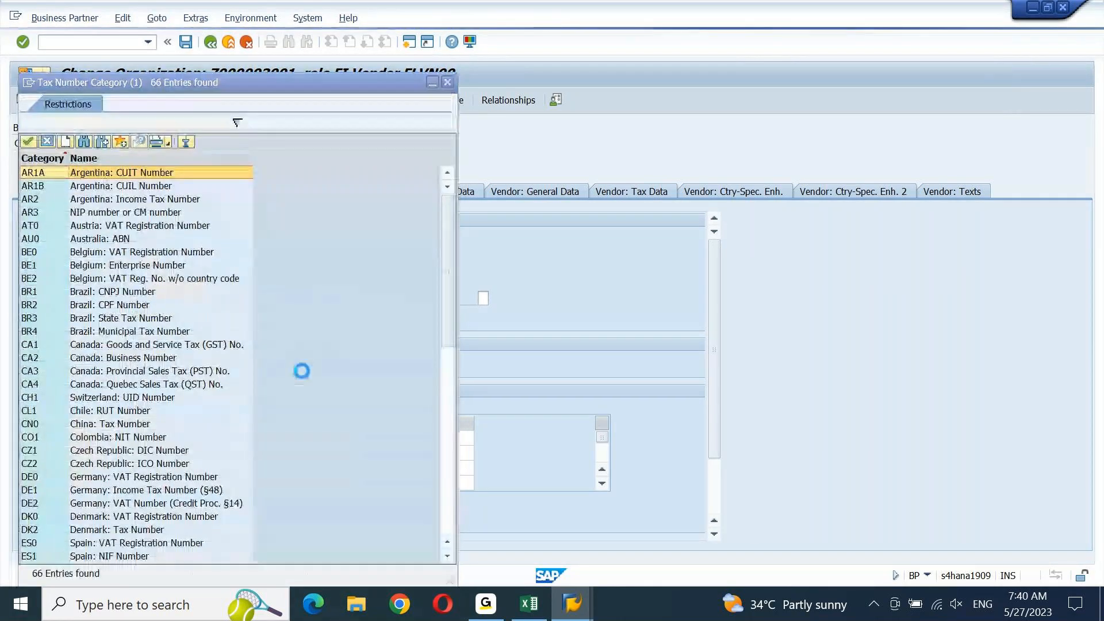
{"action": "left_click", "coordinate": [447, 505]}
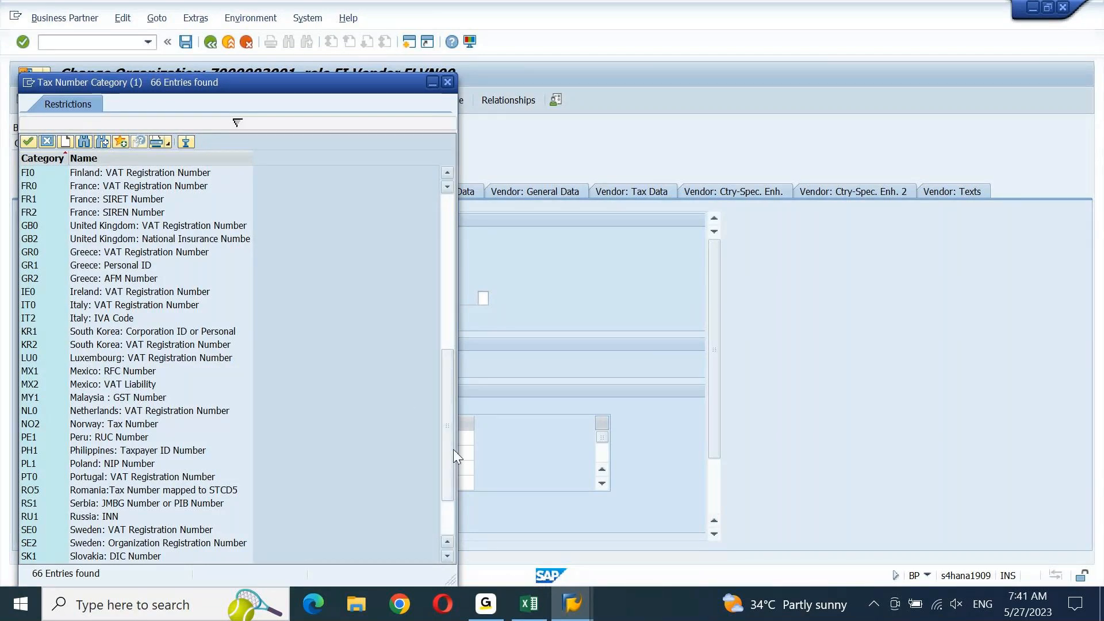
{"action": "left_click_drag", "start_coordinate": [453, 450], "coordinate": [447, 513]}
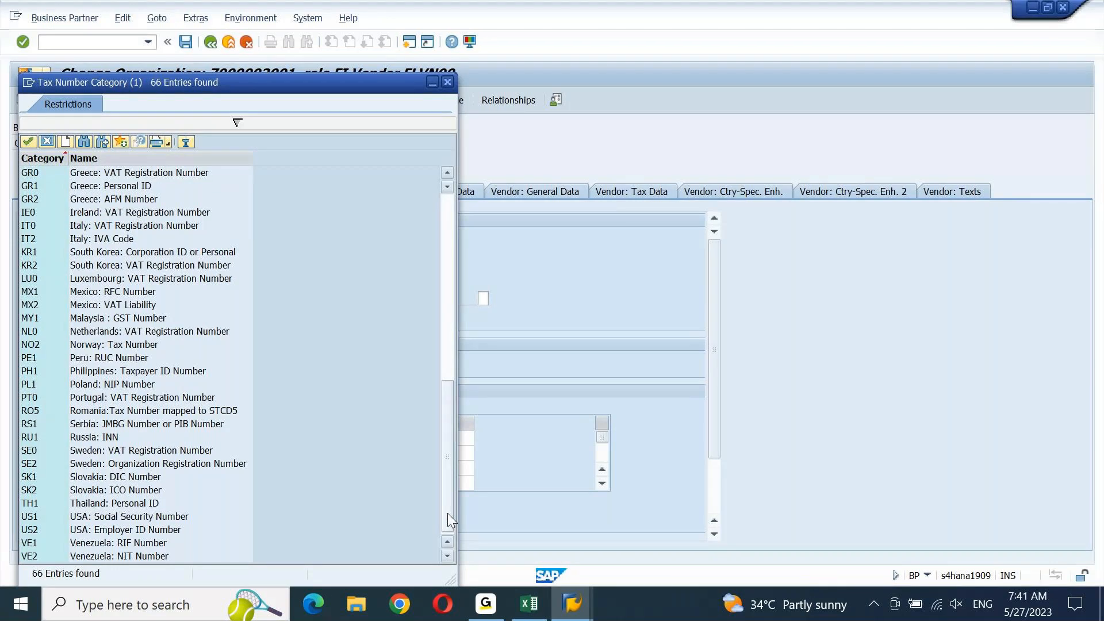
{"action": "left_click", "coordinate": [447, 230]}
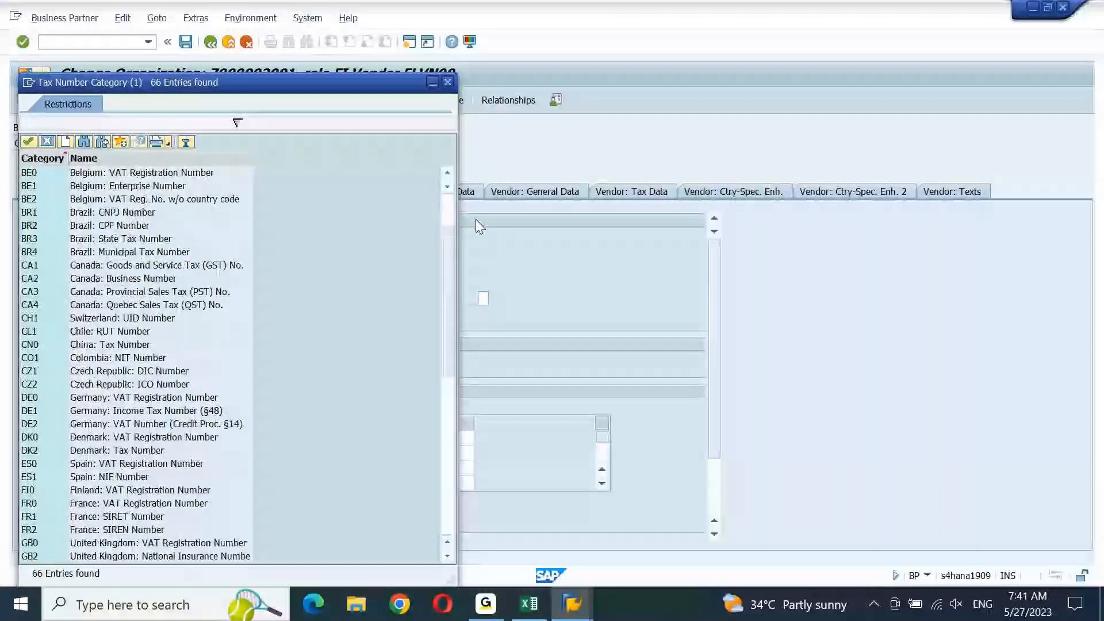
{"action": "left_click", "coordinate": [479, 225]}
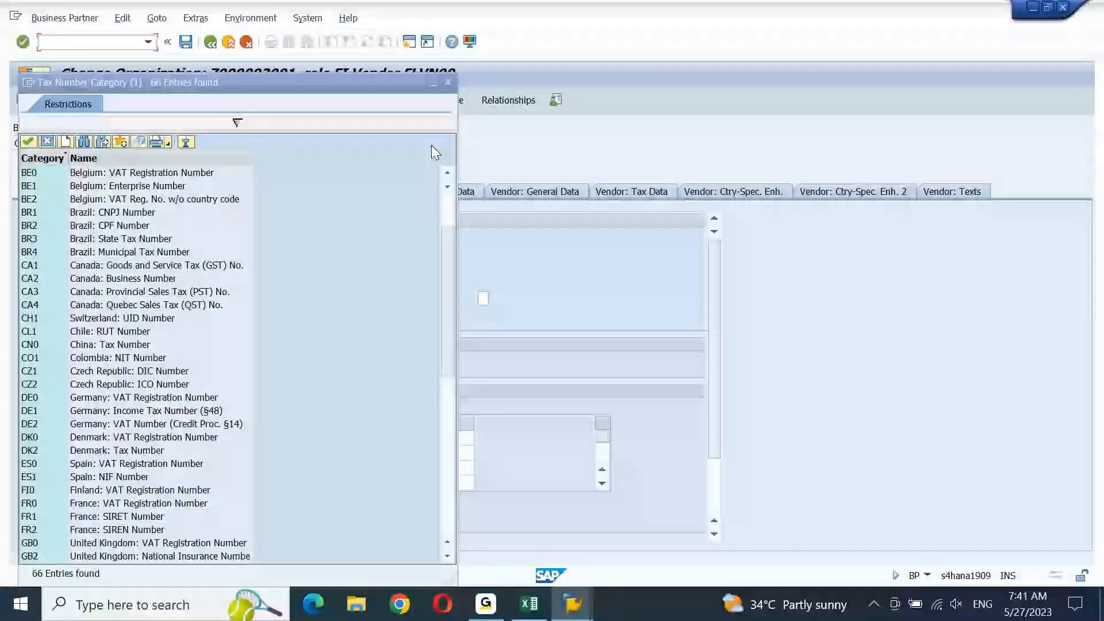
{"action": "left_click", "coordinate": [449, 82]}
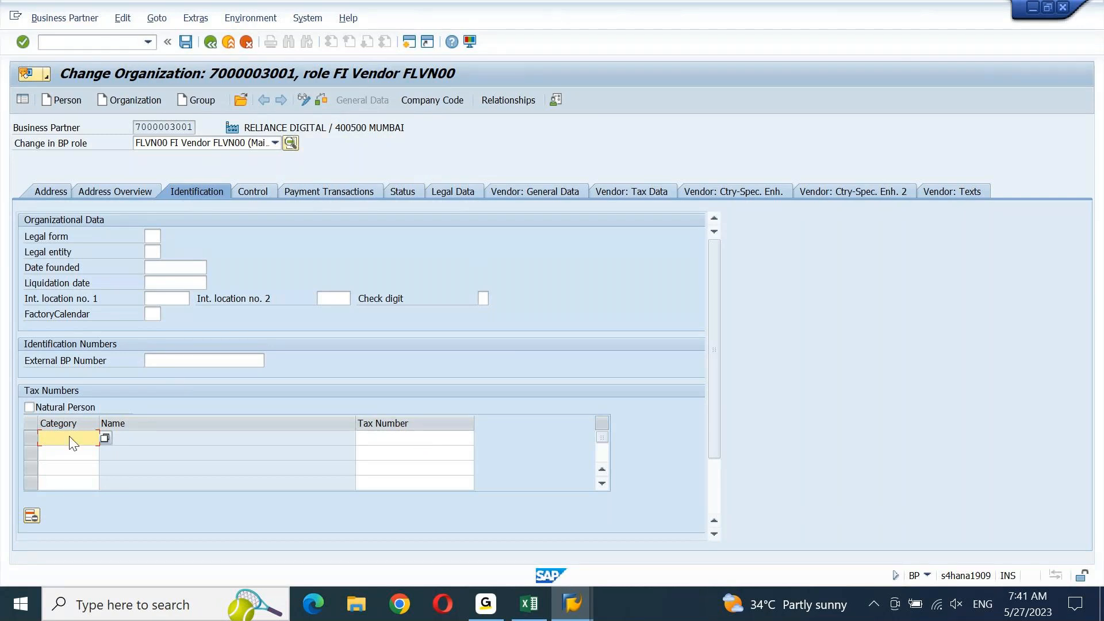
{"action": "left_click", "coordinate": [389, 438]}
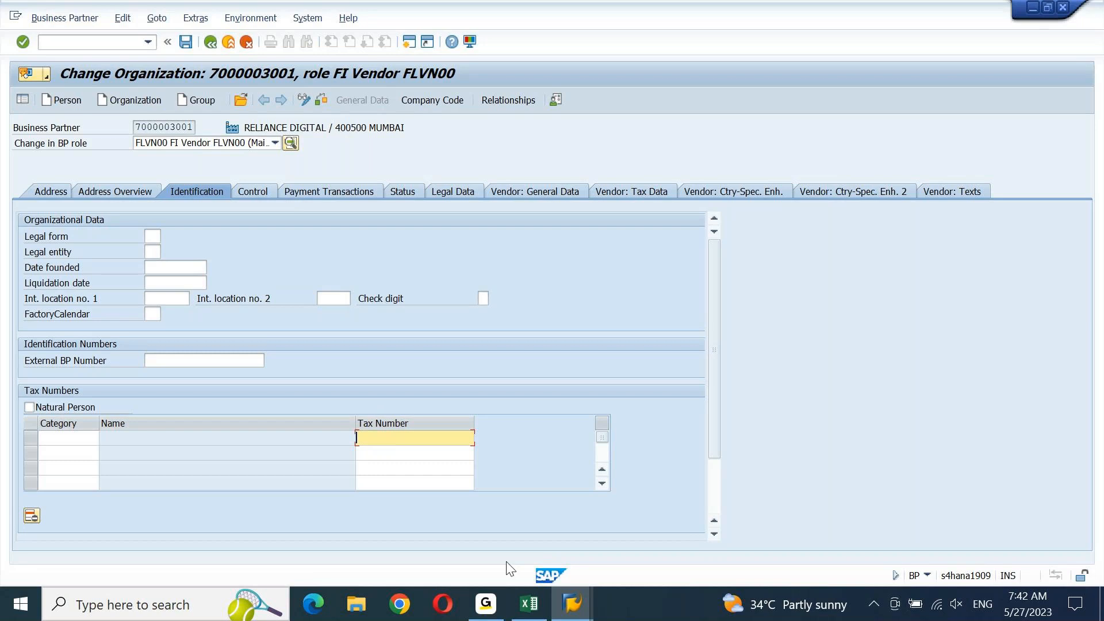
{"action": "left_click", "coordinate": [487, 604]}
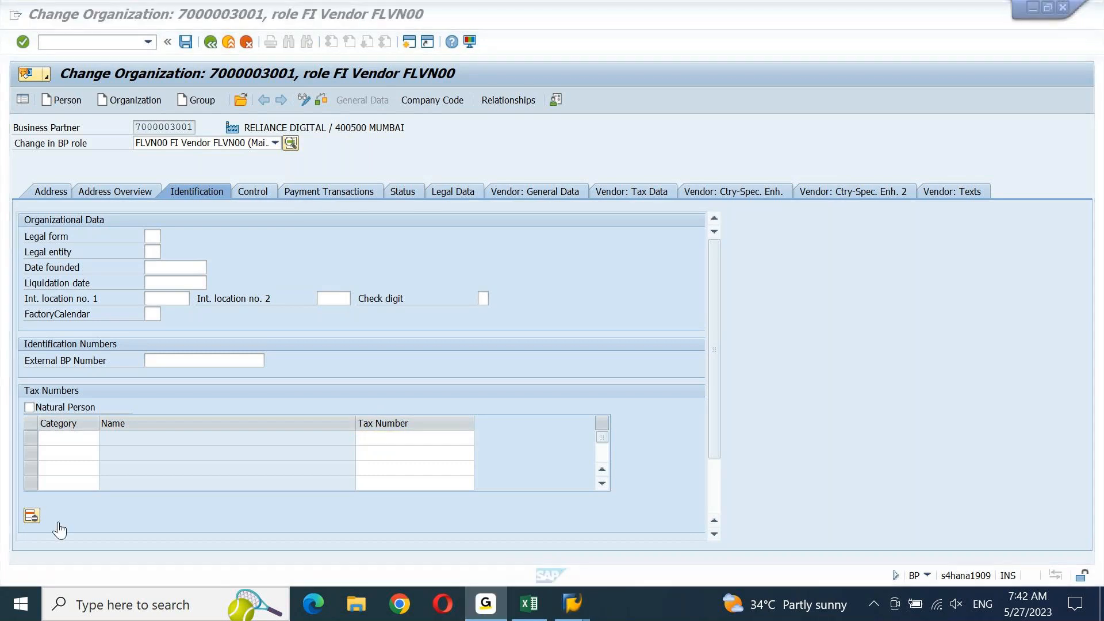